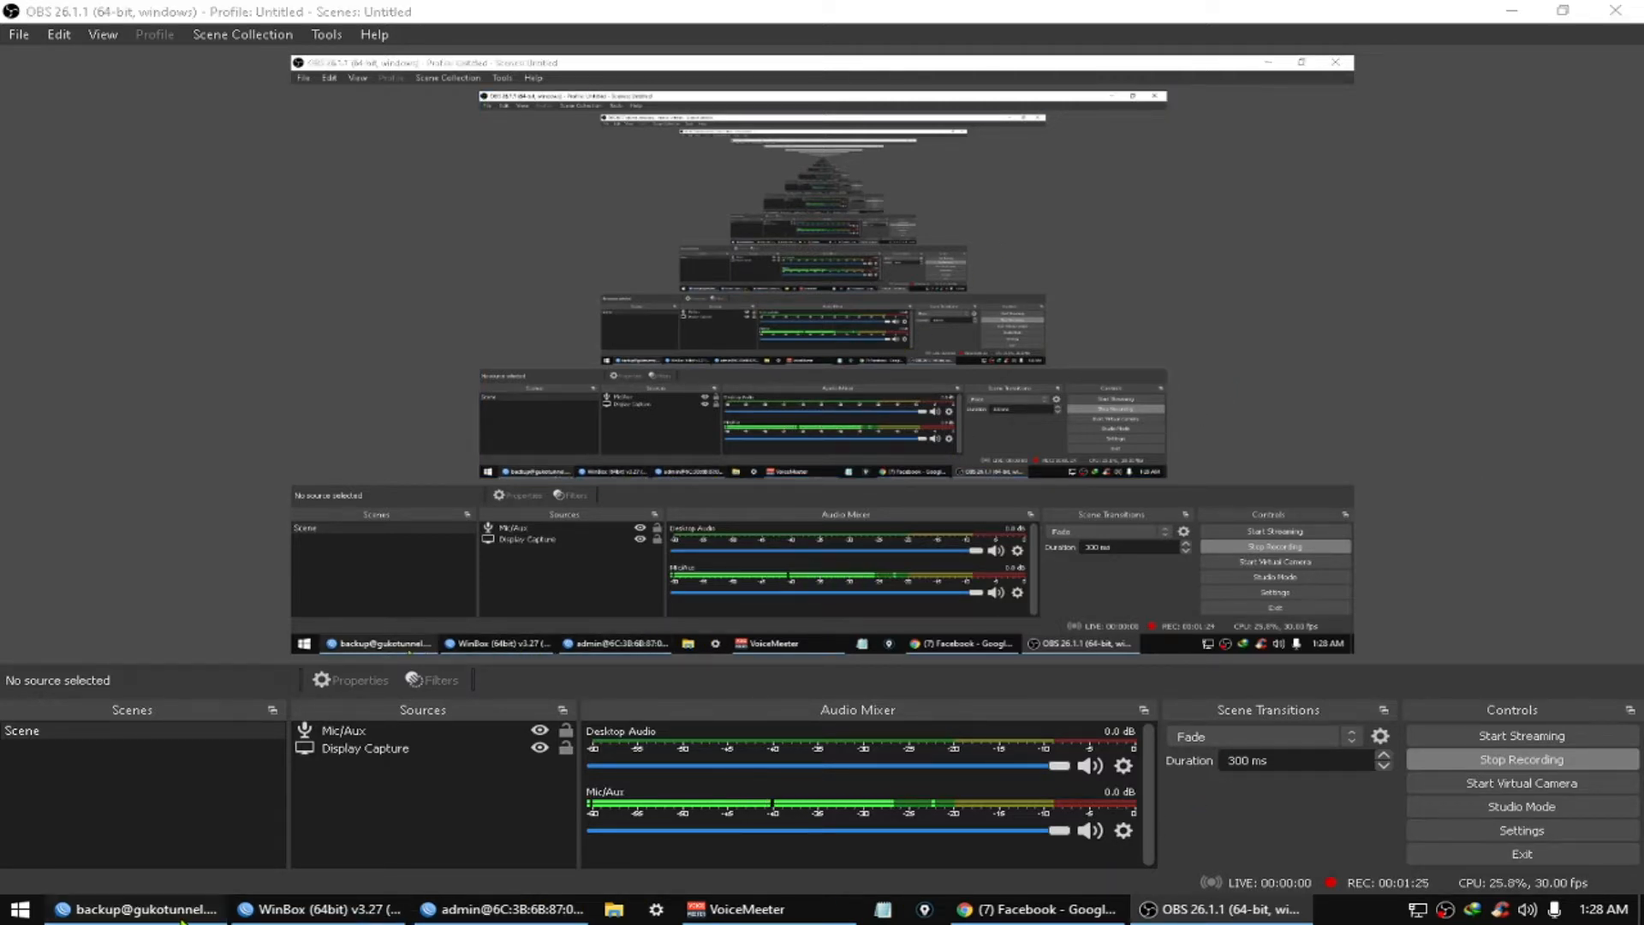
# - Switch to the CCR1009 WinBox session and inspect the VLAN ID and parent interface of vlan1 and vlan2
pyautogui.click(137, 909)
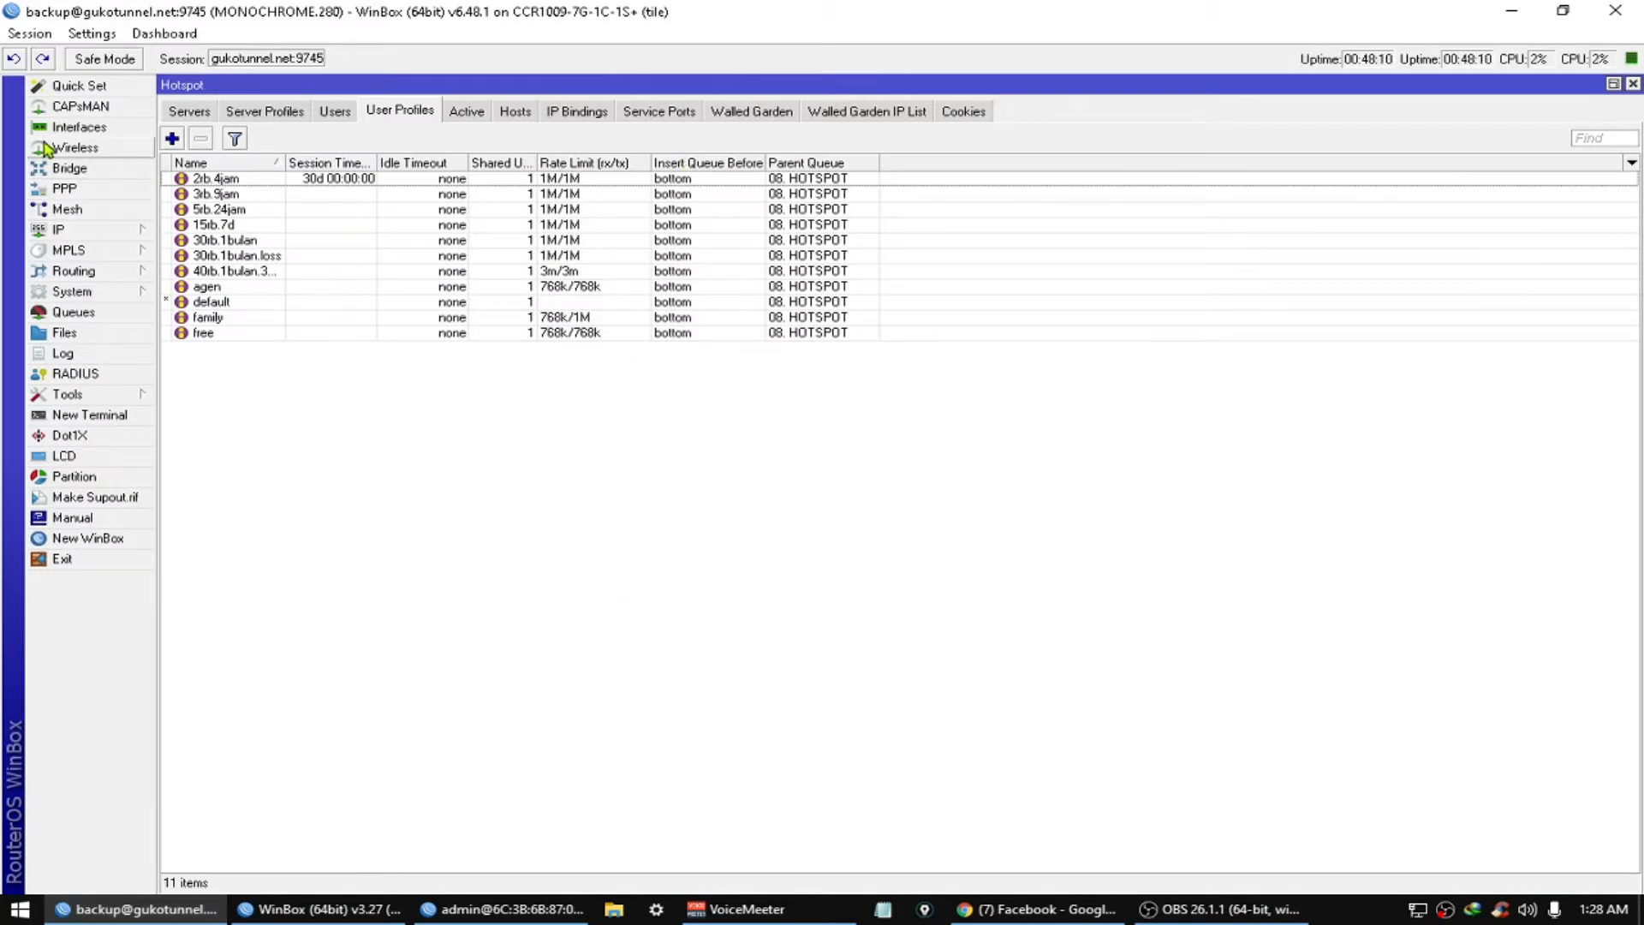
pyautogui.click(79, 127)
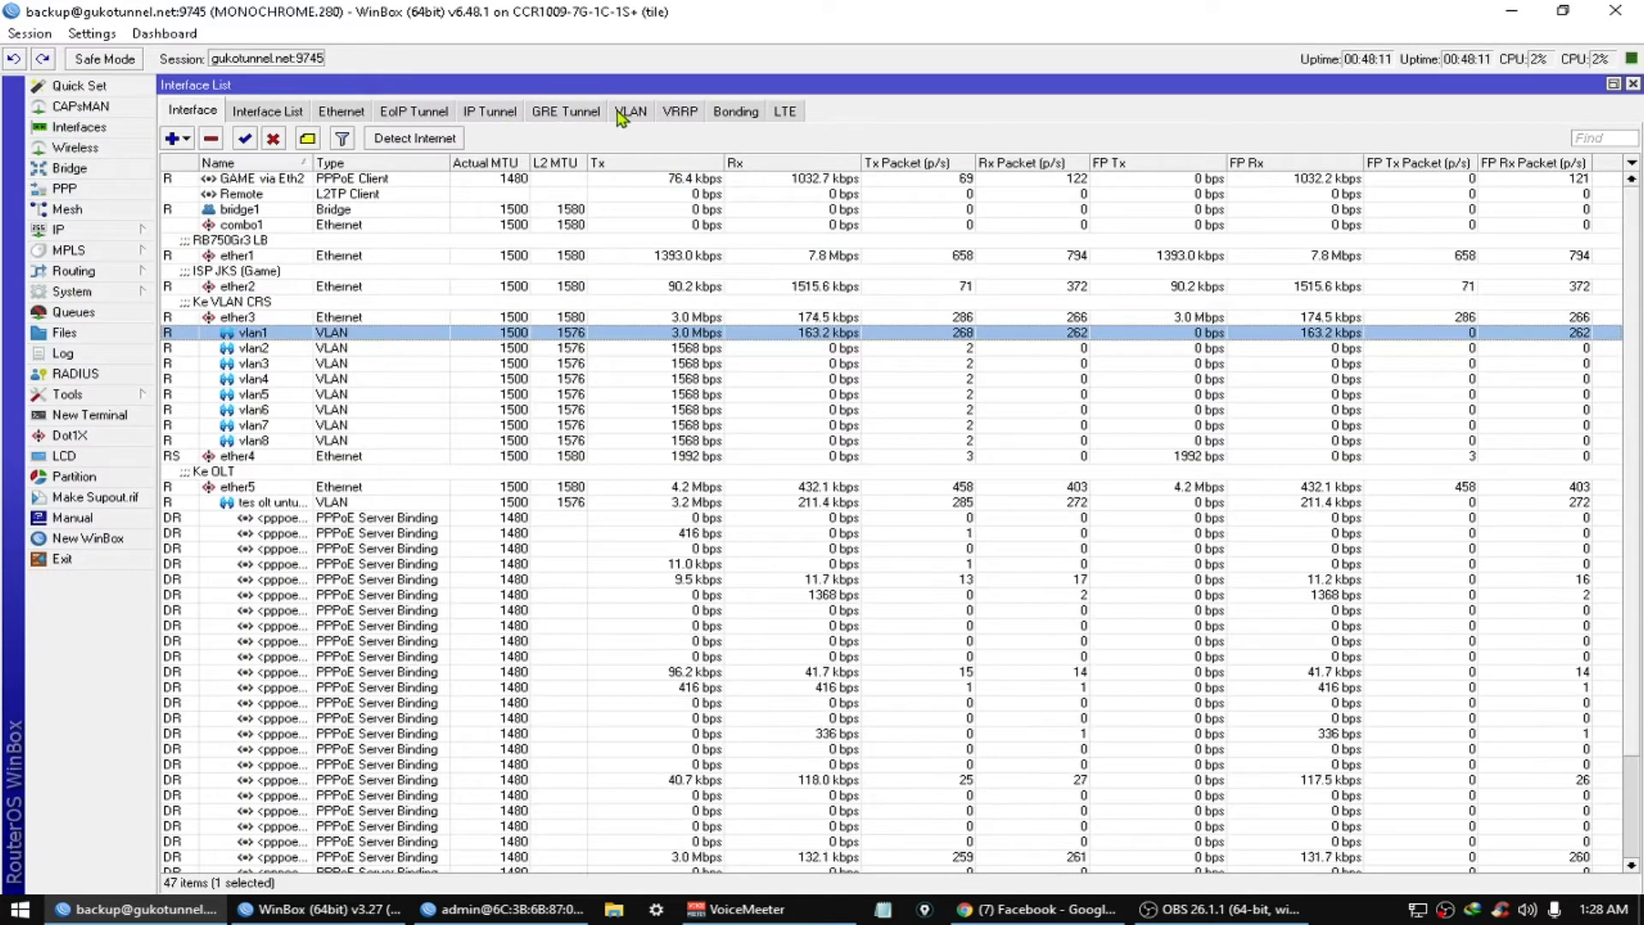
pyautogui.click(625, 115)
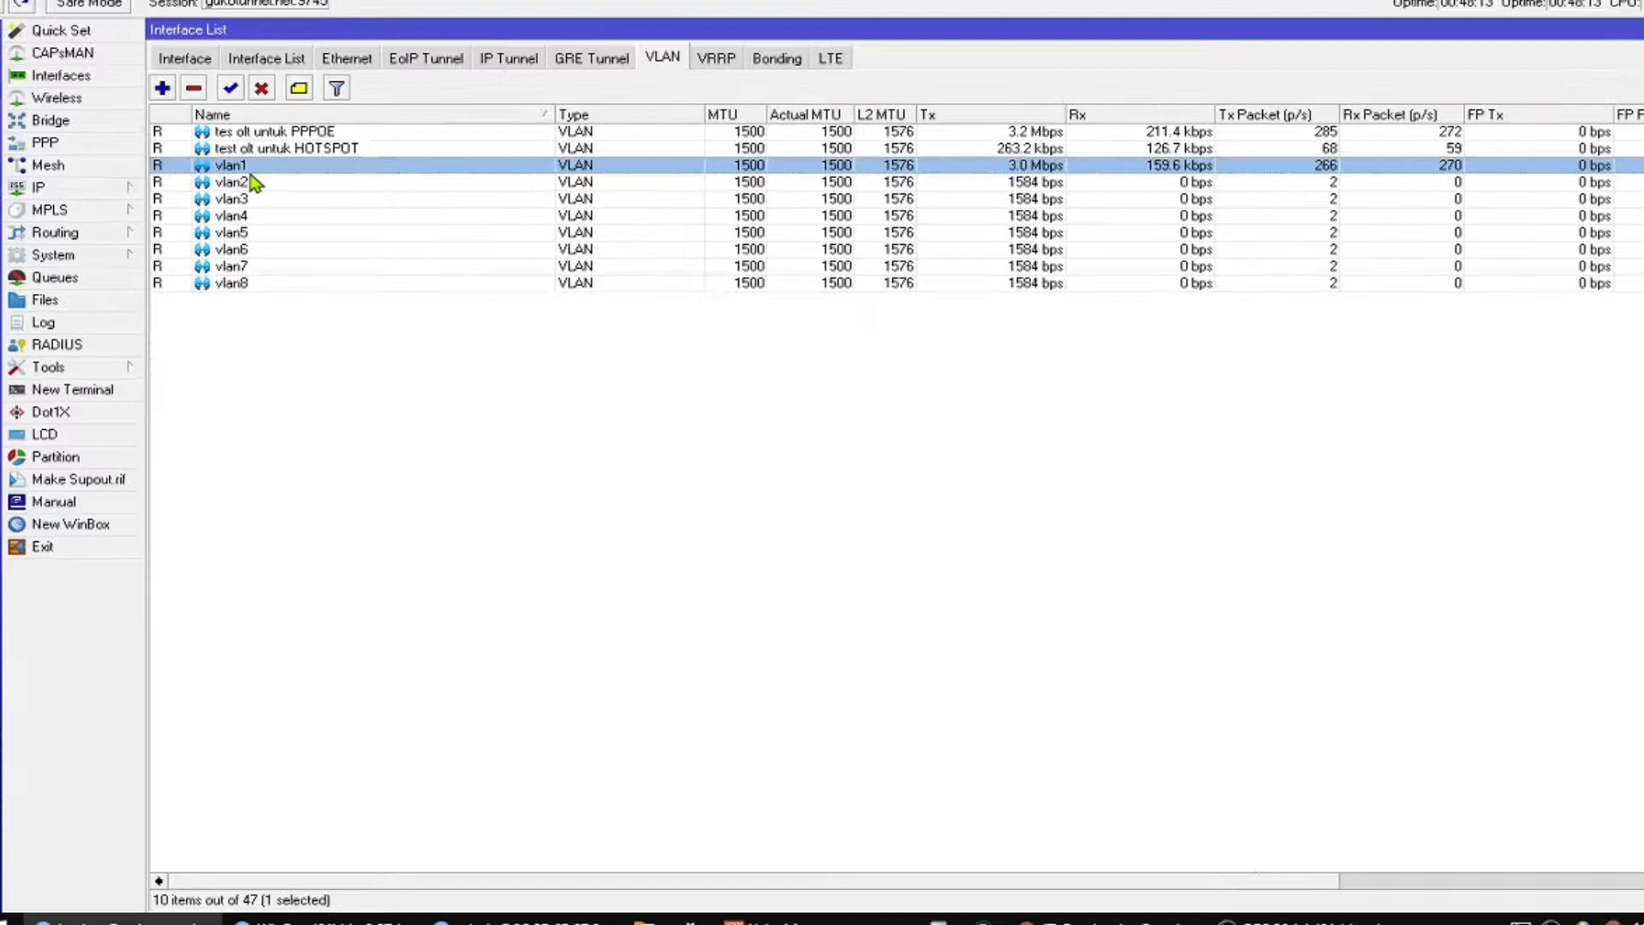
pyautogui.doubleClick(249, 167)
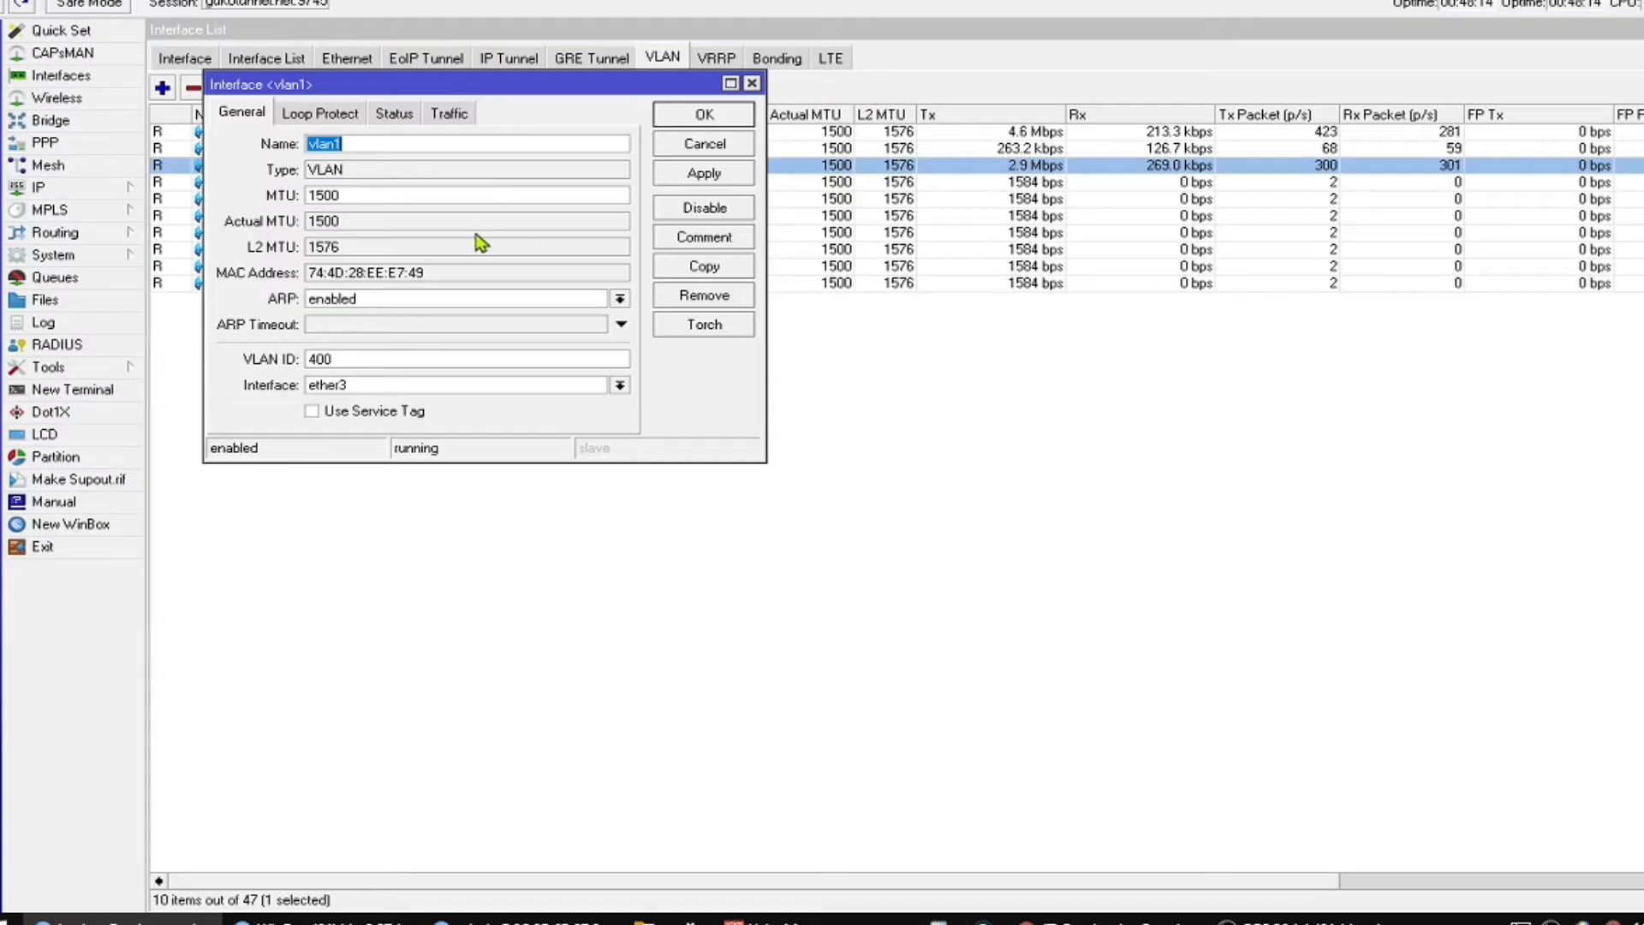
pyautogui.doubleClick(339, 365)
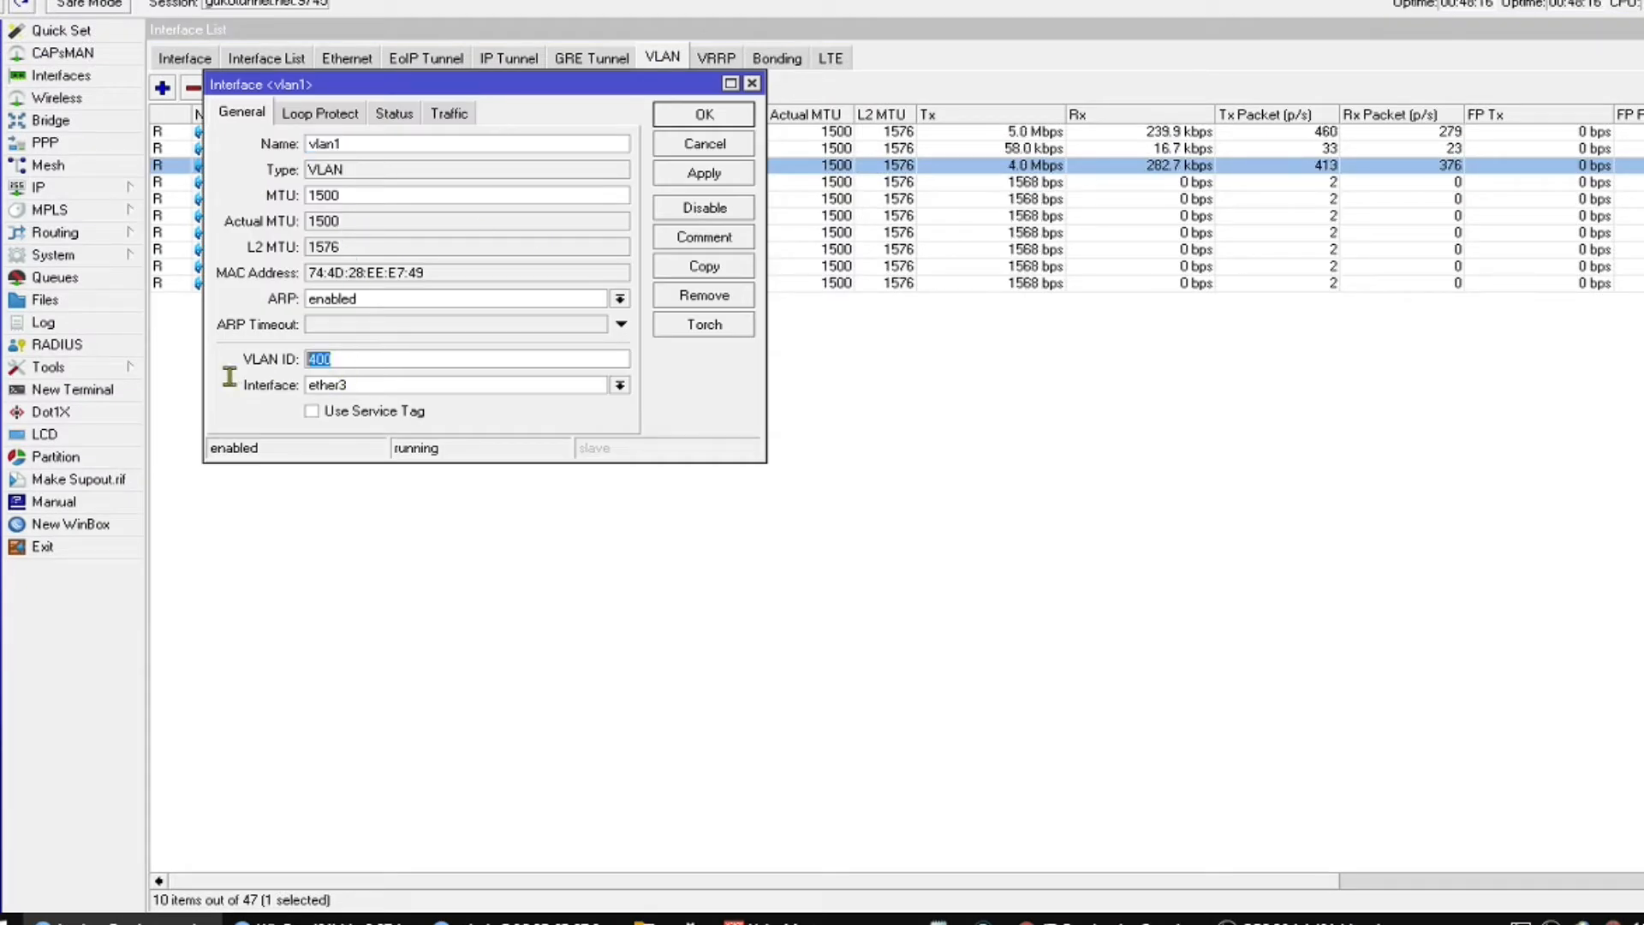
pyautogui.click(702, 145)
pyautogui.doubleClick(268, 187)
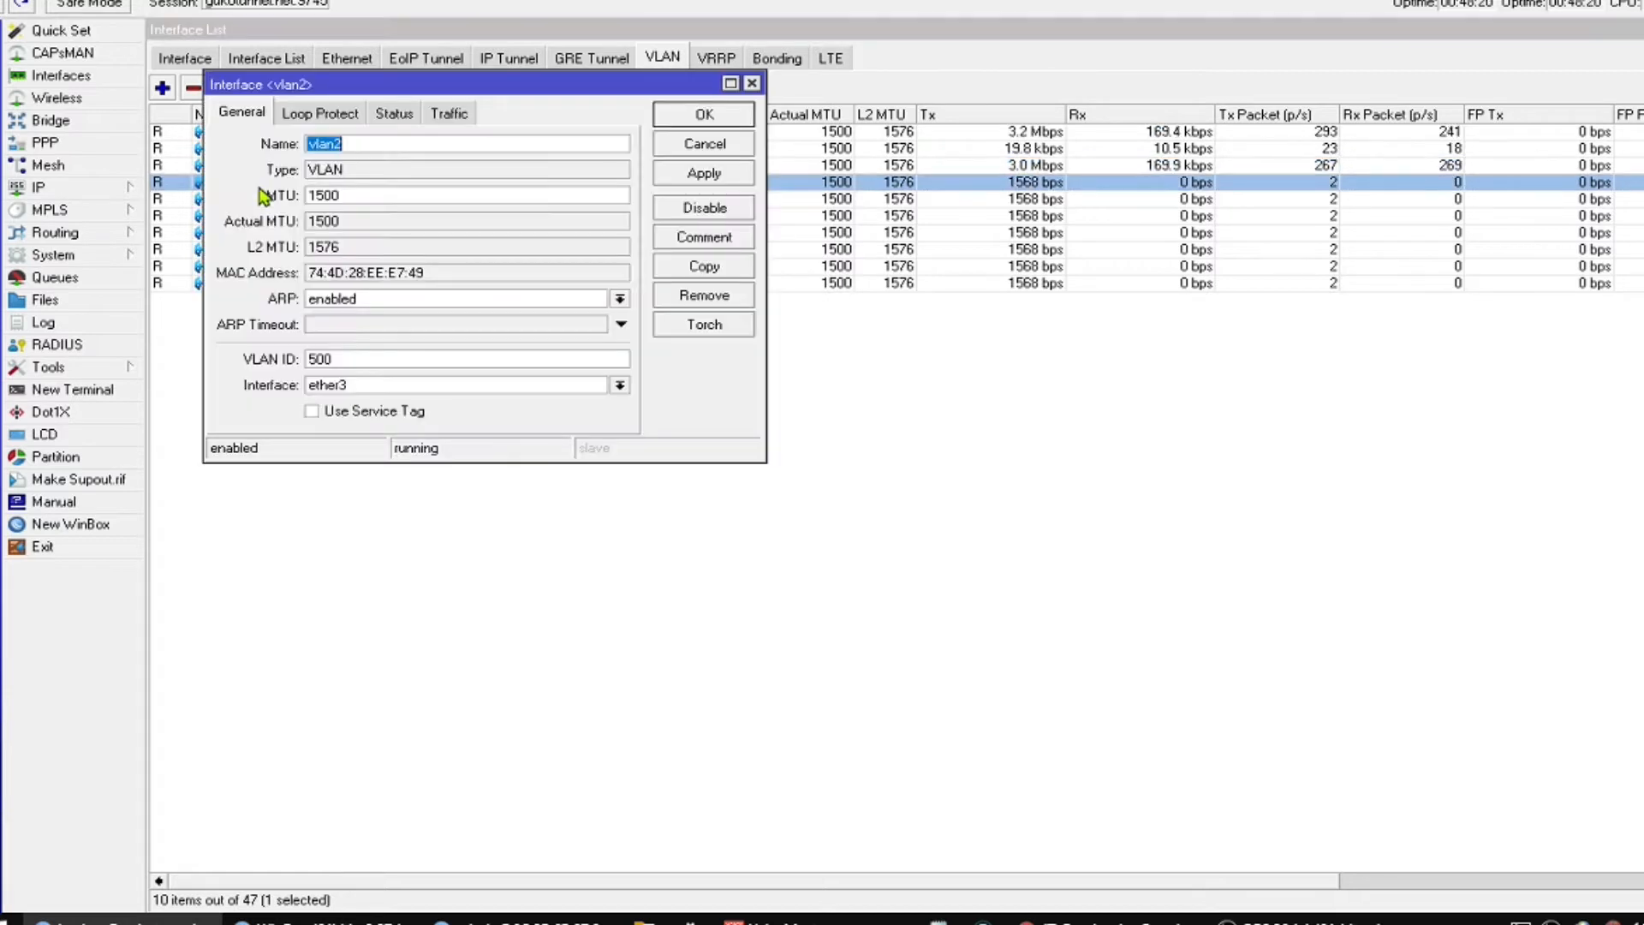
pyautogui.doubleClick(336, 359)
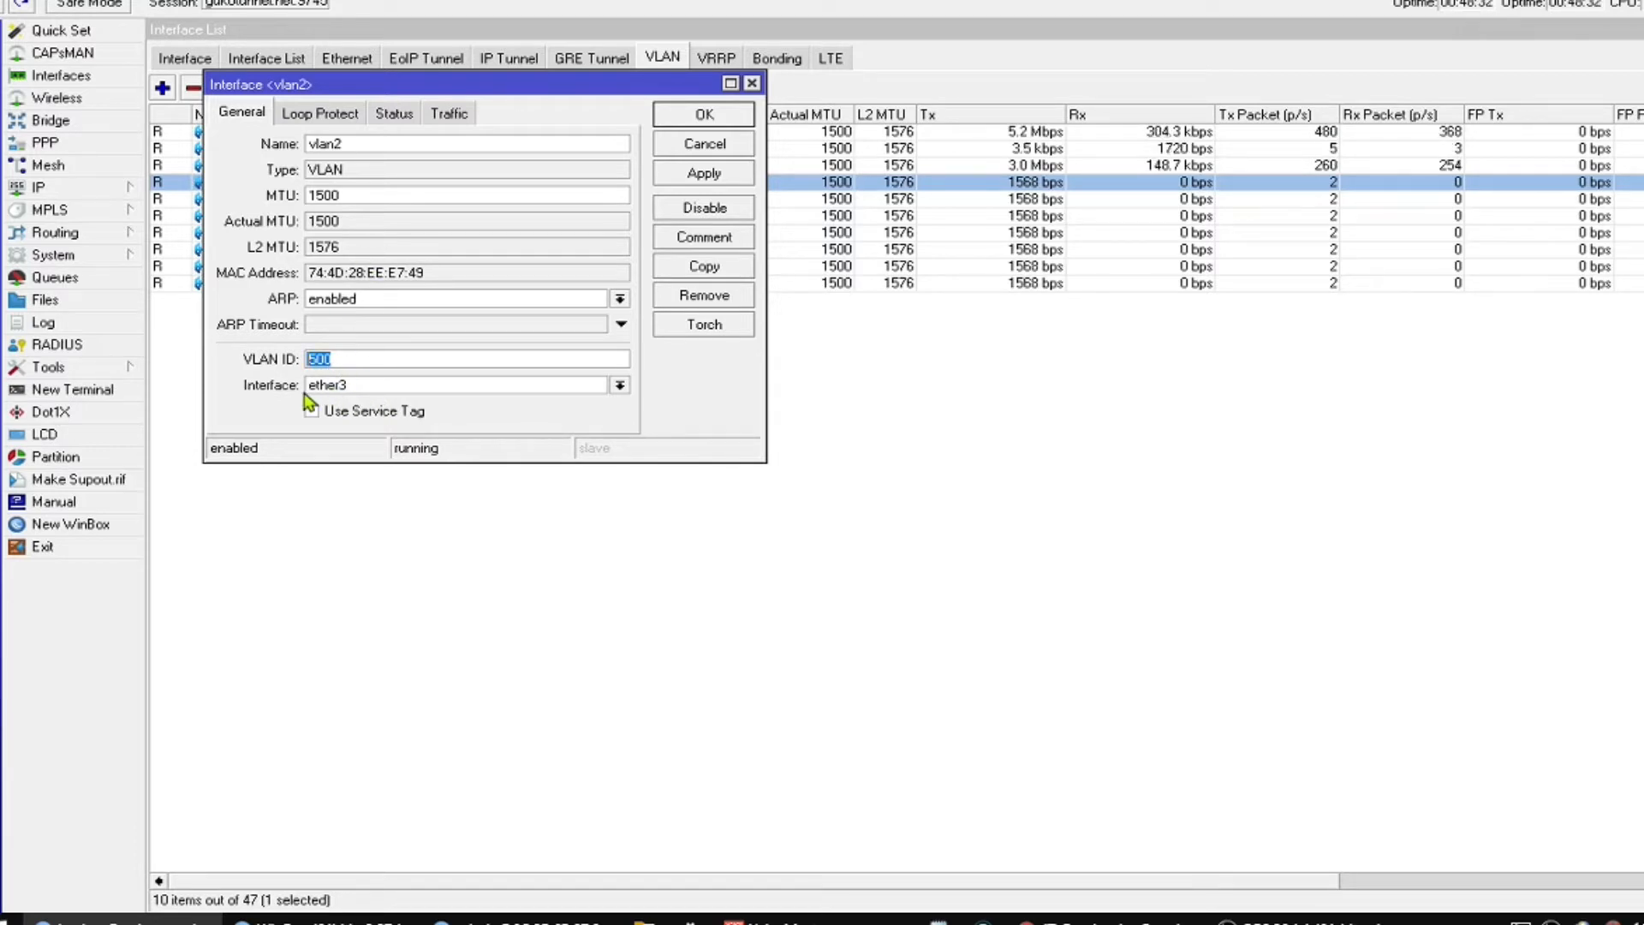
pyautogui.click(702, 146)
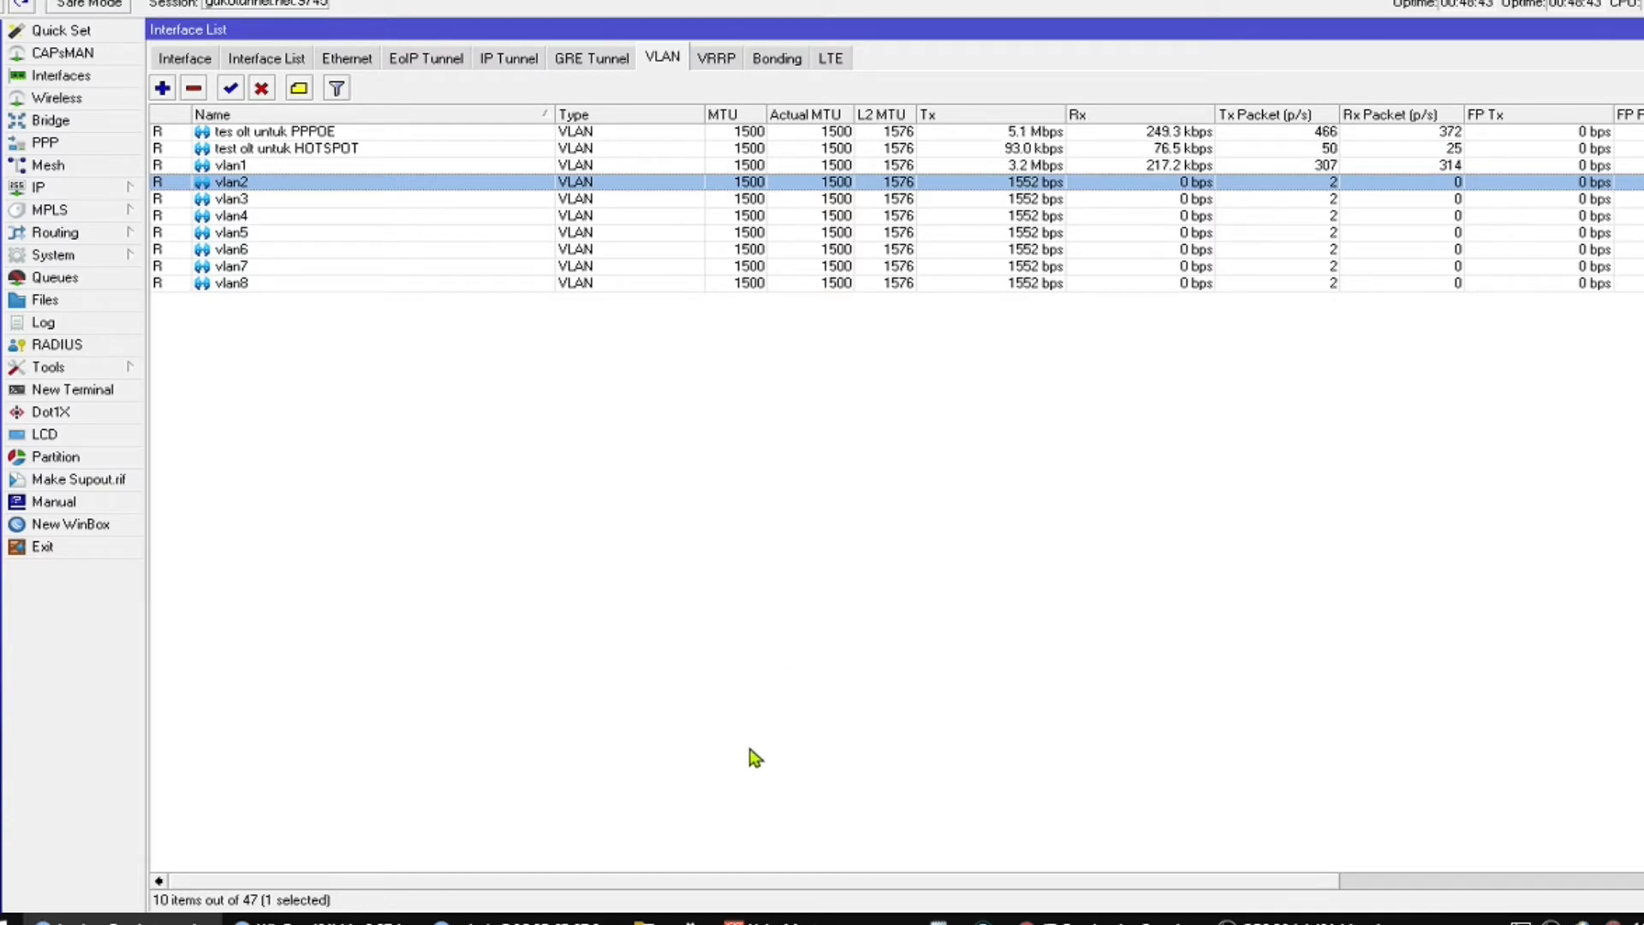
# - Switch to the switch's WinBox session and rename the ether1 interface to "ether1 TRUNK"
pyautogui.click(514, 919)
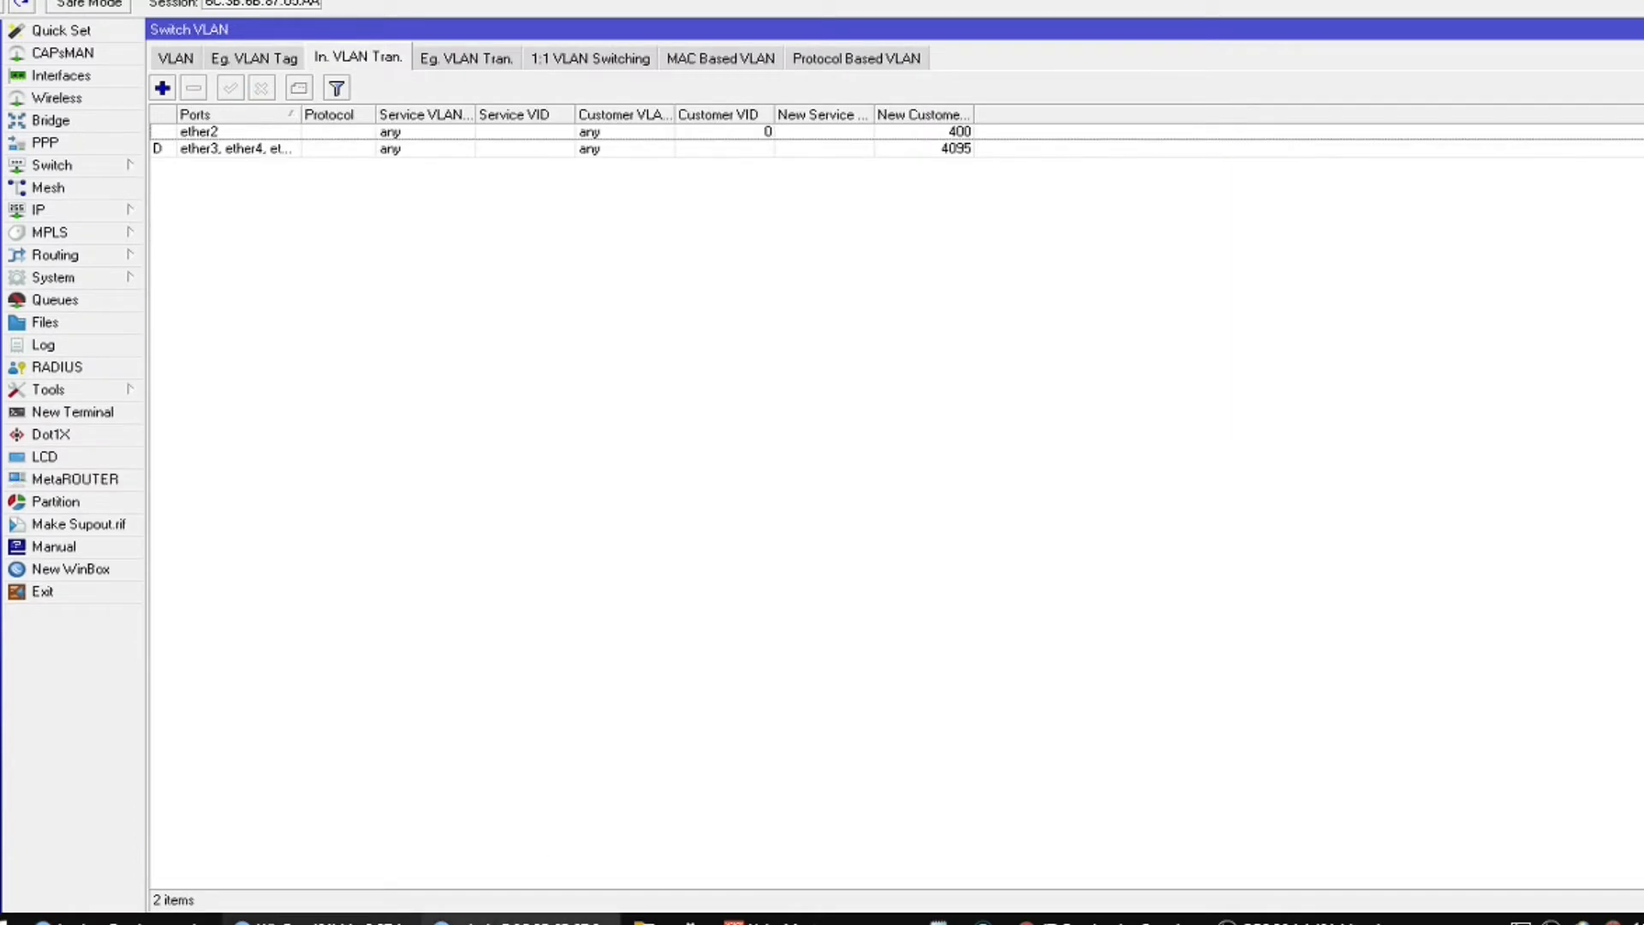
pyautogui.click(62, 75)
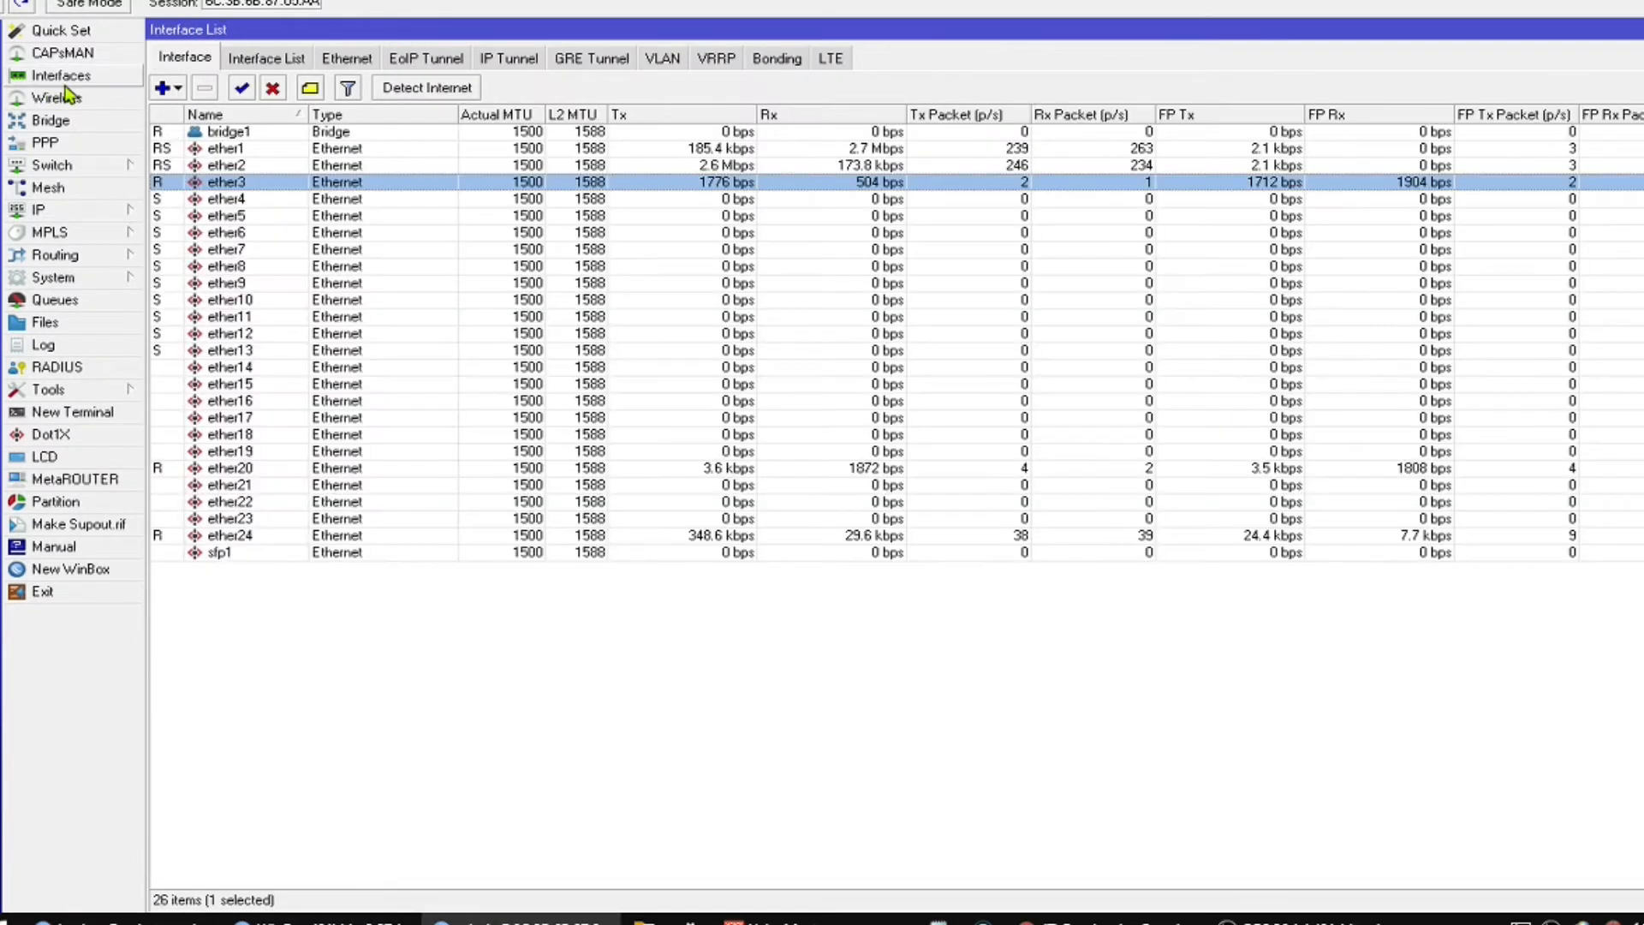
pyautogui.doubleClick(216, 152)
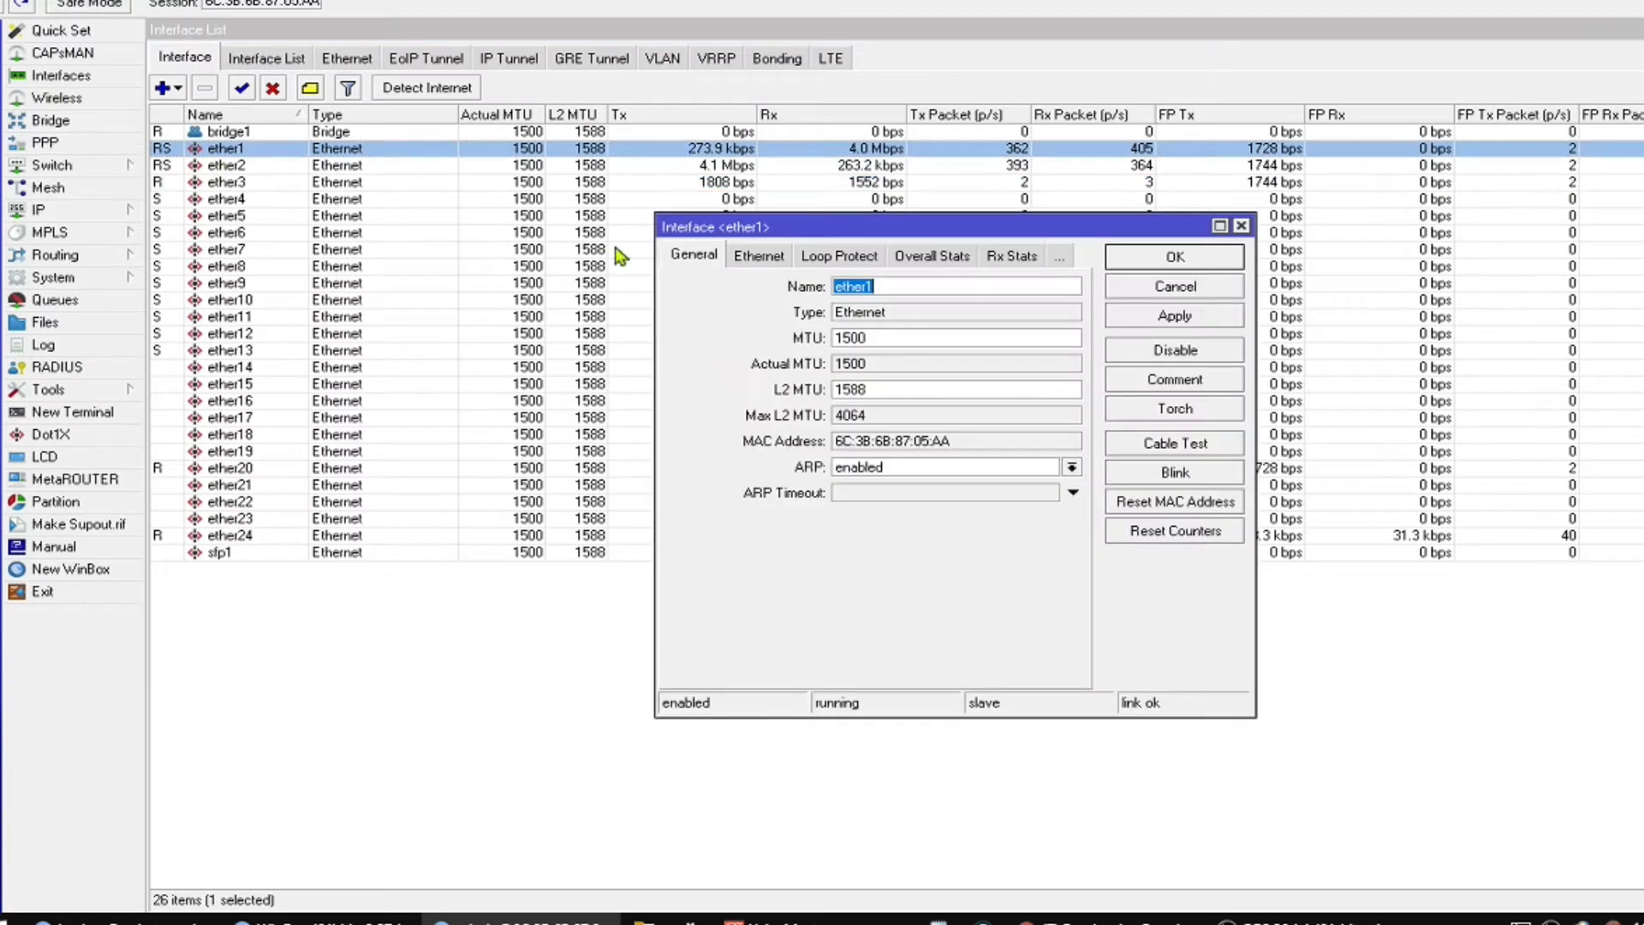
pyautogui.click(903, 289)
pyautogui.write('TRUNK')
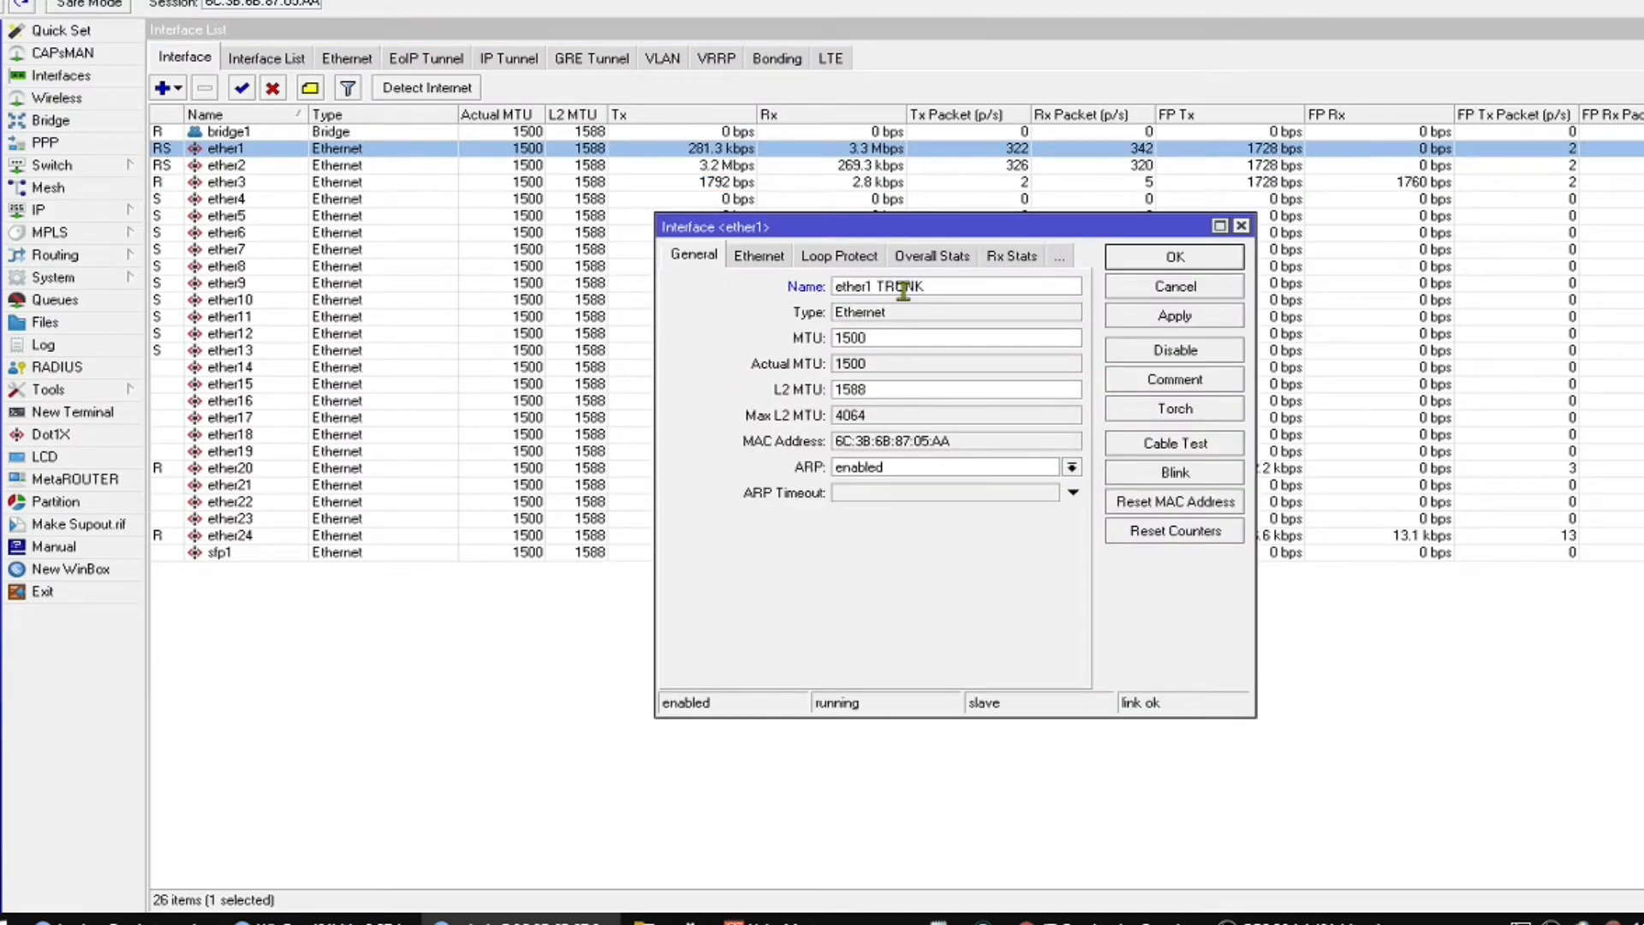
pyautogui.press('Return')
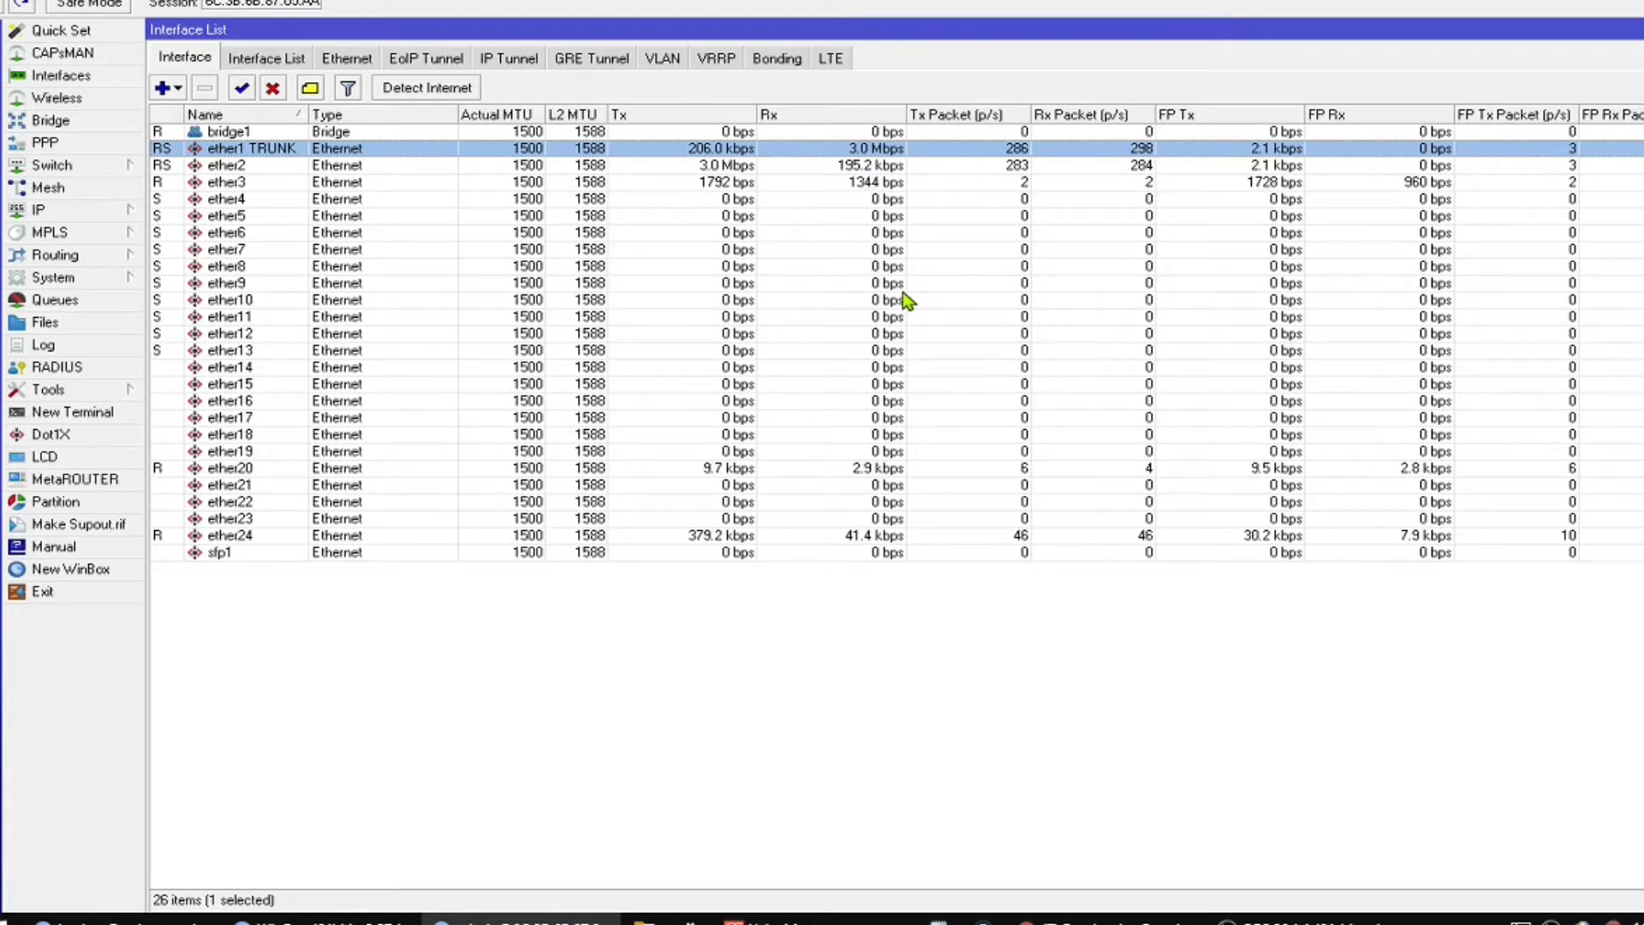
pyautogui.click(514, 218)
pyautogui.click(459, 177)
pyautogui.click(403, 152)
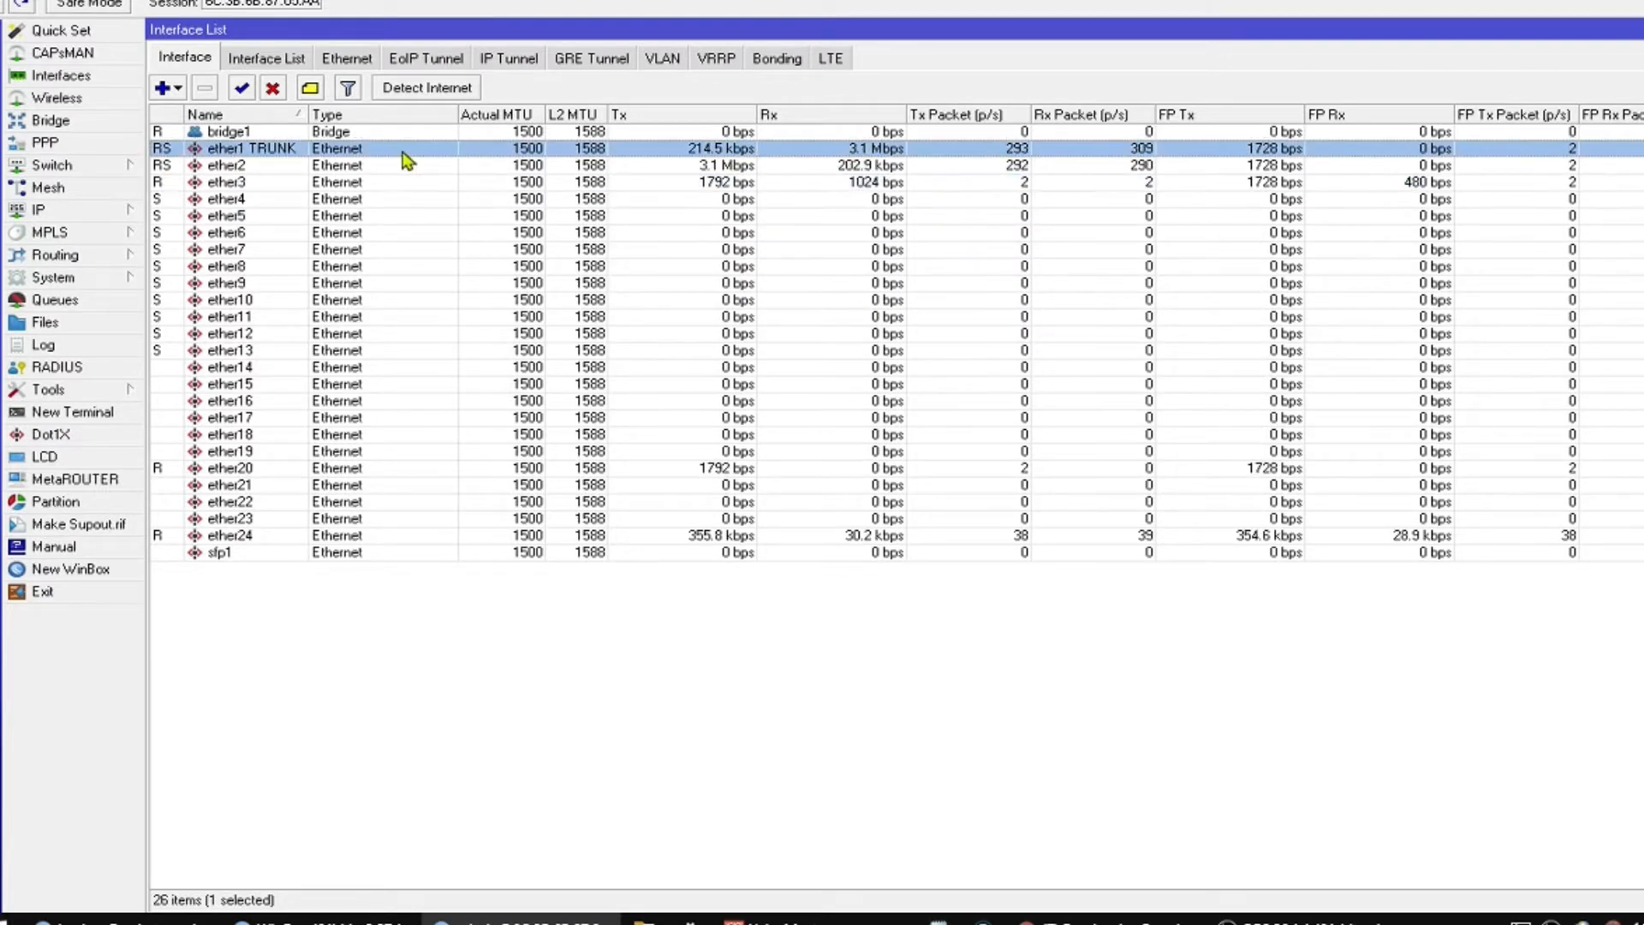
pyautogui.click(403, 167)
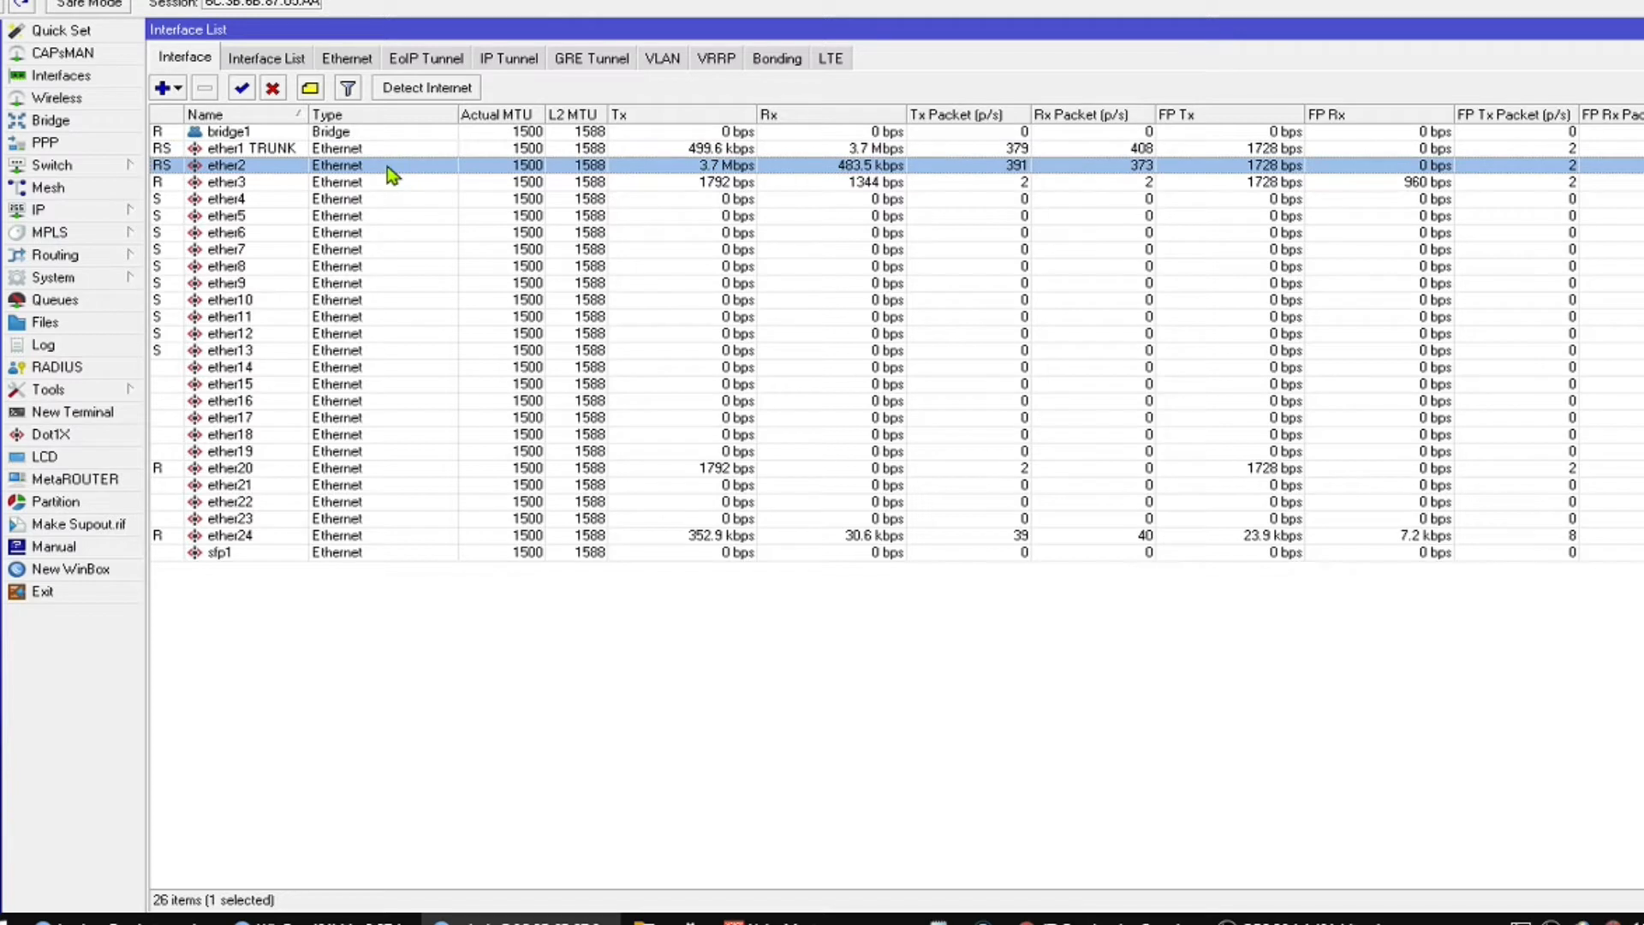
# - Inspect bridge1's general settings and review which interfaces are assigned to it as bridge ports
pyautogui.click(61, 125)
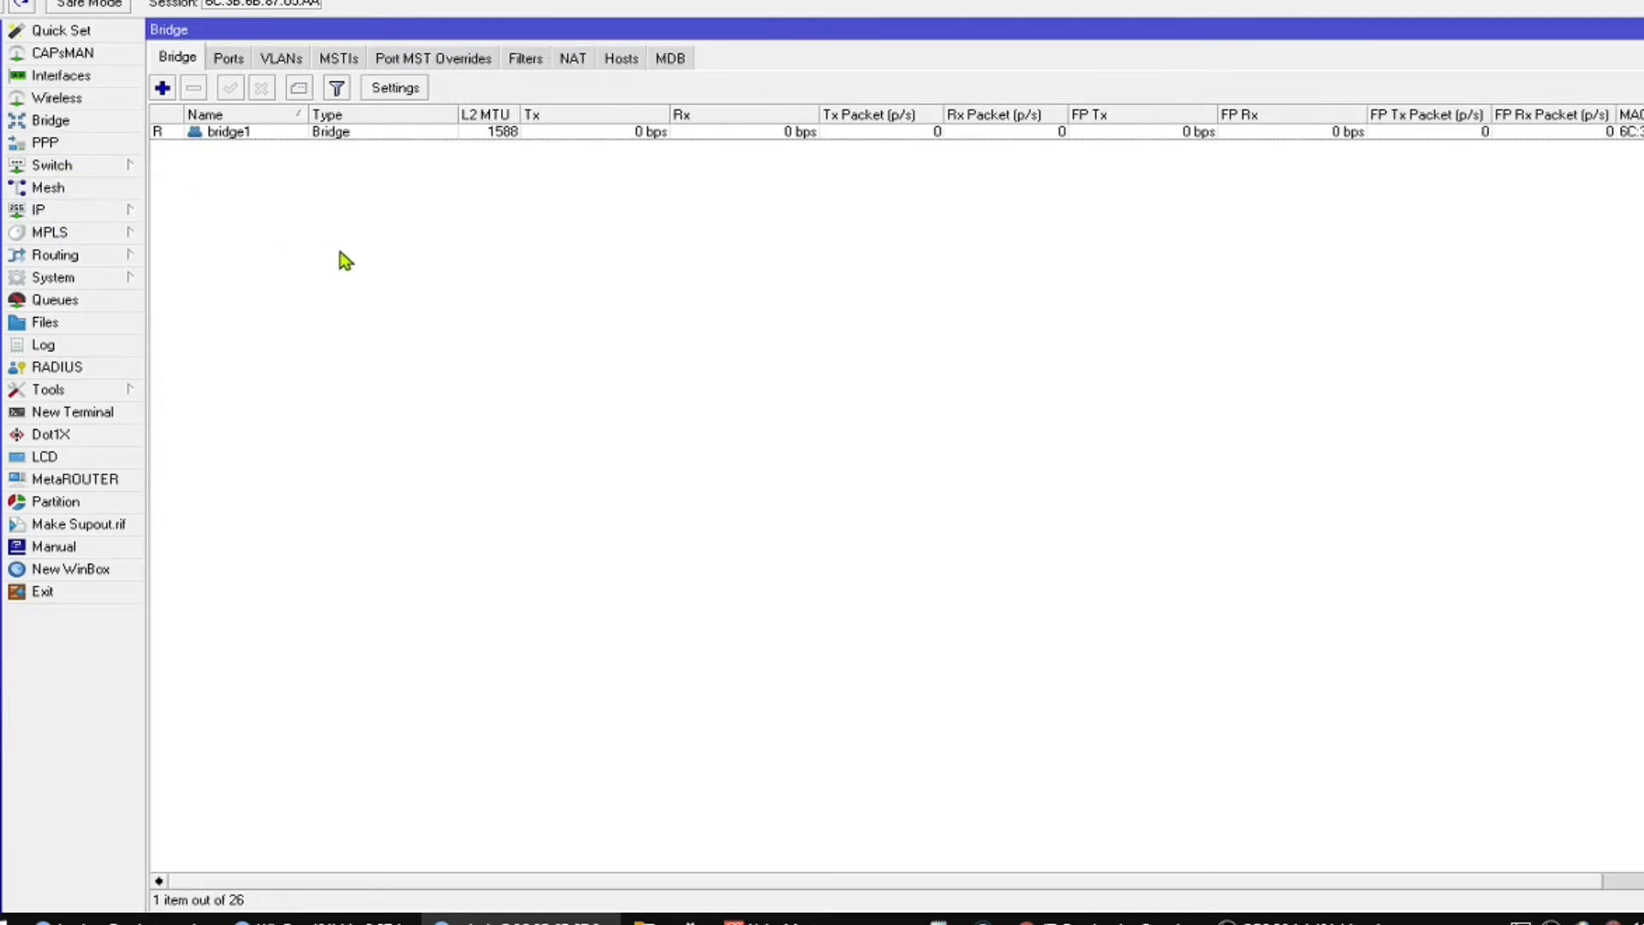
pyautogui.doubleClick(229, 137)
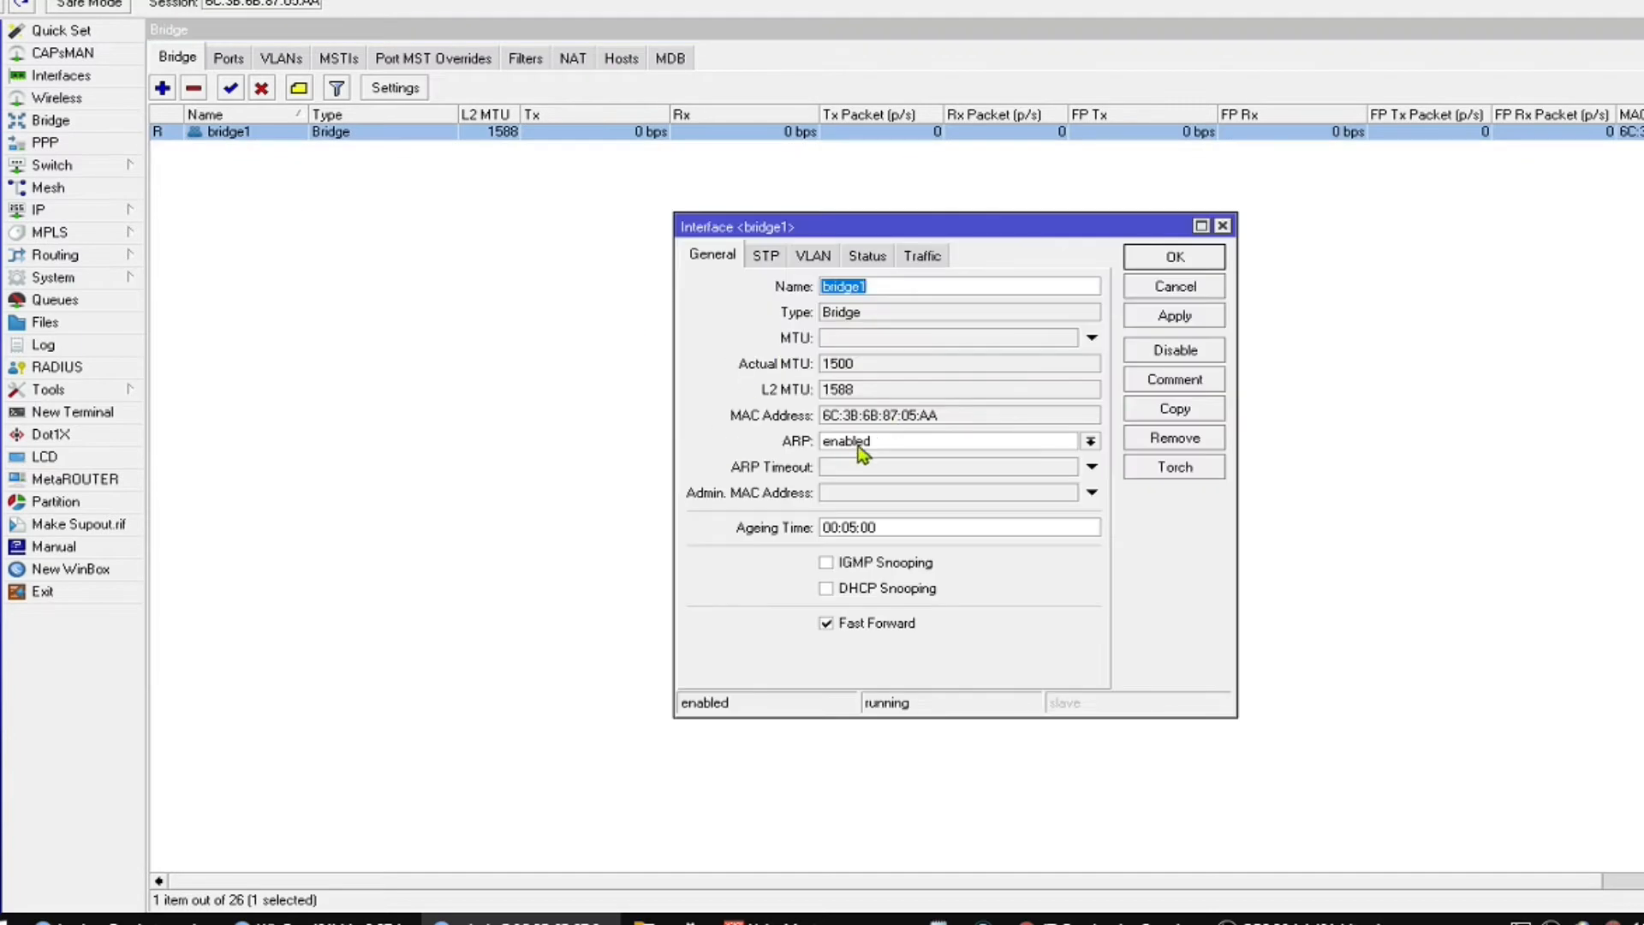
pyautogui.click(1147, 258)
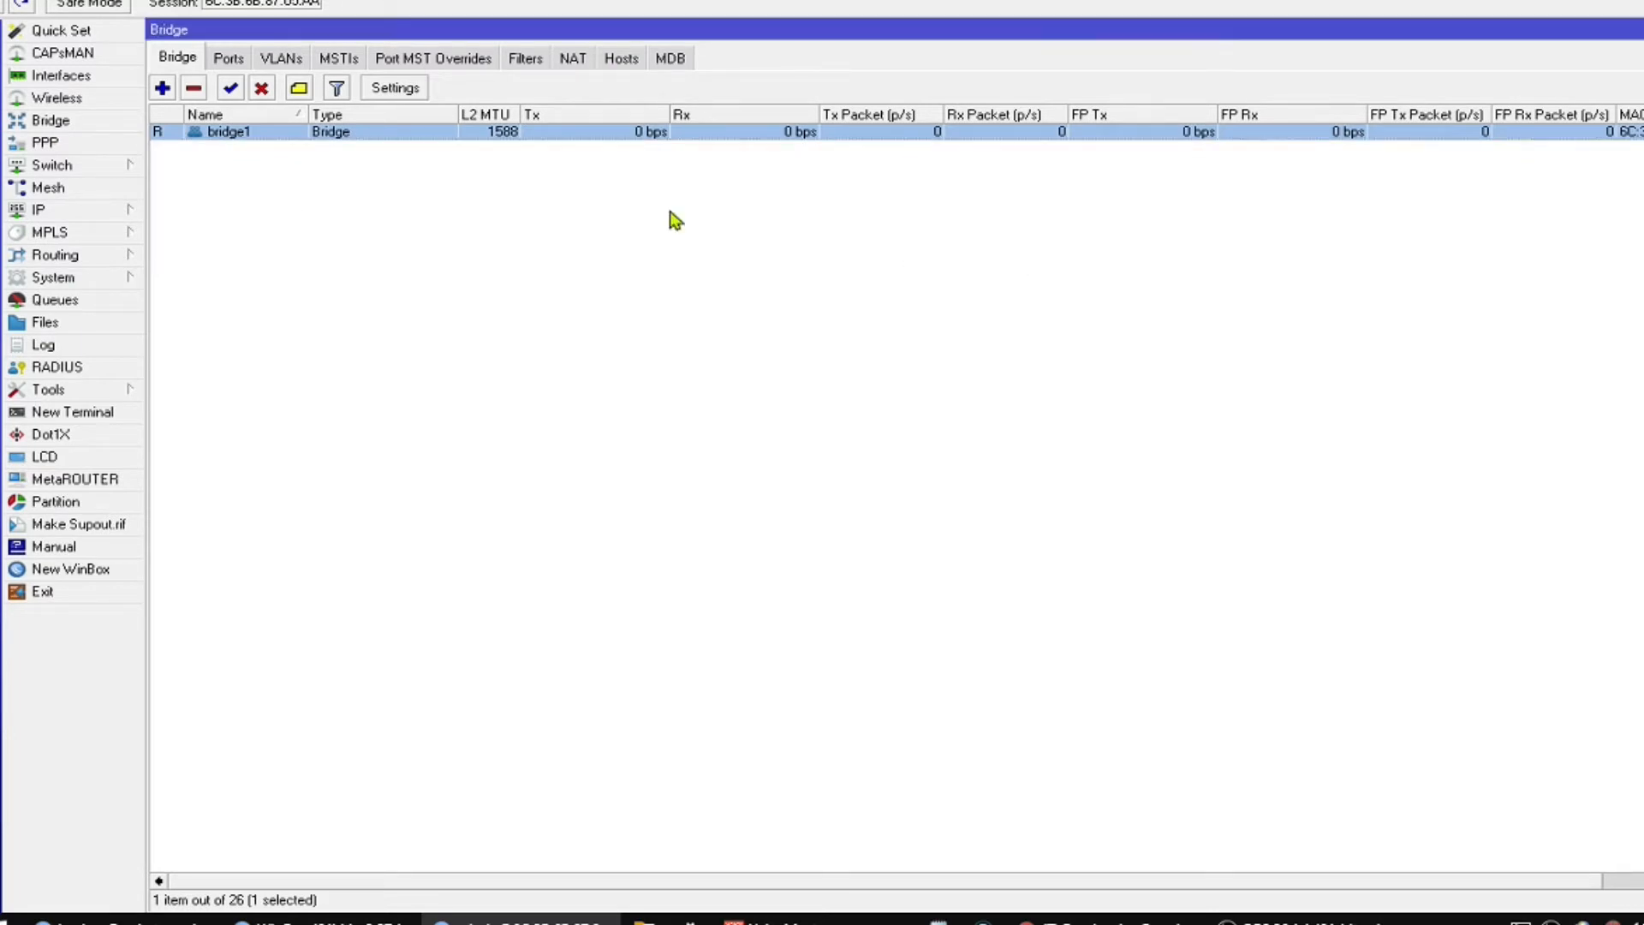
pyautogui.click(228, 59)
pyautogui.click(267, 316)
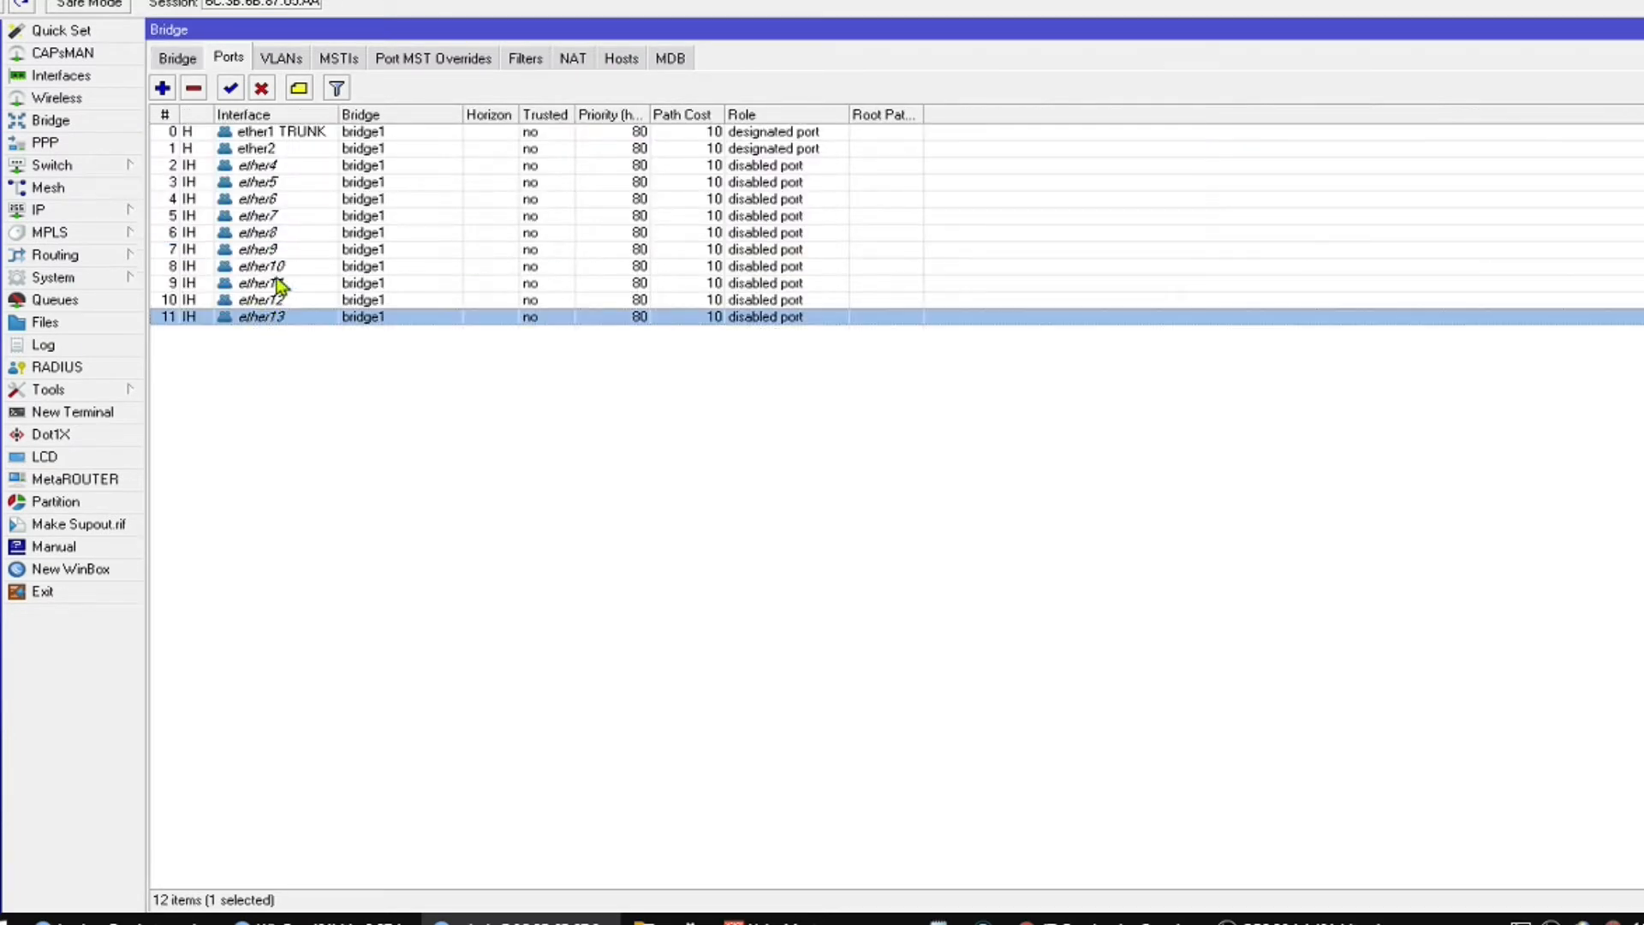
pyautogui.click(265, 200)
pyautogui.click(272, 154)
pyautogui.click(287, 233)
# - Add ether14 as a port of bridge1 by copying the ether13 bridge port
pyautogui.doubleClick(301, 322)
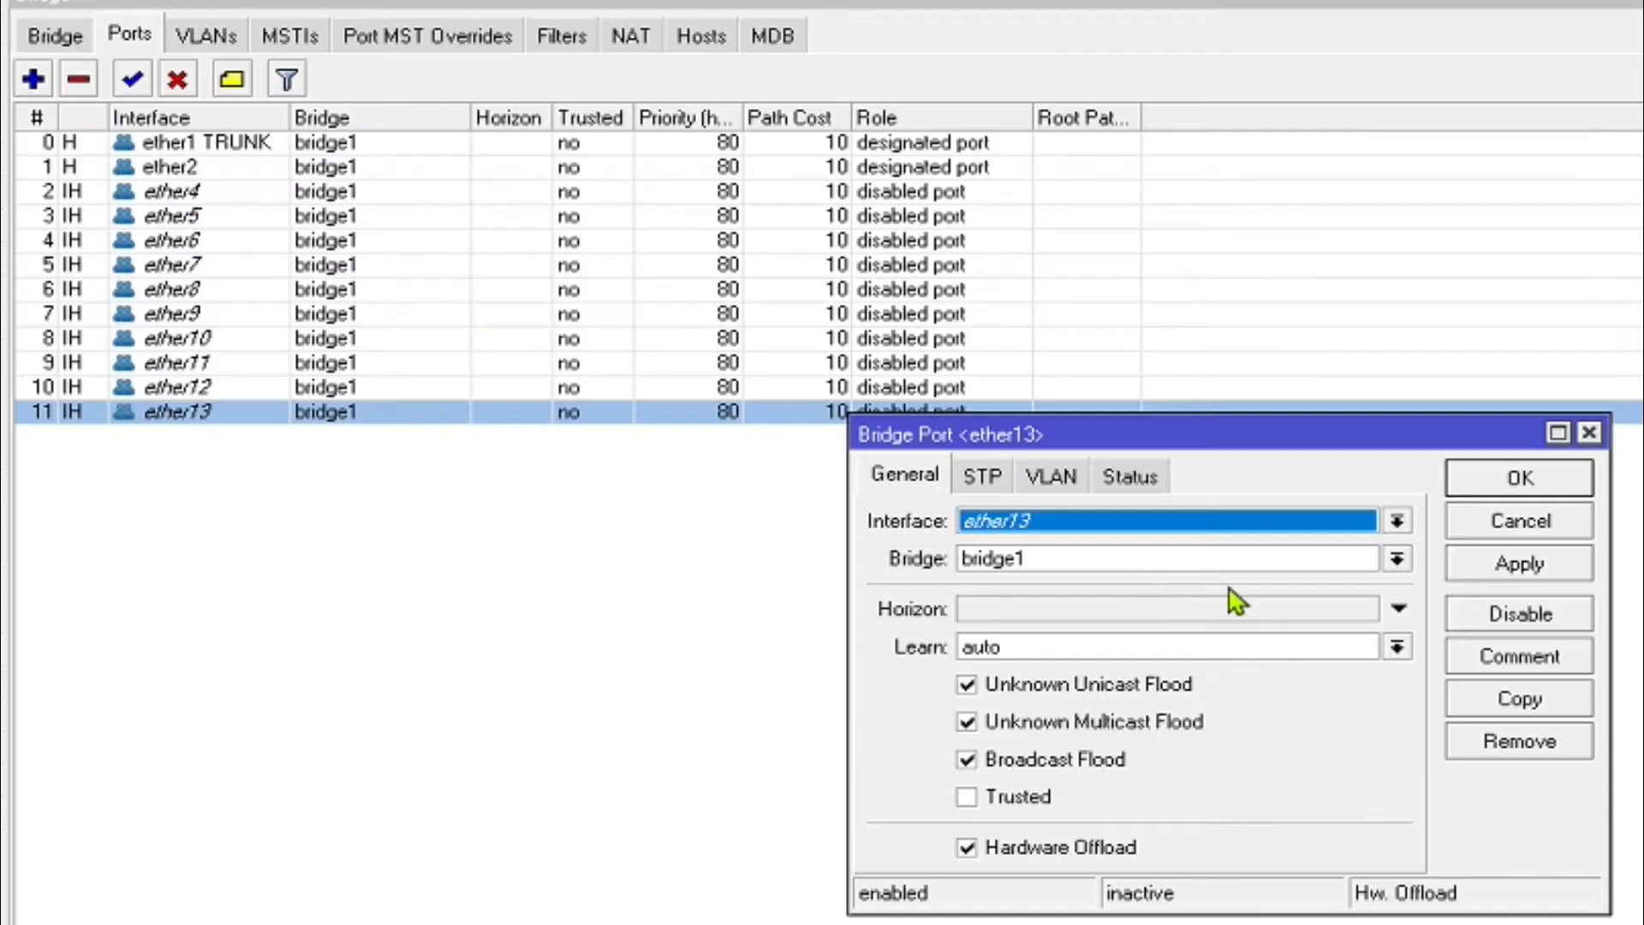
pyautogui.click(1519, 698)
pyautogui.click(1105, 562)
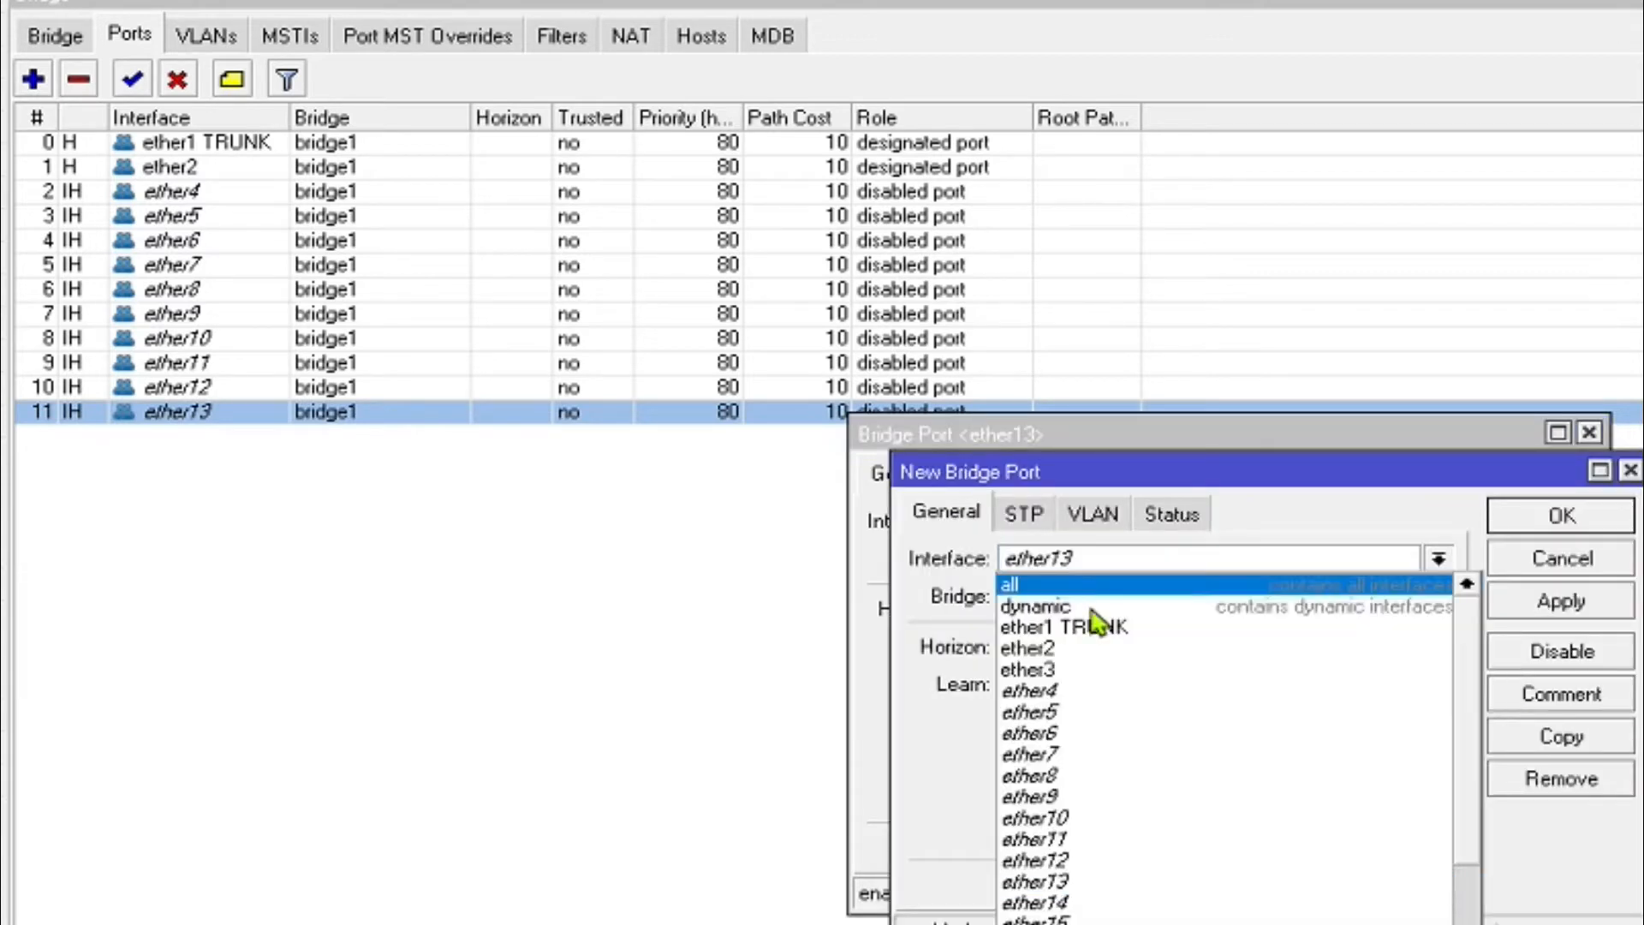
pyautogui.click(1070, 906)
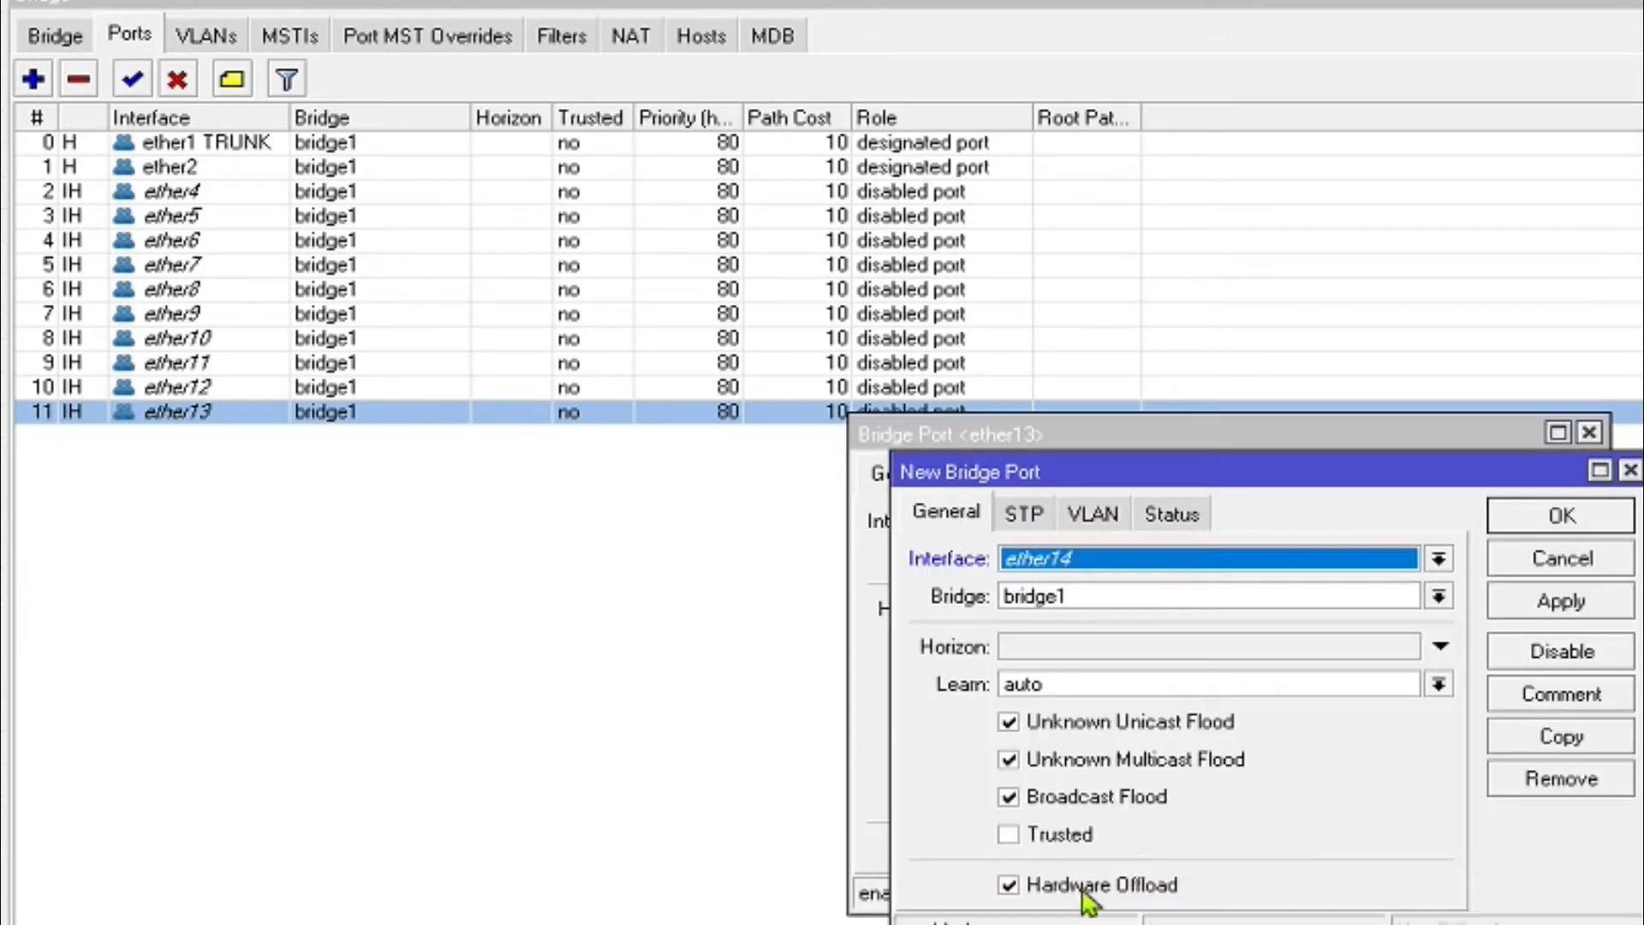
pyautogui.press('Return')
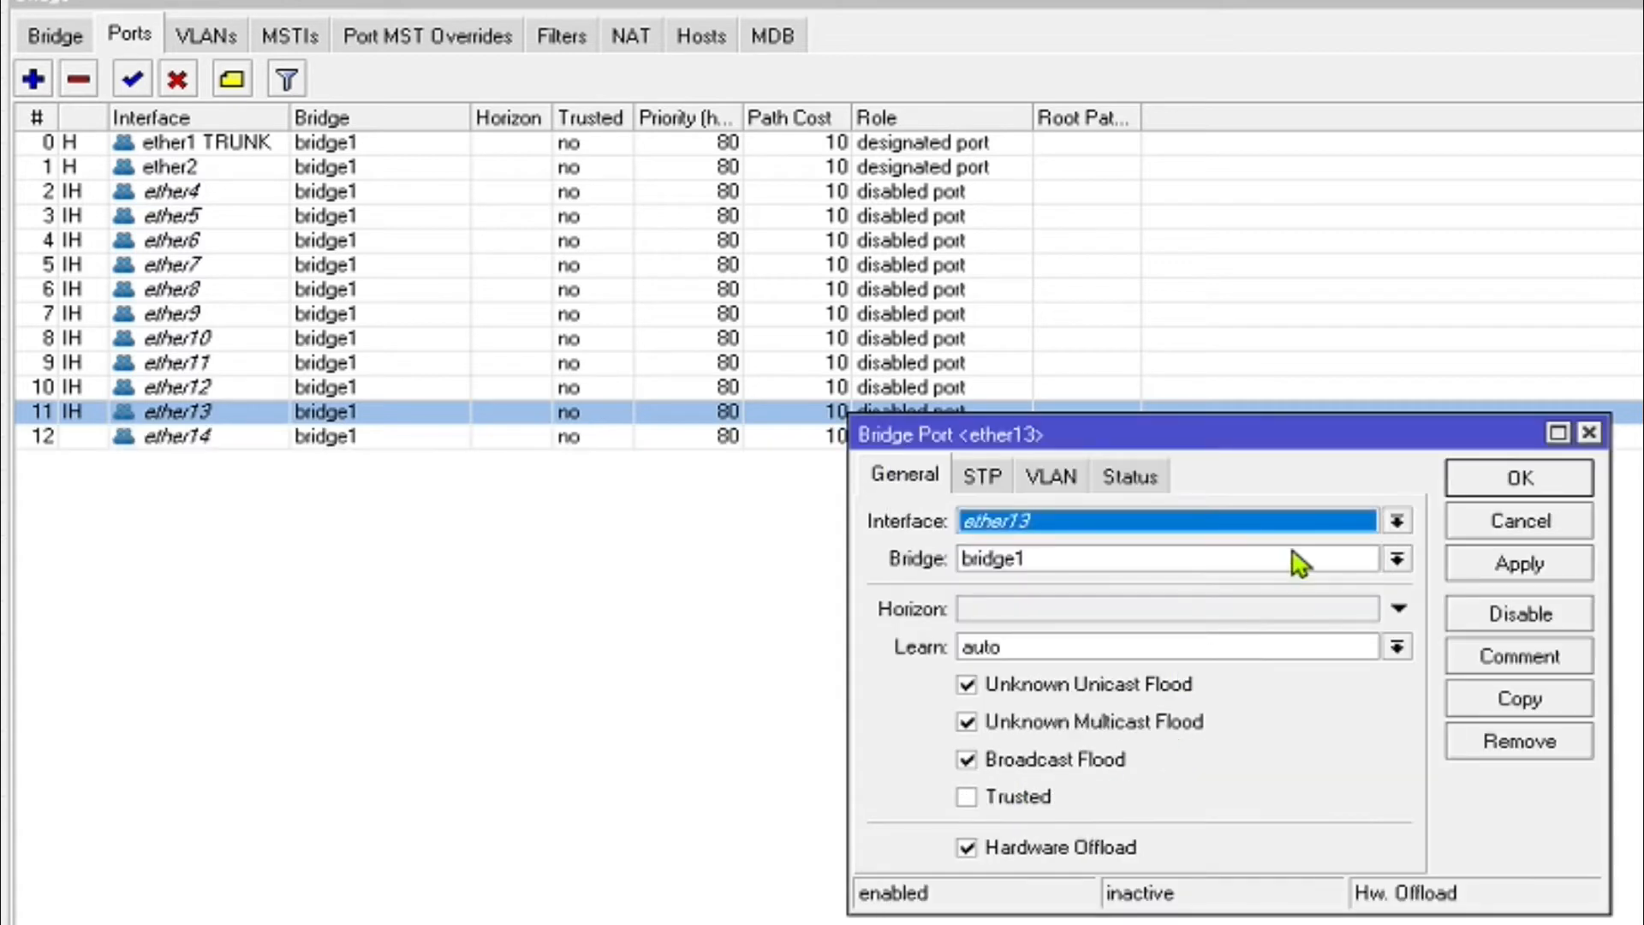
pyautogui.click(1514, 485)
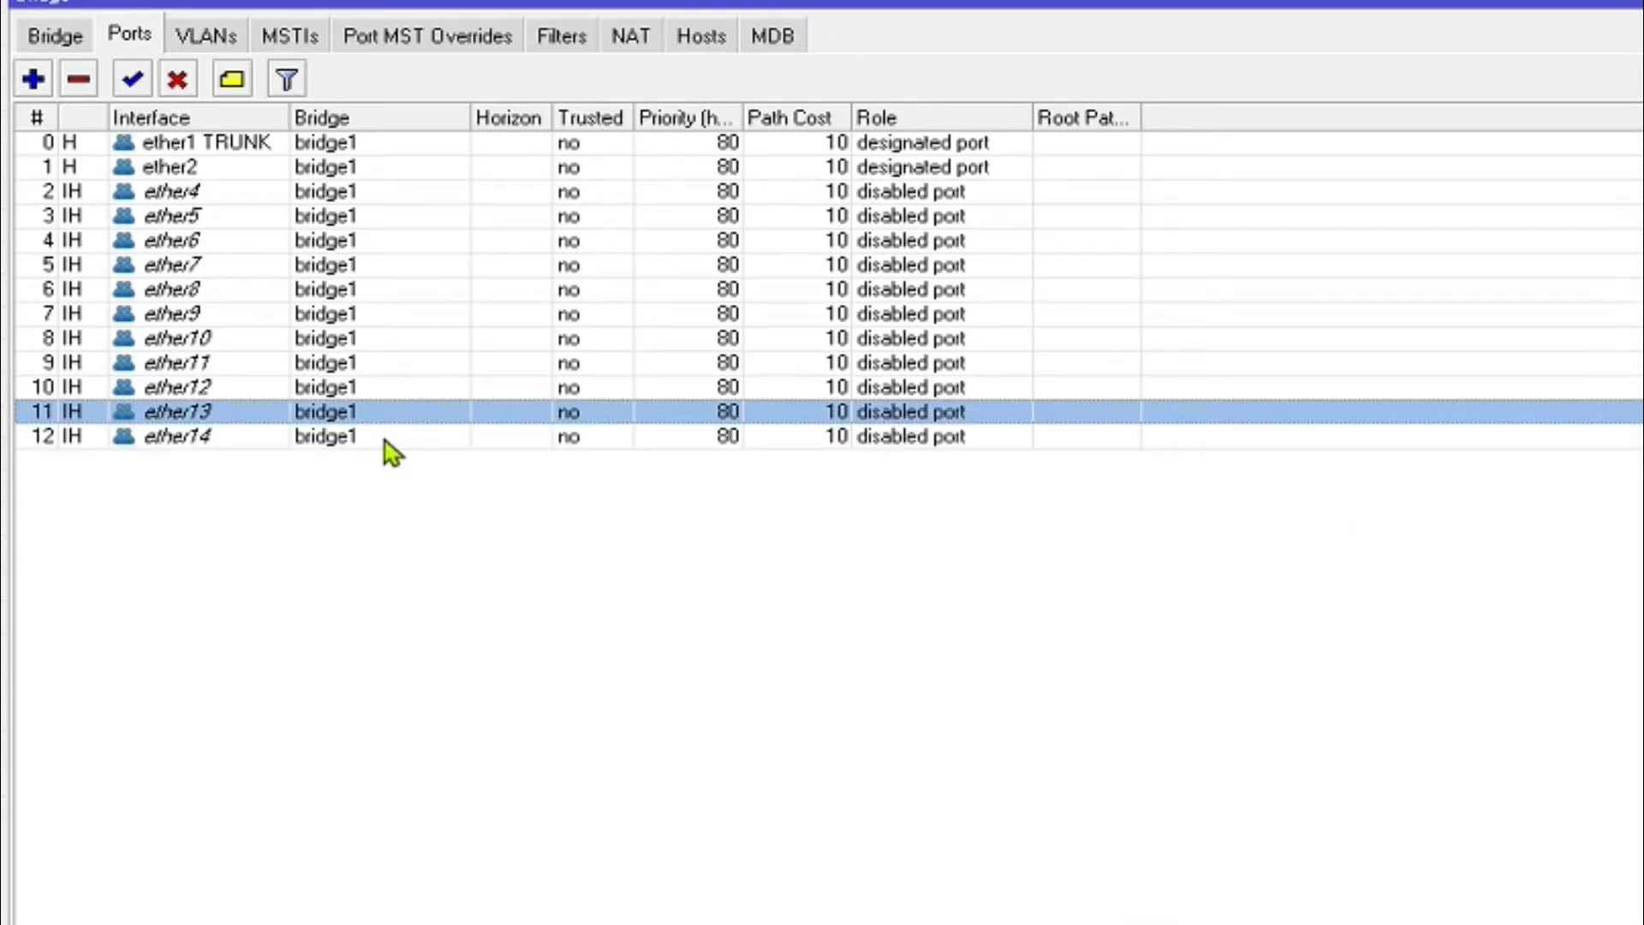
# - Add ether15 as a port of bridge1 by copying the ether14 bridge port
pyautogui.doubleClick(387, 439)
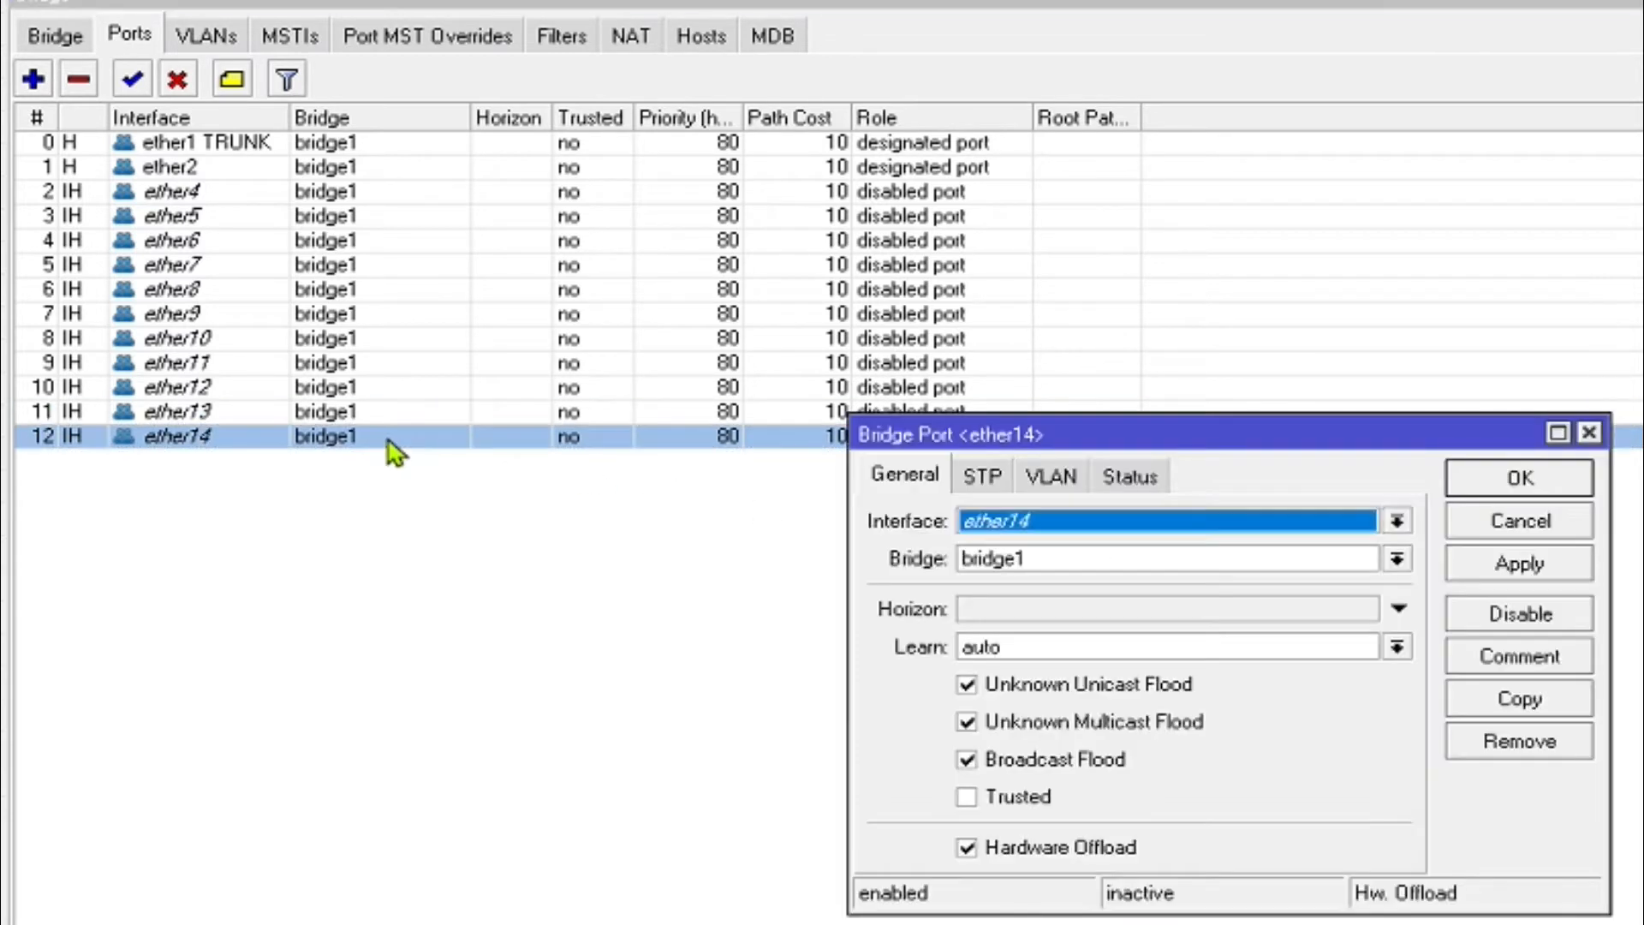
pyautogui.click(1518, 700)
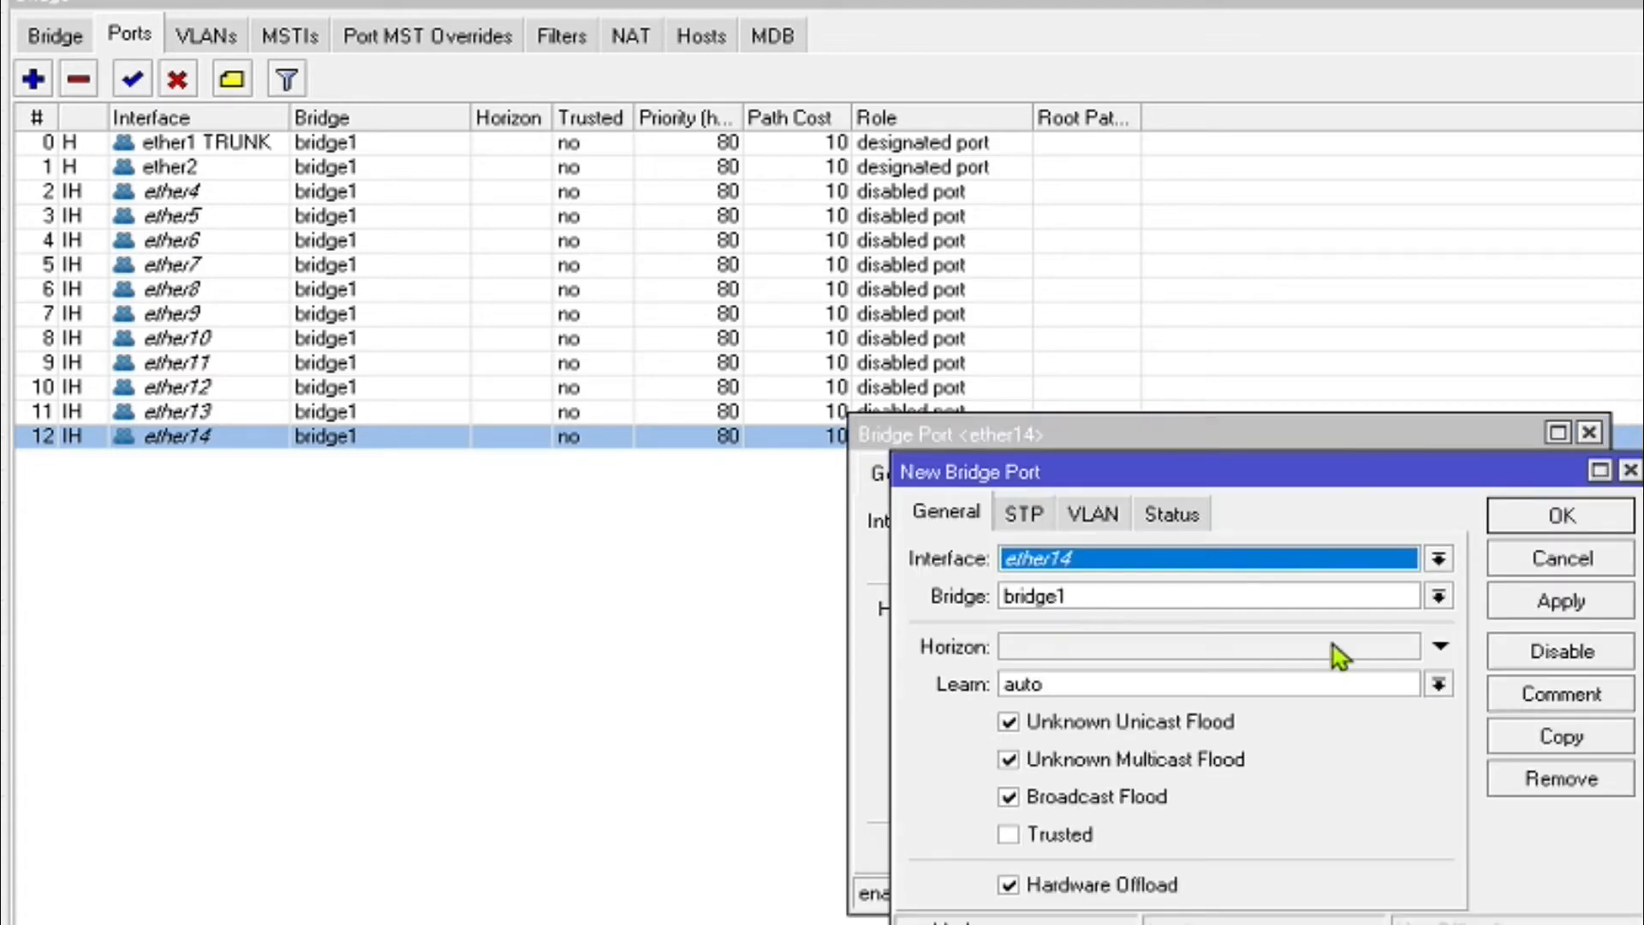
pyautogui.click(1105, 569)
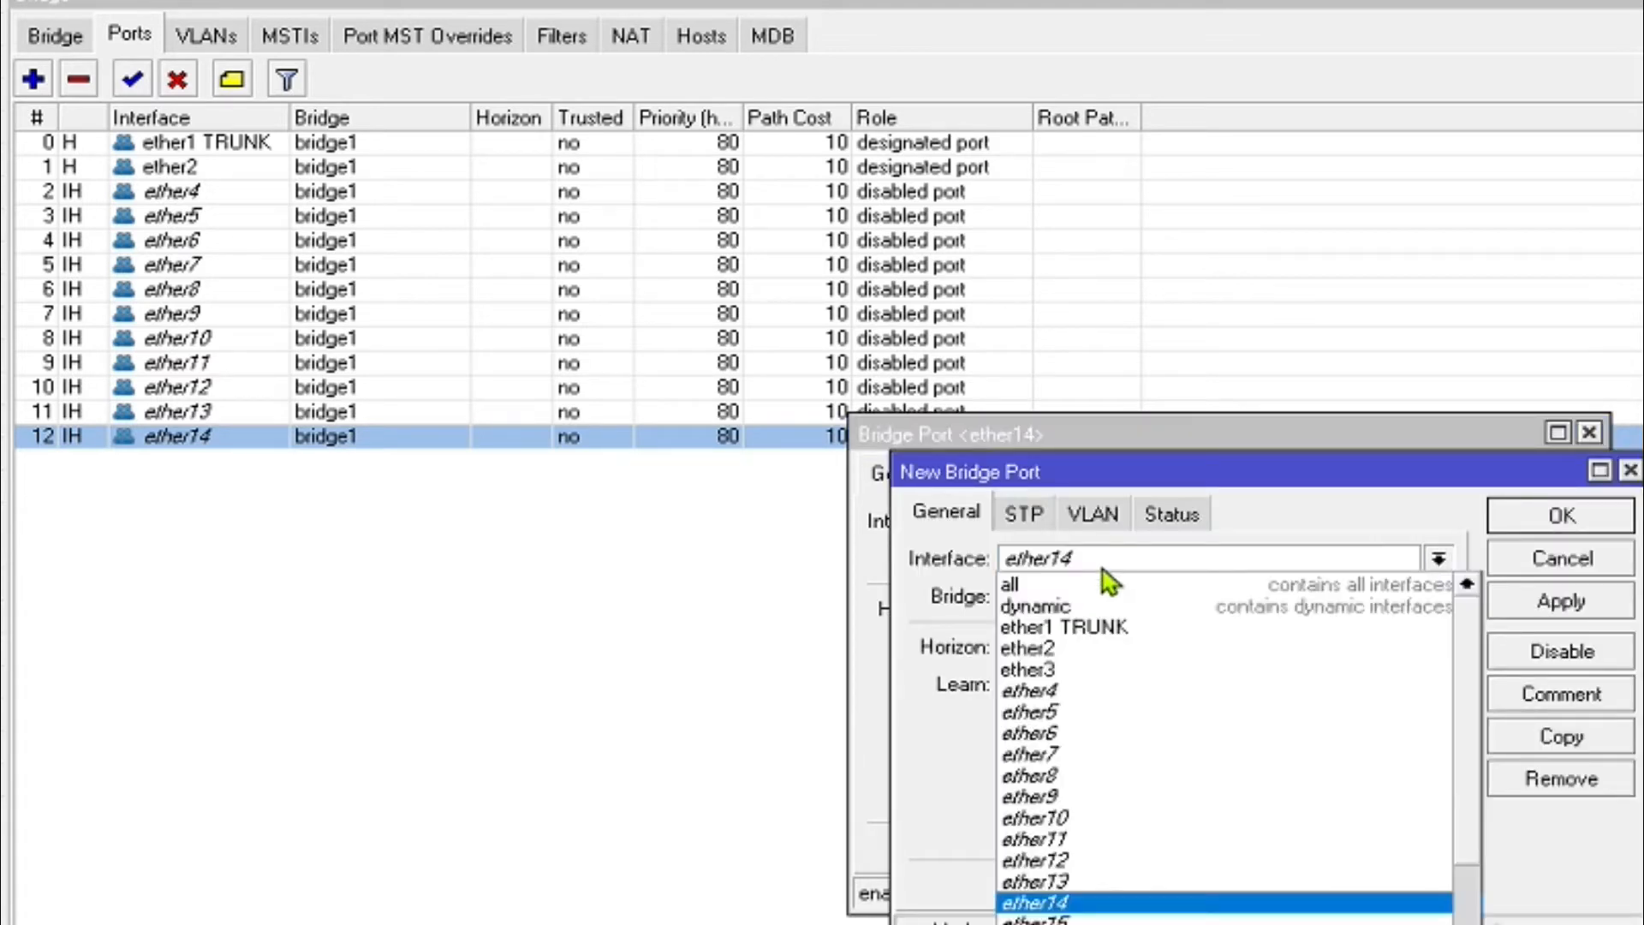
pyautogui.click(1036, 919)
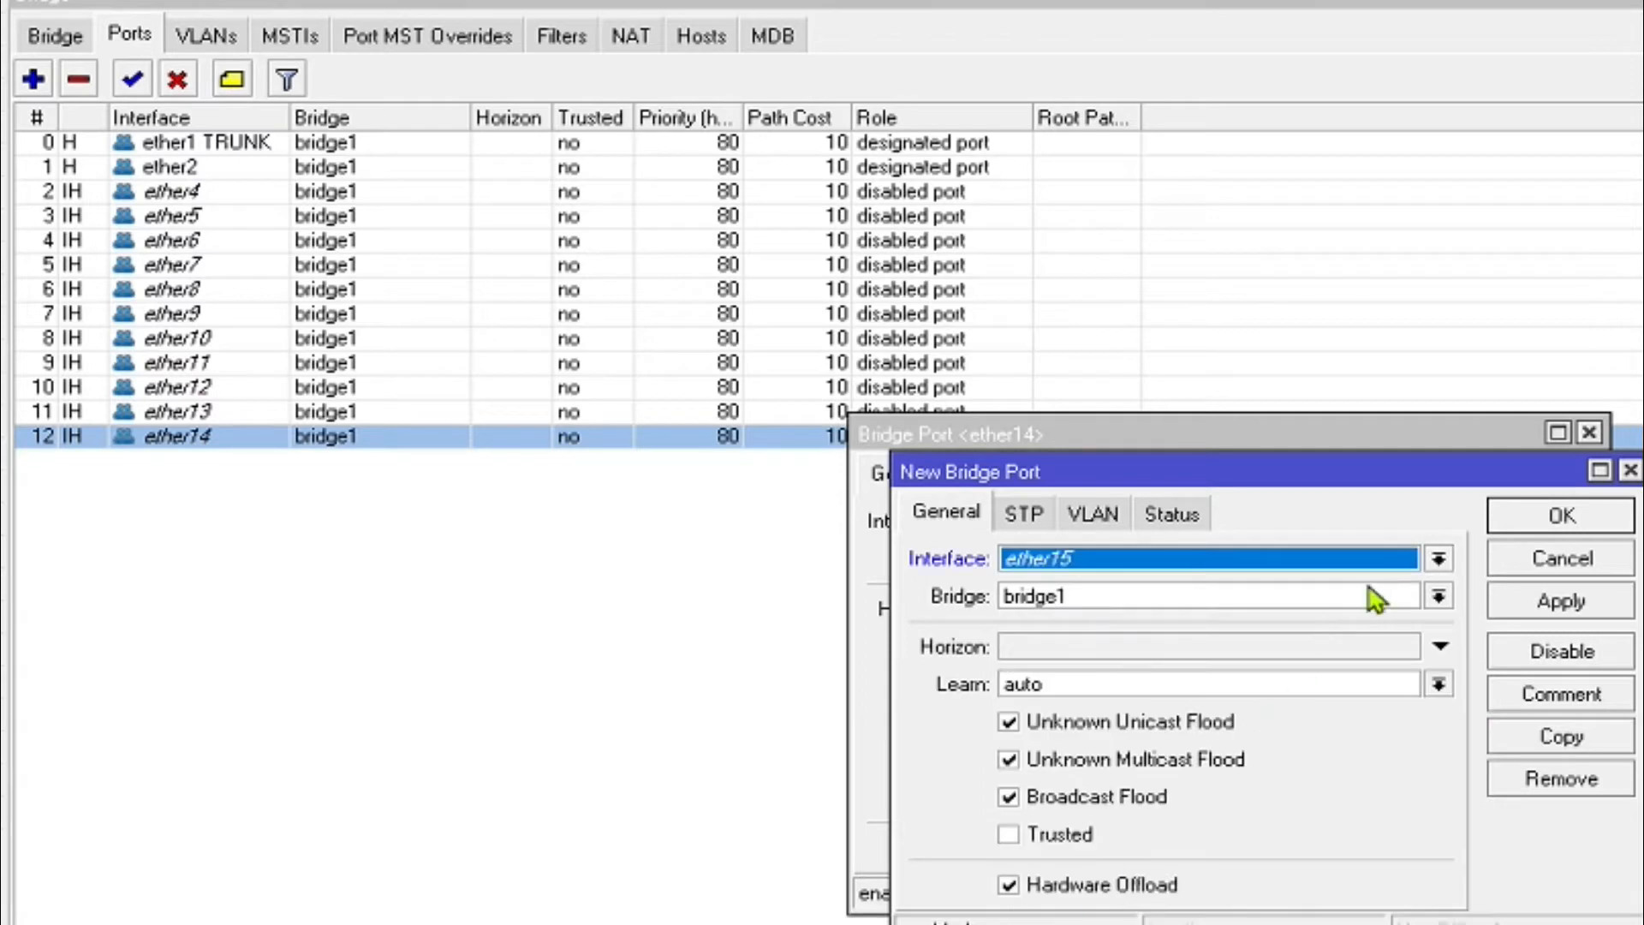
pyautogui.click(1541, 515)
pyautogui.click(1518, 495)
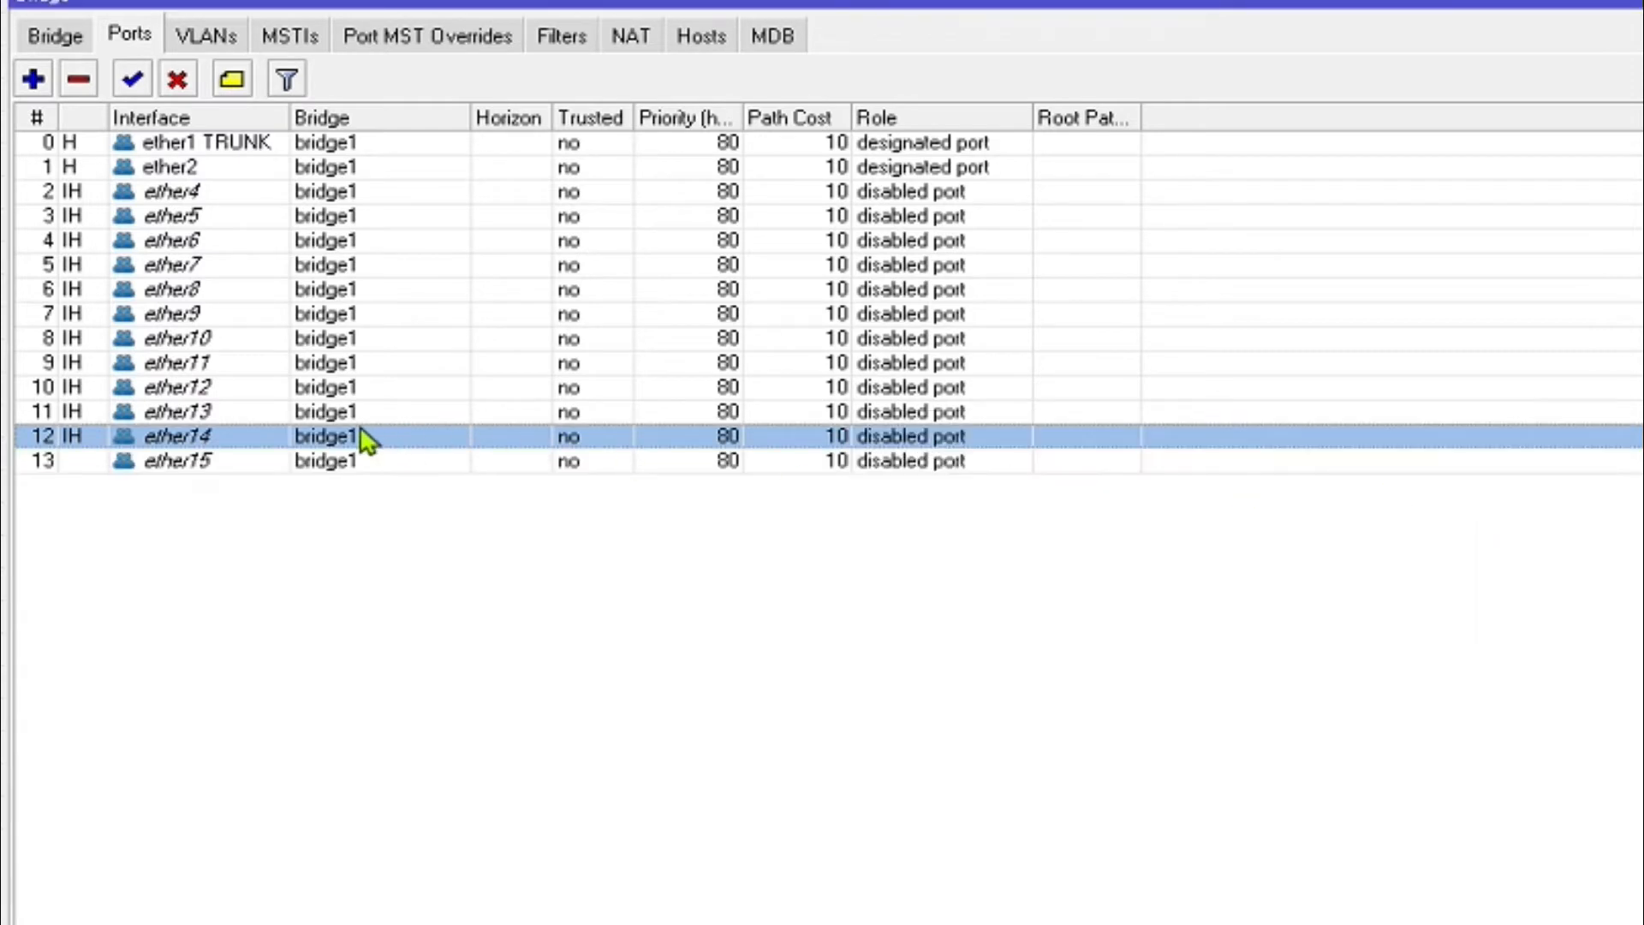
# - Copy the ether15 bridge port, set the copy's interface to ether16 on bridge1, and apply it
pyautogui.doubleClick(346, 471)
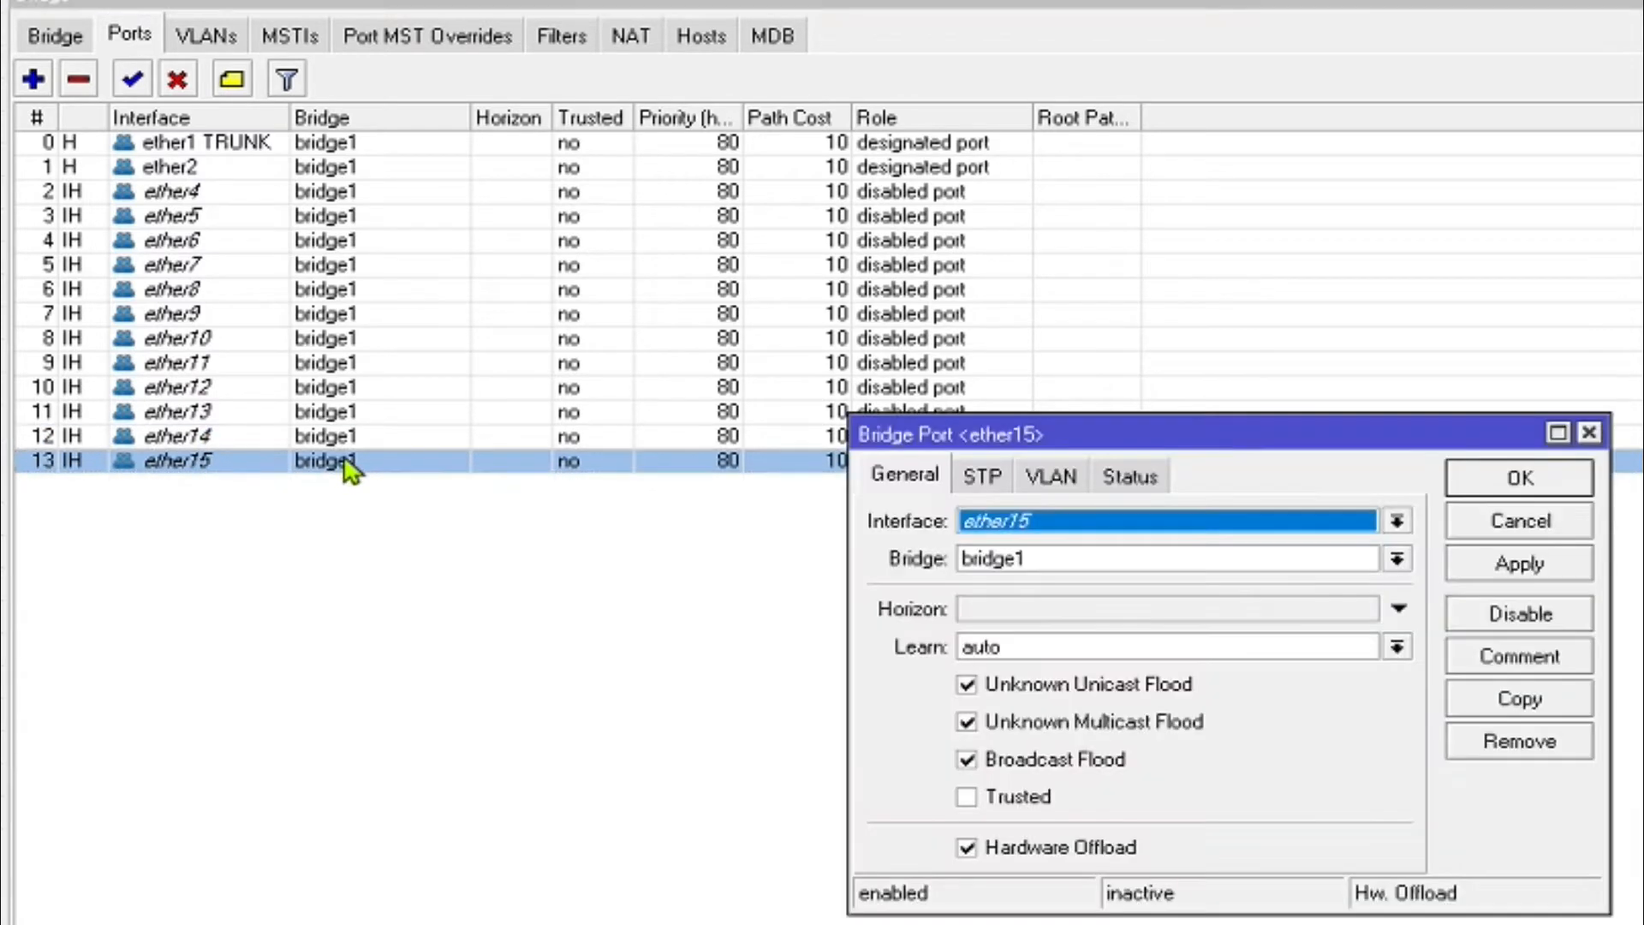
pyautogui.click(1502, 704)
pyautogui.click(1100, 562)
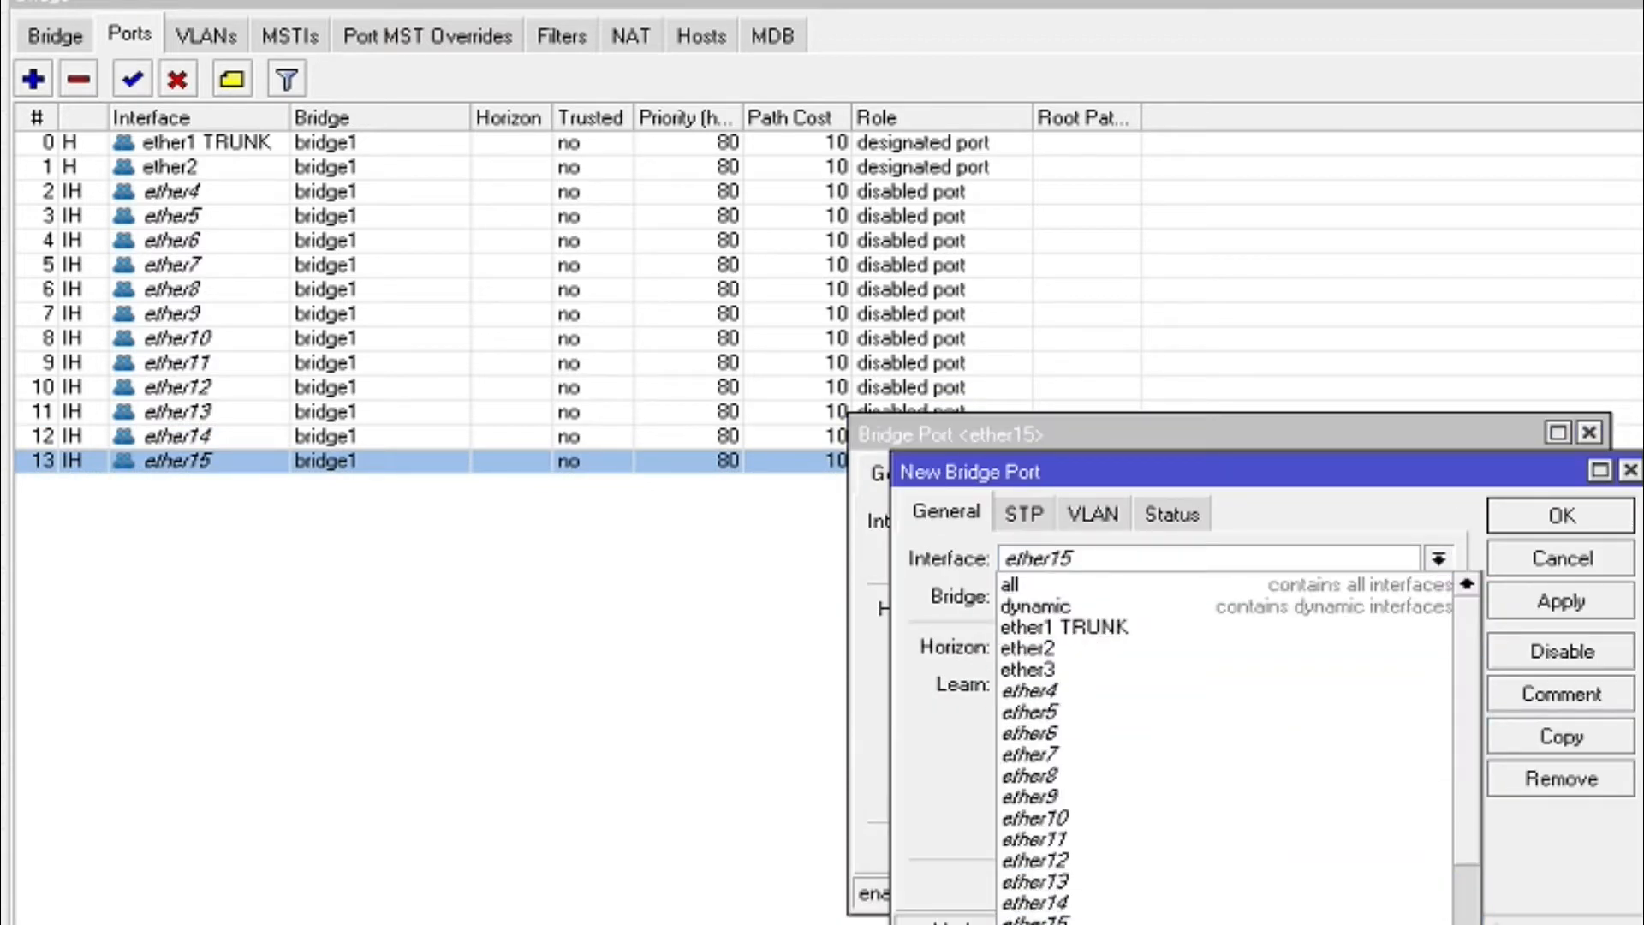
pyautogui.click(1199, 924)
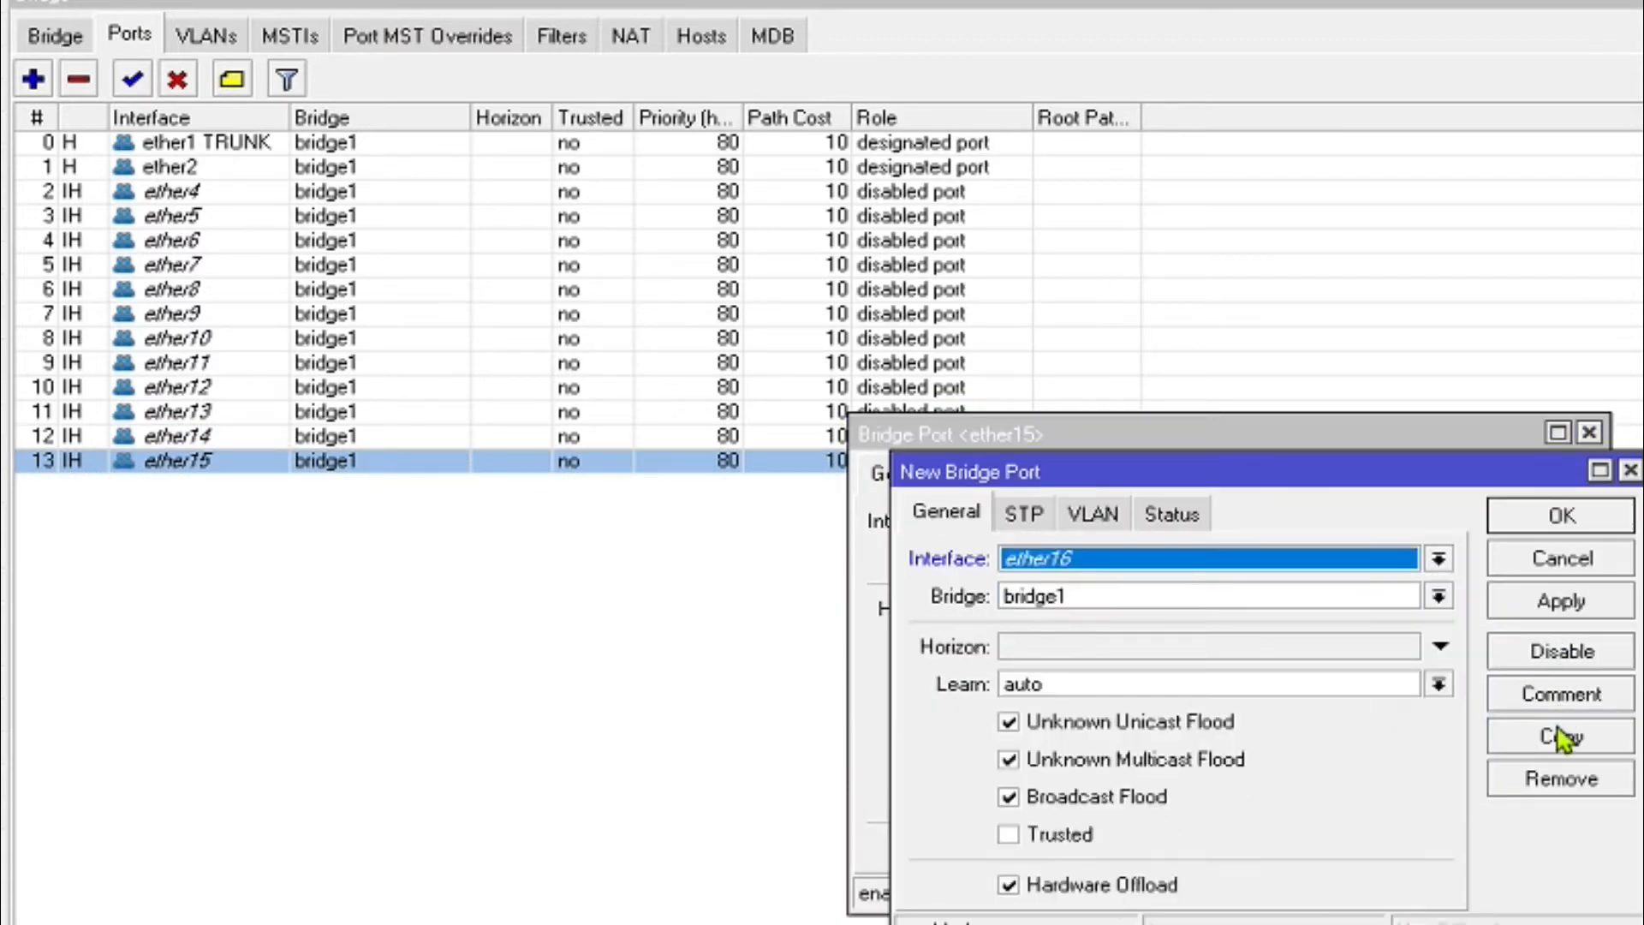
pyautogui.click(1558, 606)
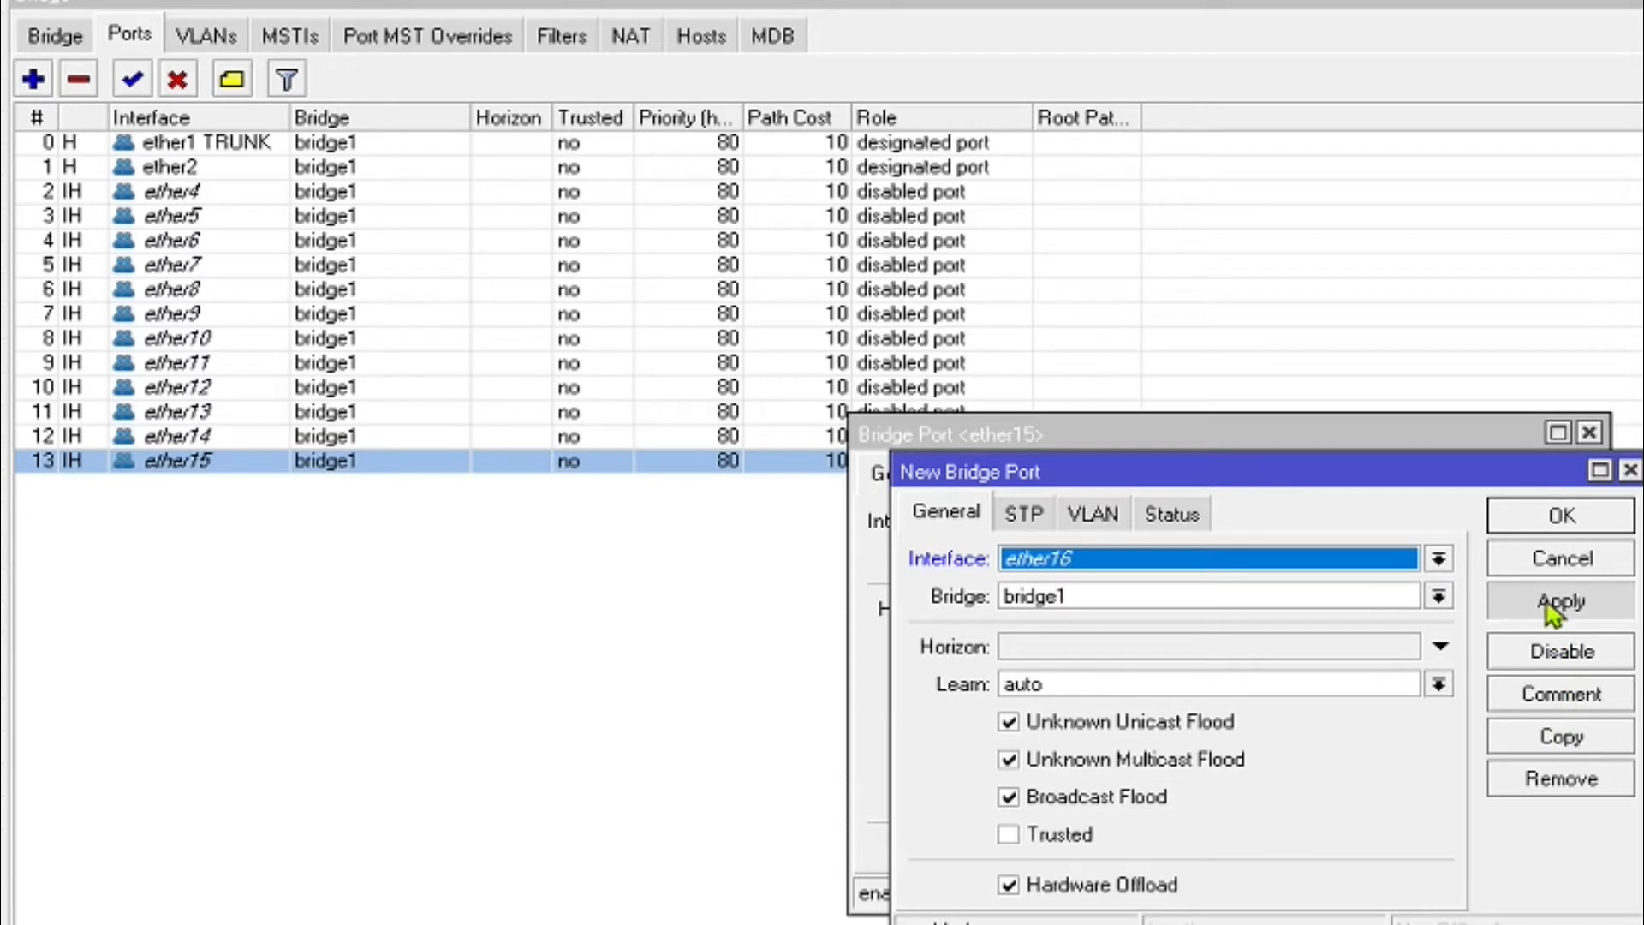
# - Copy the ether16 bridge port, set the copy's interface to ether17 on bridge1, and apply it
pyautogui.click(1539, 741)
pyautogui.click(1131, 602)
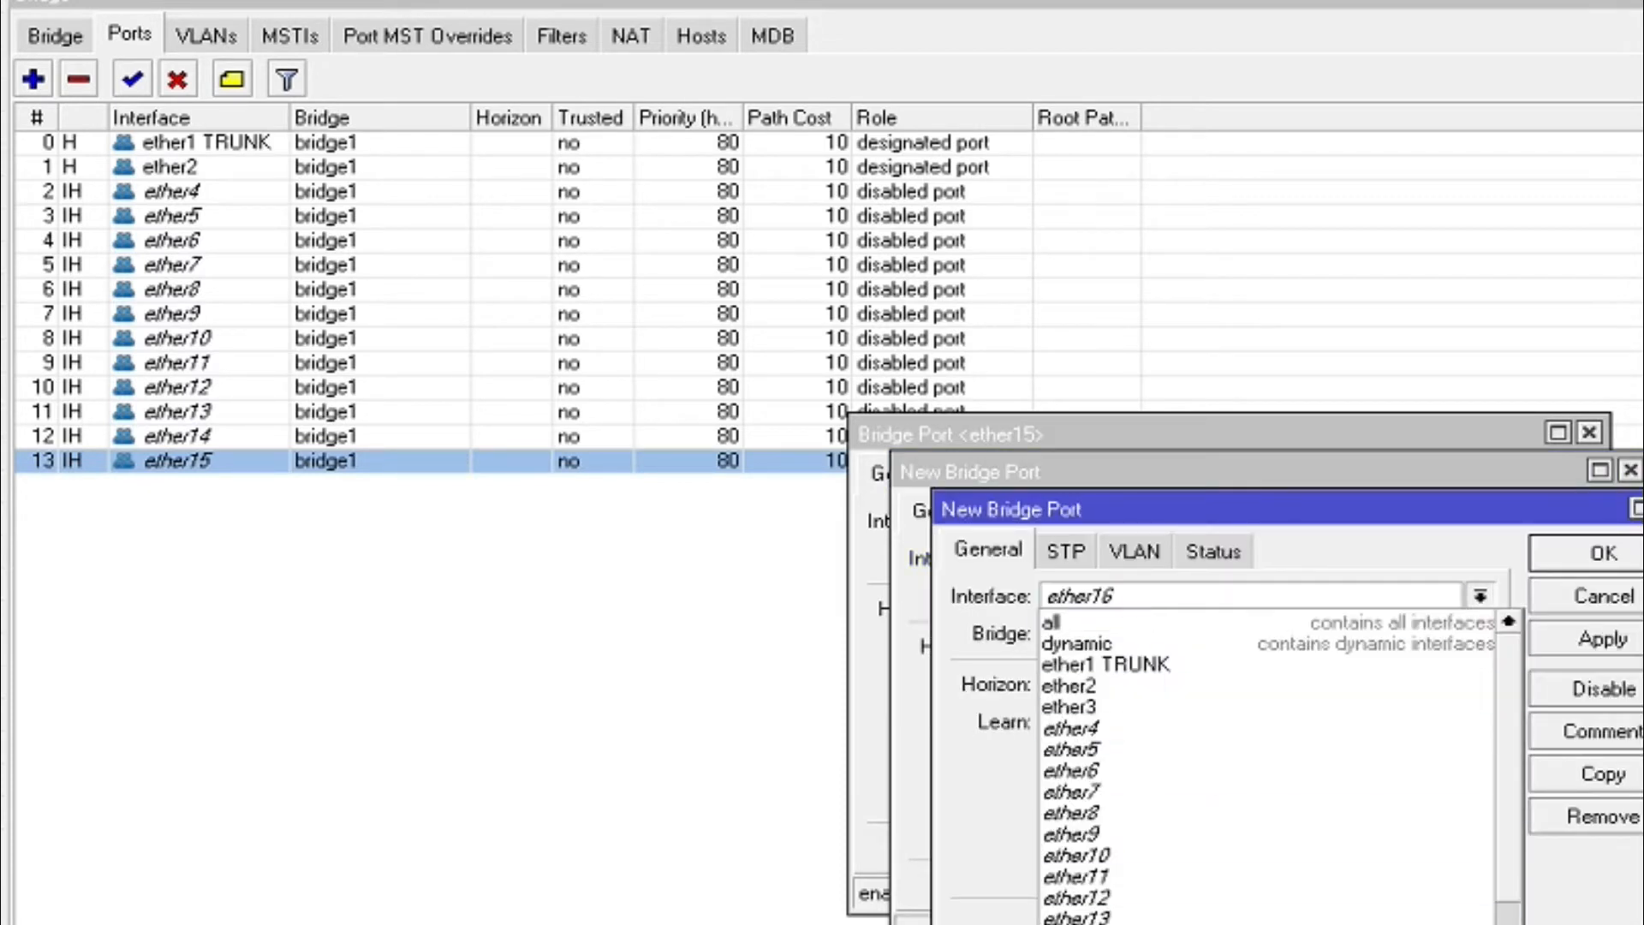
pyautogui.click(1156, 924)
pyautogui.click(1591, 639)
# - Copy the ether17 bridge port, set the copy's interface to ether18 on bridge1, and apply it
pyautogui.click(1608, 773)
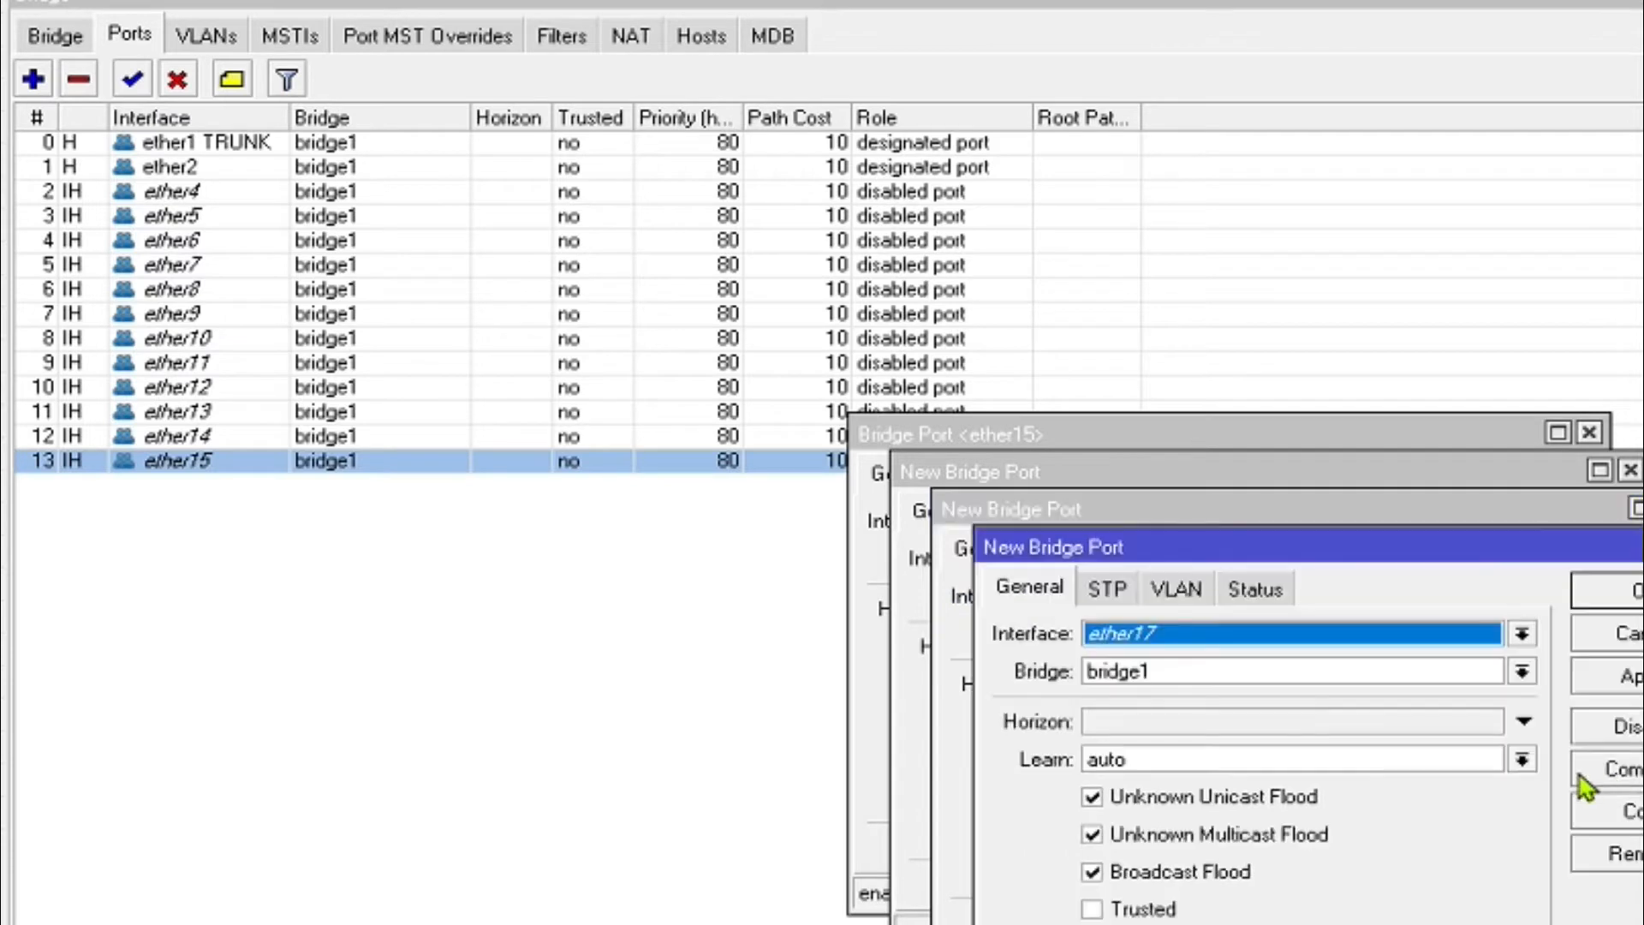
pyautogui.click(1188, 638)
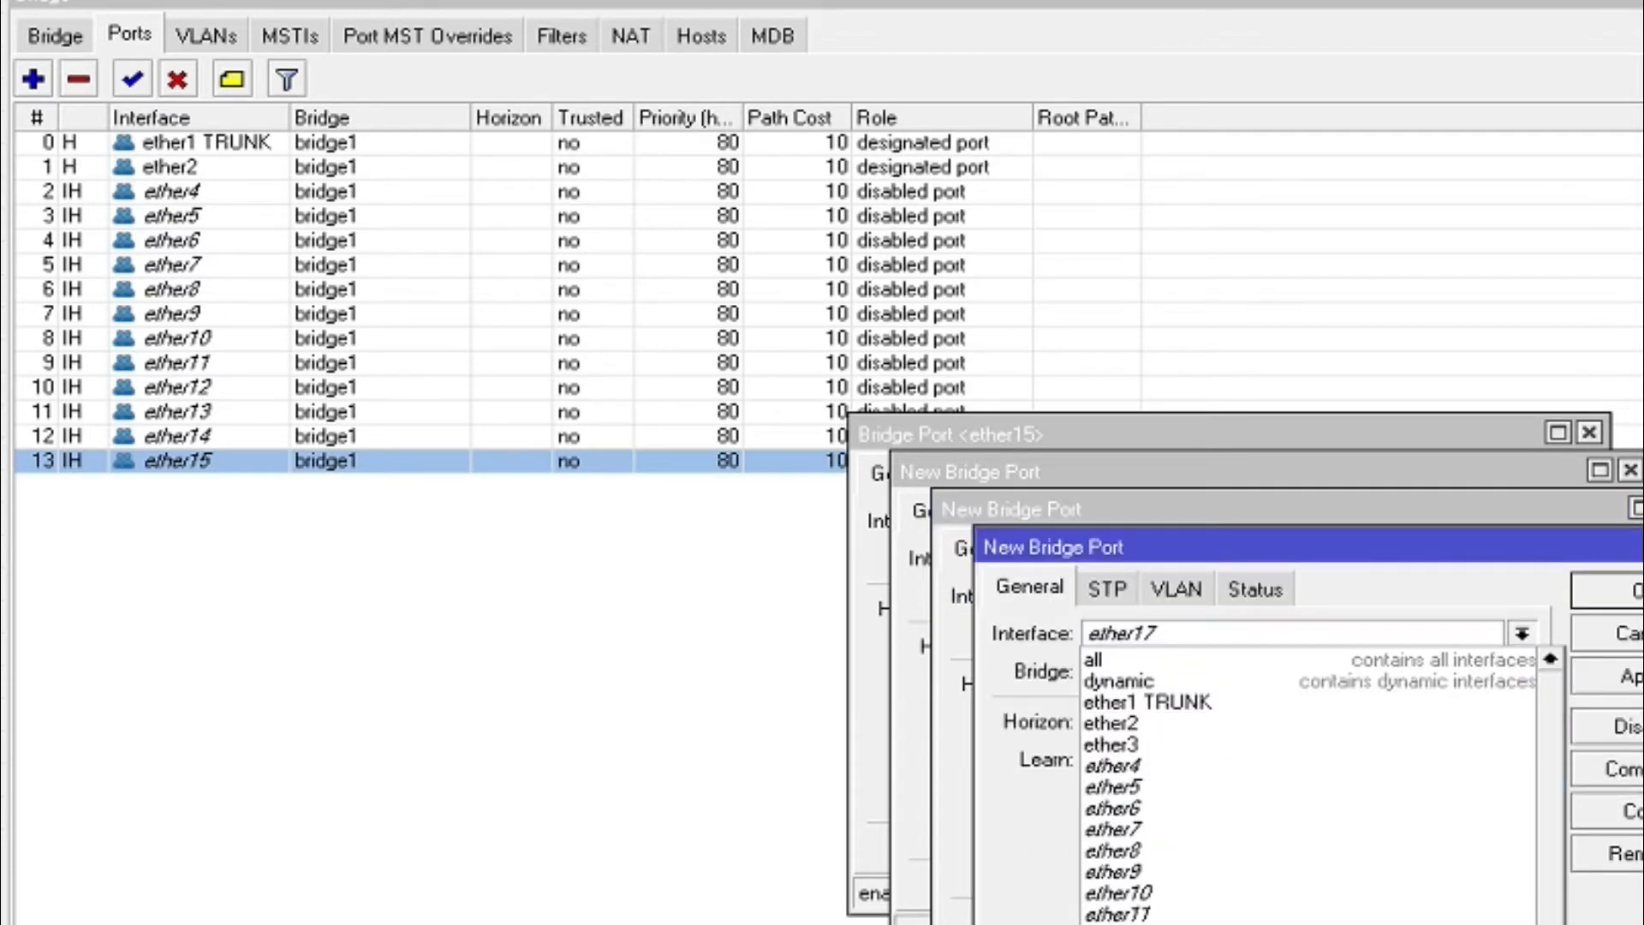
pyautogui.click(1156, 923)
pyautogui.click(1608, 677)
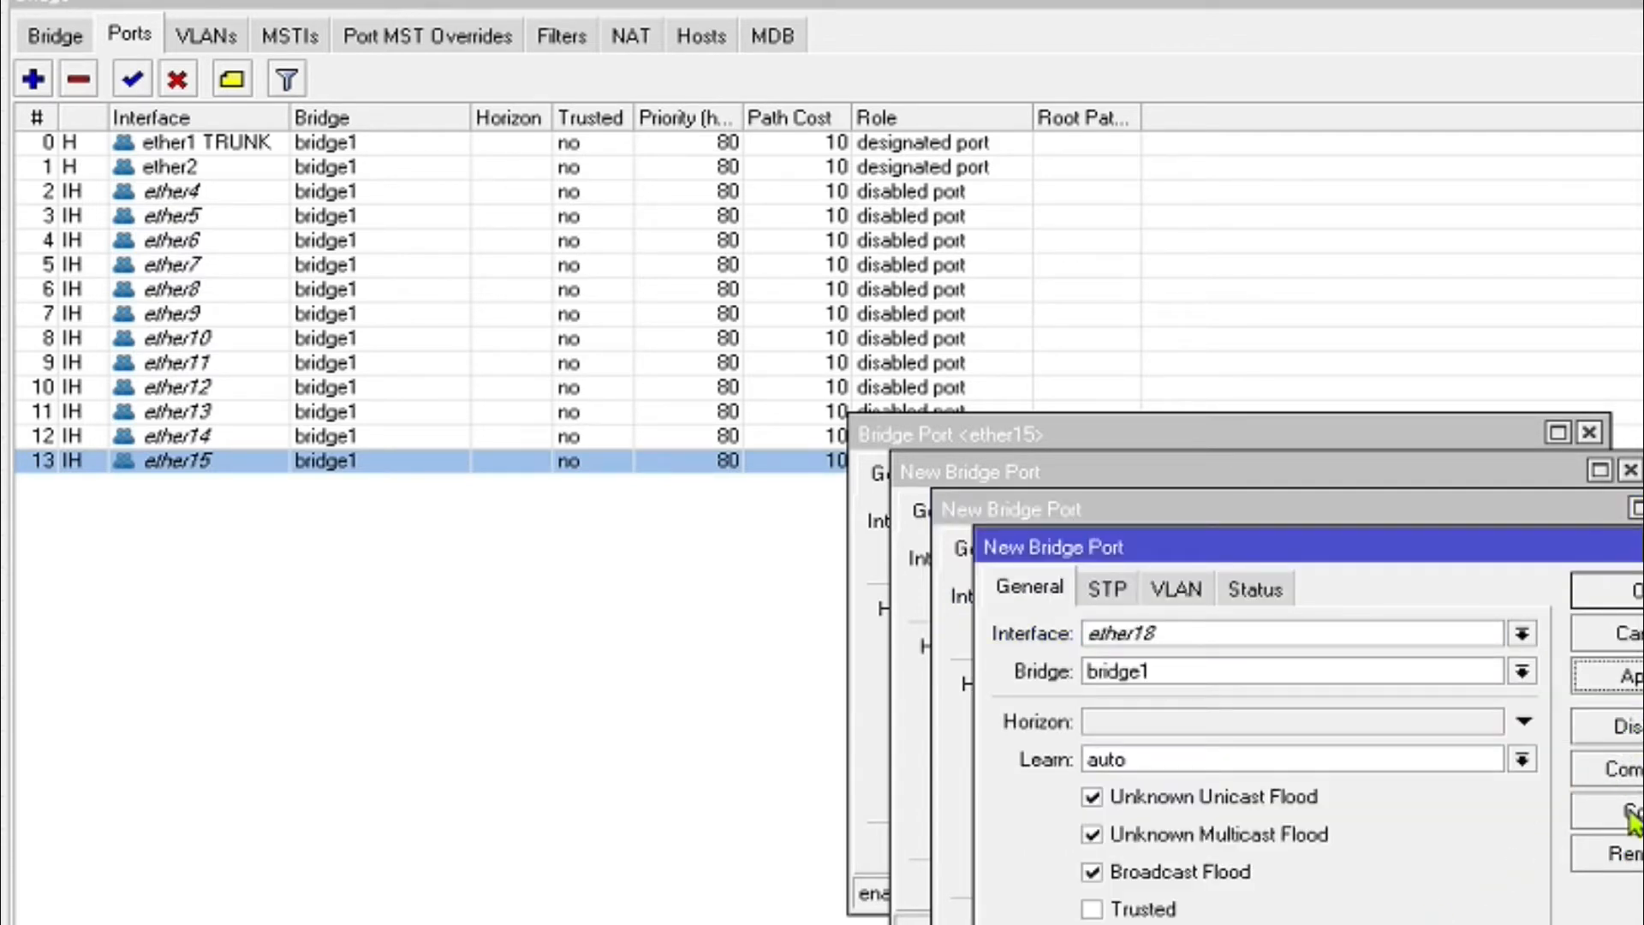
# - Copy the ether18 bridge port, set the copy's interface to ether19, apply it, and start another copy
pyautogui.click(1610, 814)
pyautogui.click(1241, 672)
pyautogui.scroll(-1, 1230, 851)
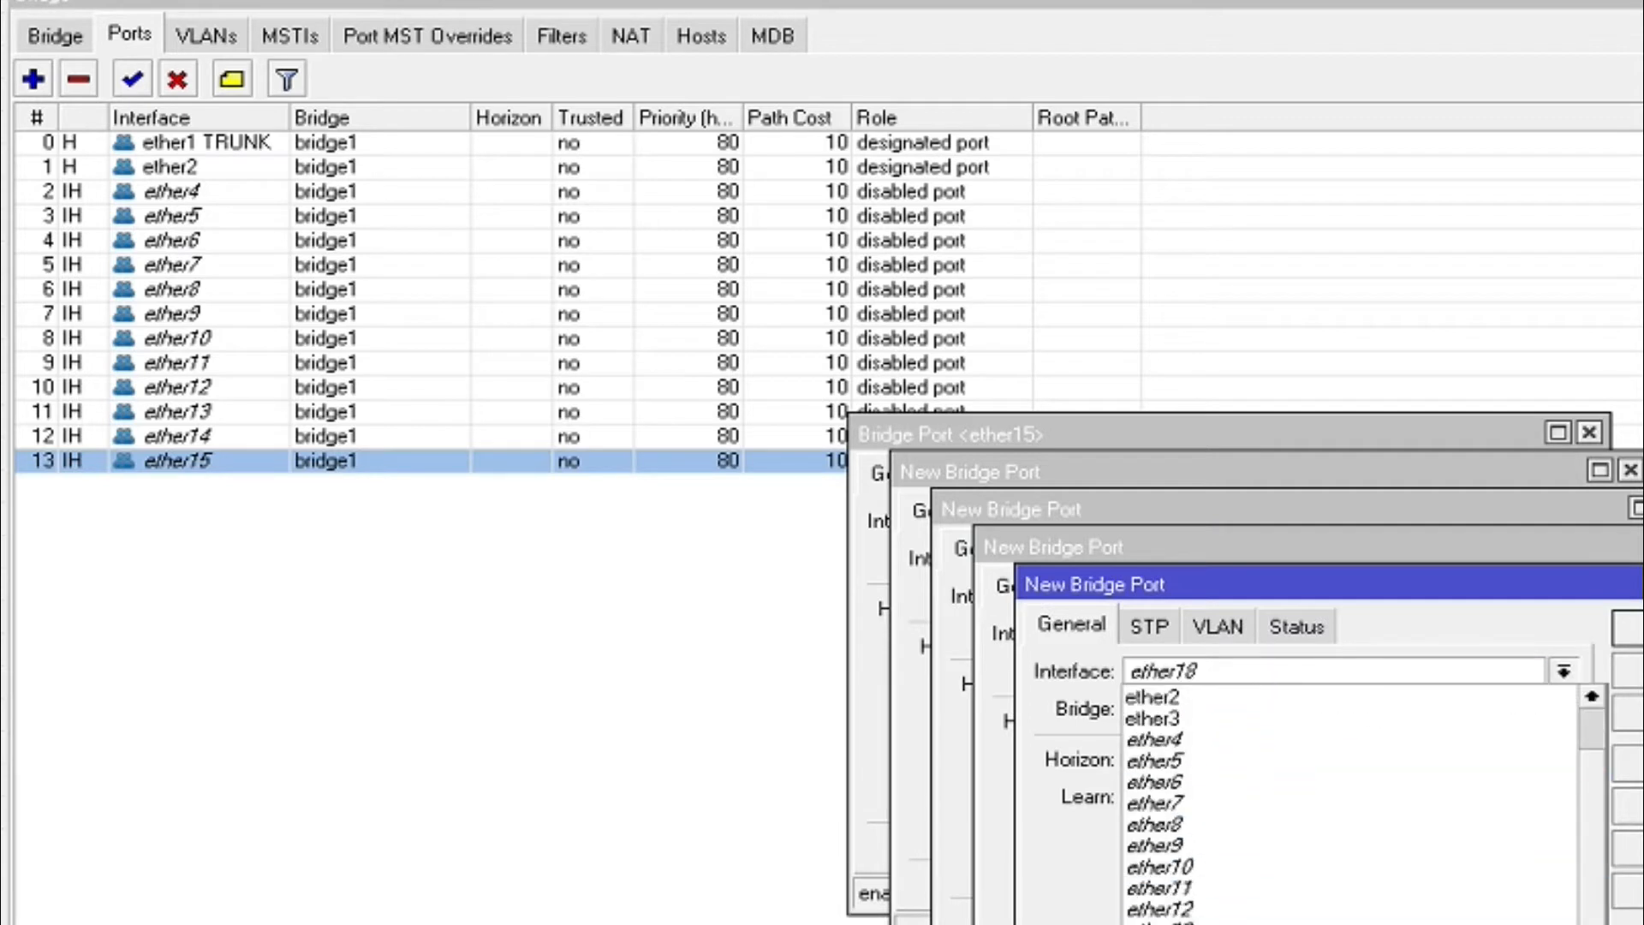
pyautogui.click(1302, 923)
pyautogui.click(1634, 714)
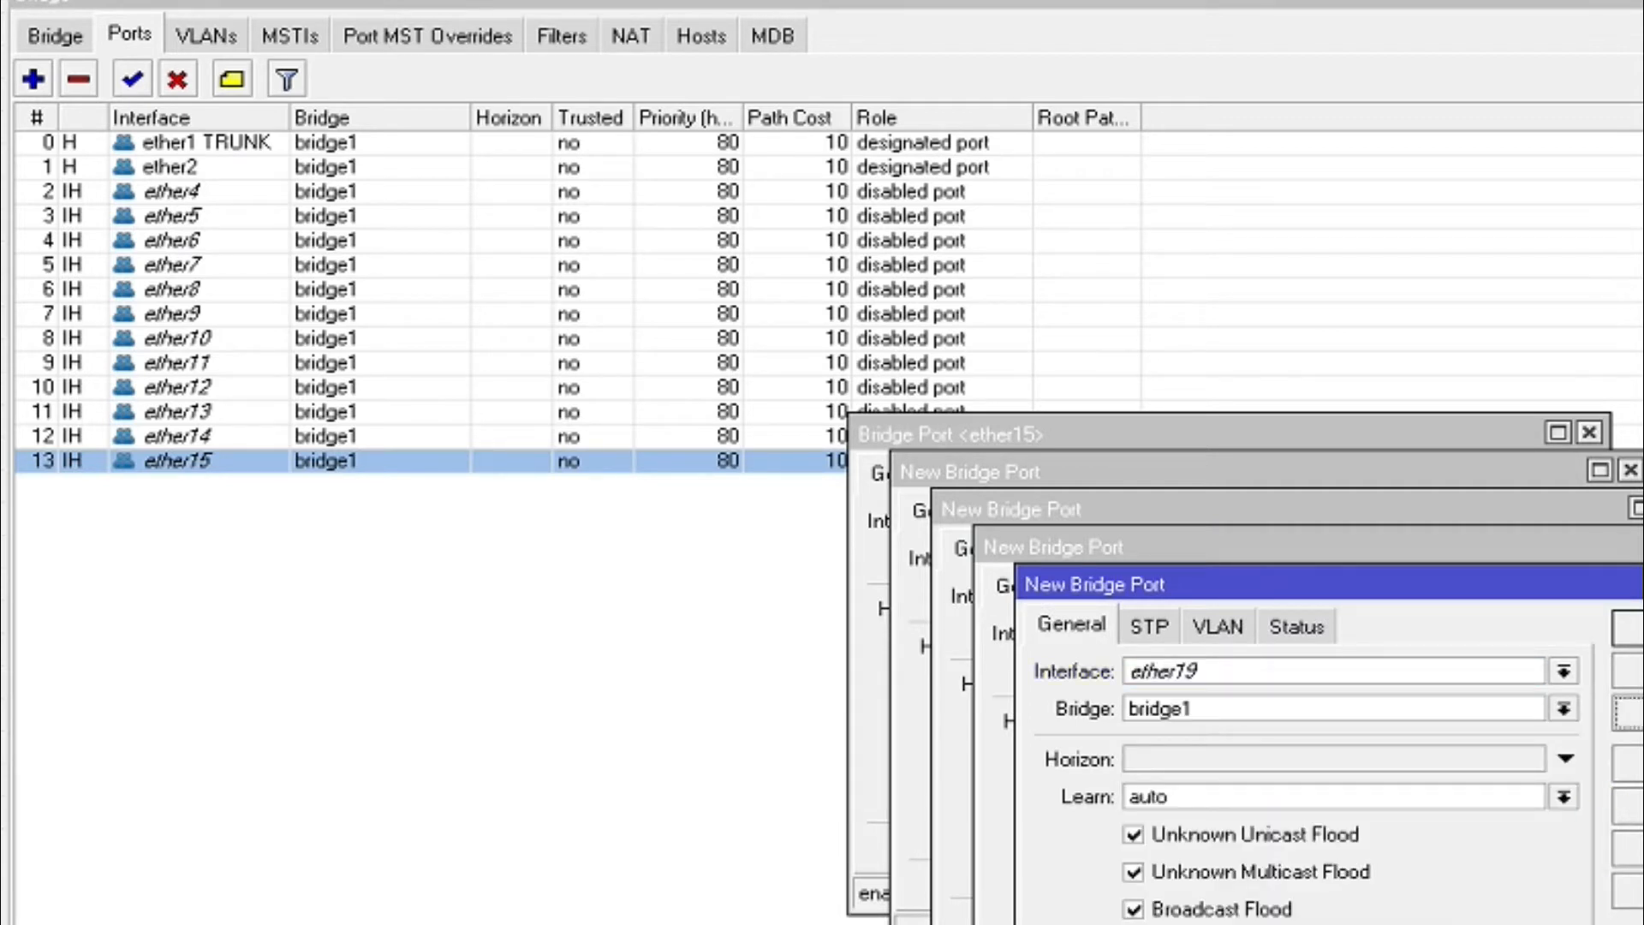
pyautogui.click(1627, 852)
pyautogui.click(1324, 711)
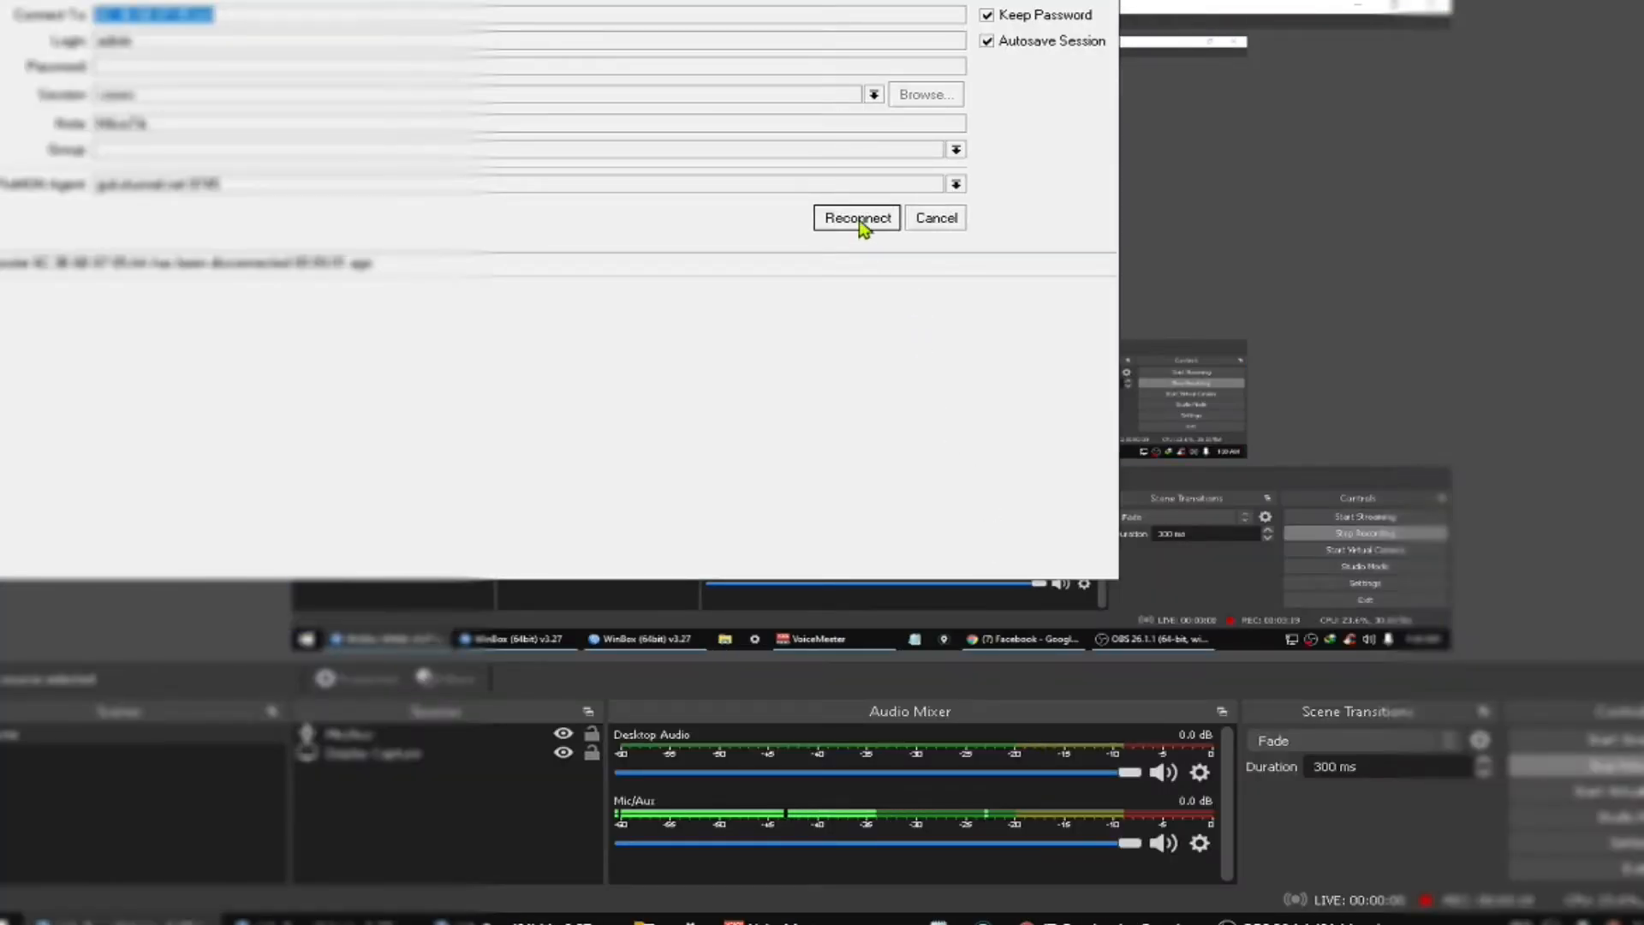
# - Reconnect the WinBox session to the switch and close the leftover bridge port dialog
pyautogui.click(859, 218)
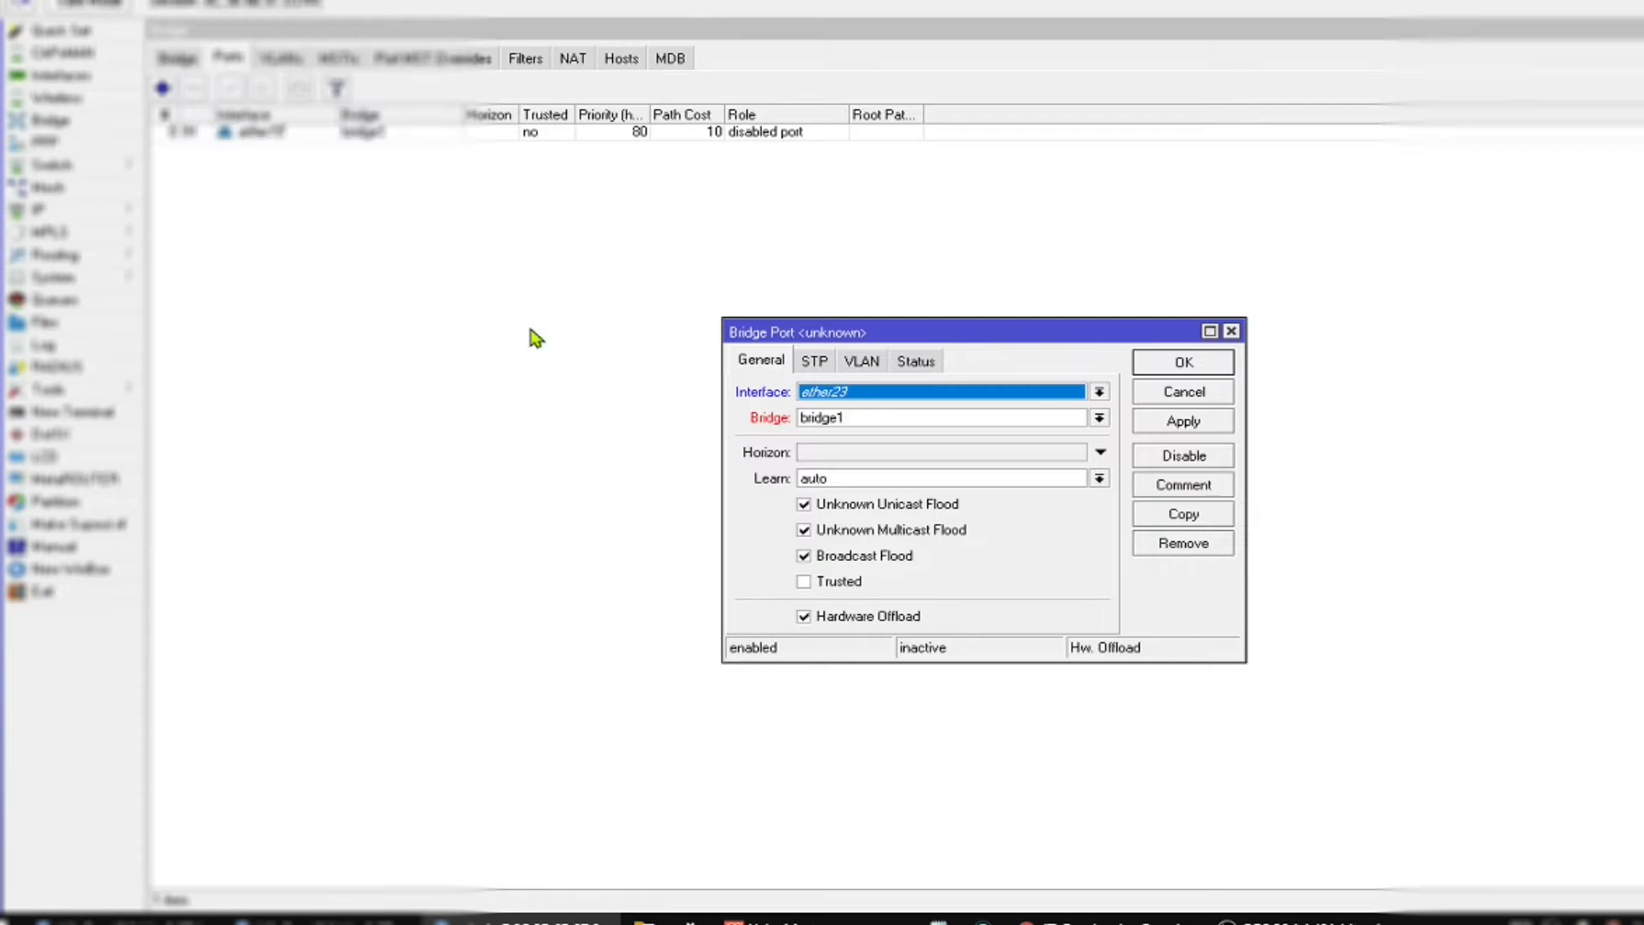
pyautogui.click(1160, 369)
# - Add ether16 as a port of bridge1 by copying the ether15 bridge port
pyautogui.click(458, 351)
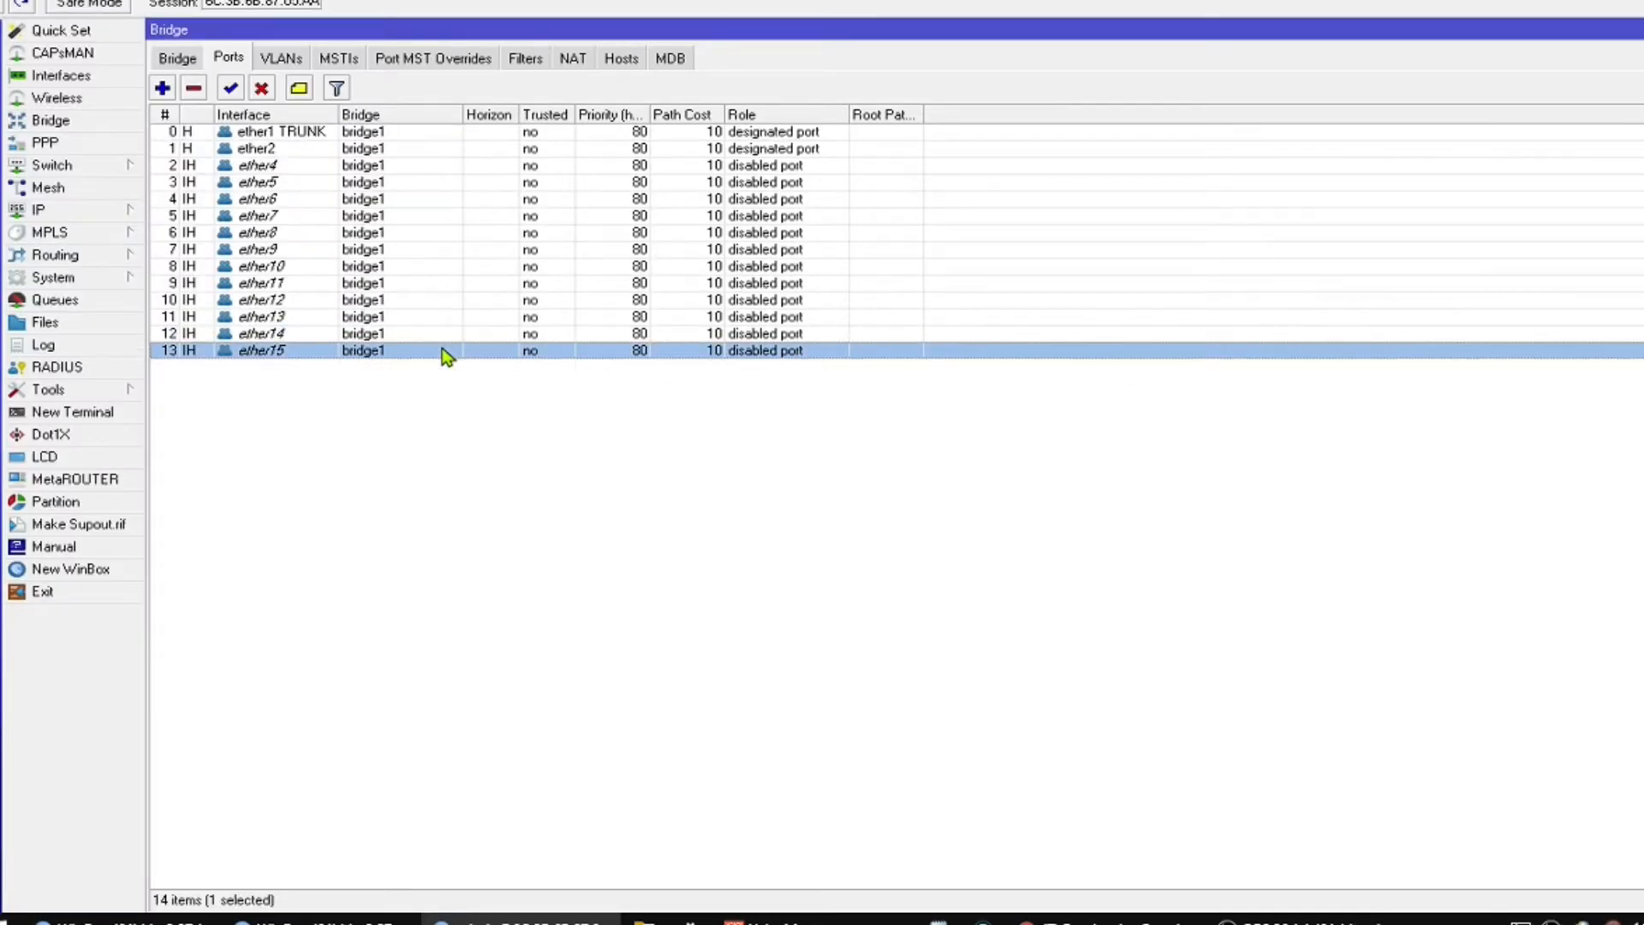
pyautogui.doubleClick(447, 355)
pyautogui.click(1185, 518)
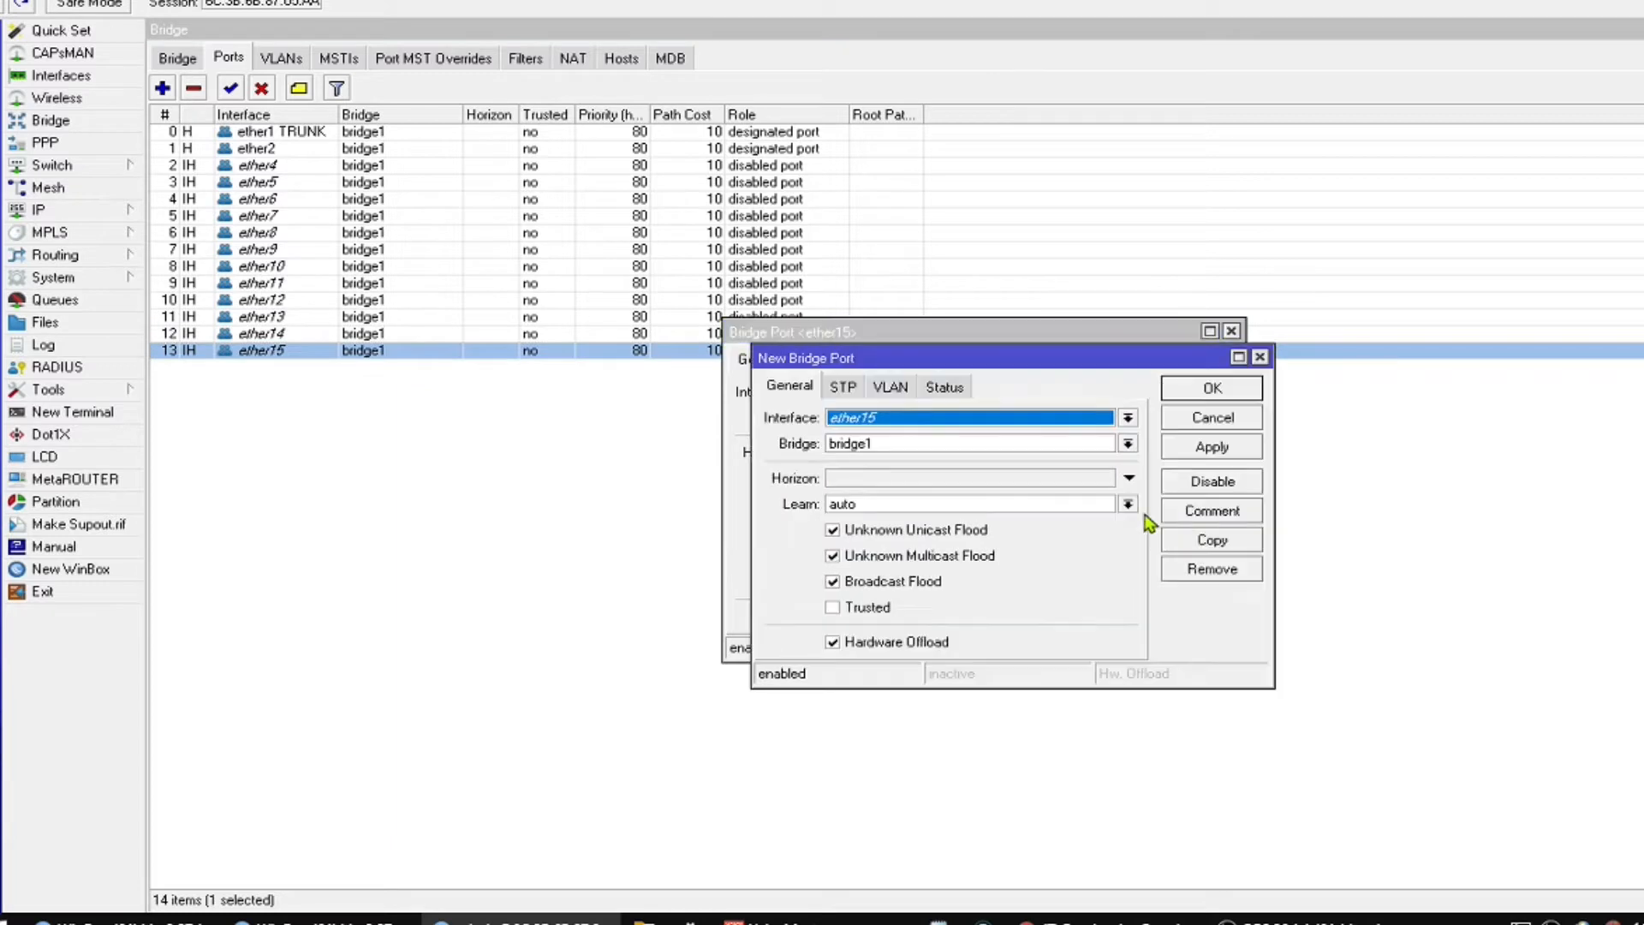
pyautogui.click(955, 420)
pyautogui.click(925, 681)
pyautogui.click(1236, 446)
# - Add ether17 as a port of bridge1 by copying the ether16 bridge port
pyautogui.click(1212, 539)
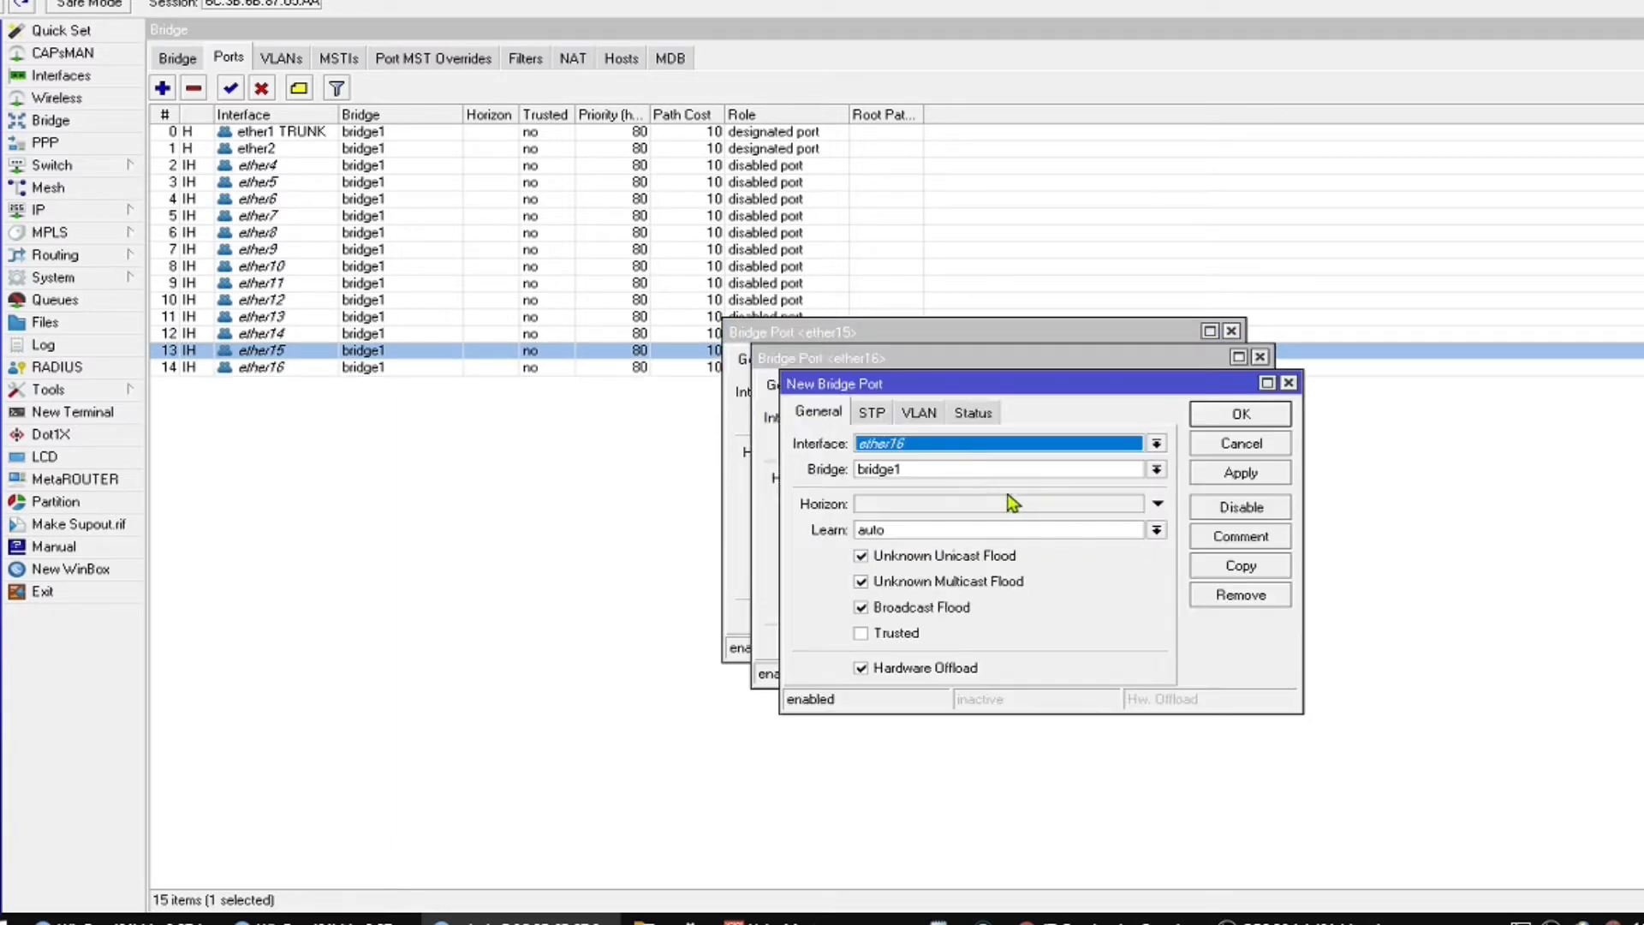
pyautogui.click(954, 443)
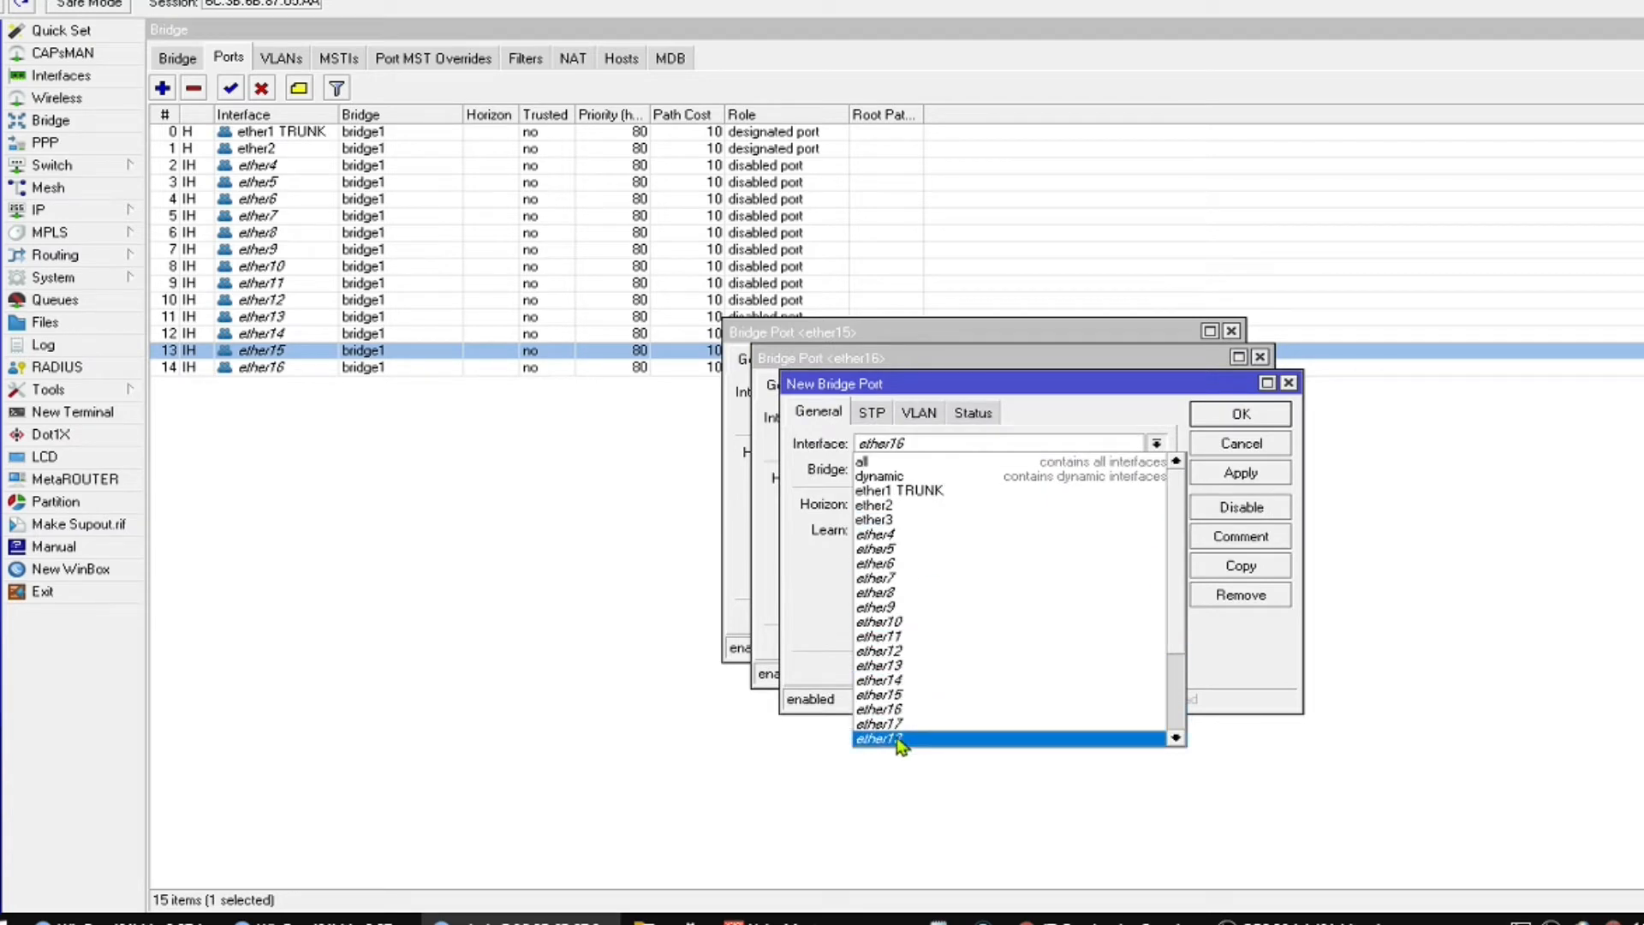
pyautogui.click(899, 739)
pyautogui.click(1233, 482)
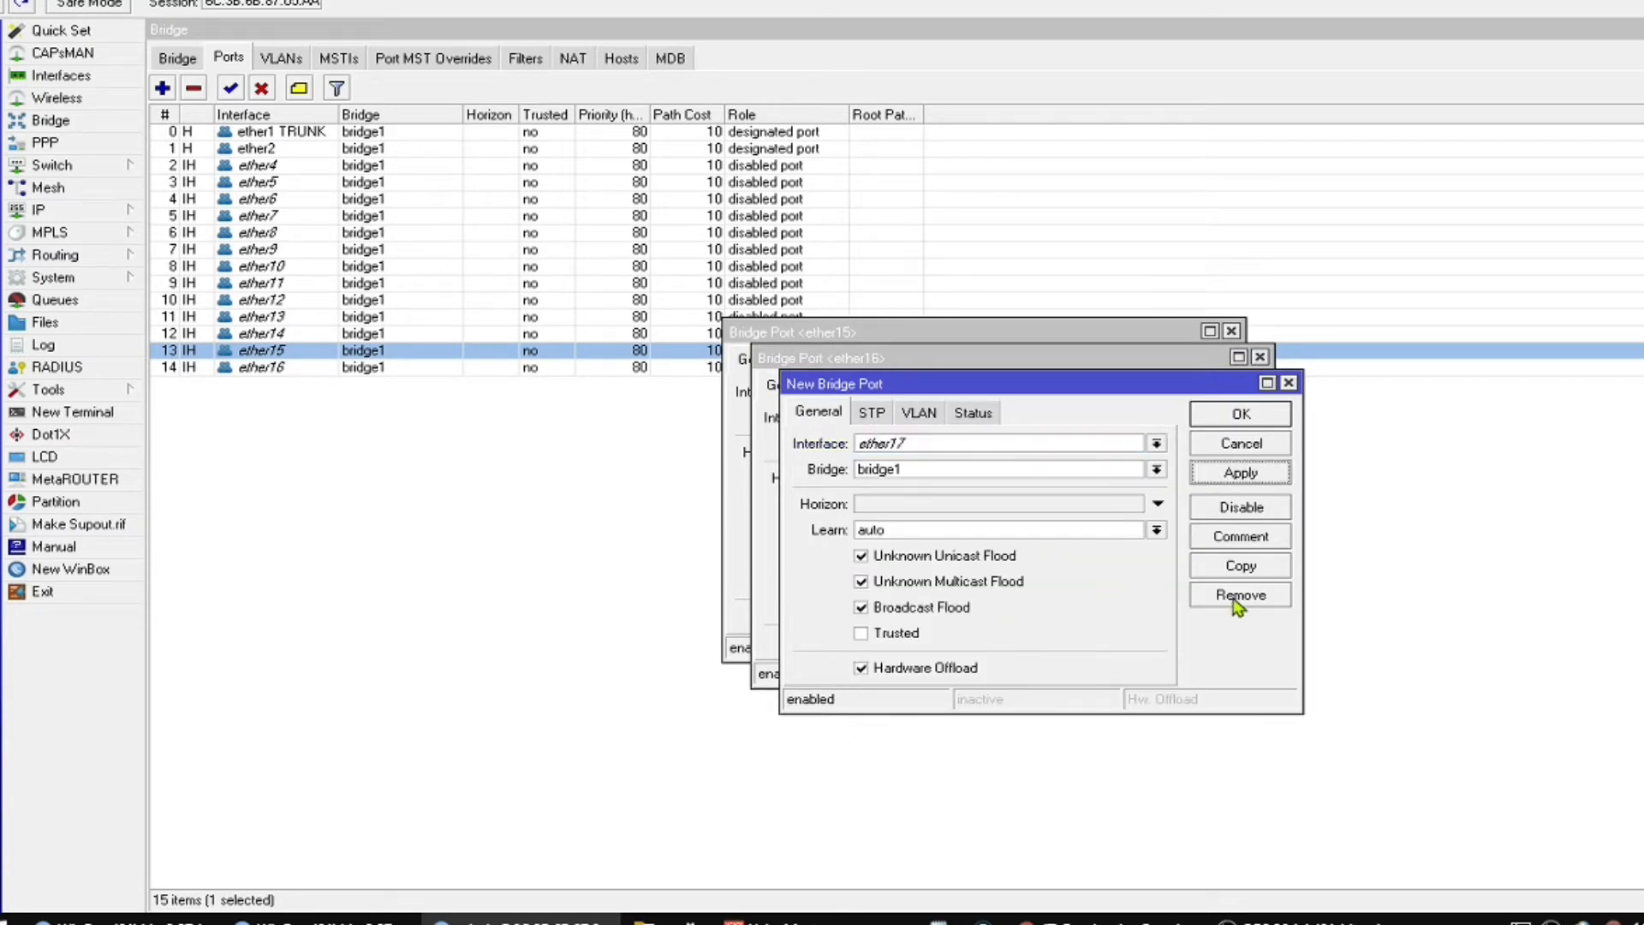
# - Copy the ether17 bridge port, set the copy's interface to ether19, apply it, and close its dialog
pyautogui.click(1216, 566)
pyautogui.click(961, 471)
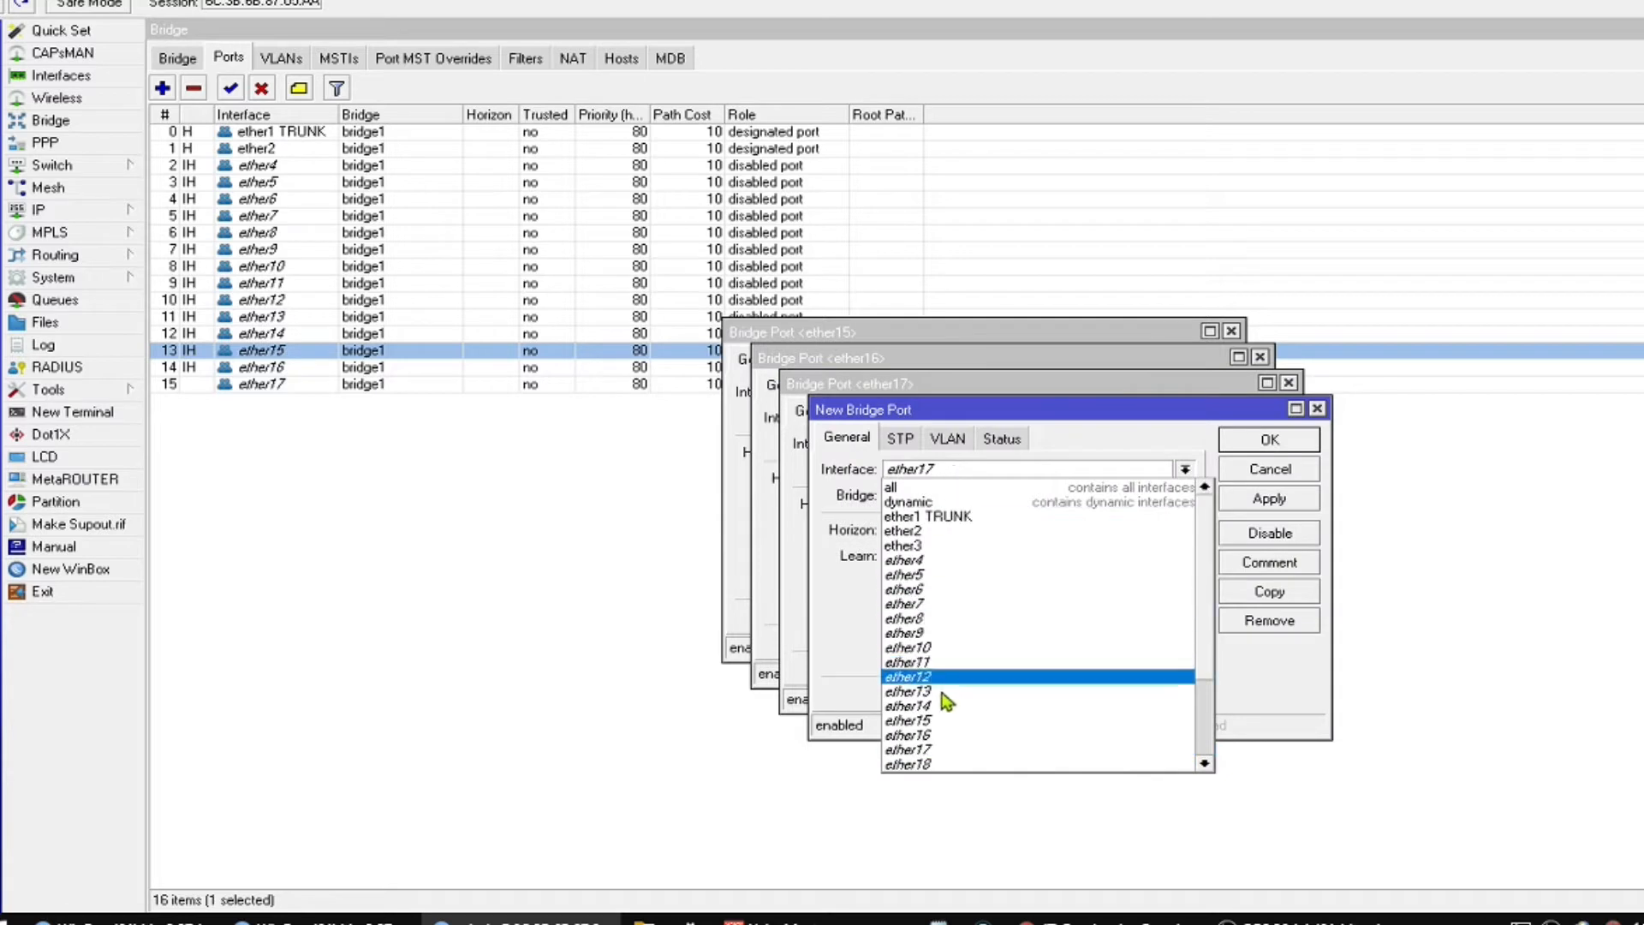
pyautogui.click(929, 750)
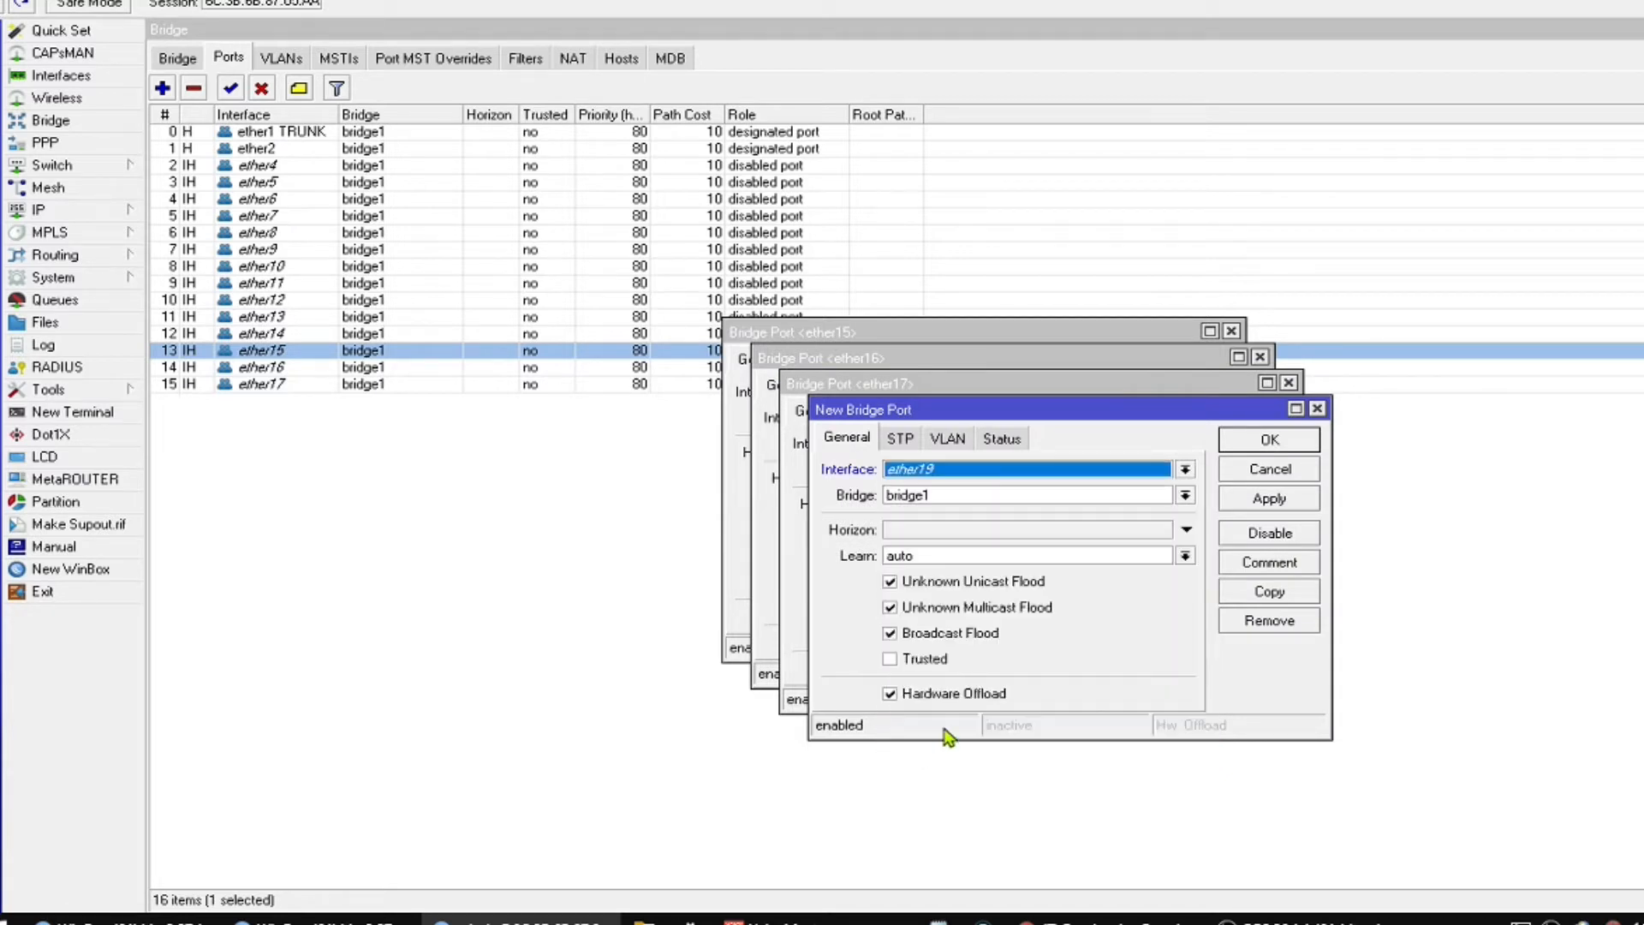
pyautogui.click(1270, 499)
pyautogui.click(1266, 469)
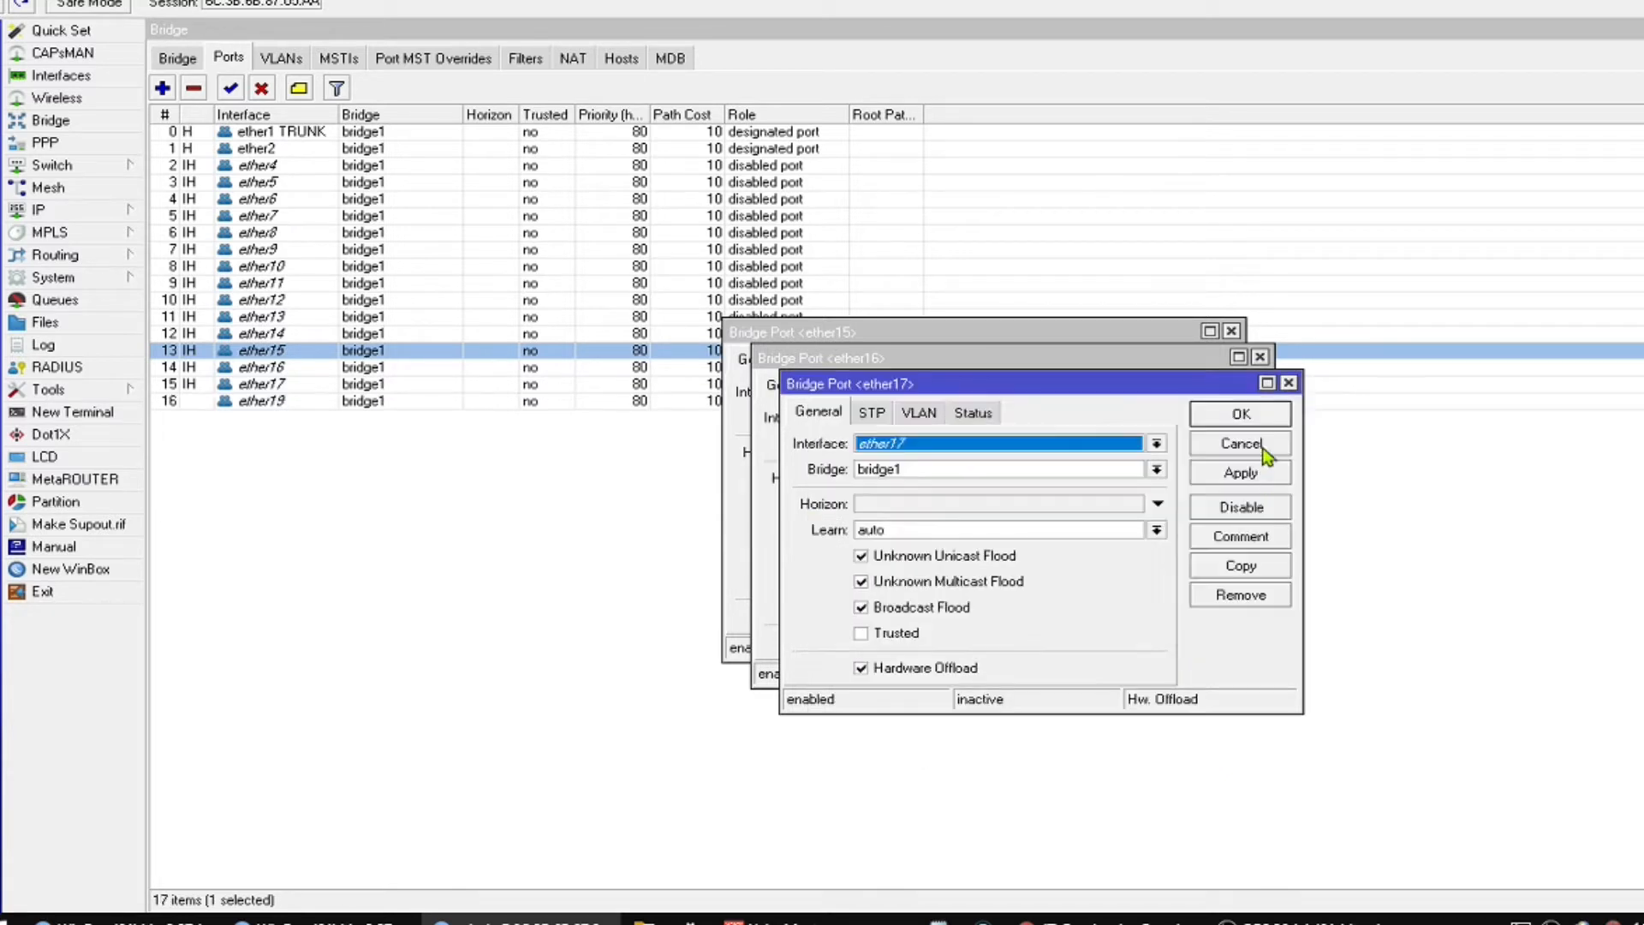
# - Add ether20 to bridge1 by copying the ether17 bridge port, and close all open bridge port dialogs
pyautogui.click(1241, 568)
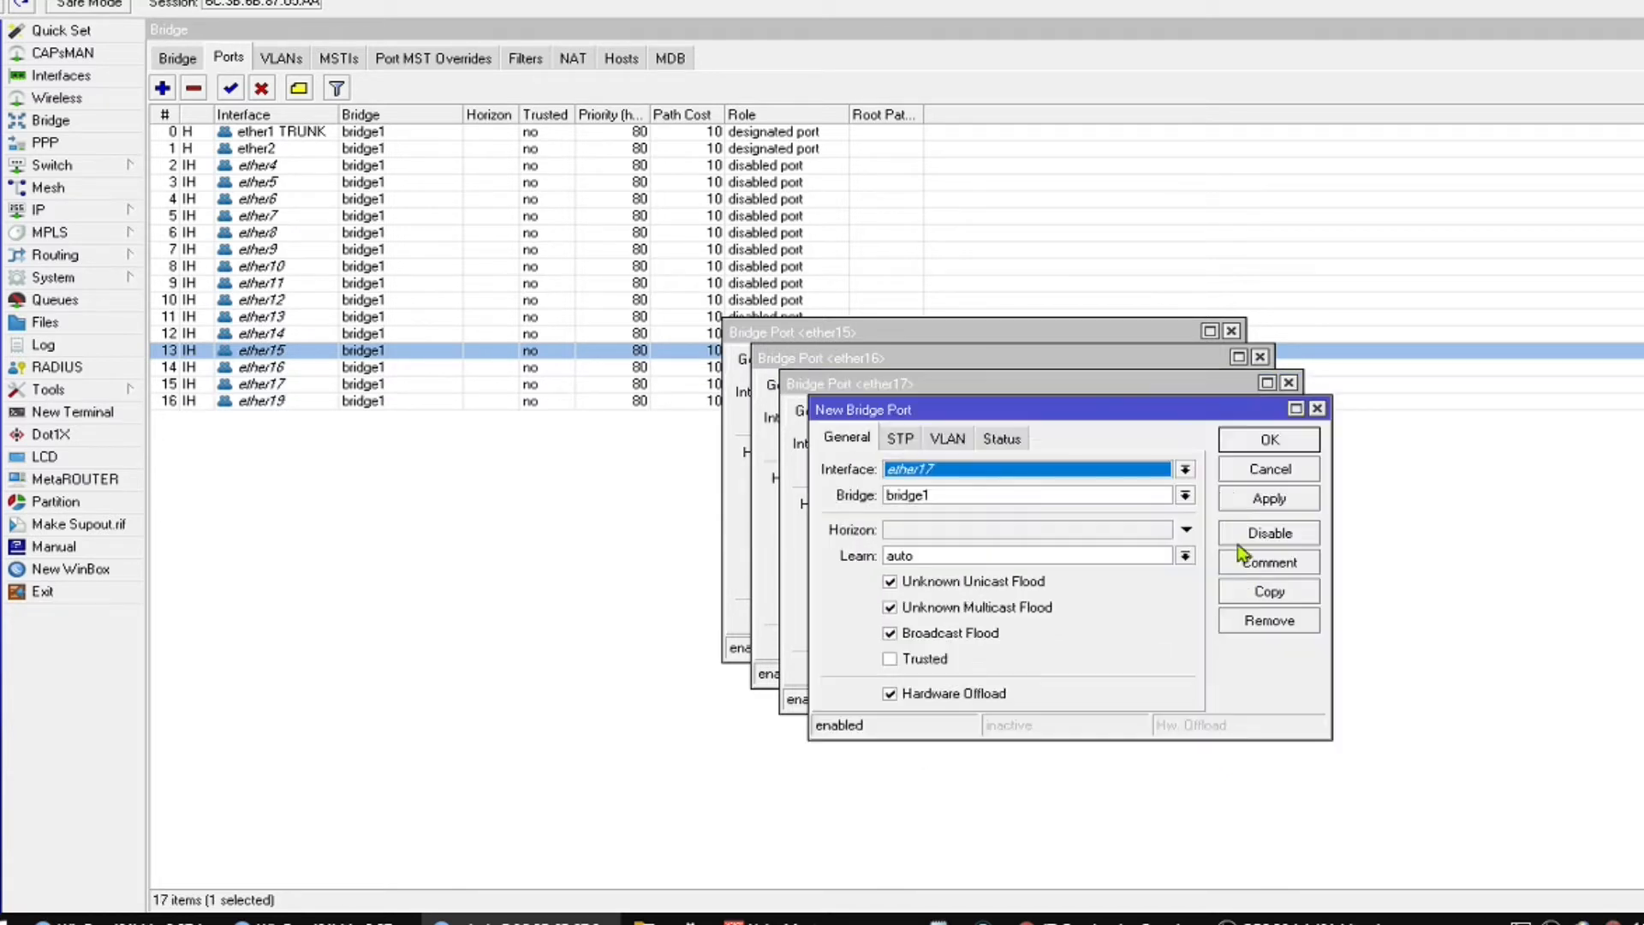
pyautogui.click(1010, 475)
pyautogui.scroll(-1, 951, 702)
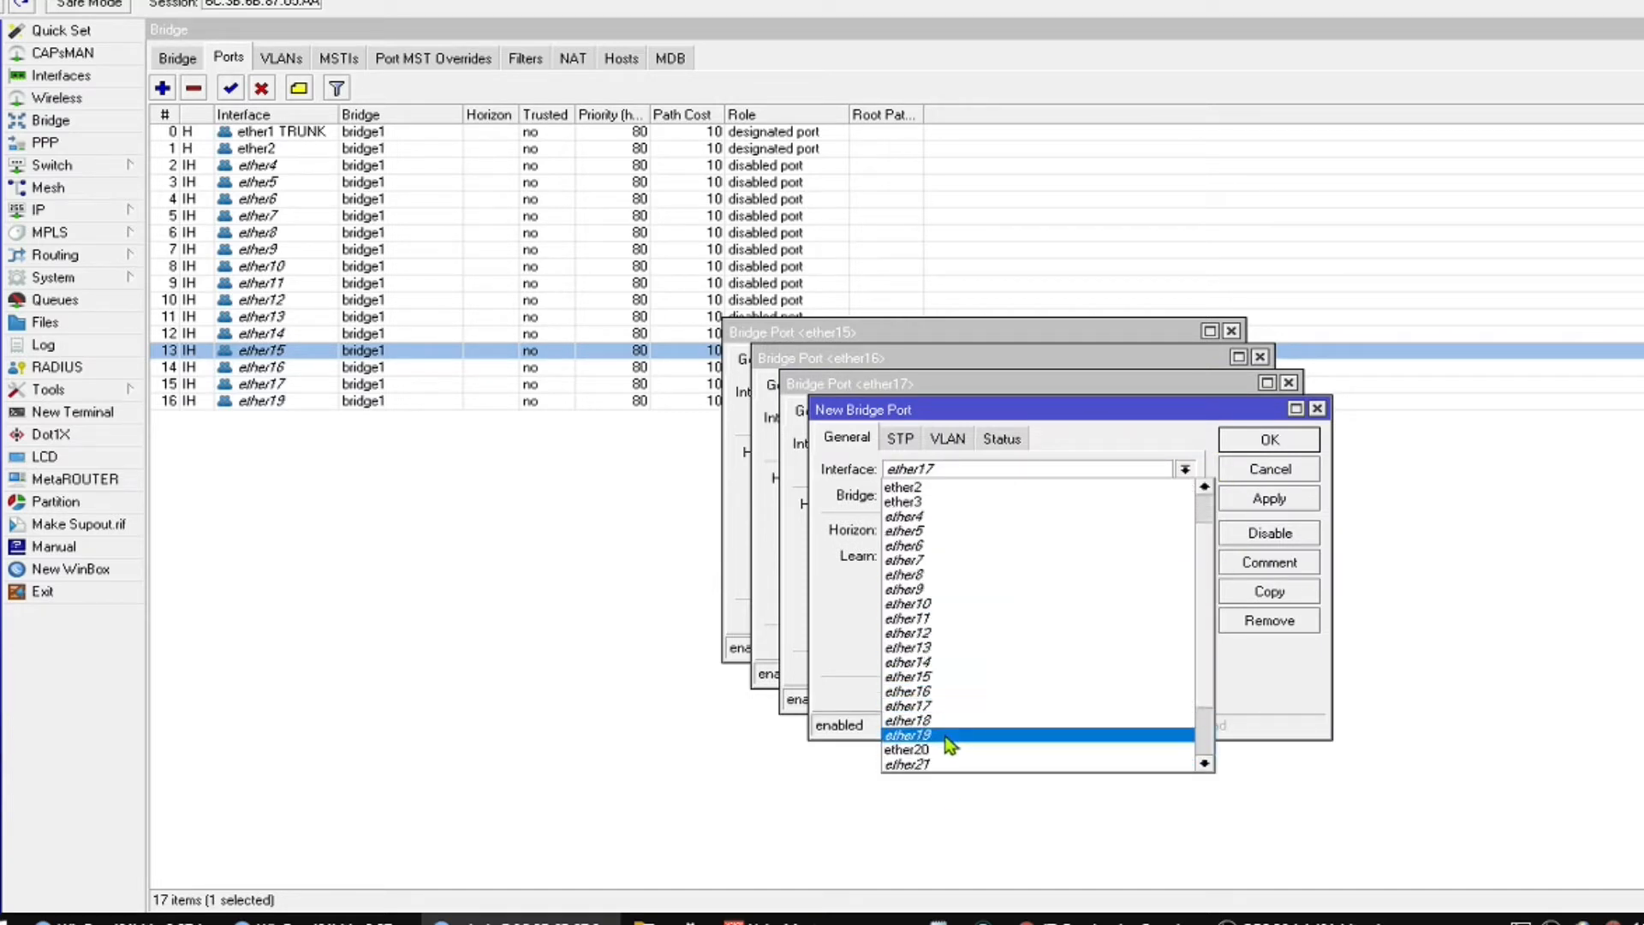
pyautogui.click(982, 726)
pyautogui.click(1267, 440)
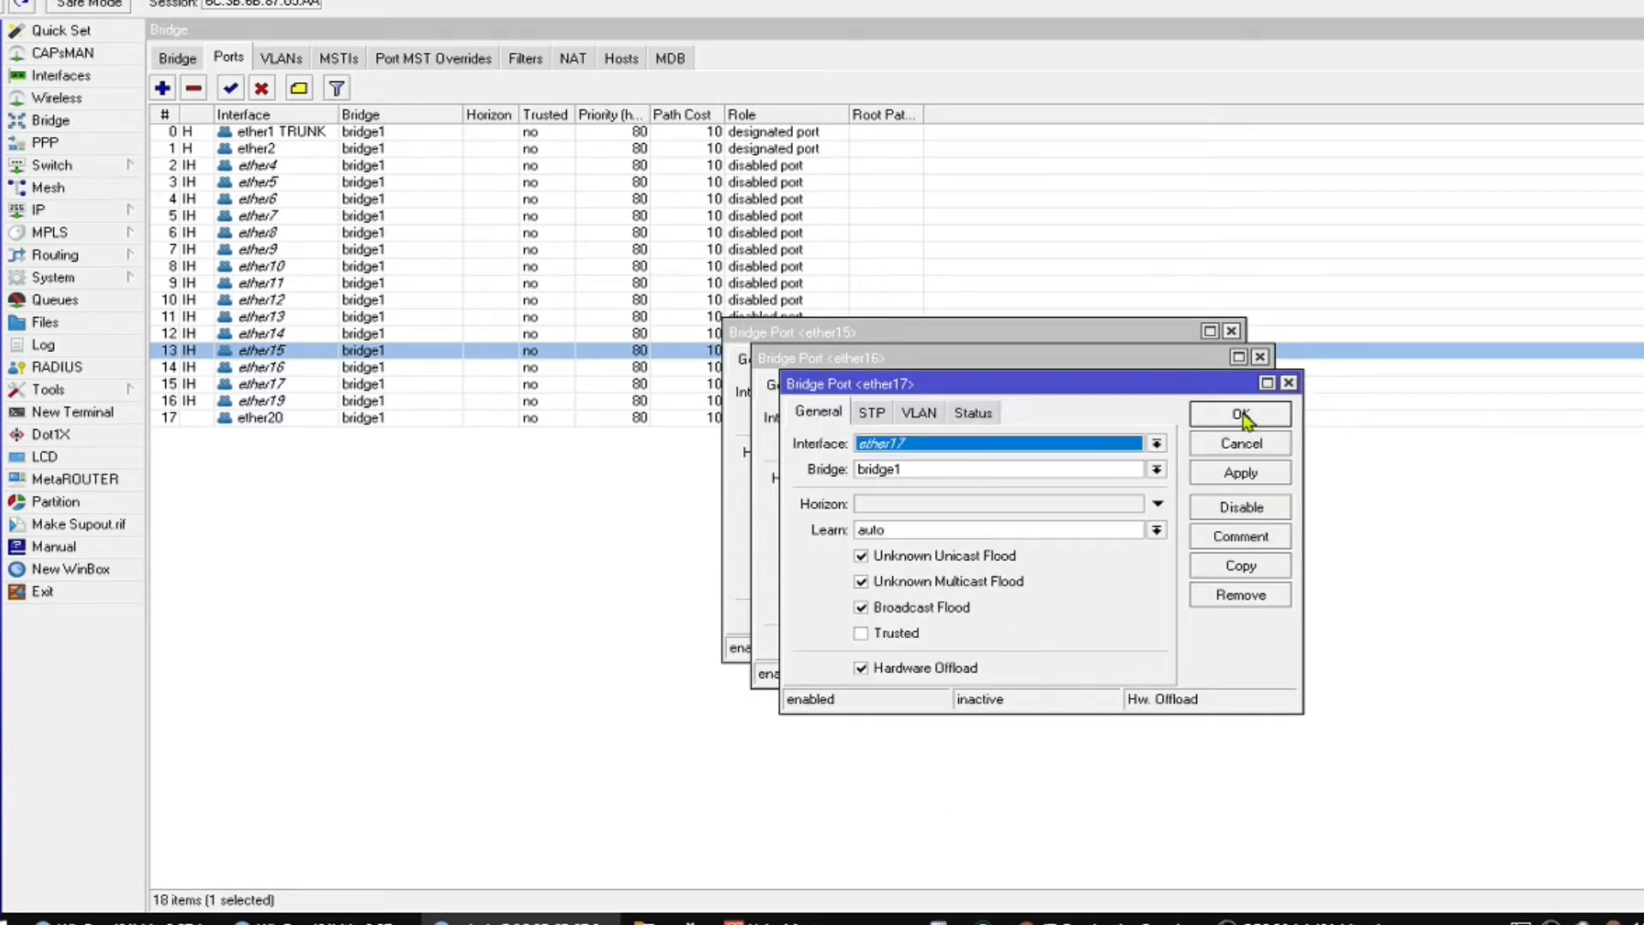
pyautogui.click(1241, 415)
pyautogui.click(1225, 394)
pyautogui.click(1191, 367)
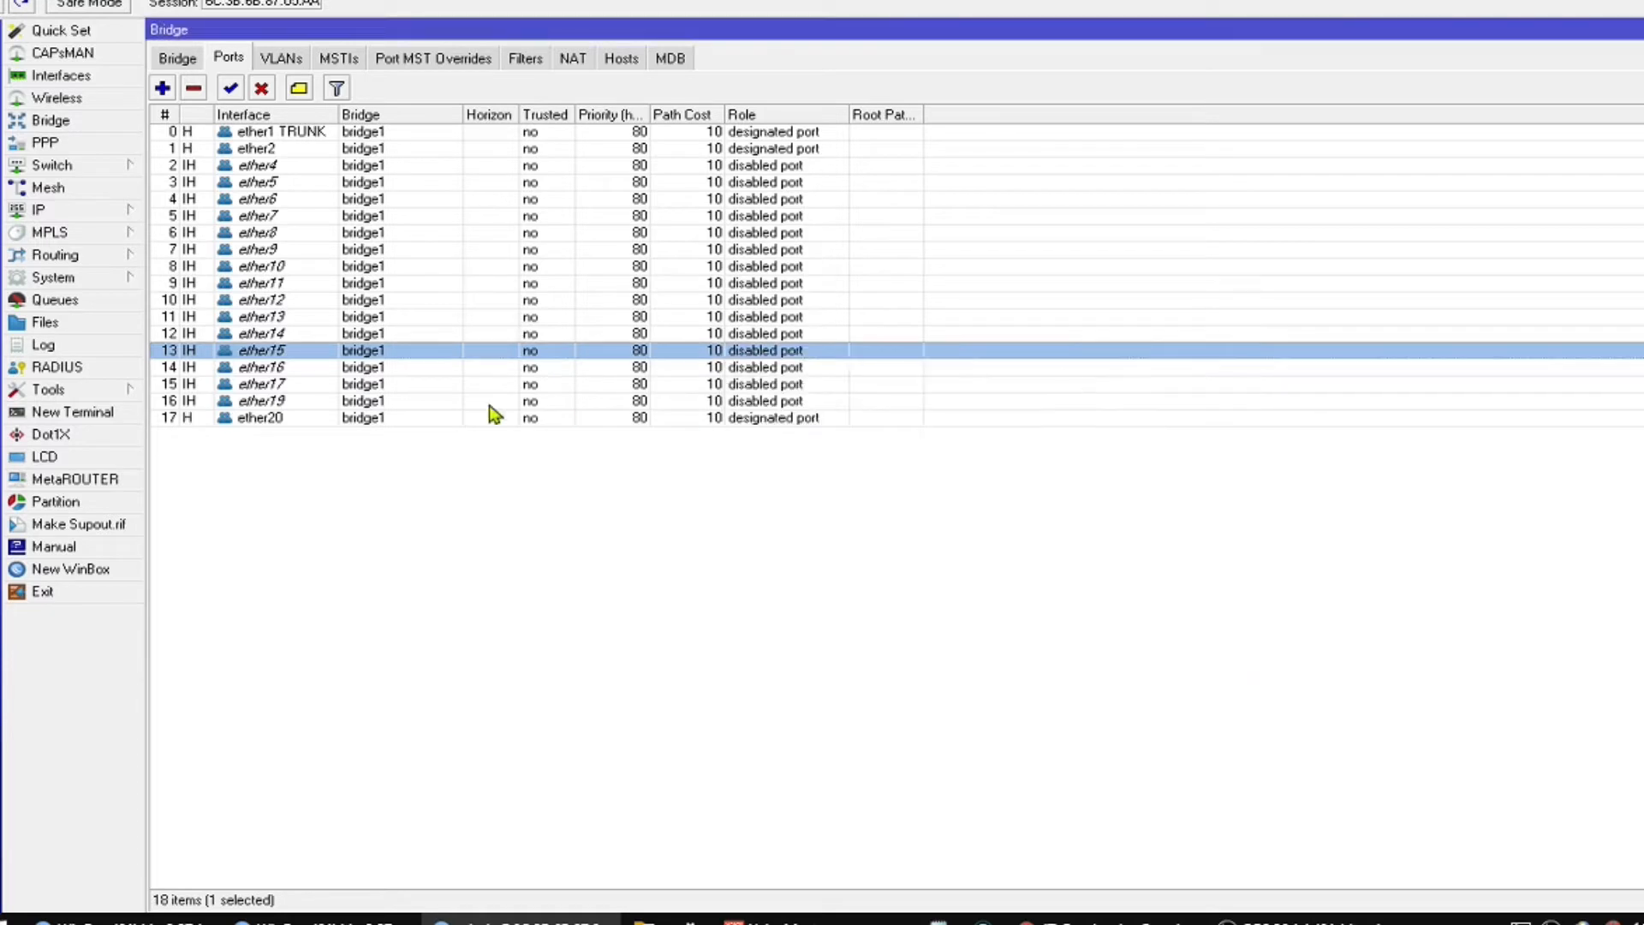
# - Examine the interfaces in the bridge port list, from ether1 TRUNK and ether2 through ether20
pyautogui.click(288, 150)
pyautogui.click(281, 137)
pyautogui.click(286, 148)
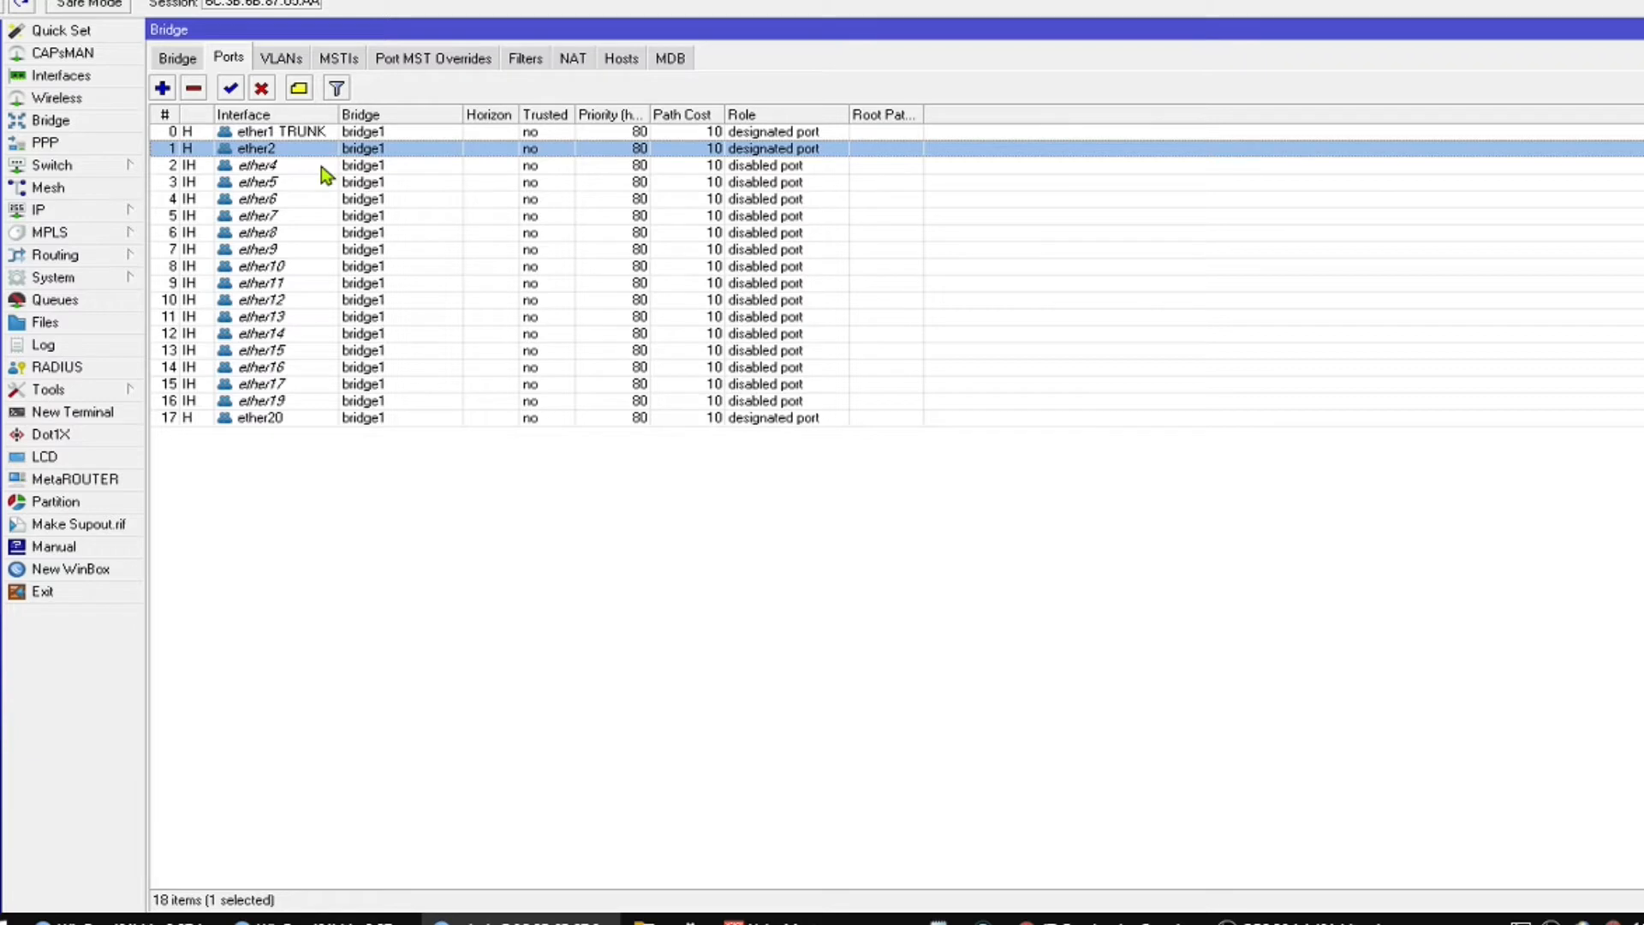
pyautogui.click(327, 201)
pyautogui.click(315, 417)
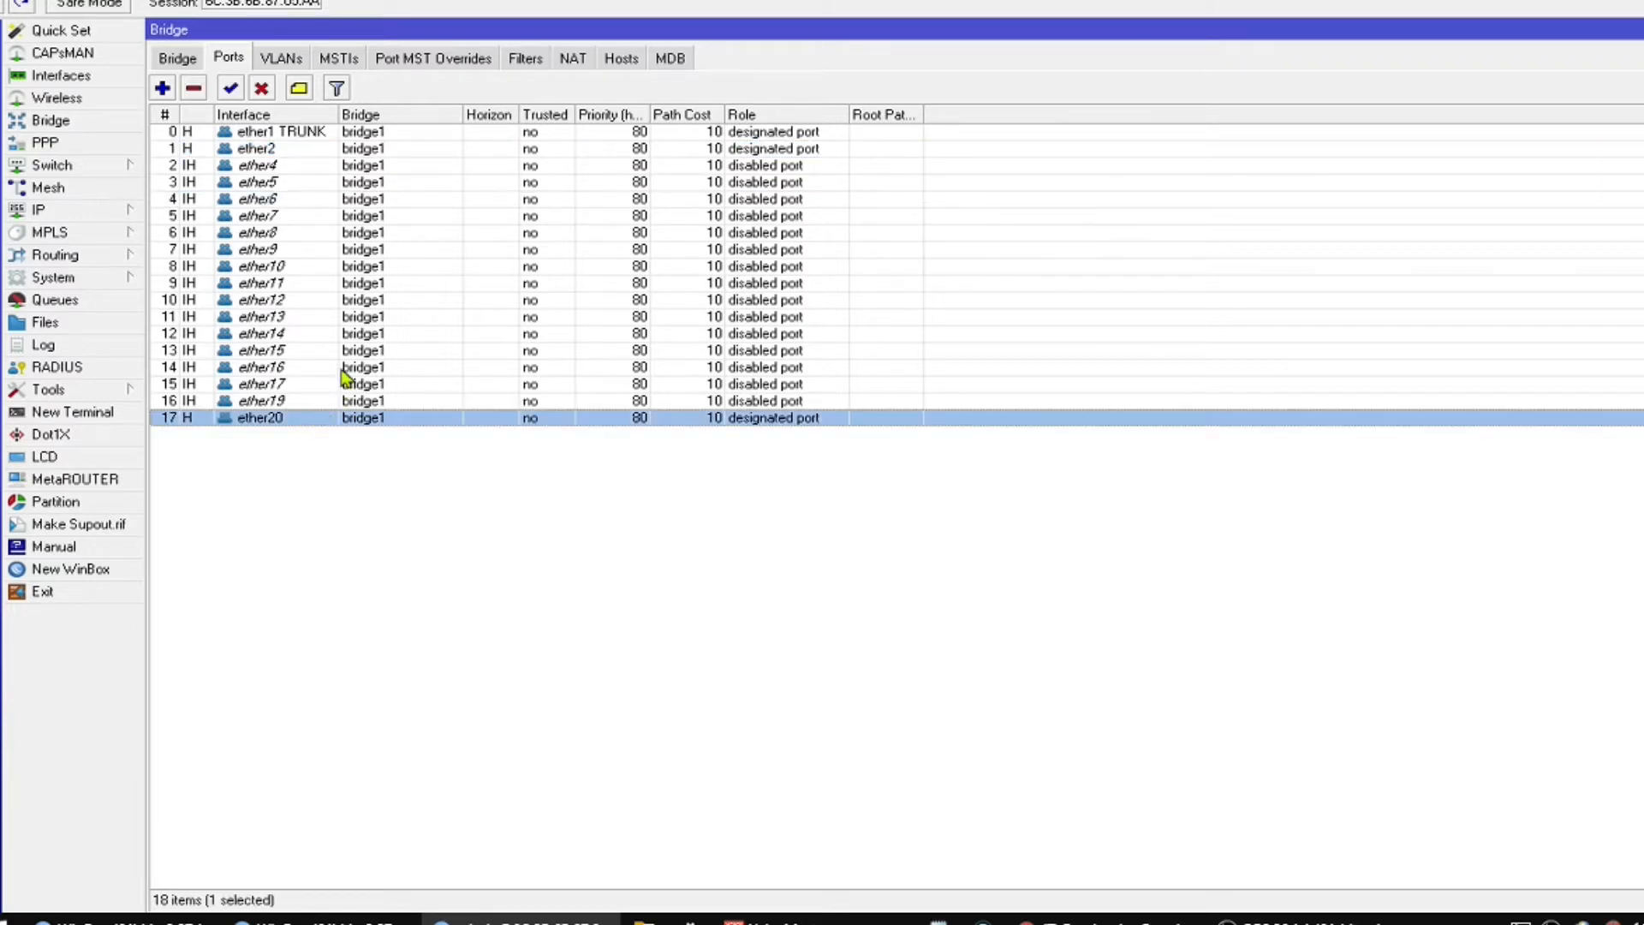
pyautogui.click(368, 315)
pyautogui.click(342, 249)
pyautogui.click(310, 201)
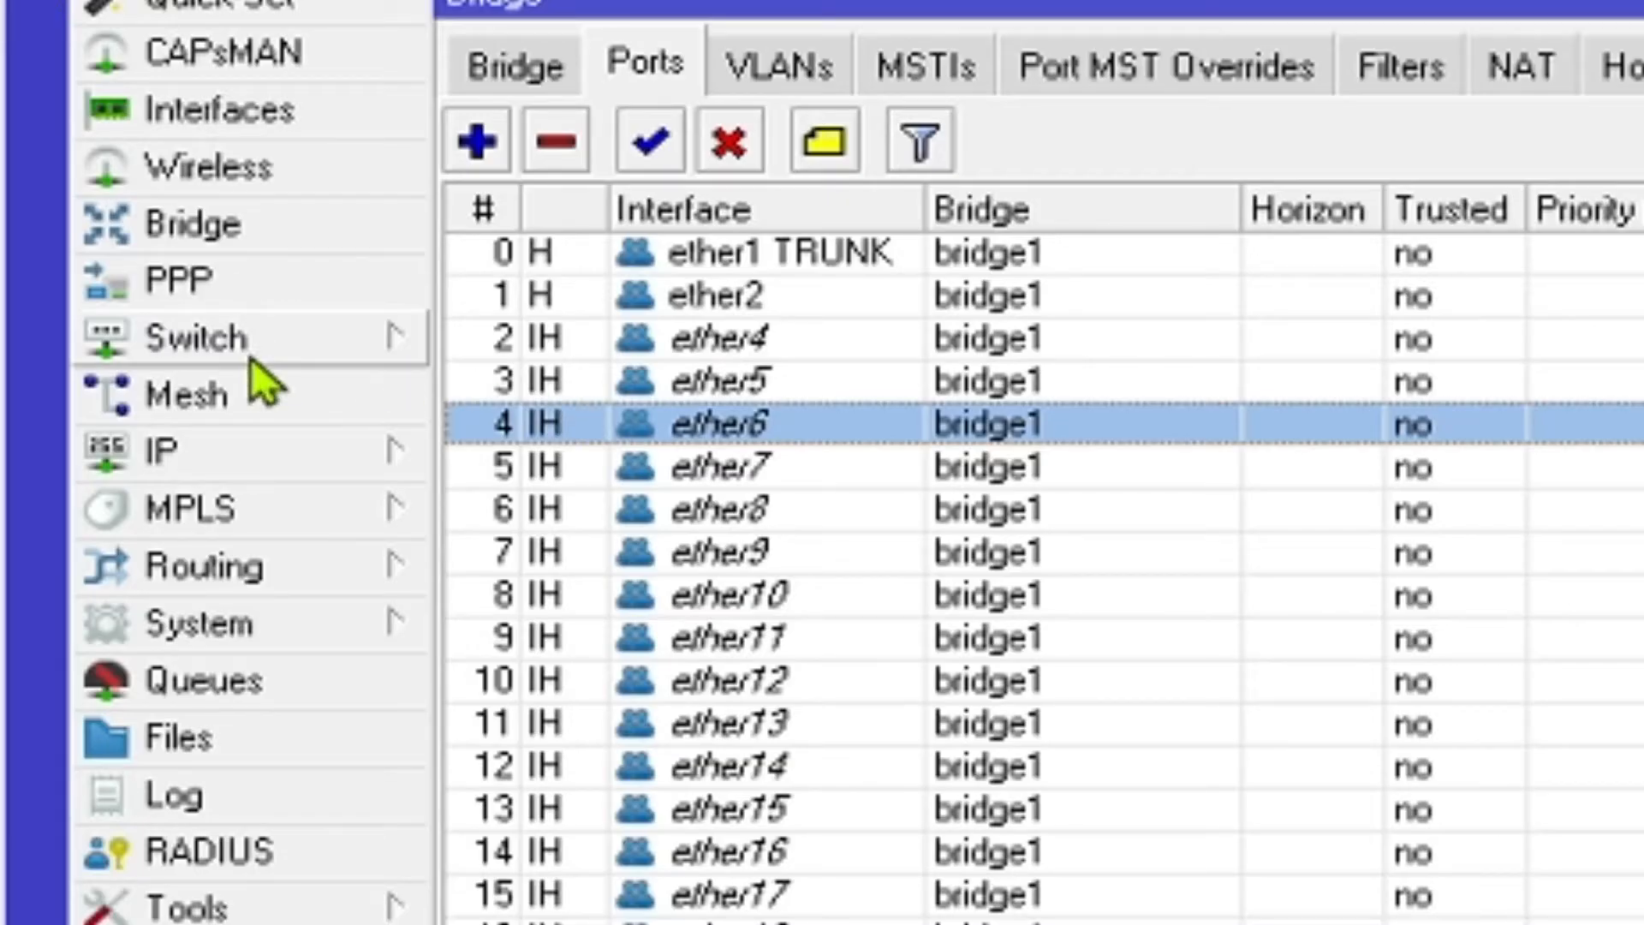
# - In the switch's VLAN settings, add ether3 to the Drop If Invalid VLAN On Ports list and apply it
pyautogui.click(248, 348)
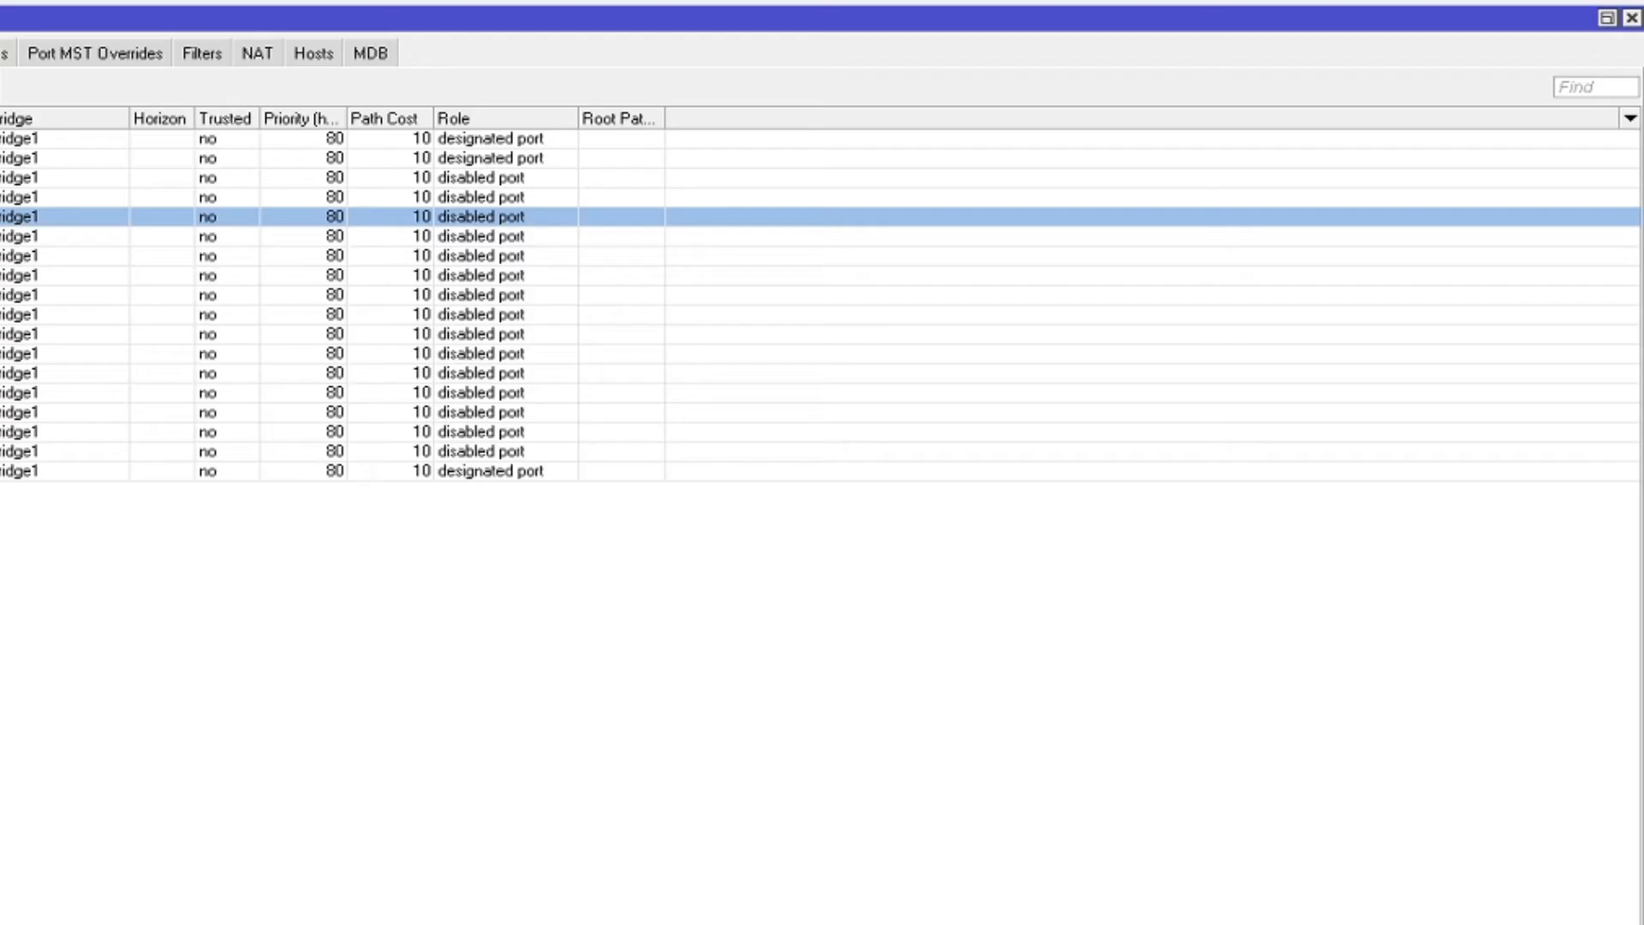
pyautogui.click(2, 295)
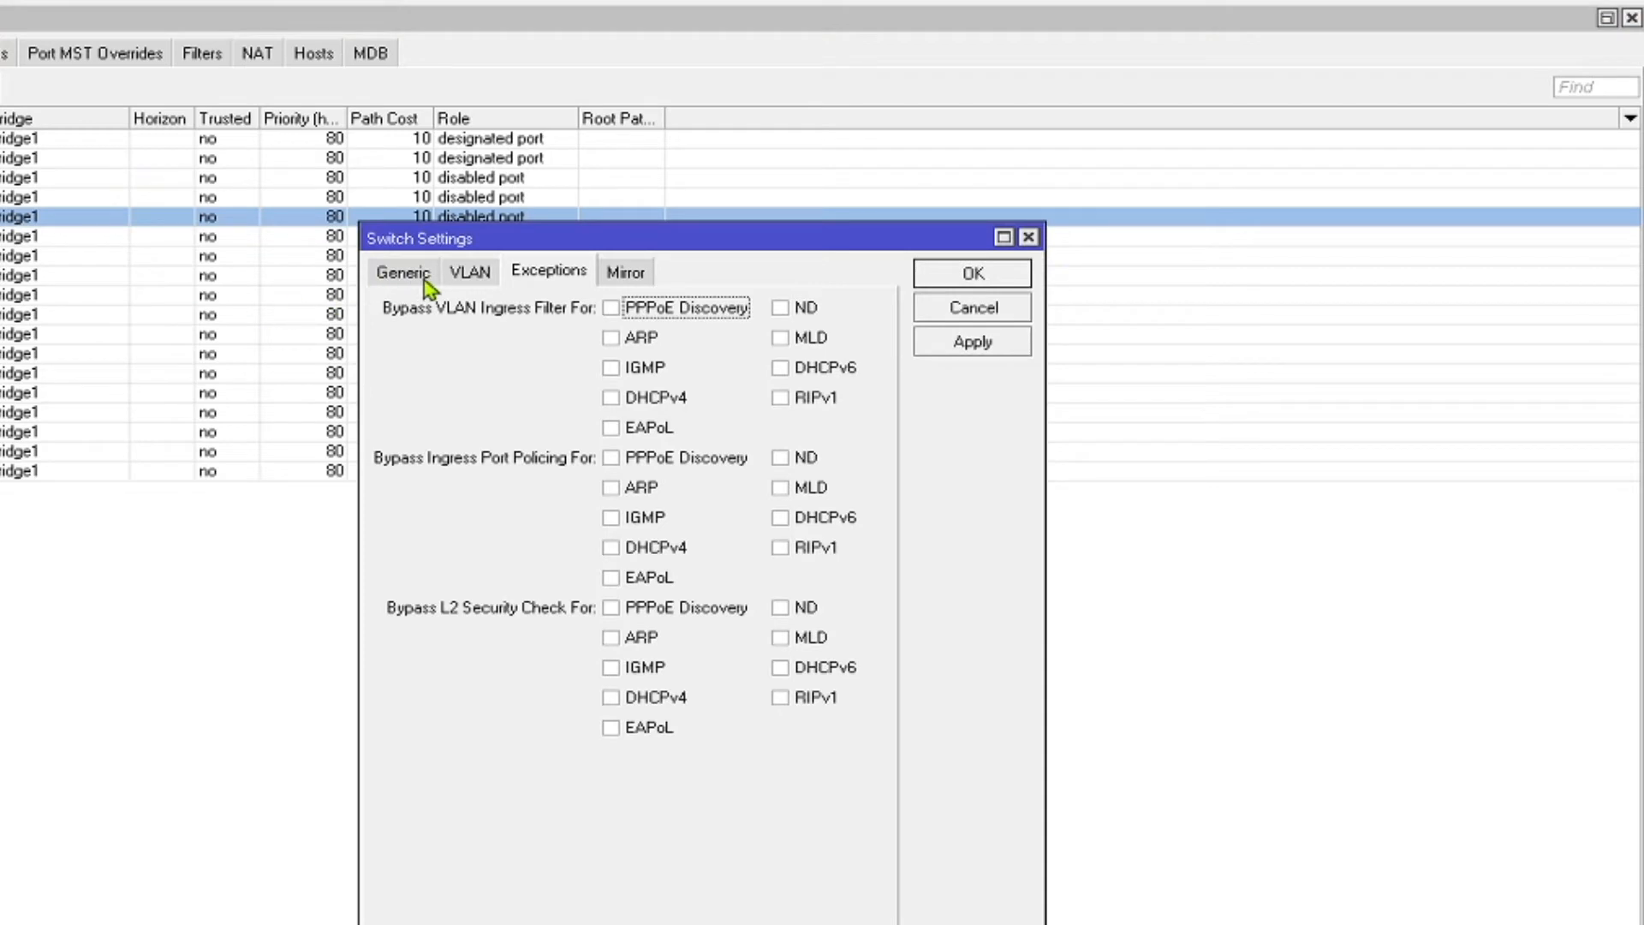
pyautogui.click(467, 274)
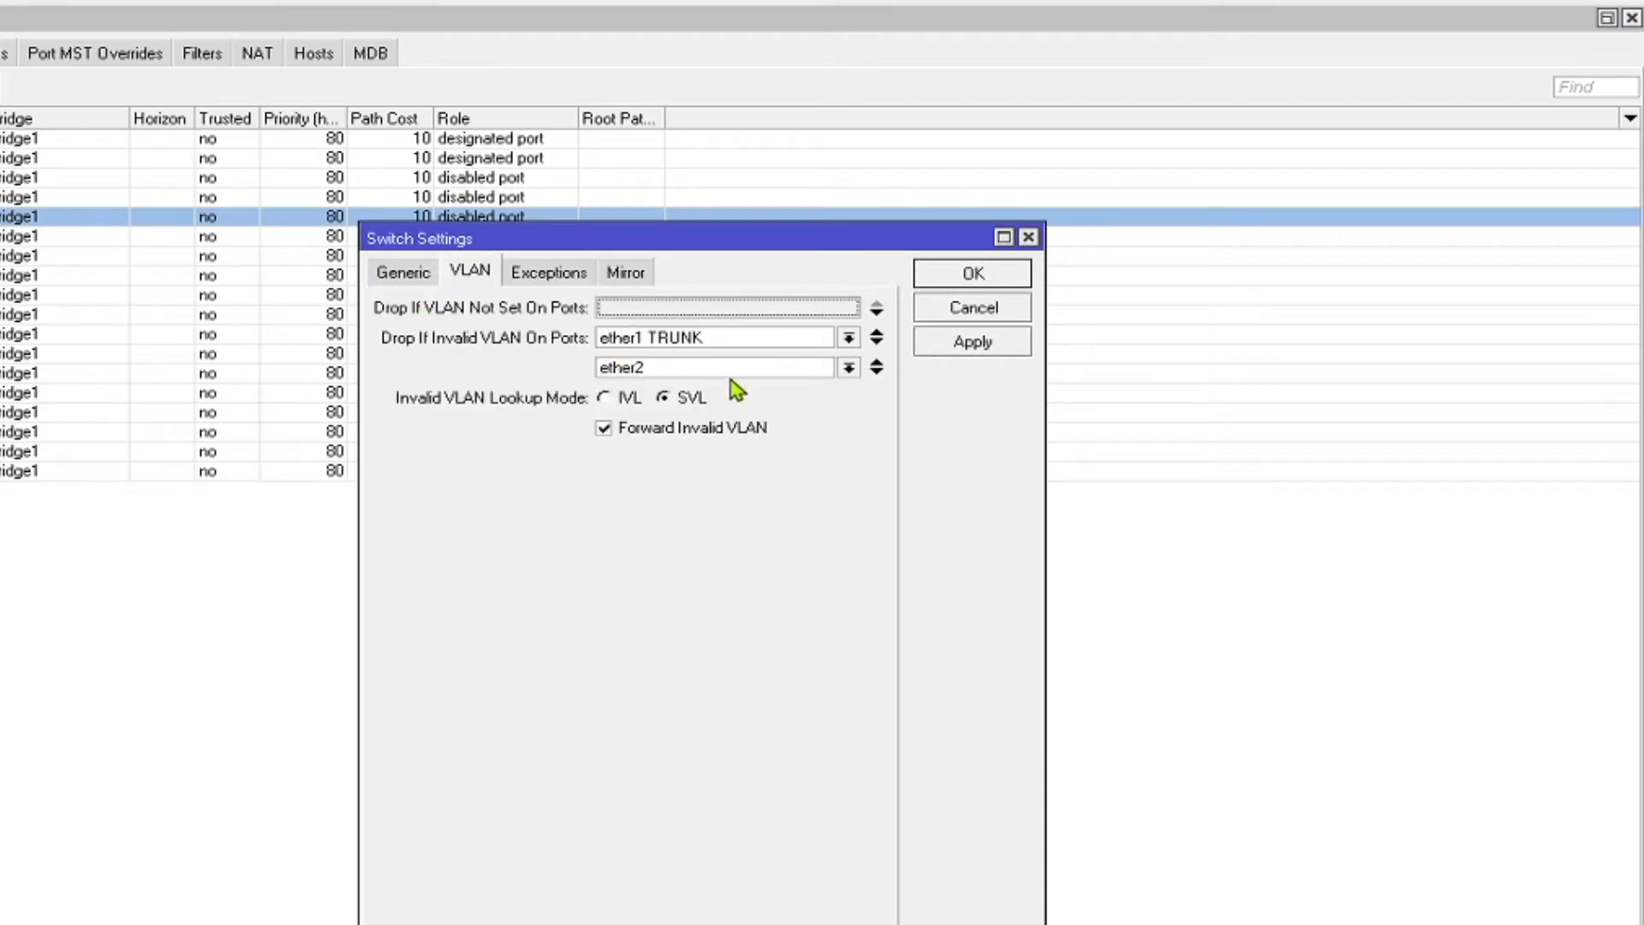
pyautogui.click(877, 374)
pyautogui.click(762, 403)
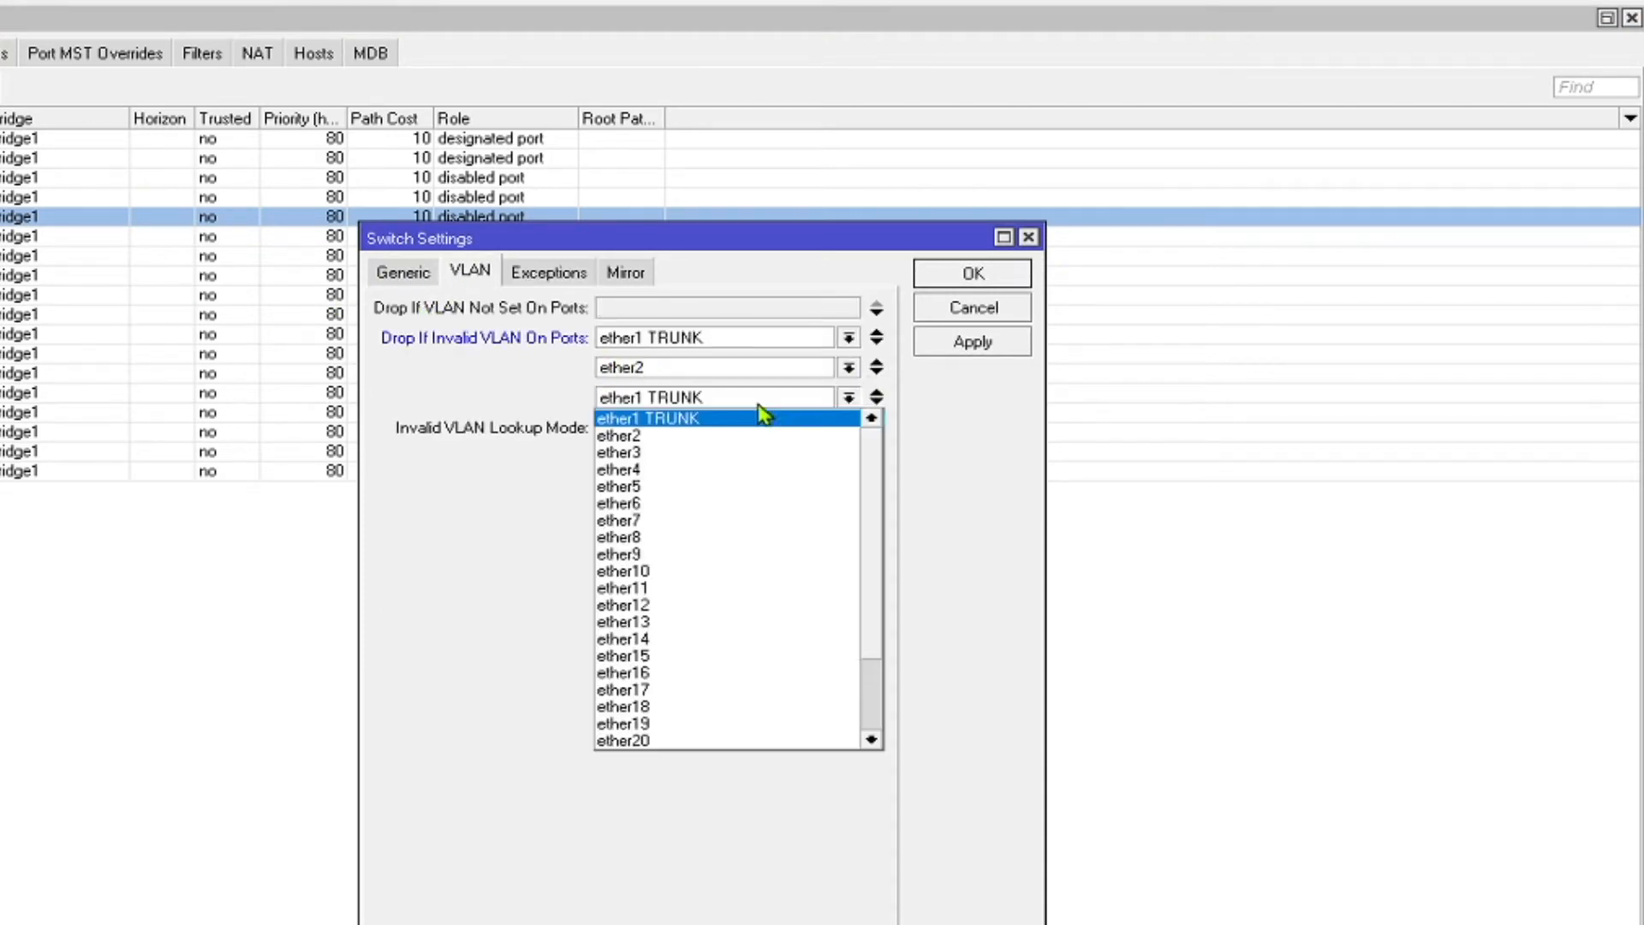
pyautogui.click(730, 452)
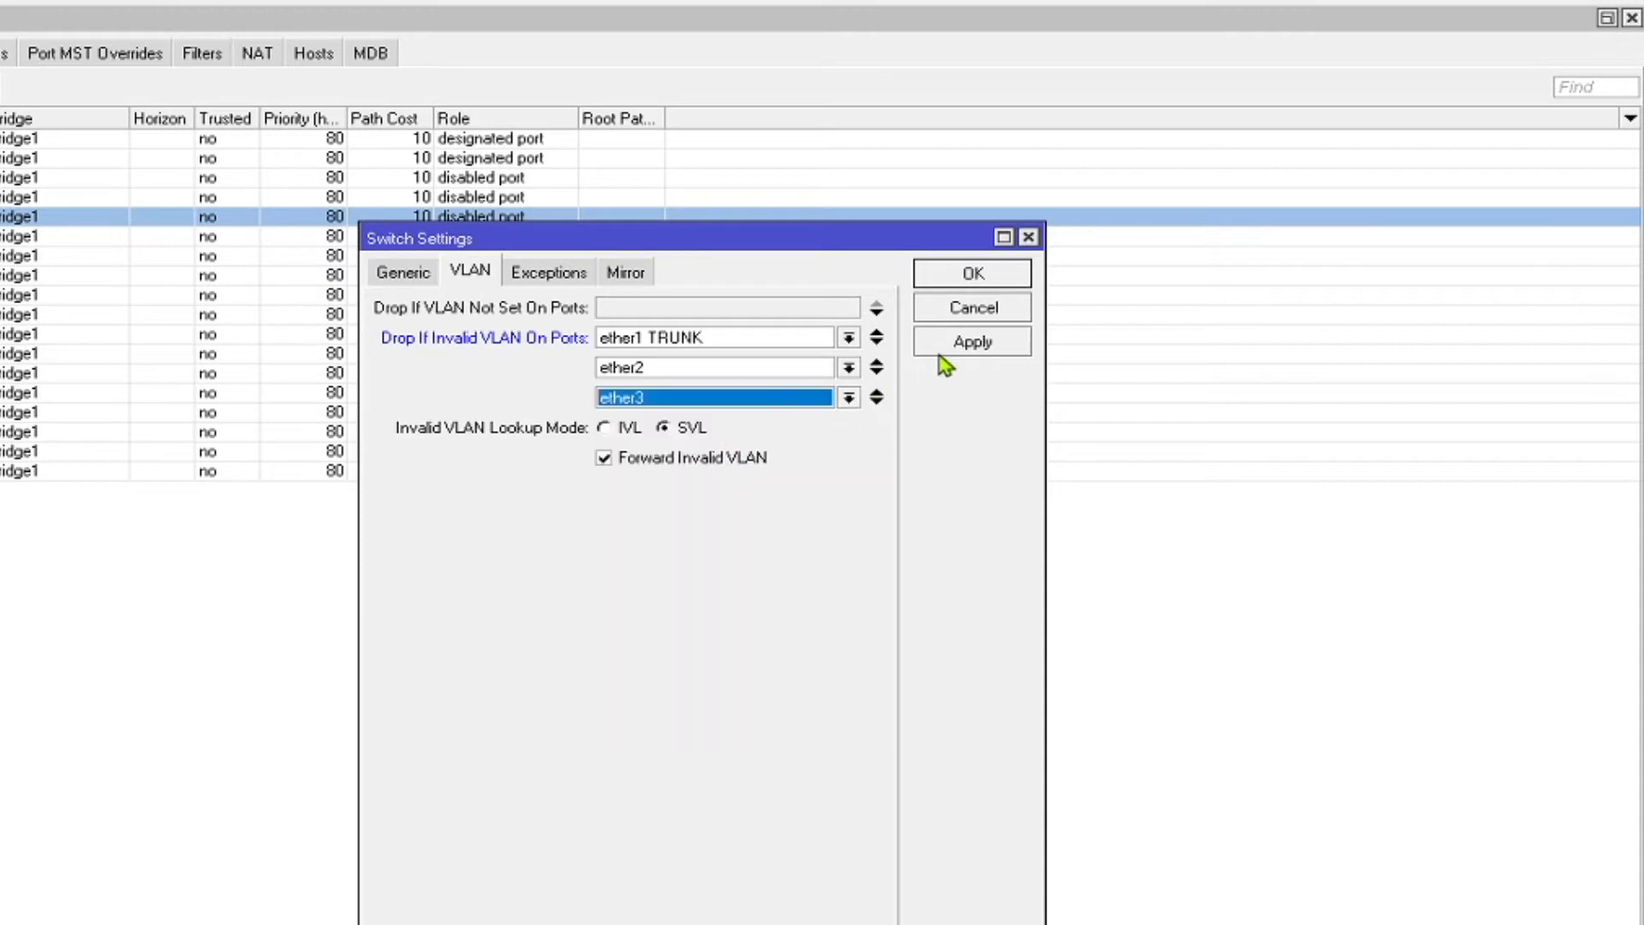
pyautogui.click(961, 351)
# - Add a fourth port entry to the Drop If Invalid VLAN On Ports list and set it to ether4
pyautogui.click(877, 403)
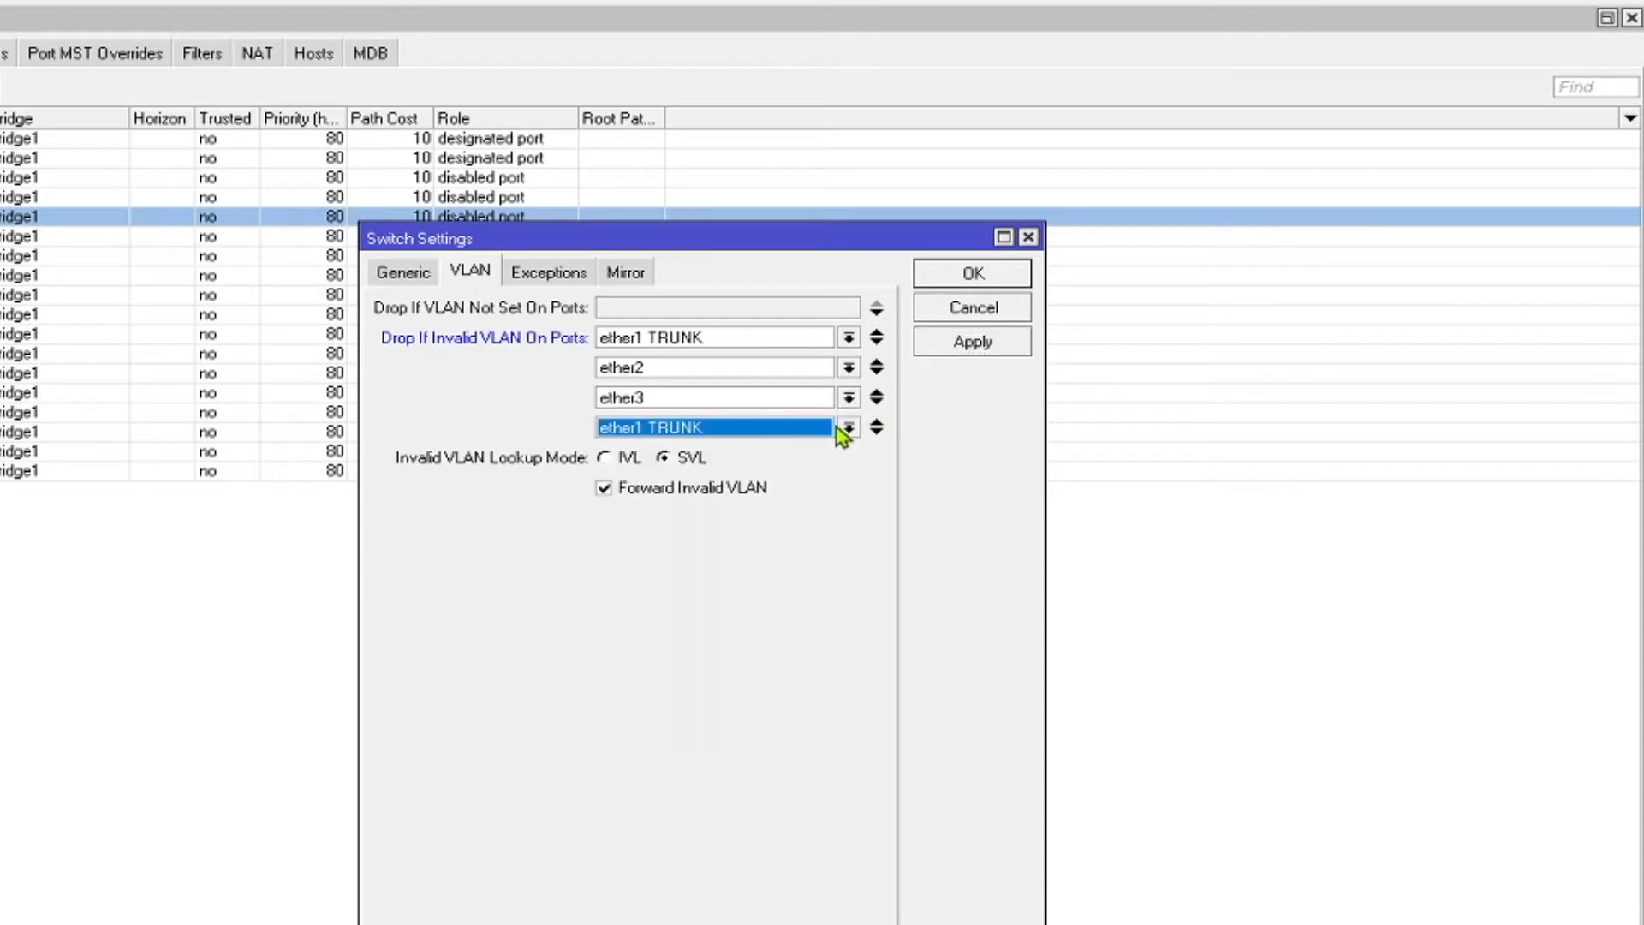
pyautogui.click(846, 428)
pyautogui.click(779, 516)
pyautogui.click(961, 345)
pyautogui.click(813, 428)
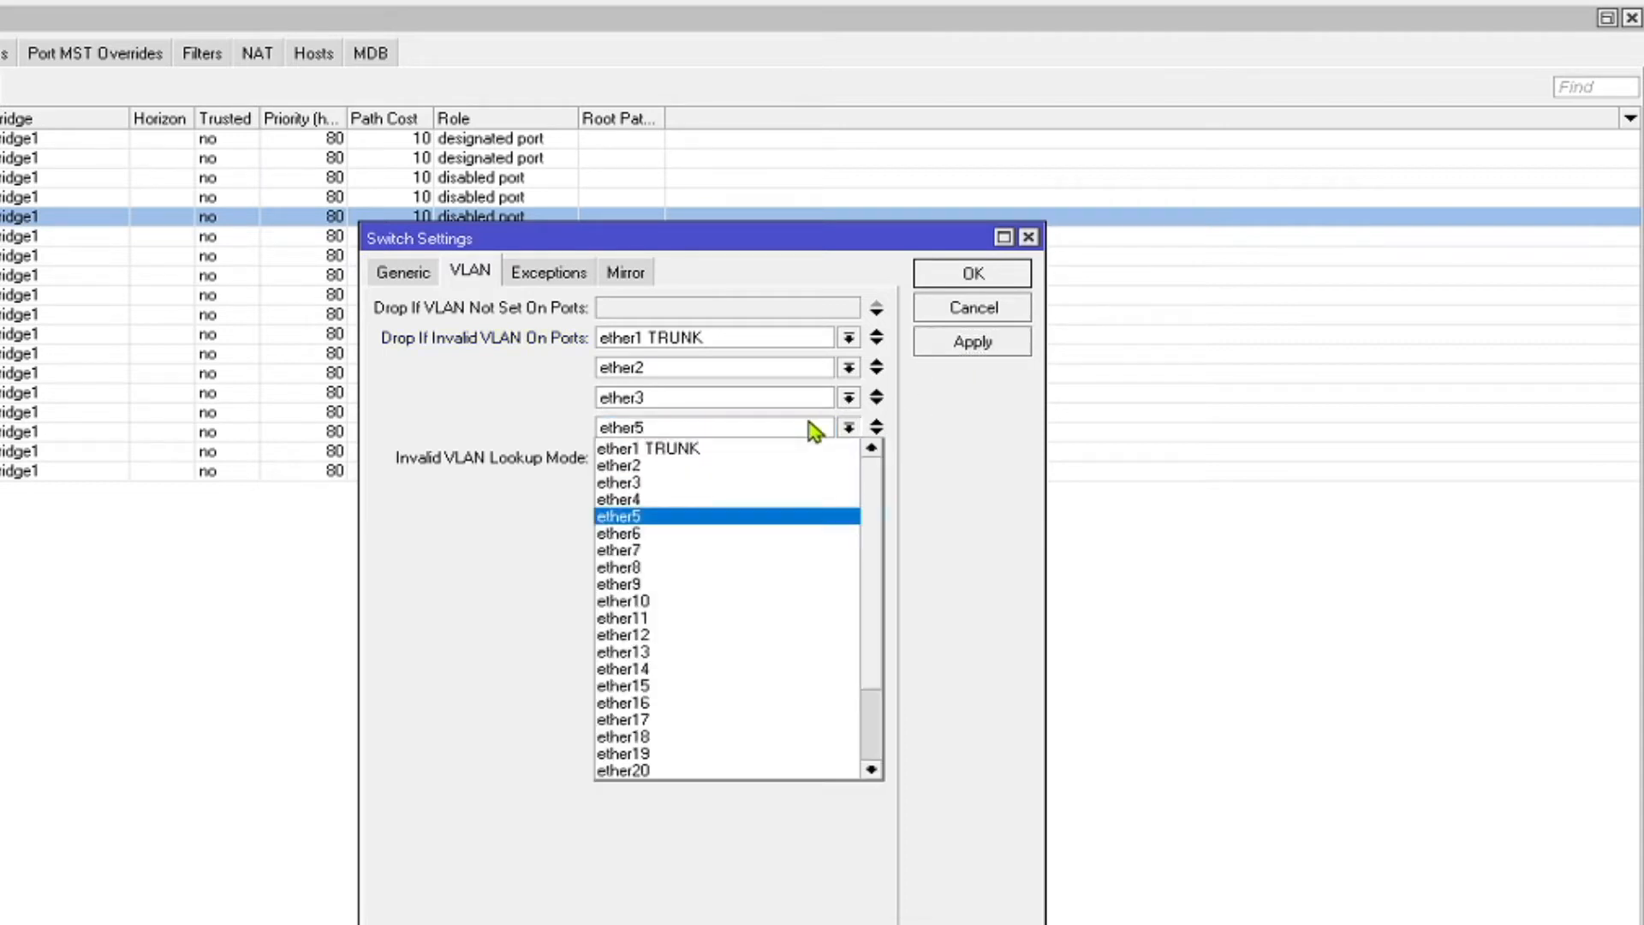
pyautogui.click(716, 500)
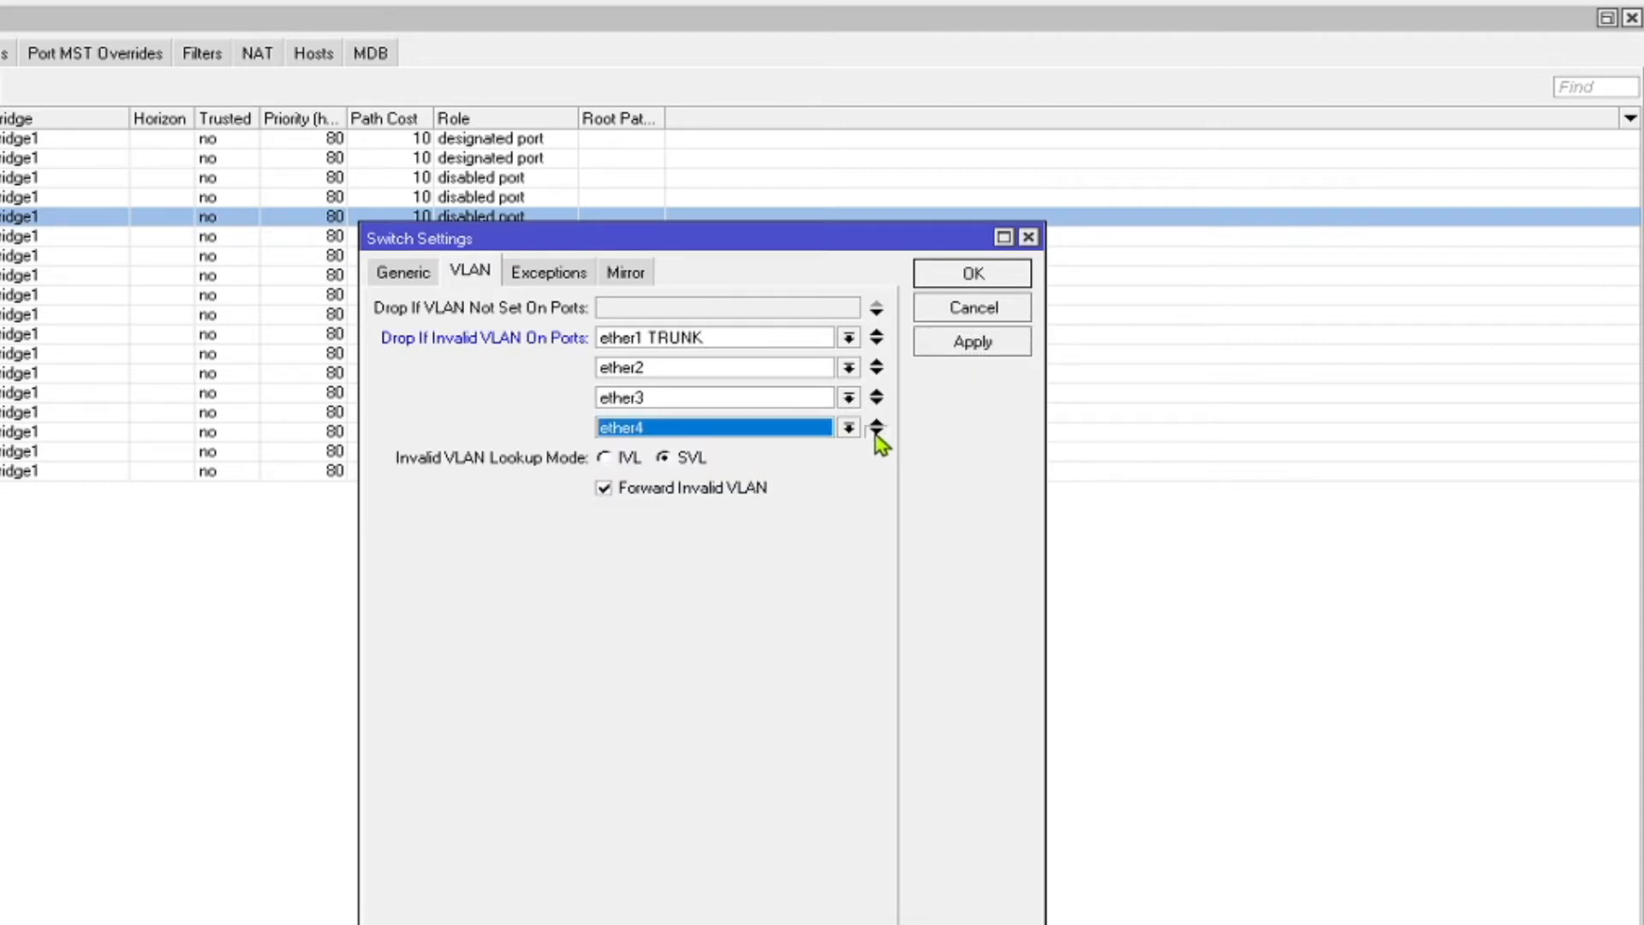
# - Add ether5 and ether6 to the Drop If Invalid VLAN On Ports list
pyautogui.click(875, 434)
pyautogui.click(778, 464)
pyautogui.click(724, 543)
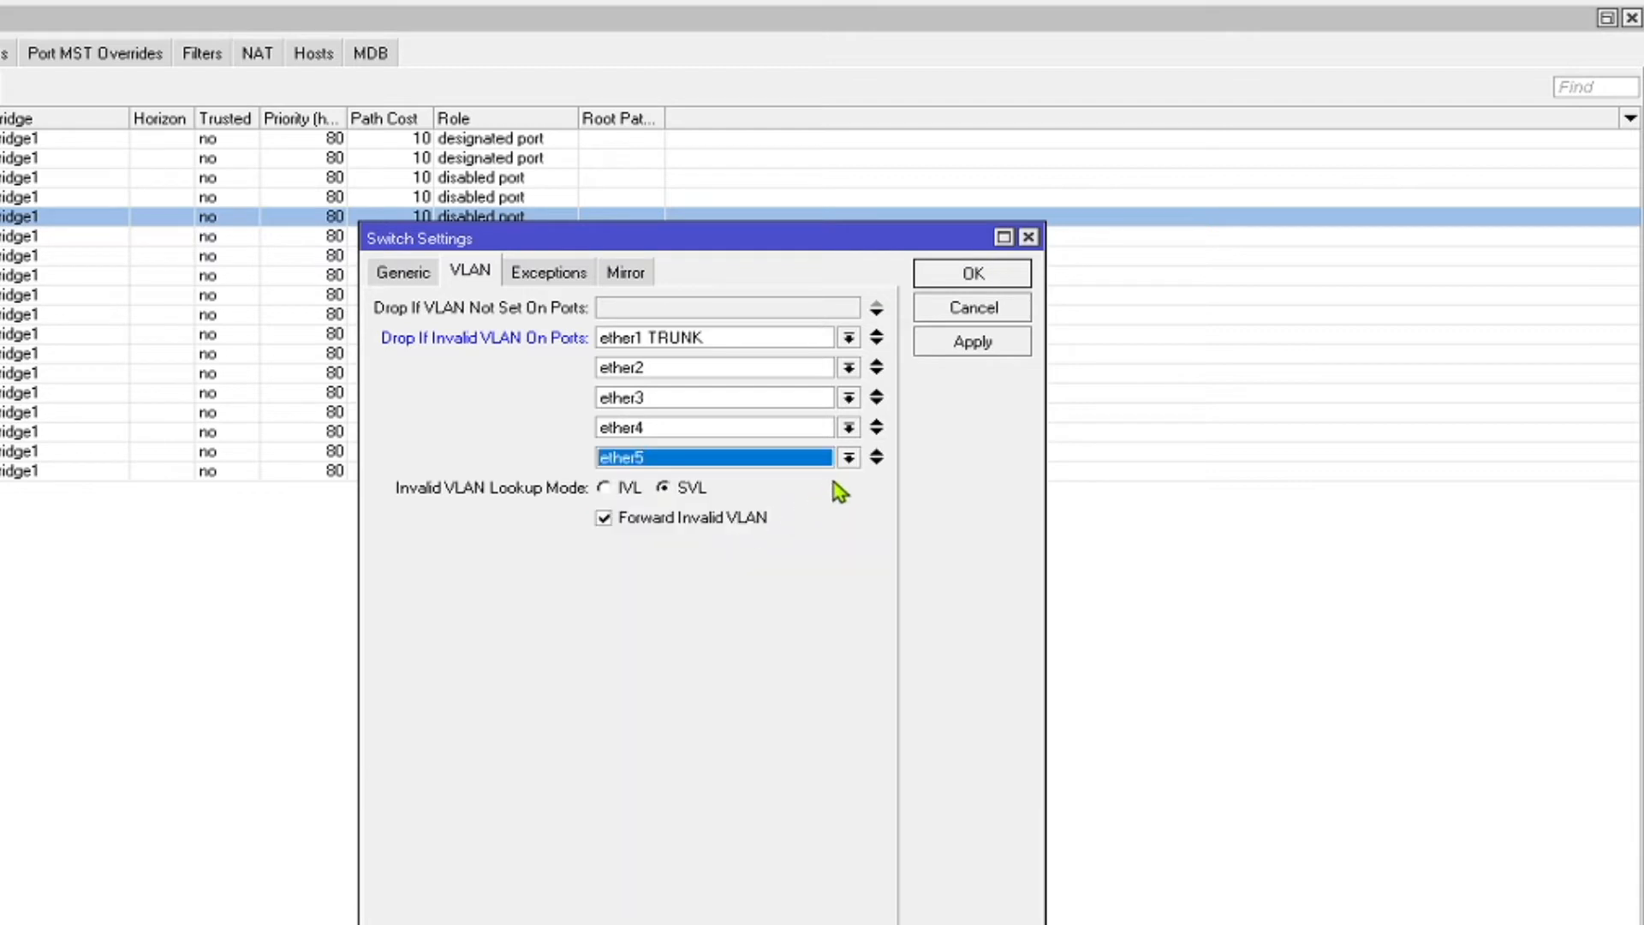
pyautogui.click(876, 462)
pyautogui.click(753, 489)
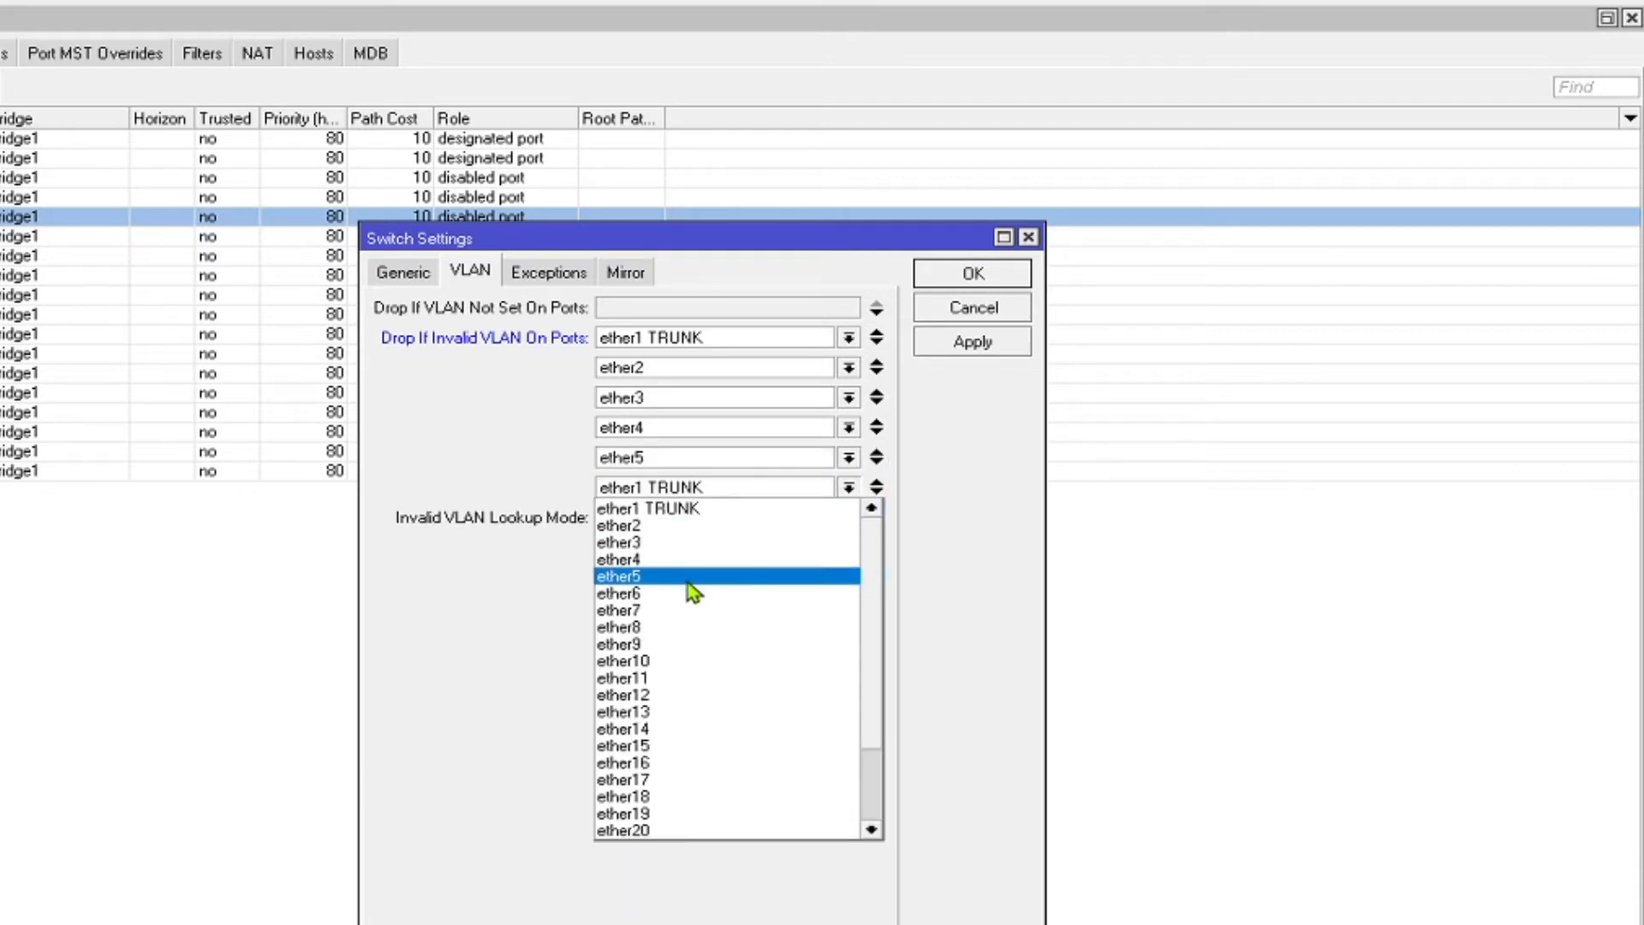
pyautogui.click(693, 593)
# - Add ether7 and ether8 to the Drop If Invalid VLAN On Ports list
pyautogui.click(876, 488)
pyautogui.click(775, 518)
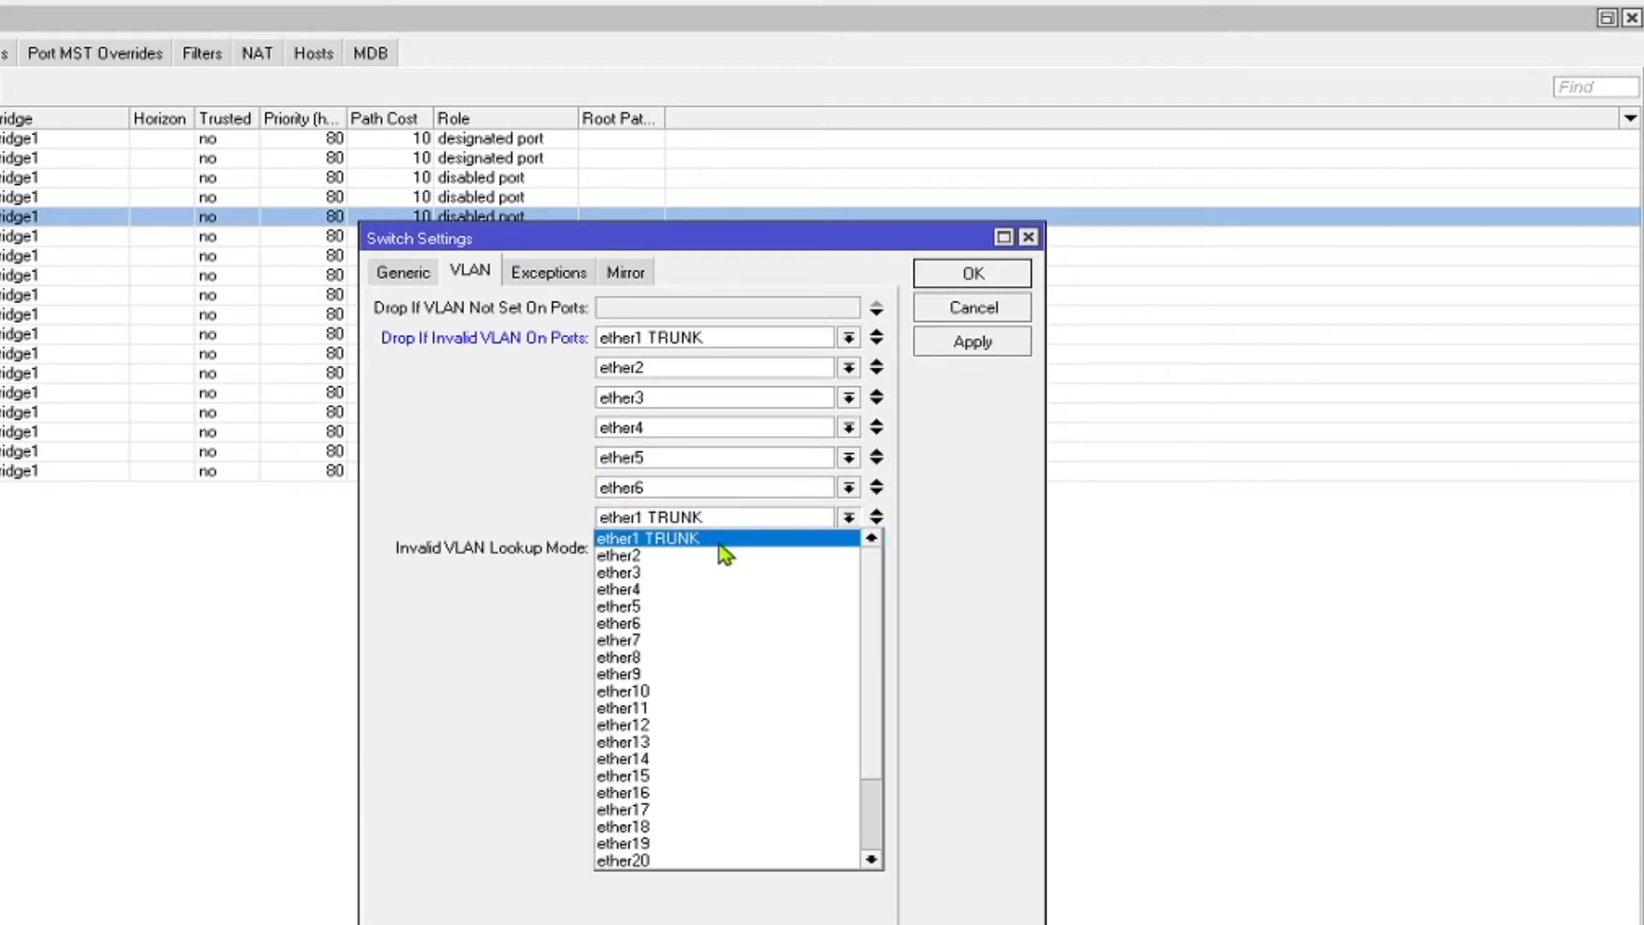
pyautogui.click(679, 640)
pyautogui.click(876, 518)
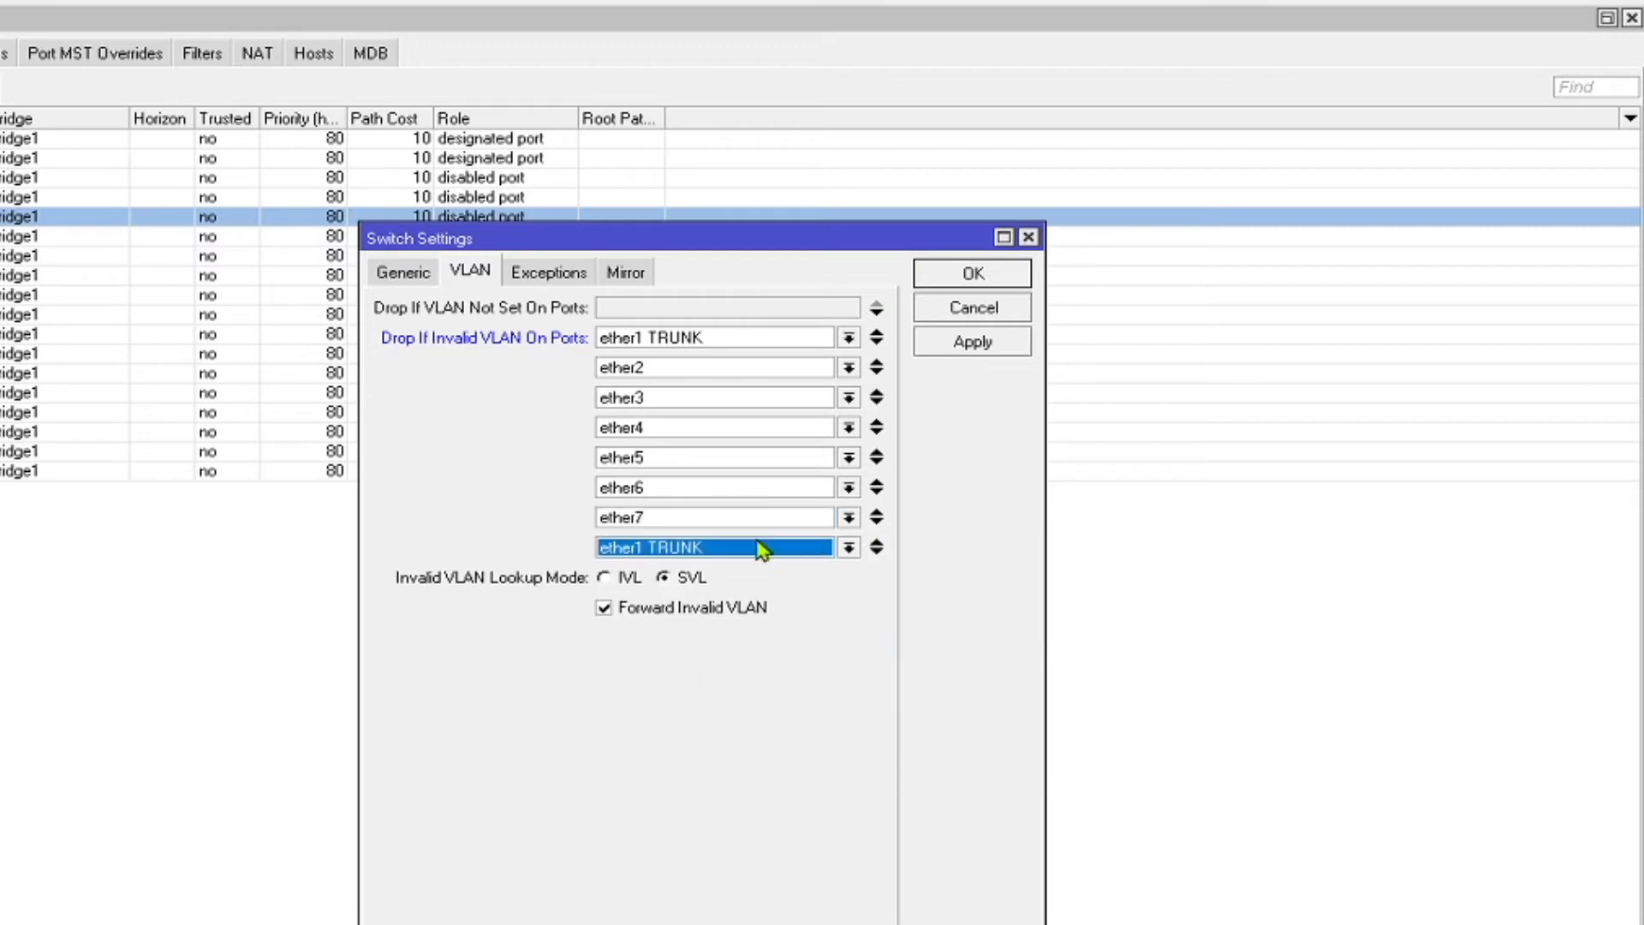
pyautogui.click(762, 548)
pyautogui.click(657, 685)
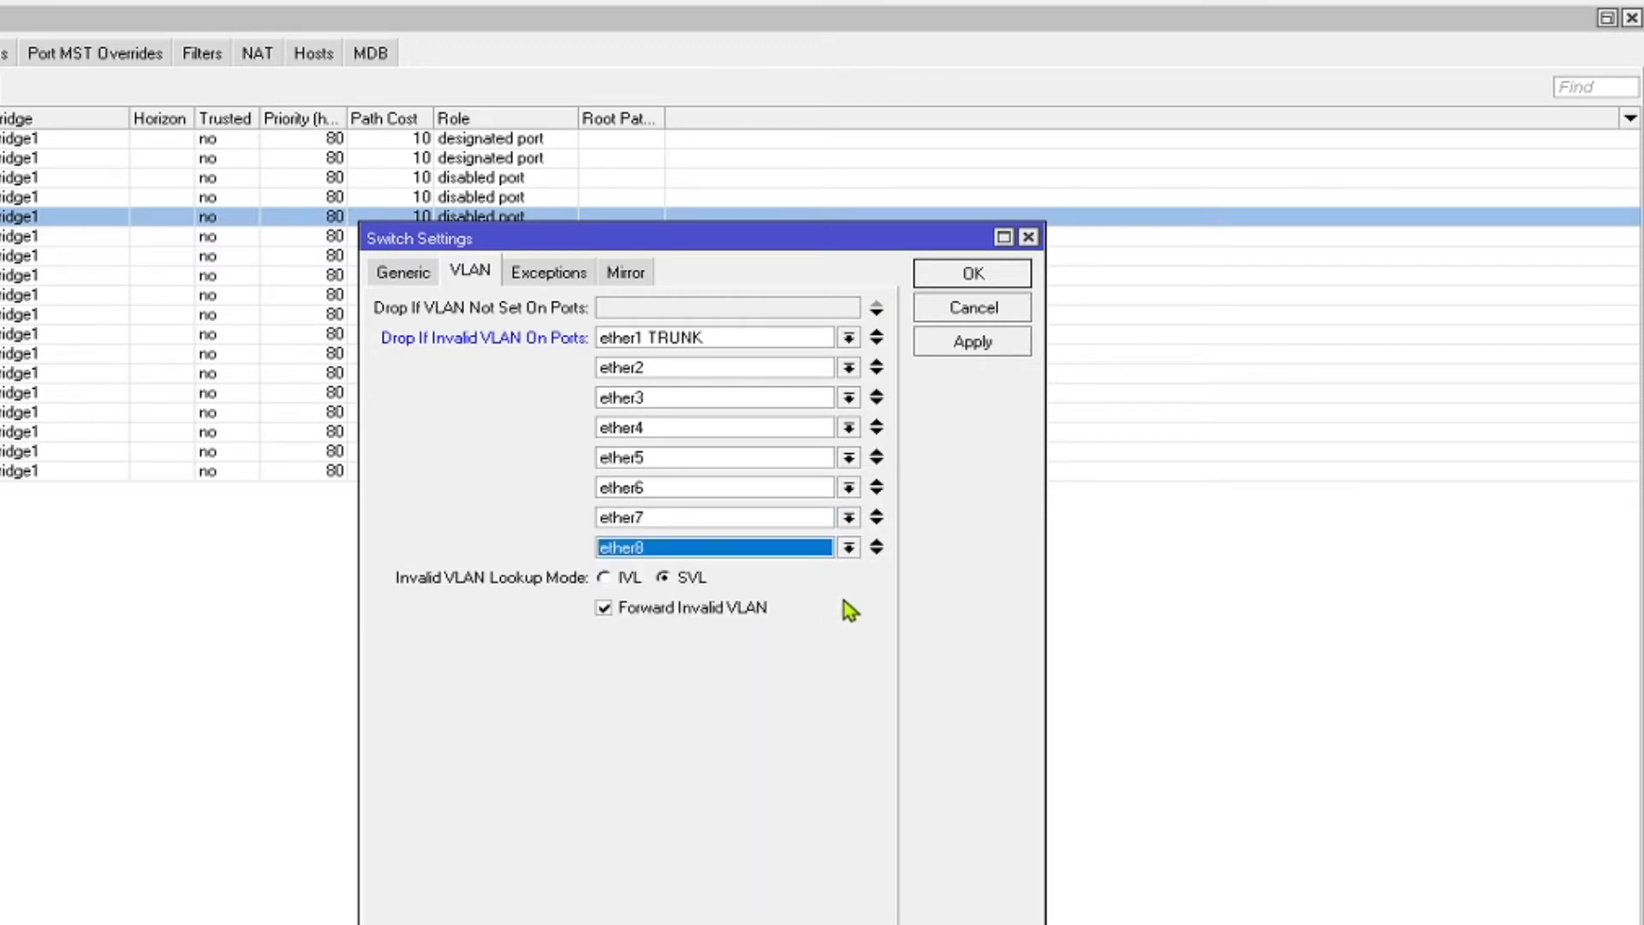
# - Add ether9 and ether10 to the Drop If Invalid VLAN On Ports list
pyautogui.click(876, 548)
pyautogui.click(754, 577)
pyautogui.click(696, 734)
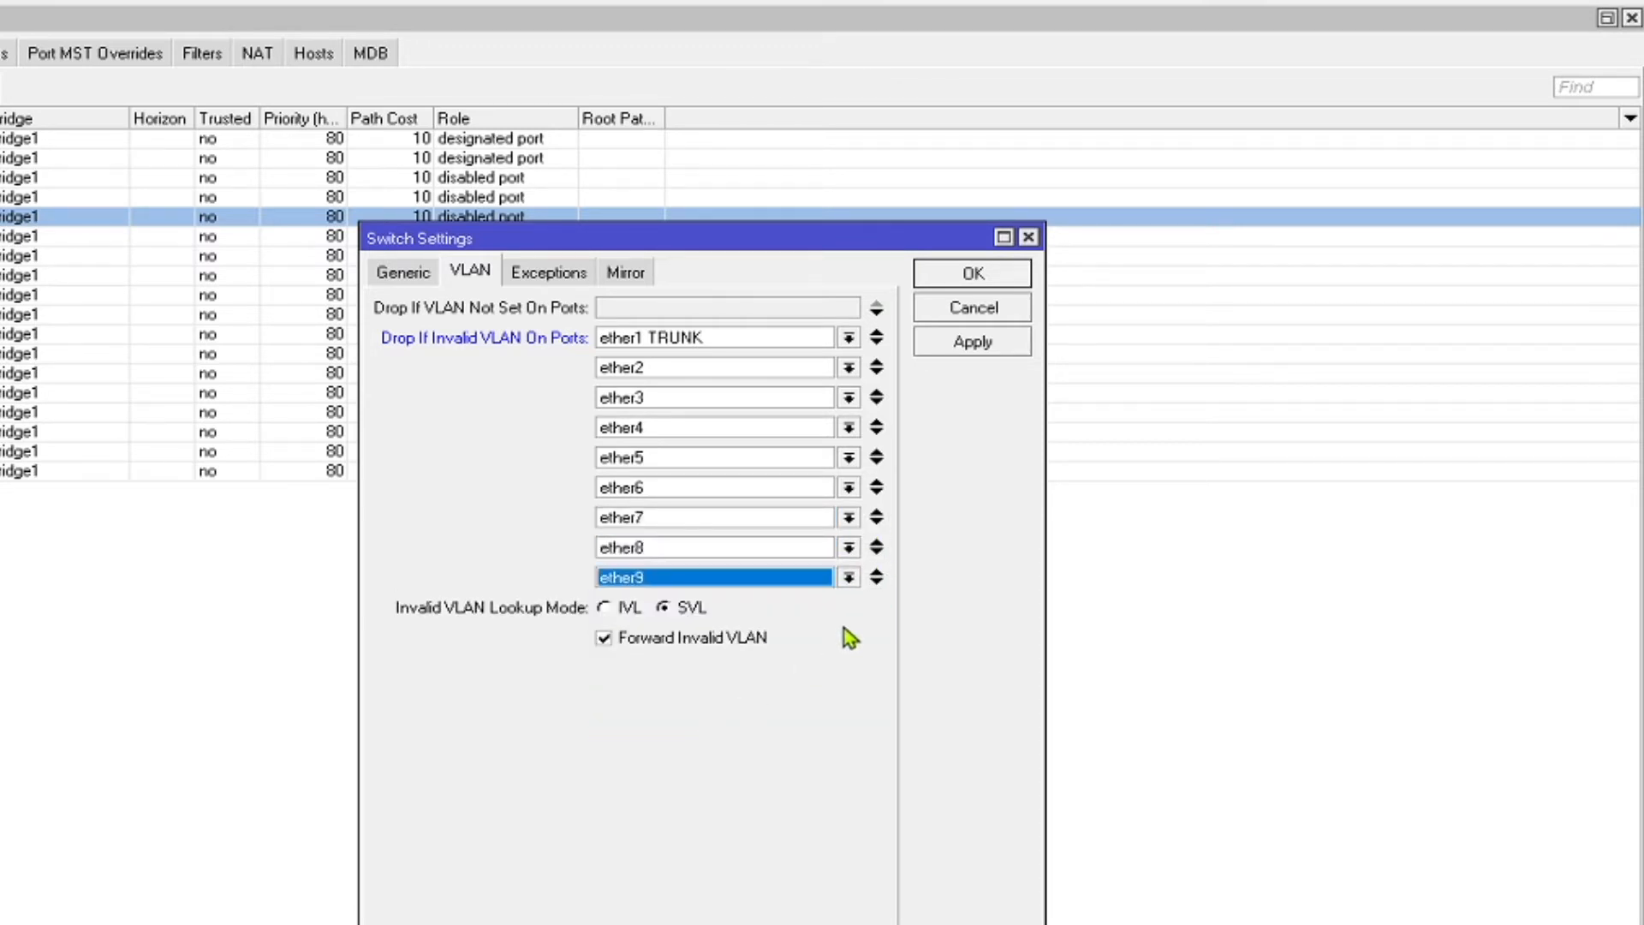
pyautogui.click(876, 577)
pyautogui.click(766, 608)
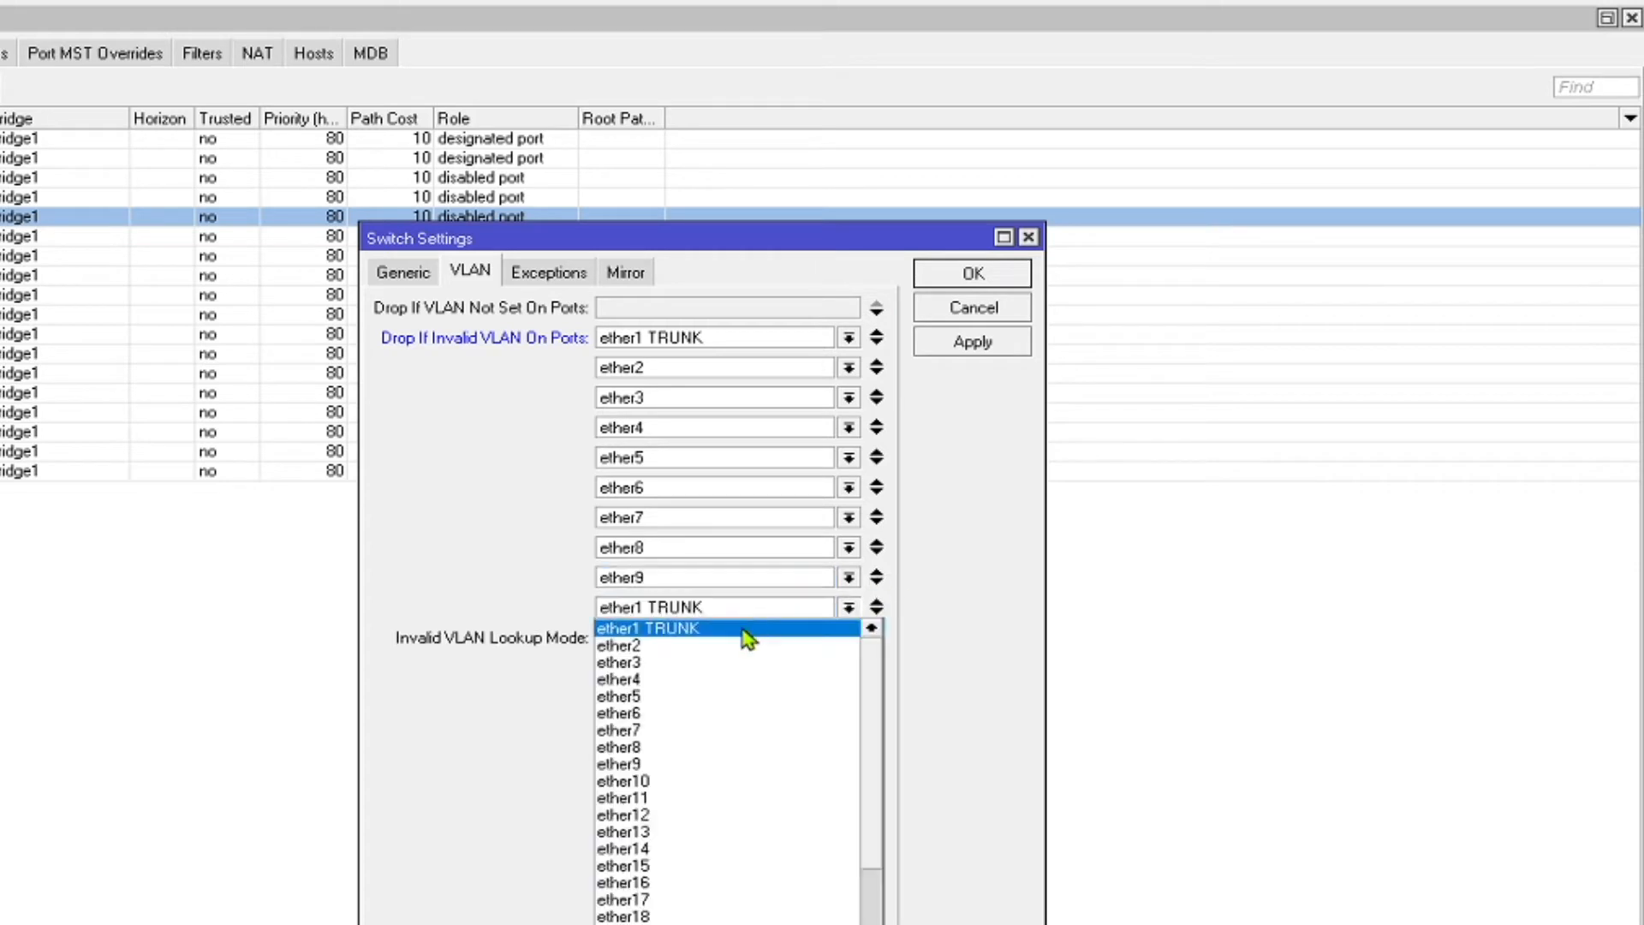
pyautogui.click(684, 765)
pyautogui.click(876, 607)
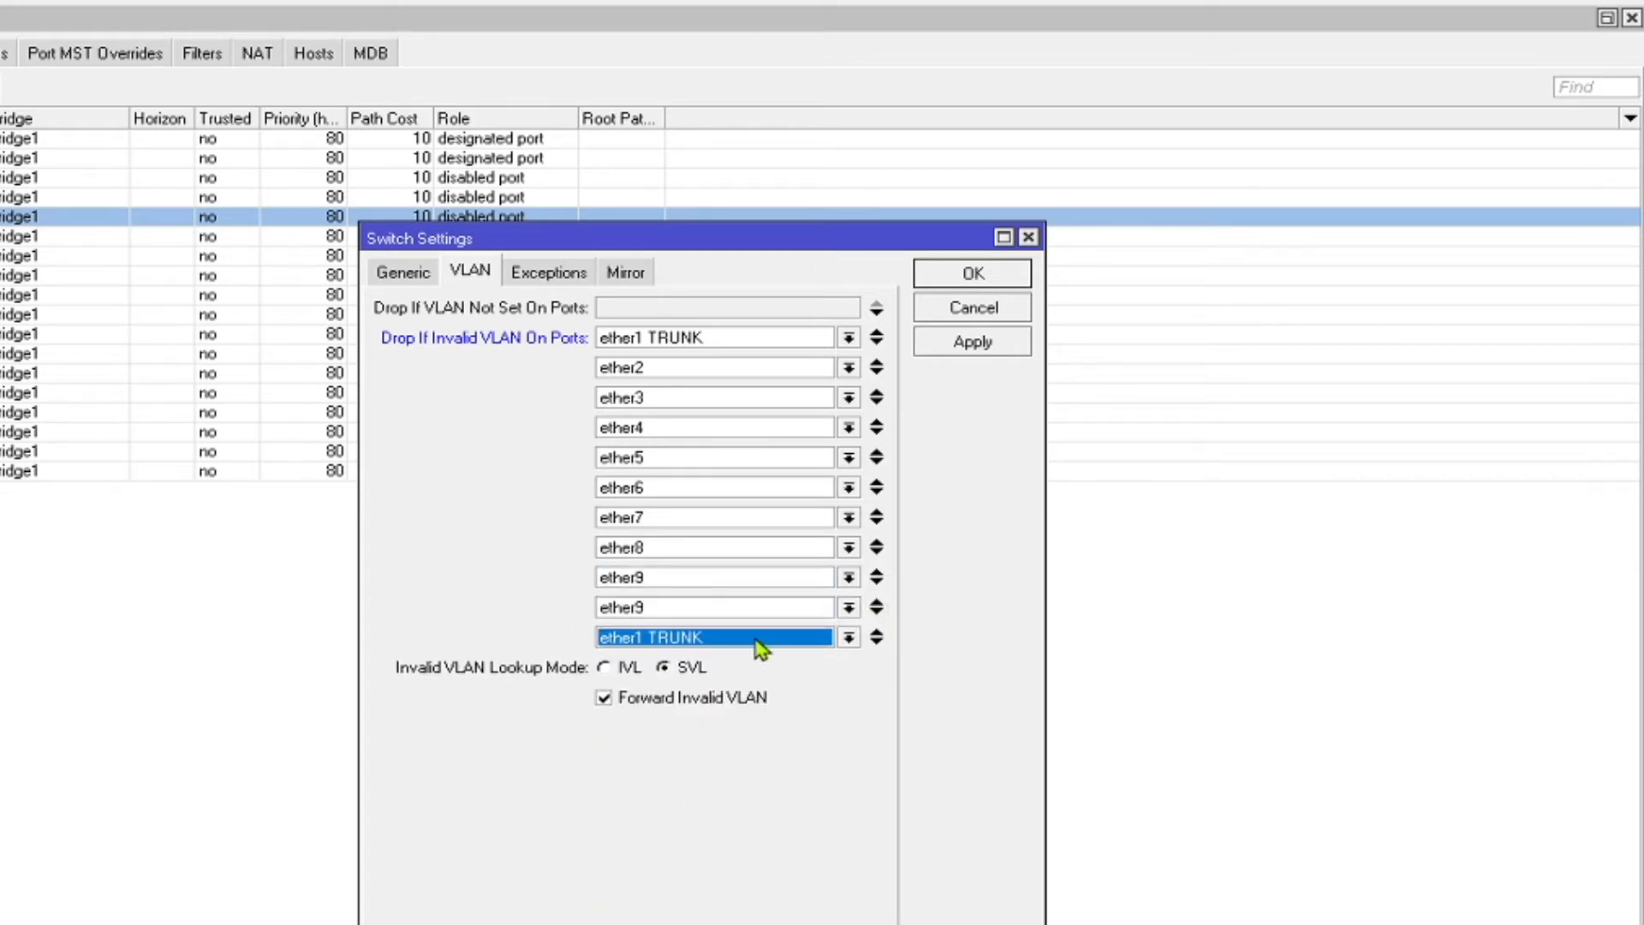
pyautogui.click(759, 639)
pyautogui.click(734, 613)
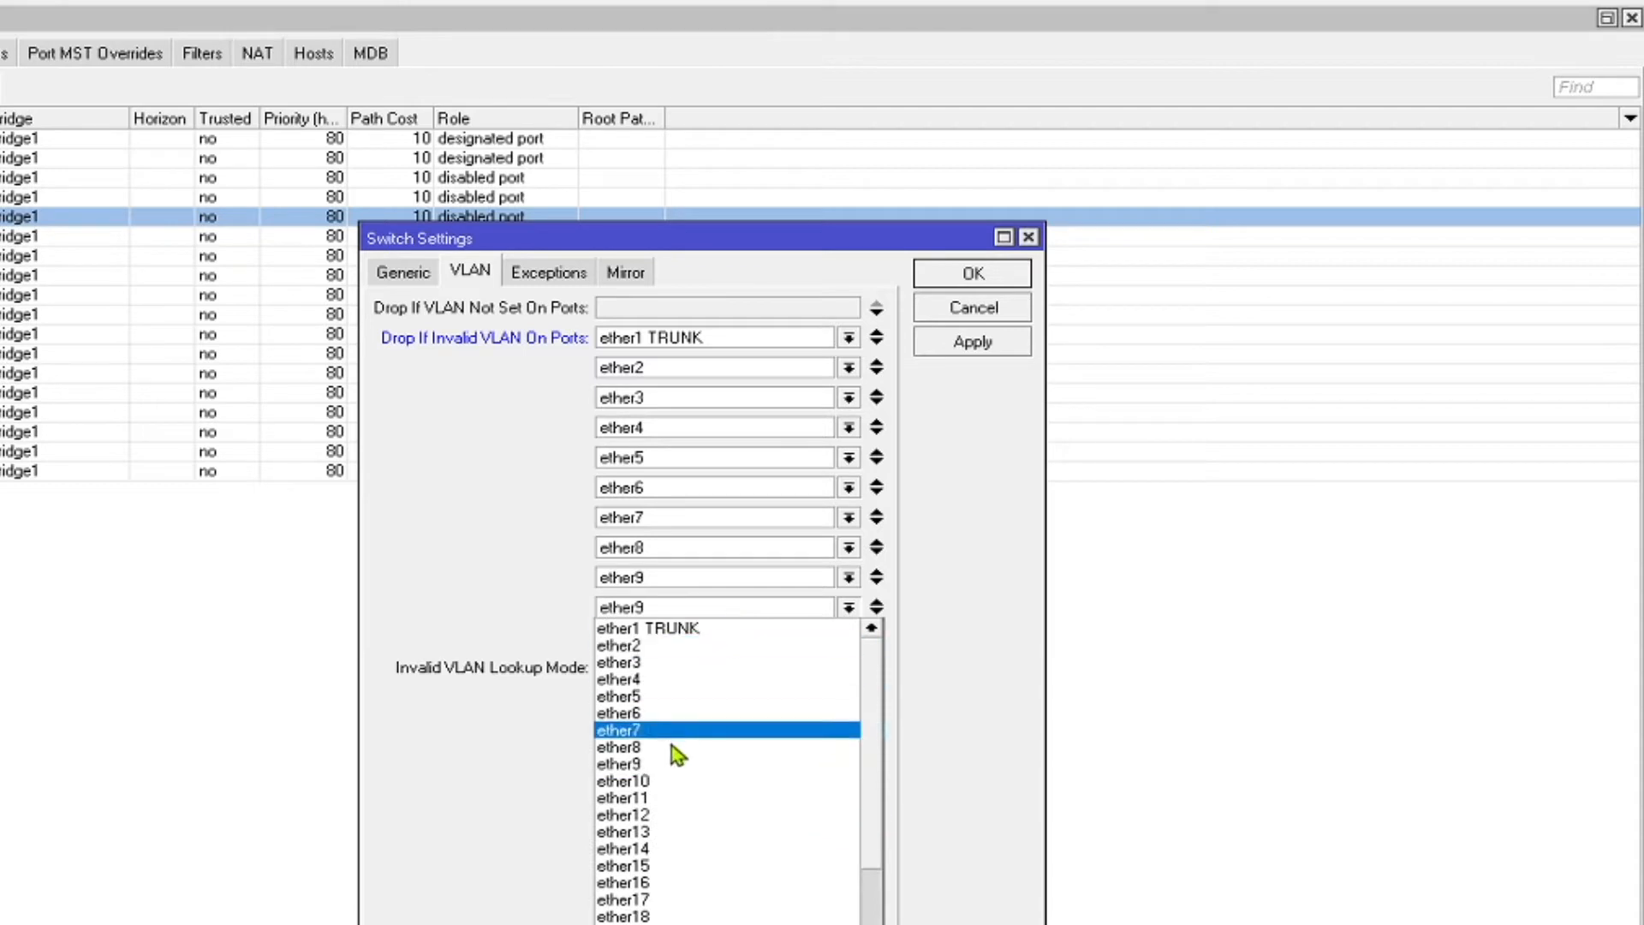
pyautogui.click(690, 758)
# - Set the newest Drop If Invalid VLAN On Ports entry to ether11 and add ether12 to the list
pyautogui.click(783, 638)
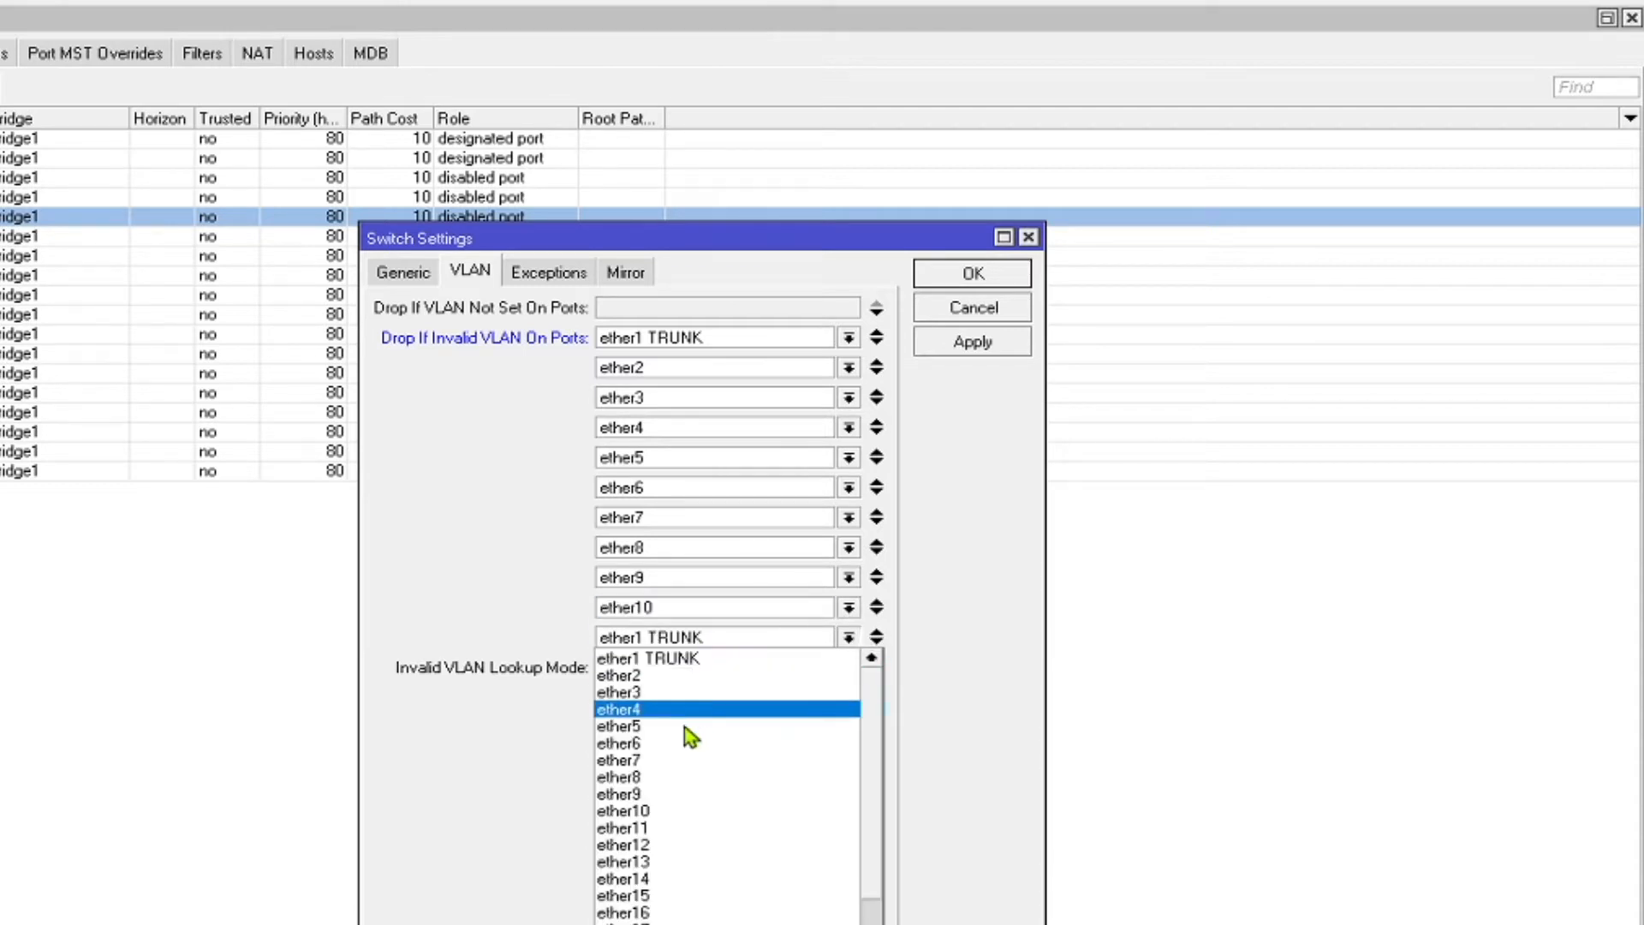
pyautogui.click(661, 814)
pyautogui.click(876, 643)
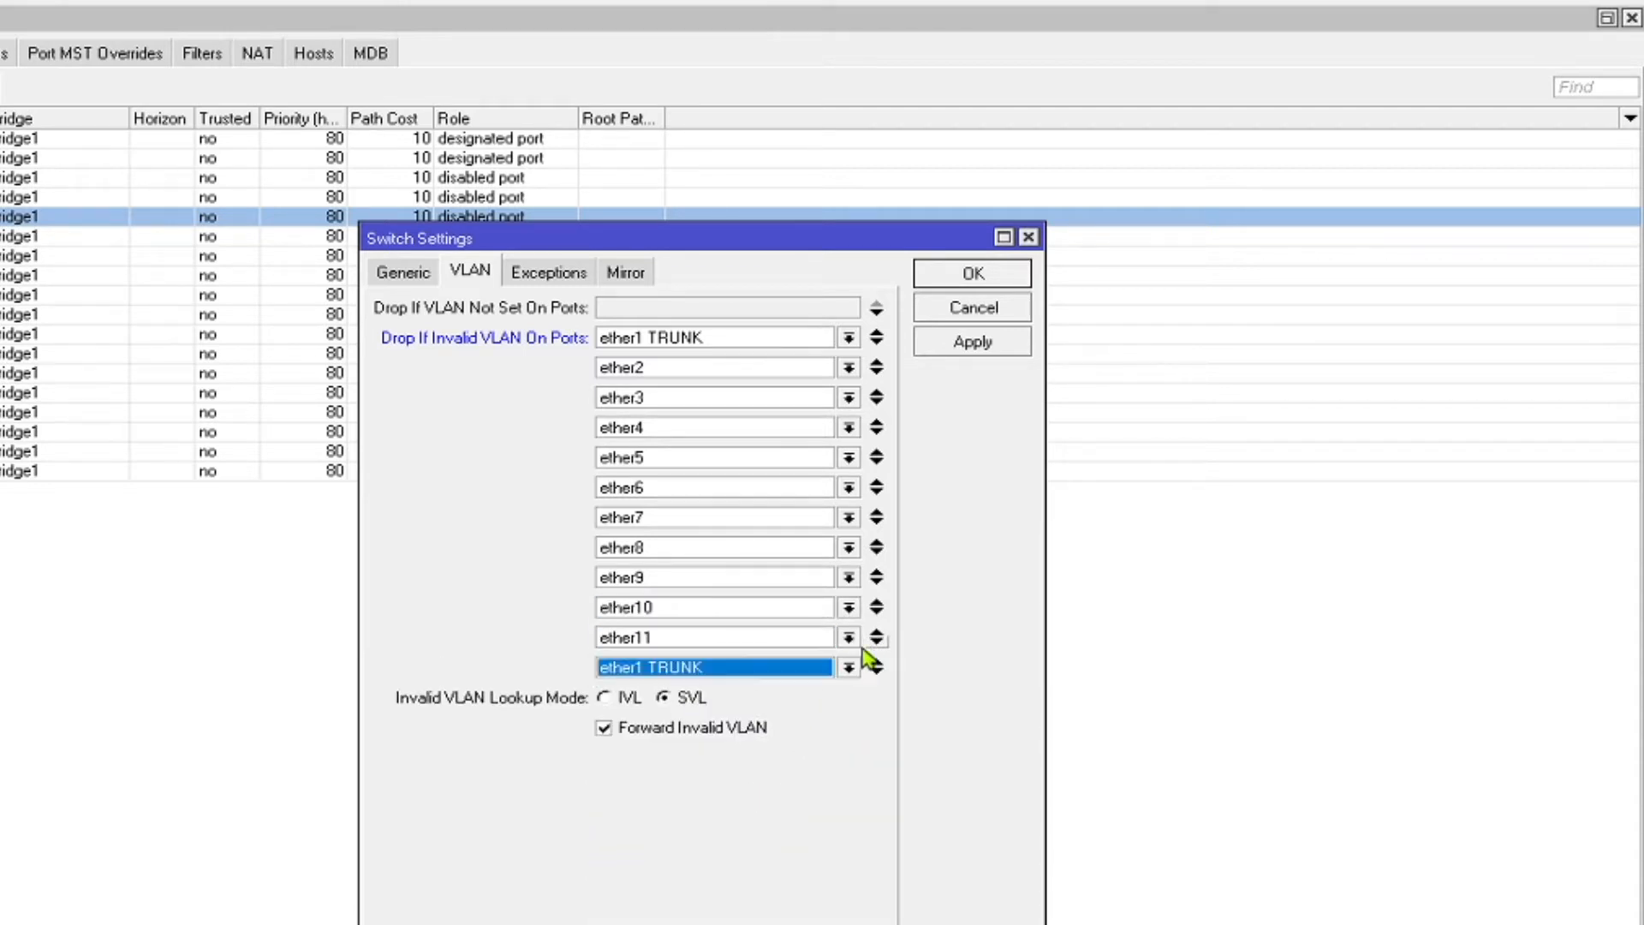
pyautogui.click(733, 668)
pyautogui.click(649, 858)
pyautogui.click(683, 668)
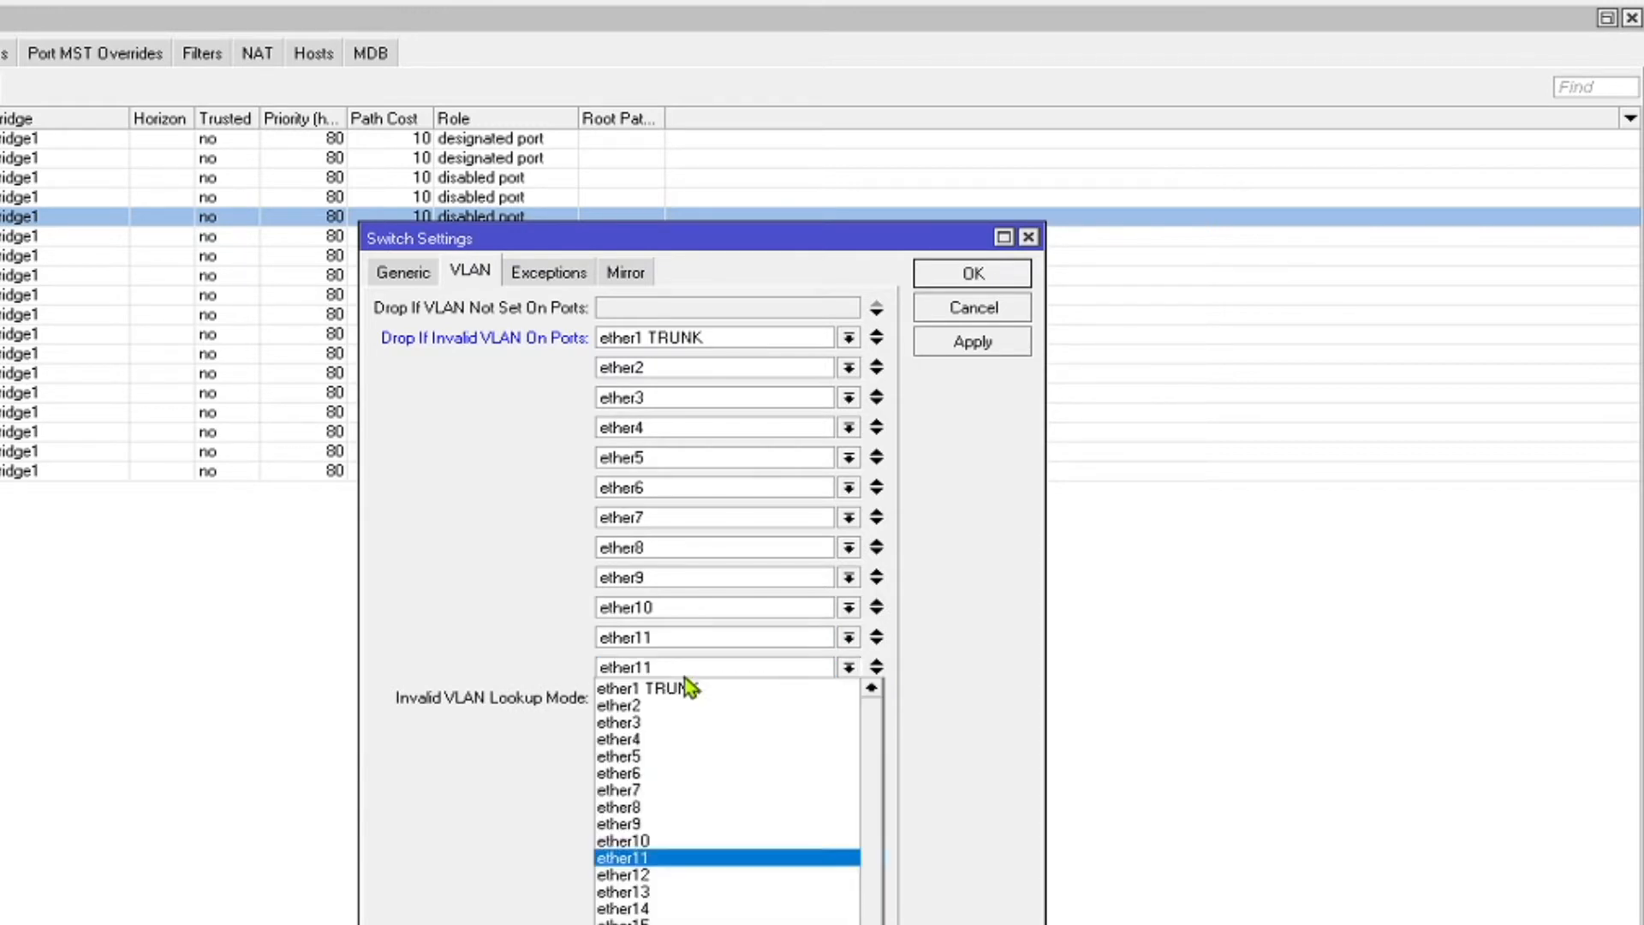
pyautogui.click(673, 882)
# - Add ether13 and ether14 to the Drop If Invalid VLAN On Ports list
pyautogui.click(876, 673)
pyautogui.click(753, 695)
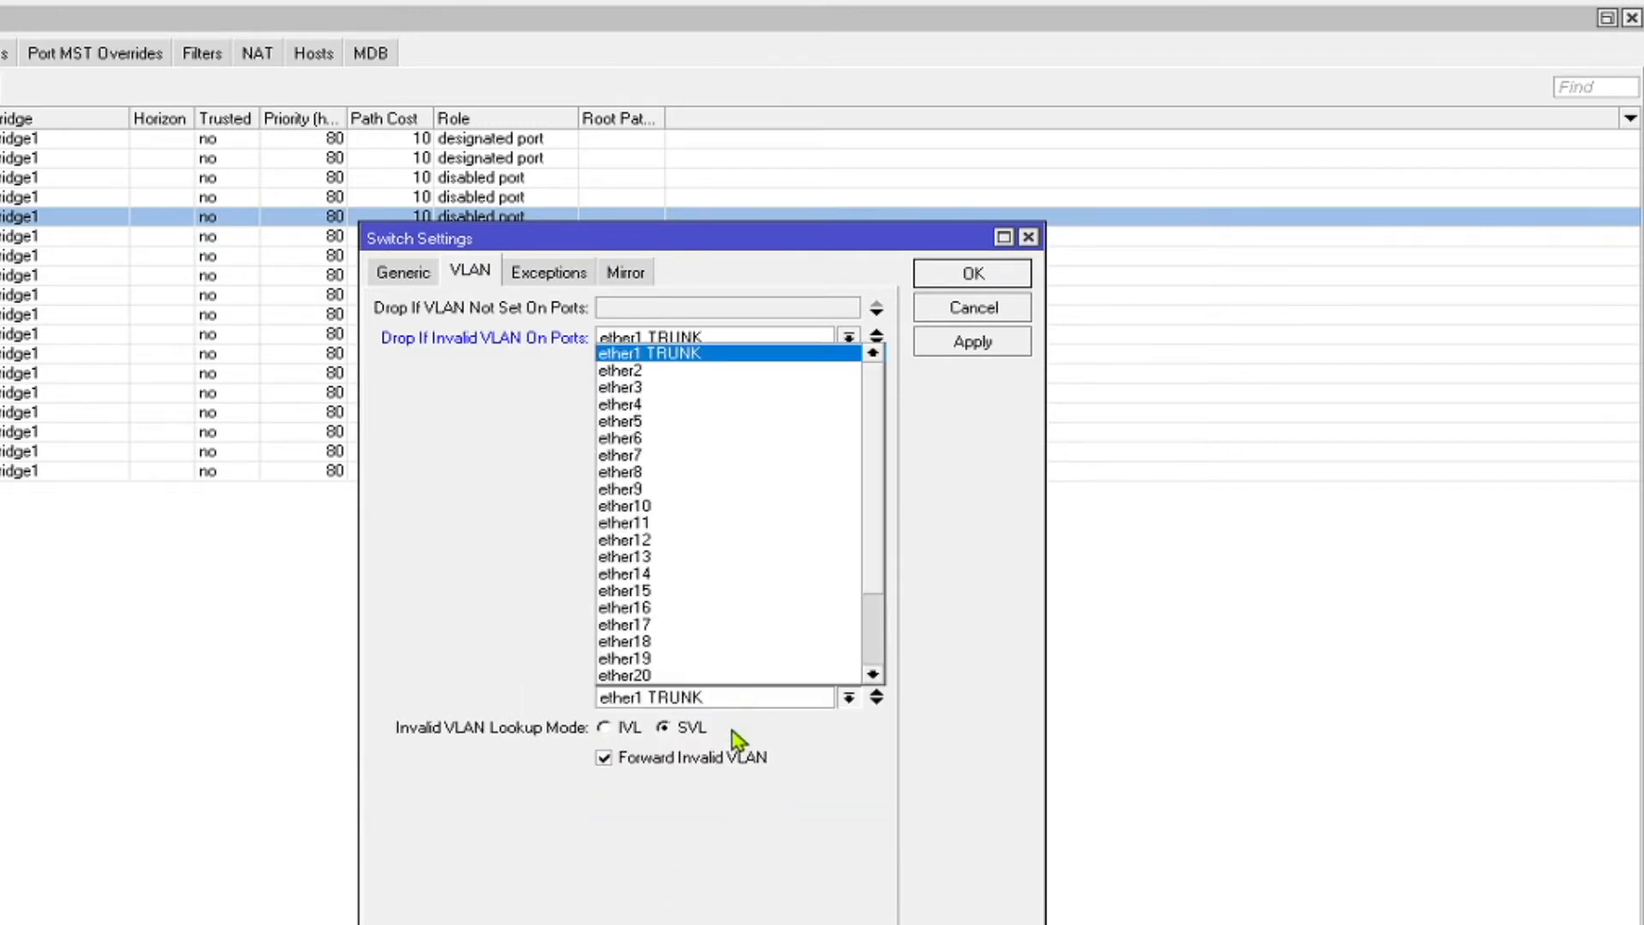
pyautogui.scroll(-2, 694, 668)
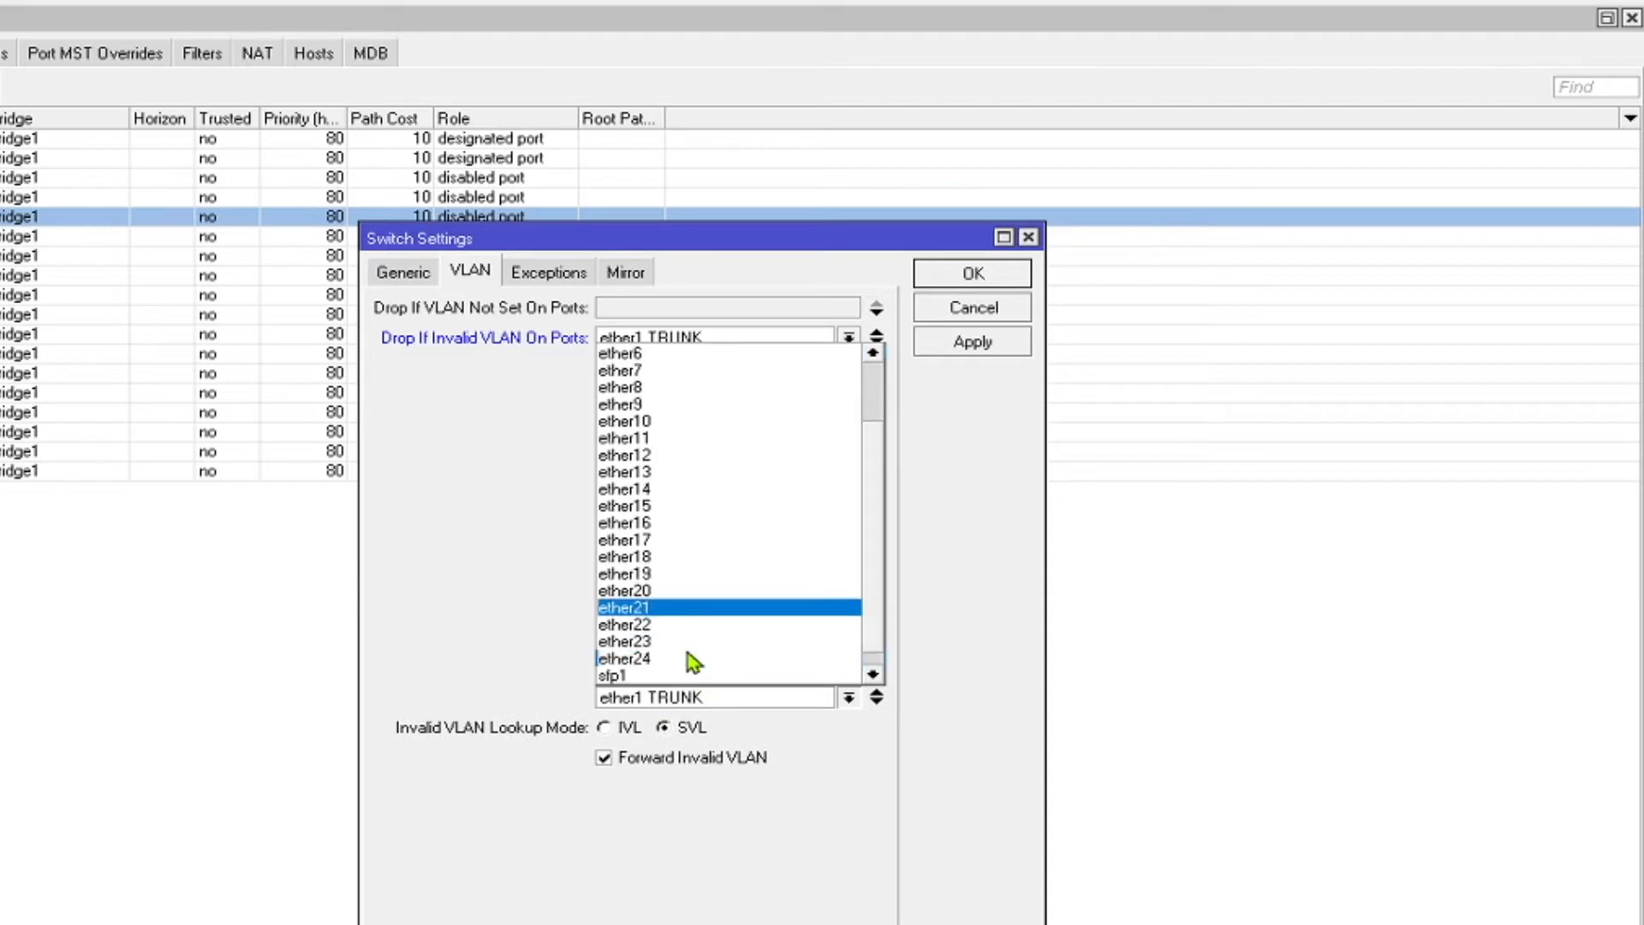
pyautogui.click(668, 472)
pyautogui.click(876, 699)
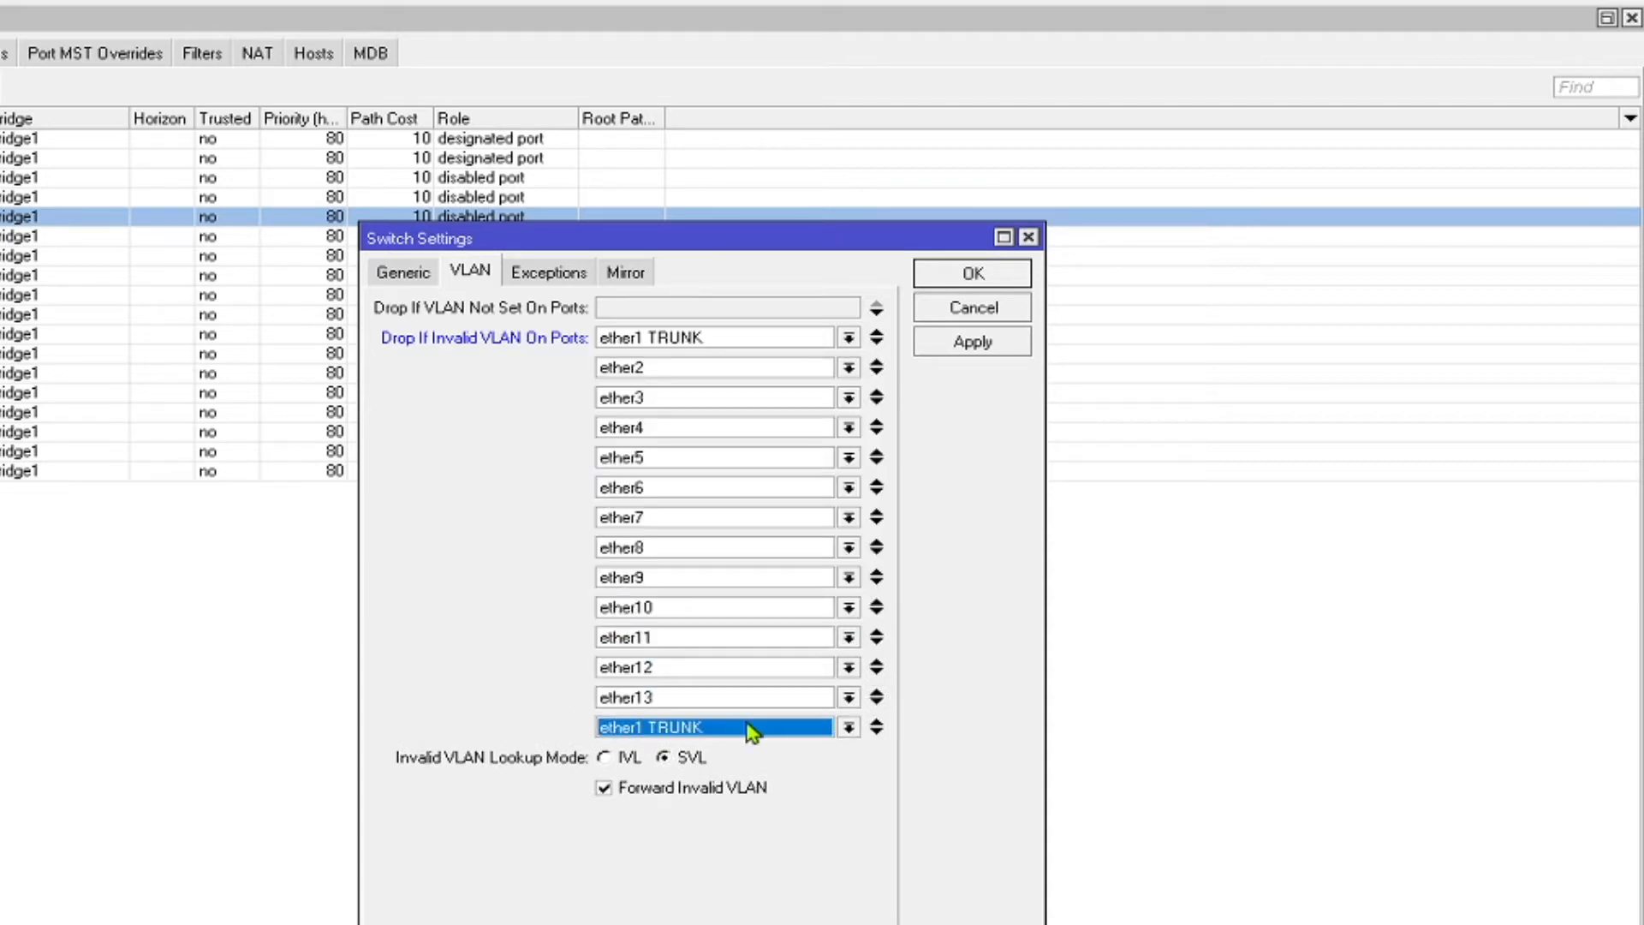
pyautogui.click(711, 734)
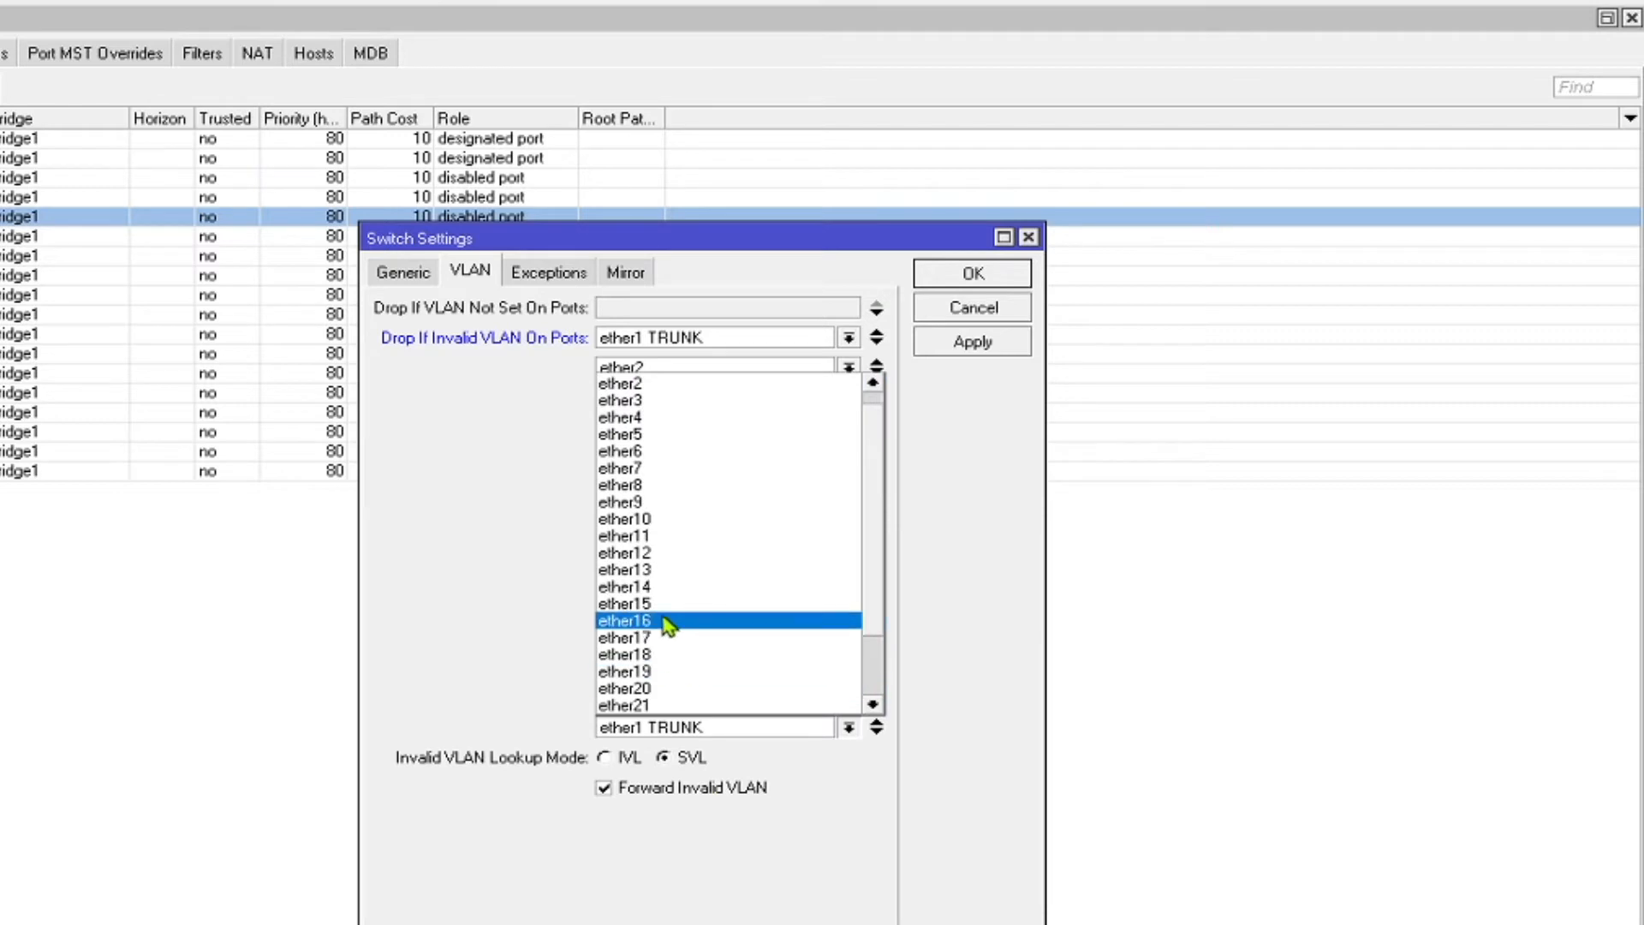
pyautogui.click(656, 587)
# - Add ether15 and ether16 to the Drop If Invalid VLAN On Ports list
pyautogui.click(876, 728)
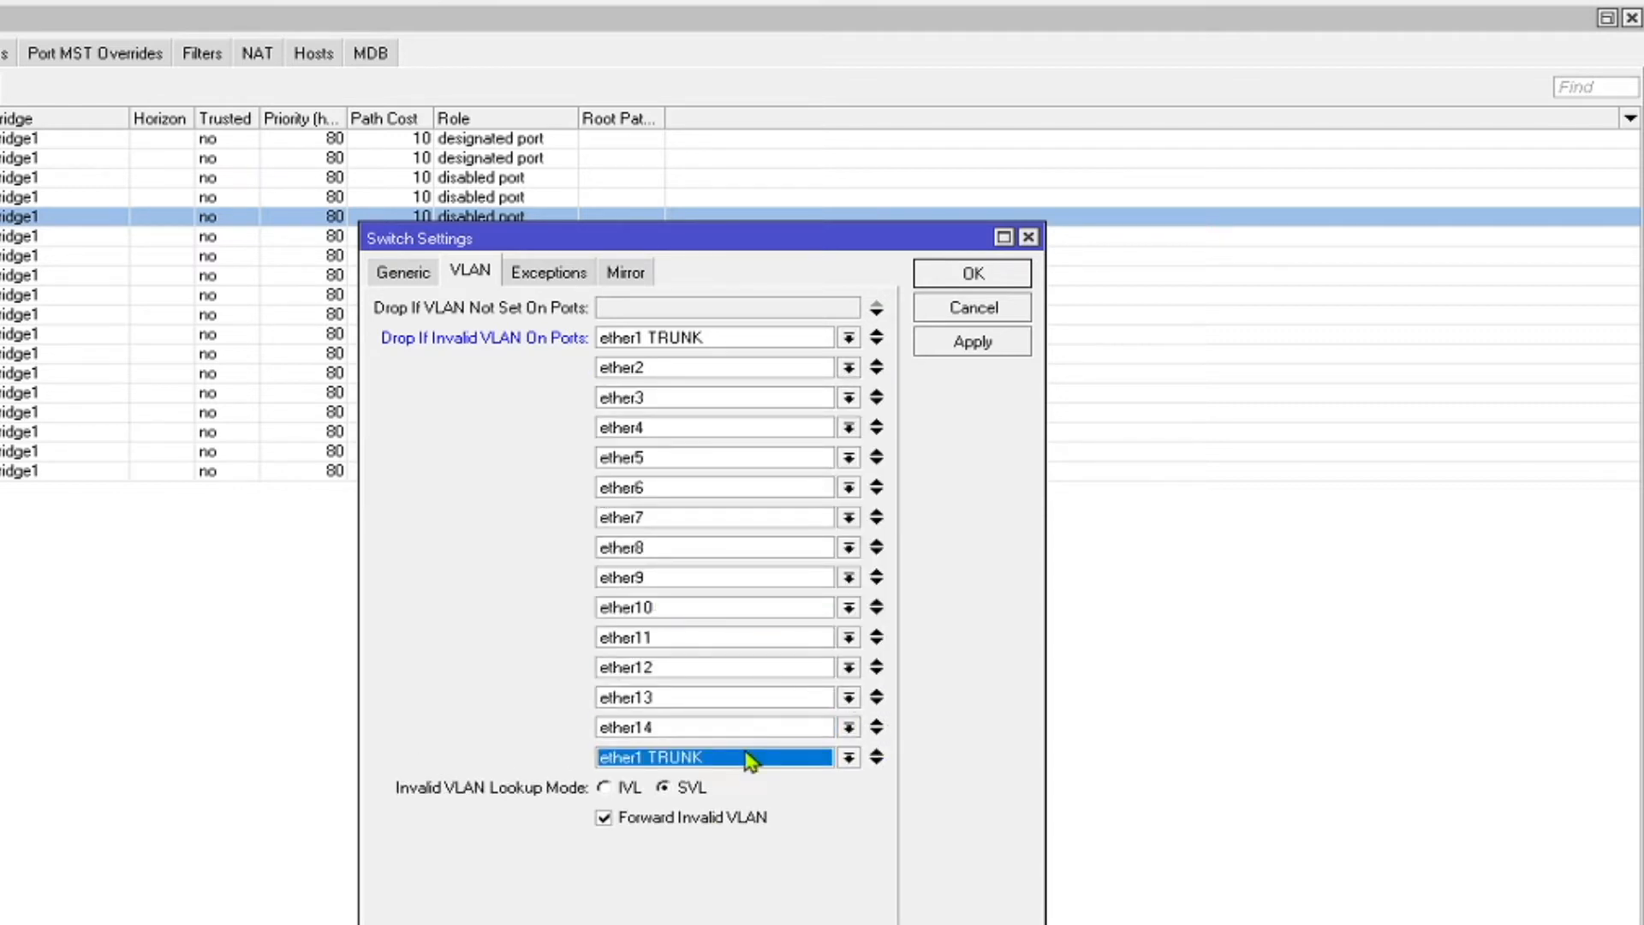
pyautogui.click(750, 761)
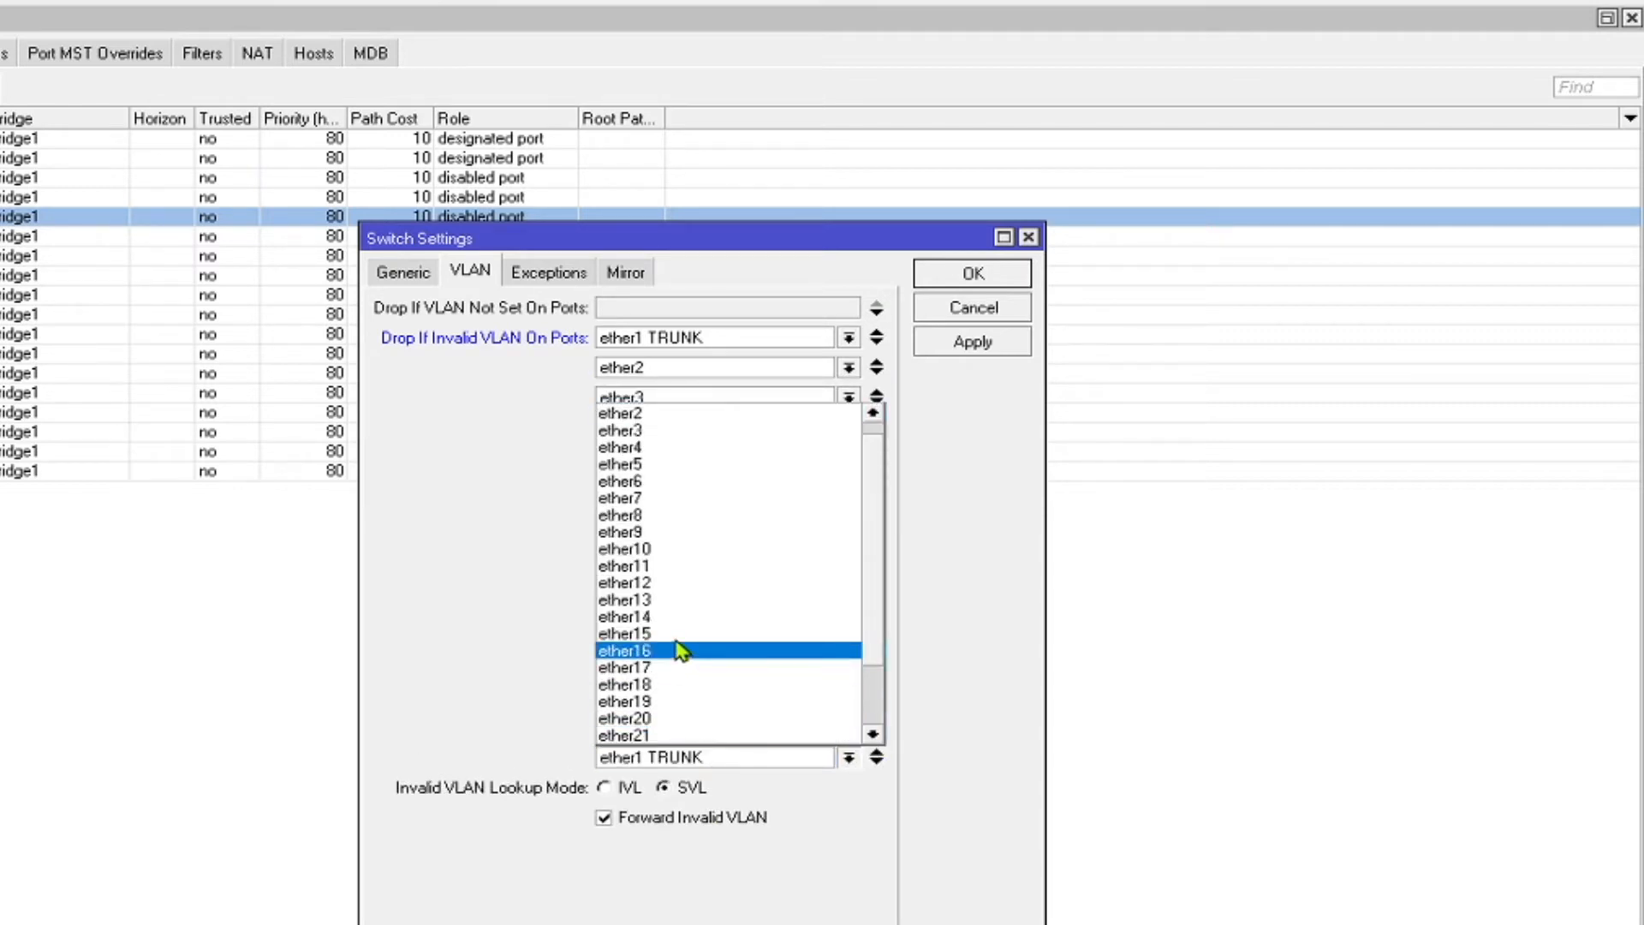
pyautogui.click(681, 634)
pyautogui.click(876, 757)
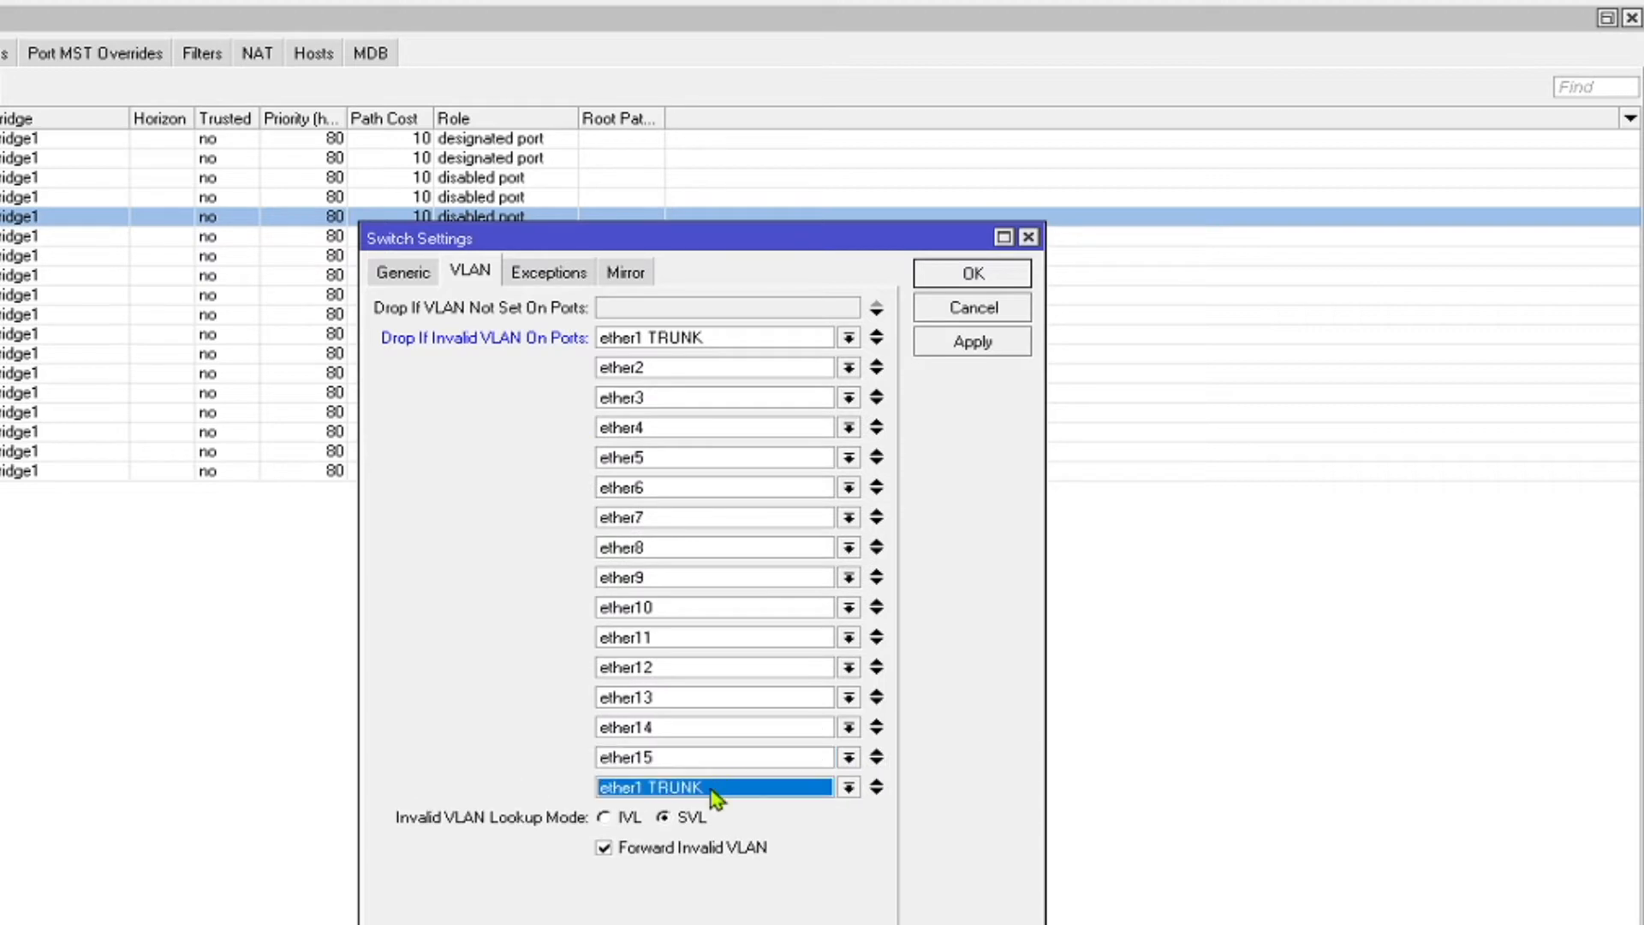
pyautogui.click(715, 787)
pyautogui.click(672, 704)
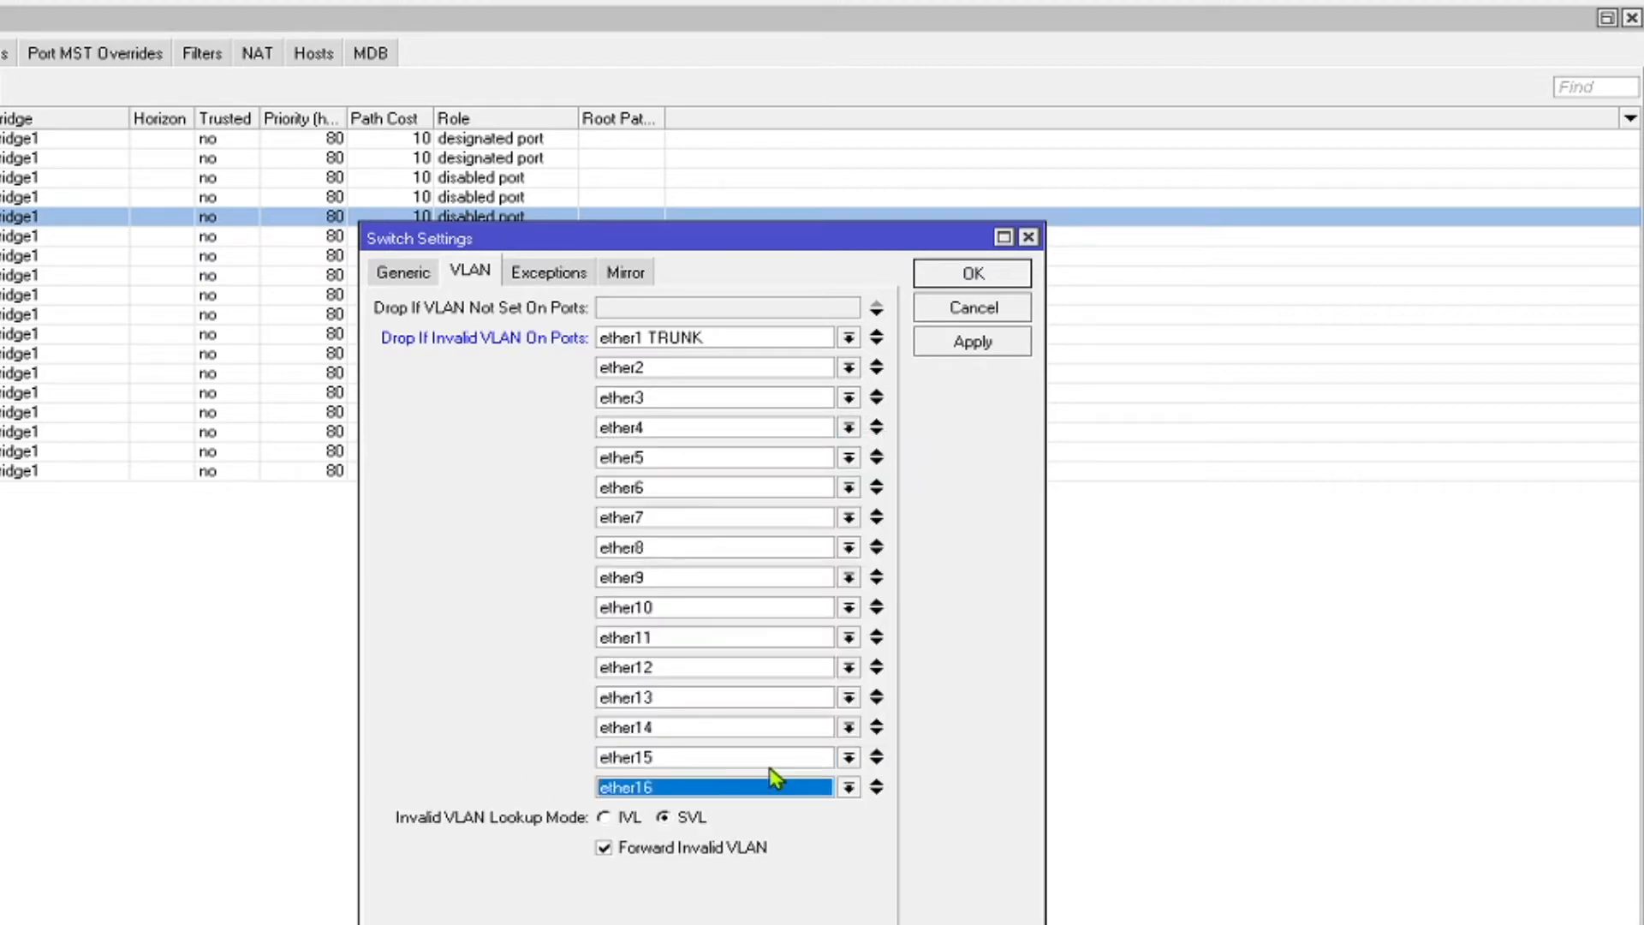
# - Add ether17 and ether18 to the Drop If Invalid VLAN On Ports list
pyautogui.click(877, 792)
pyautogui.click(723, 819)
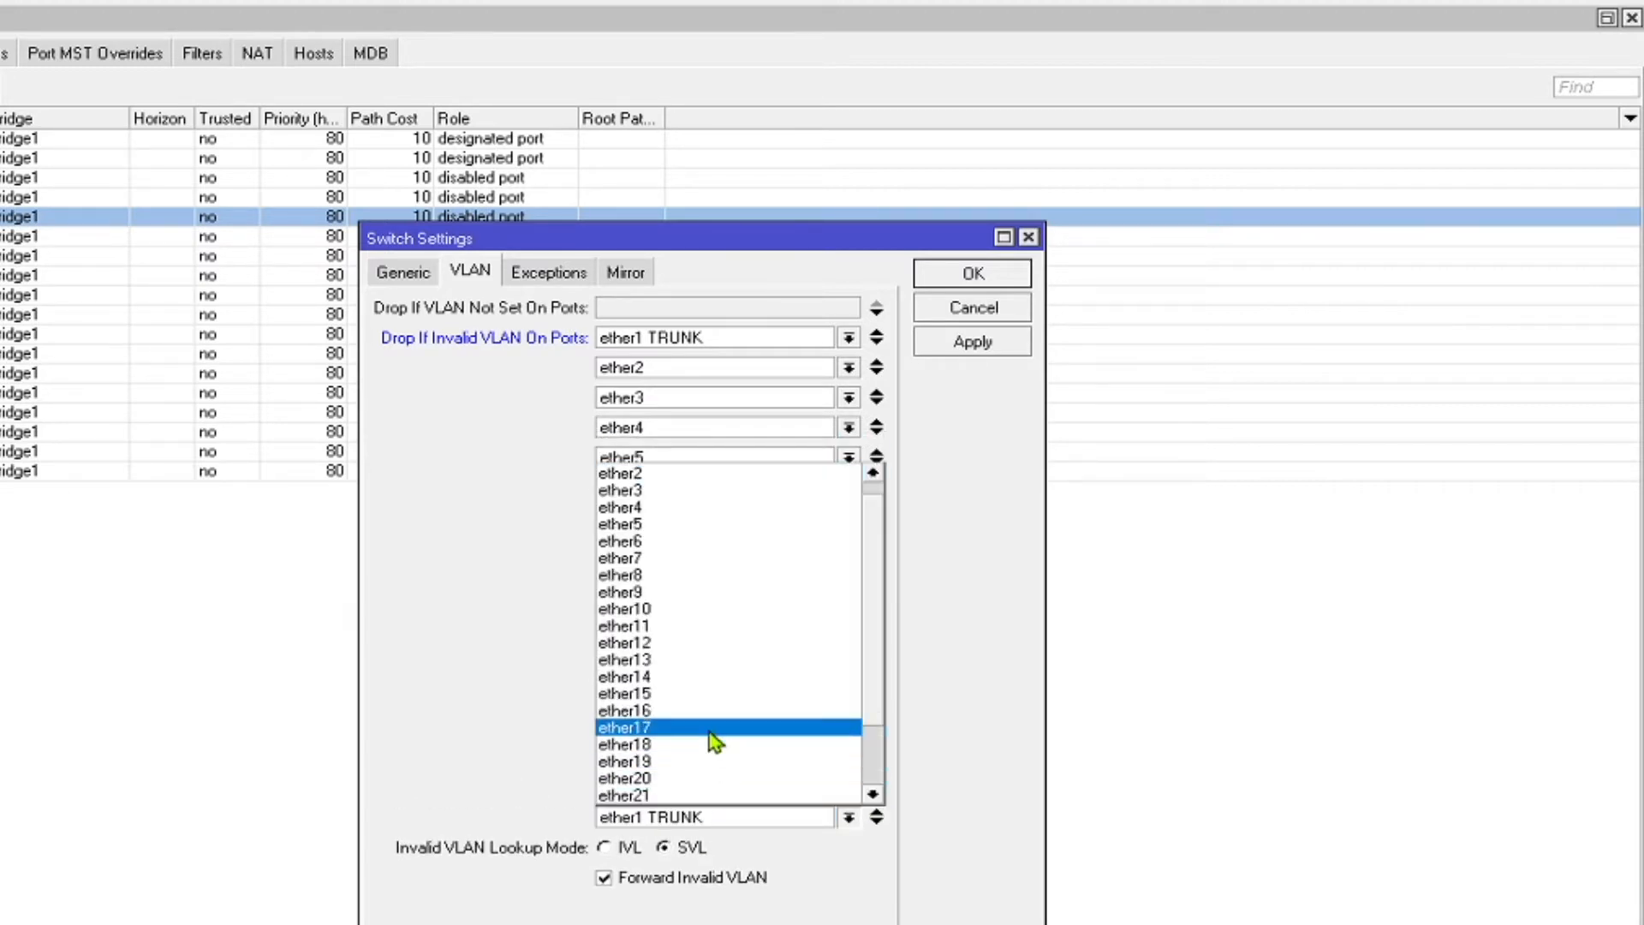
pyautogui.click(710, 729)
pyautogui.click(876, 819)
pyautogui.click(737, 850)
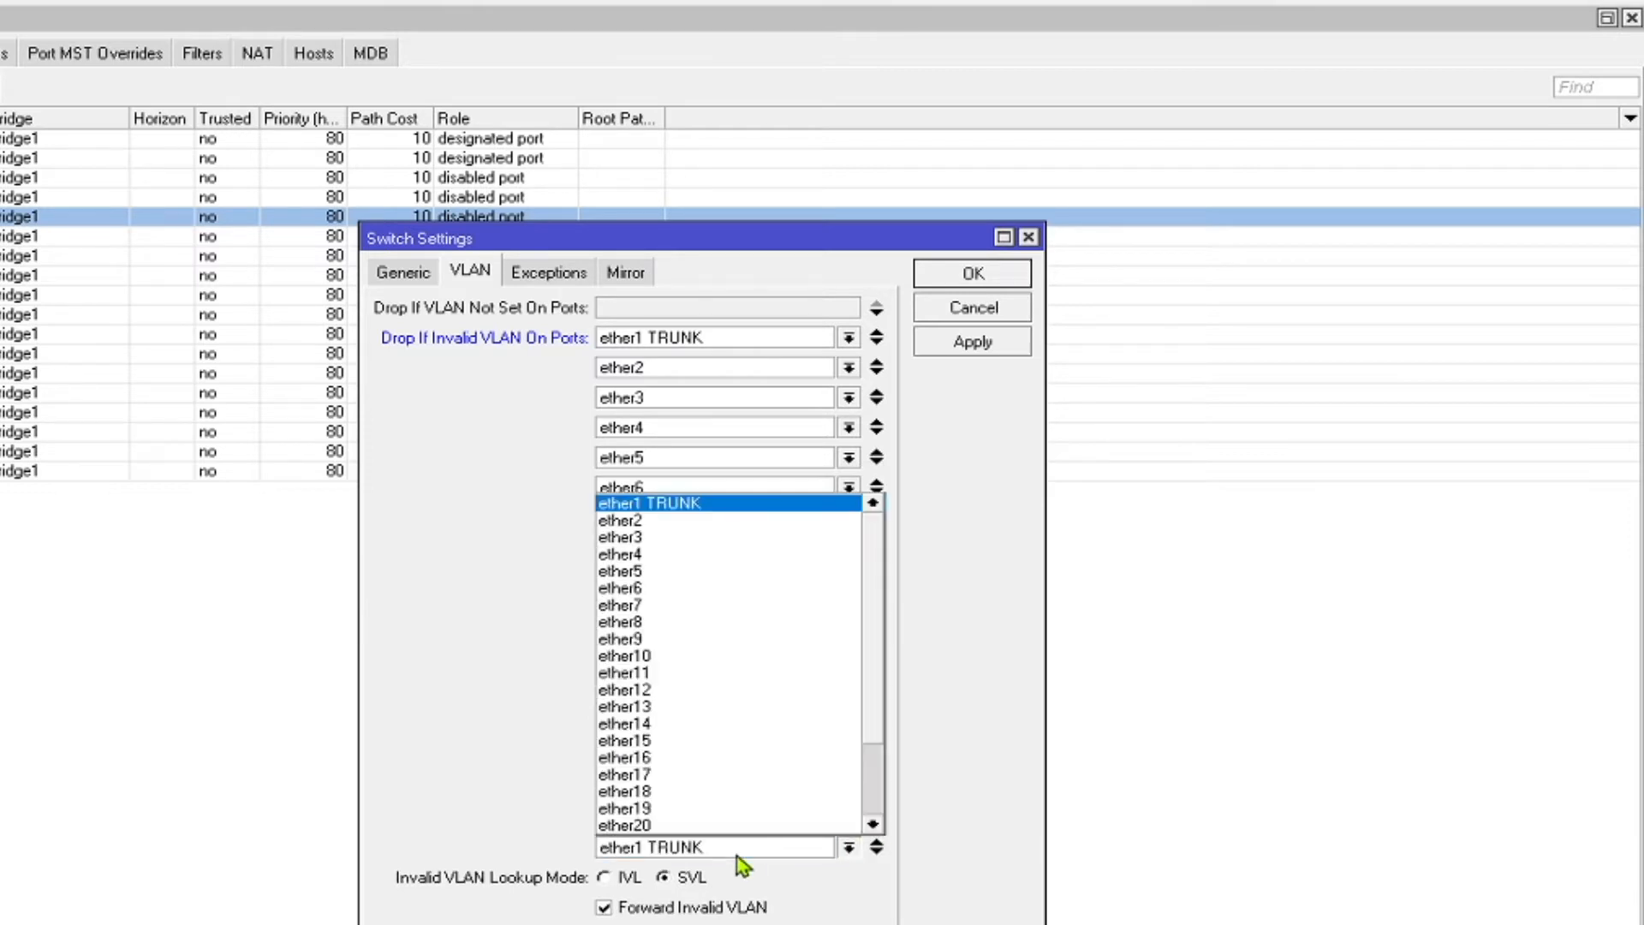
pyautogui.click(723, 789)
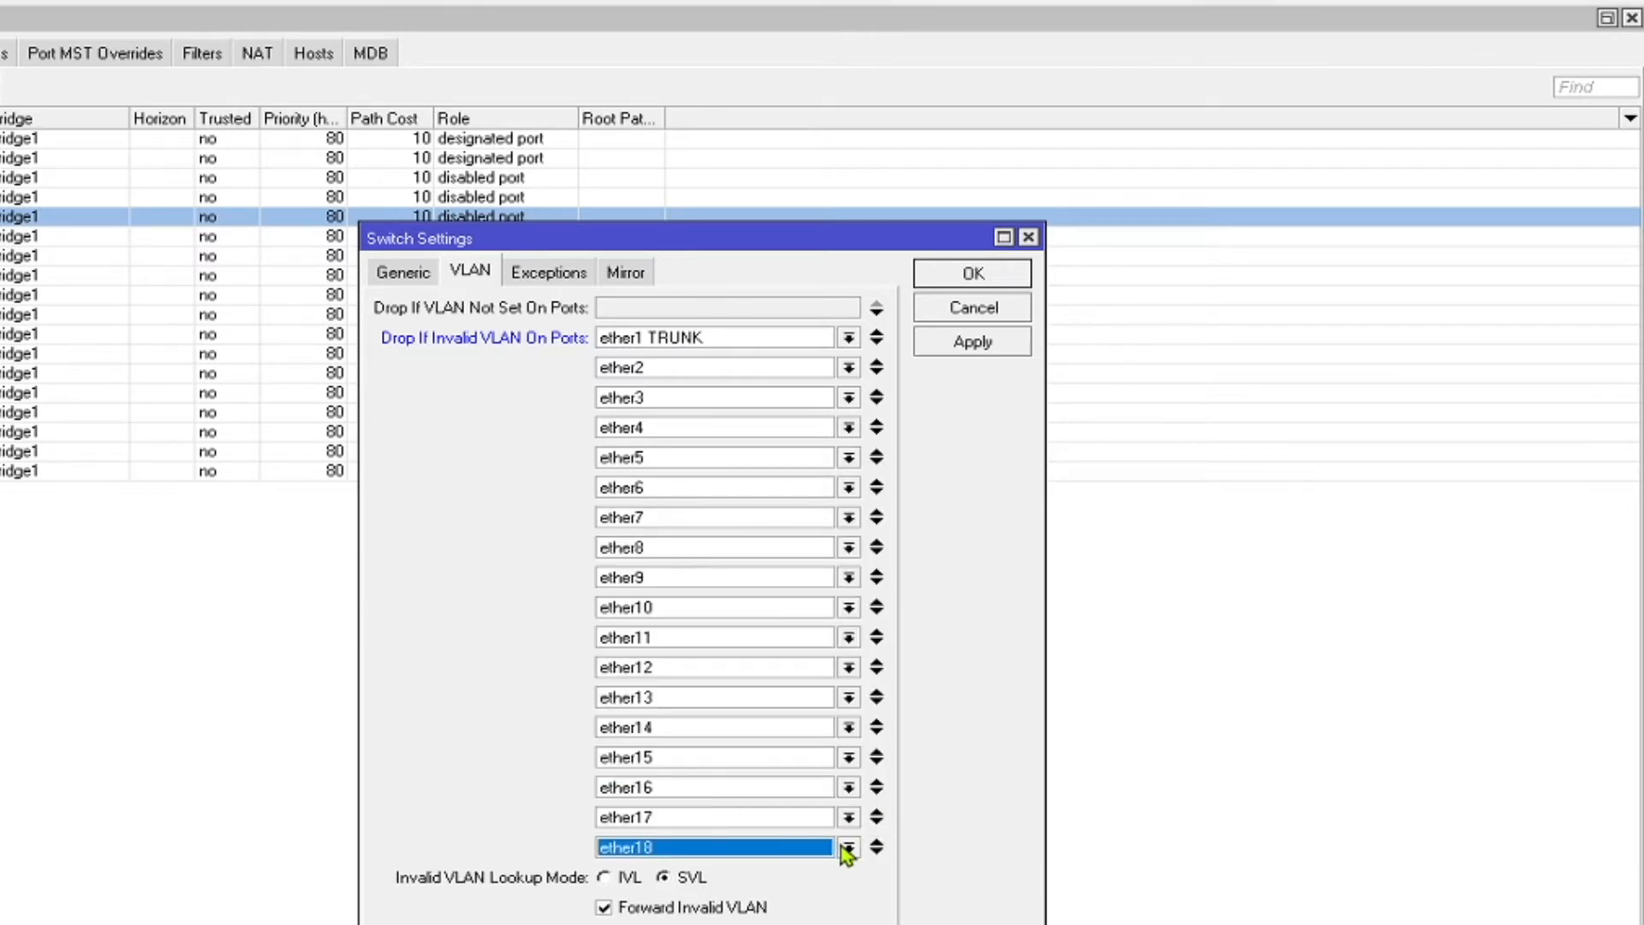
# - Add ether19 and ether20 to the Drop If Invalid VLAN On Ports list
pyautogui.click(876, 847)
pyautogui.click(745, 875)
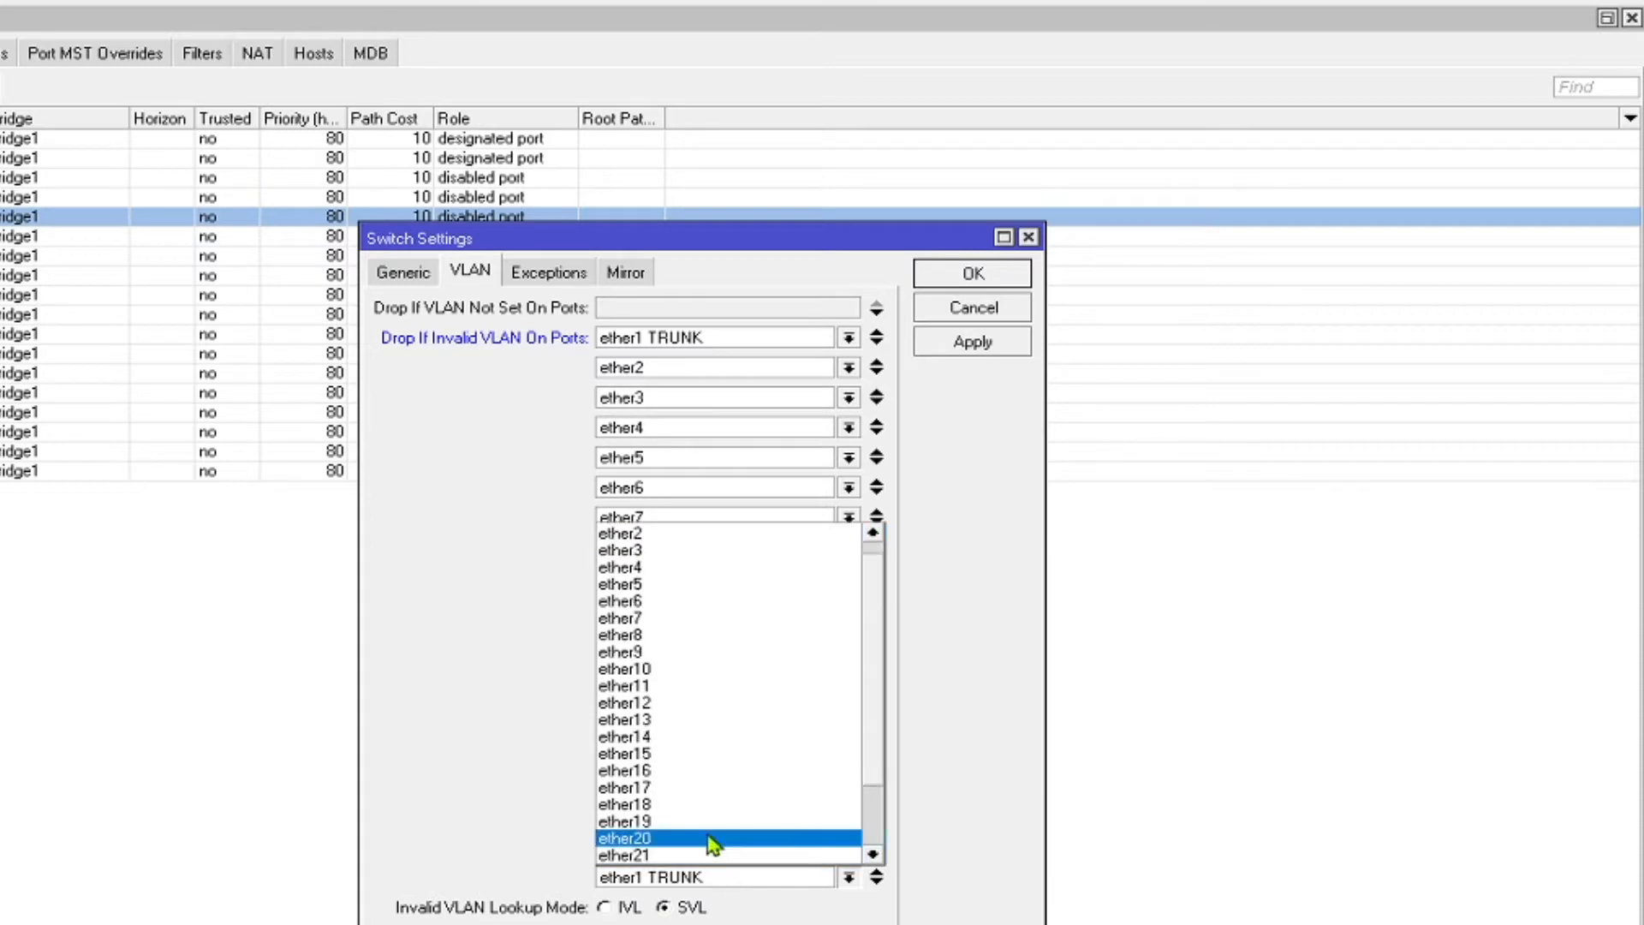
pyautogui.scroll(-2, 709, 859)
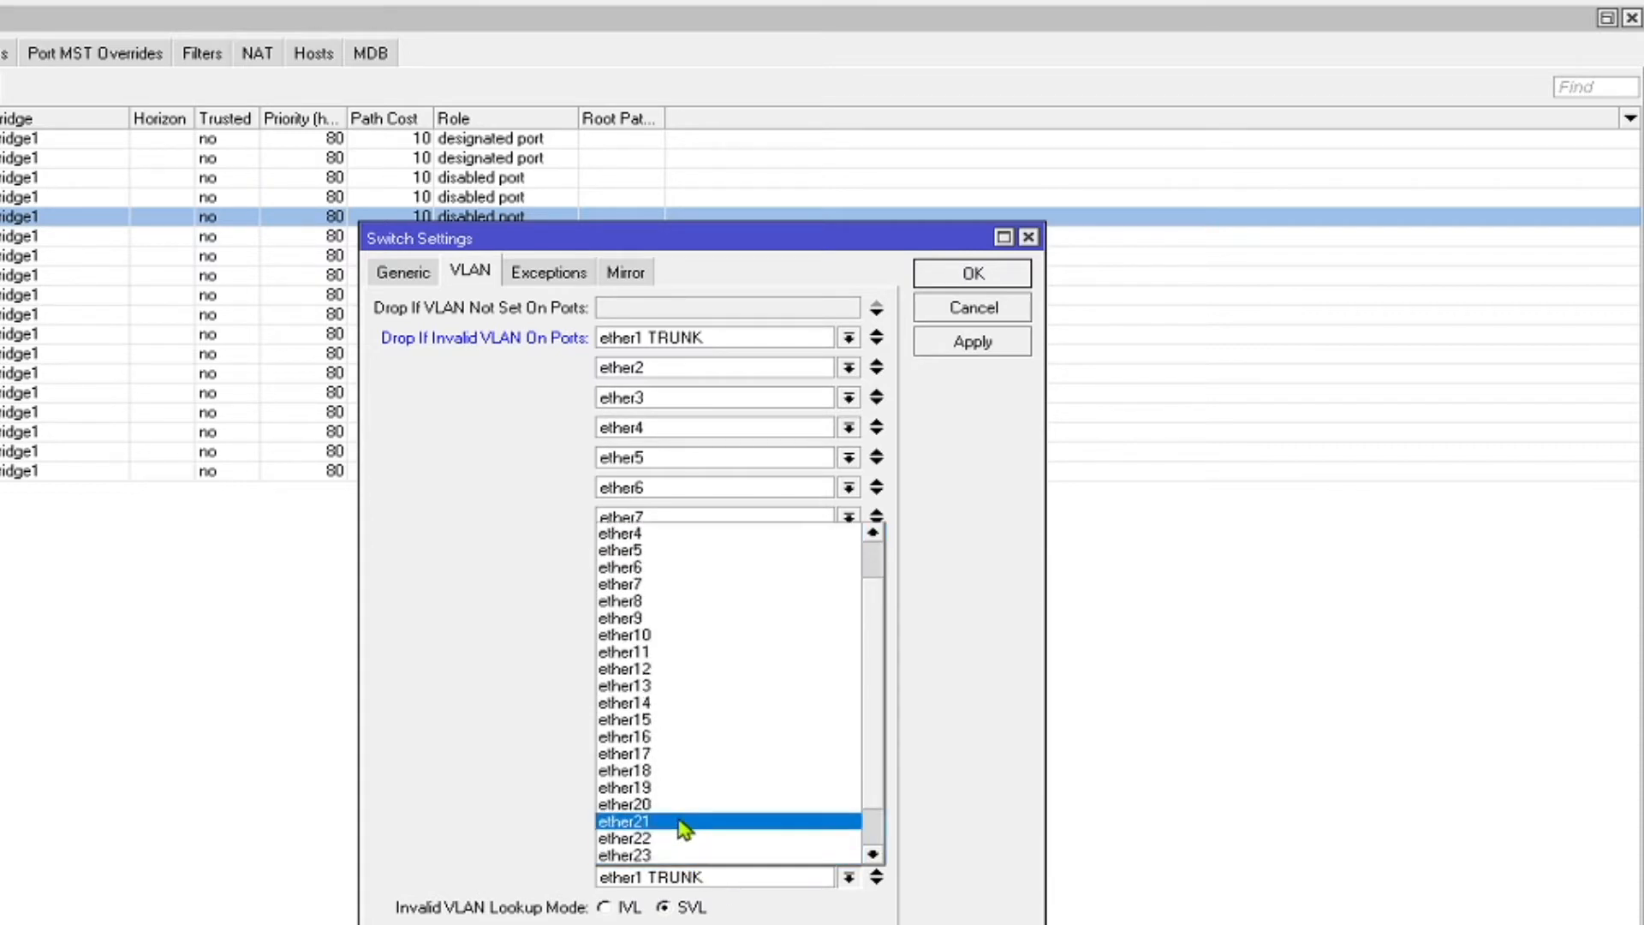
pyautogui.click(719, 800)
pyautogui.click(876, 876)
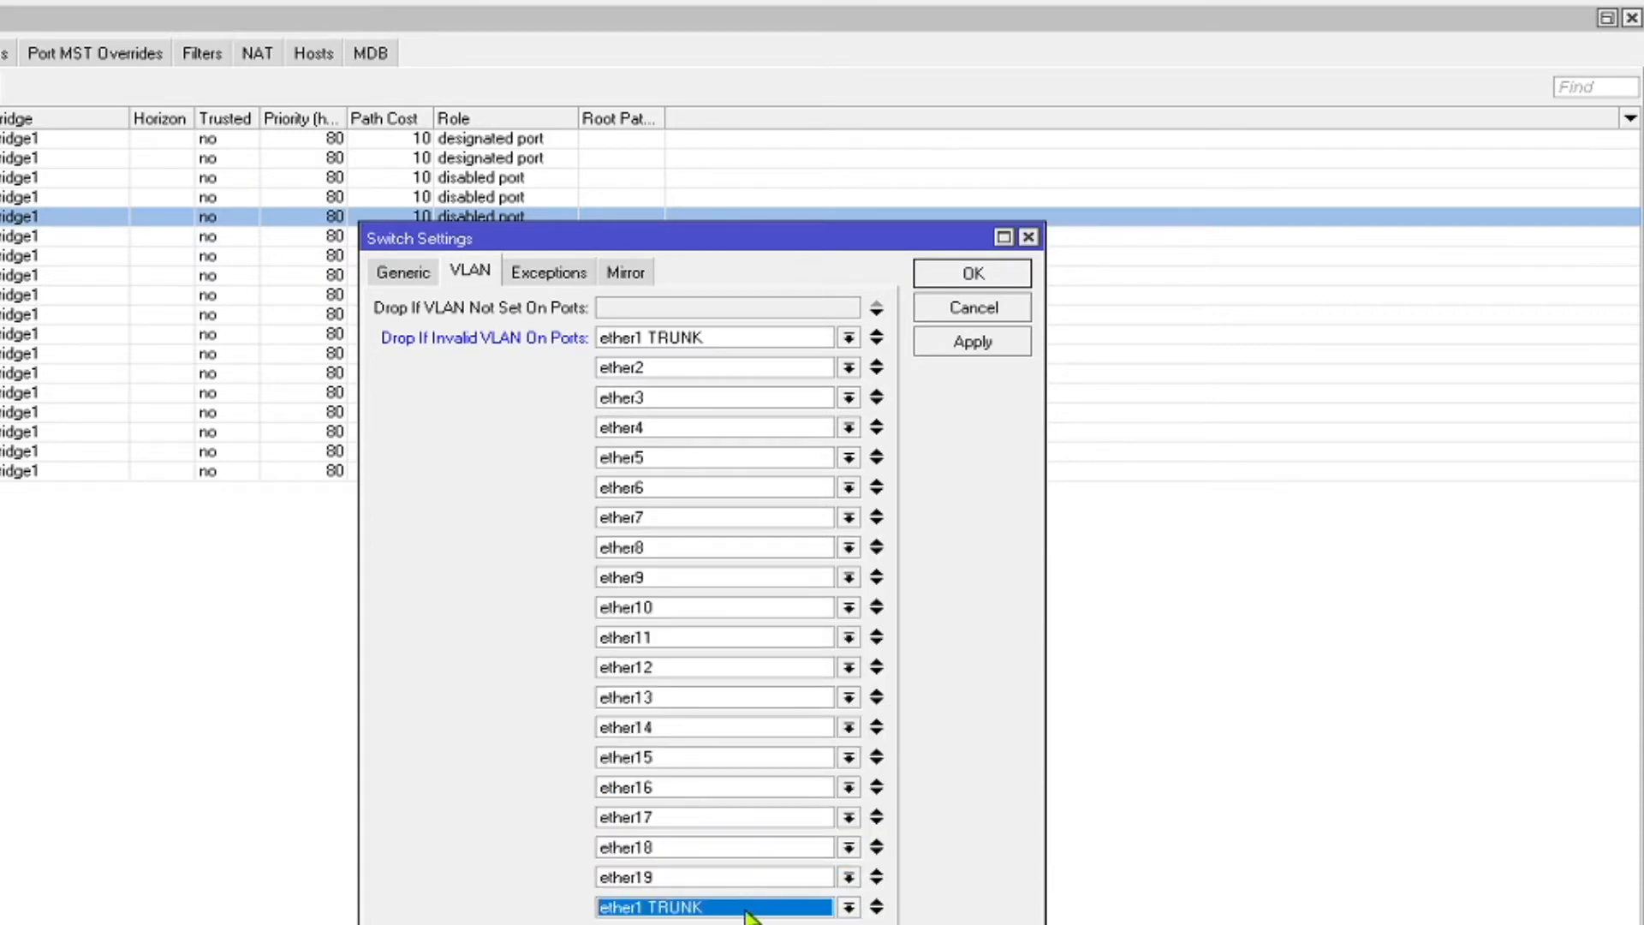
pyautogui.click(747, 915)
pyautogui.click(734, 874)
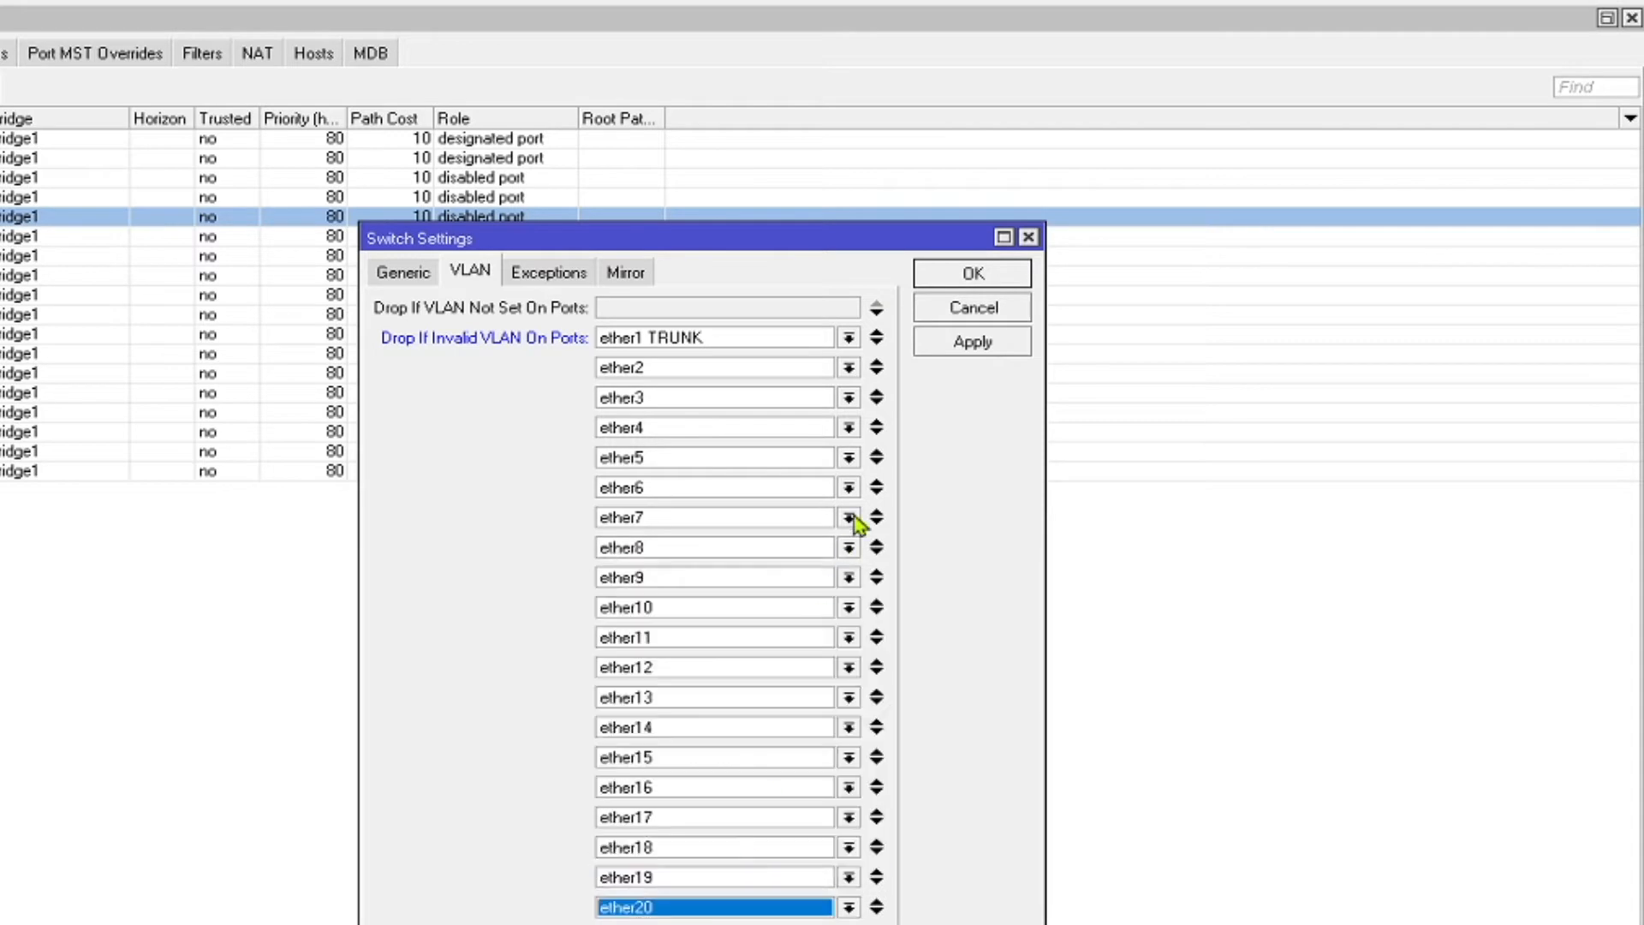
# - Apply the switch's VLAN settings with the completed port list and close the Switch Settings window
pyautogui.click(976, 344)
pyautogui.moveTo(764, 246); pyautogui.dragTo(1012, 31)
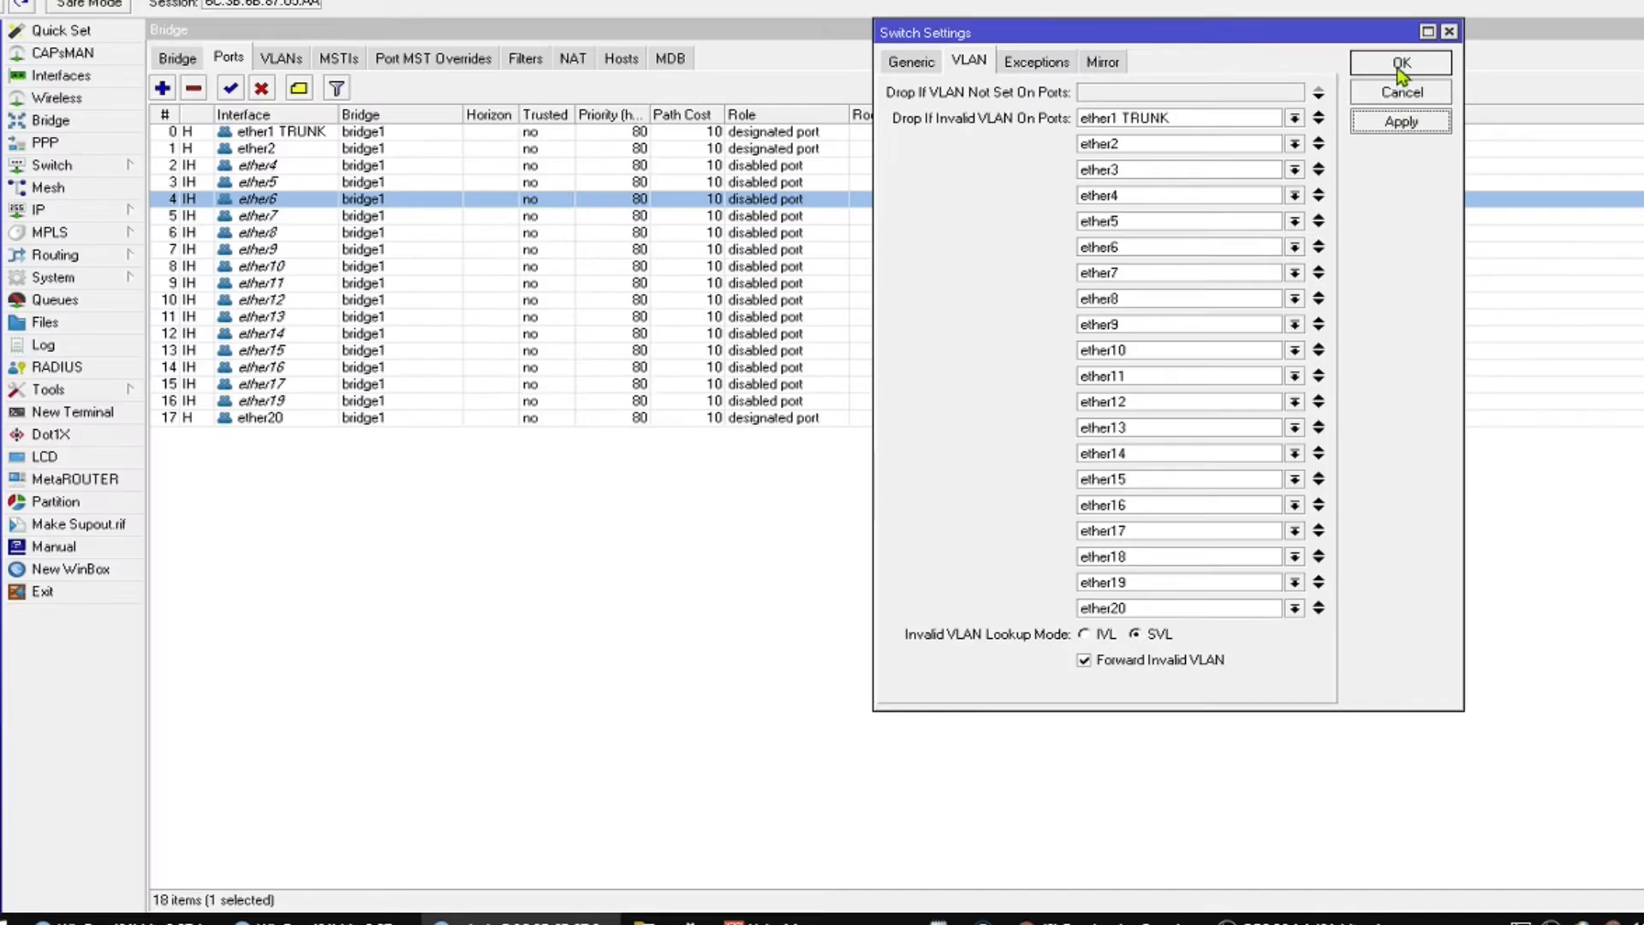
pyautogui.click(1220, 59)
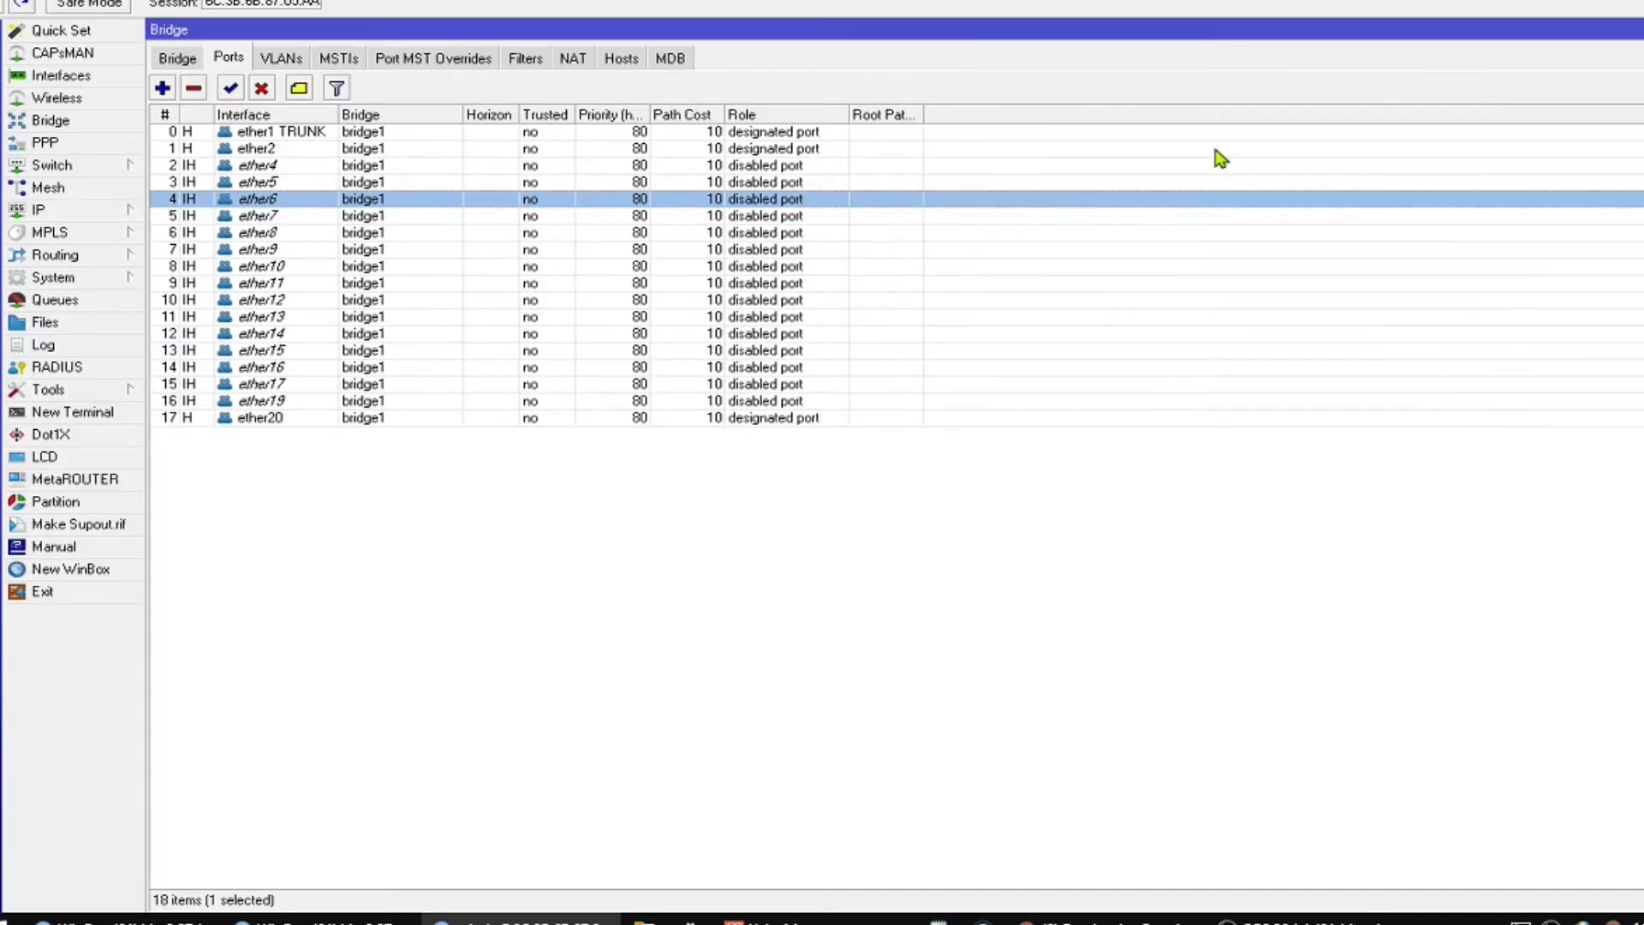
# - Open the VLAN 400 entry from the switch's VLAN table for editing
pyautogui.click(73, 168)
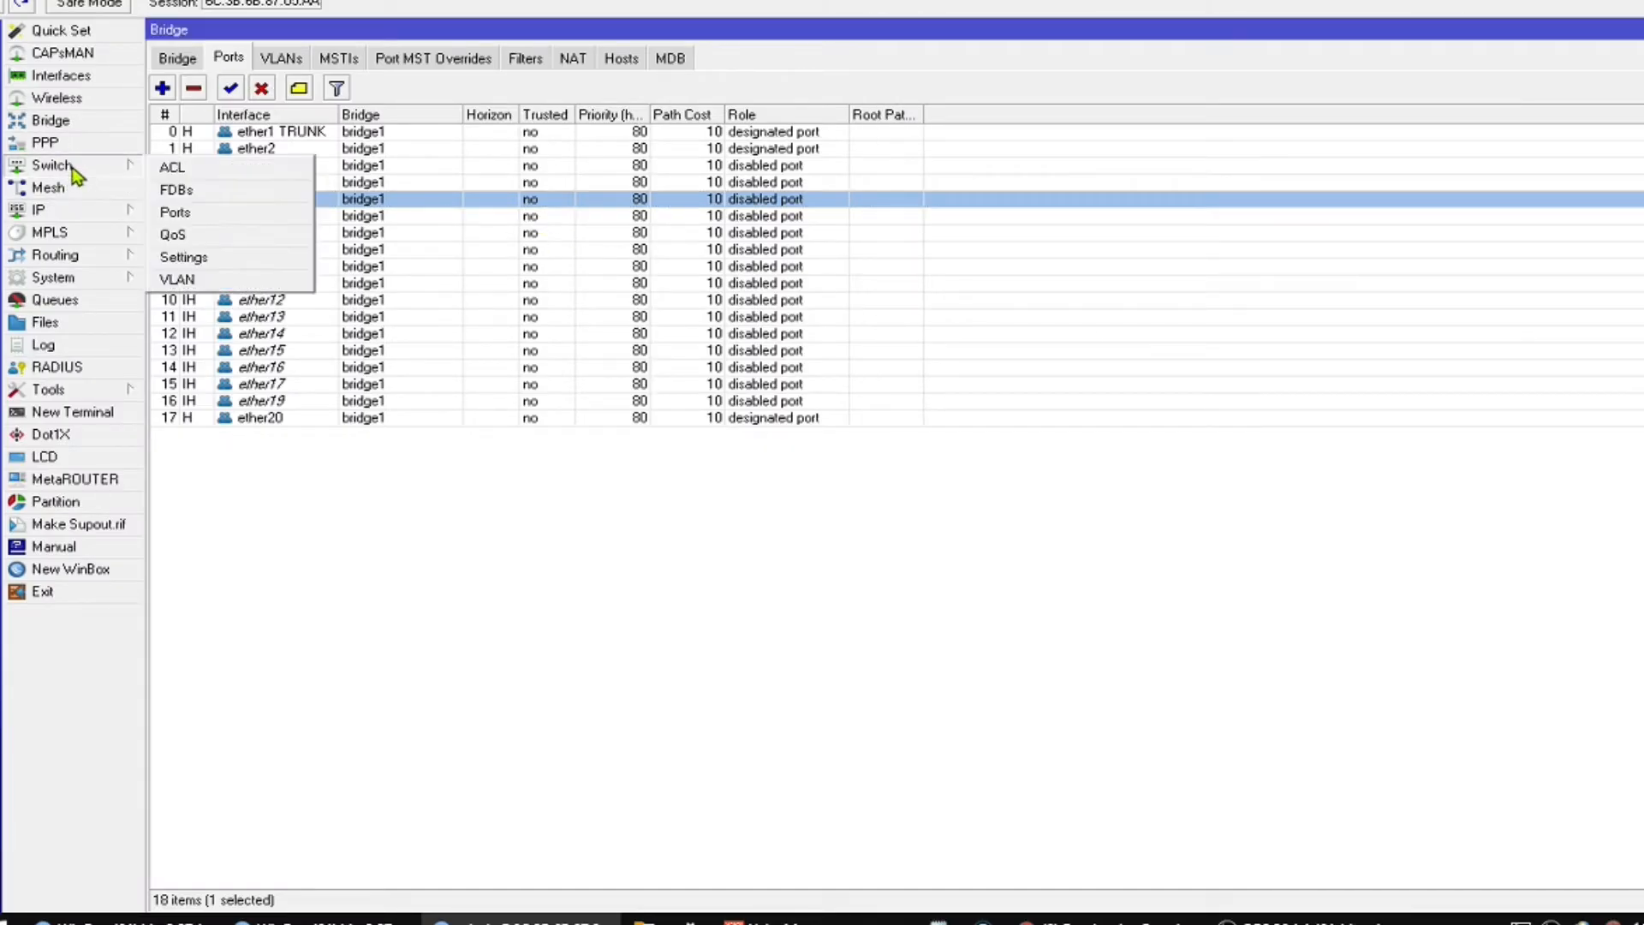
pyautogui.click(195, 266)
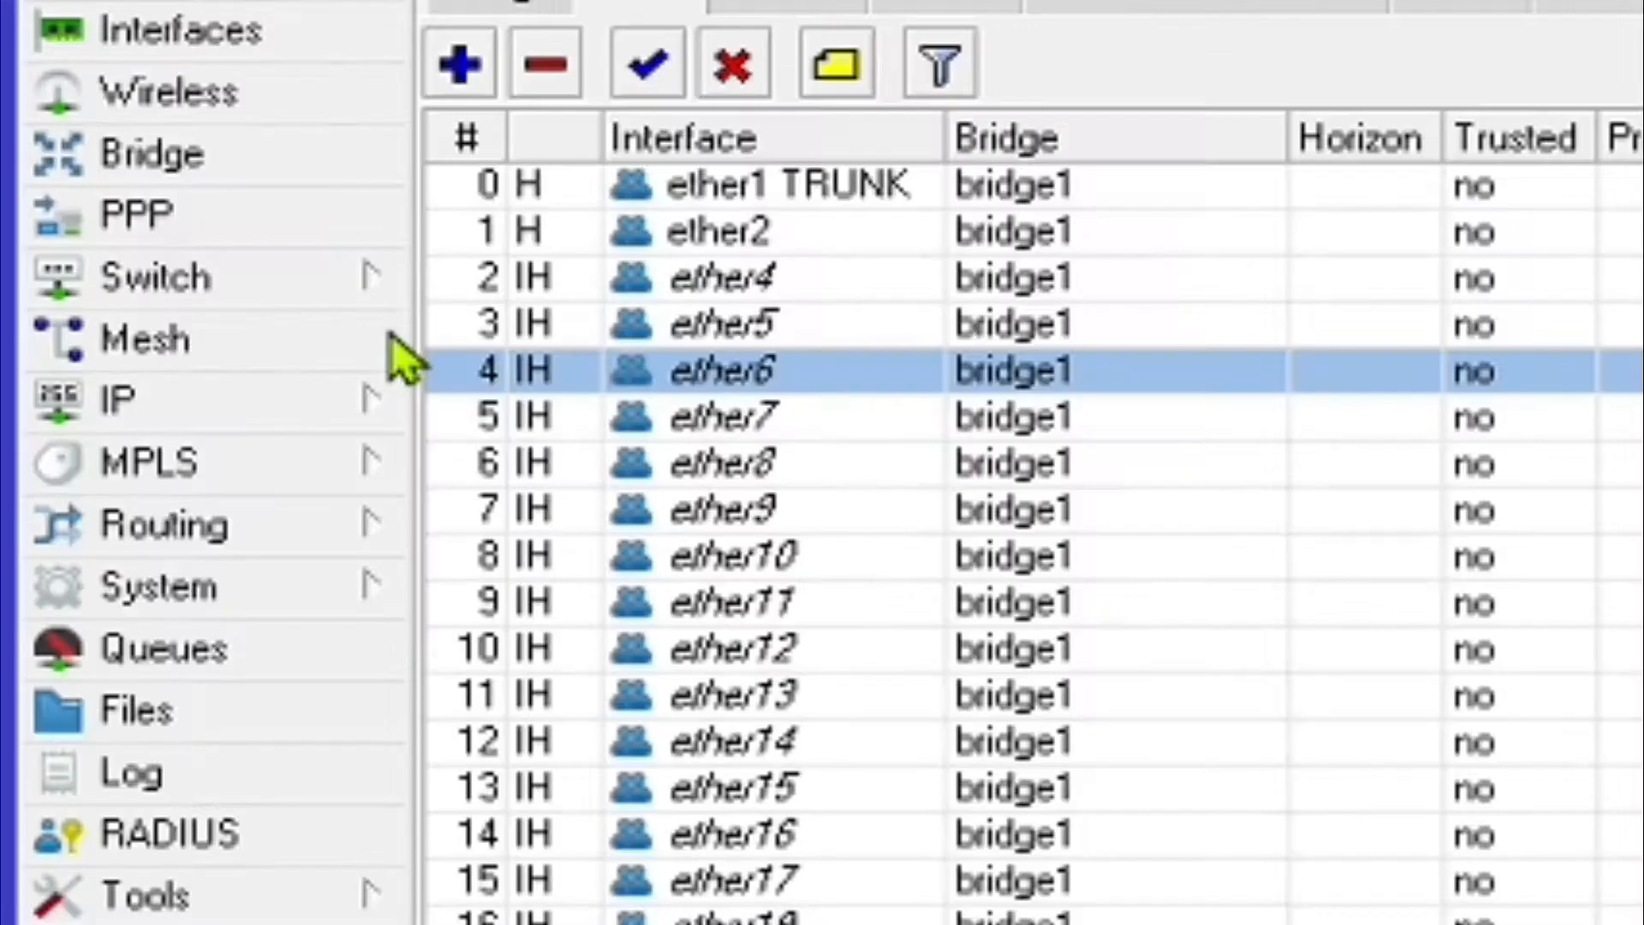
pyautogui.click(78, 167)
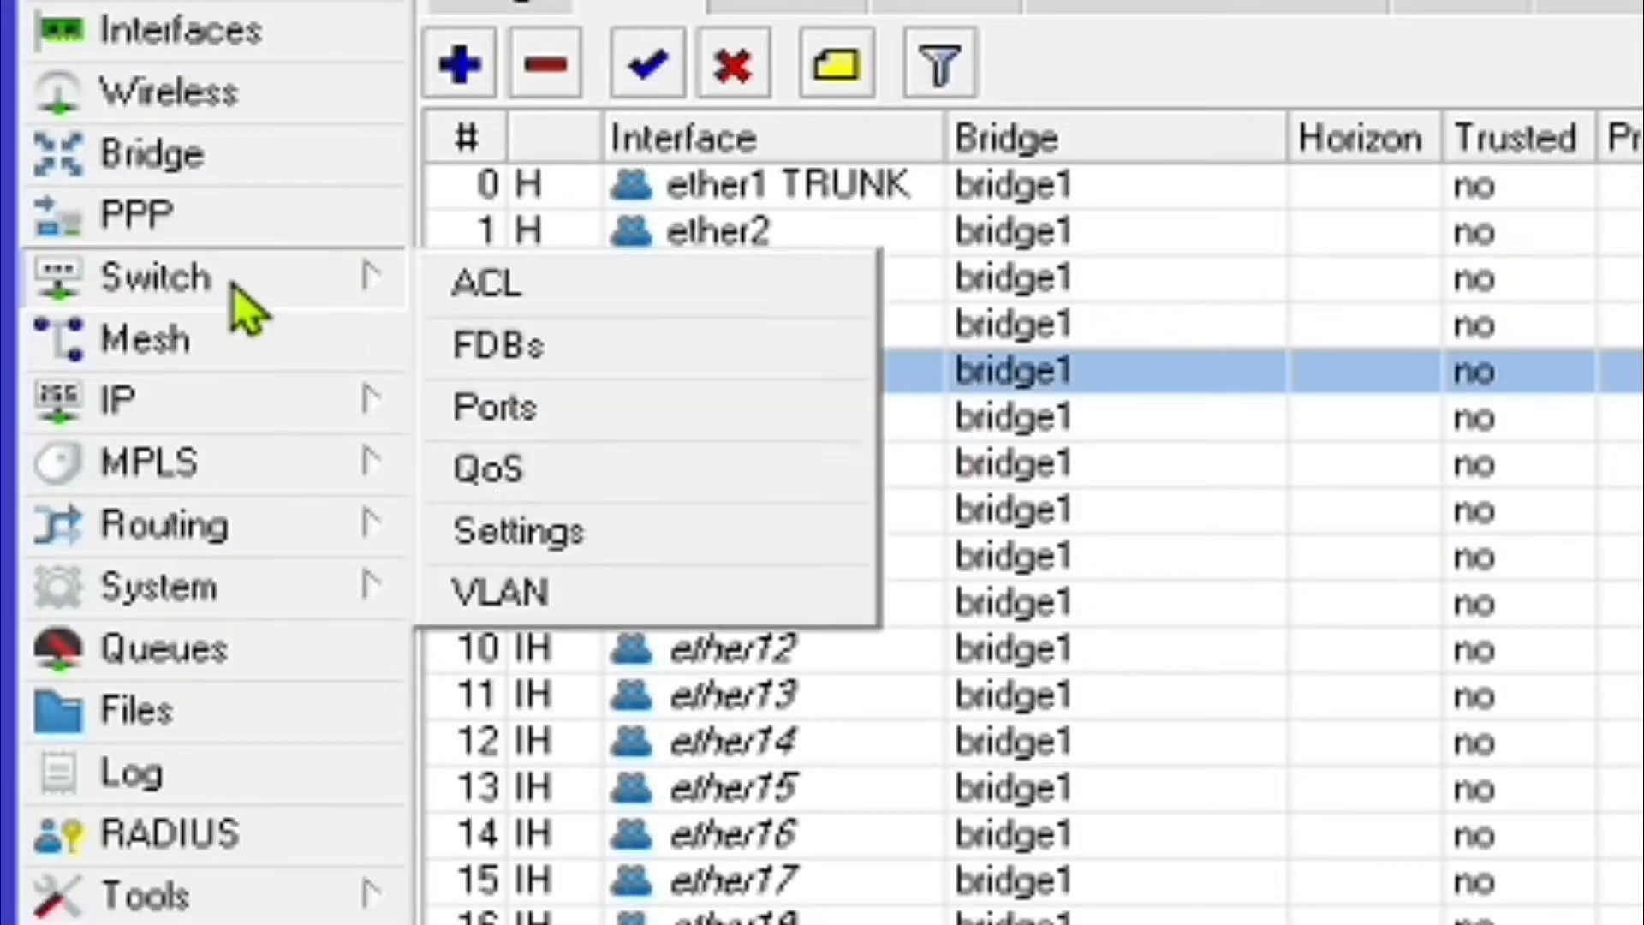
pyautogui.click(480, 595)
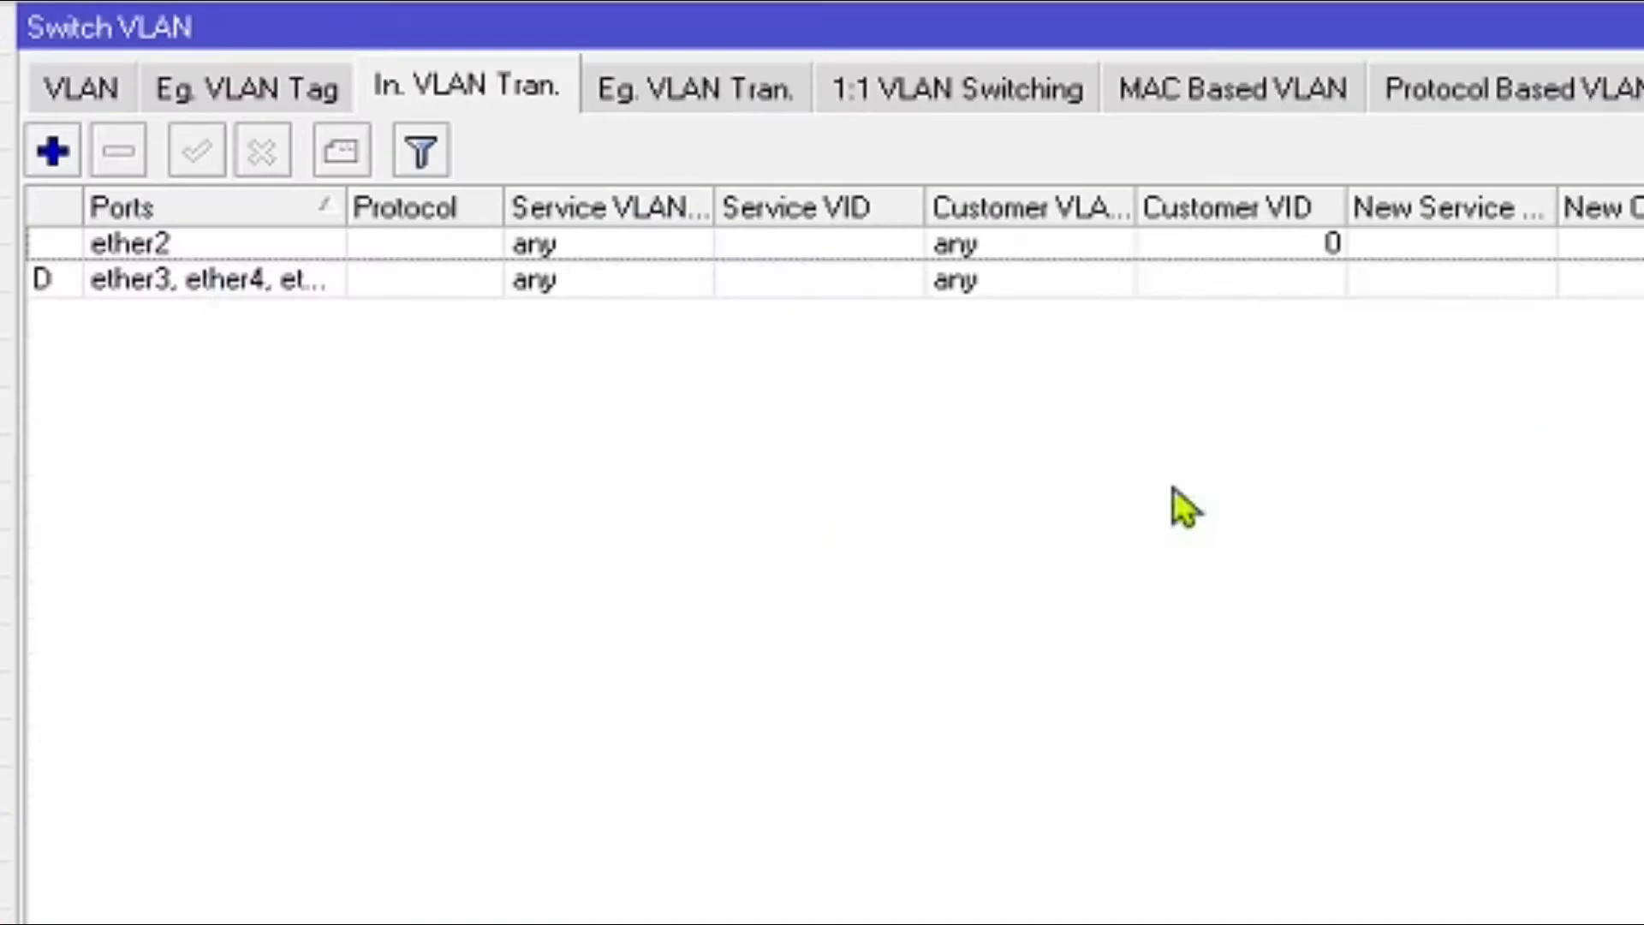
pyautogui.click(84, 100)
pyautogui.doubleClick(253, 246)
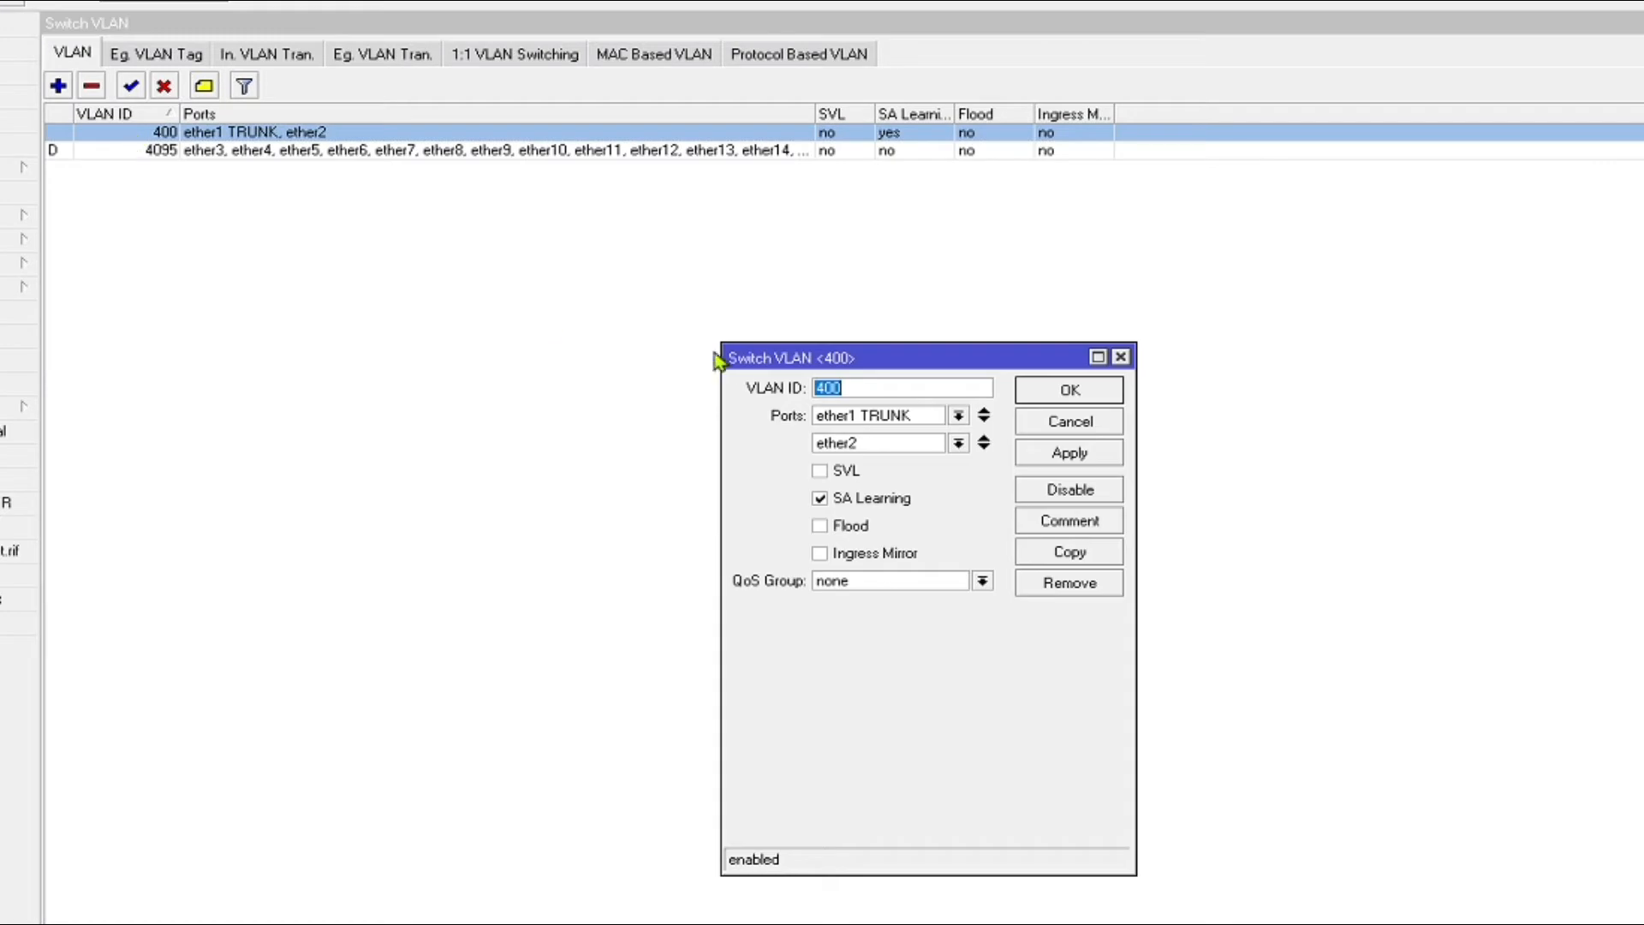
pyautogui.moveTo(837, 356); pyautogui.dragTo(478, 179)
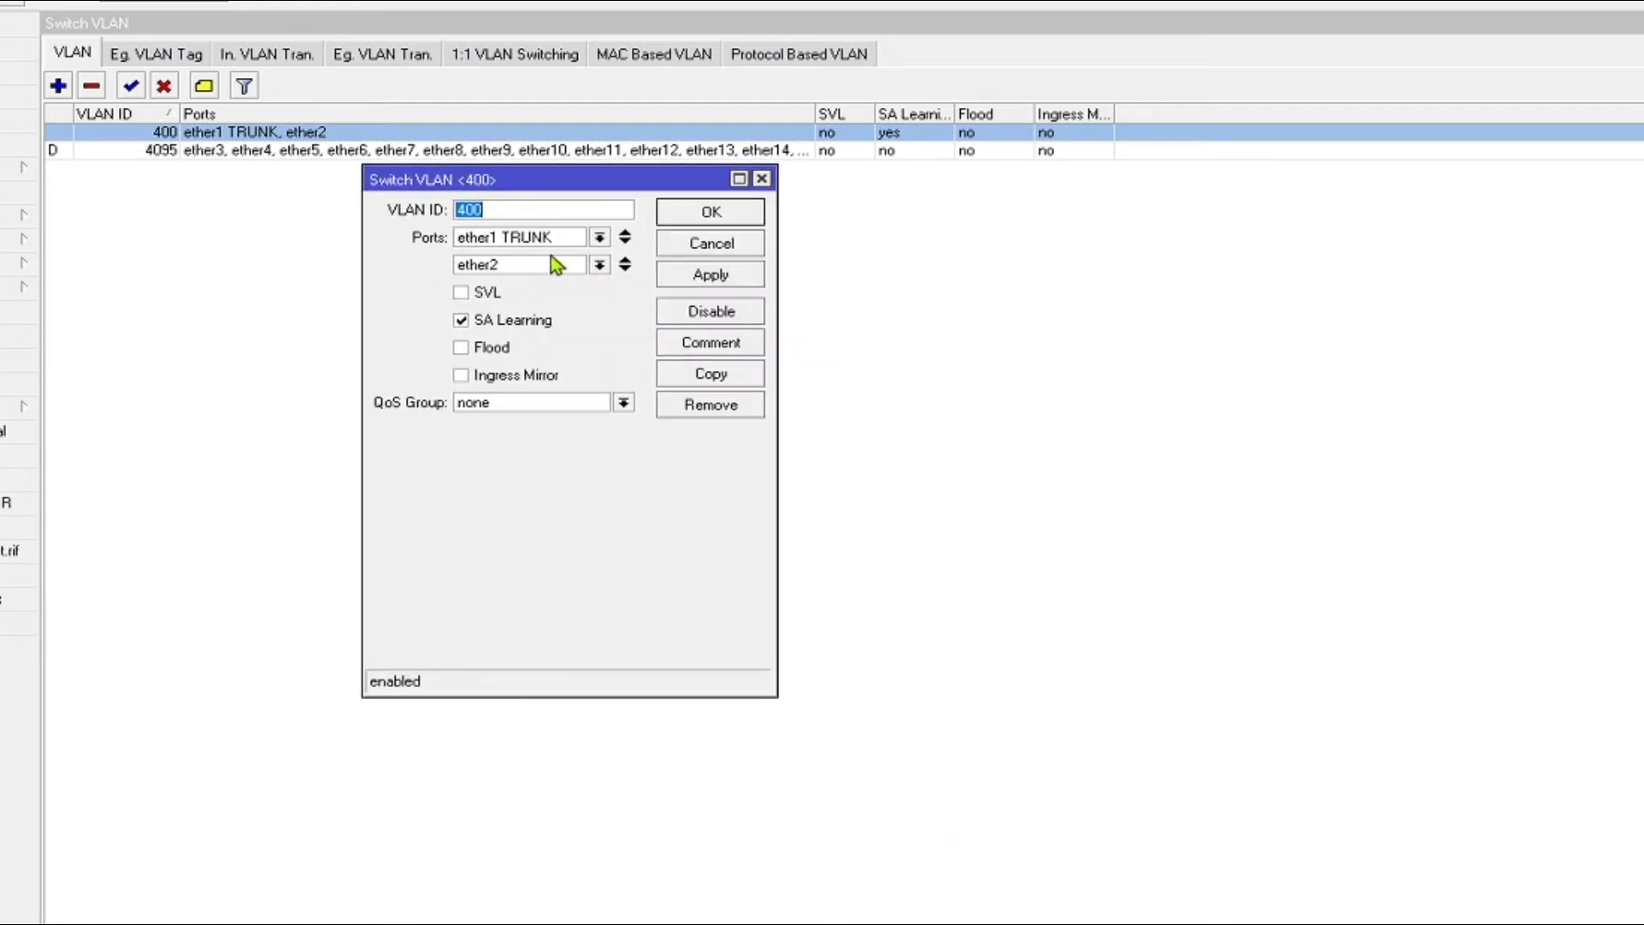
pyautogui.click(515, 206)
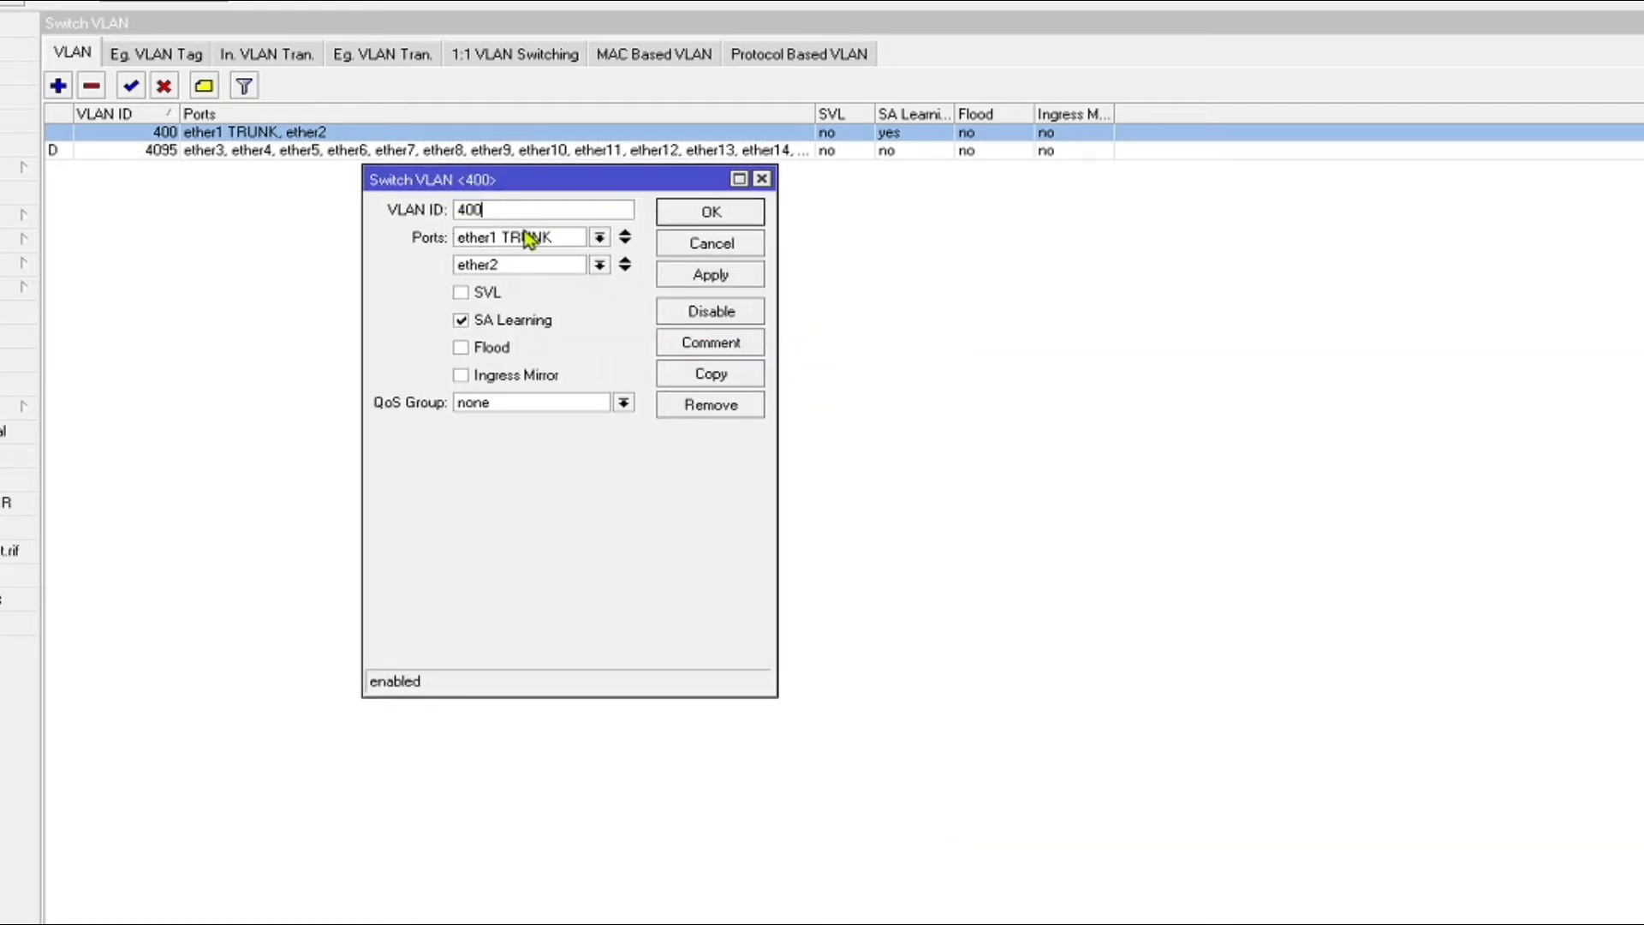
# - Add ether3 and ether4 to the member ports of switch VLAN 400
pyautogui.click(624, 270)
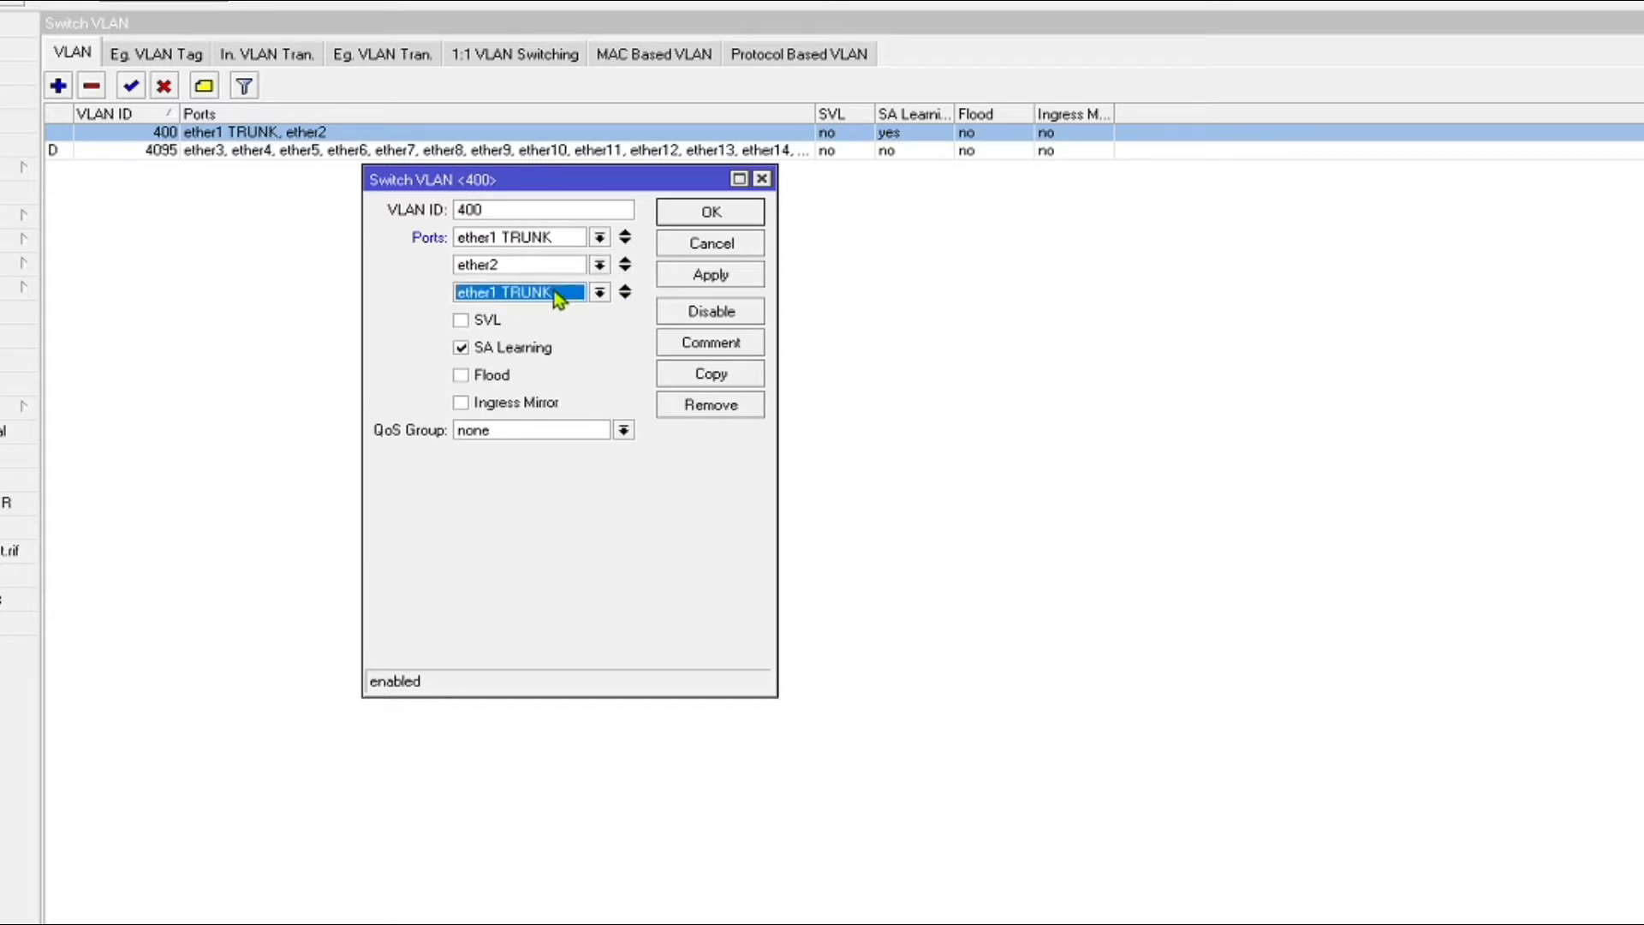
pyautogui.click(555, 293)
pyautogui.click(517, 345)
pyautogui.click(623, 297)
pyautogui.click(543, 318)
pyautogui.click(524, 382)
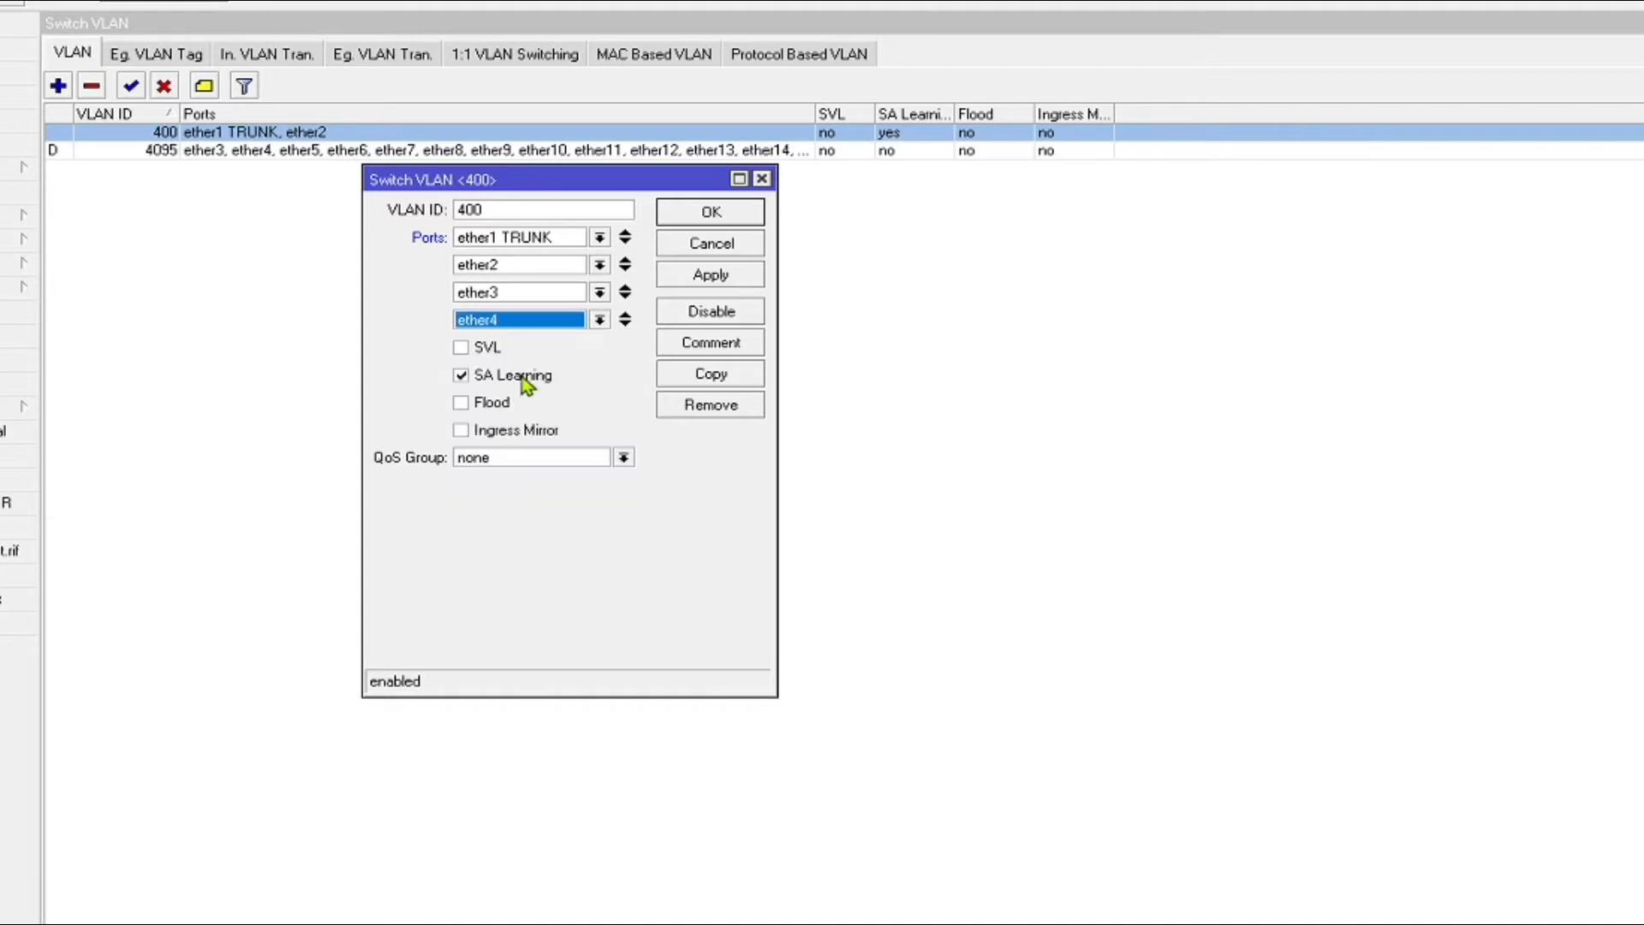
# - Add ether5 and ether6 to the member ports of switch VLAN 400
pyautogui.click(625, 325)
pyautogui.click(555, 353)
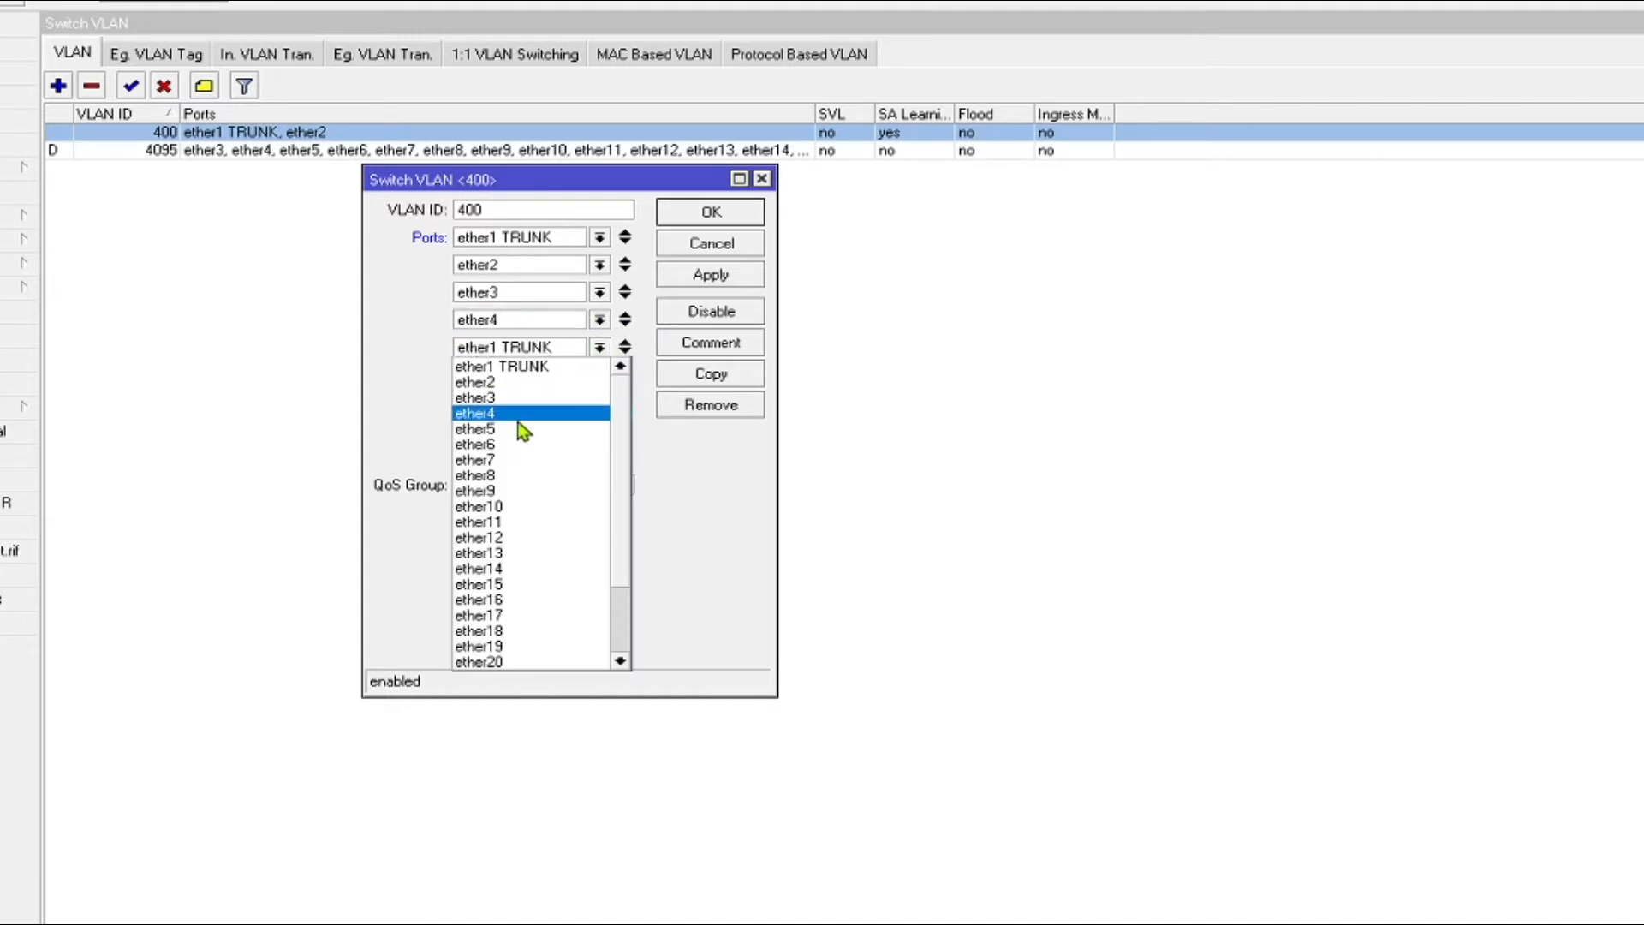
pyautogui.click(558, 413)
pyautogui.click(623, 351)
pyautogui.click(536, 373)
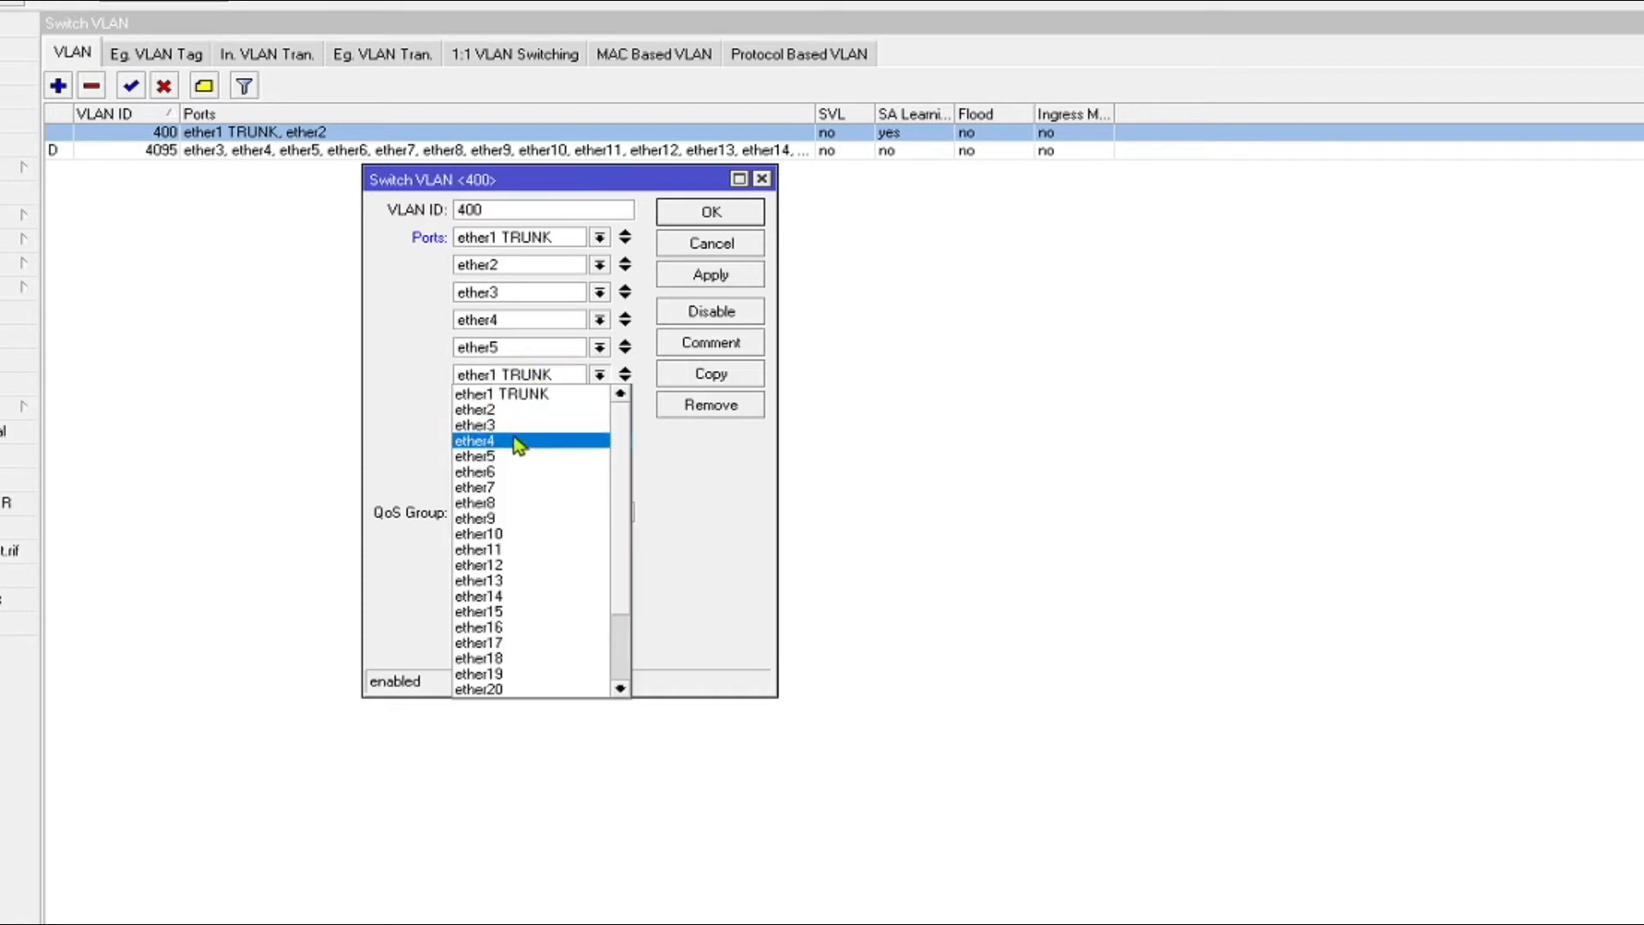
pyautogui.click(506, 470)
# - Add ether7 and ether8 to the member ports of switch VLAN 400
pyautogui.click(625, 382)
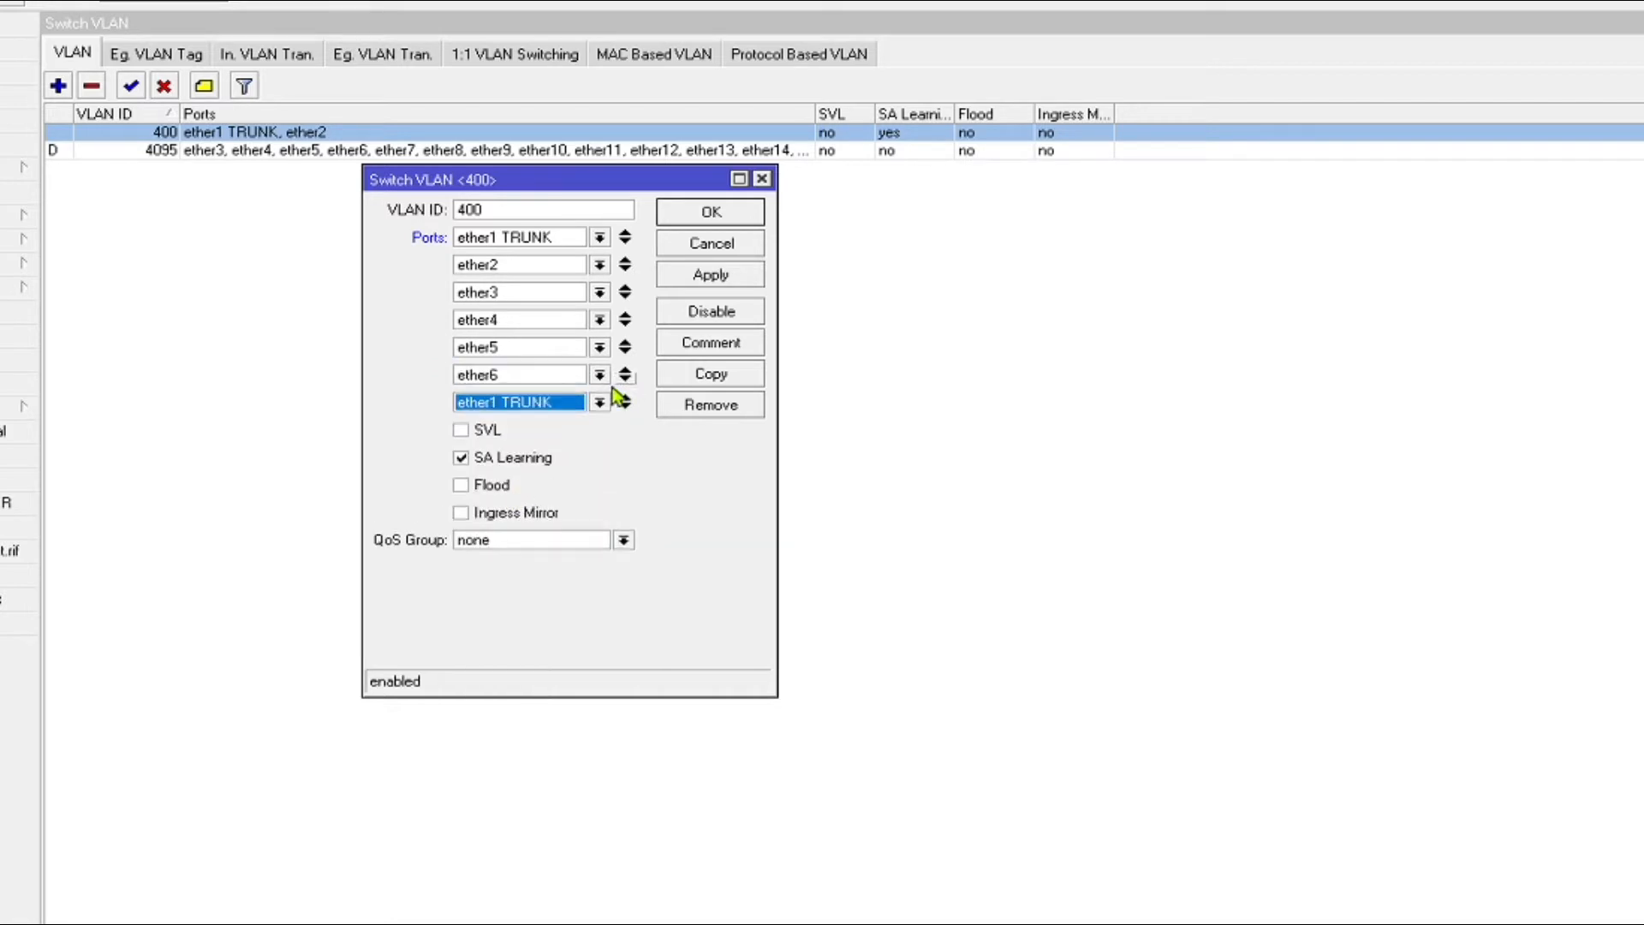
pyautogui.click(560, 402)
pyautogui.click(525, 514)
pyautogui.click(625, 402)
pyautogui.click(553, 430)
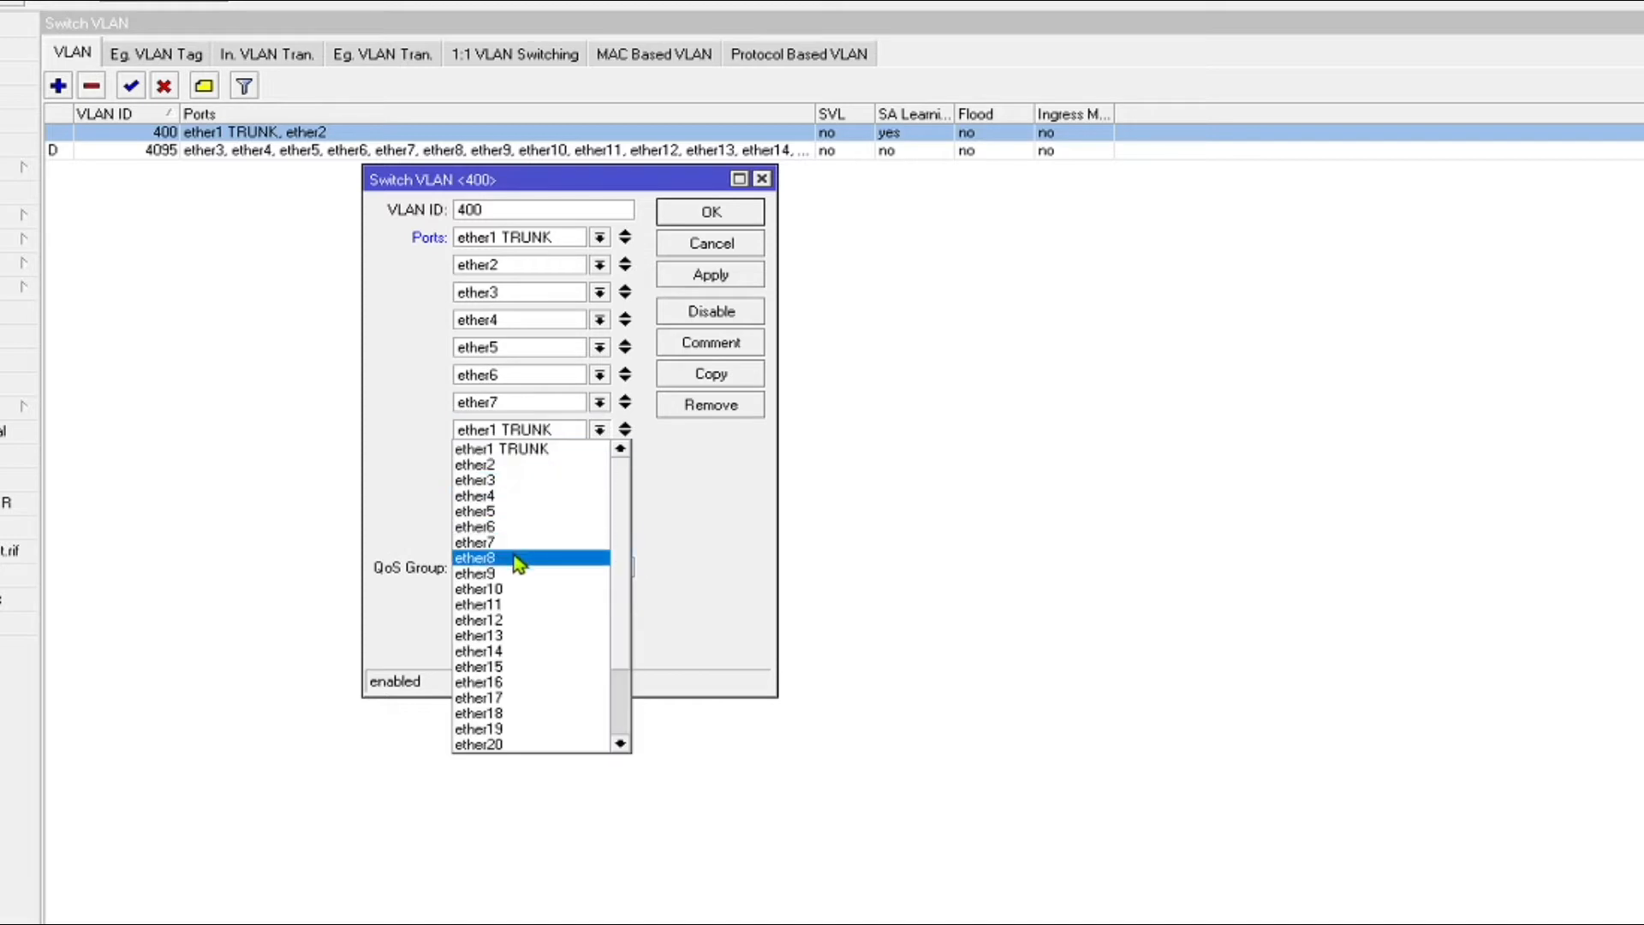
pyautogui.click(524, 559)
# - Add ether9 and ether10 to the member ports of switch VLAN 400 and save the entry
pyautogui.click(625, 433)
pyautogui.click(554, 461)
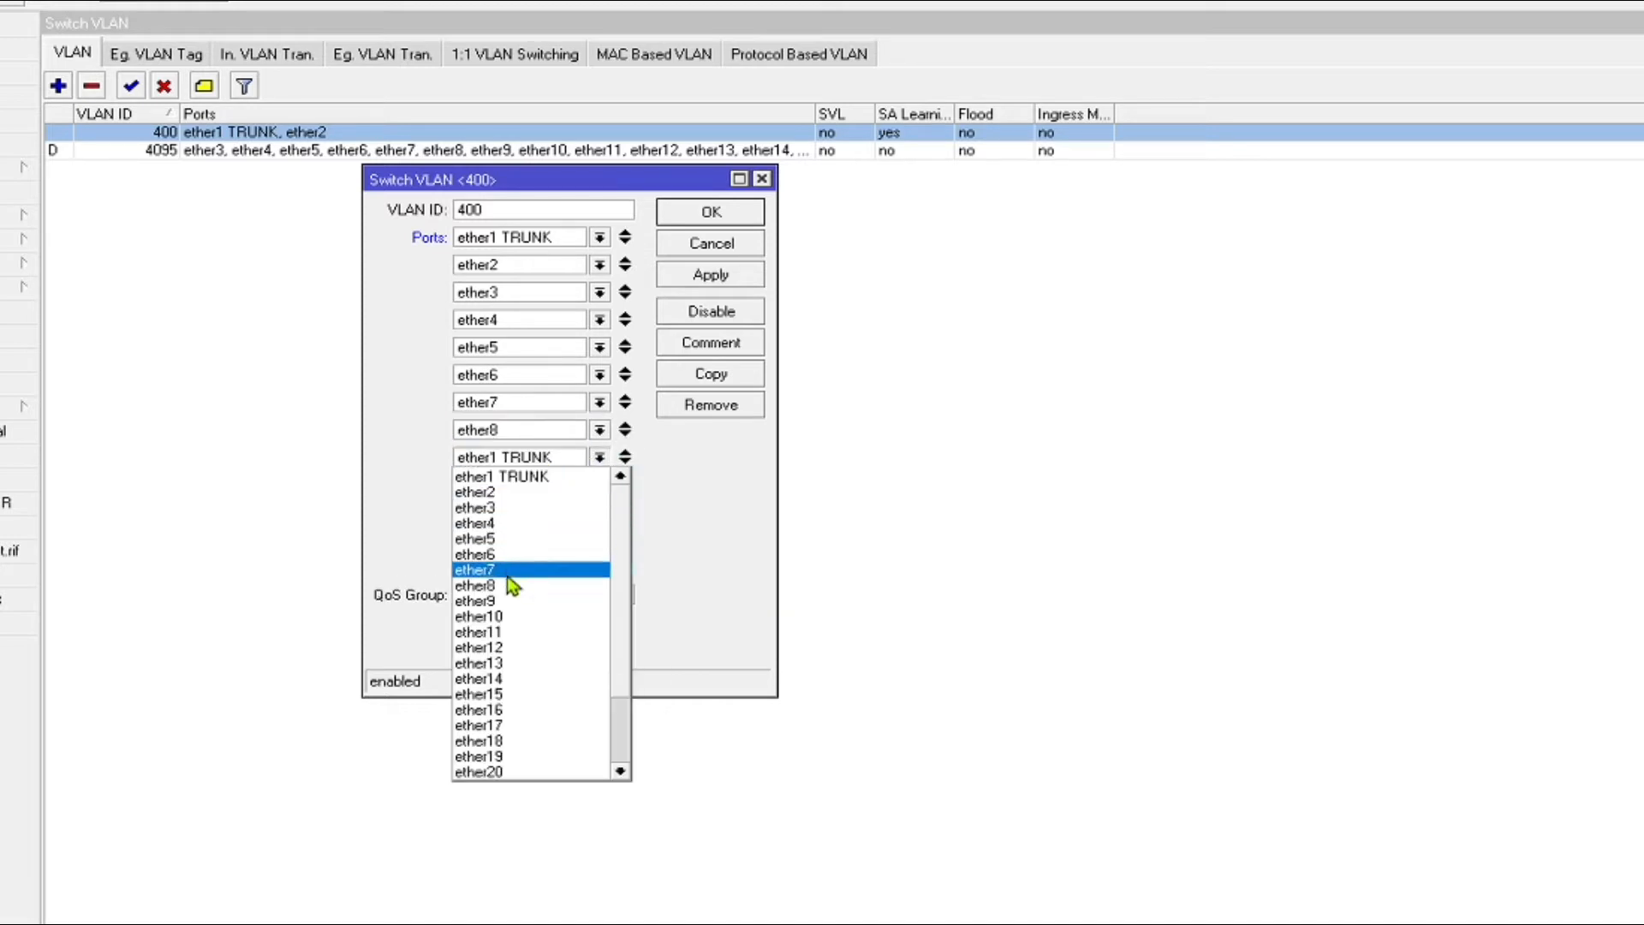
pyautogui.click(513, 598)
pyautogui.click(625, 462)
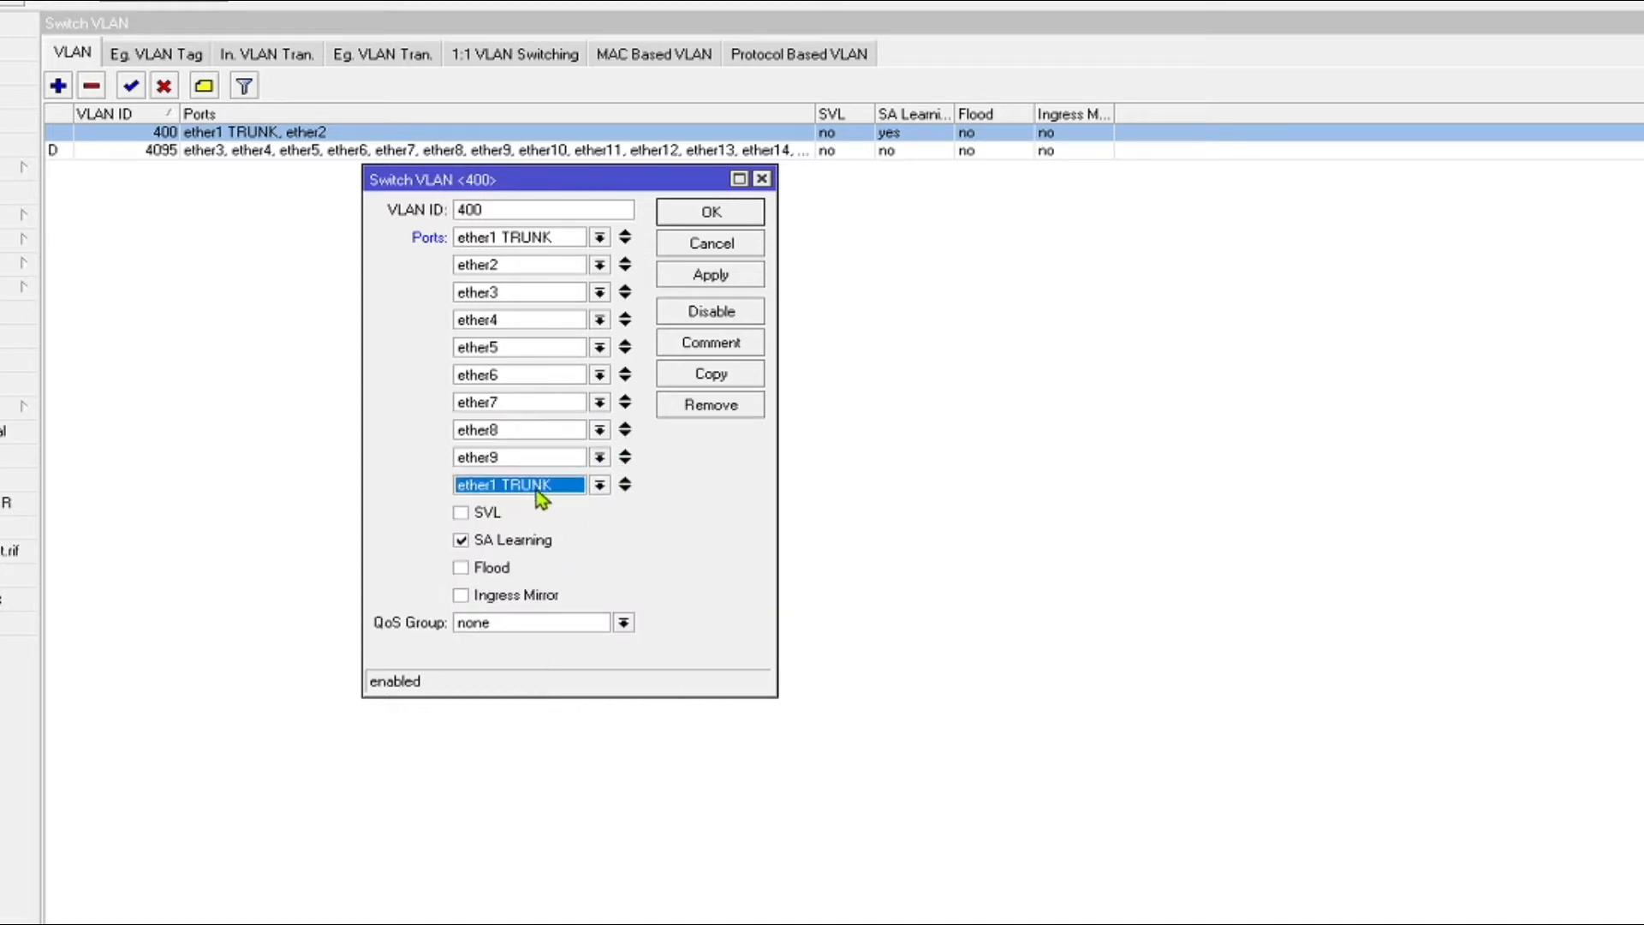
pyautogui.click(548, 486)
pyautogui.click(502, 644)
pyautogui.click(704, 275)
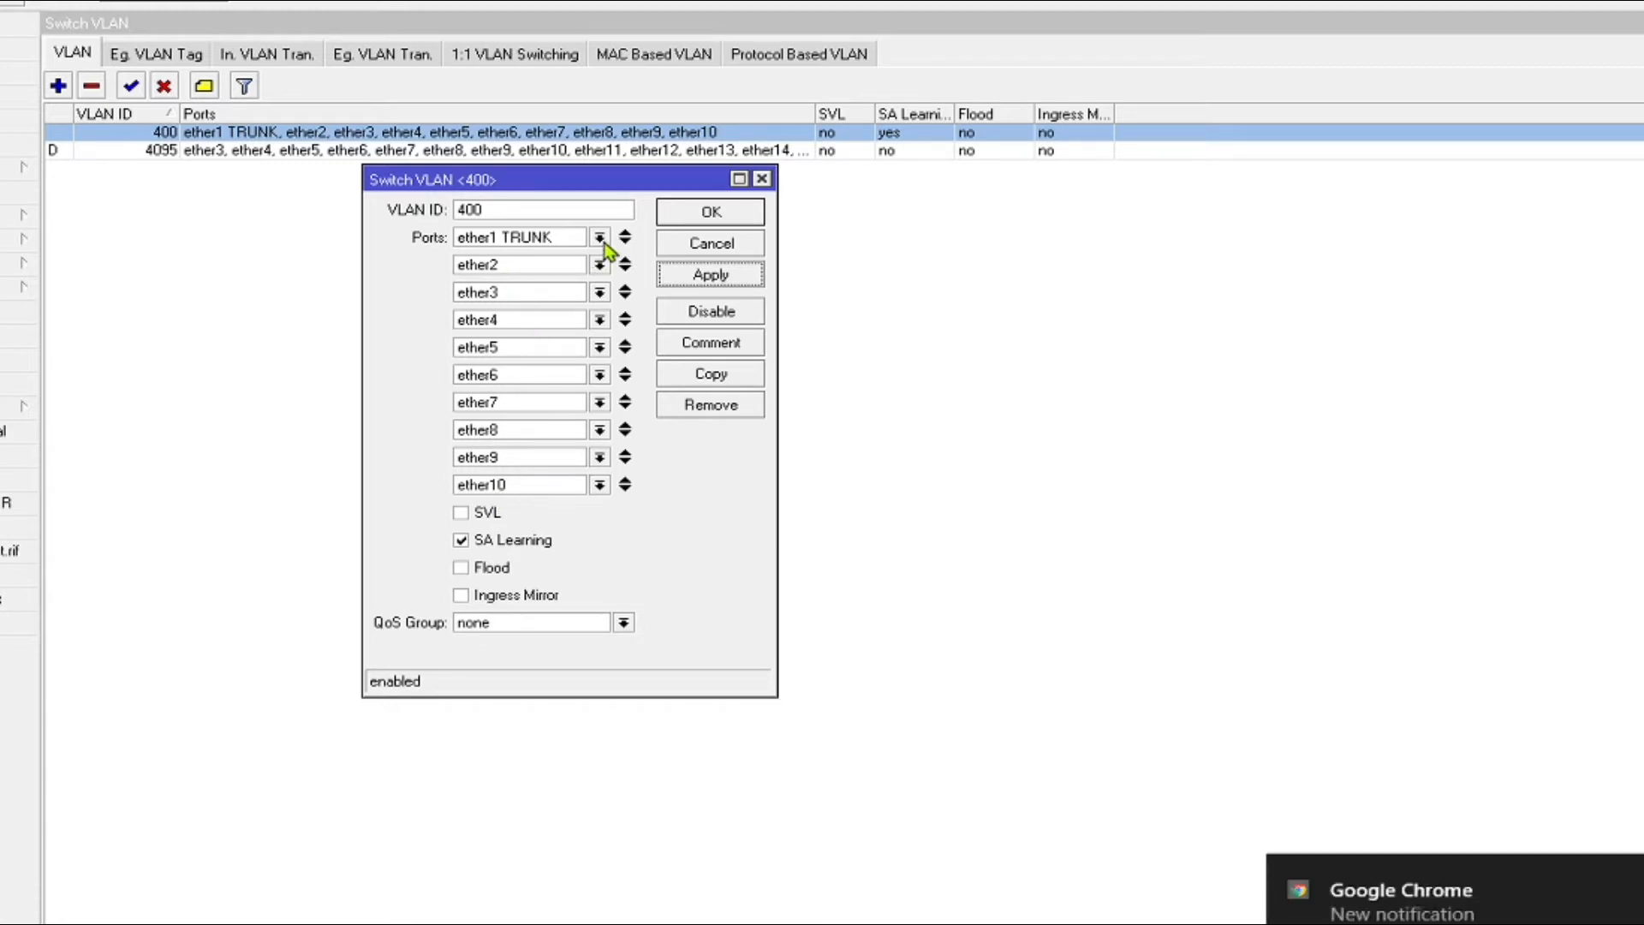
pyautogui.click(710, 212)
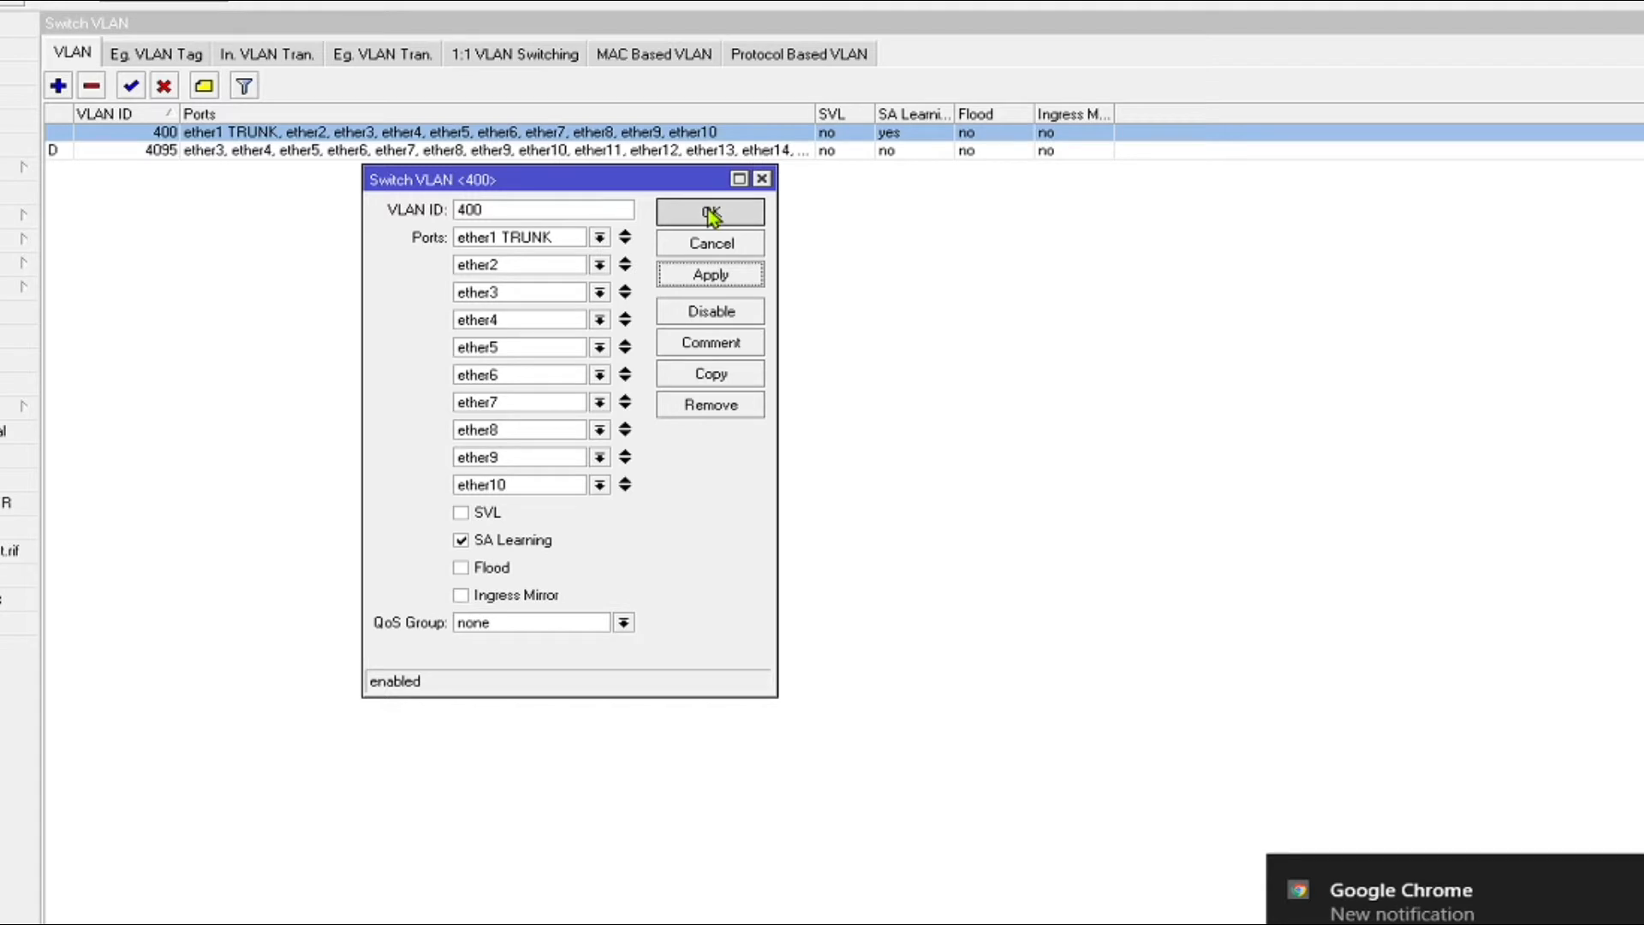
# - Create a new switch VLAN entry with VLAN ID 500 and ether1 TRUNK as its first member port
pyautogui.click(59, 87)
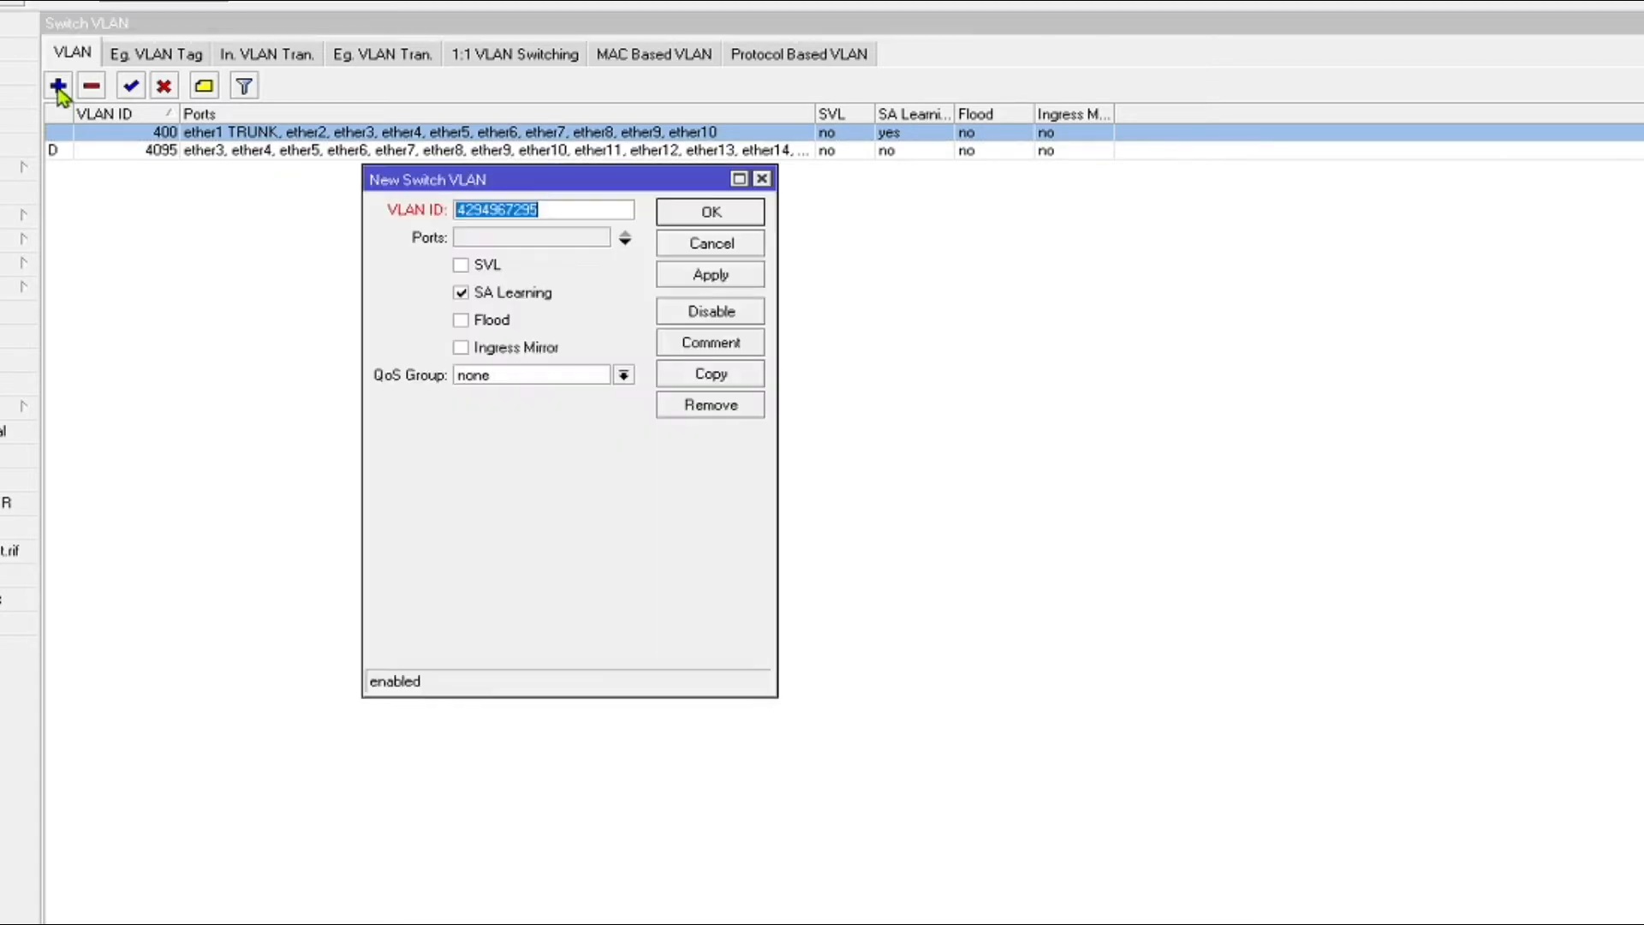
pyautogui.write('500')
pyautogui.click(540, 245)
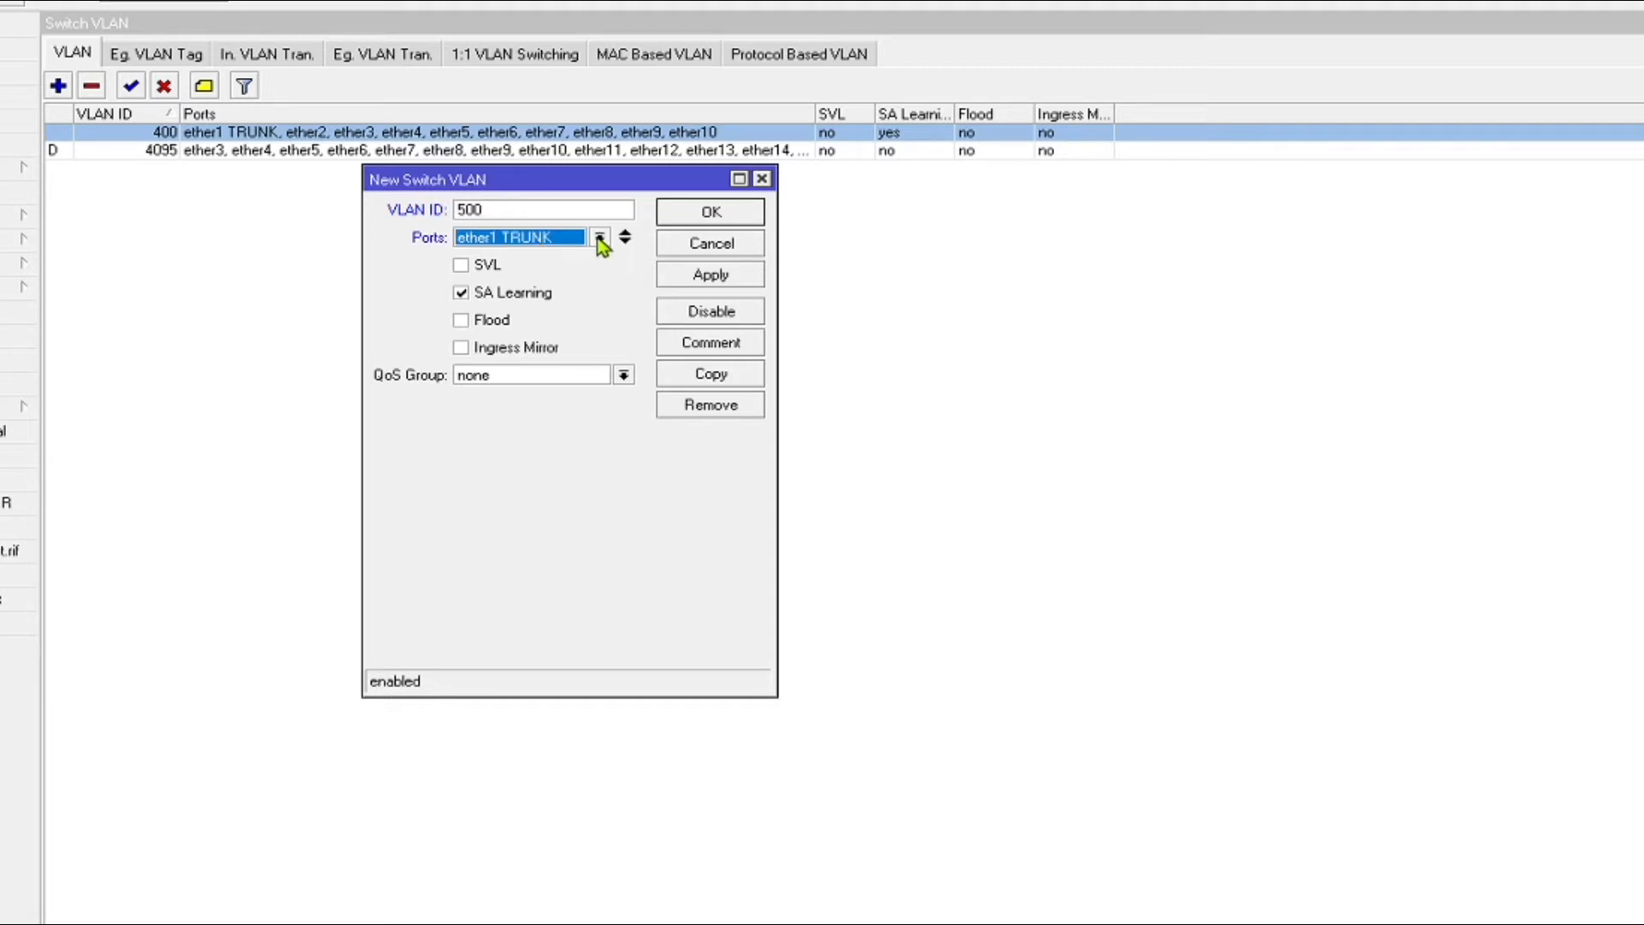
pyautogui.click(601, 239)
pyautogui.click(600, 239)
# - Add ether11 and ether12 to the member ports of the new switch VLAN 500
pyautogui.click(625, 243)
pyautogui.click(601, 265)
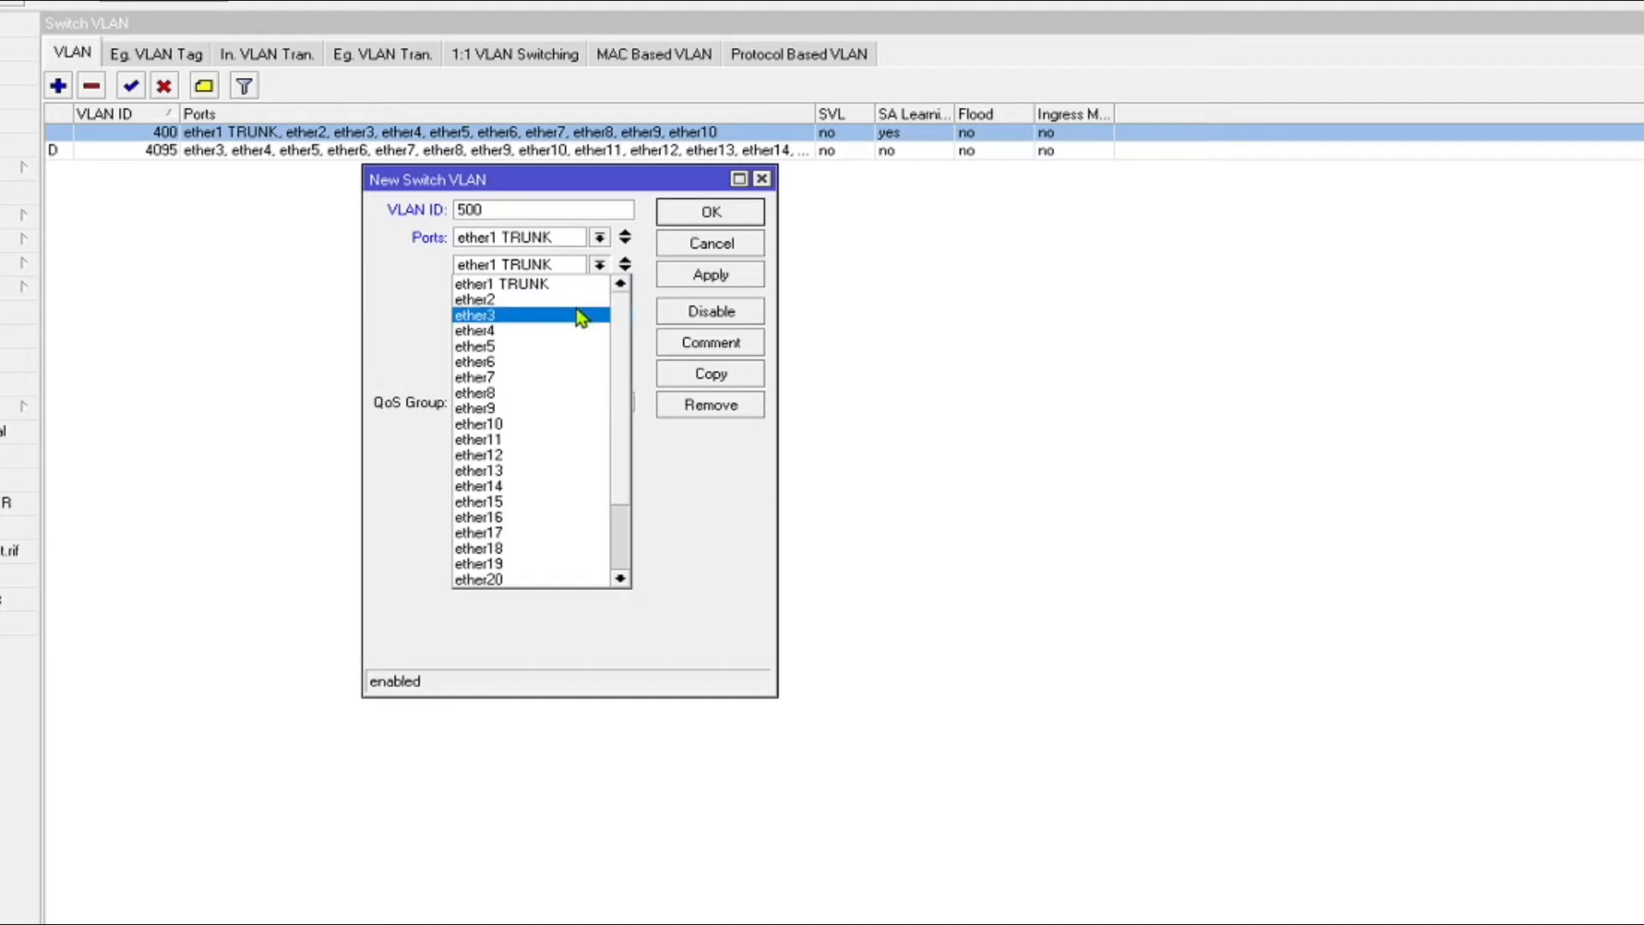
pyautogui.click(536, 440)
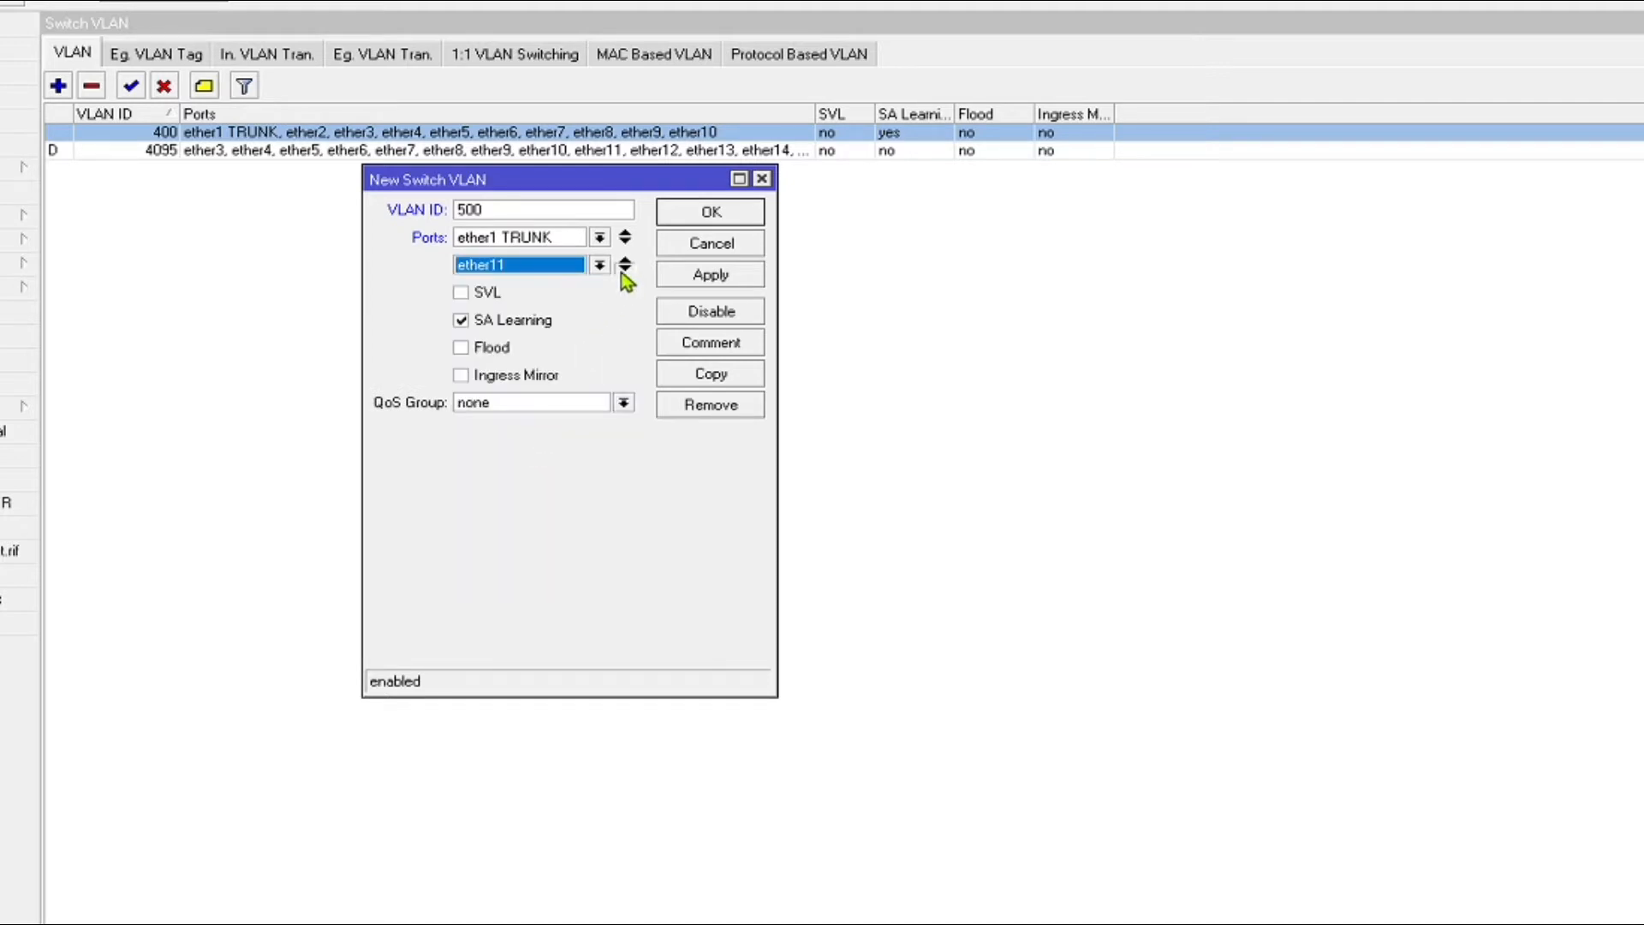
pyautogui.click(624, 270)
pyautogui.click(600, 292)
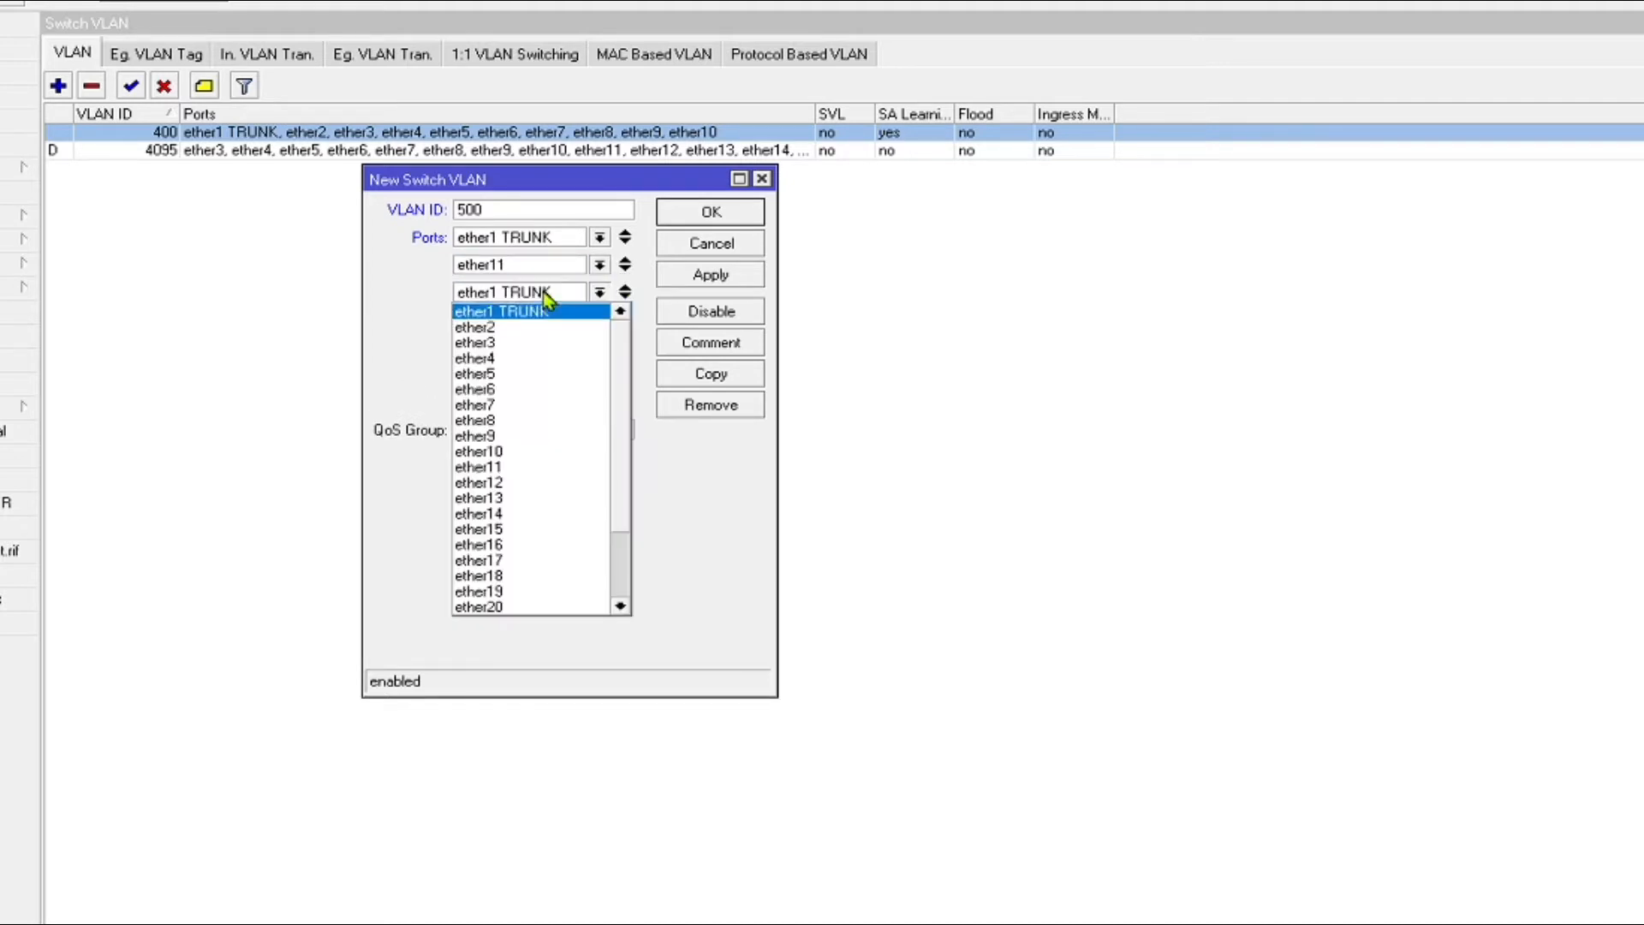
pyautogui.click(501, 482)
# - Add ether13 and ether14 to the member ports of the new switch VLAN 500
pyautogui.click(625, 295)
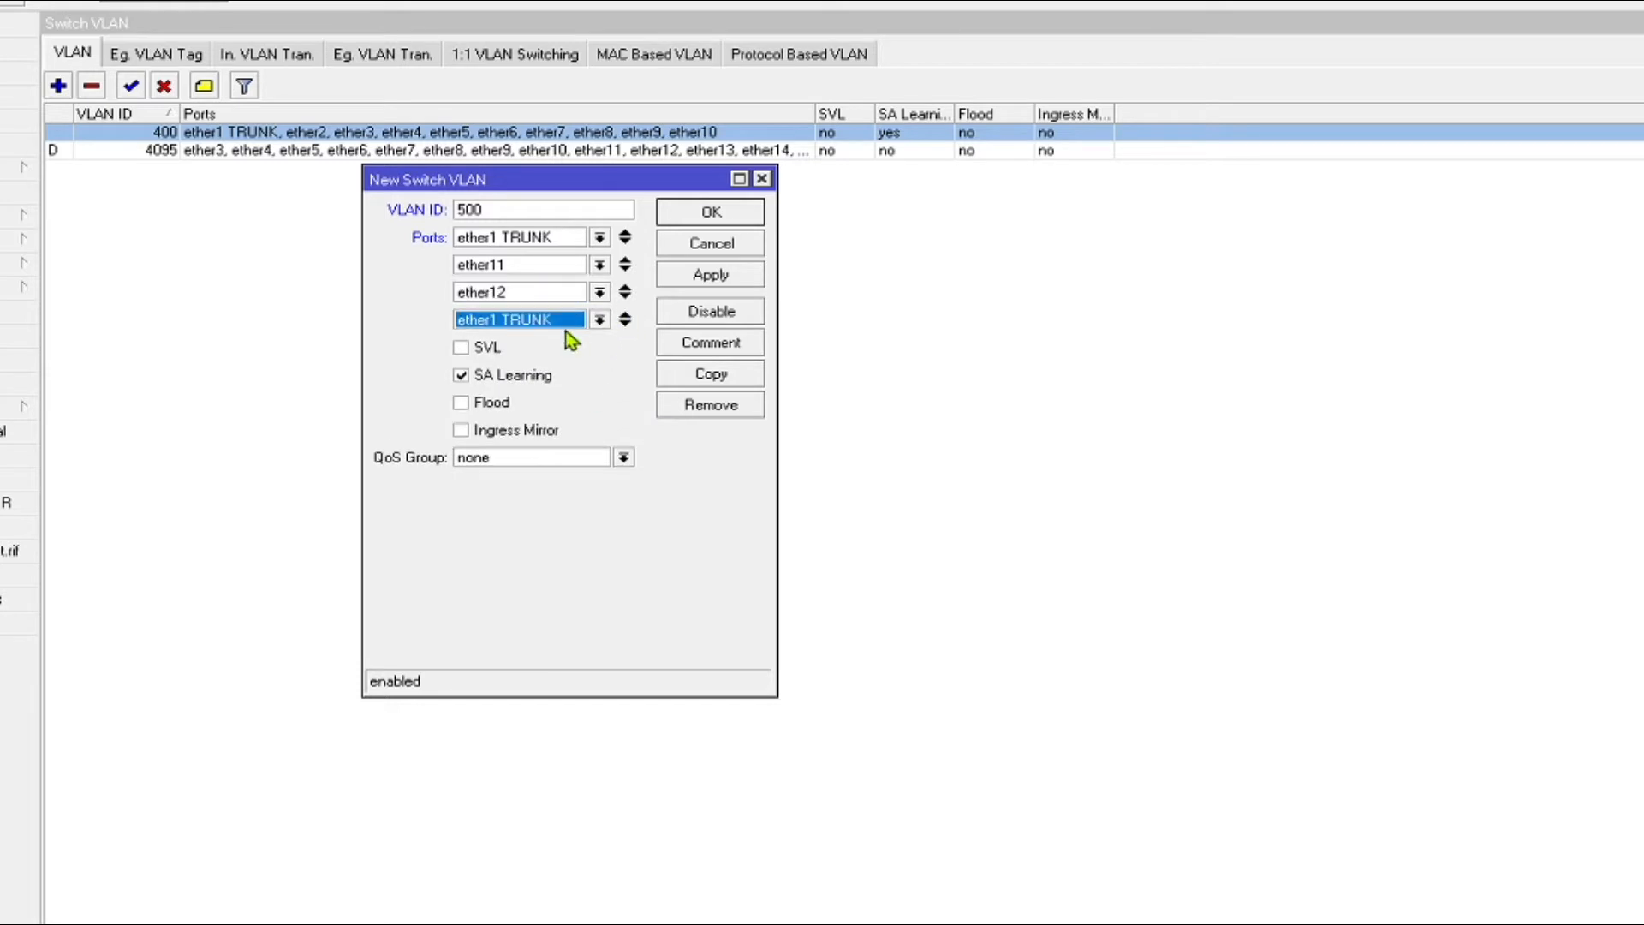
pyautogui.click(600, 319)
pyautogui.click(501, 506)
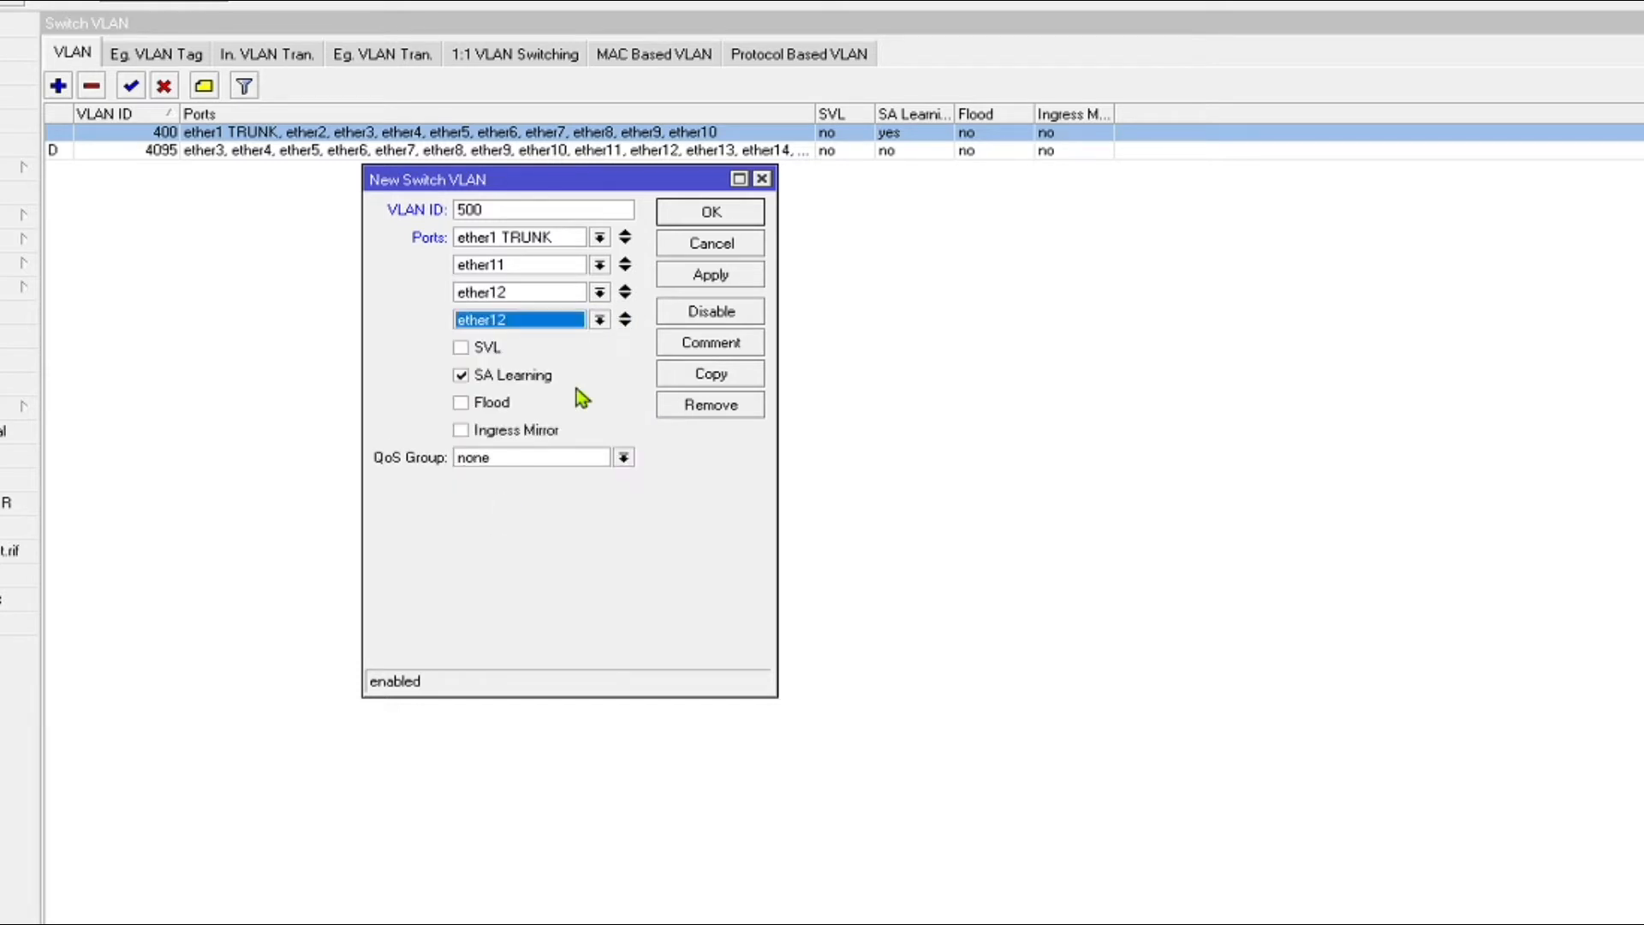
pyautogui.click(600, 321)
pyautogui.click(502, 522)
pyautogui.click(625, 324)
pyautogui.click(529, 350)
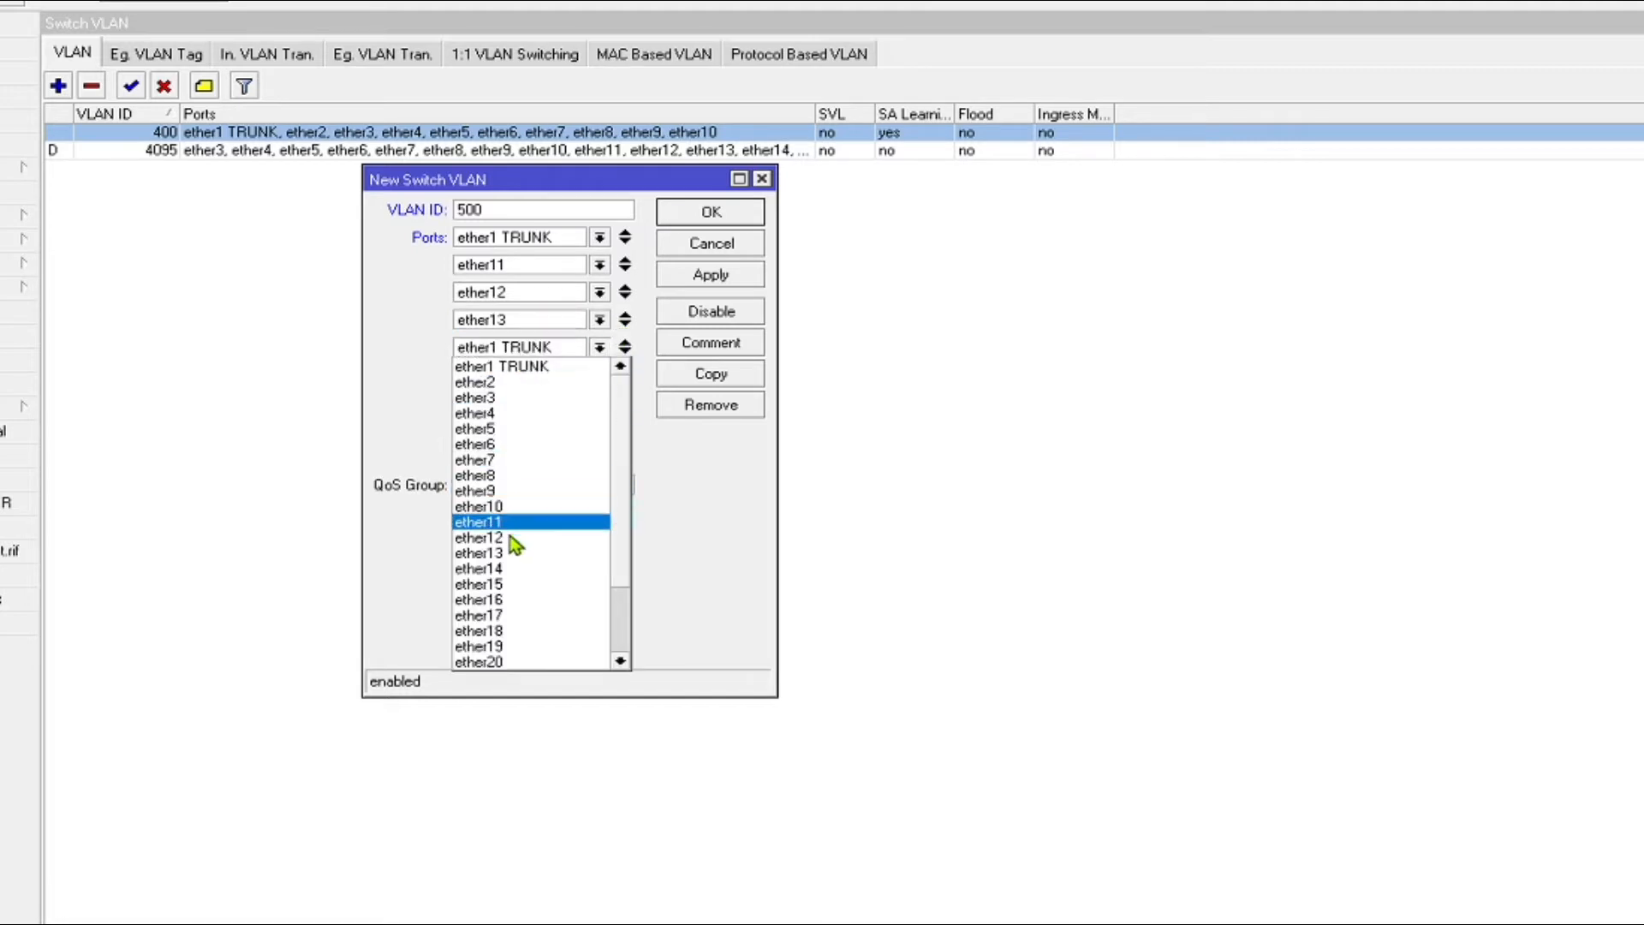
pyautogui.click(511, 572)
# - Add ether15 and ether16 to the member ports of the new switch VLAN 500
pyautogui.click(623, 352)
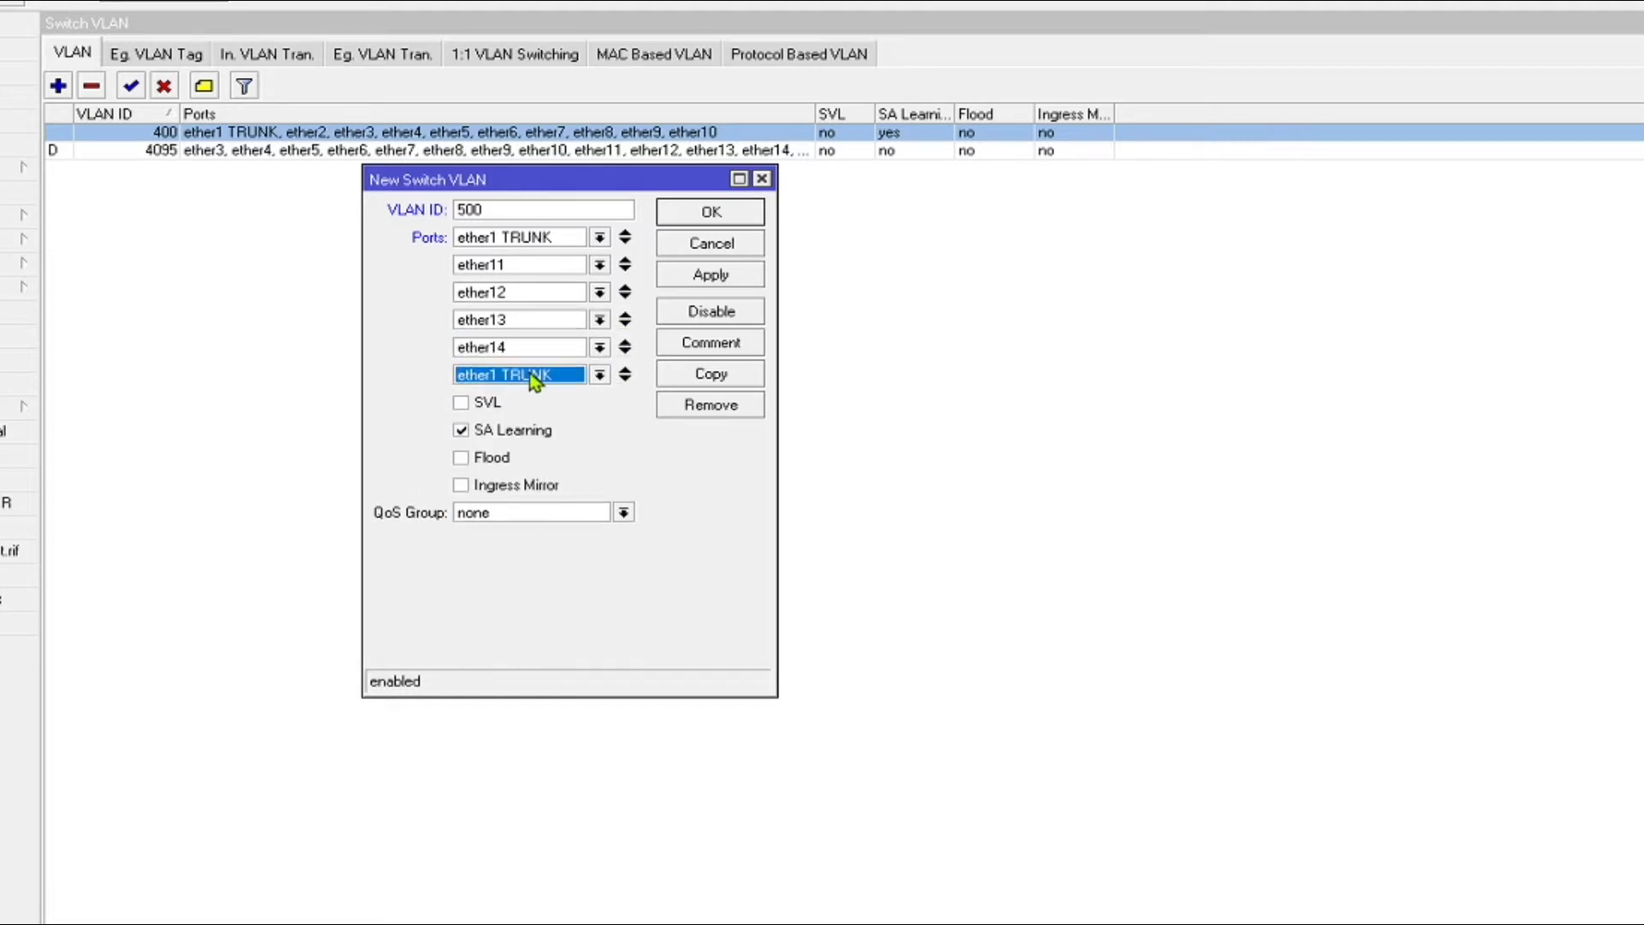
pyautogui.click(529, 374)
pyautogui.click(525, 614)
pyautogui.click(625, 377)
pyautogui.click(591, 402)
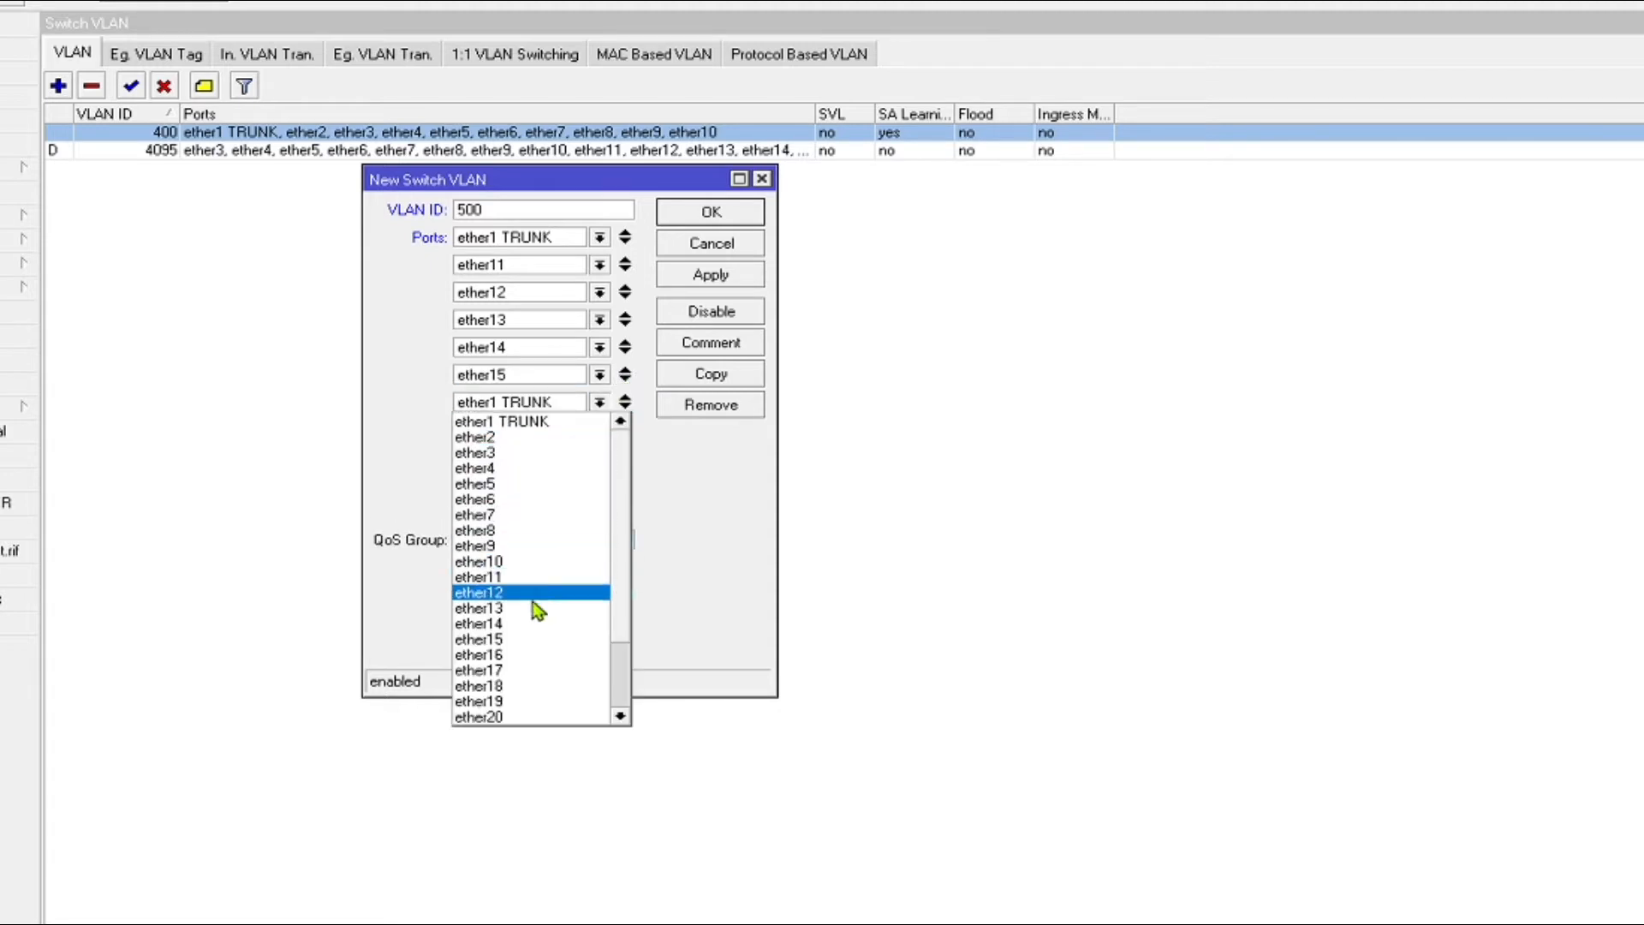
pyautogui.click(534, 655)
# - Add ether17 and ether18 to the member ports of the new switch VLAN 500
pyautogui.click(624, 408)
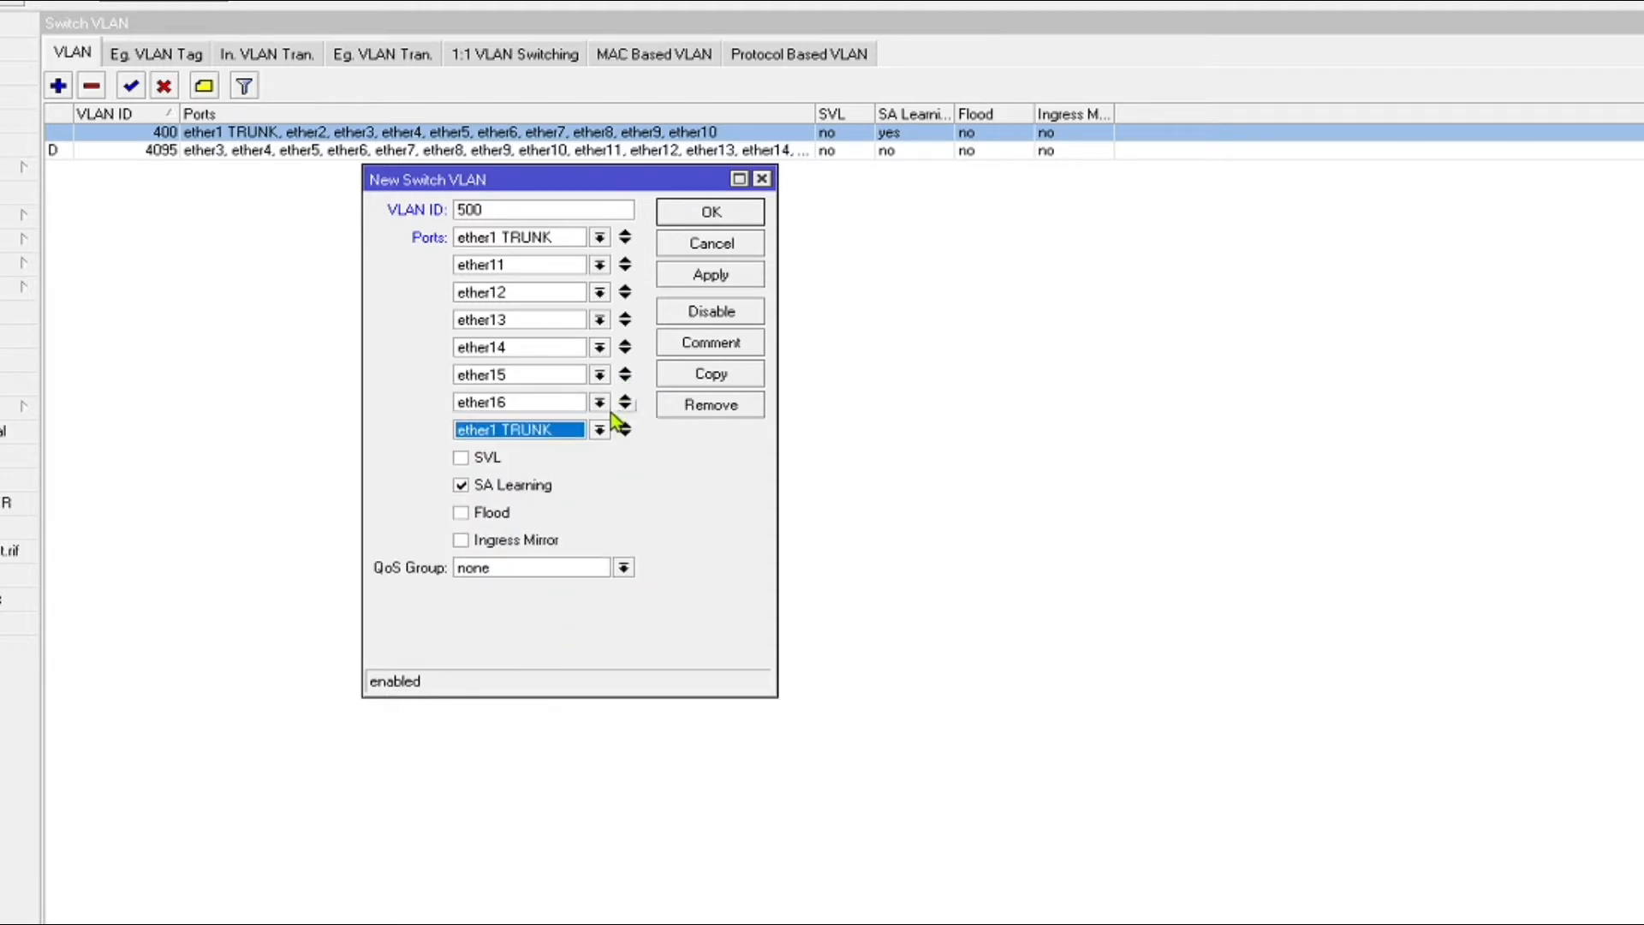
pyautogui.click(535, 432)
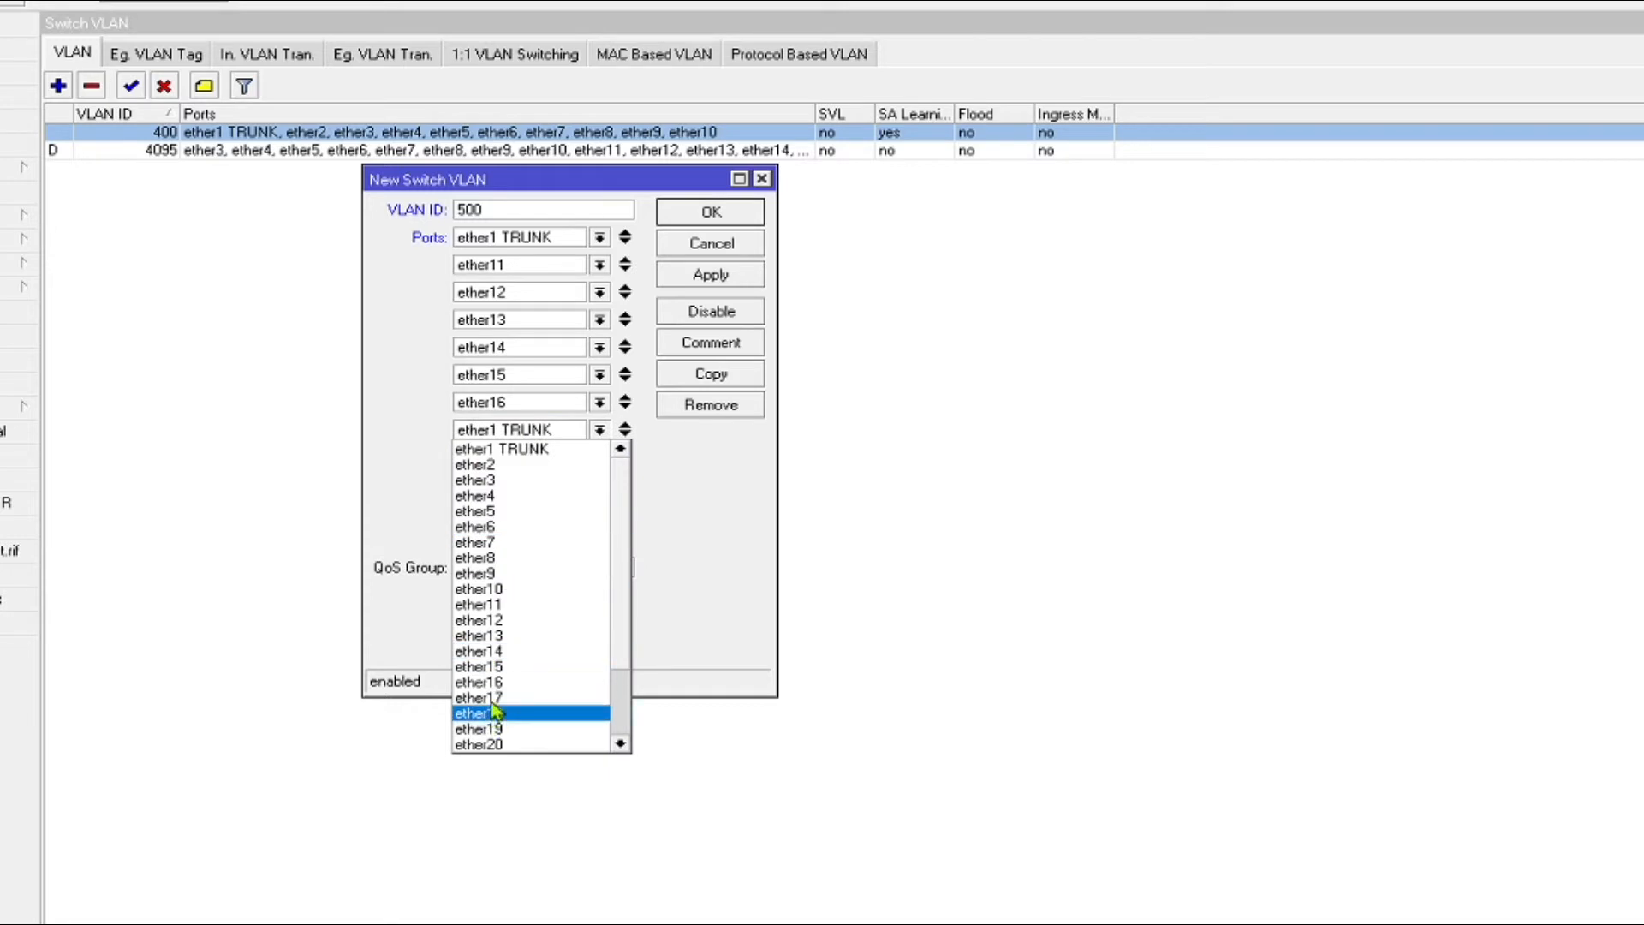
pyautogui.click(494, 698)
pyautogui.click(627, 435)
pyautogui.click(546, 458)
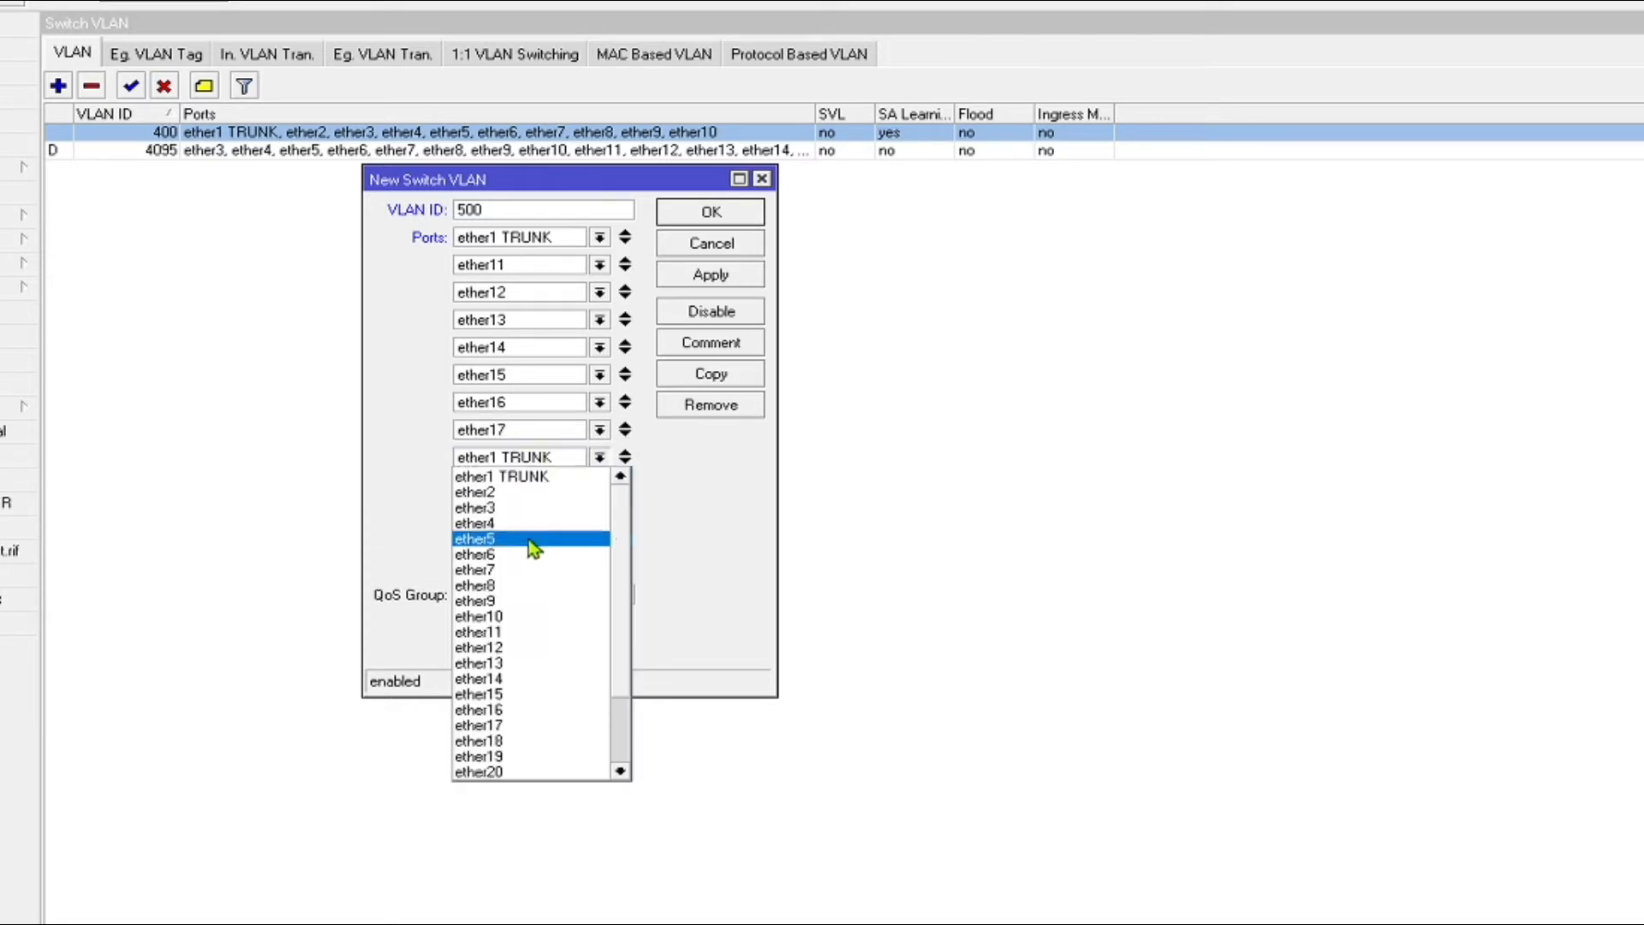
pyautogui.click(503, 741)
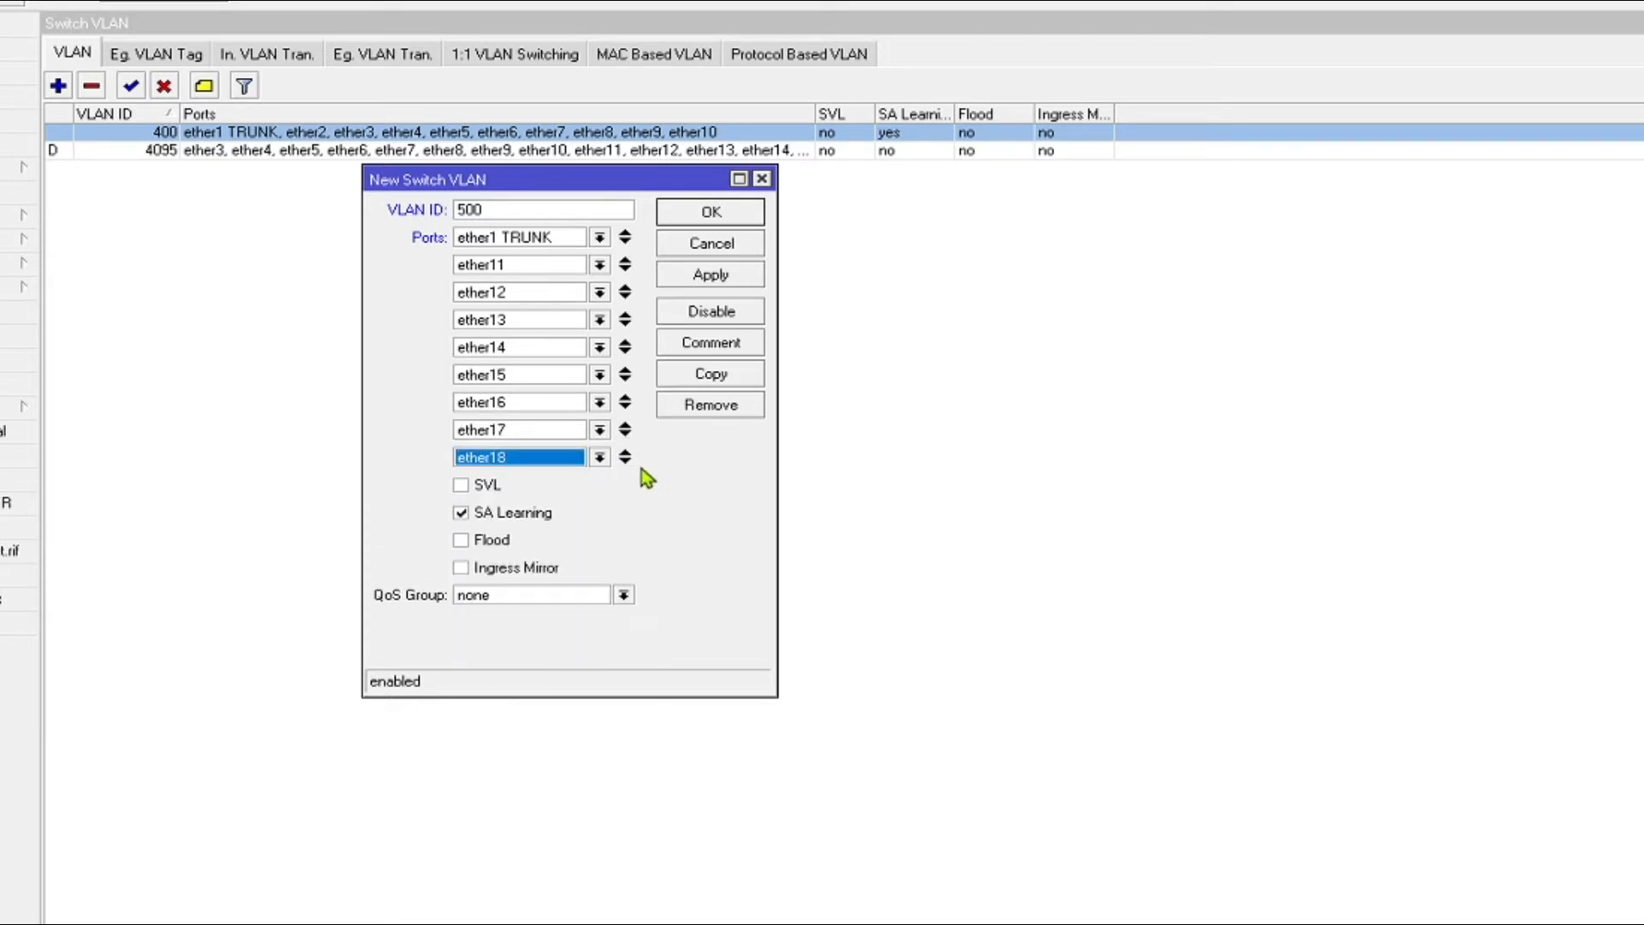
# - Add ether19 and ether20 to the member ports of the new switch VLAN 500 and save the entry
pyautogui.click(627, 462)
pyautogui.click(552, 484)
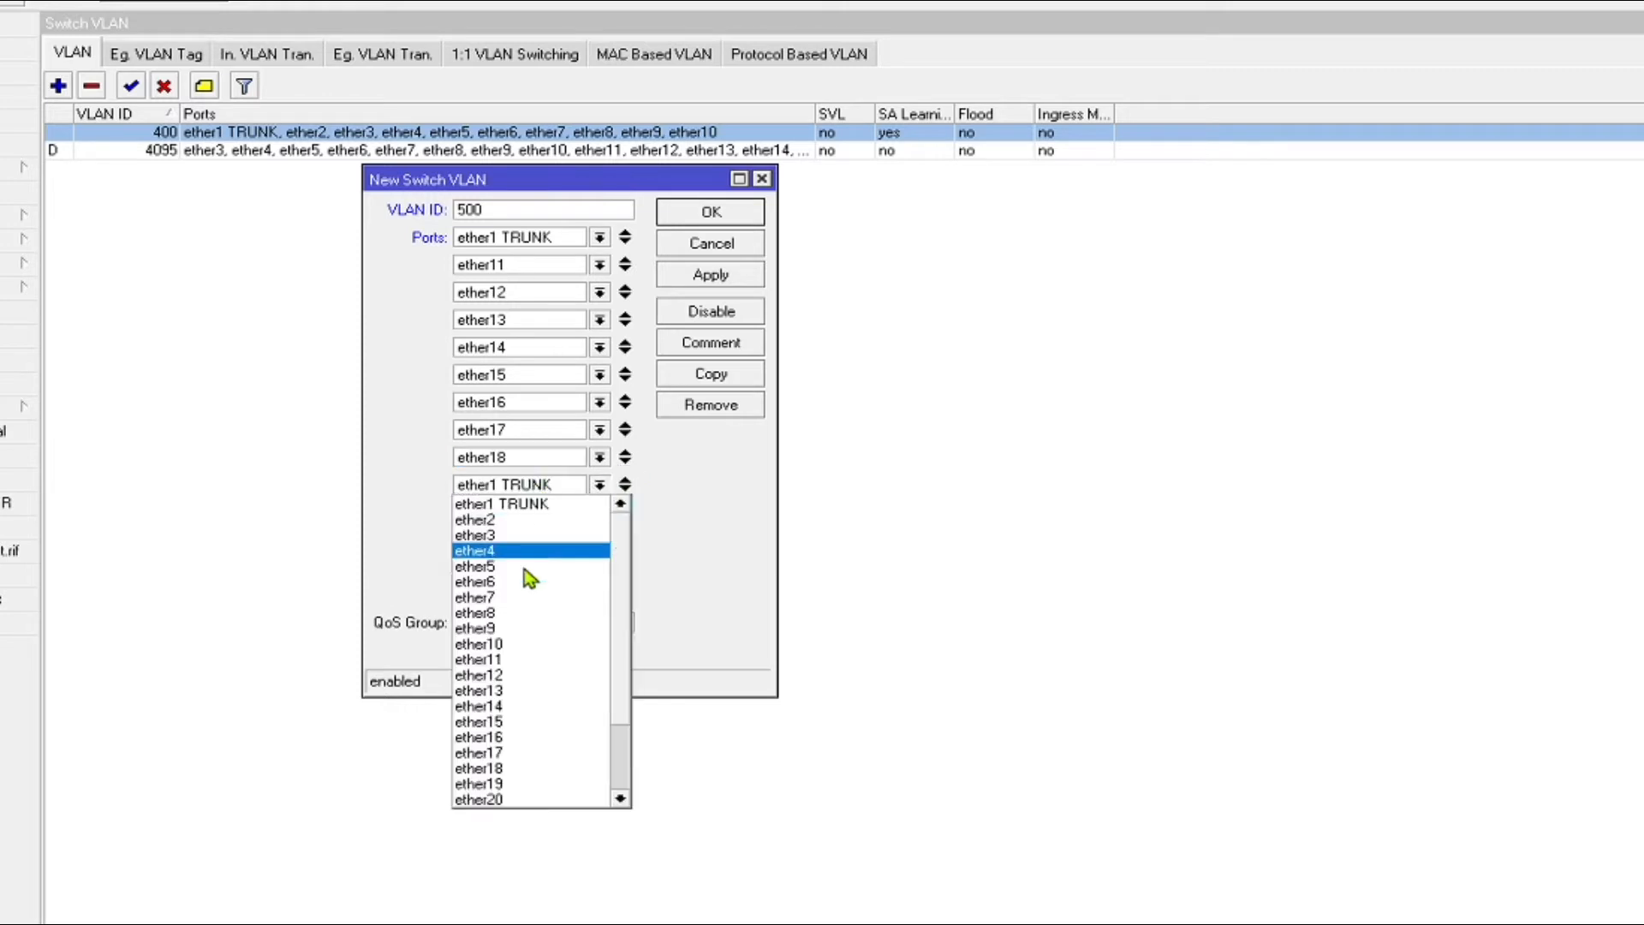
pyautogui.click(524, 784)
pyautogui.click(626, 489)
pyautogui.click(548, 512)
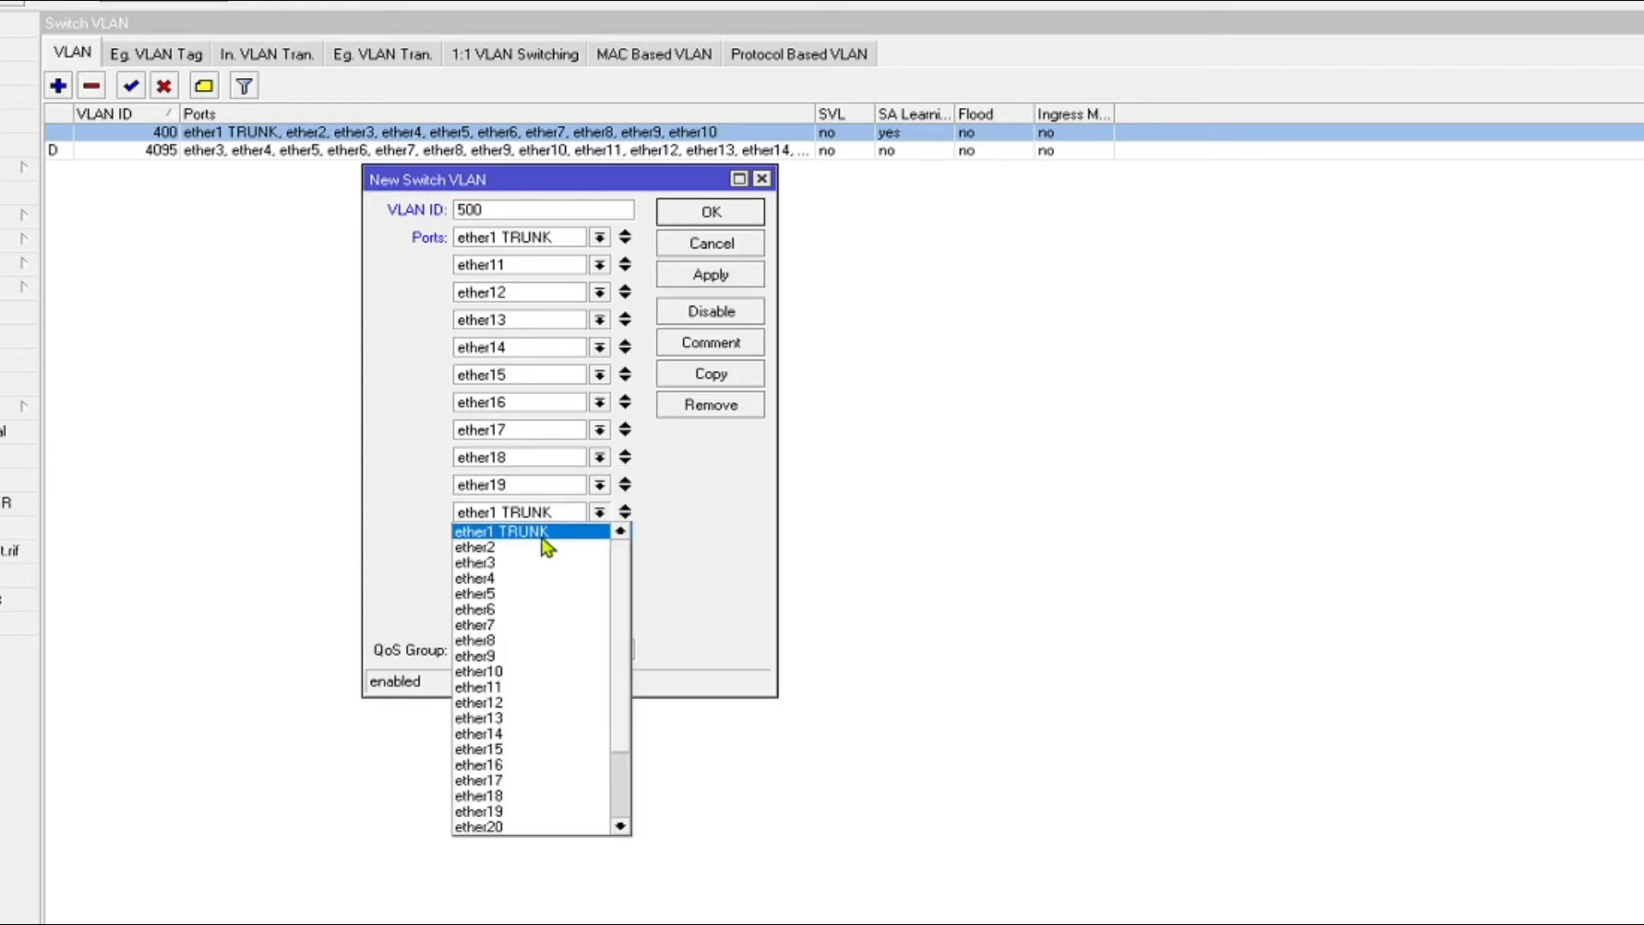
pyautogui.click(525, 797)
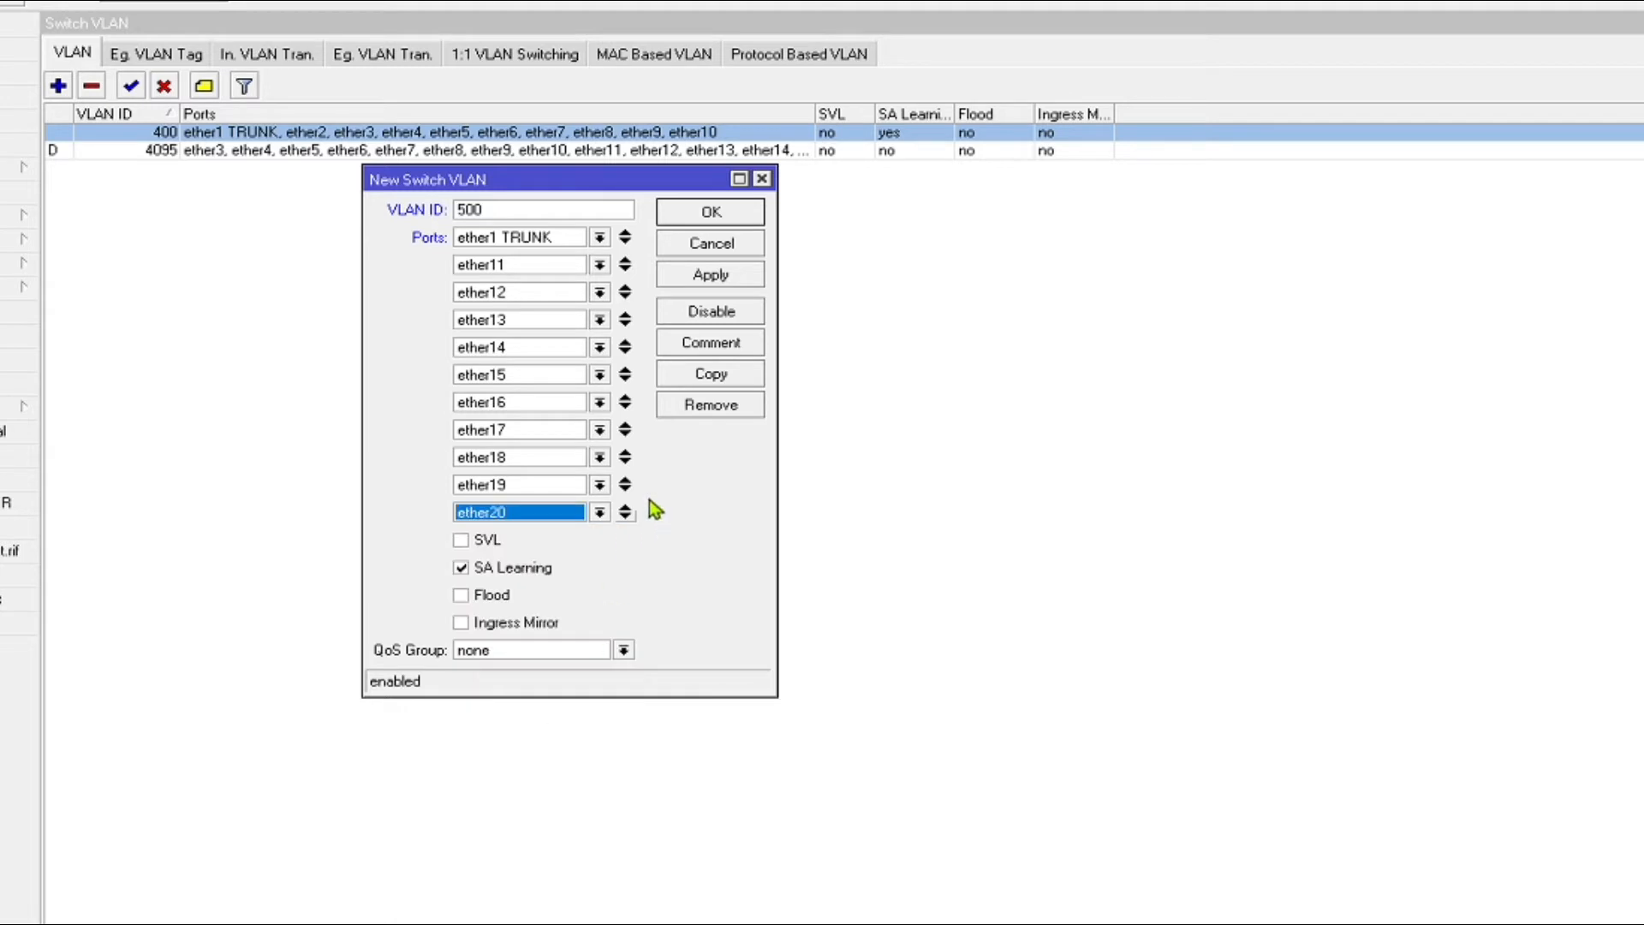
pyautogui.click(708, 283)
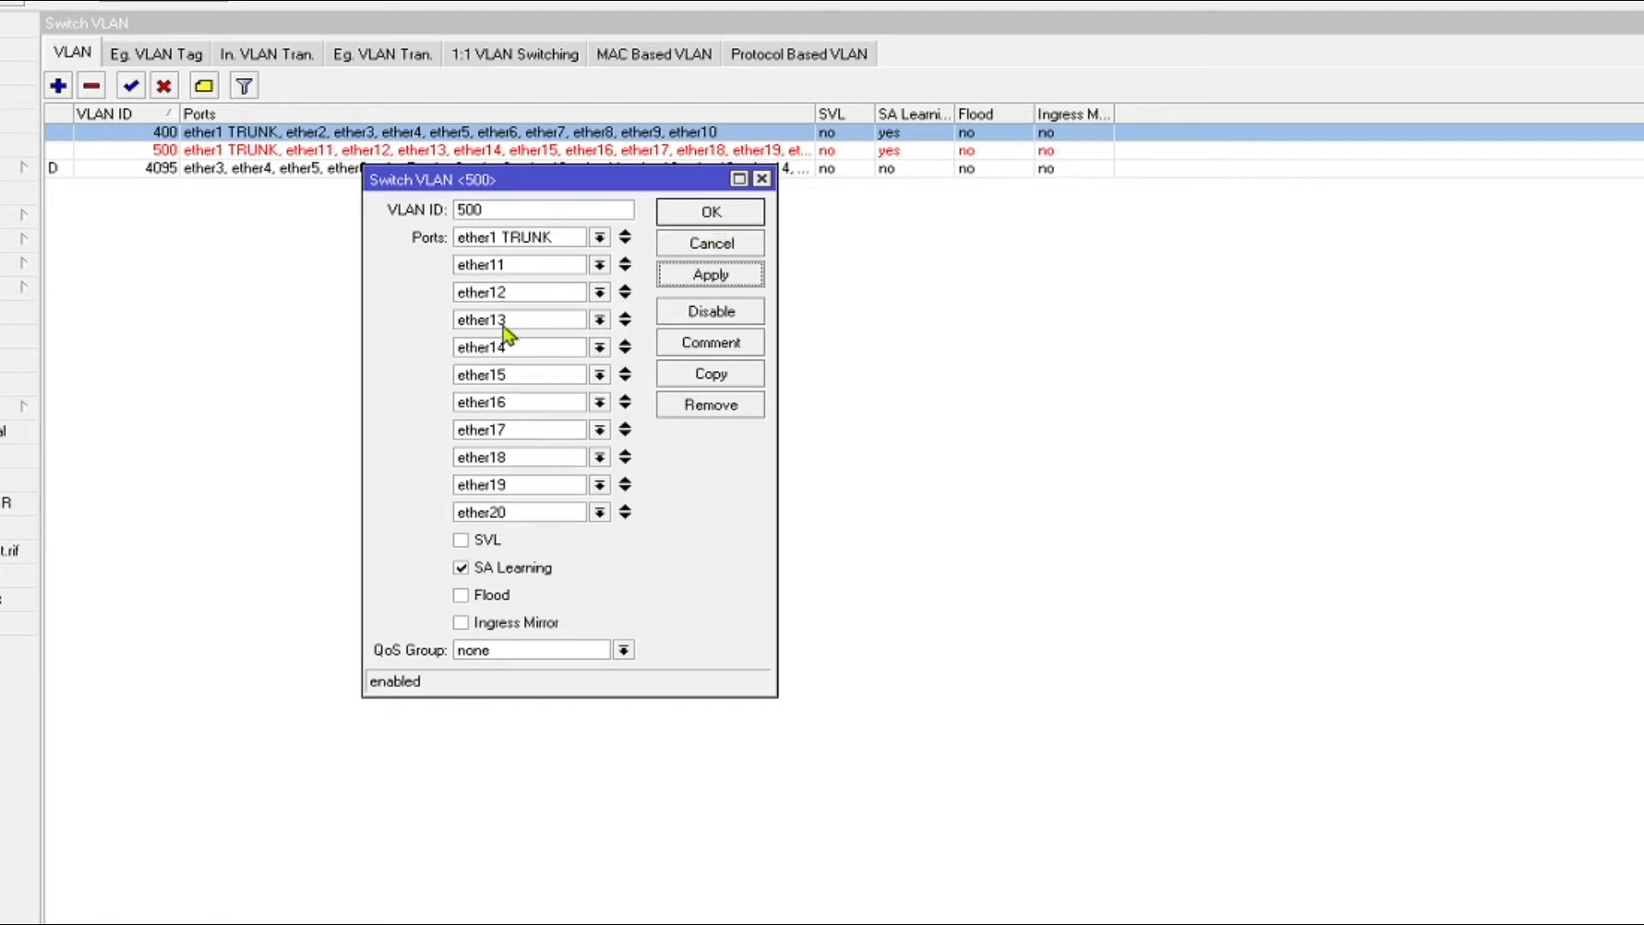
pyautogui.click(672, 215)
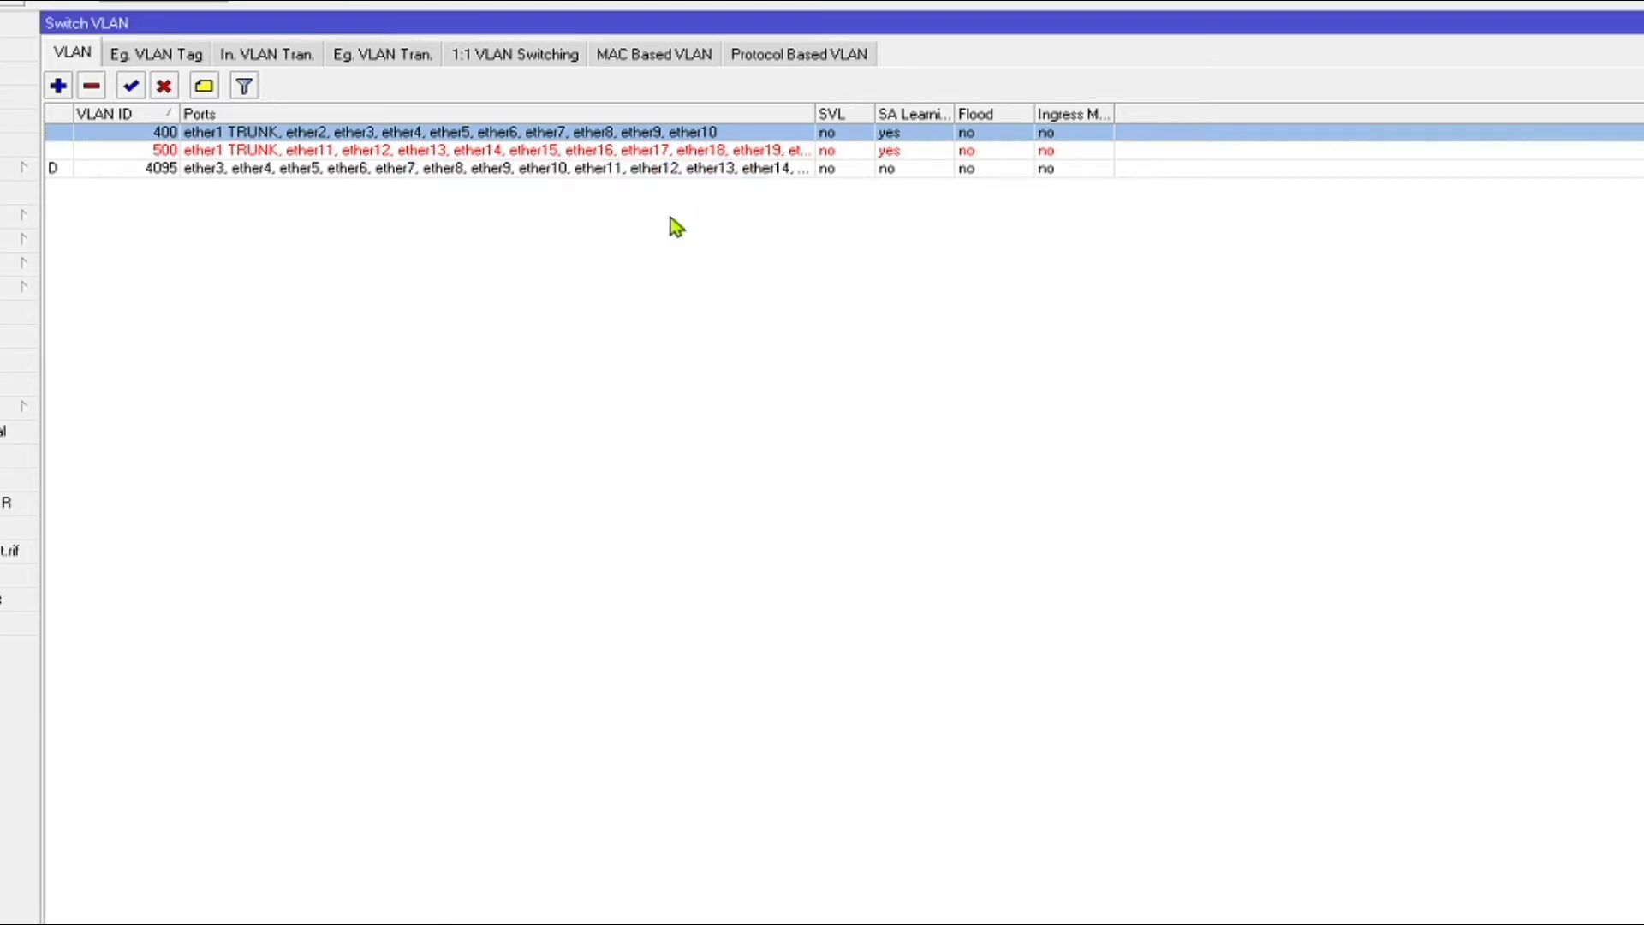
# - Copy the VLAN 400 egress tag entry to a new VLAN 500 entry tagged on ether1 TRUNK, then save and close both entries
pyautogui.click(159, 56)
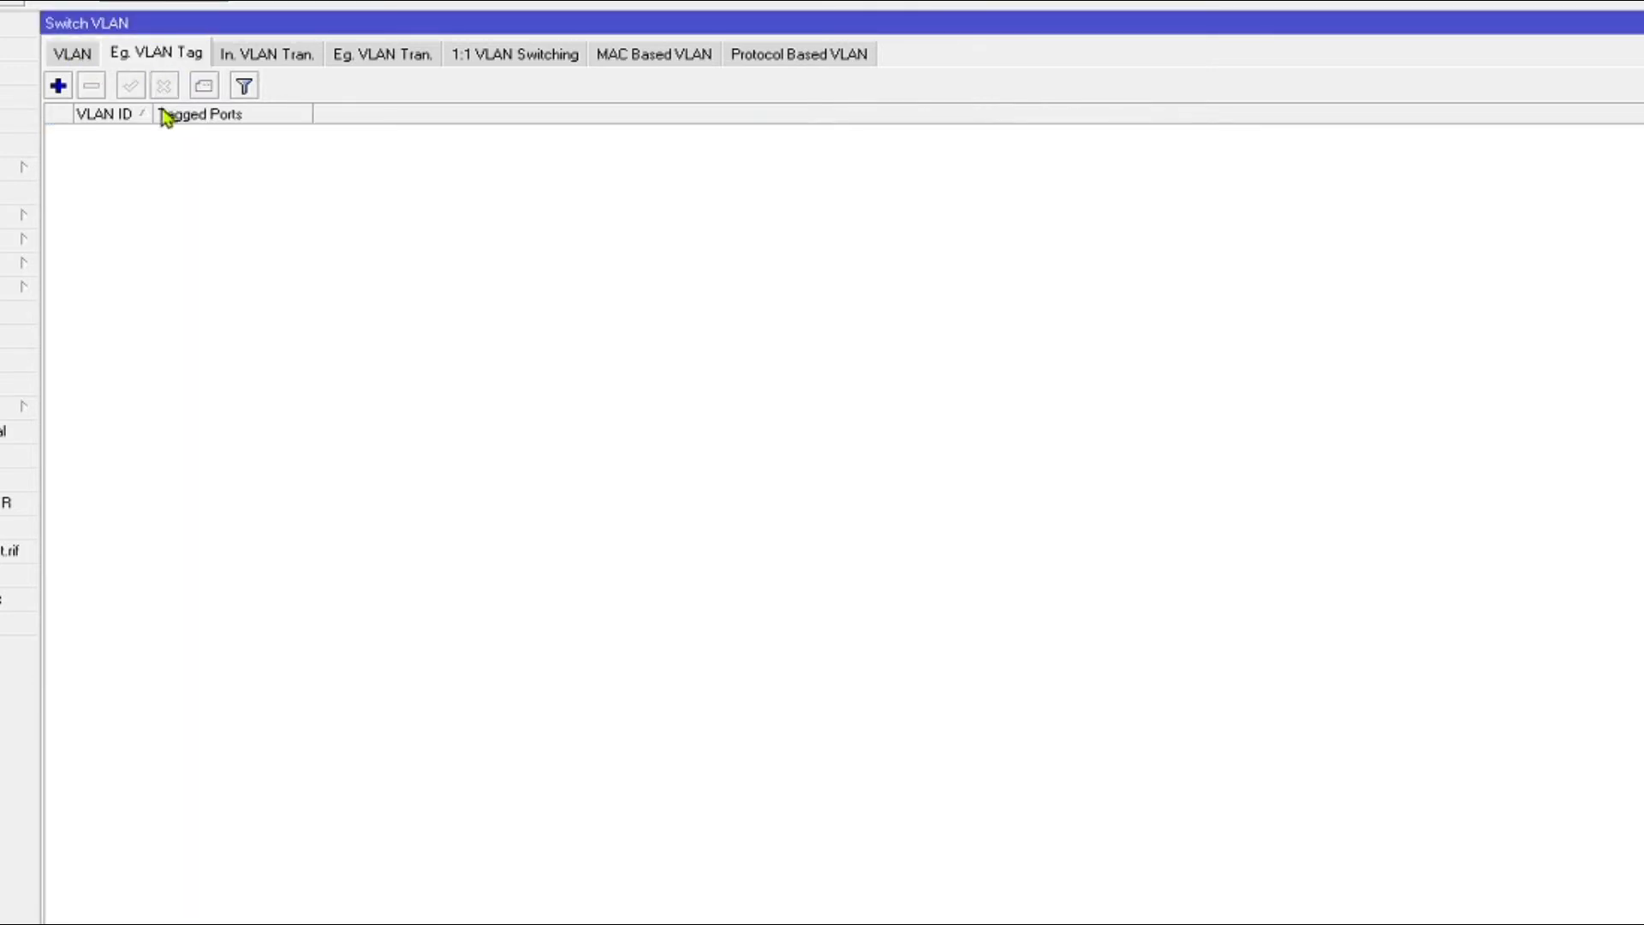
pyautogui.click(59, 85)
pyautogui.doubleClick(172, 136)
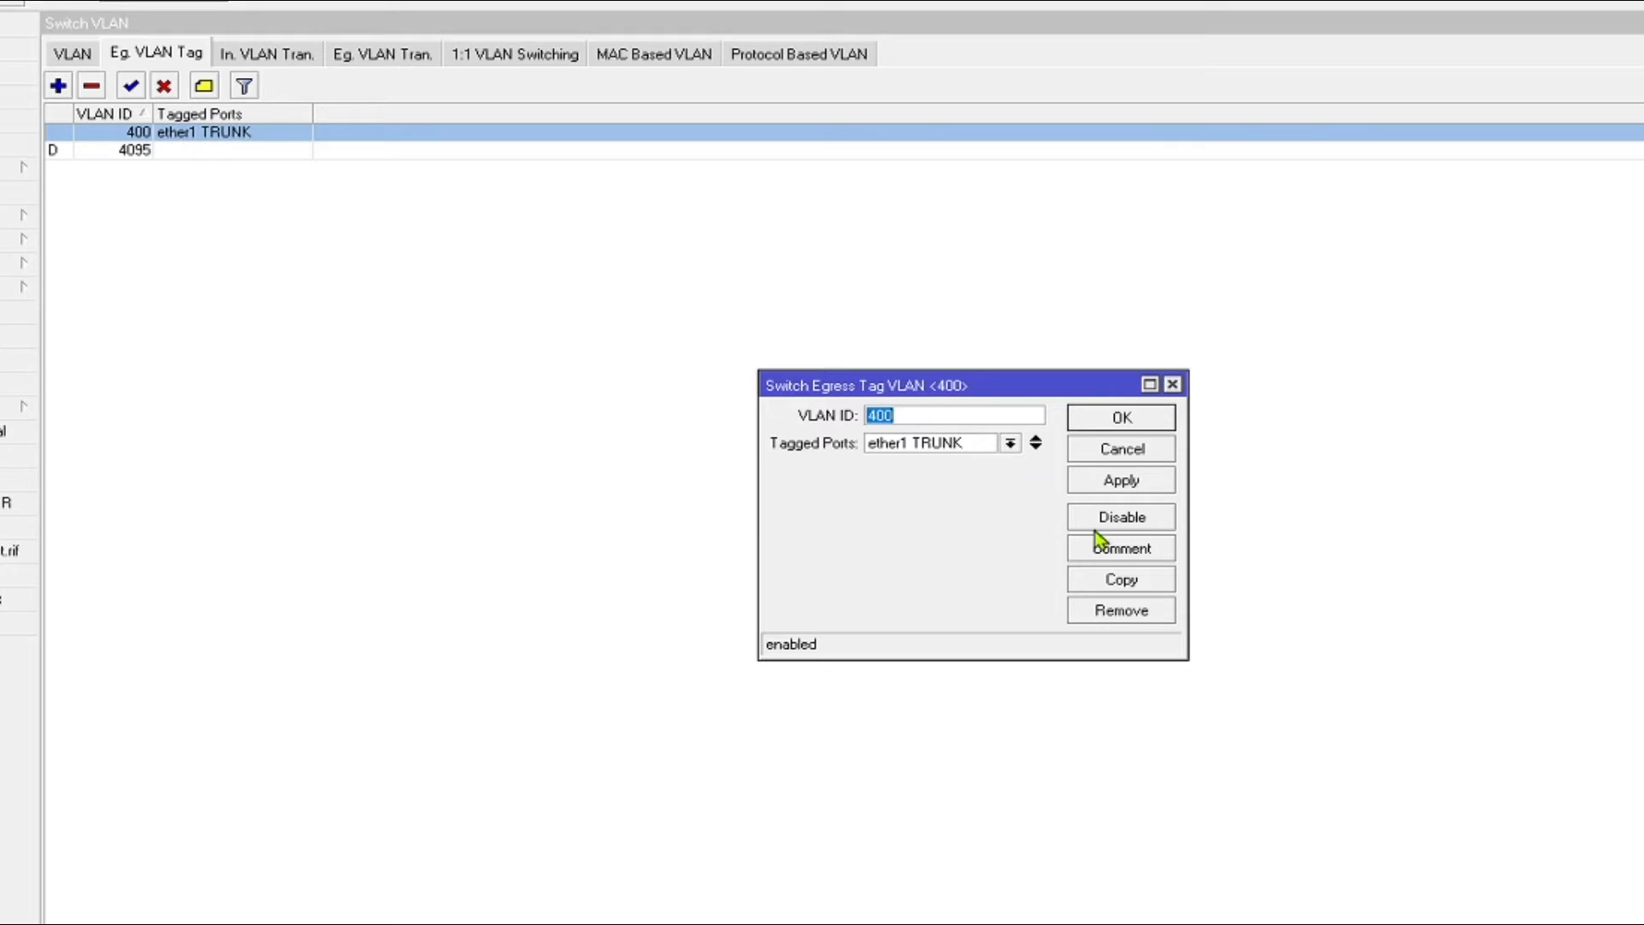
pyautogui.click(1120, 582)
pyautogui.moveTo(955, 423); pyautogui.dragTo(952, 546)
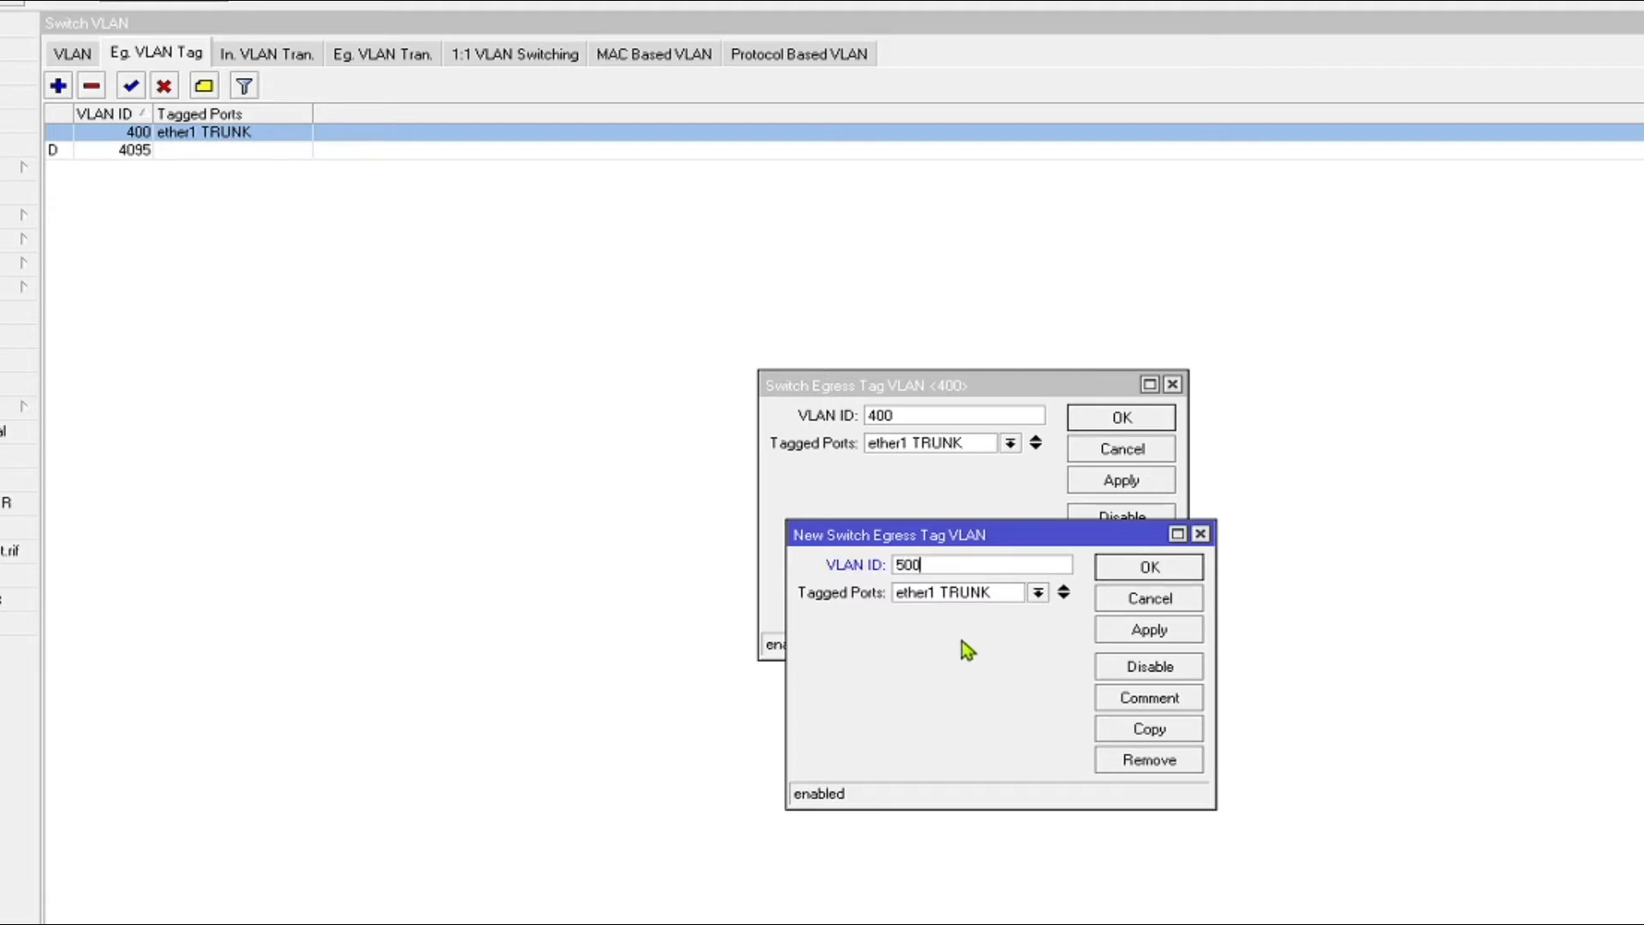
pyautogui.click(1111, 636)
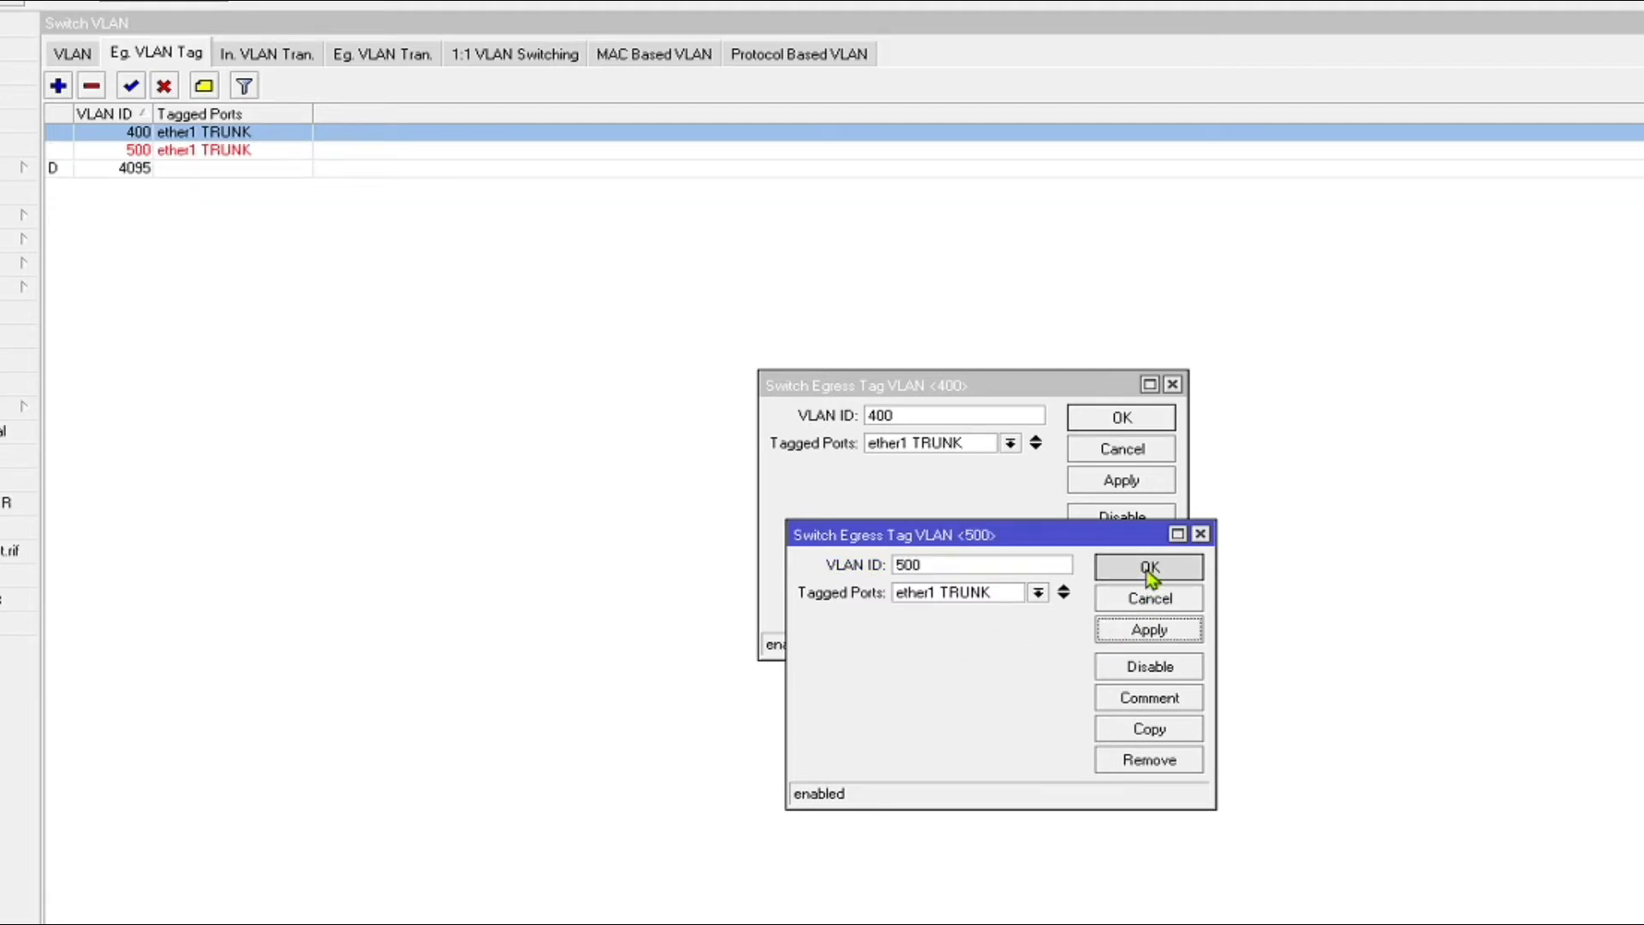
pyautogui.click(1148, 569)
pyautogui.click(1119, 484)
pyautogui.click(1111, 439)
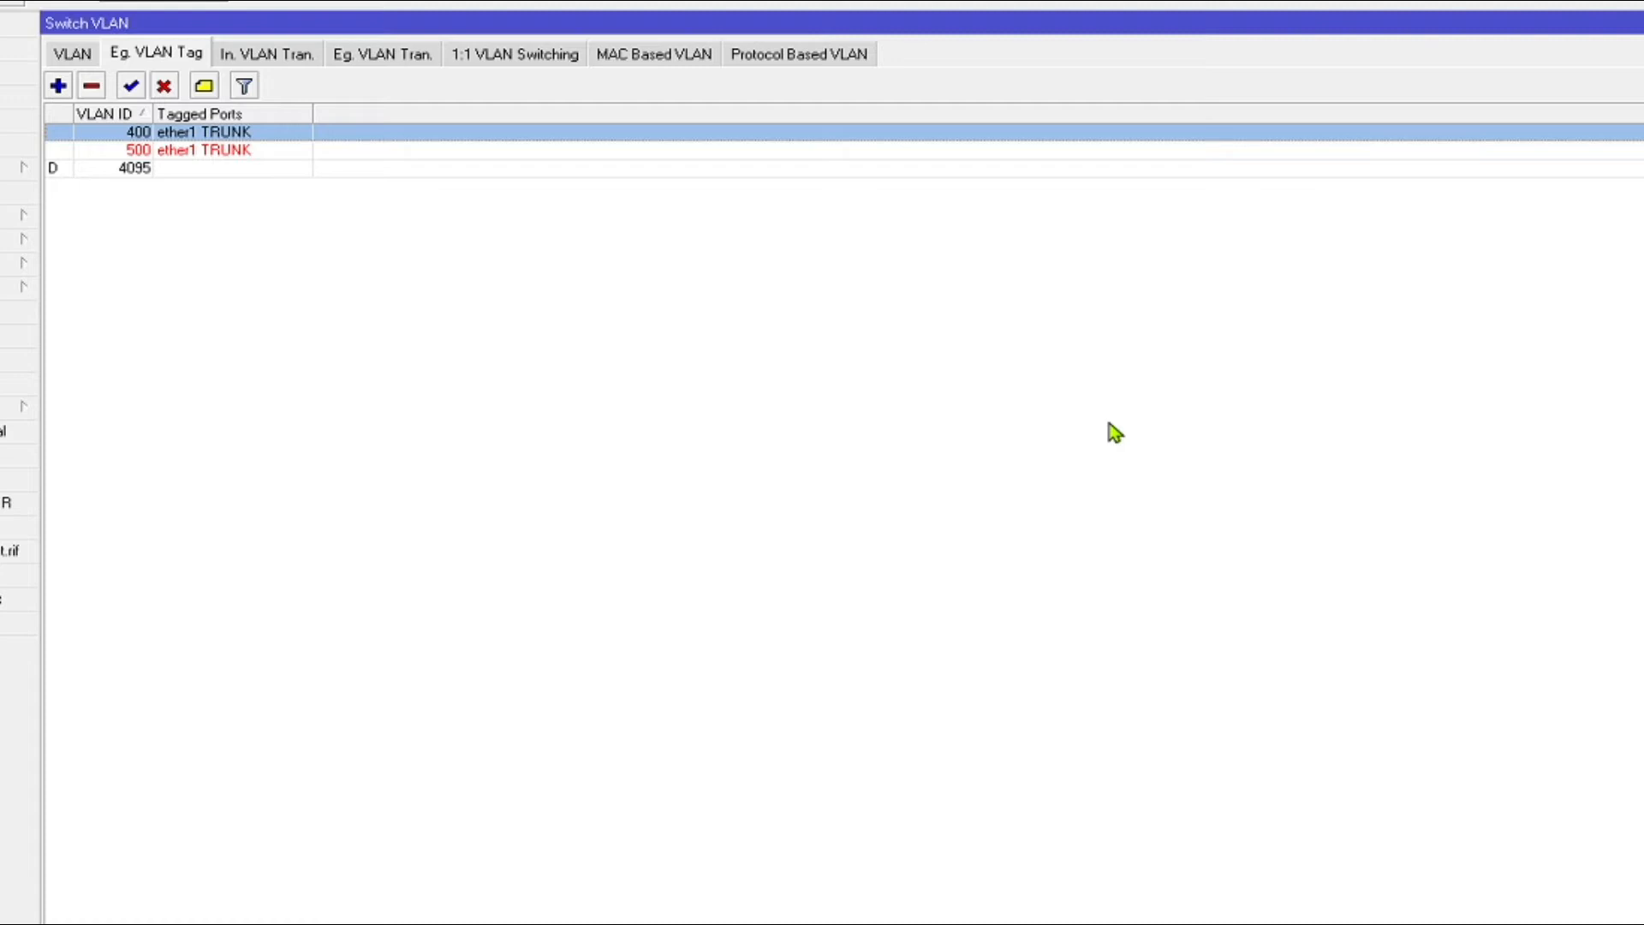
# - Compare the tagged ports of the VLAN 400 and VLAN 500 entries in the egress VLAN tag table
pyautogui.click(190, 156)
pyautogui.click(203, 135)
pyautogui.click(204, 149)
pyautogui.click(204, 136)
pyautogui.click(199, 150)
pyautogui.click(198, 136)
pyautogui.click(196, 155)
pyautogui.click(197, 168)
pyautogui.click(194, 133)
pyautogui.click(190, 150)
pyautogui.click(188, 135)
pyautogui.click(192, 150)
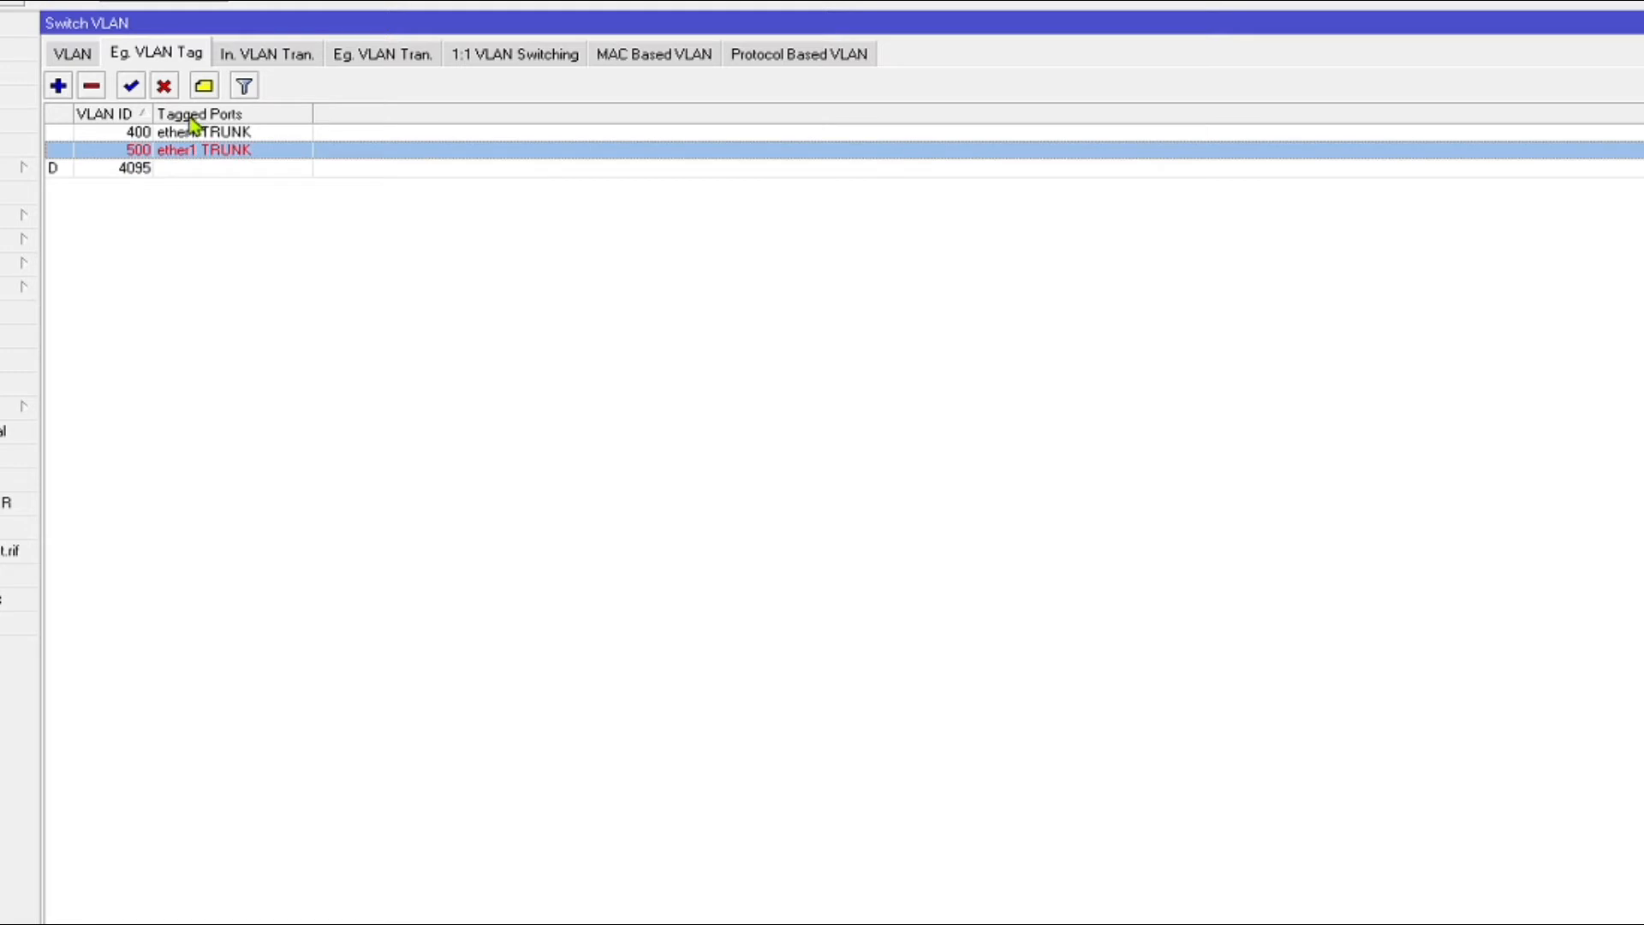
# - Open the ether2 rule from the switch's ingress VLAN translation table for editing
pyautogui.click(264, 60)
pyautogui.click(110, 137)
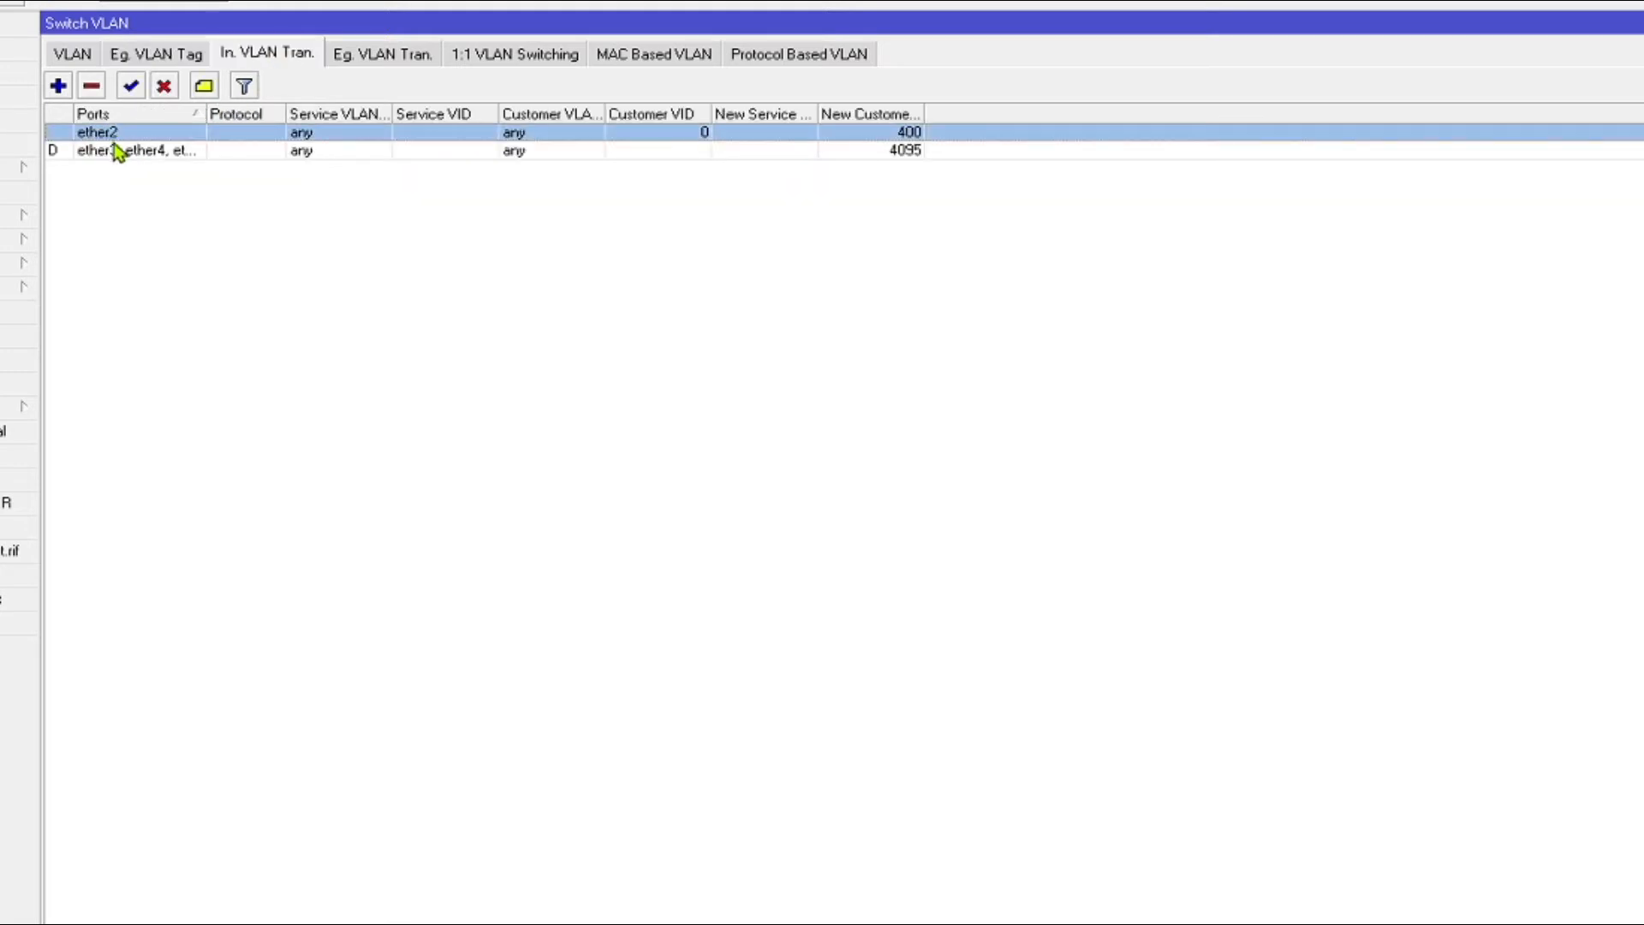
pyautogui.doubleClick(112, 135)
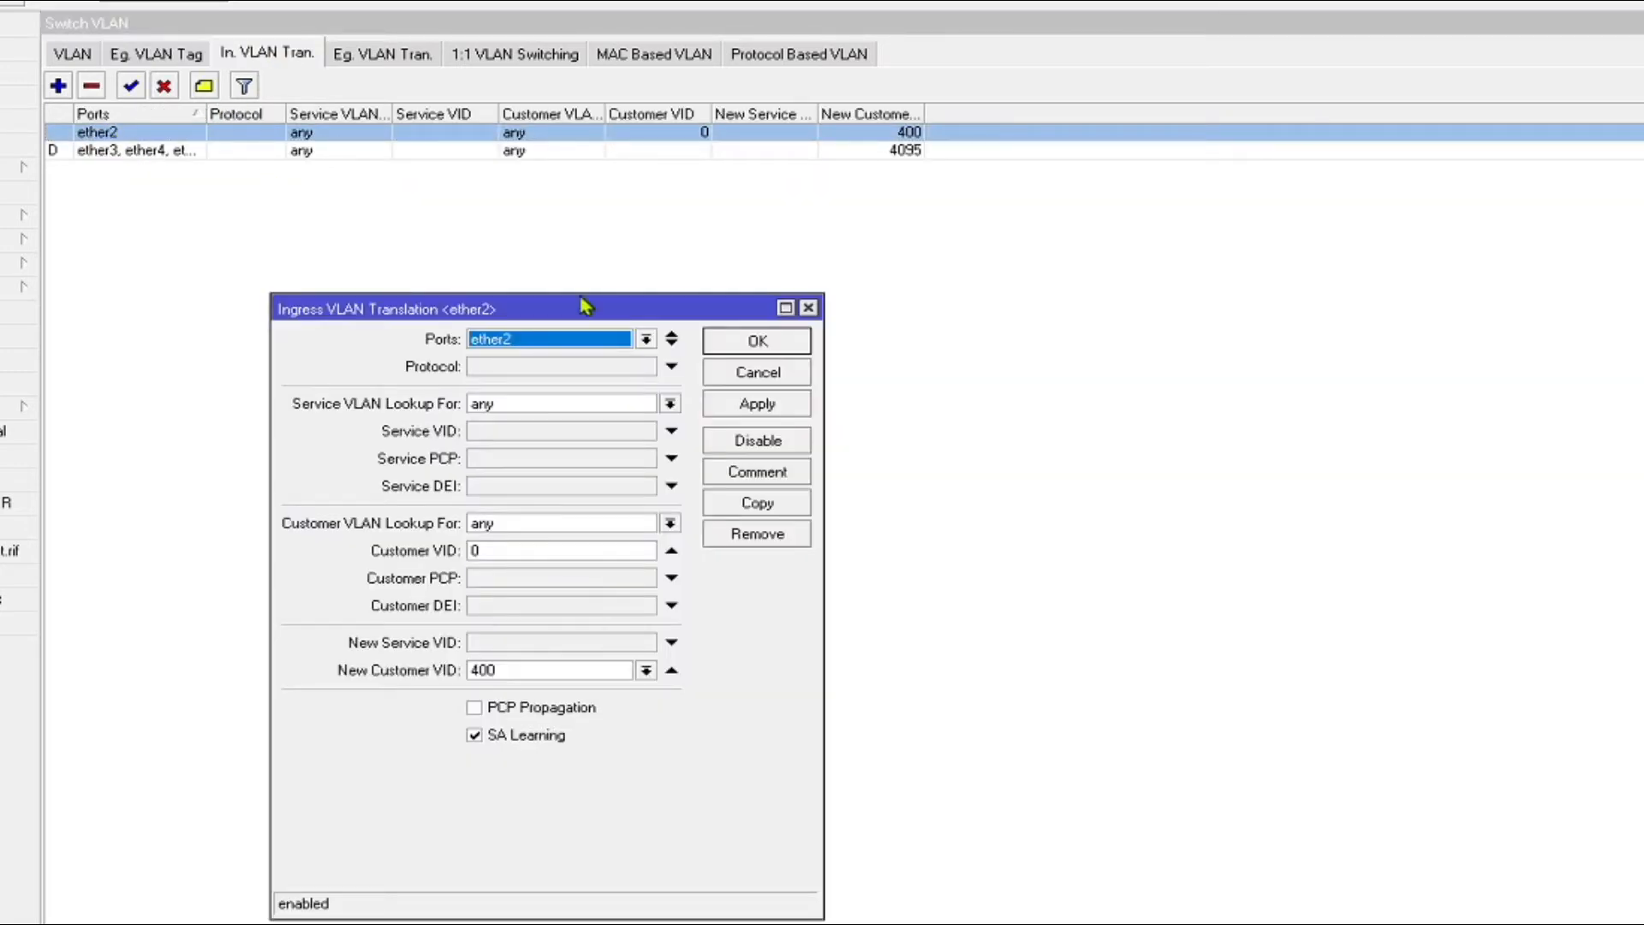
# - Add ether3 to the ports of the ether2 ingress VLAN translation rule and apply the change
pyautogui.click(671, 345)
pyautogui.click(646, 367)
pyautogui.click(571, 420)
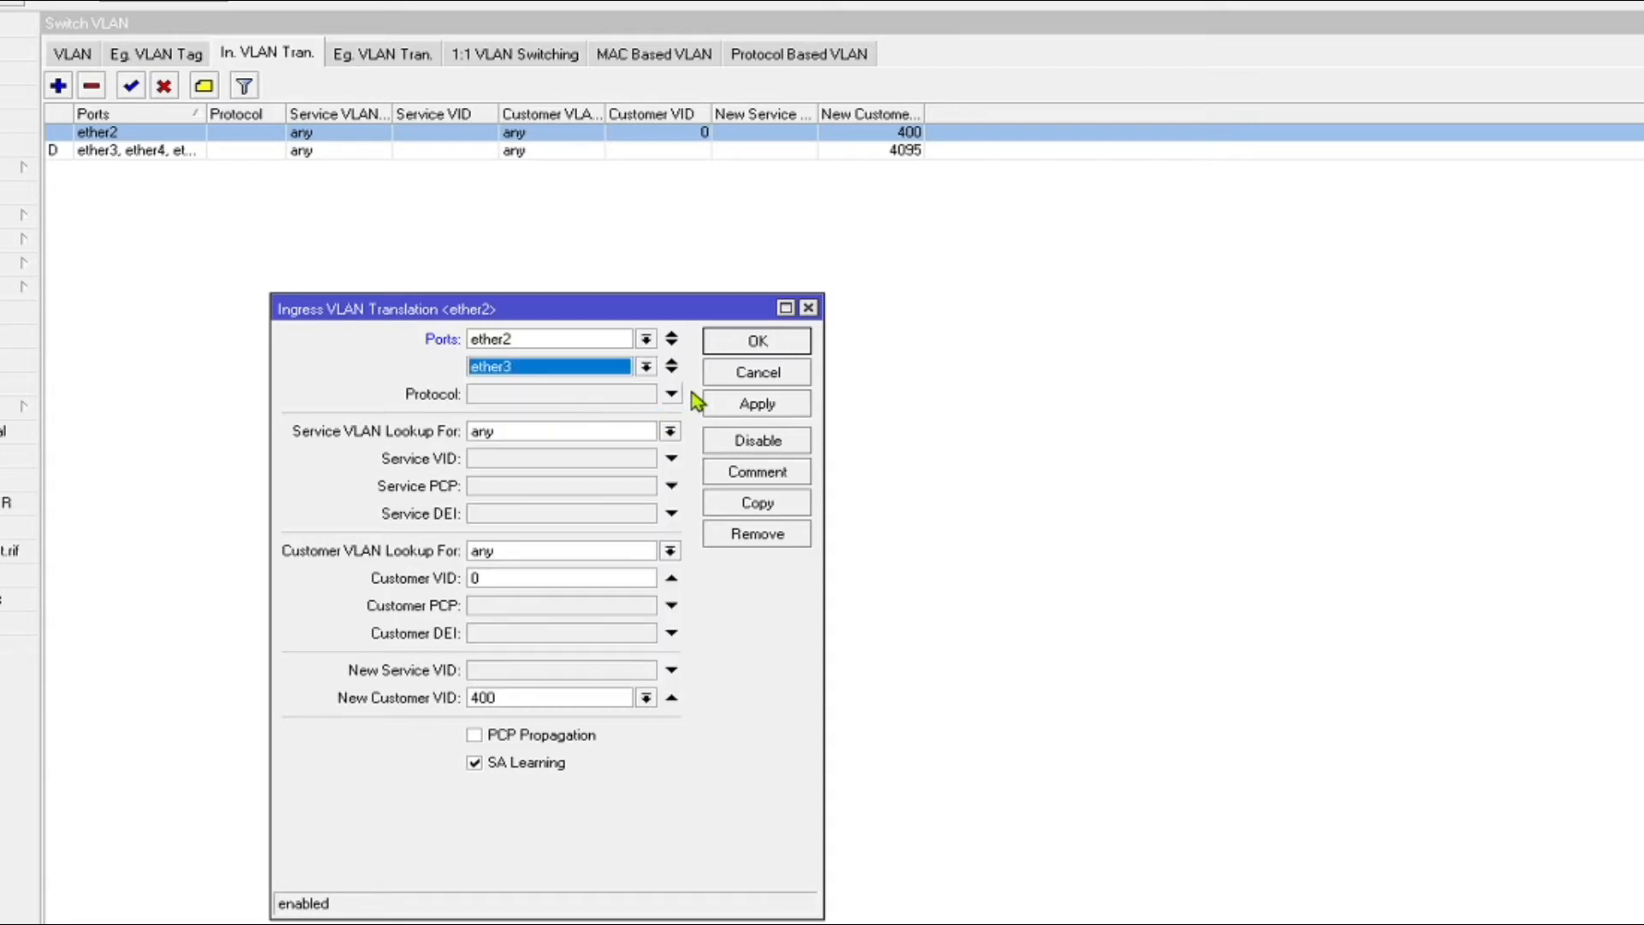
pyautogui.click(730, 407)
# - Add ether4 and ether5 to the ports of the VLAN 400 ingress translation rule
pyautogui.click(672, 371)
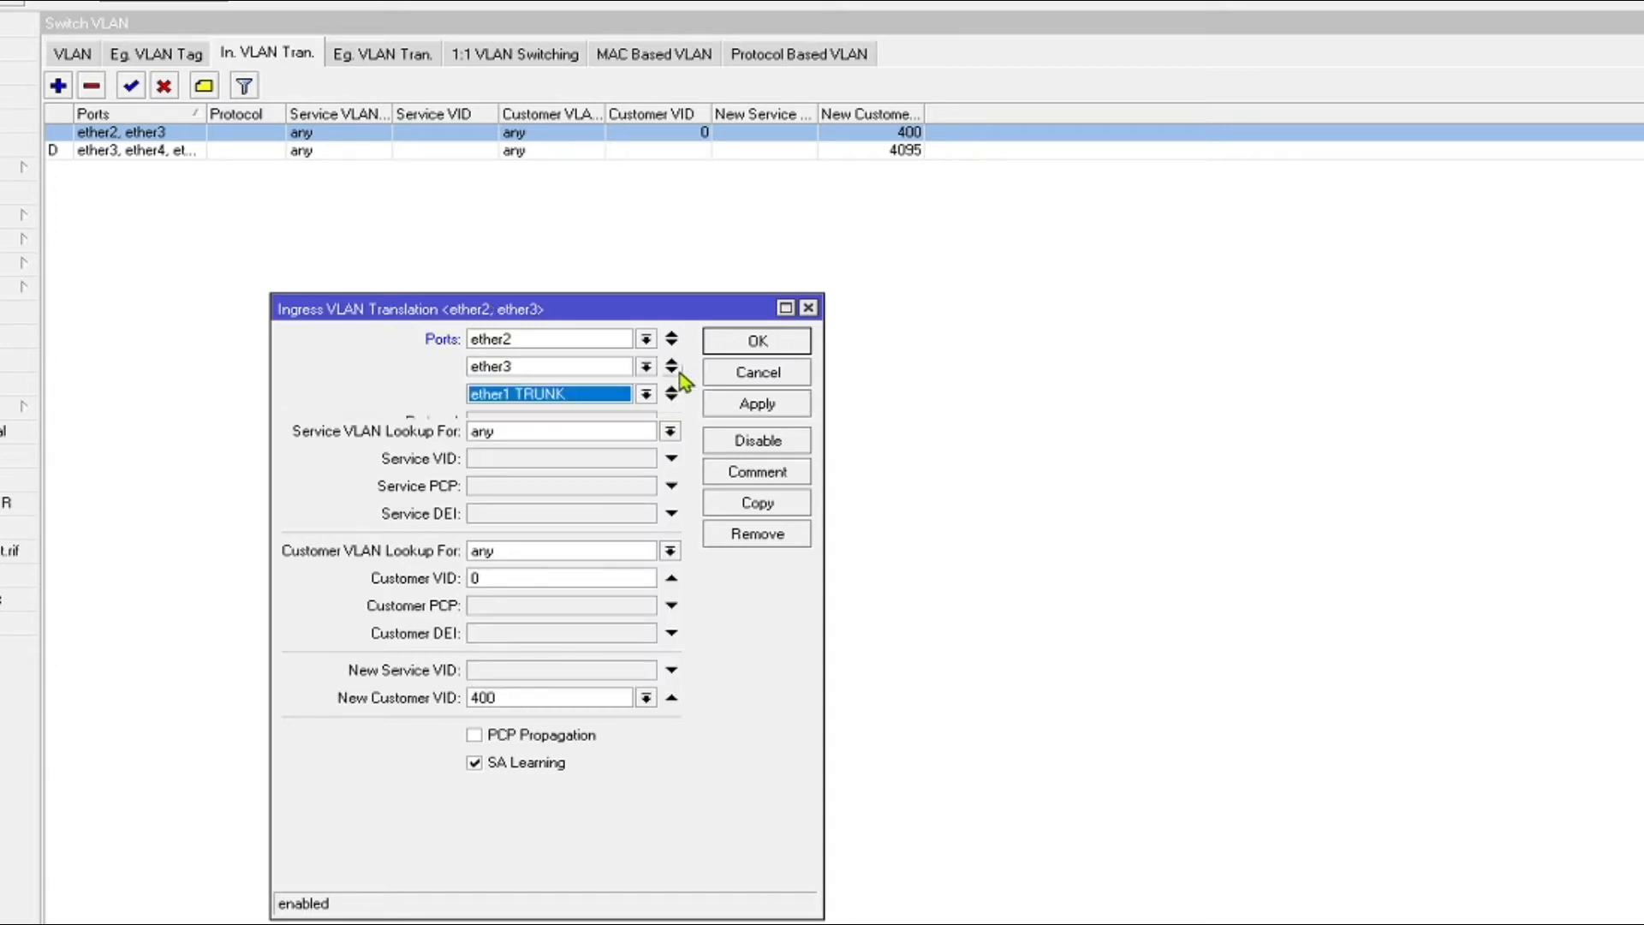
pyautogui.click(645, 393)
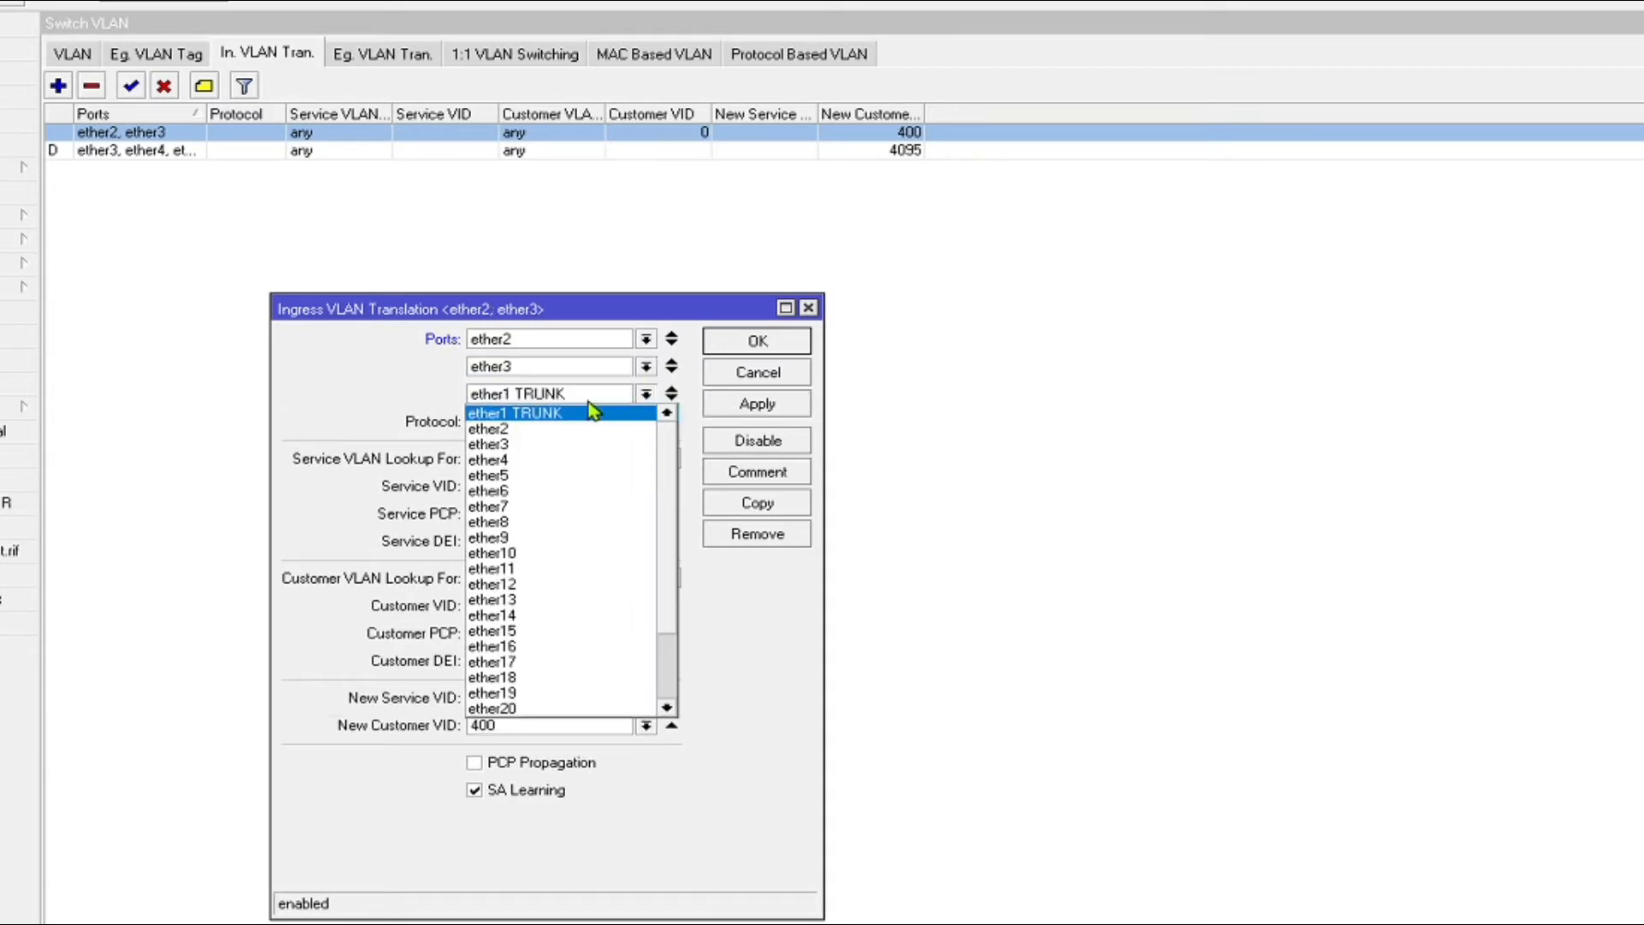
pyautogui.click(548, 463)
pyautogui.click(671, 394)
pyautogui.click(646, 421)
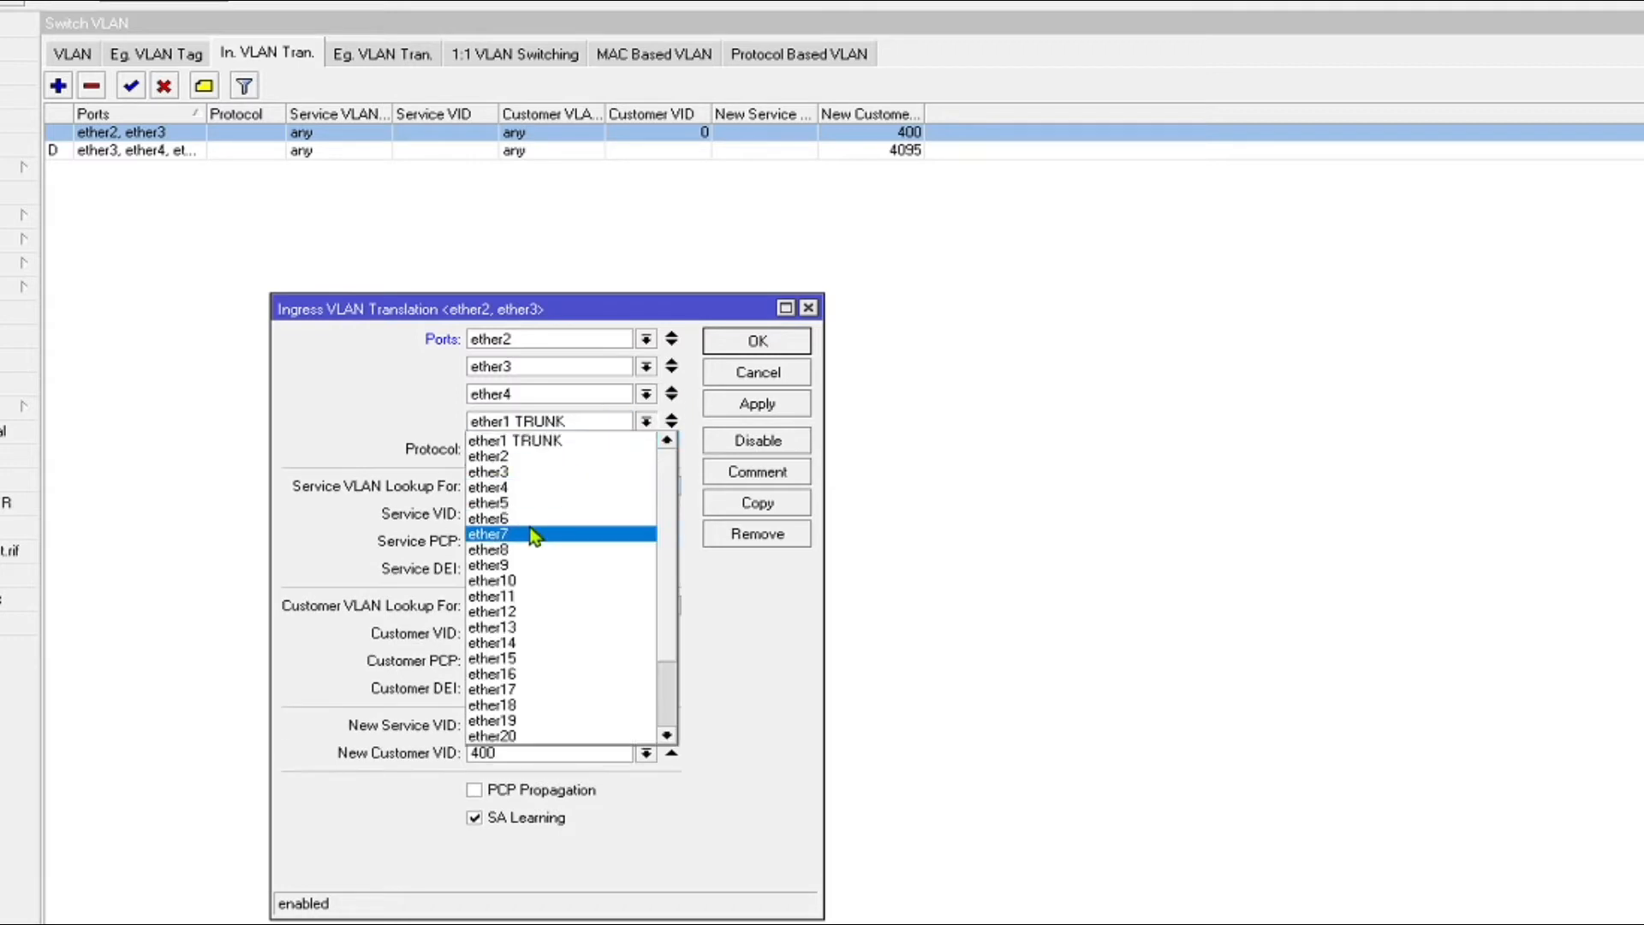
pyautogui.click(532, 504)
# - Add ether6 and ether7 to the ports of the VLAN 400 ingress translation rule
pyautogui.click(671, 421)
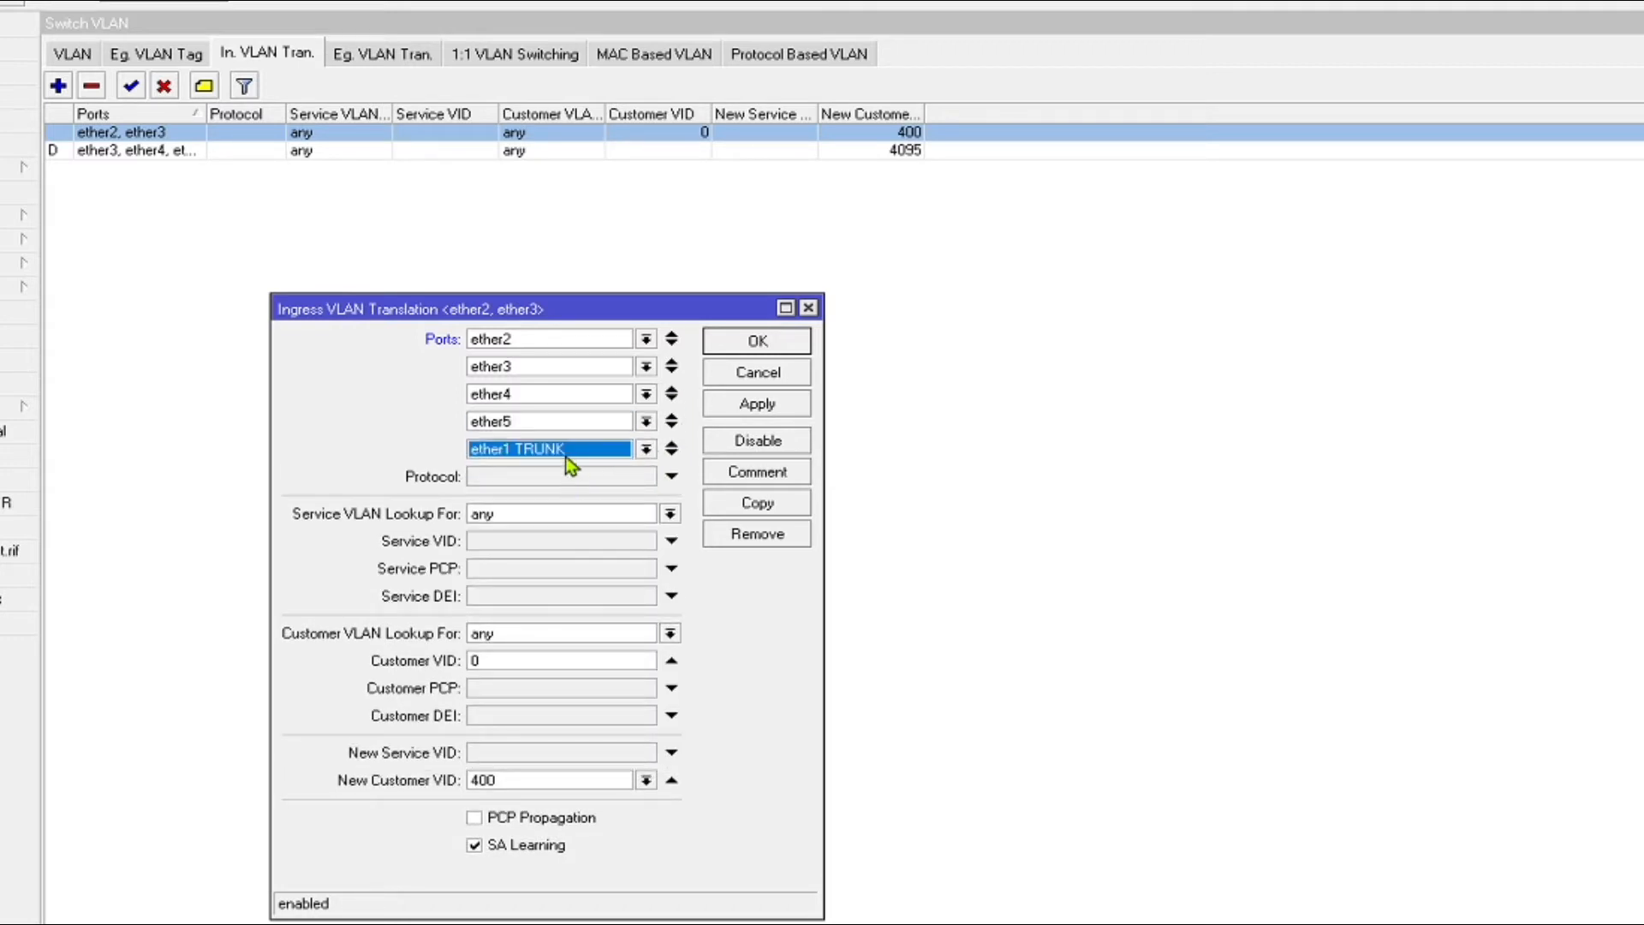
pyautogui.click(645, 449)
pyautogui.click(524, 555)
pyautogui.click(671, 449)
pyautogui.click(579, 476)
pyautogui.click(527, 587)
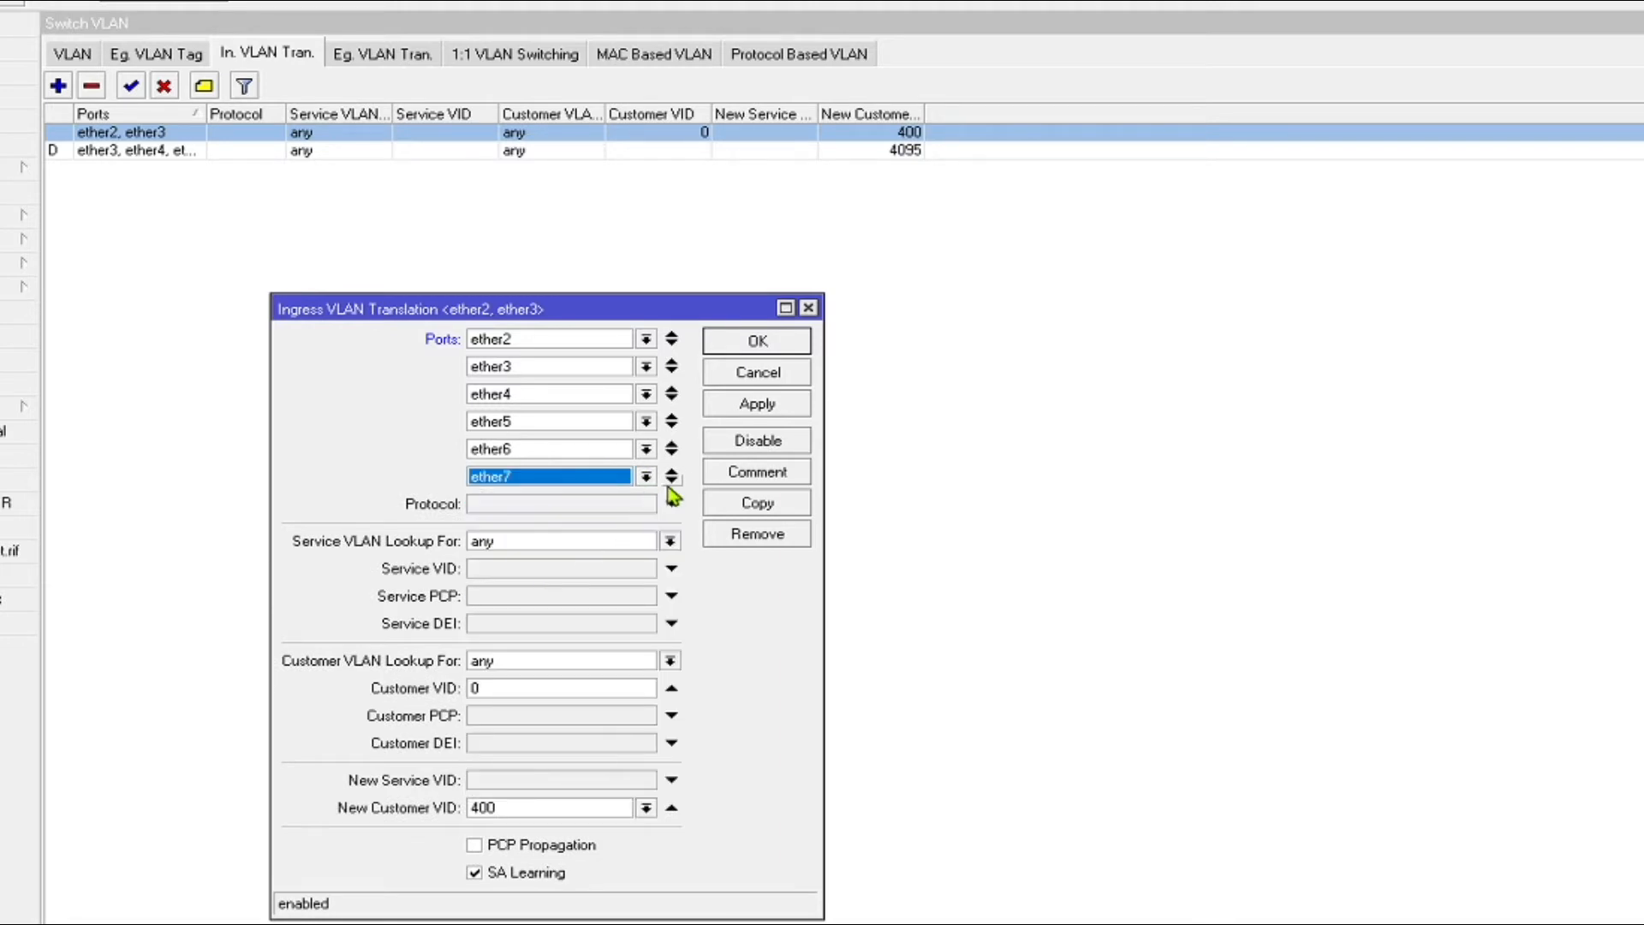
# - Add ether8 and ether9 to the ports of the VLAN 400 ingress translation rule
pyautogui.click(671, 476)
pyautogui.click(646, 503)
pyautogui.click(531, 647)
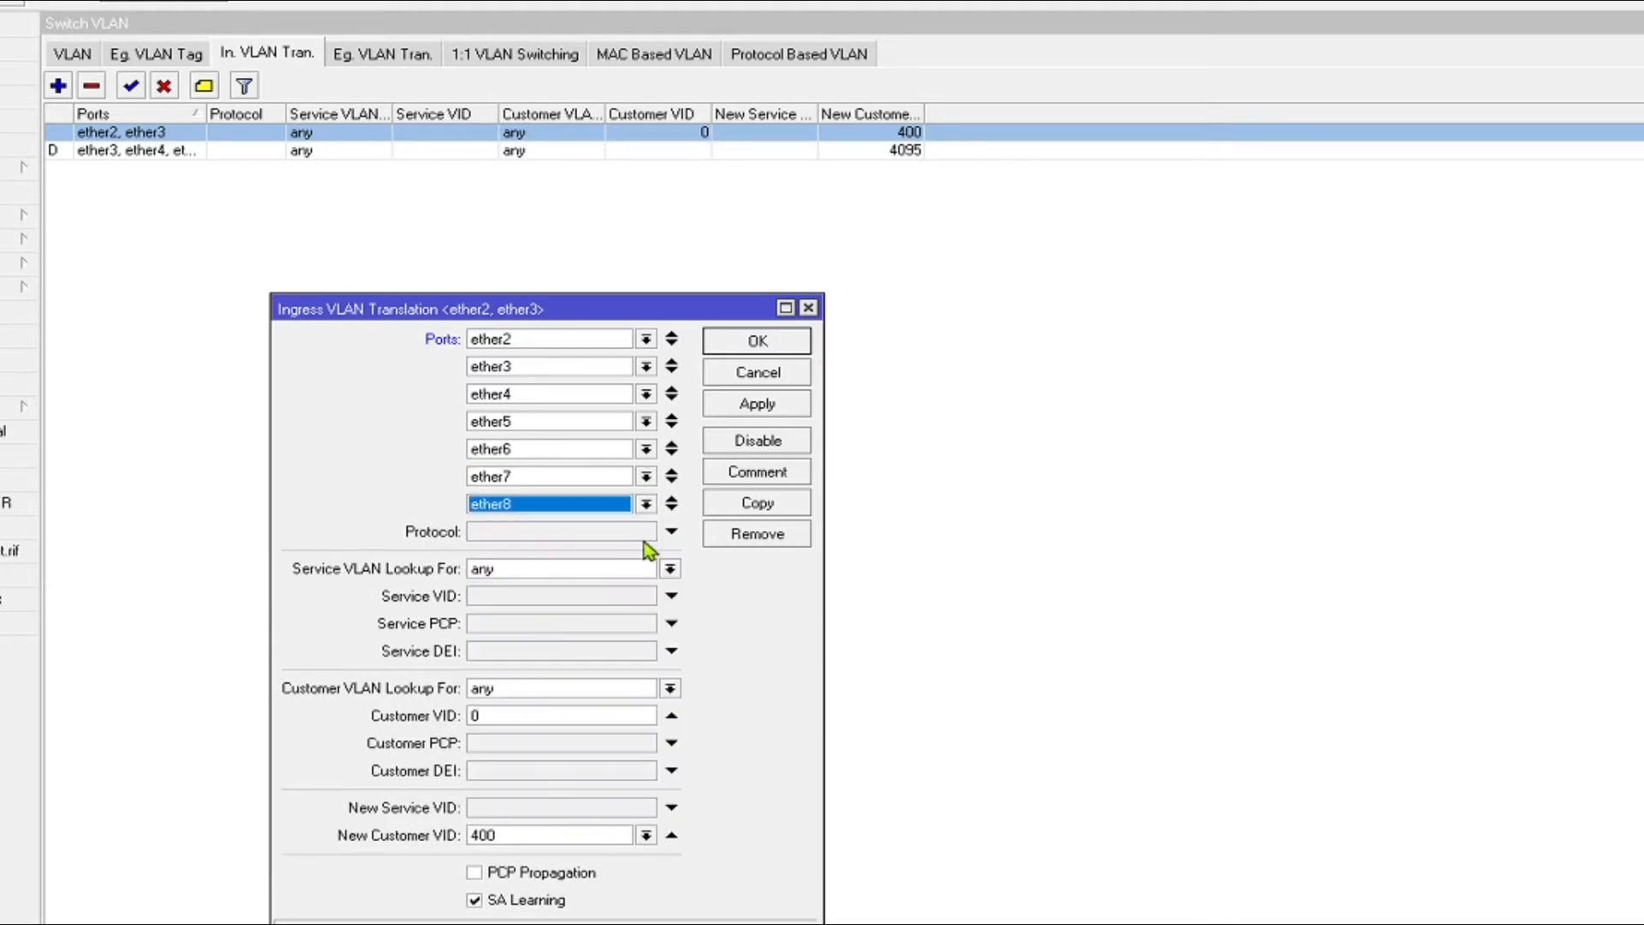
pyautogui.click(671, 509)
pyautogui.click(646, 521)
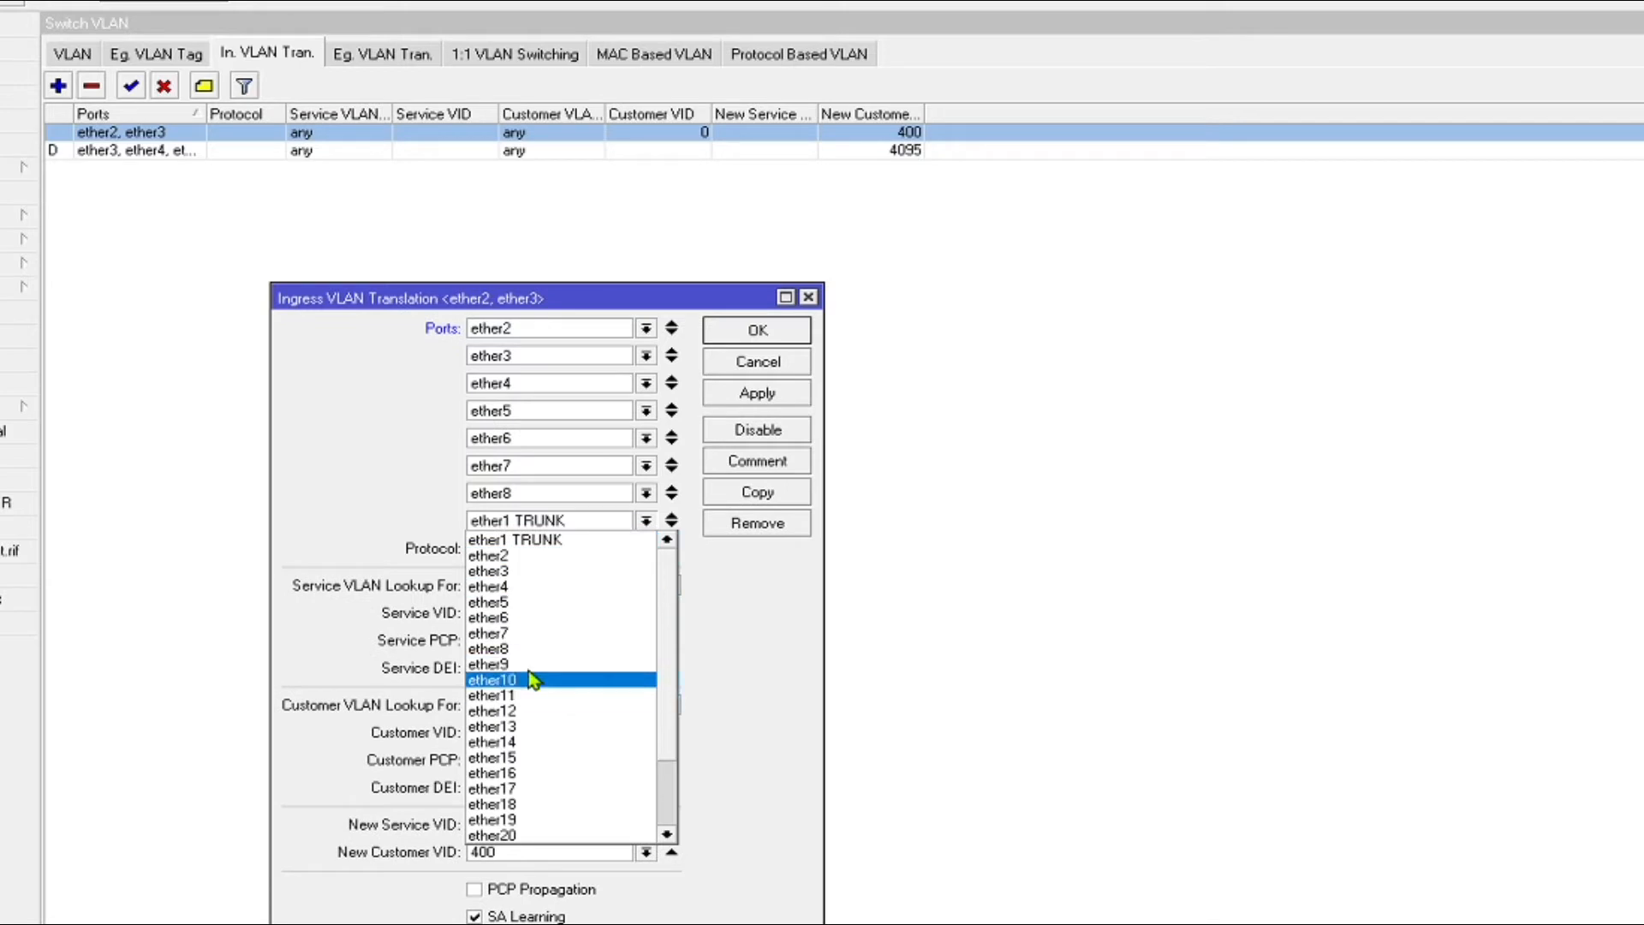
pyautogui.click(617, 679)
# - Add ether10 to the VLAN 400 ingress translation rule, save and close it, and widen the table's Ports column to show the full port lists
pyautogui.click(669, 528)
pyautogui.click(604, 523)
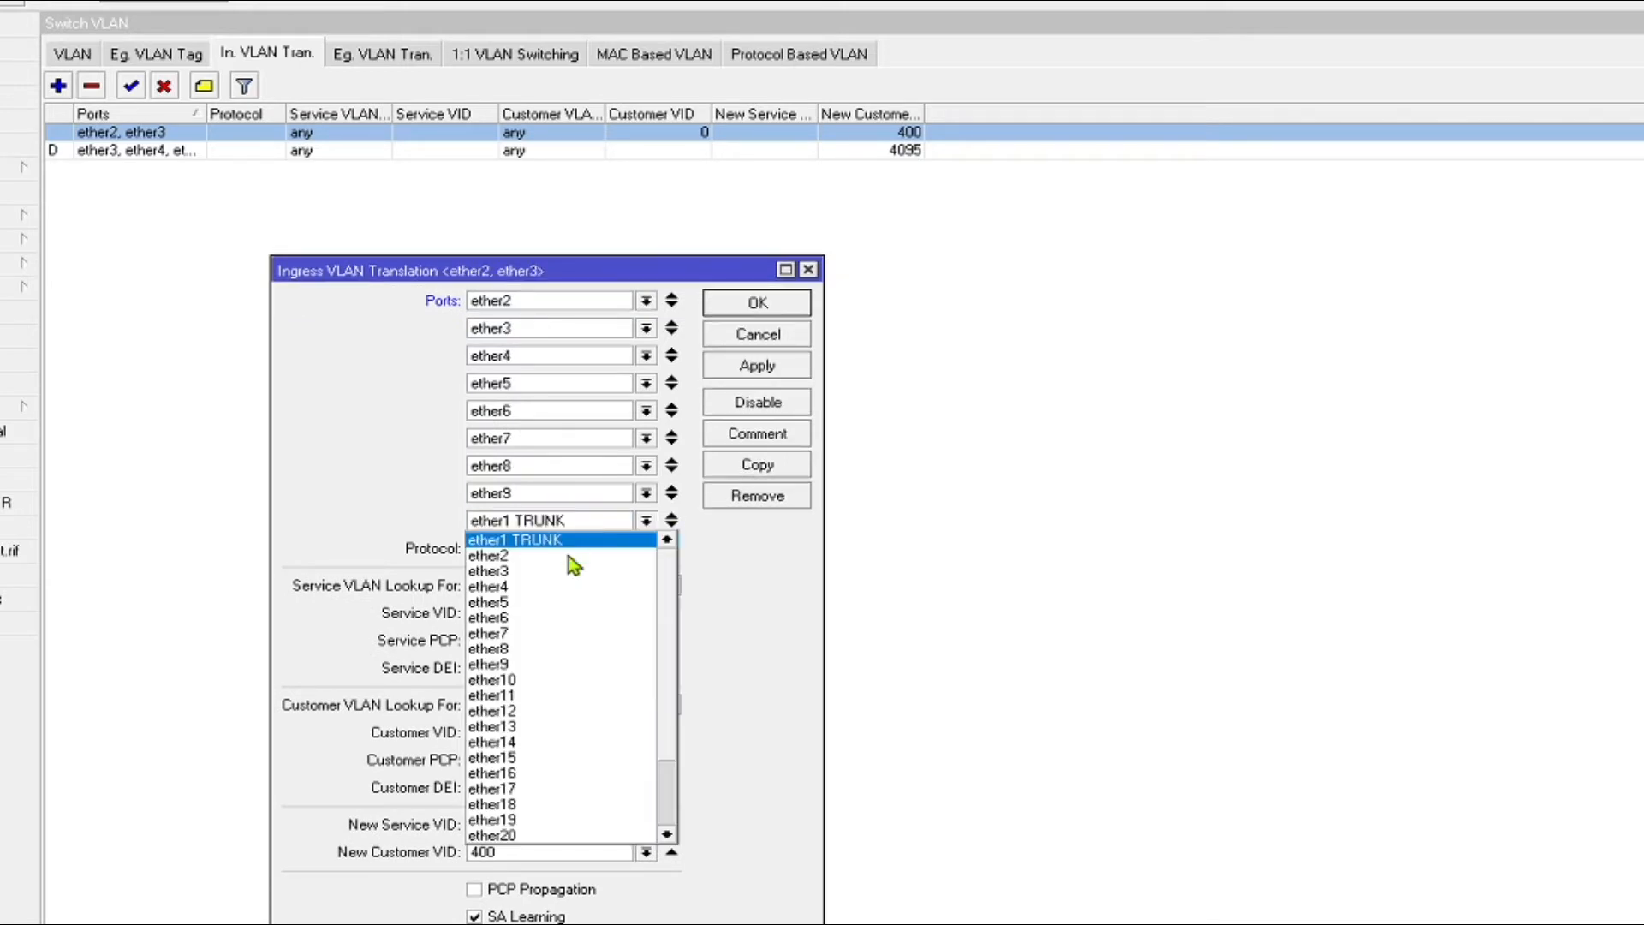
pyautogui.click(543, 681)
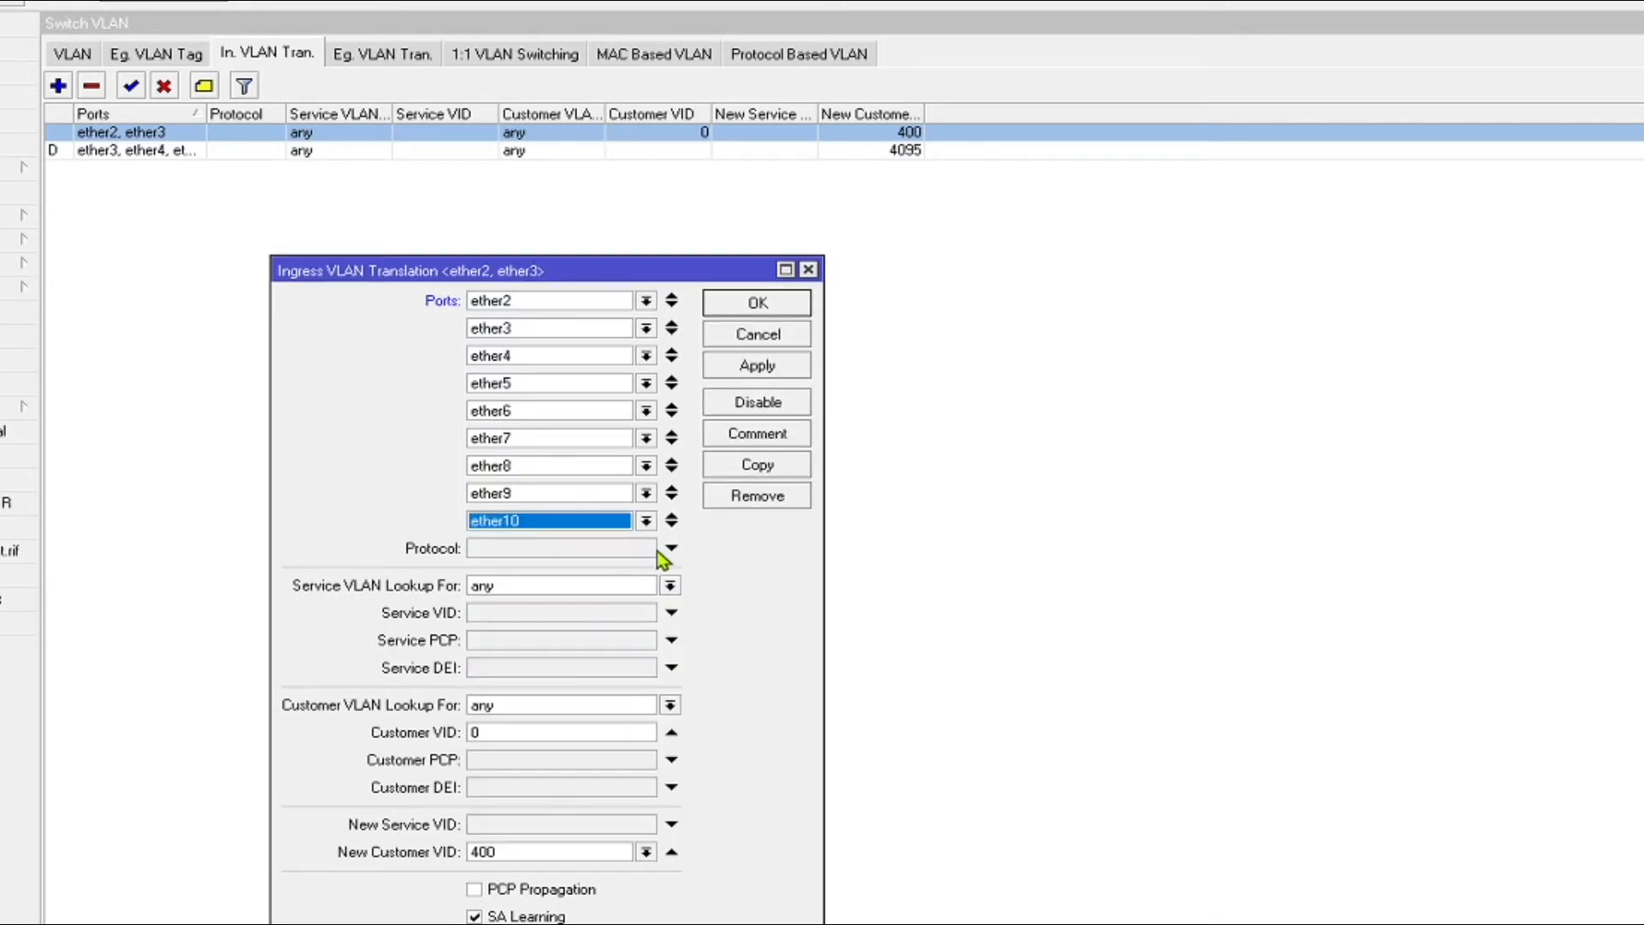
pyautogui.click(754, 375)
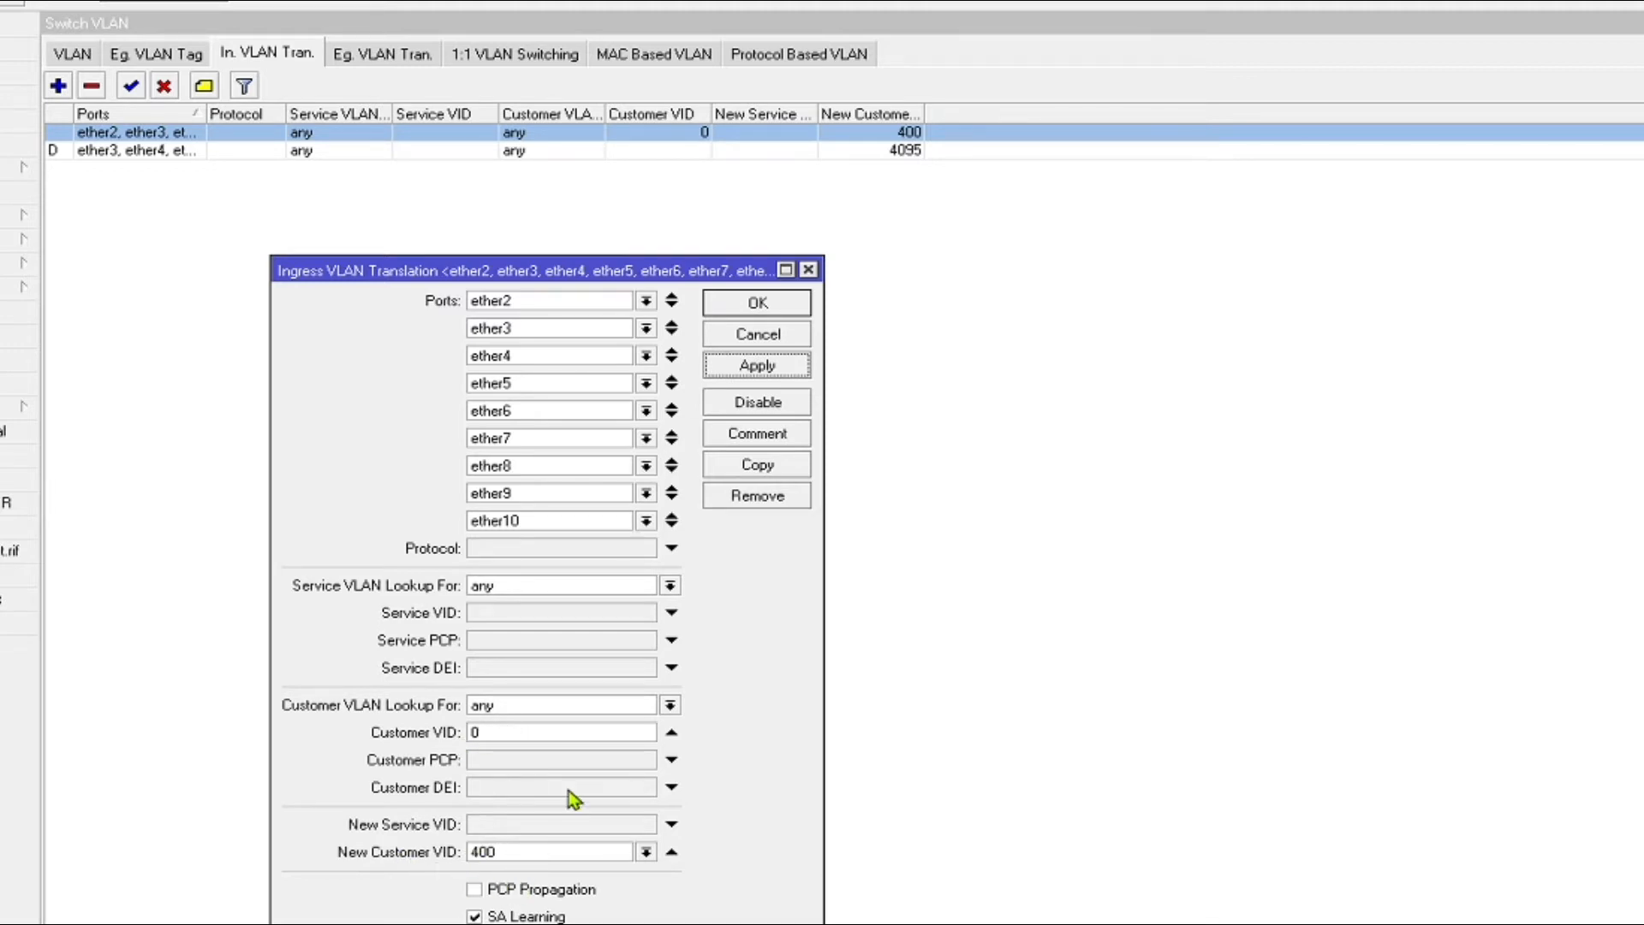
pyautogui.click(761, 368)
pyautogui.click(758, 309)
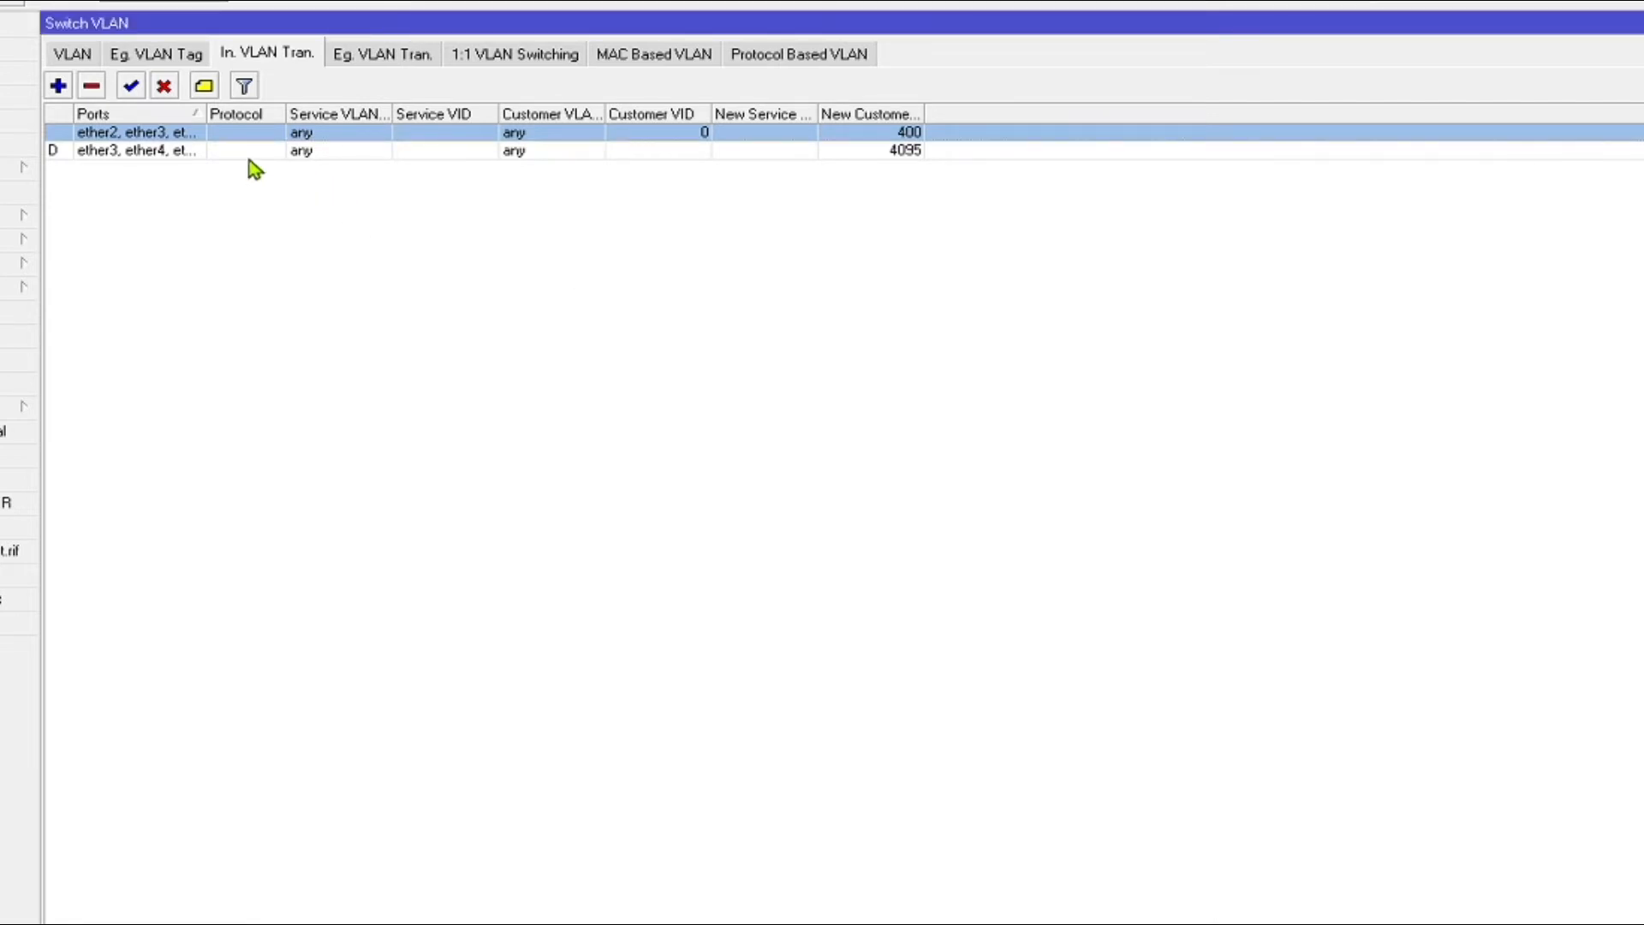
pyautogui.moveTo(205, 128); pyautogui.dragTo(675, 137)
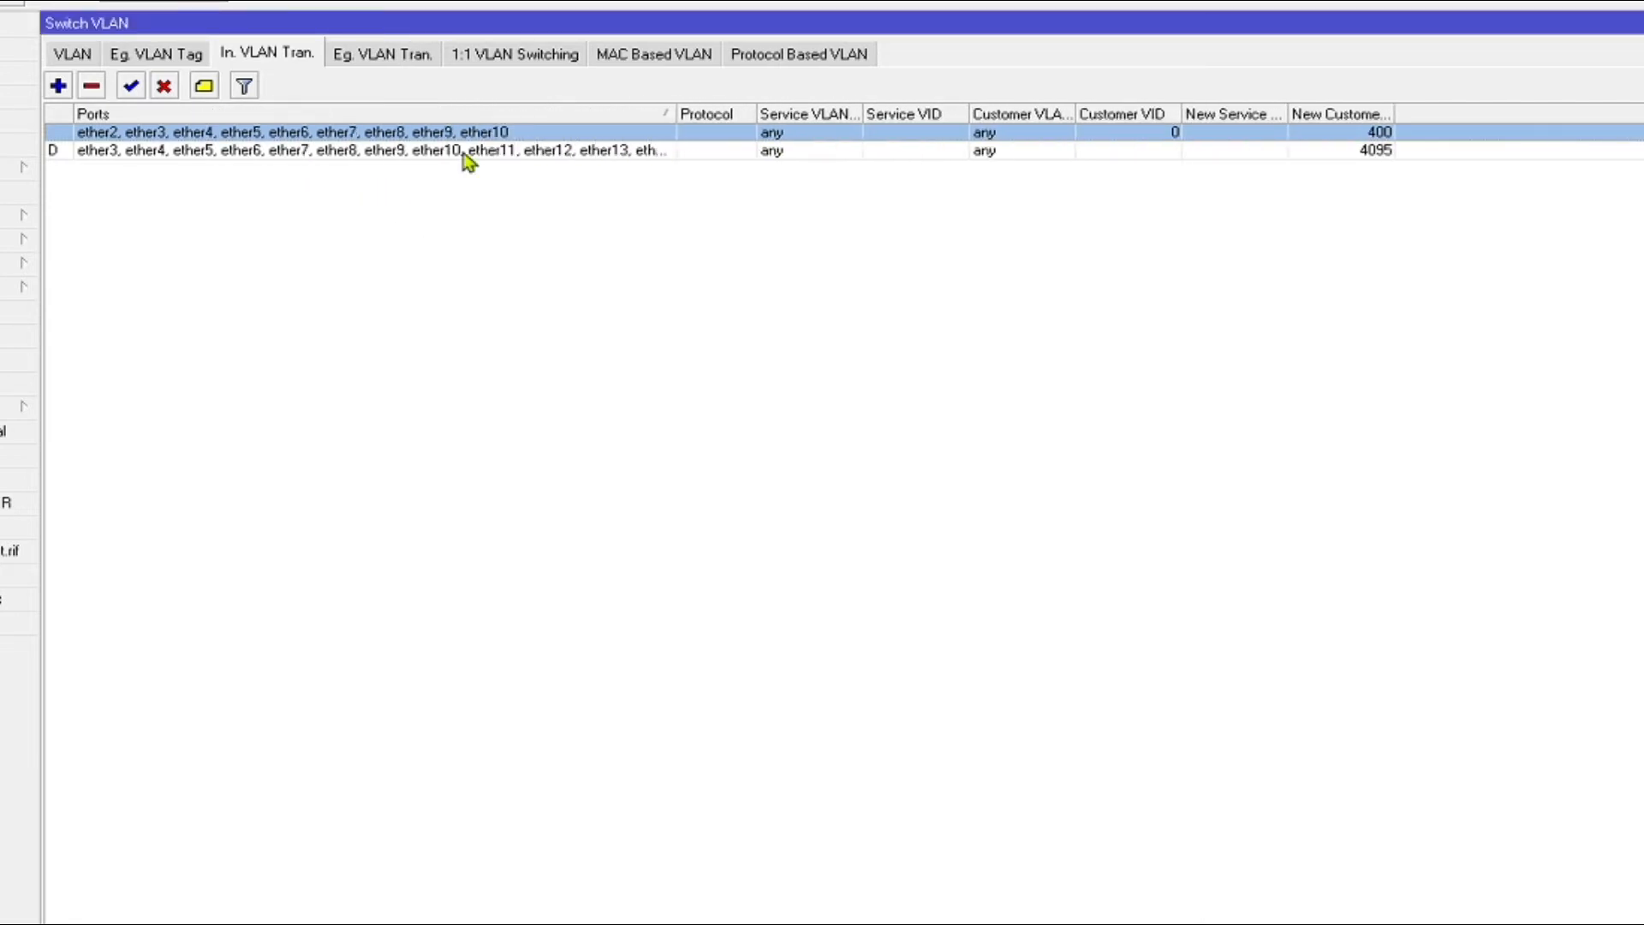
# - Create a new ingress VLAN translation rule with ether11 and ether12 as its first ports
pyautogui.click(56, 87)
pyautogui.click(514, 304)
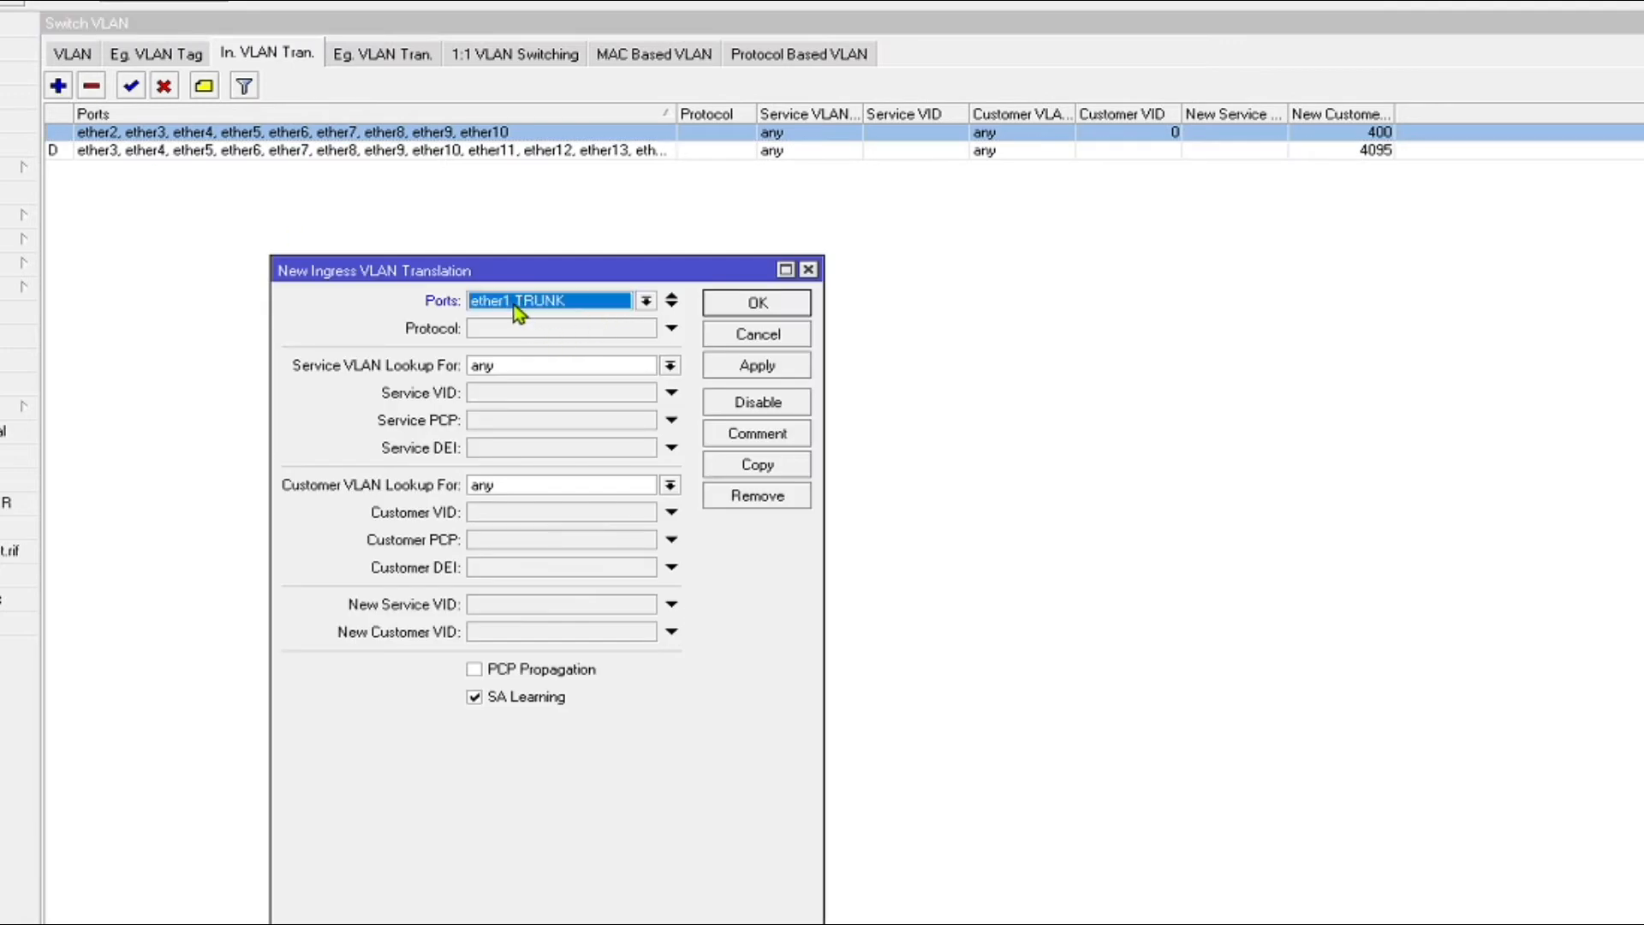
pyautogui.click(646, 301)
pyautogui.click(562, 477)
pyautogui.click(671, 305)
pyautogui.click(646, 328)
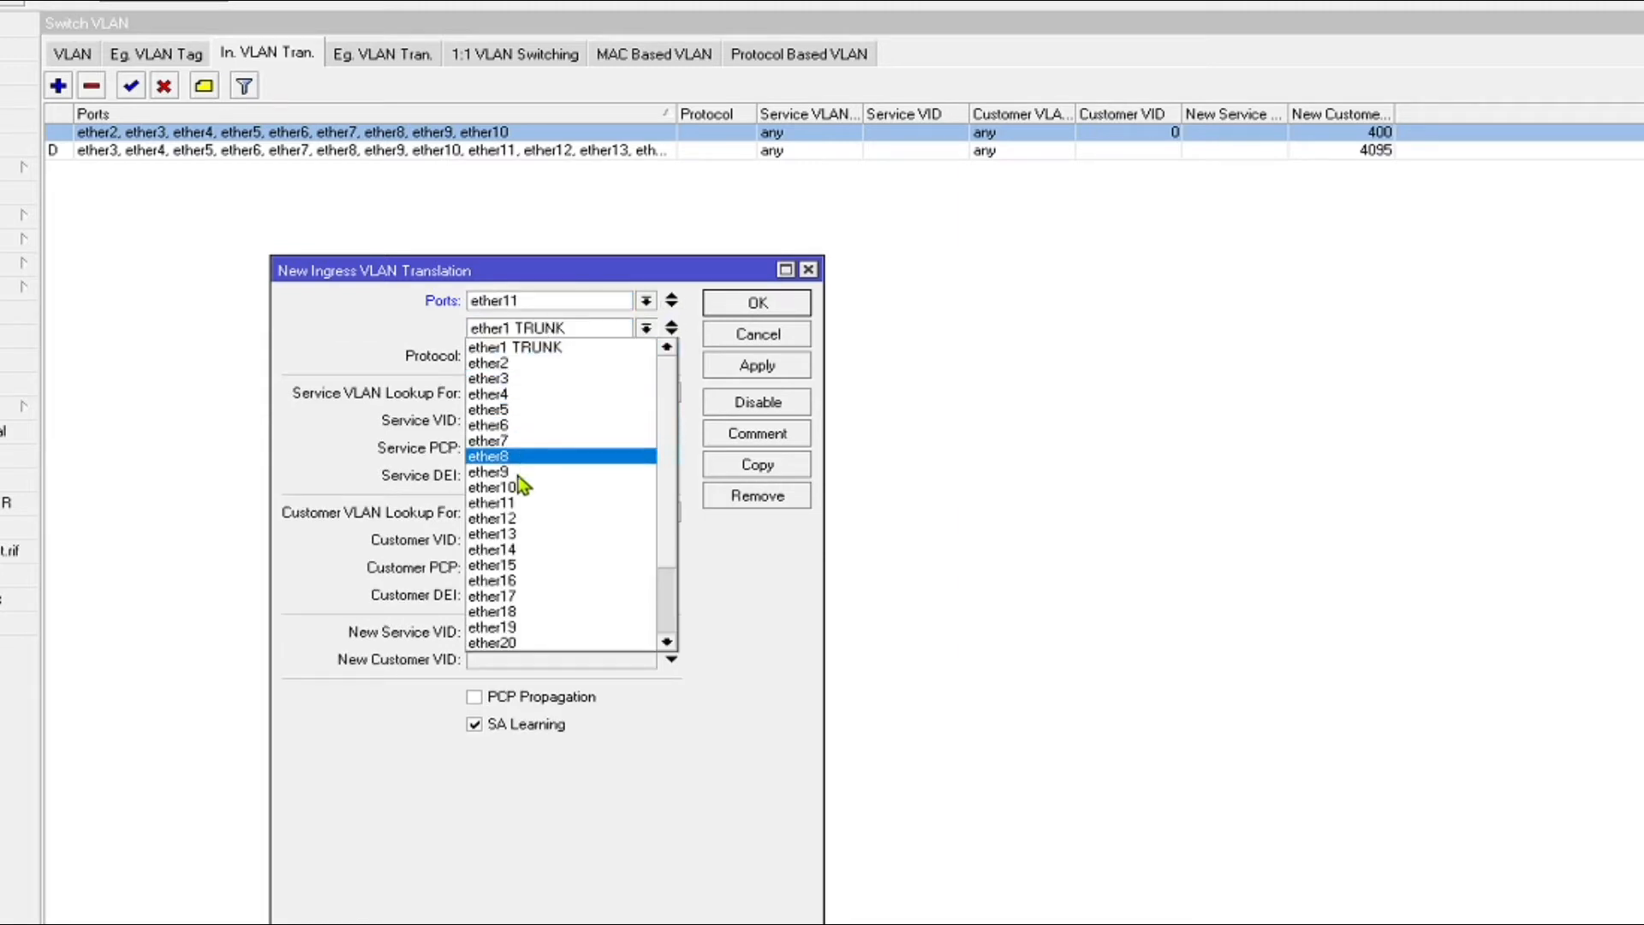
pyautogui.click(517, 519)
# - Add ether13 and ether14 to the ports of the new ingress VLAN translation rule
pyautogui.click(671, 334)
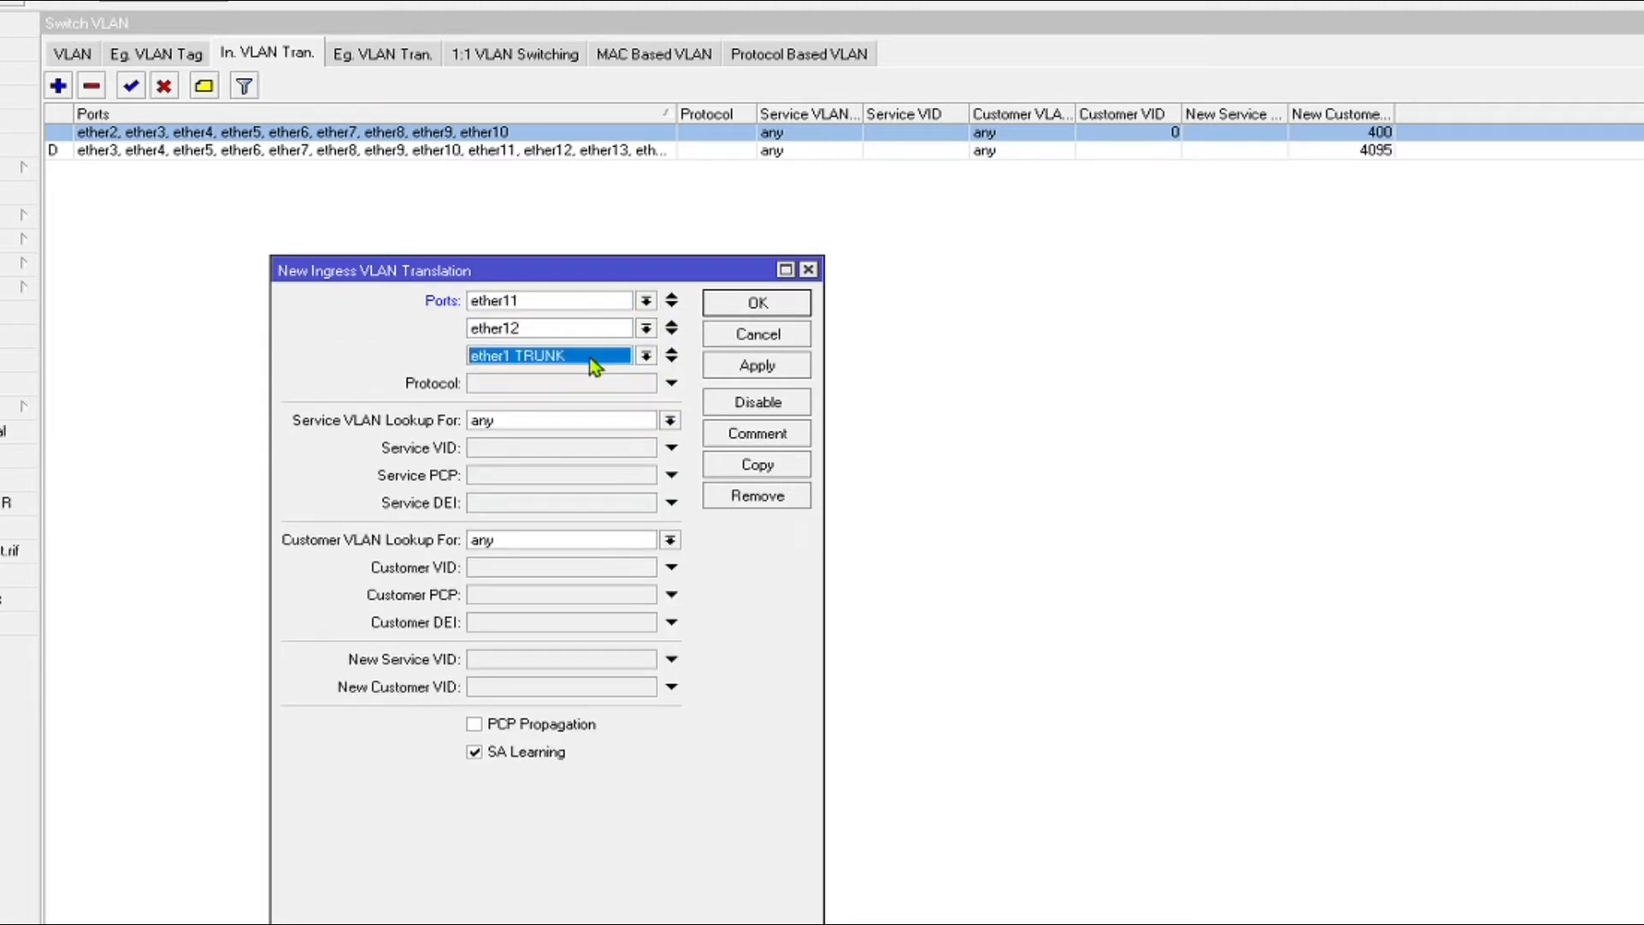
pyautogui.click(646, 355)
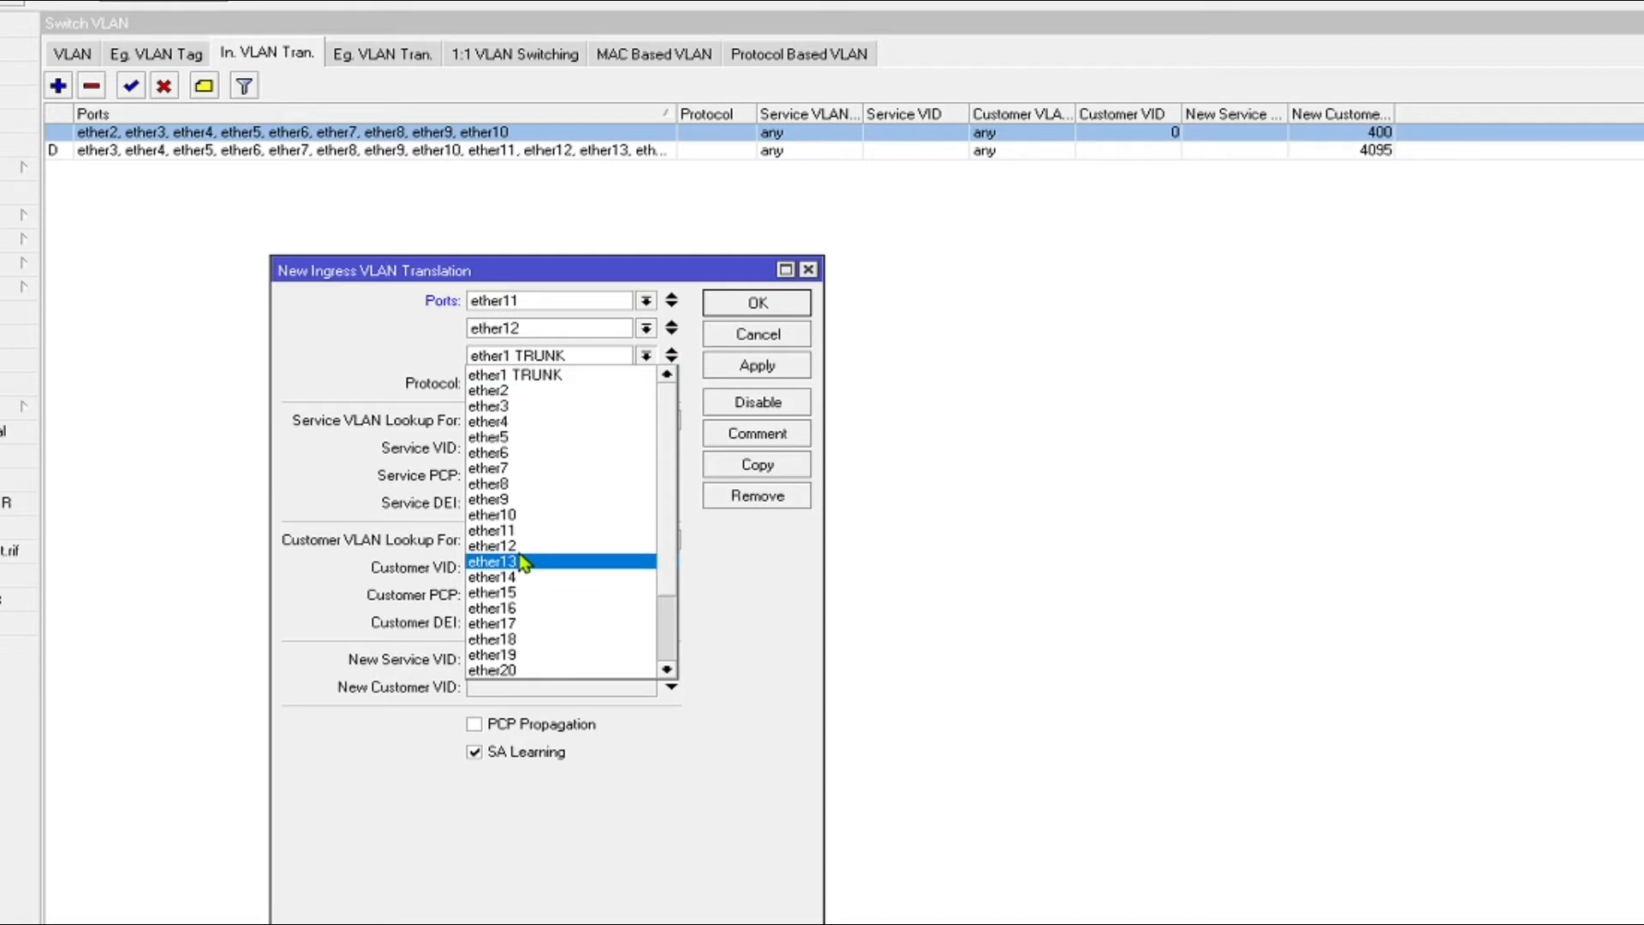
pyautogui.click(519, 565)
pyautogui.click(672, 360)
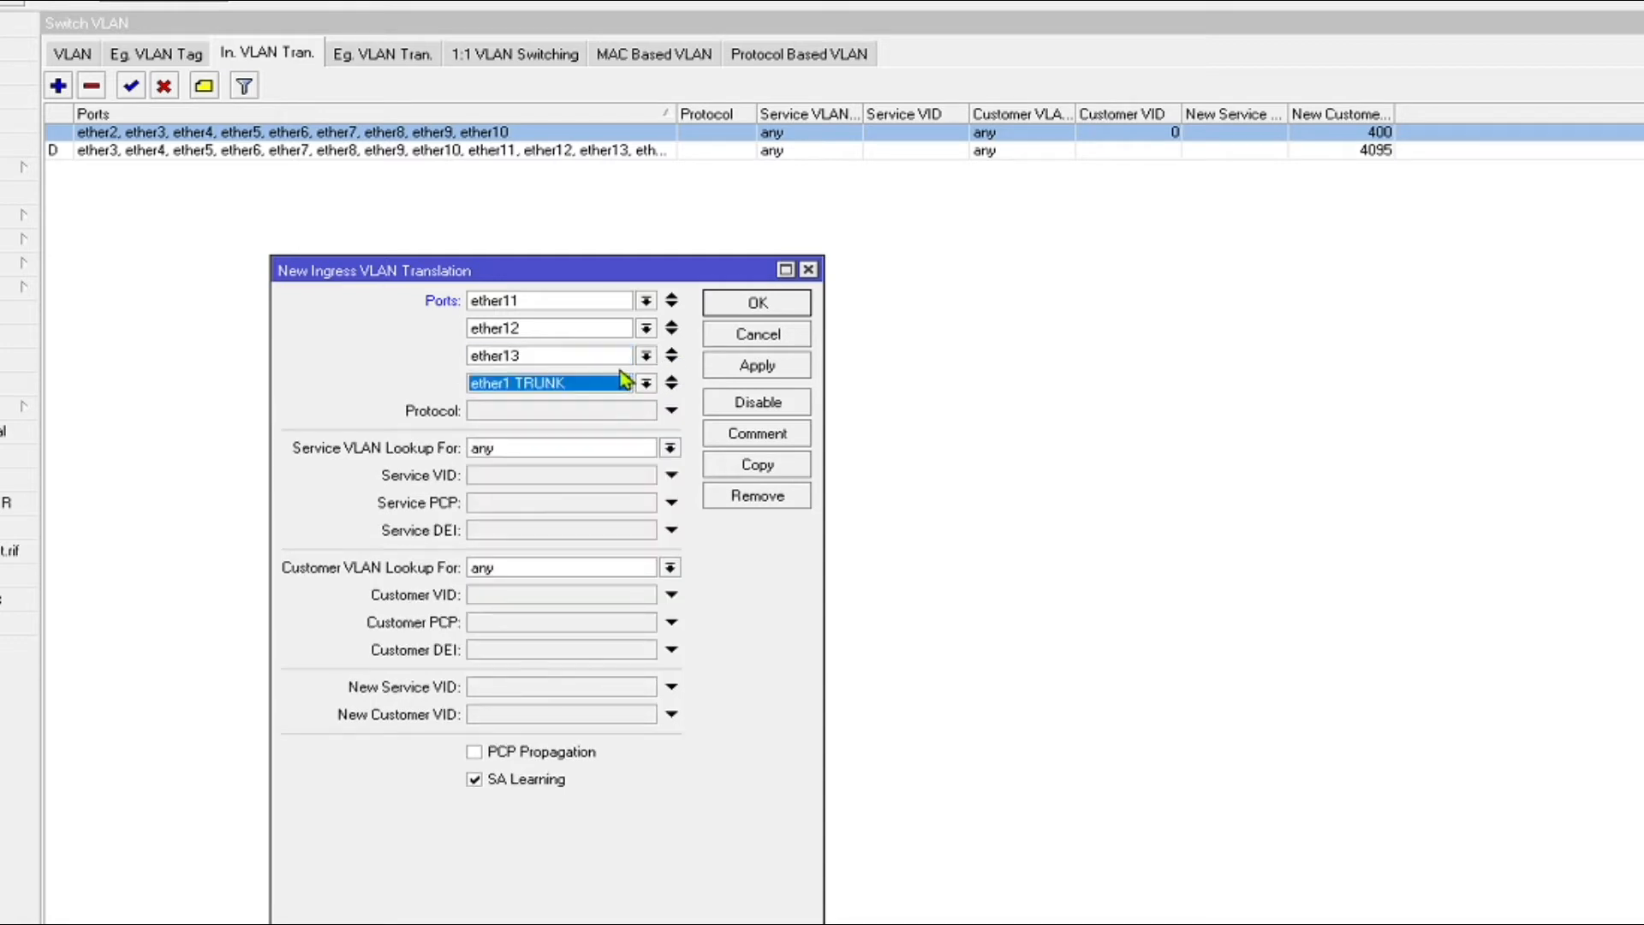
pyautogui.click(646, 383)
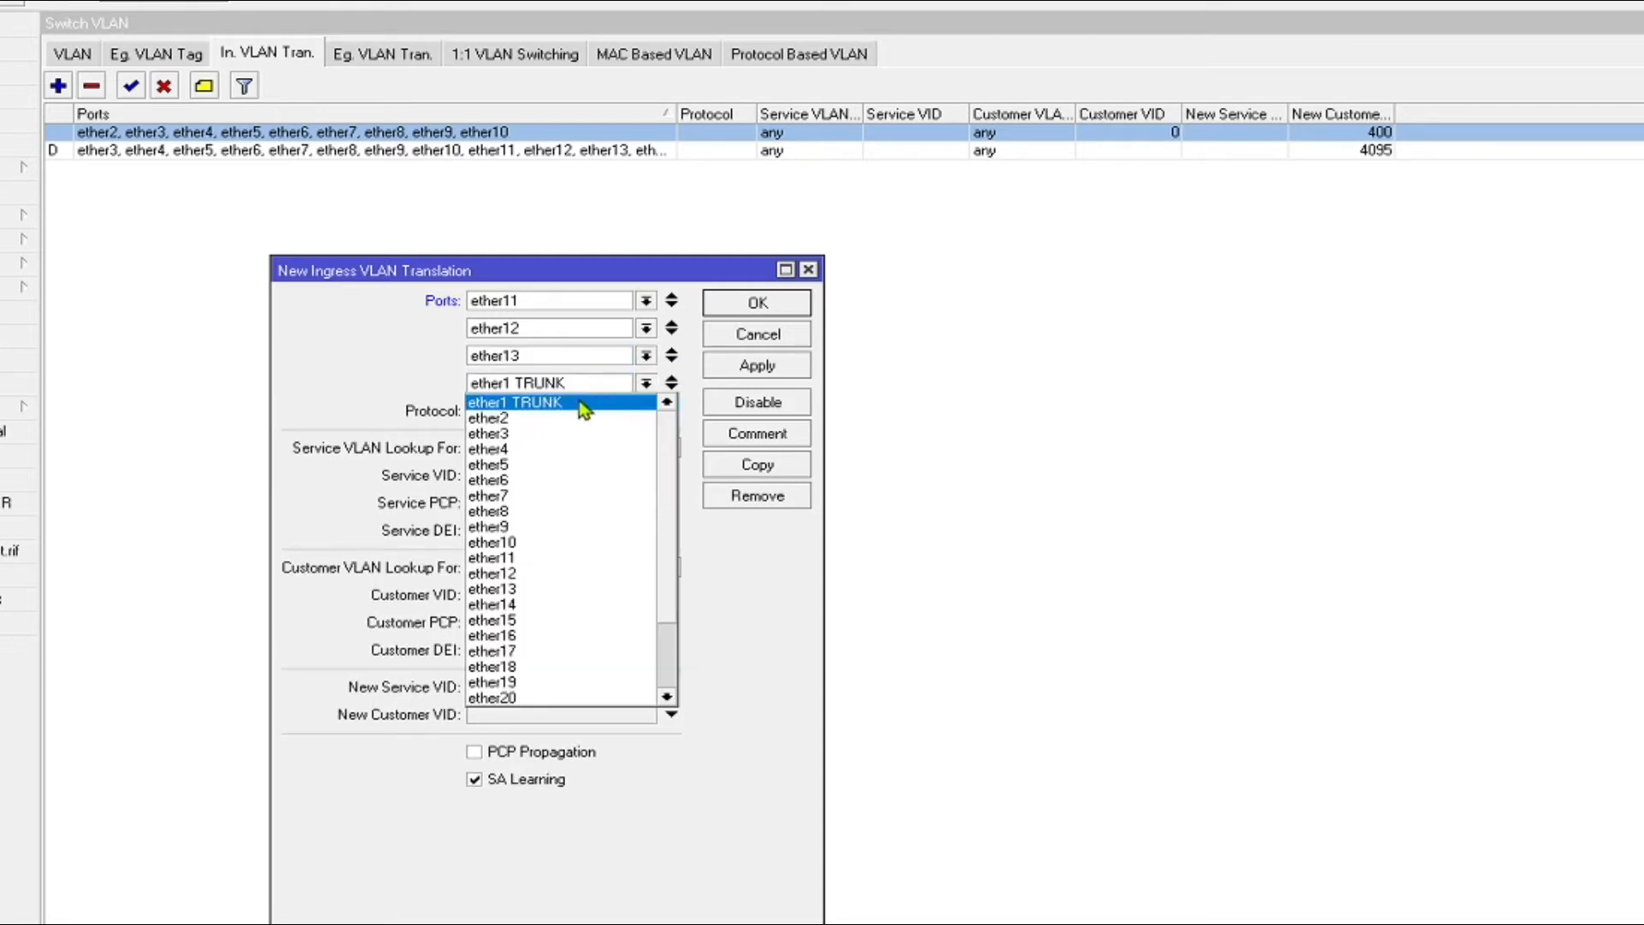
pyautogui.click(526, 605)
# - Add ether15 and ether16 to the new ingress translation rule's ports, correcting any duplicated port entries
pyautogui.click(671, 383)
pyautogui.click(646, 410)
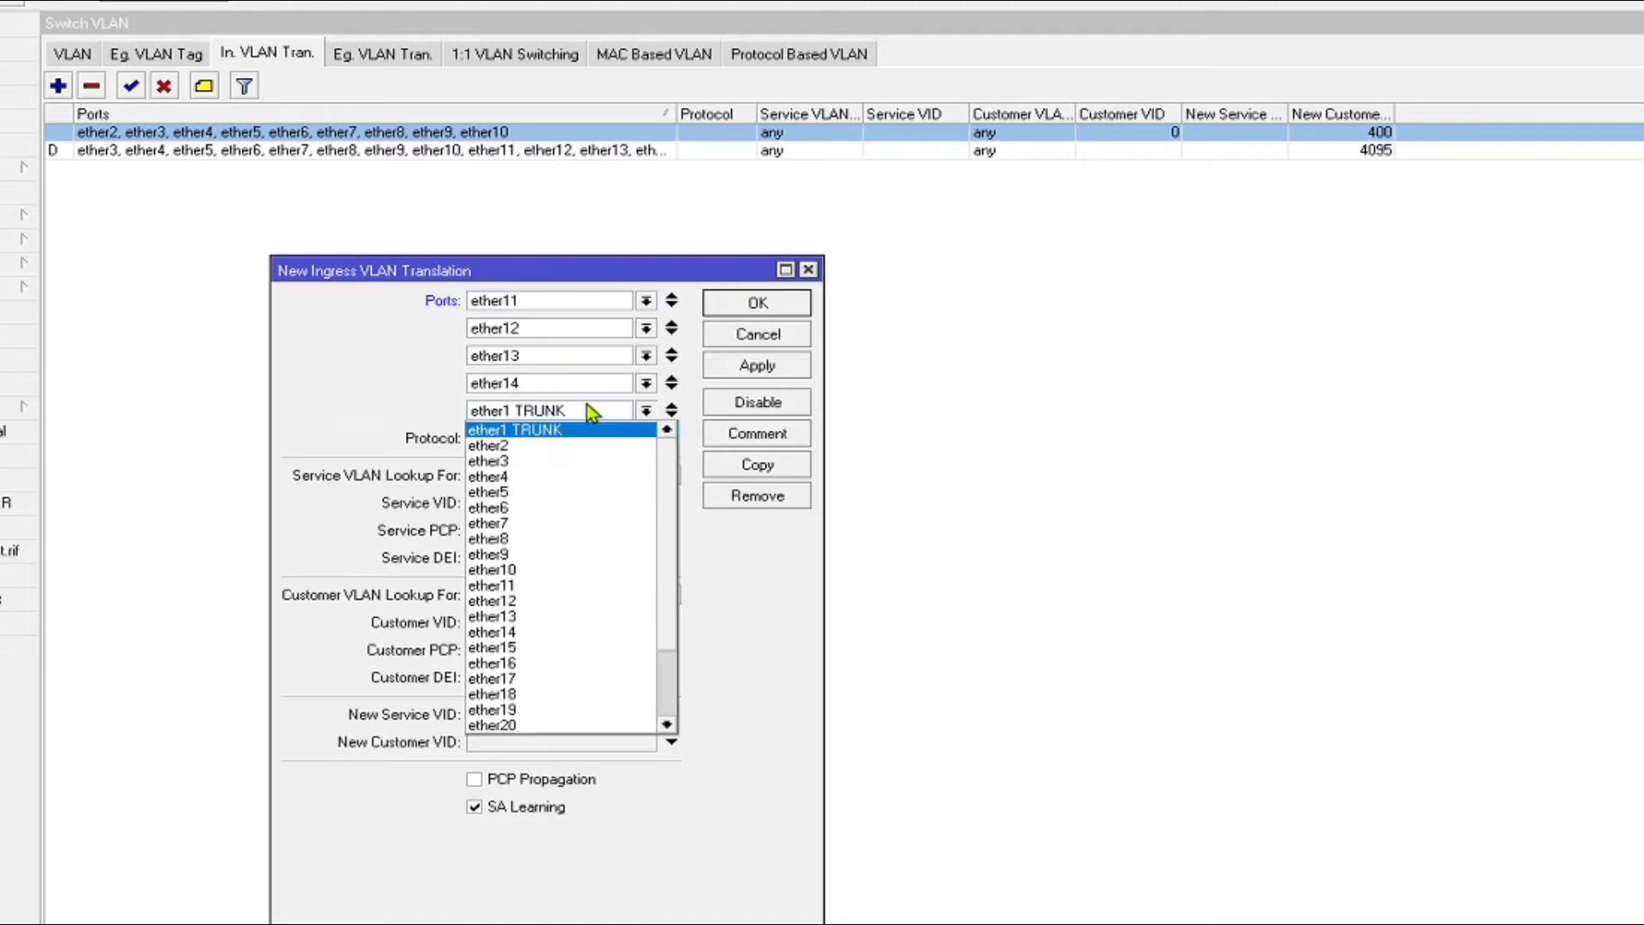
pyautogui.click(529, 633)
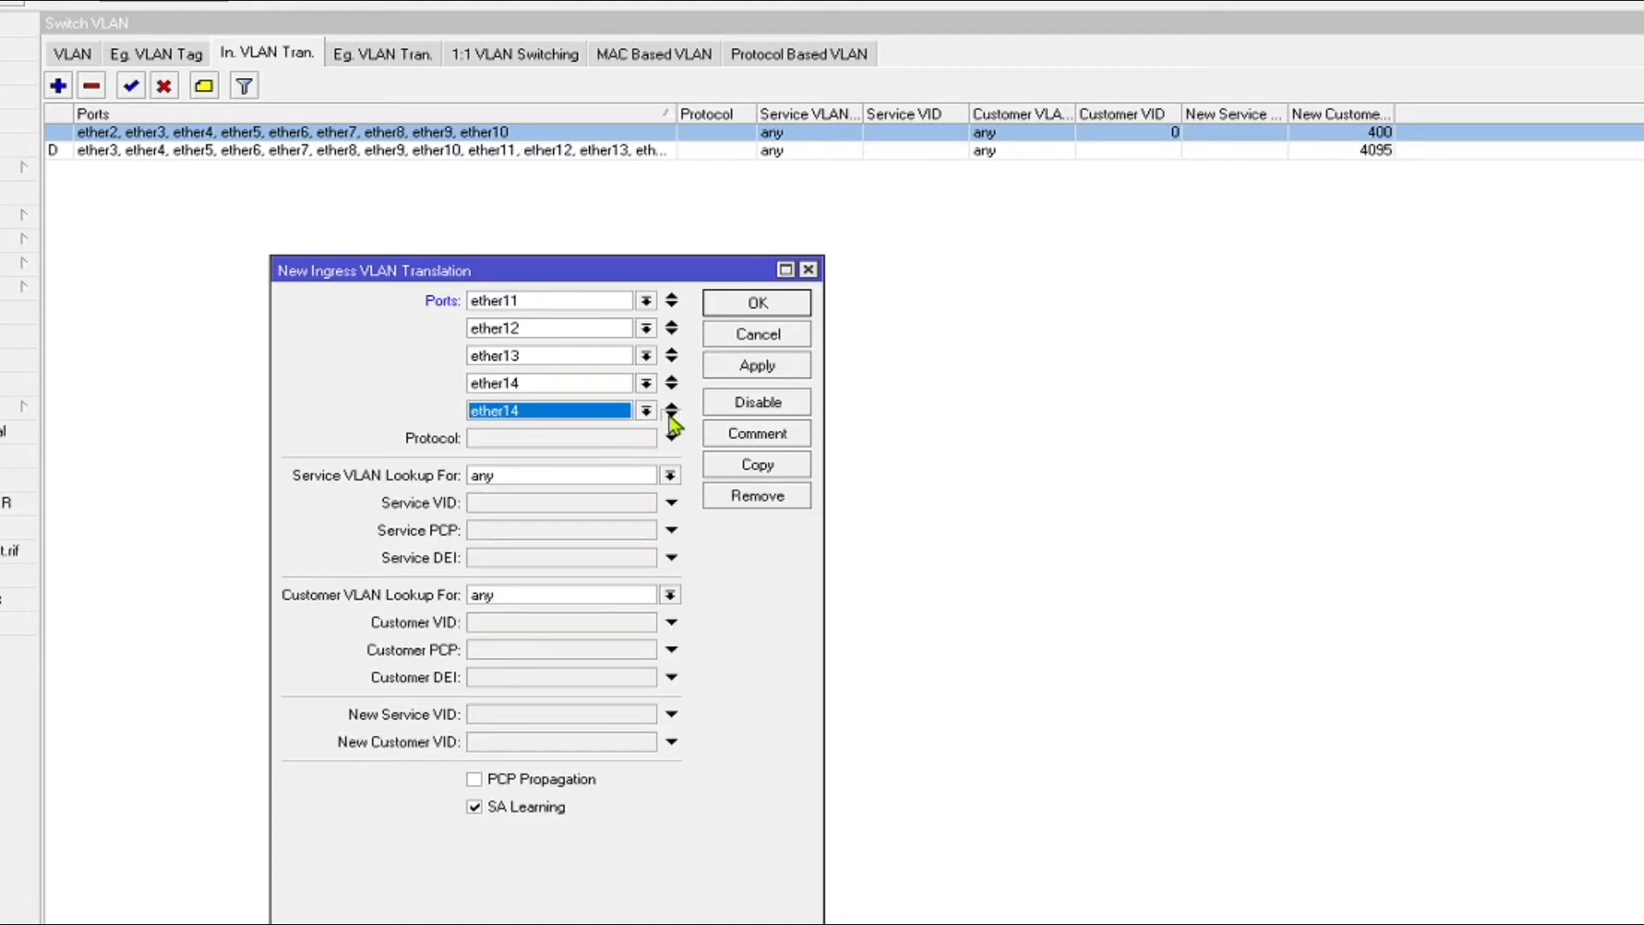
pyautogui.click(673, 416)
pyautogui.click(601, 437)
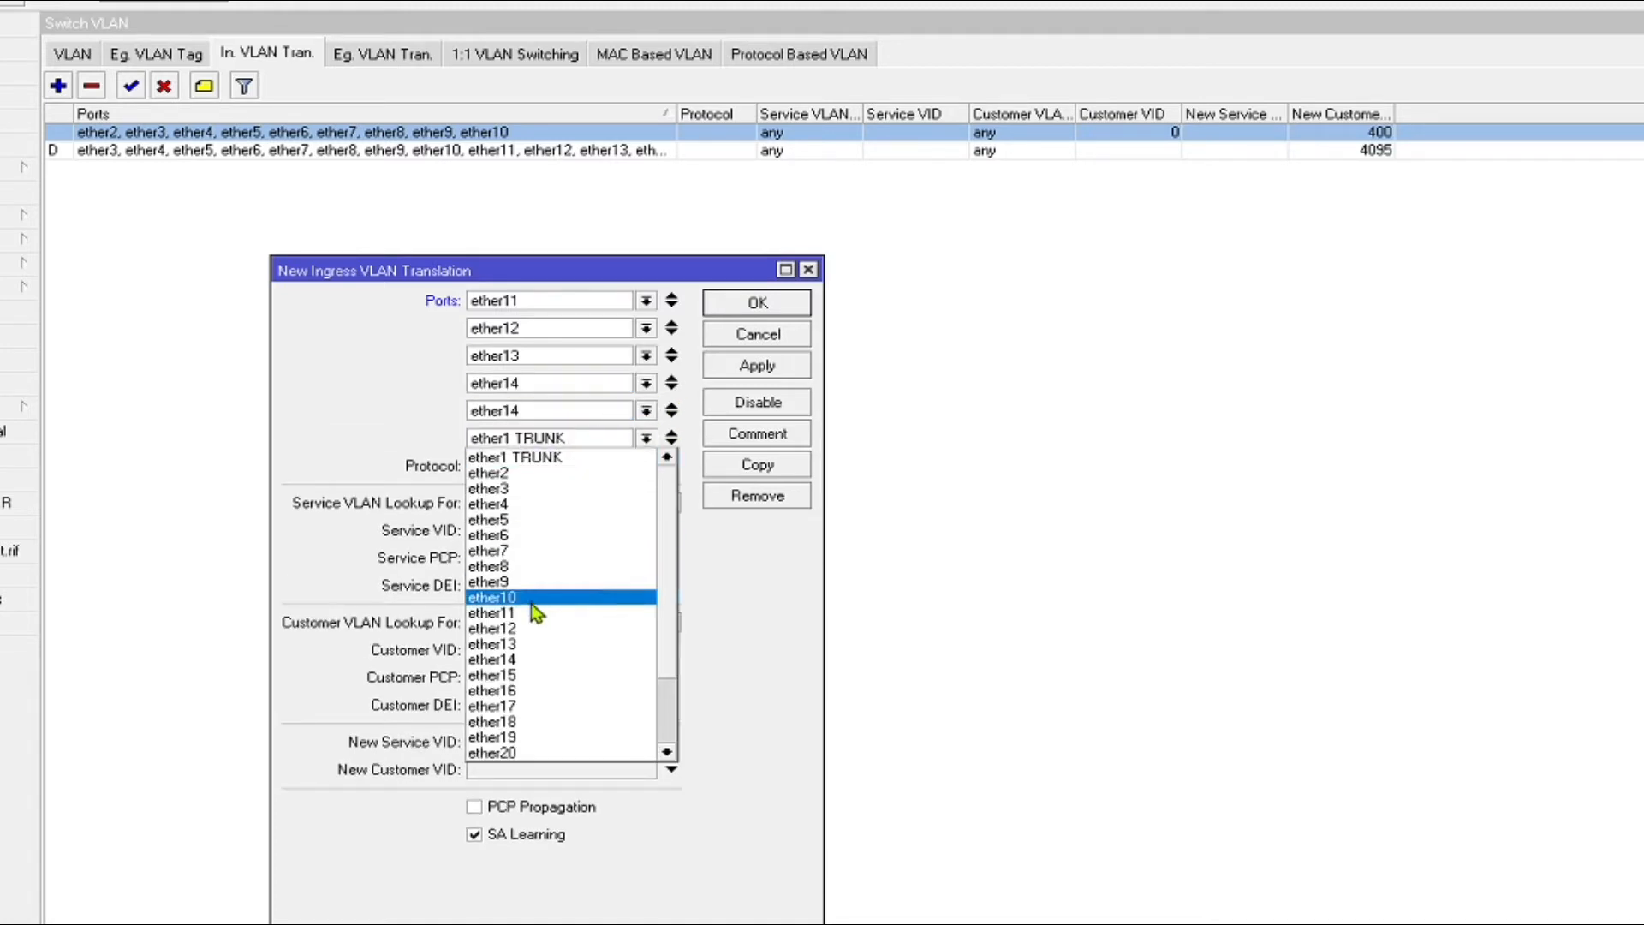
pyautogui.click(530, 676)
pyautogui.click(576, 417)
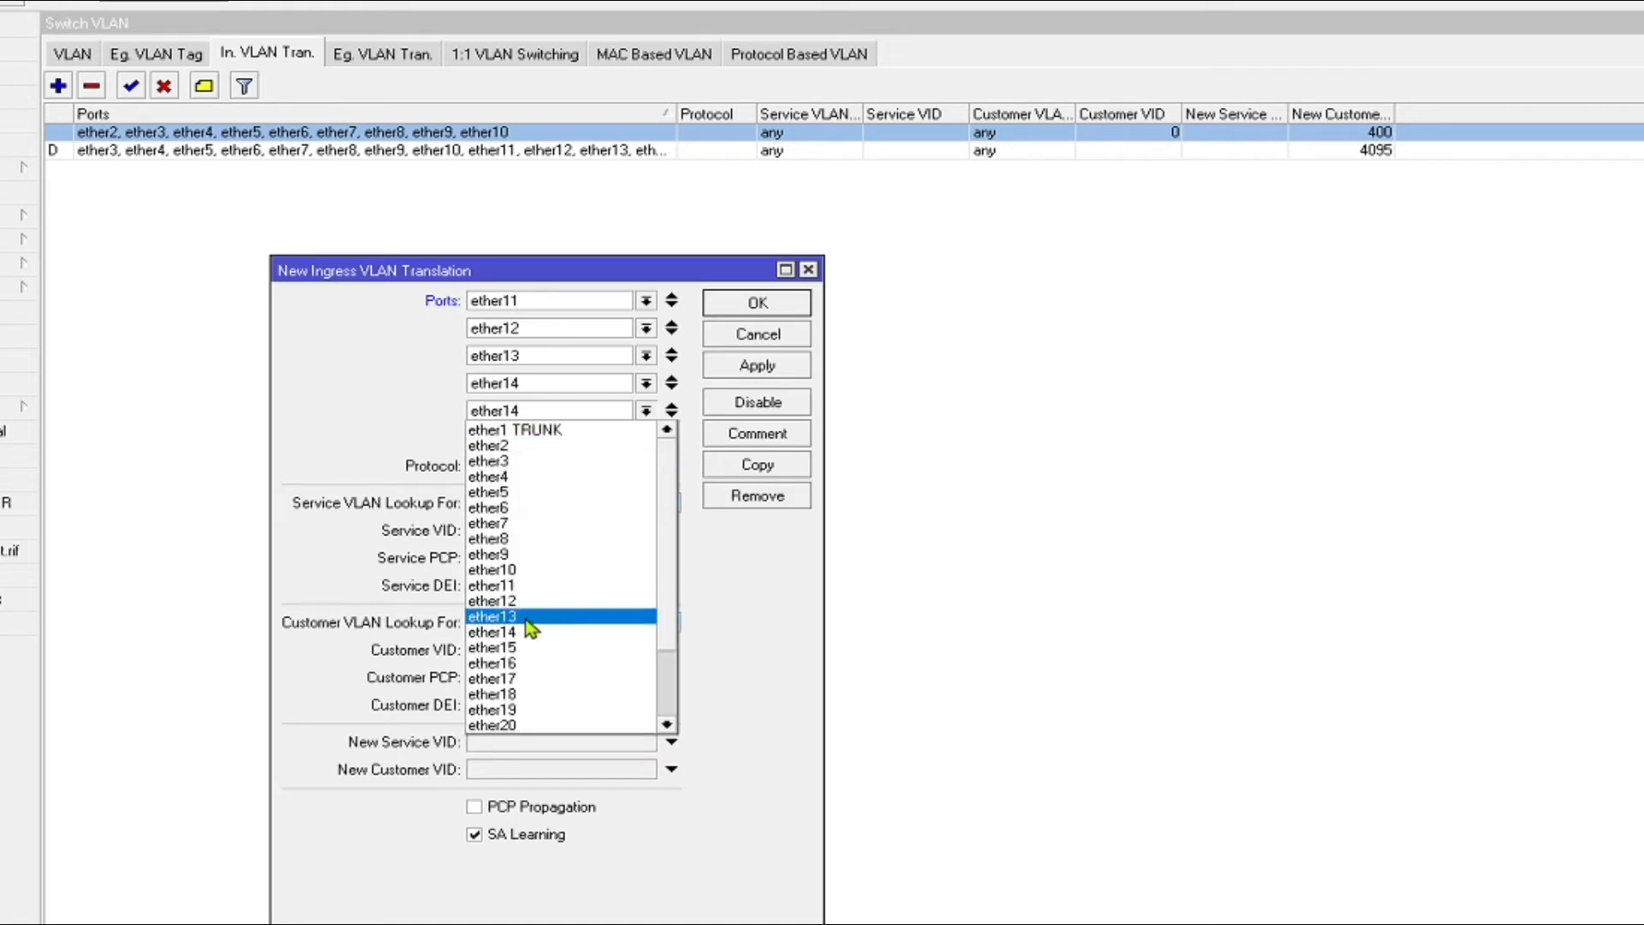
pyautogui.click(532, 648)
pyautogui.click(558, 440)
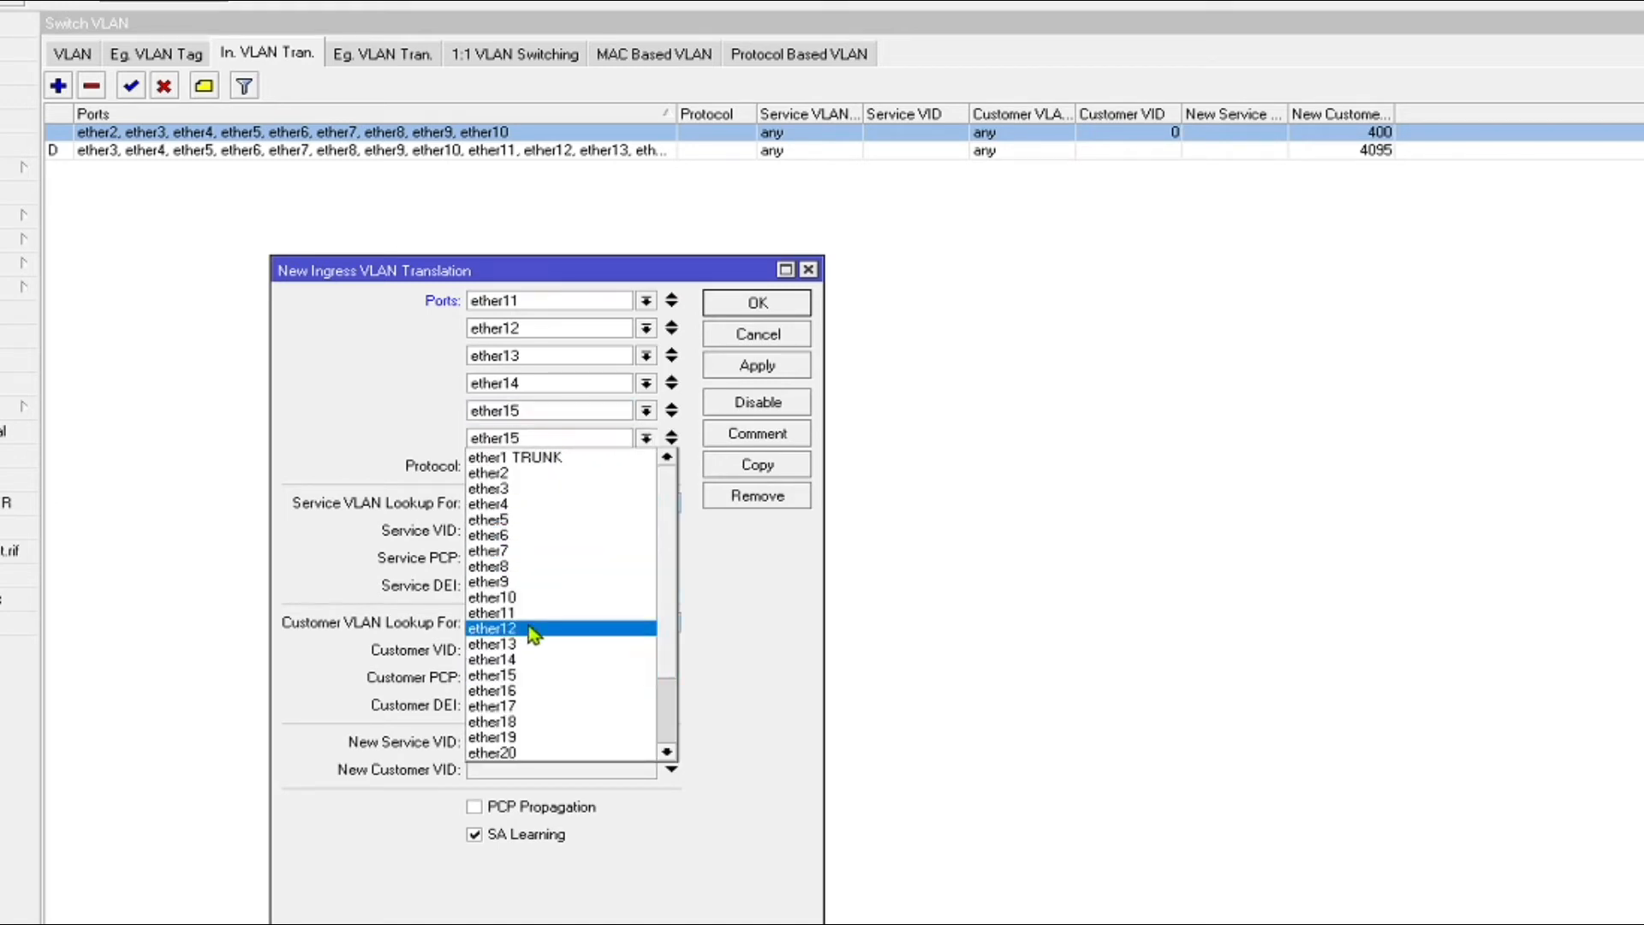
pyautogui.click(535, 678)
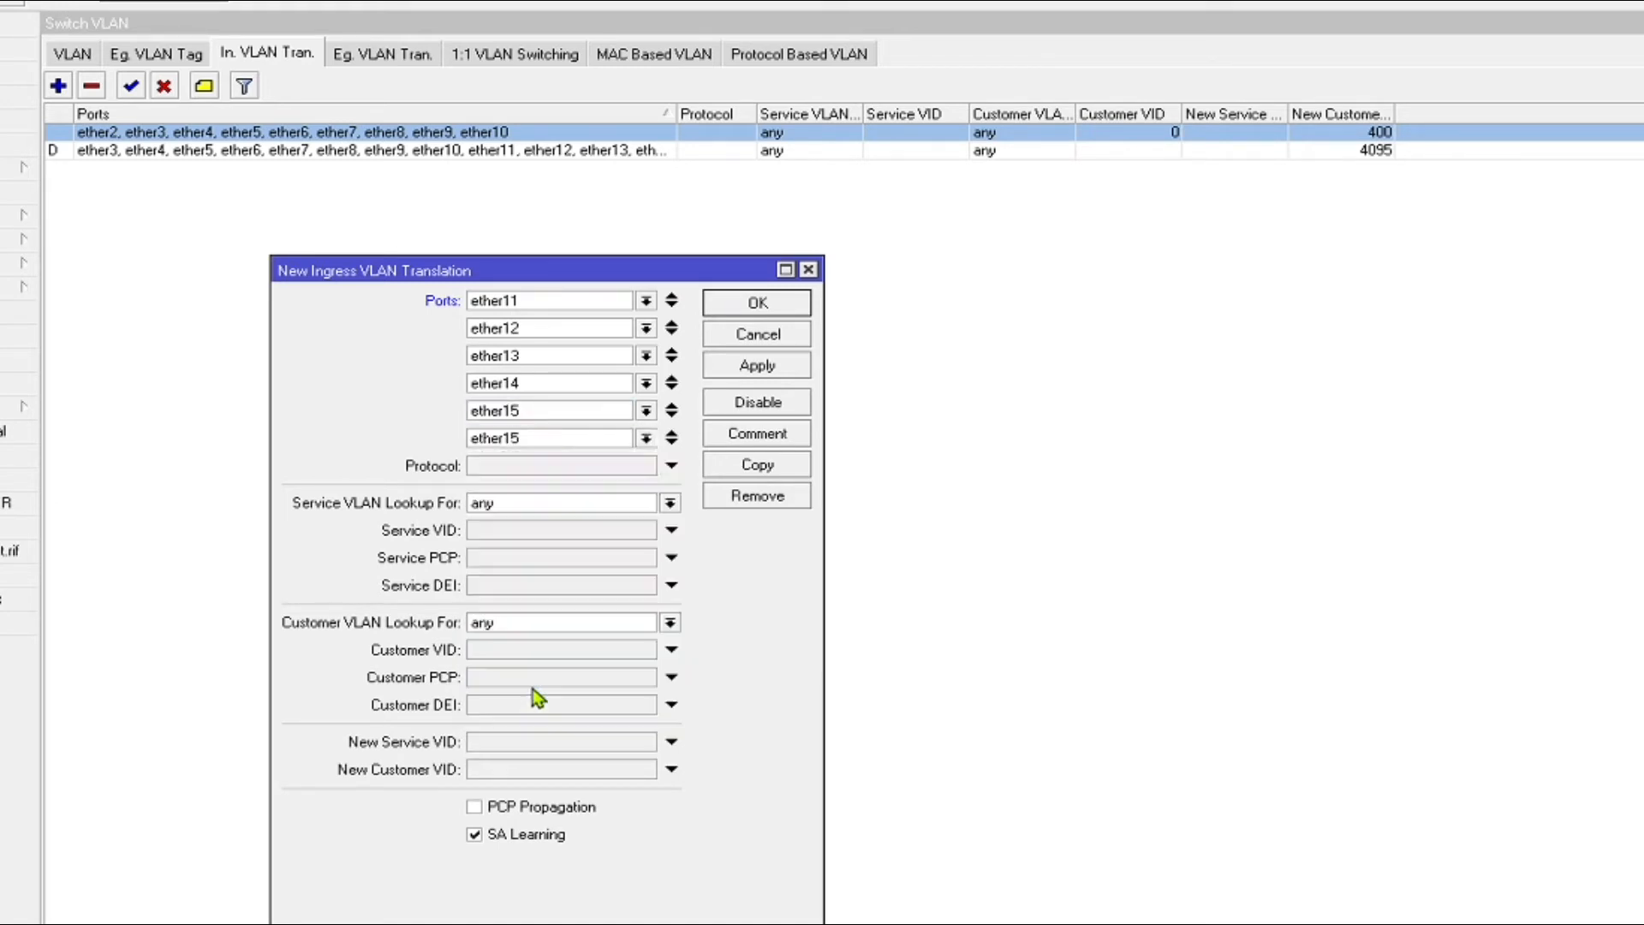
# - Add ether17 and ether18 to the ports of the new ingress VLAN translation rule
pyautogui.click(670, 443)
pyautogui.click(645, 465)
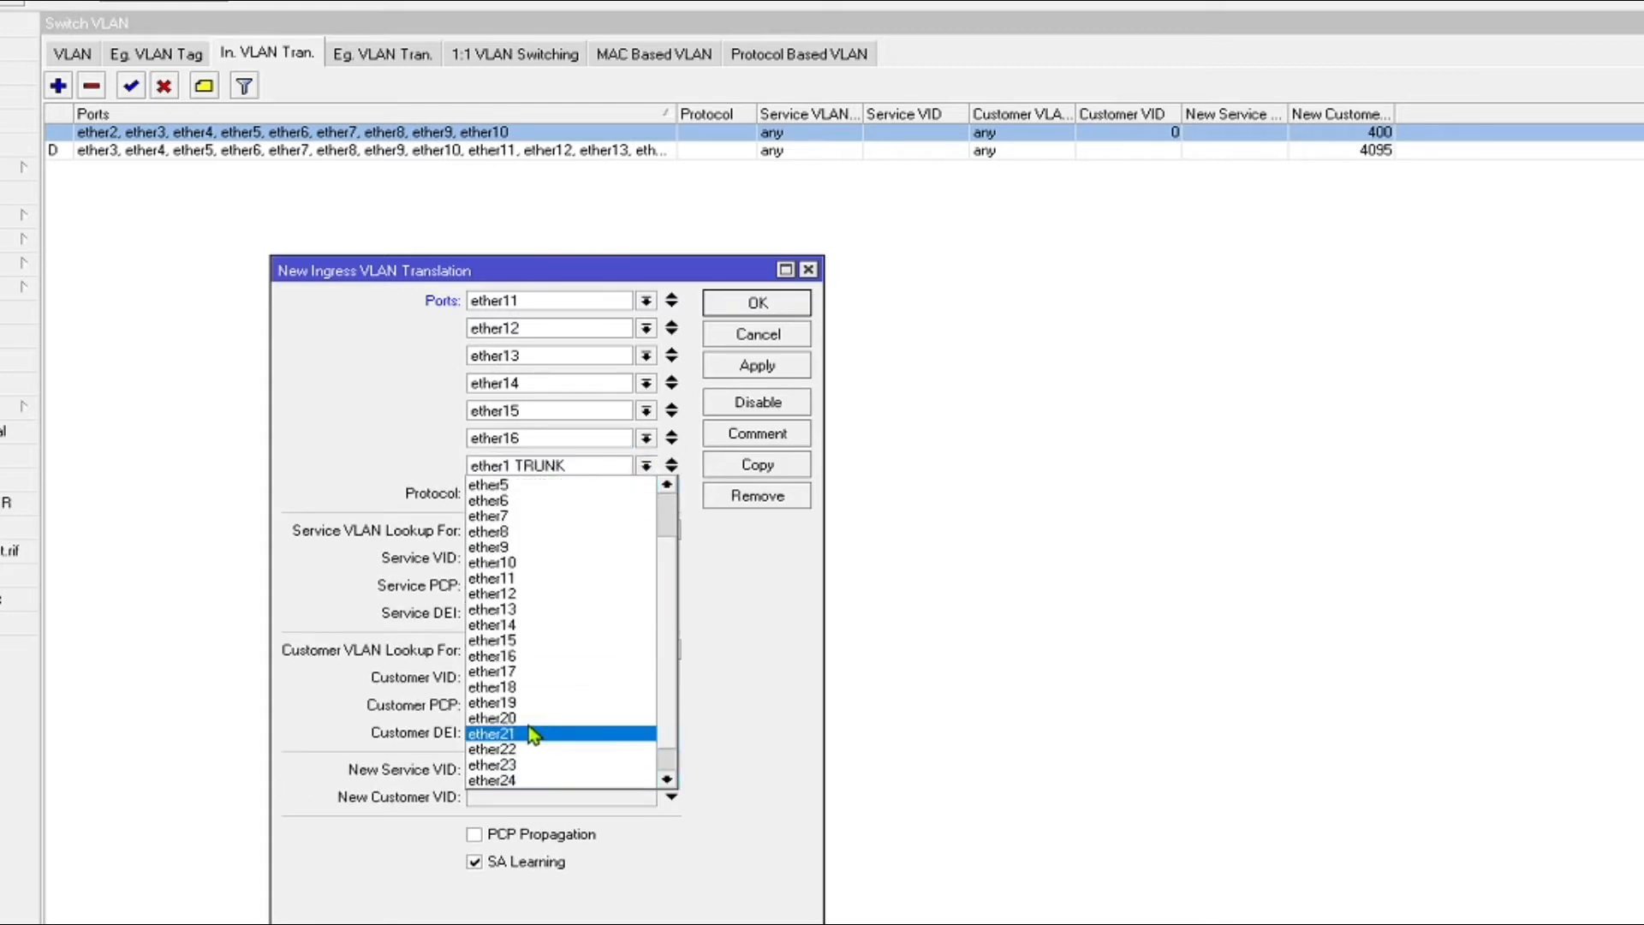
pyautogui.click(535, 672)
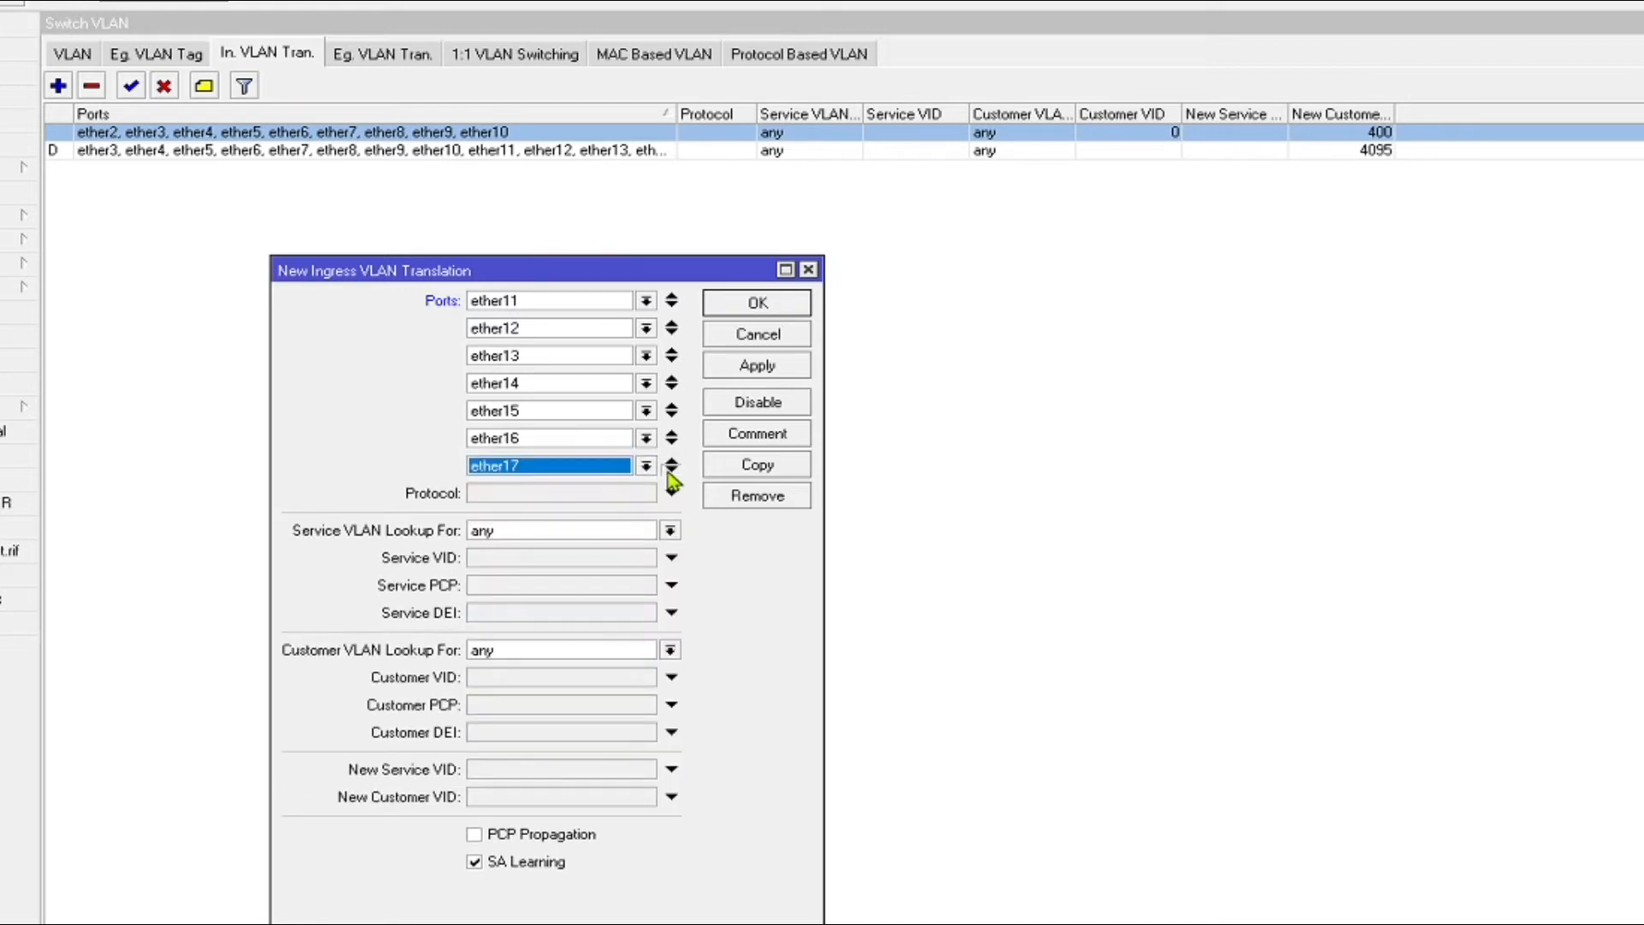
pyautogui.click(670, 470)
pyautogui.click(646, 492)
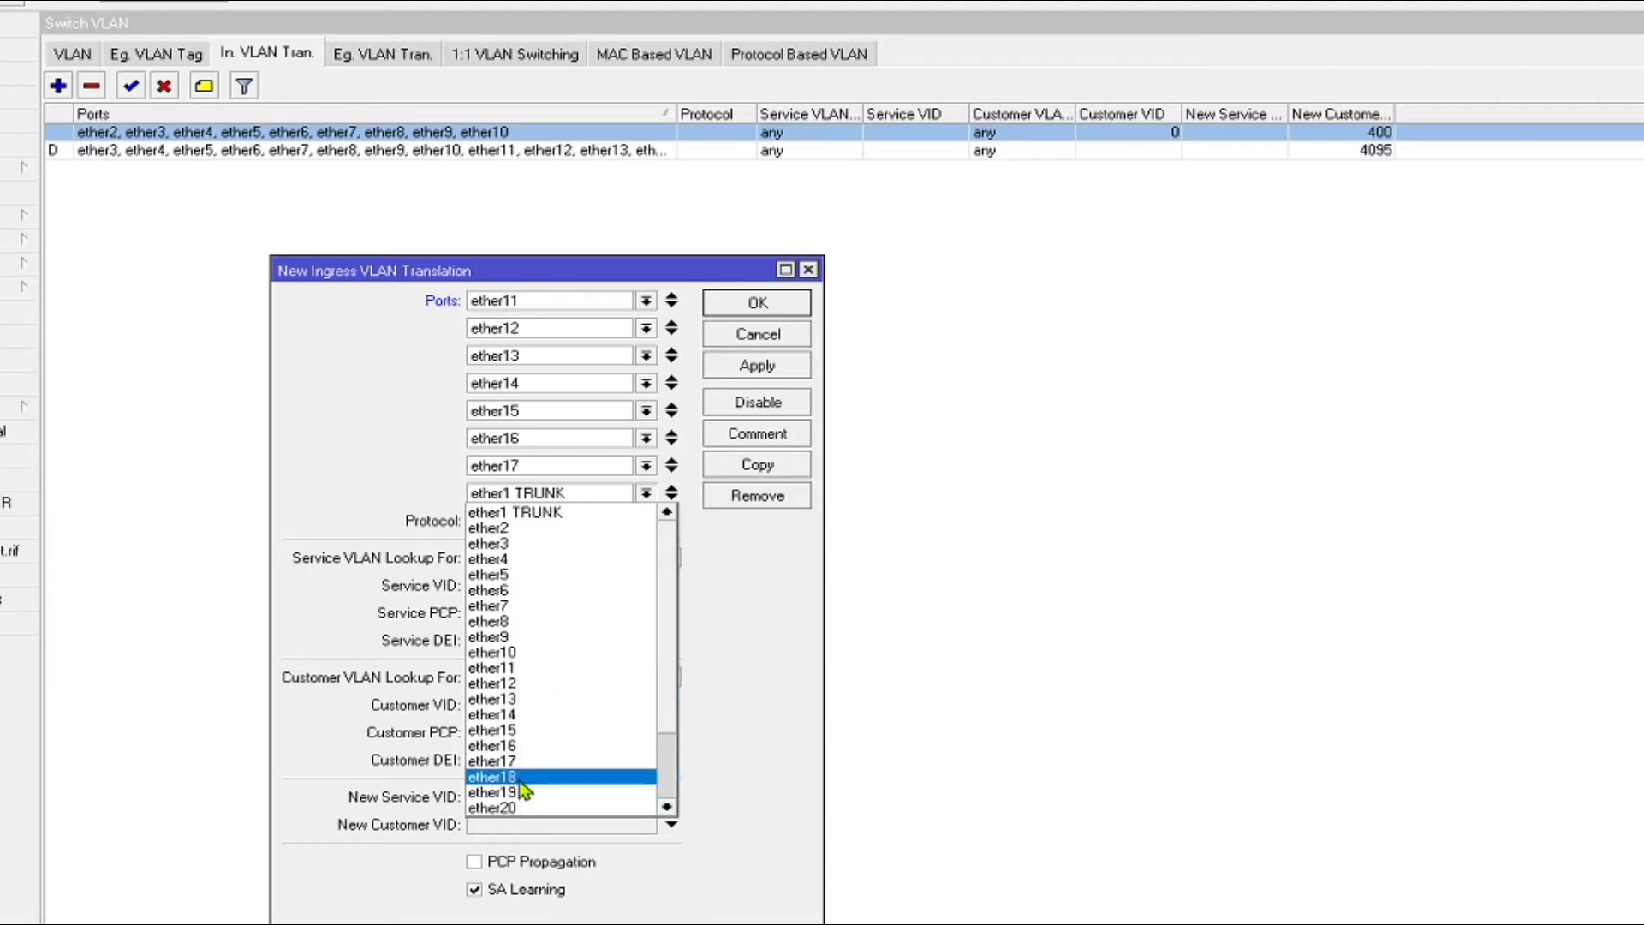
pyautogui.click(522, 779)
# - Add ether19 and ether20 to the new ingress VLAN translation rule's ports and apply the rule
pyautogui.click(672, 501)
pyautogui.click(645, 521)
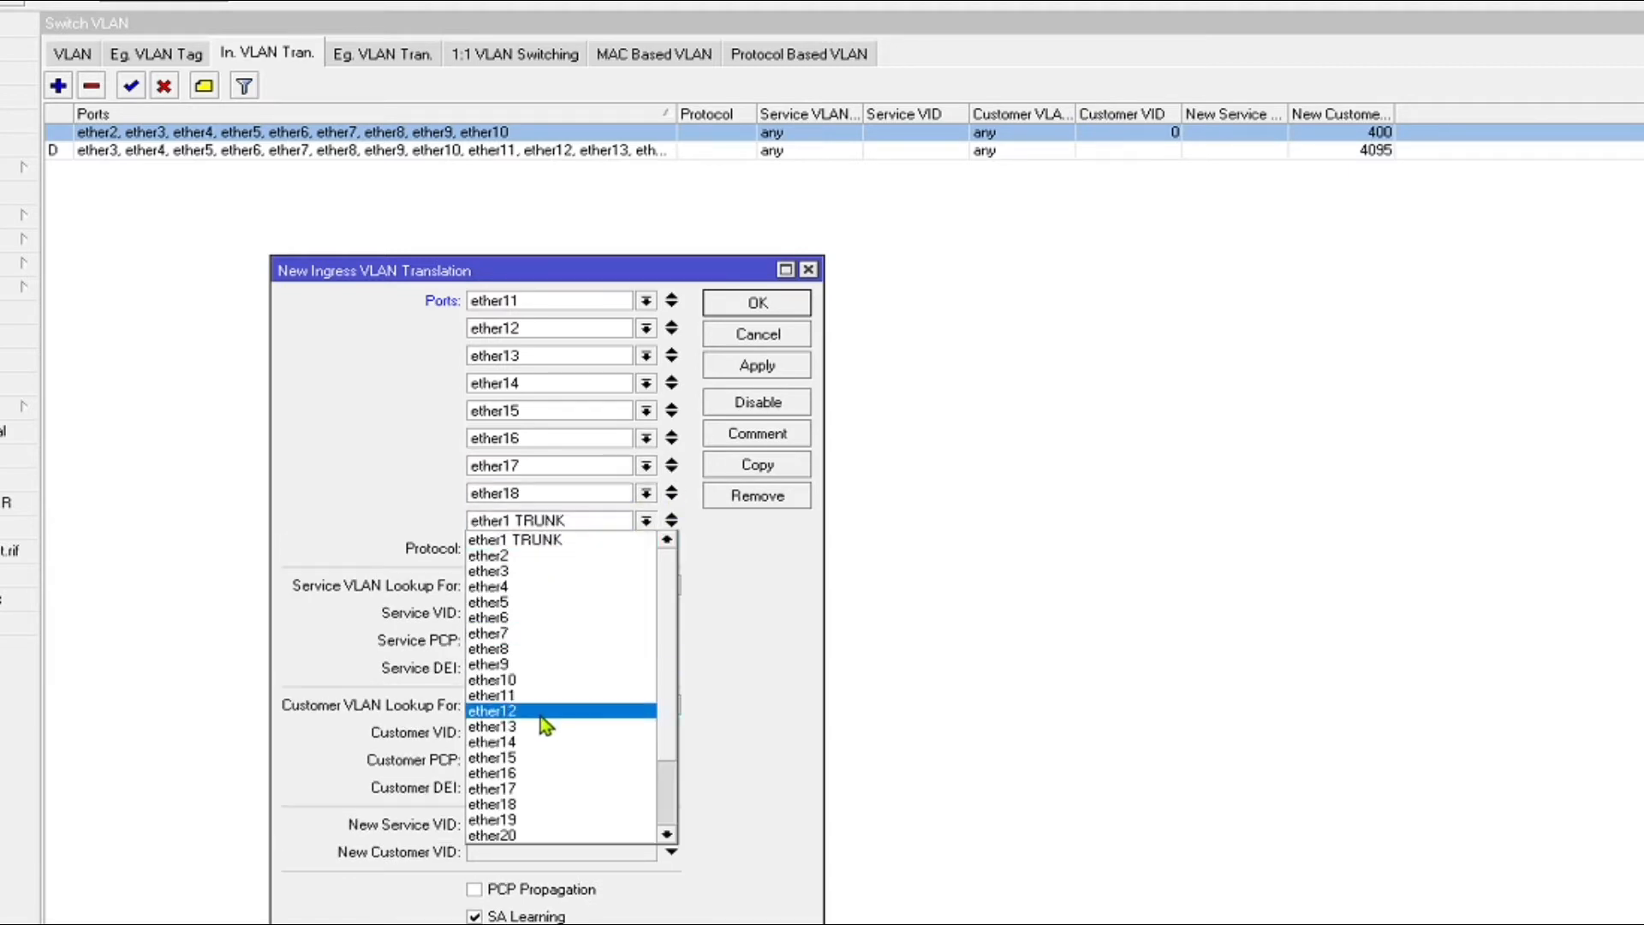
pyautogui.click(531, 824)
pyautogui.click(672, 529)
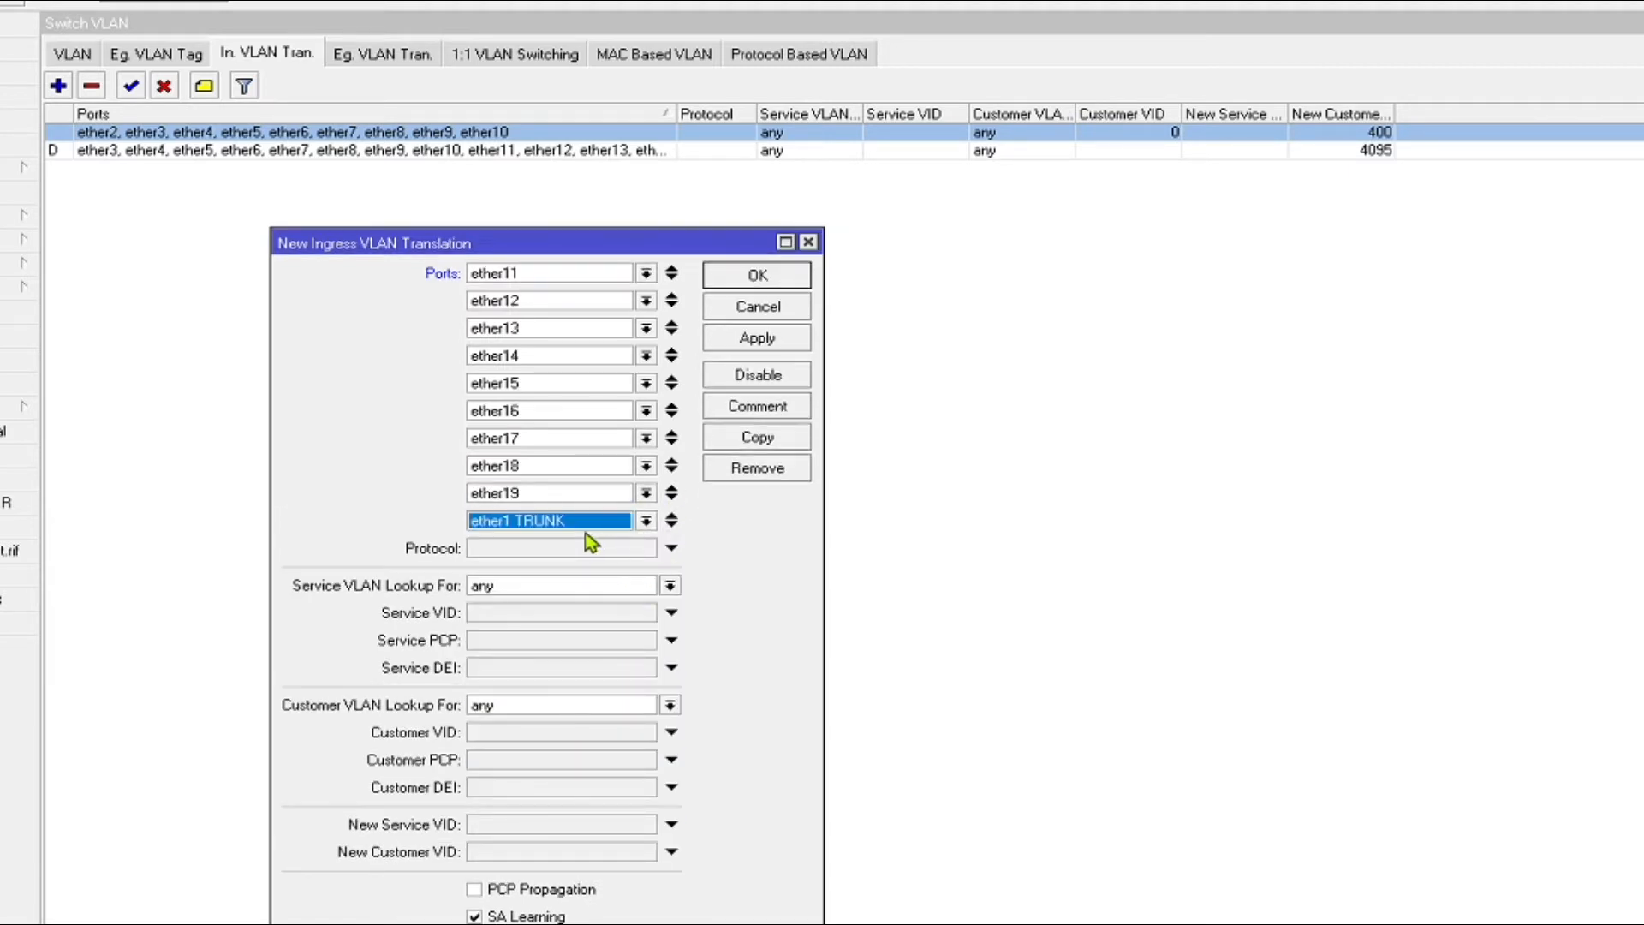
pyautogui.click(646, 520)
pyautogui.click(563, 837)
pyautogui.click(758, 338)
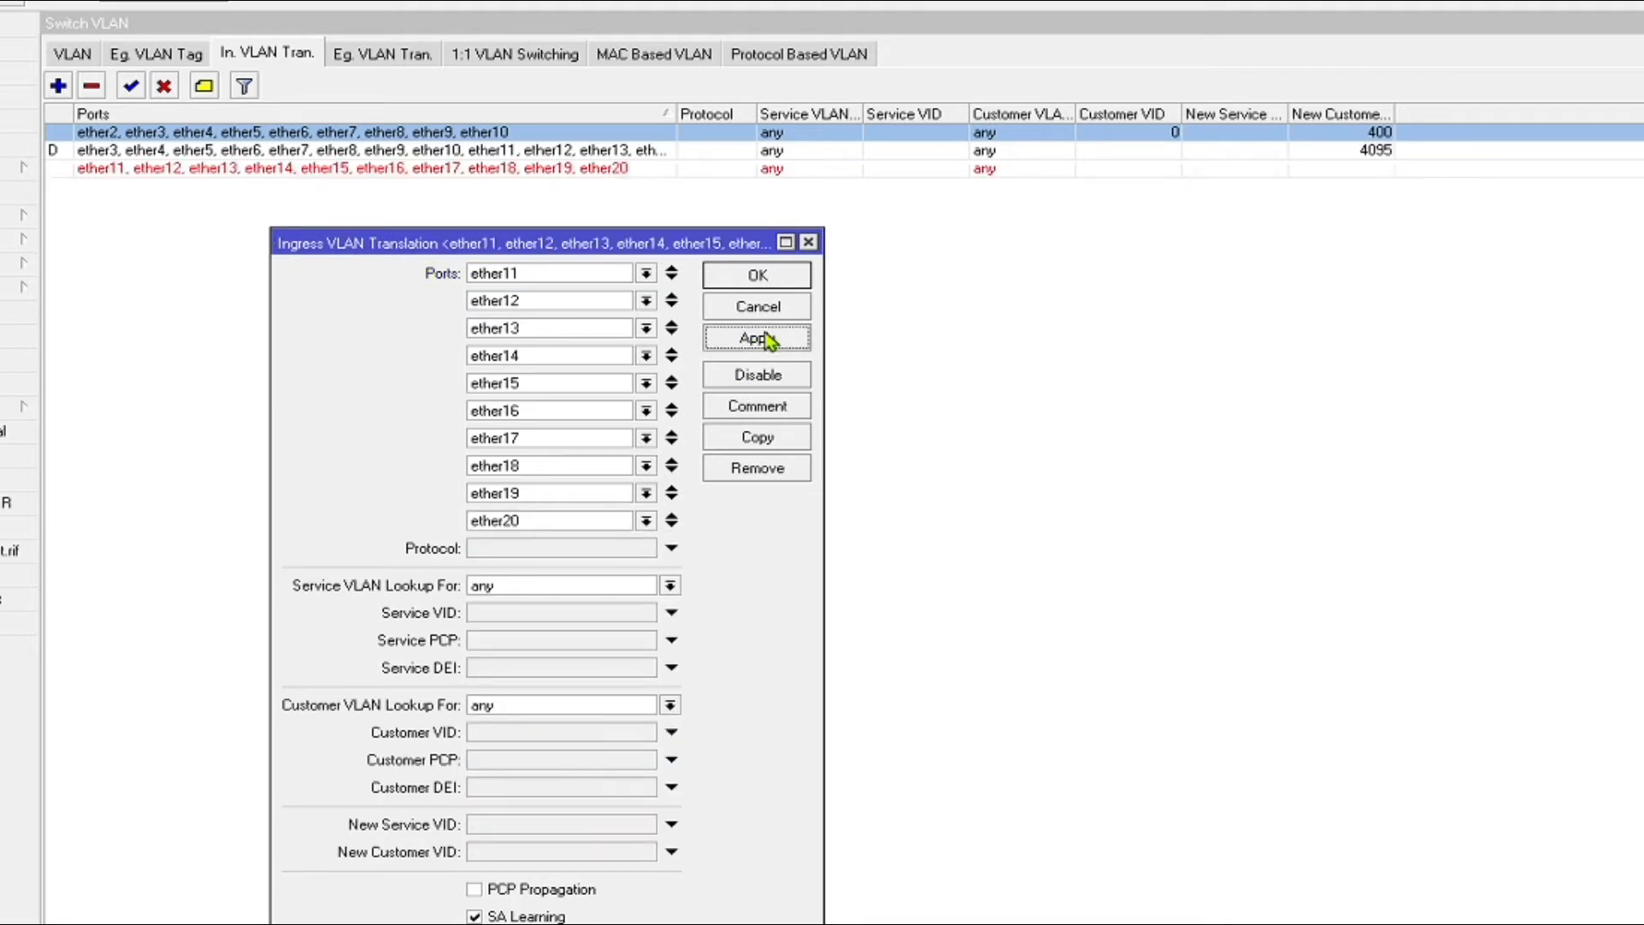
# - Set the ether11–ether20 rule's Customer VID to 0 and New Customer VID to 500, then save and close it
pyautogui.click(500, 732)
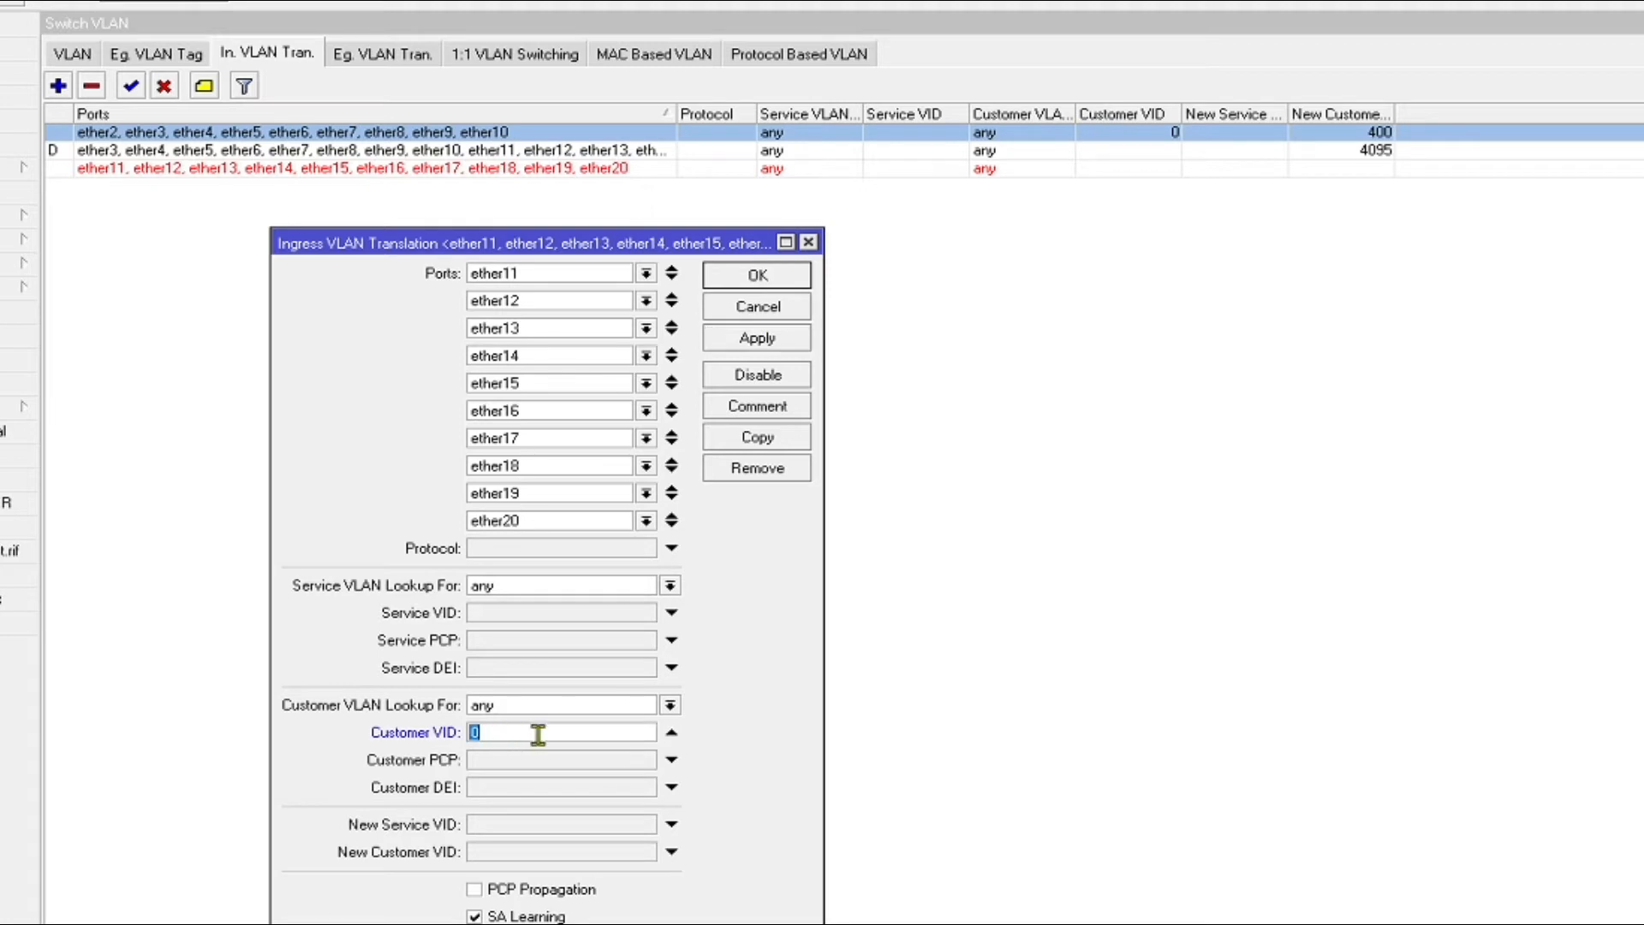
pyautogui.click(509, 850)
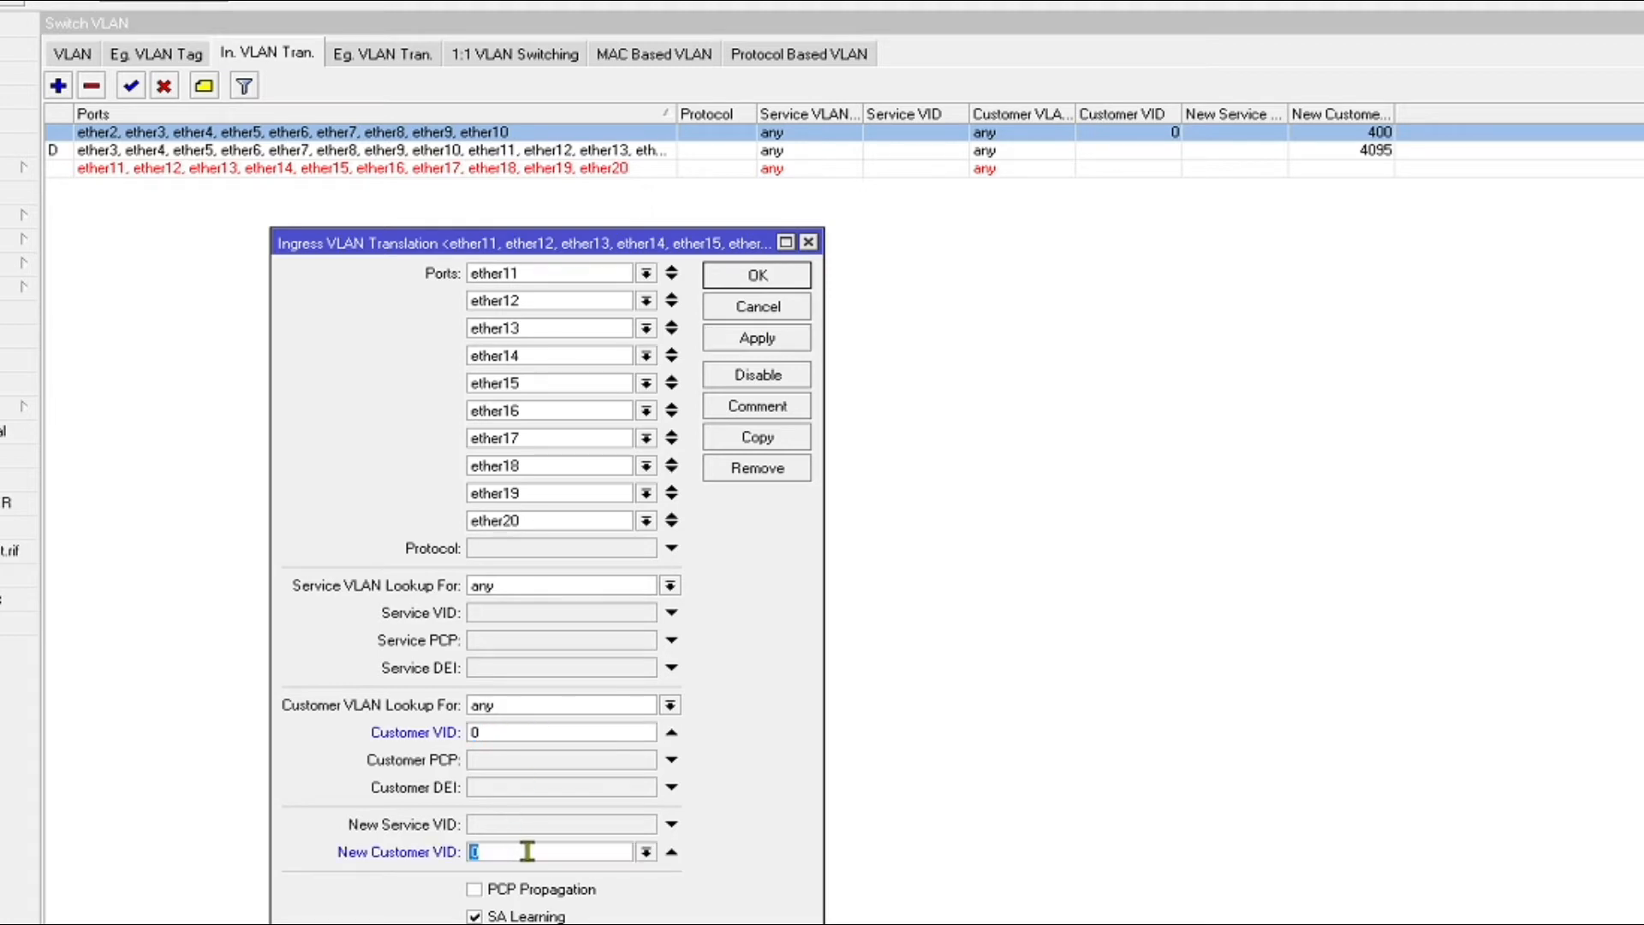
pyautogui.click(751, 346)
pyautogui.click(754, 278)
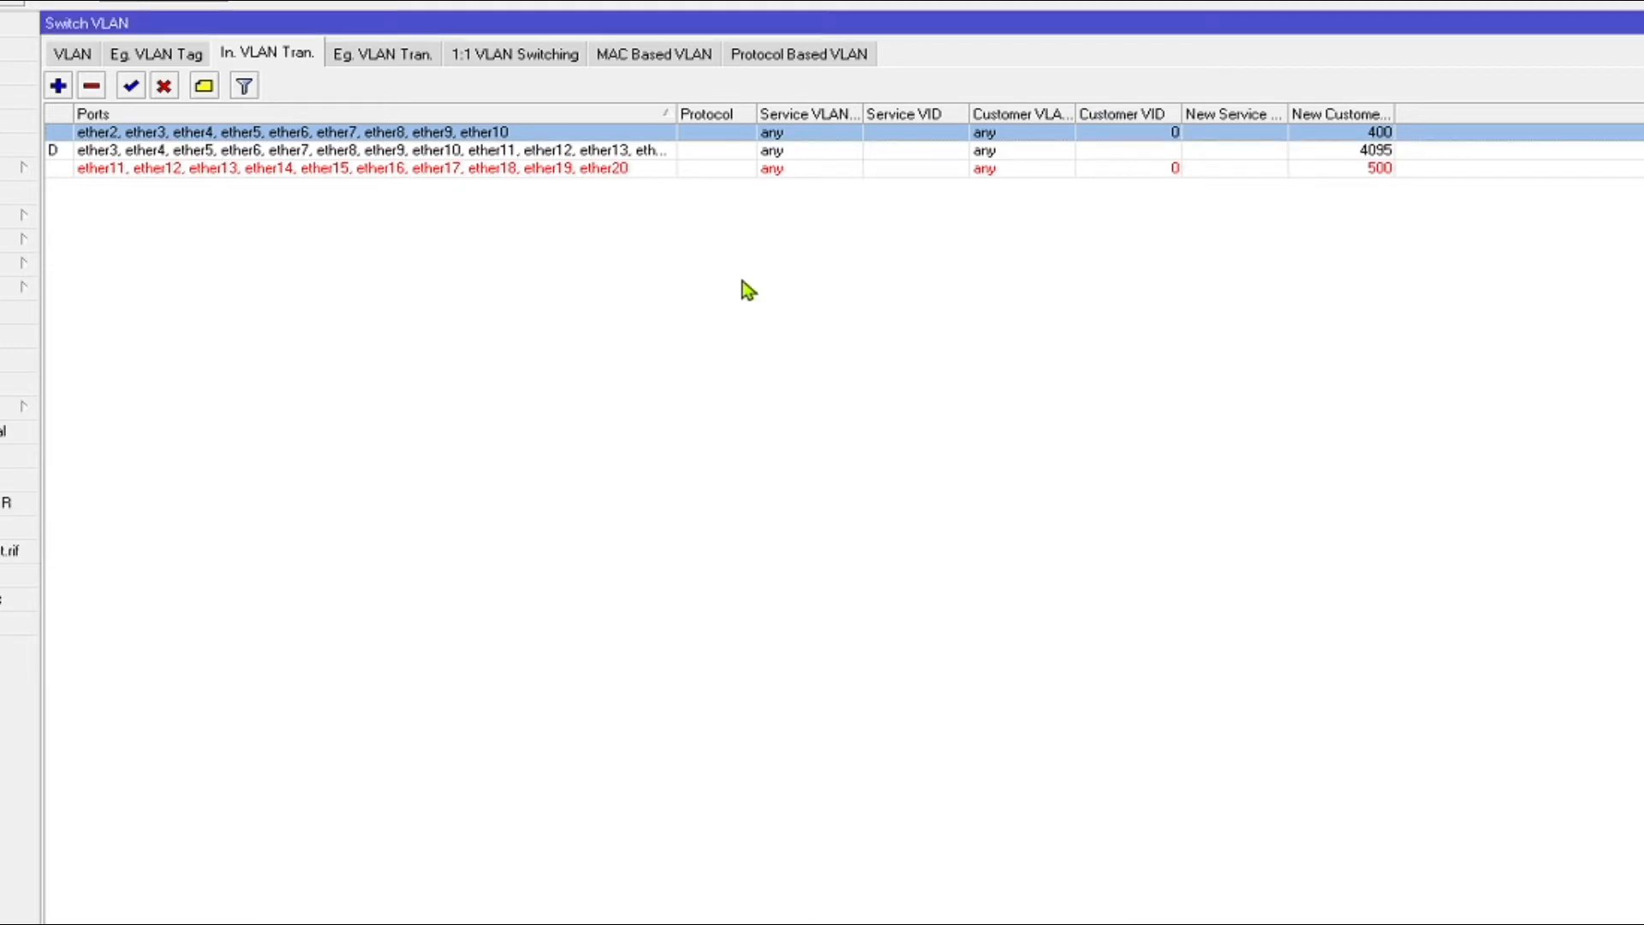
# - Review the VLAN 500 entries in the switch's egress VLAN tag and VLAN tables
pyautogui.click(163, 58)
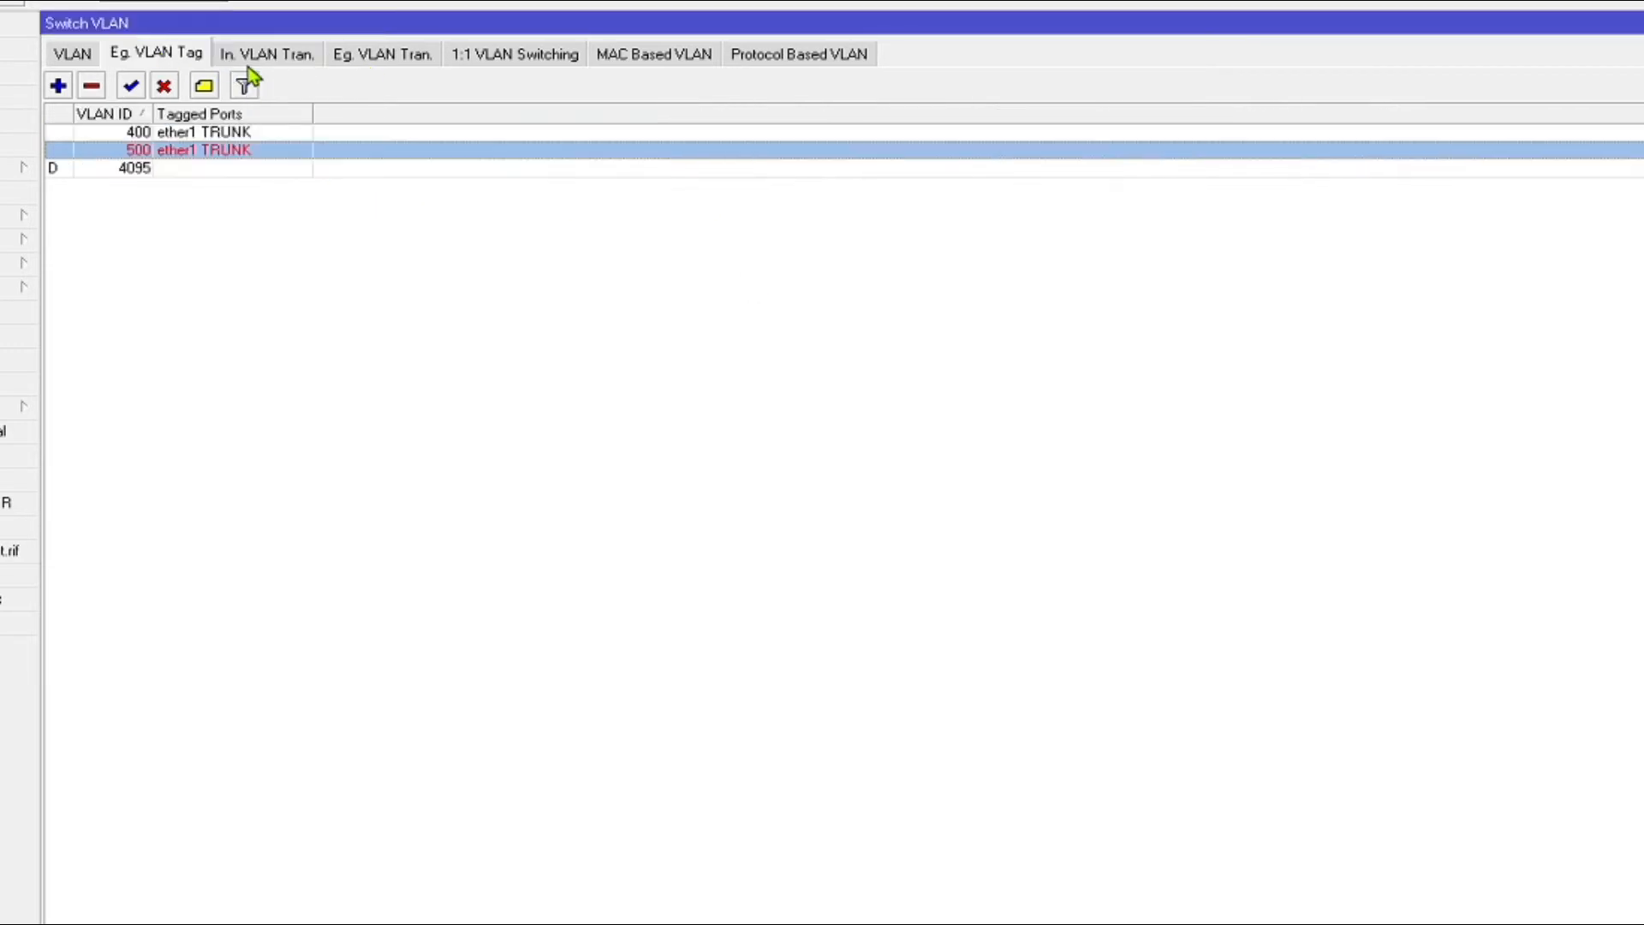
pyautogui.click(74, 53)
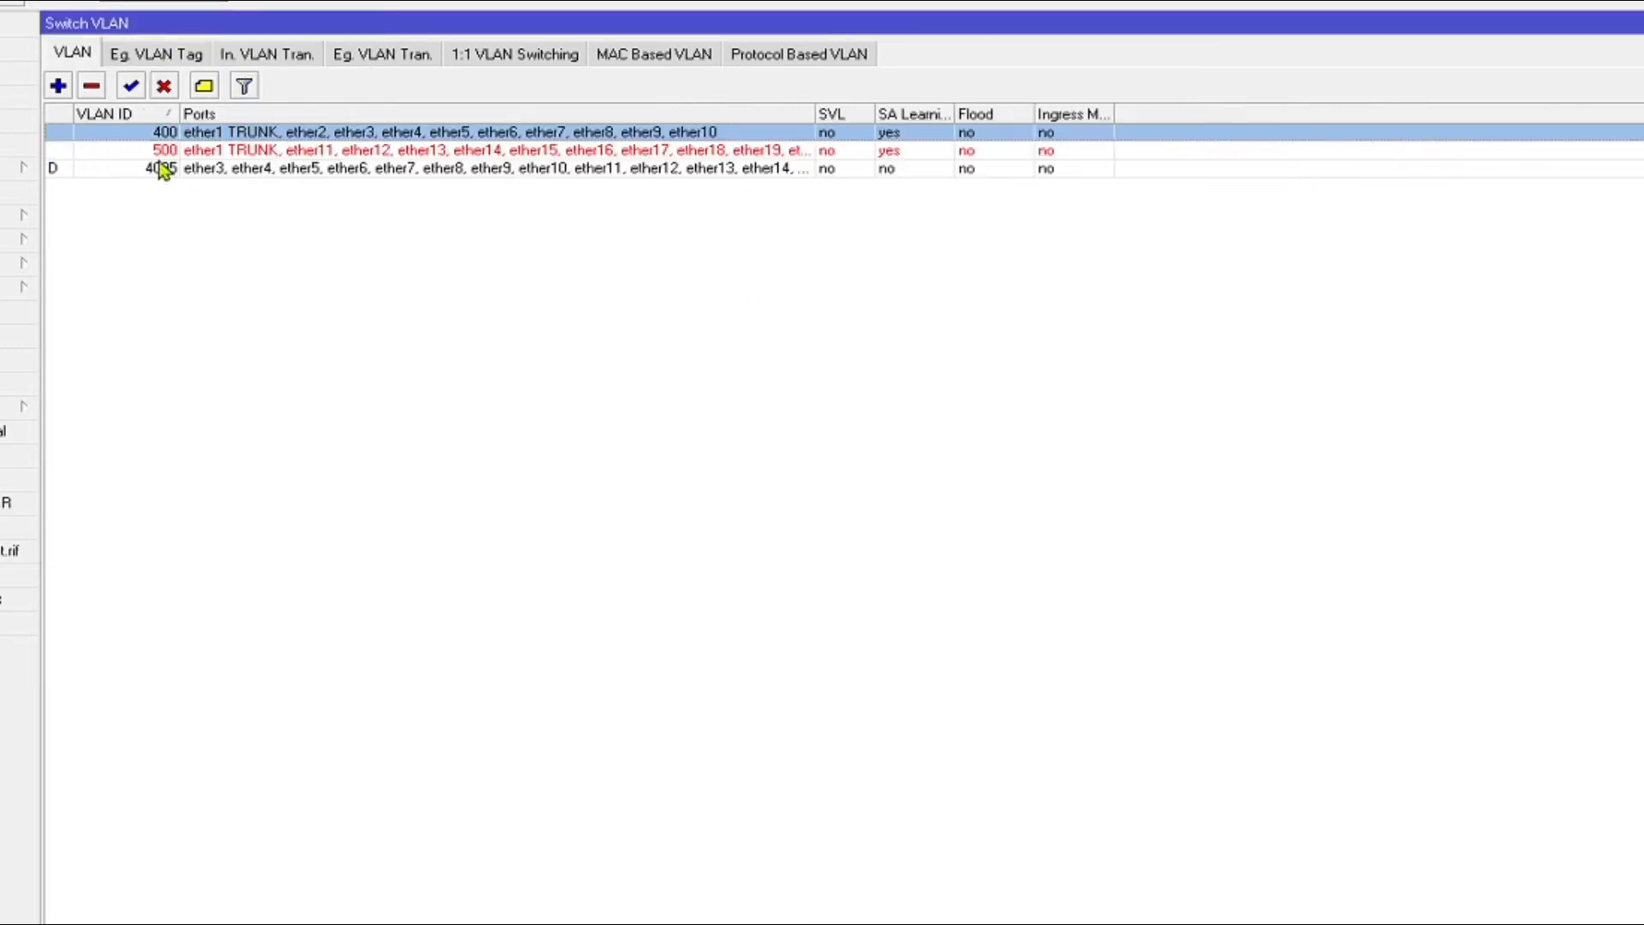
pyautogui.click(188, 154)
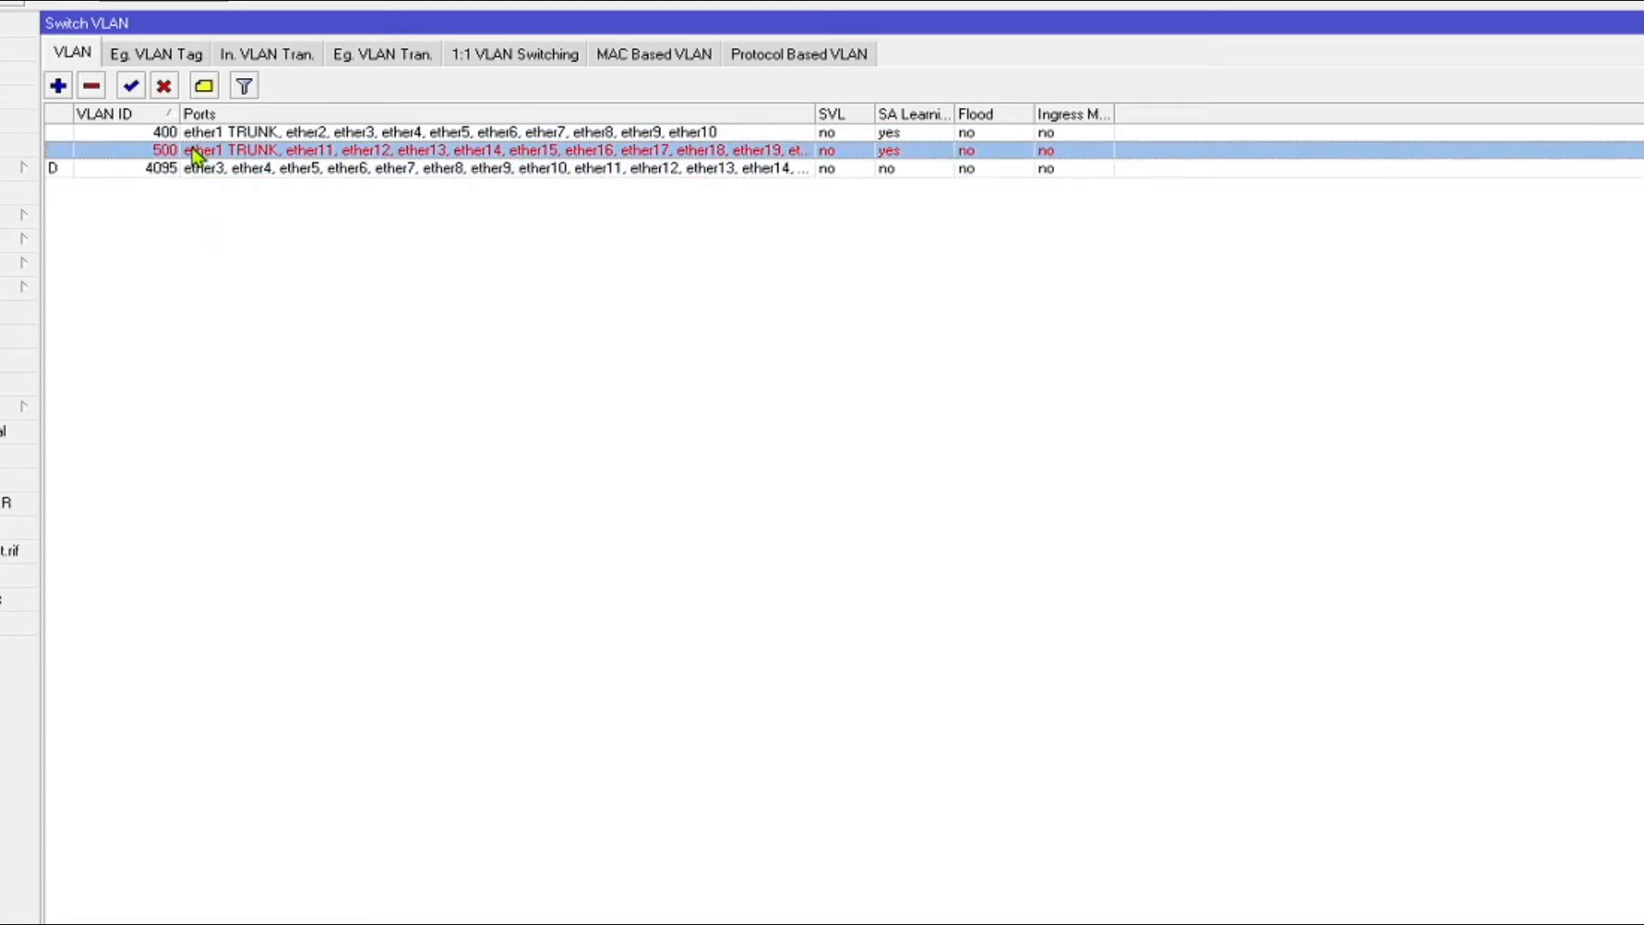
pyautogui.click(261, 275)
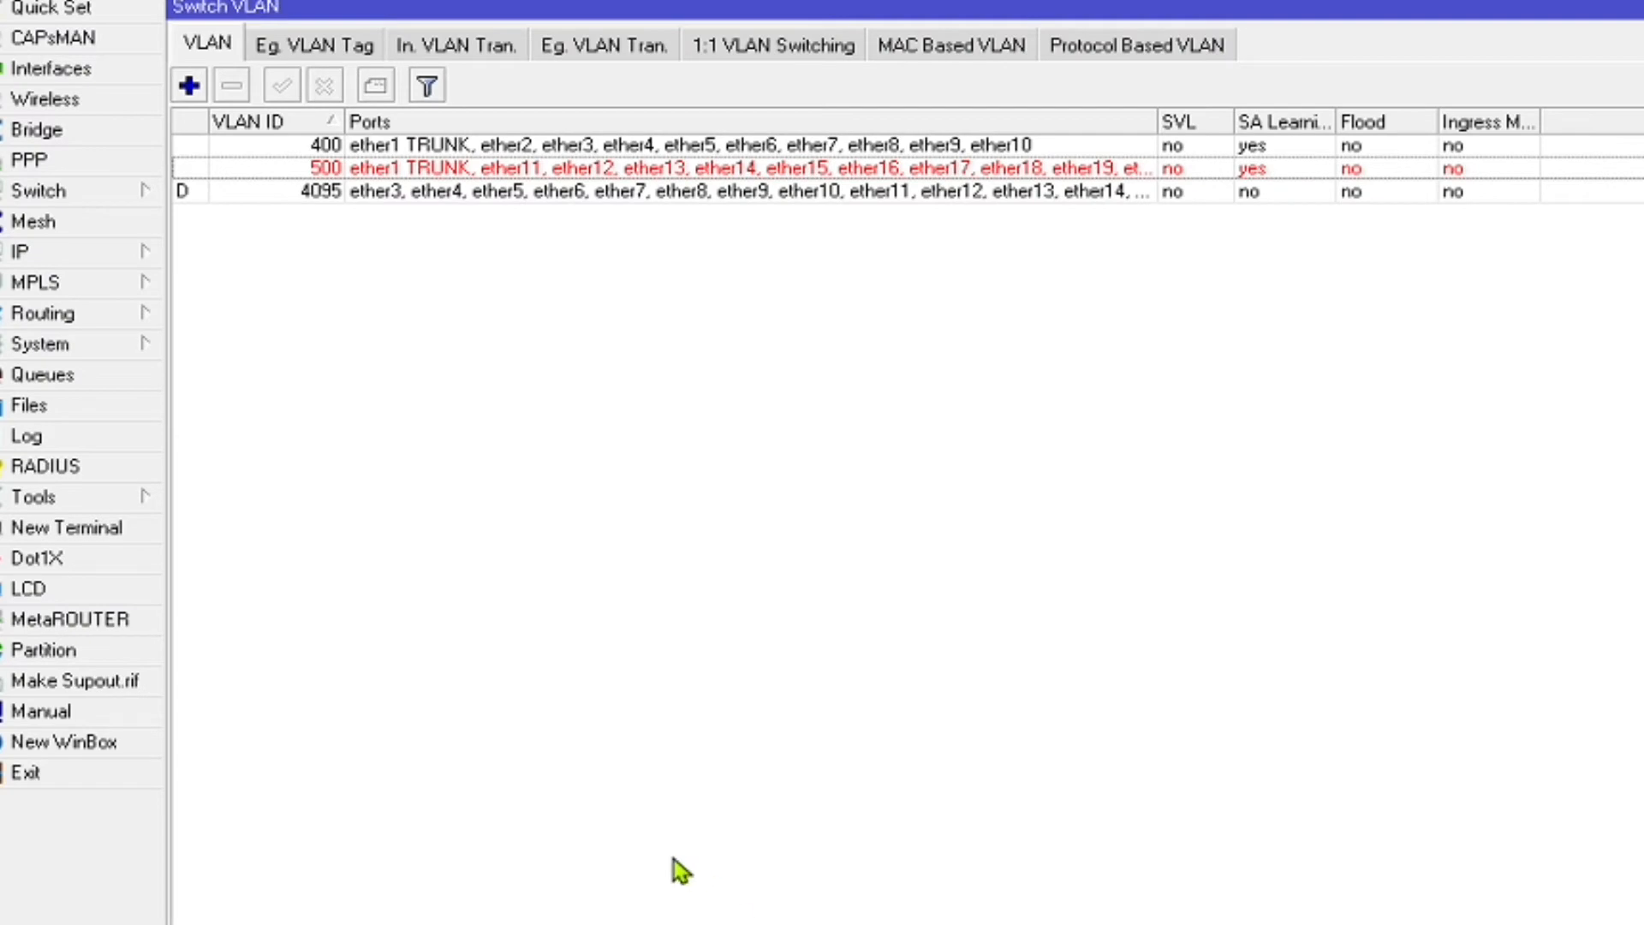
# - Open the switch's interface list and compare the traffic on ether2 and ether3
pyautogui.click(42, 70)
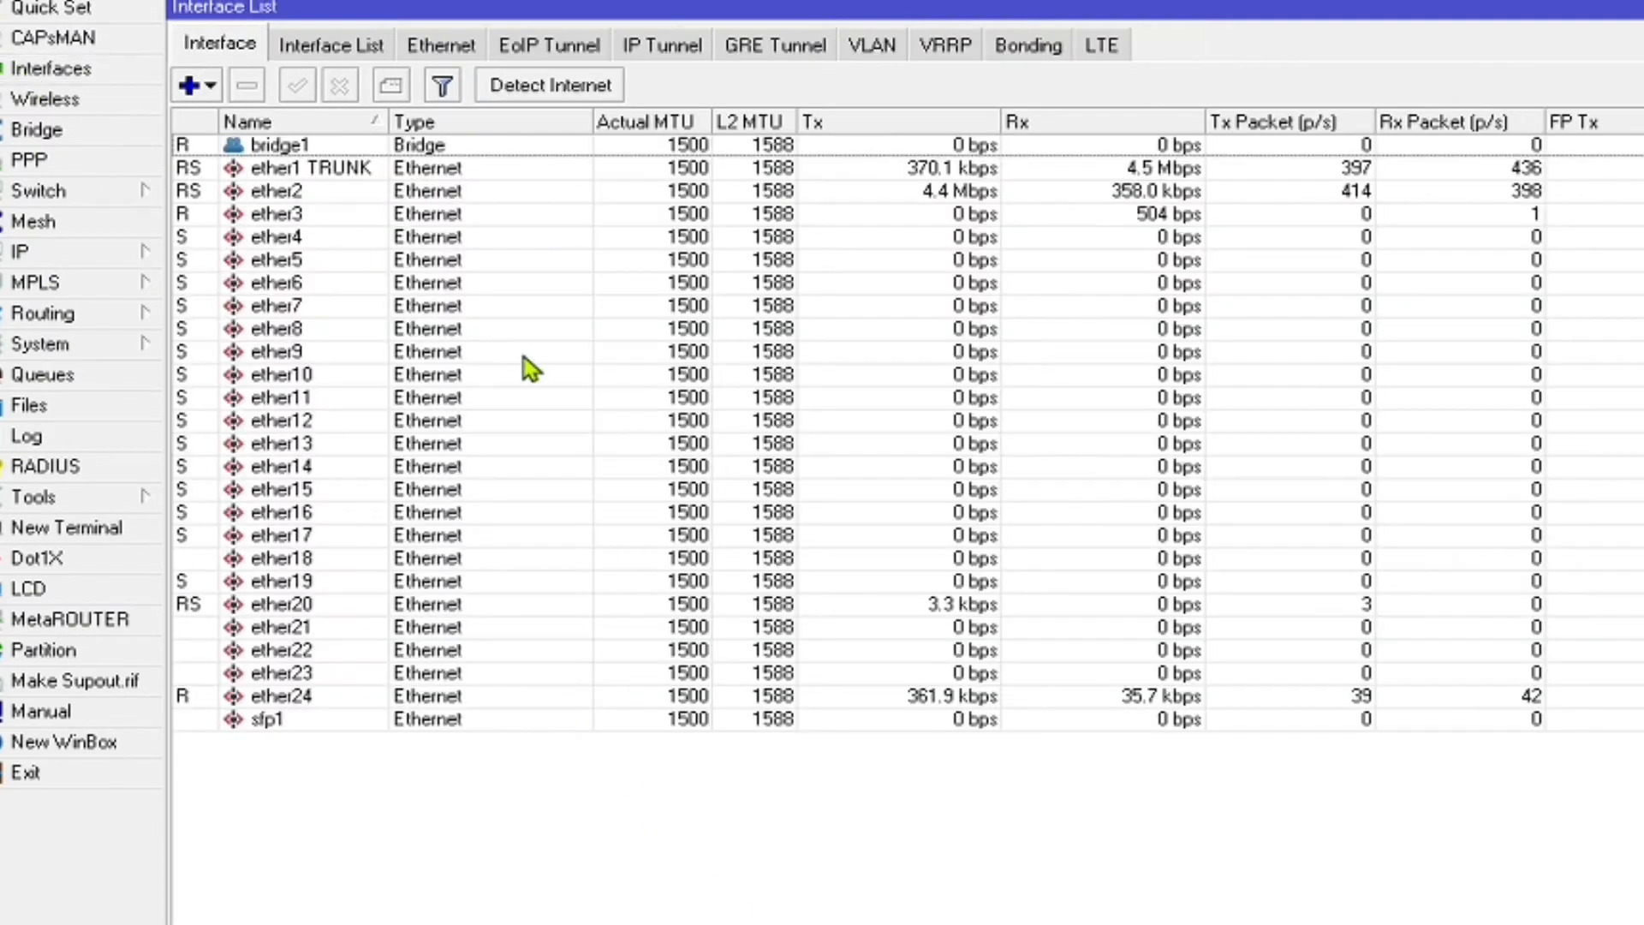
pyautogui.click(526, 353)
pyautogui.click(502, 213)
pyautogui.click(500, 191)
pyautogui.click(500, 213)
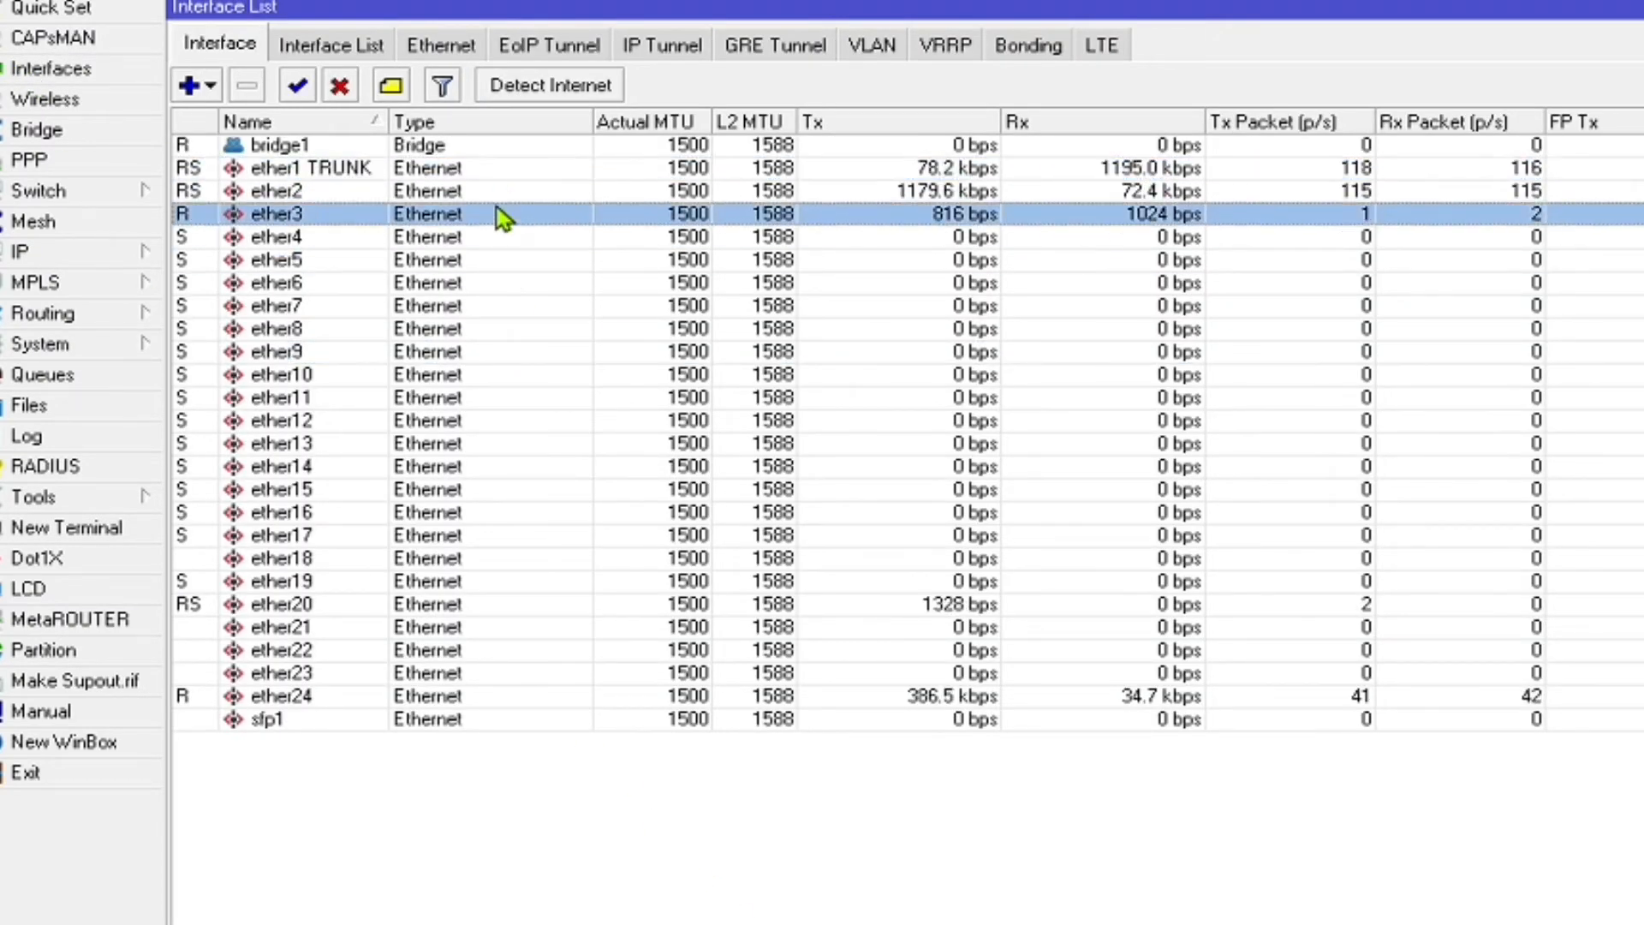
pyautogui.click(485, 188)
pyautogui.click(489, 216)
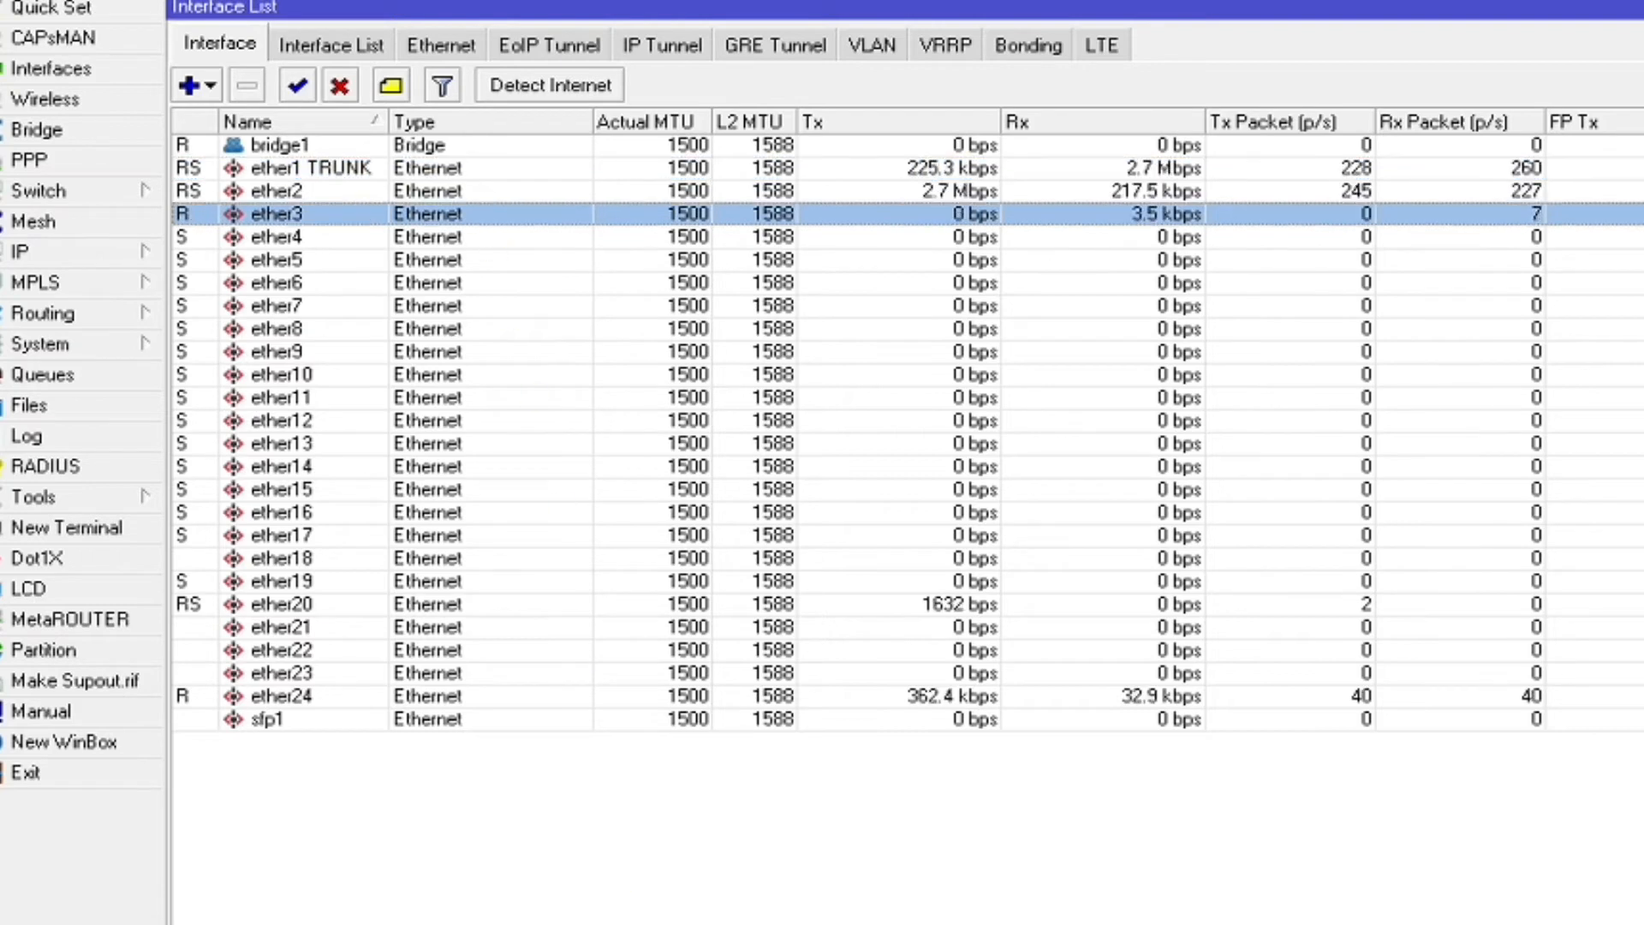
# - Switch to the disconnected gukotunnel.net:9745 router session and reconnect it
pyautogui.click(375, 921)
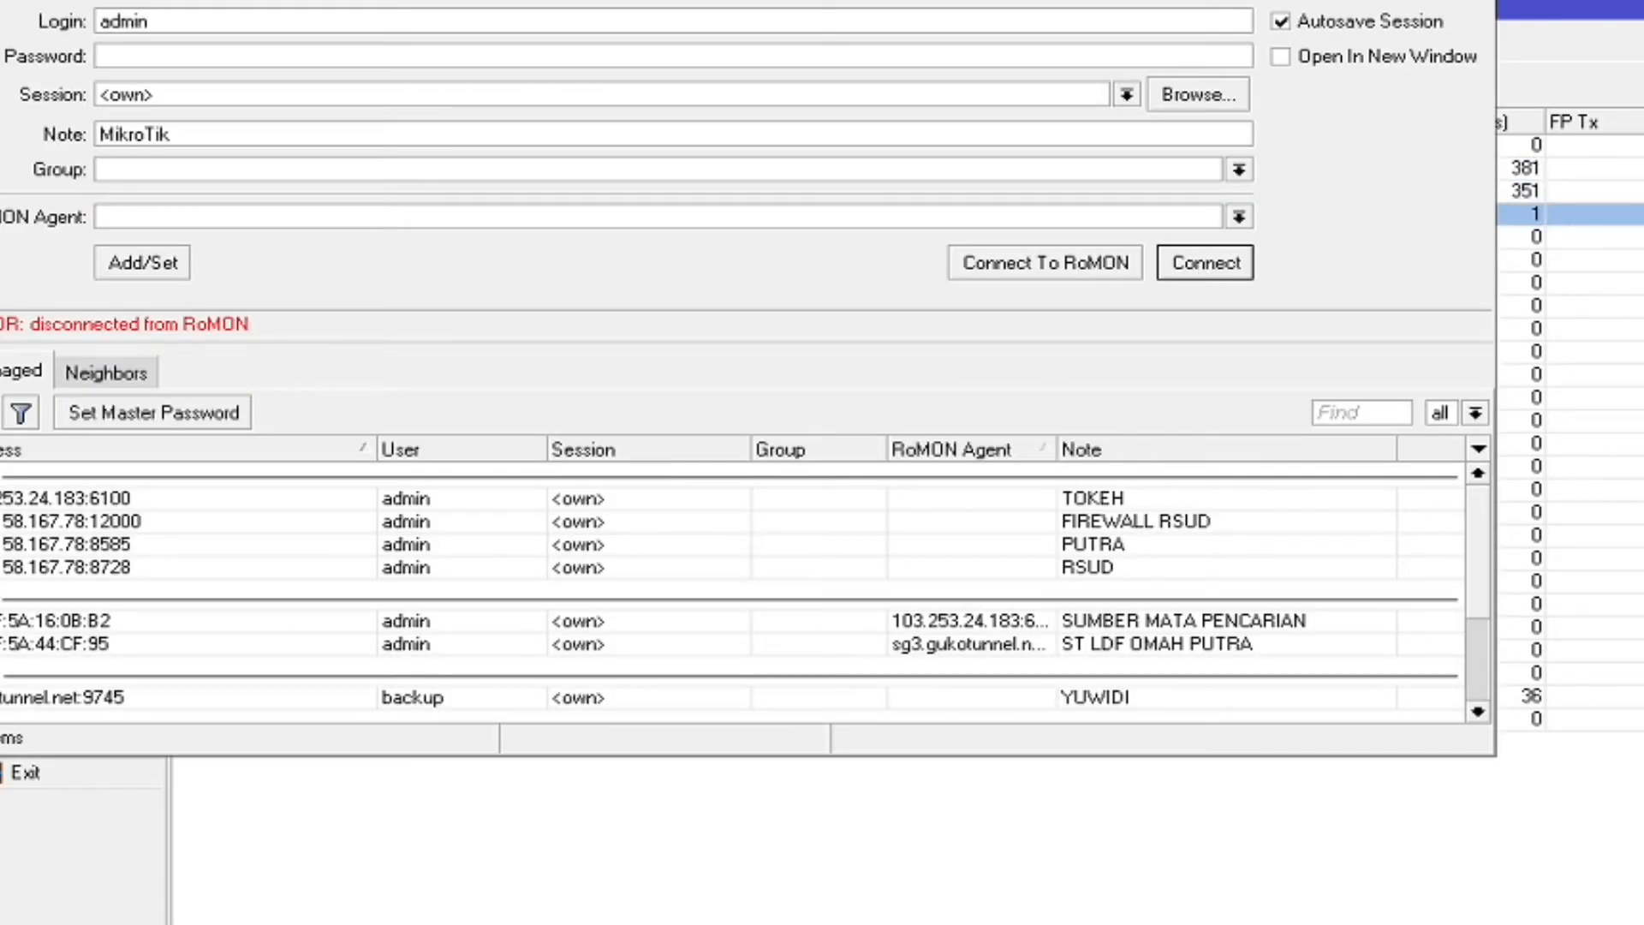
pyautogui.click(1353, 2)
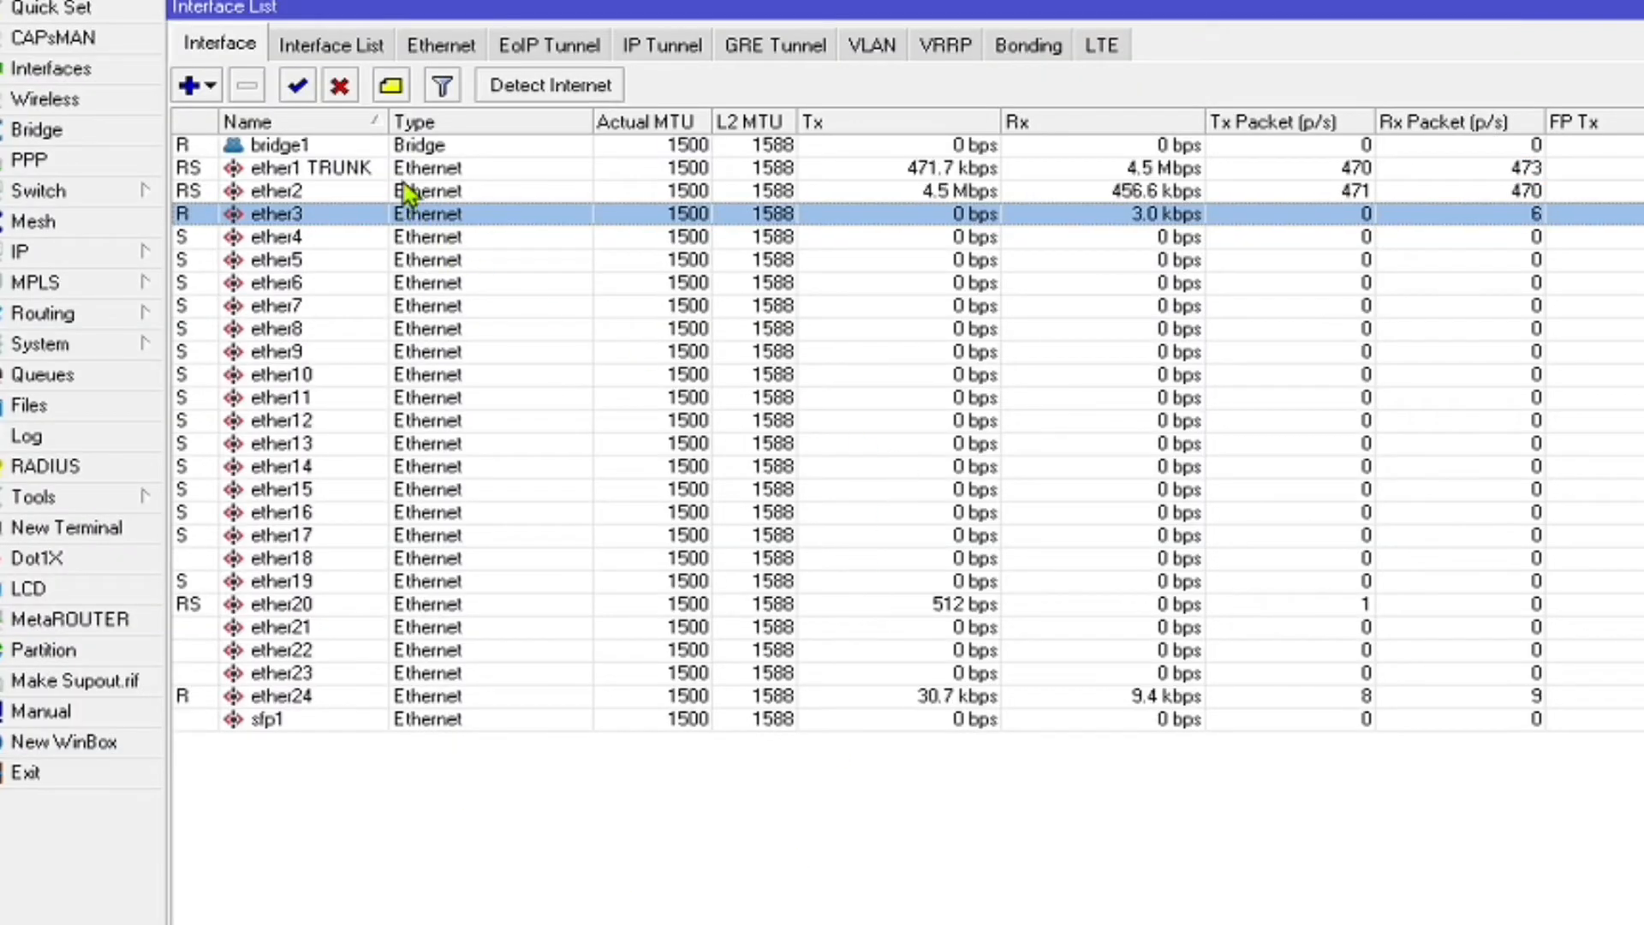
pyautogui.moveTo(402, 183); pyautogui.dragTo(419, 421)
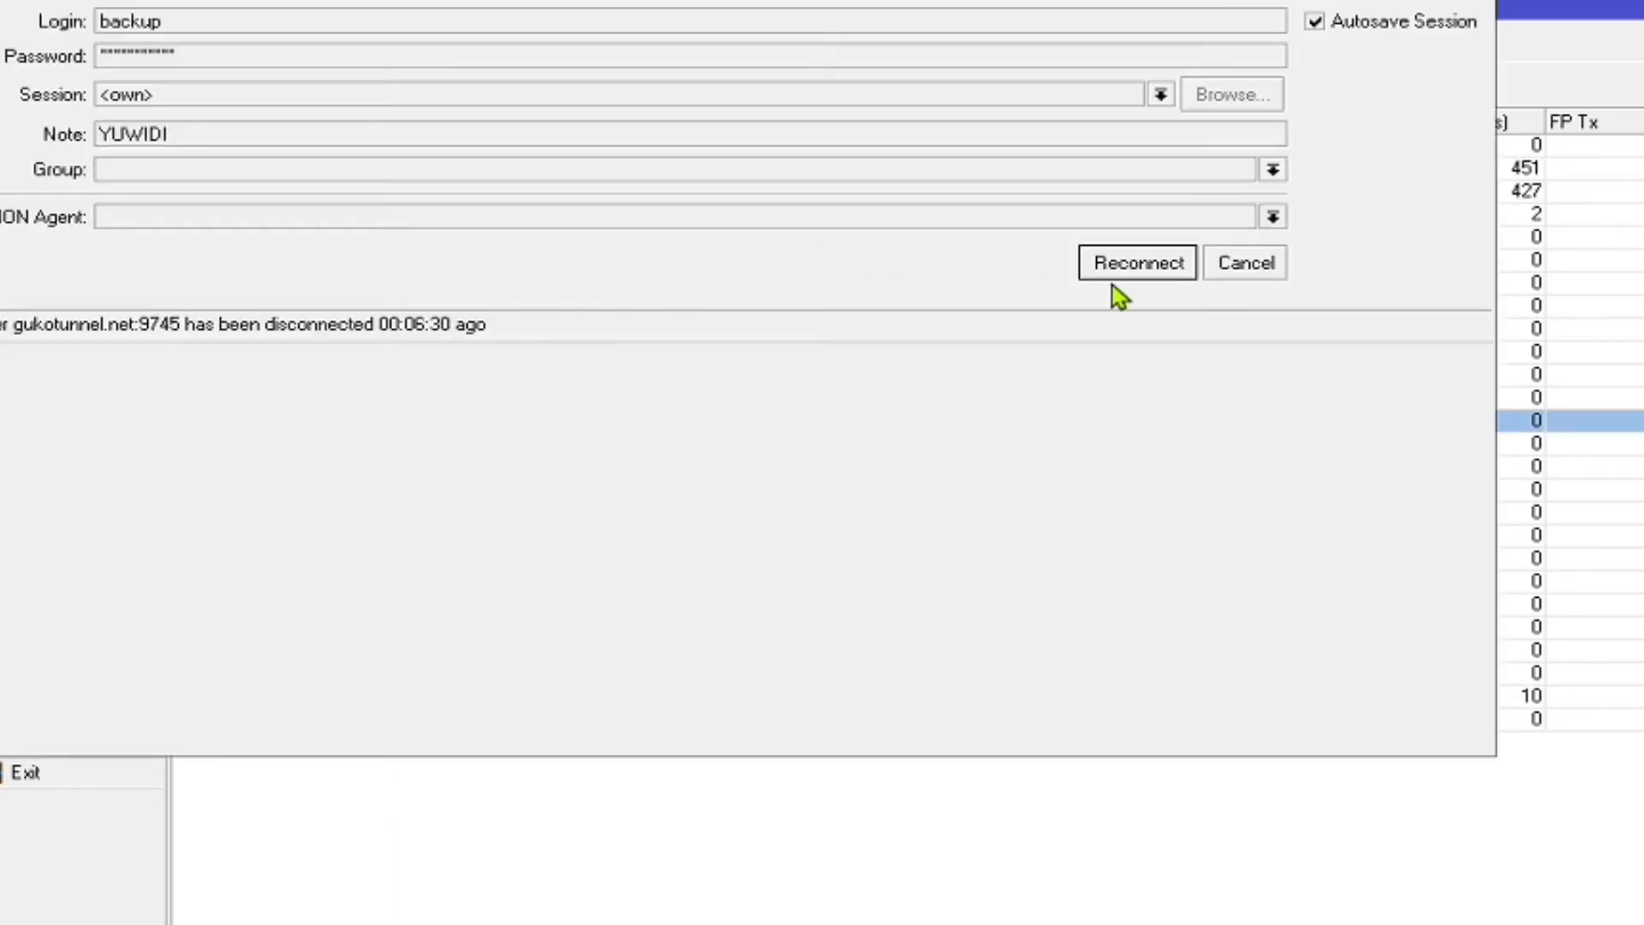
pyautogui.click(1113, 276)
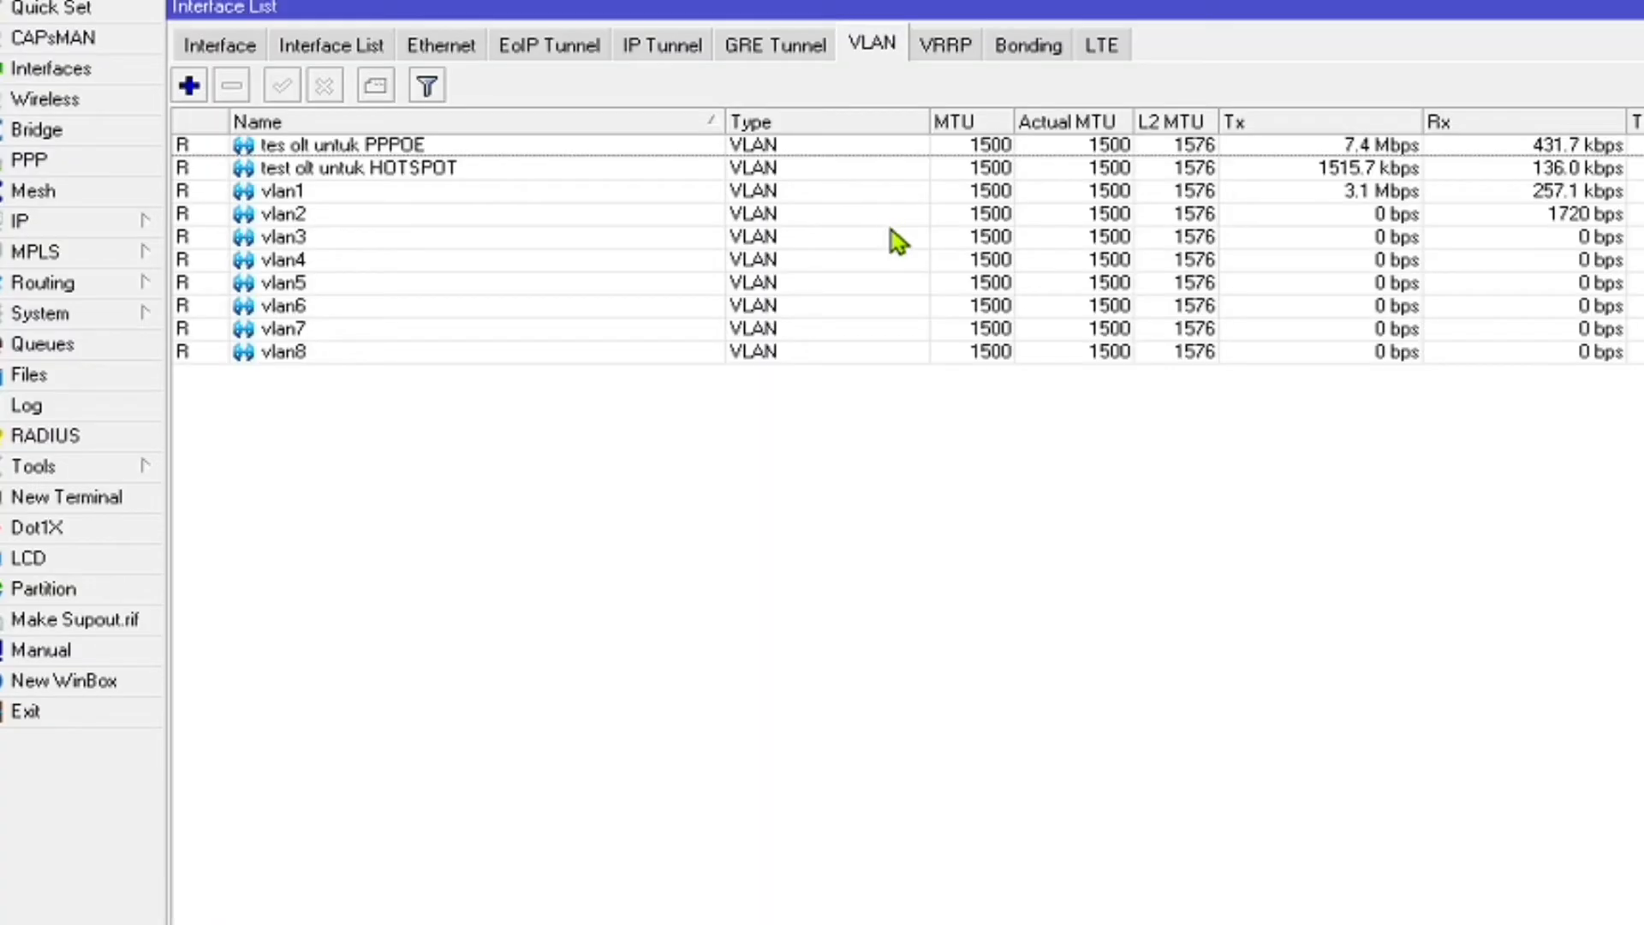
# - Compare the traffic on vlan1 and vlan2 in the router's list of VLAN interfaces
pyautogui.click(517, 233)
pyautogui.click(531, 194)
pyautogui.click(525, 174)
pyautogui.click(521, 190)
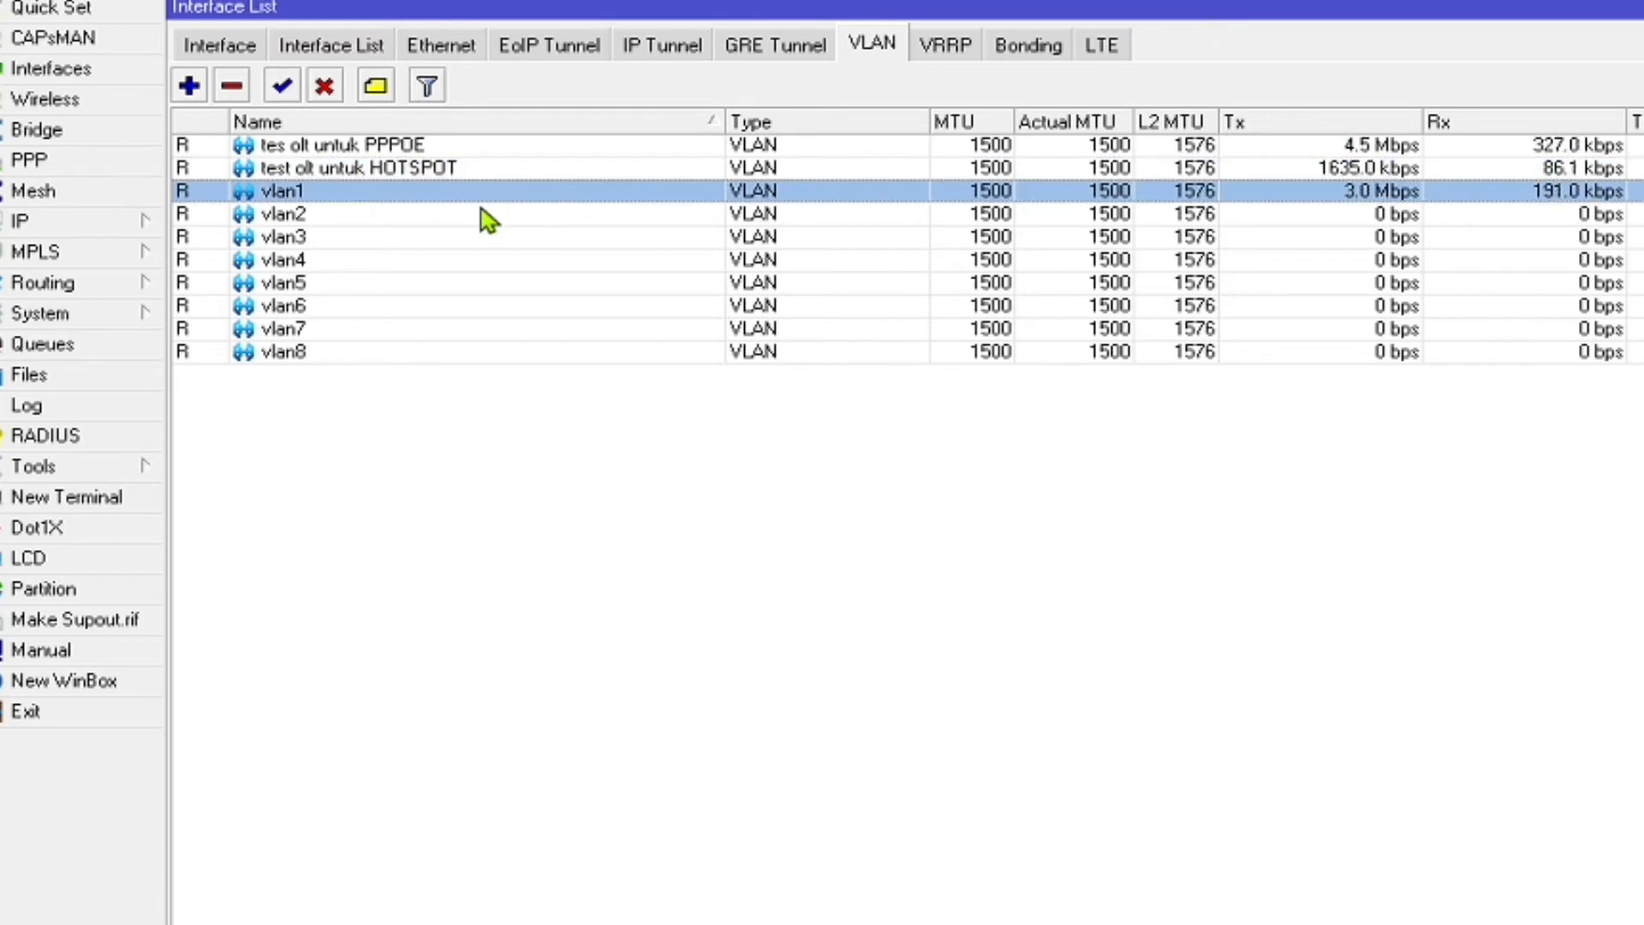
pyautogui.click(479, 210)
pyautogui.click(476, 191)
pyautogui.click(469, 208)
pyautogui.click(480, 197)
pyautogui.click(471, 210)
pyautogui.click(456, 190)
pyautogui.click(452, 209)
pyautogui.click(387, 194)
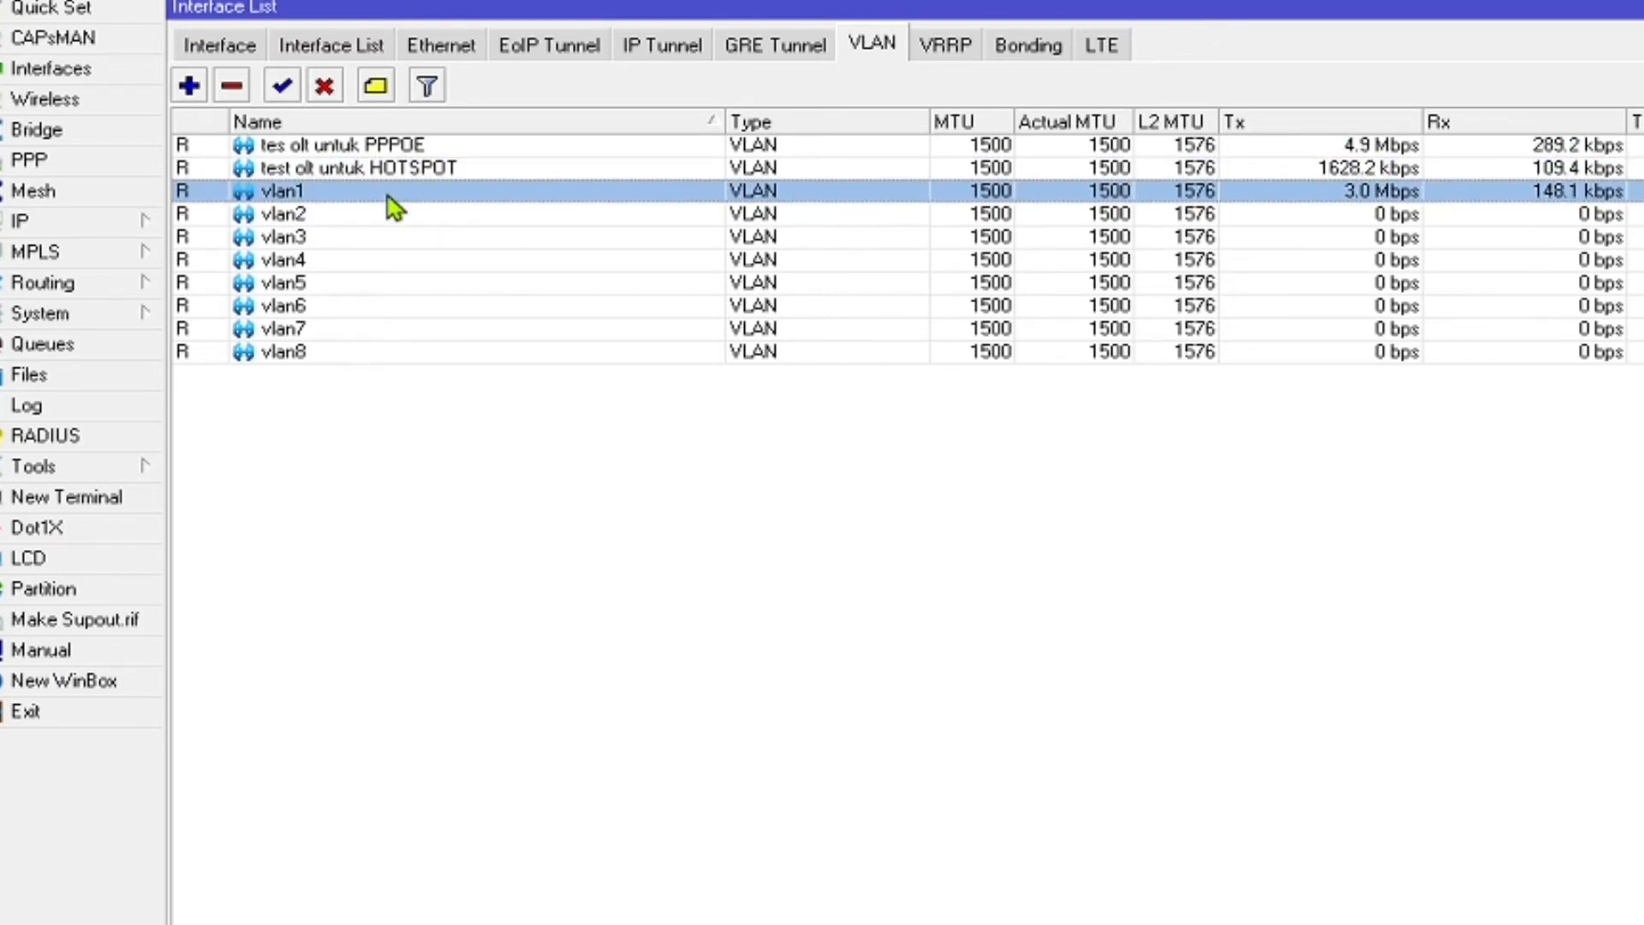
pyautogui.click(376, 208)
# - Show all router interfaces and examine the VLANs under ether3, from vlan1 to vlan8
pyautogui.click(243, 50)
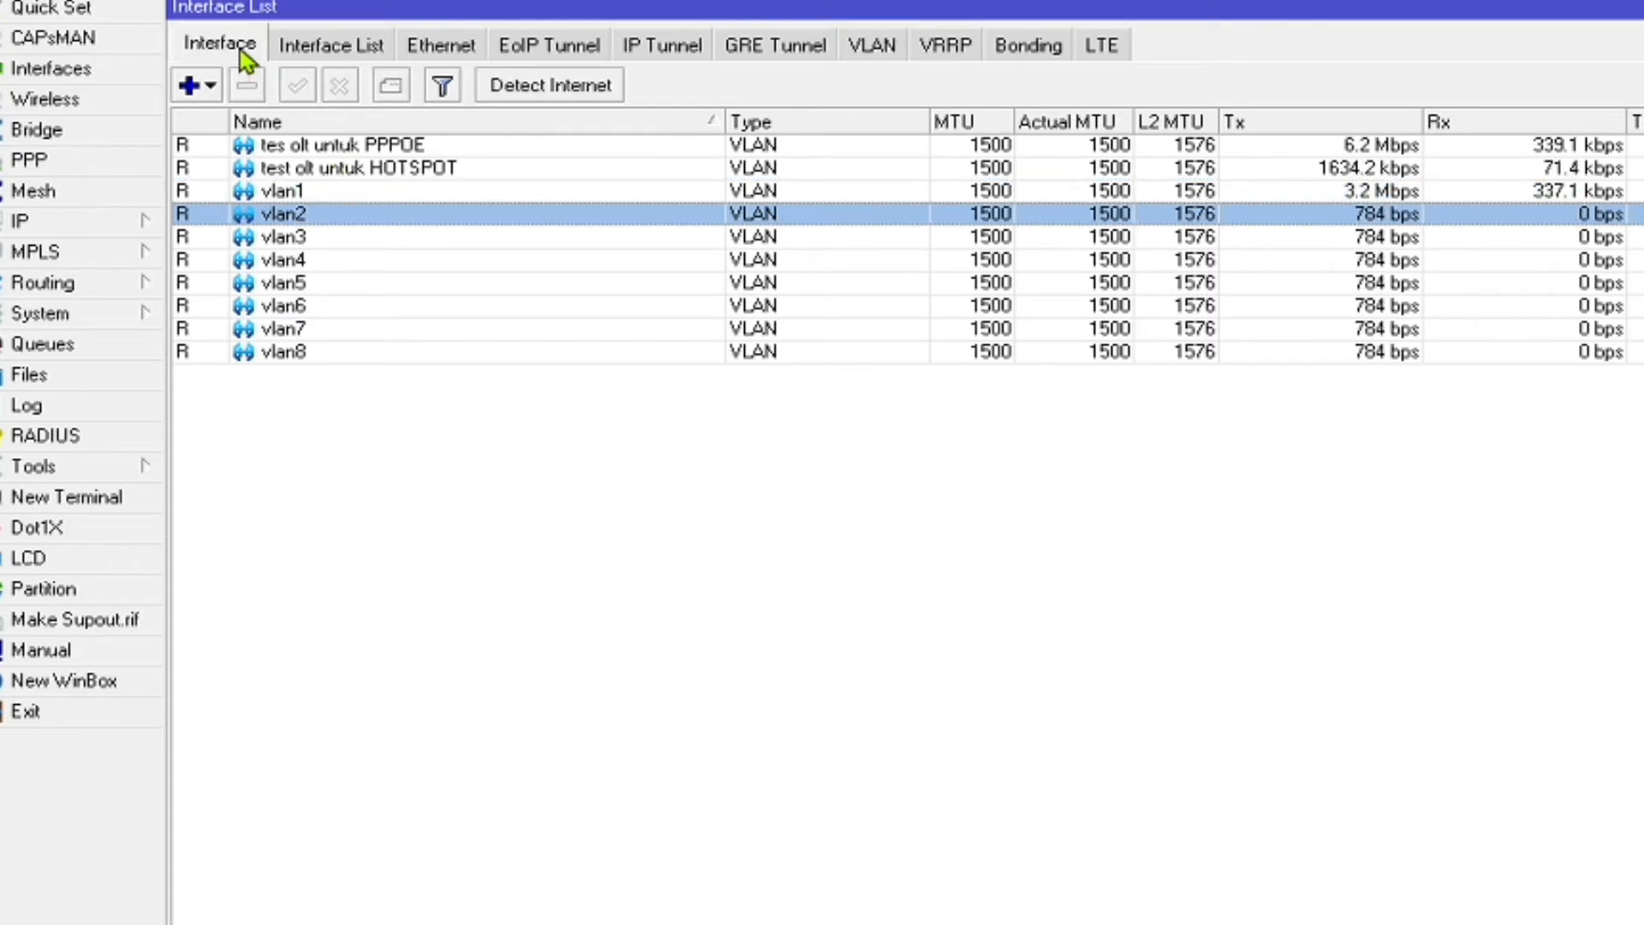
pyautogui.click(396, 374)
pyautogui.click(408, 398)
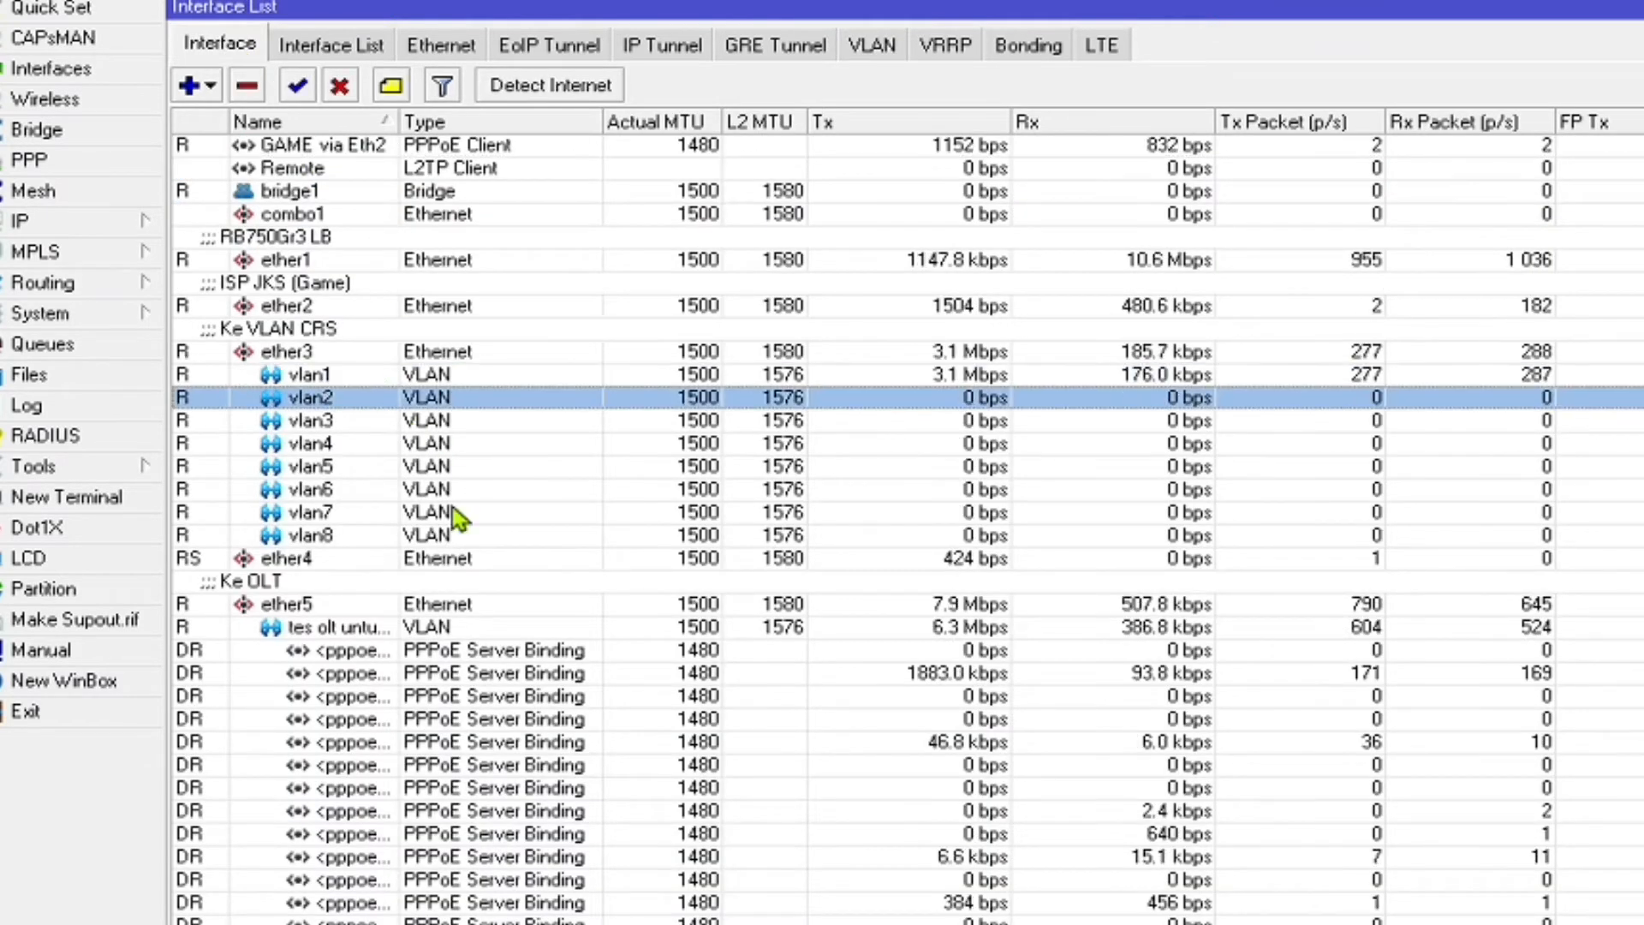
pyautogui.click(460, 512)
pyautogui.click(509, 561)
pyautogui.click(464, 443)
pyautogui.click(433, 374)
pyautogui.click(440, 420)
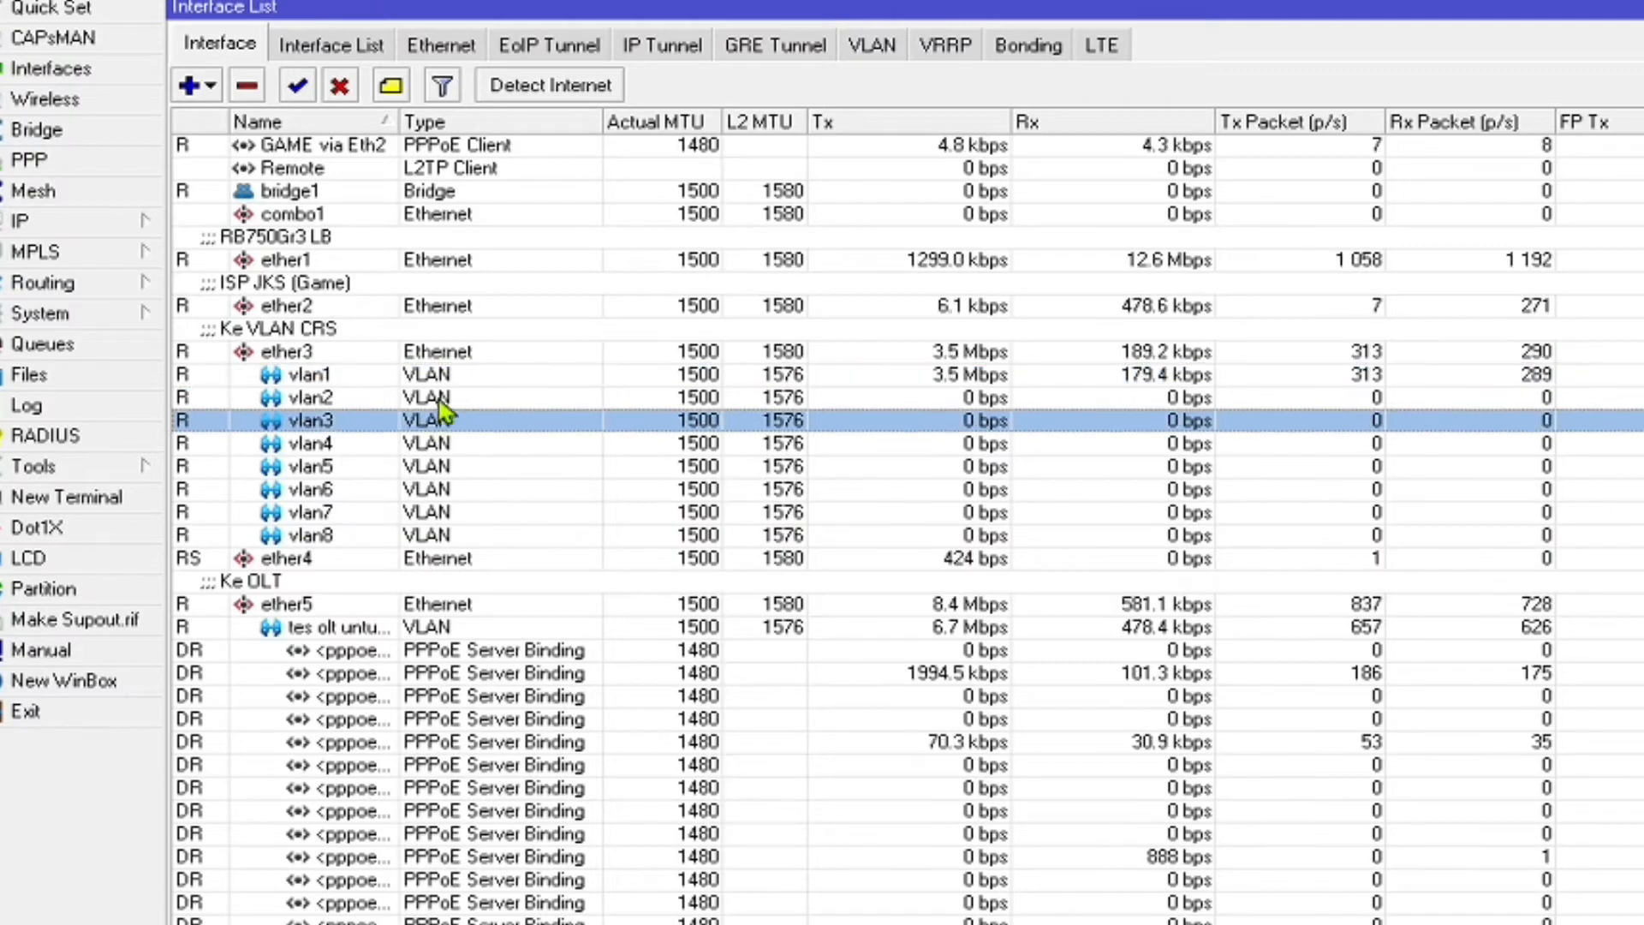
pyautogui.click(437, 374)
# - Open the router's Hotspot settings and examine the connected hosts on the hs-vlan1 server
pyautogui.click(120, 226)
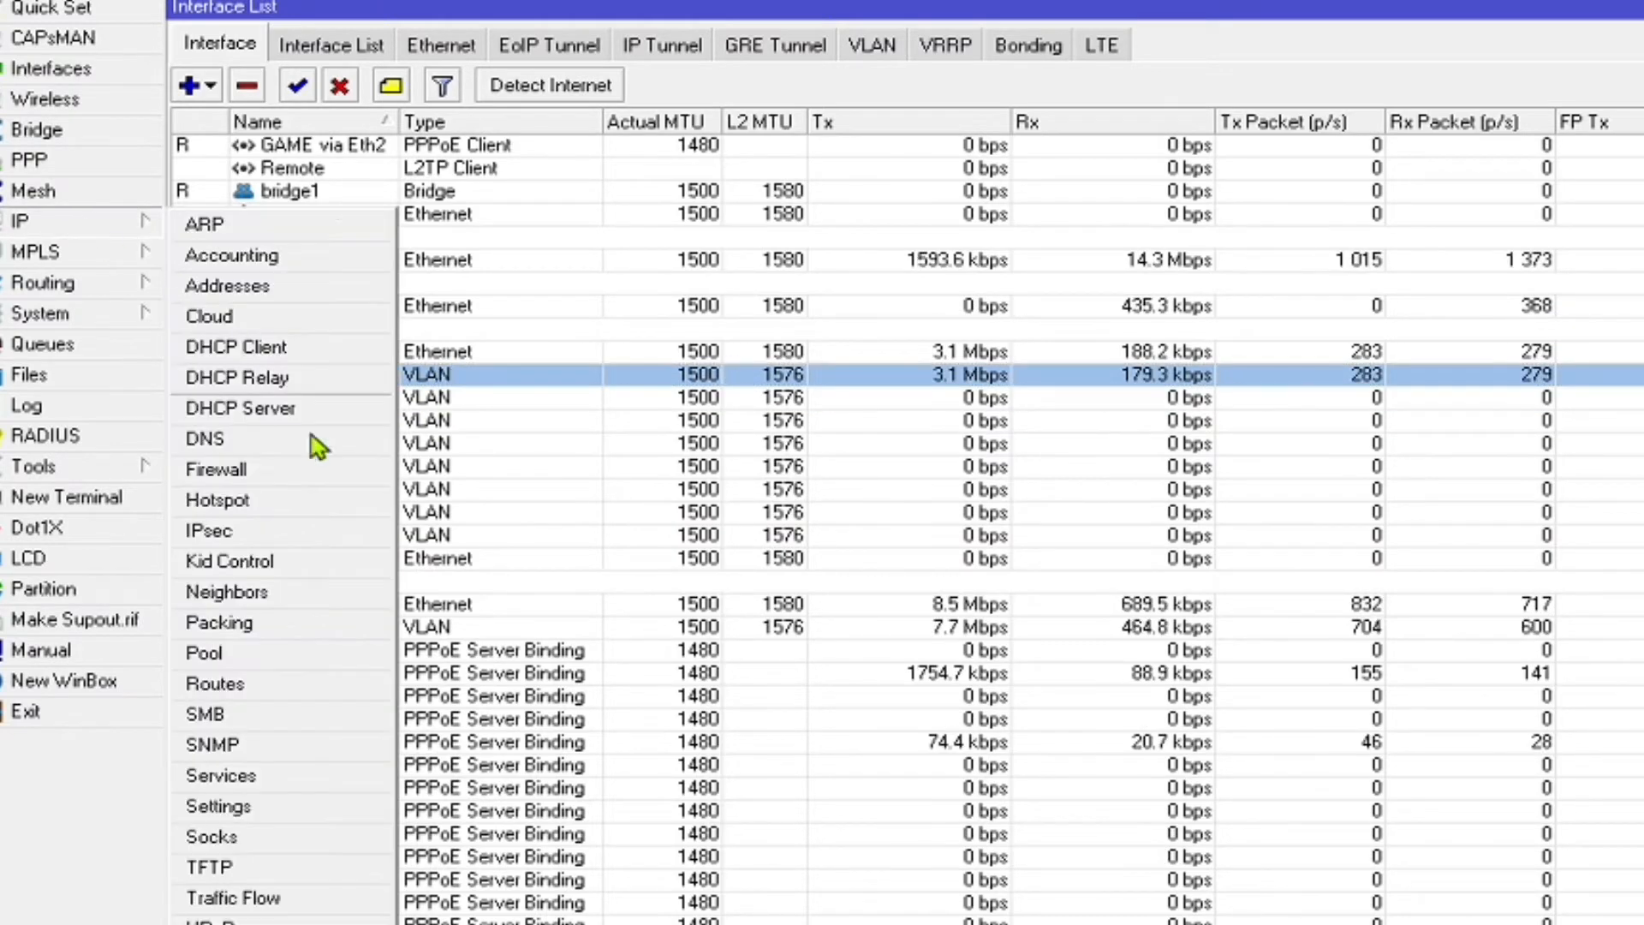
pyautogui.click(275, 499)
pyautogui.click(700, 47)
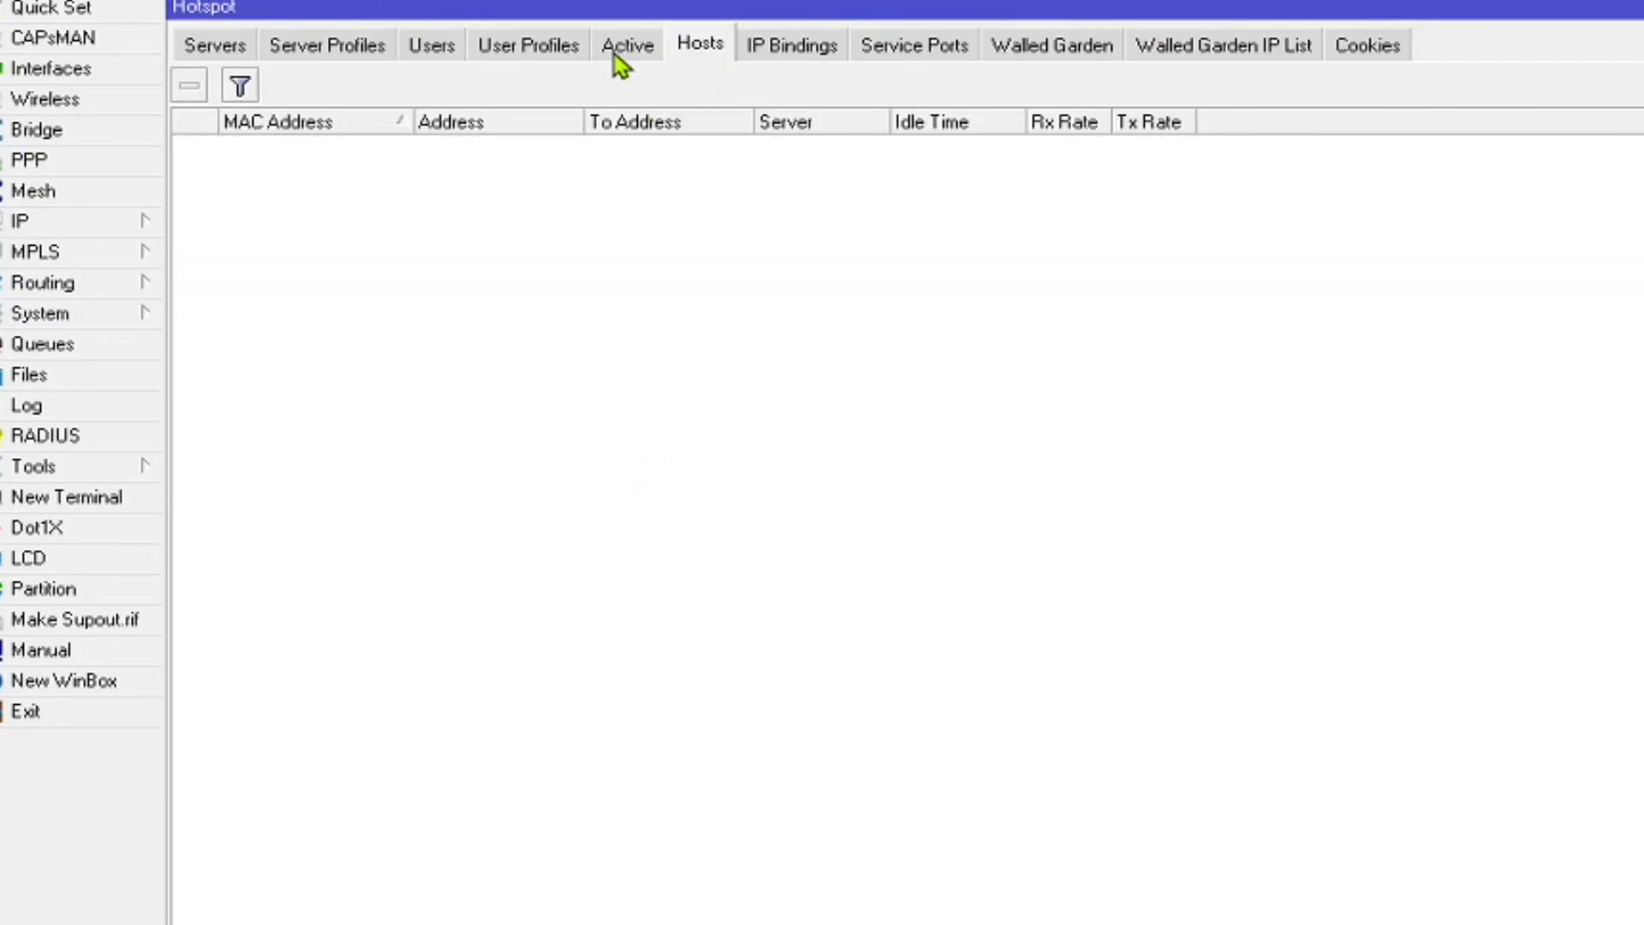
pyautogui.click(624, 51)
pyautogui.click(701, 47)
pyautogui.click(728, 216)
pyautogui.click(744, 233)
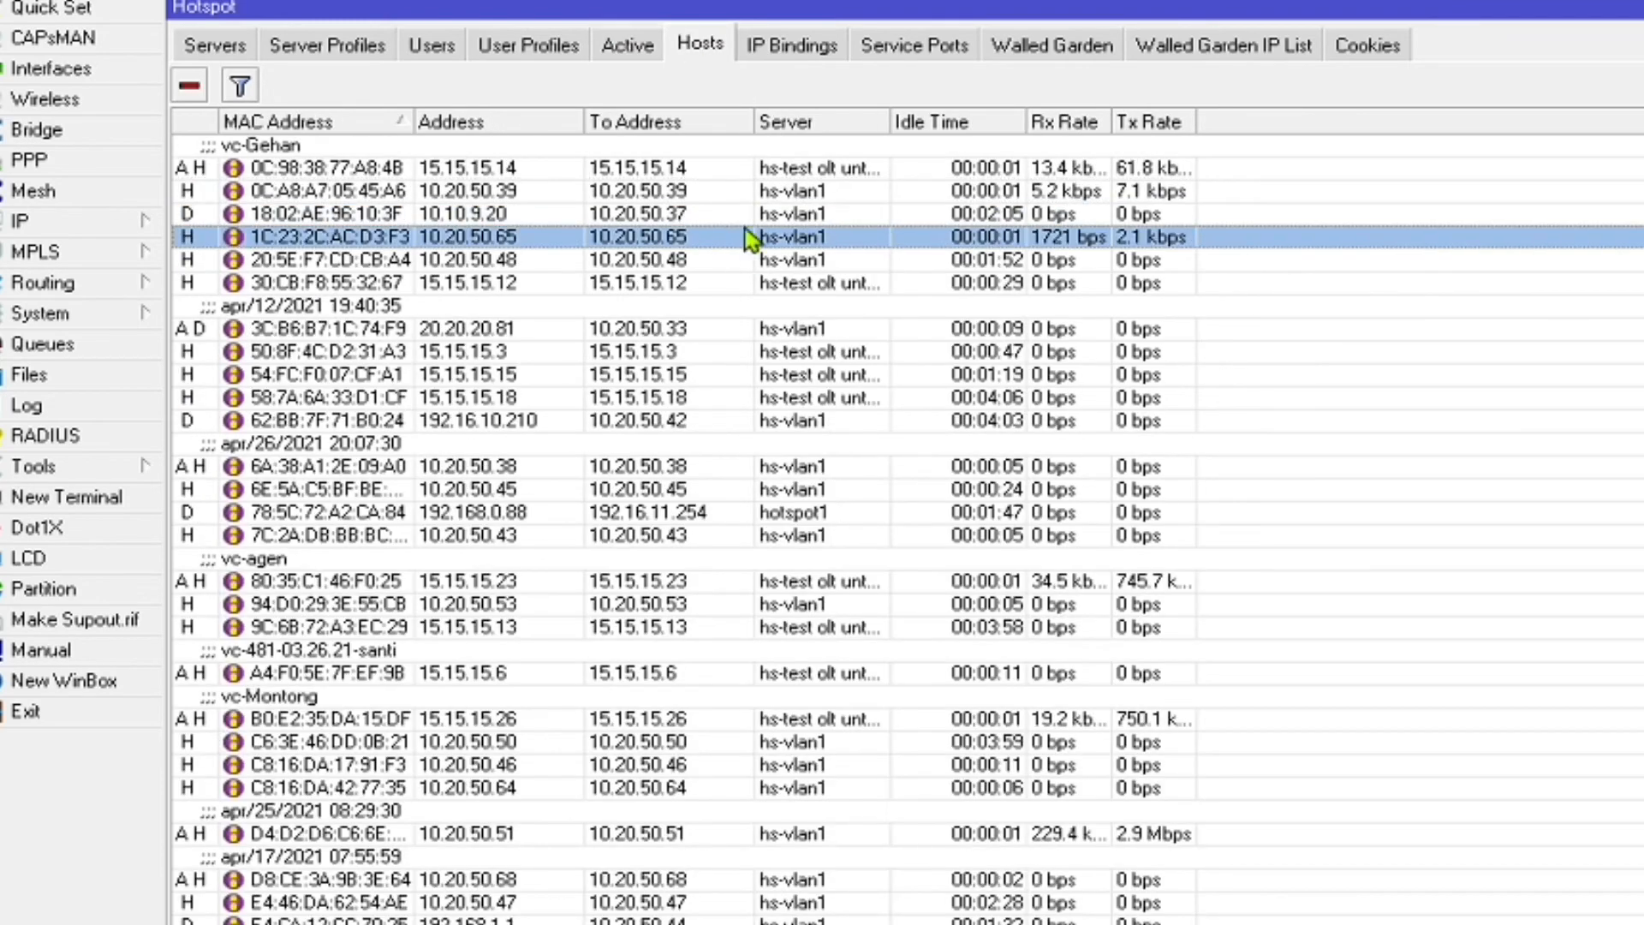
pyautogui.click(743, 218)
pyautogui.click(752, 234)
pyautogui.click(672, 192)
# - Examine the active hotspot sessions and their IP addresses
pyautogui.click(638, 47)
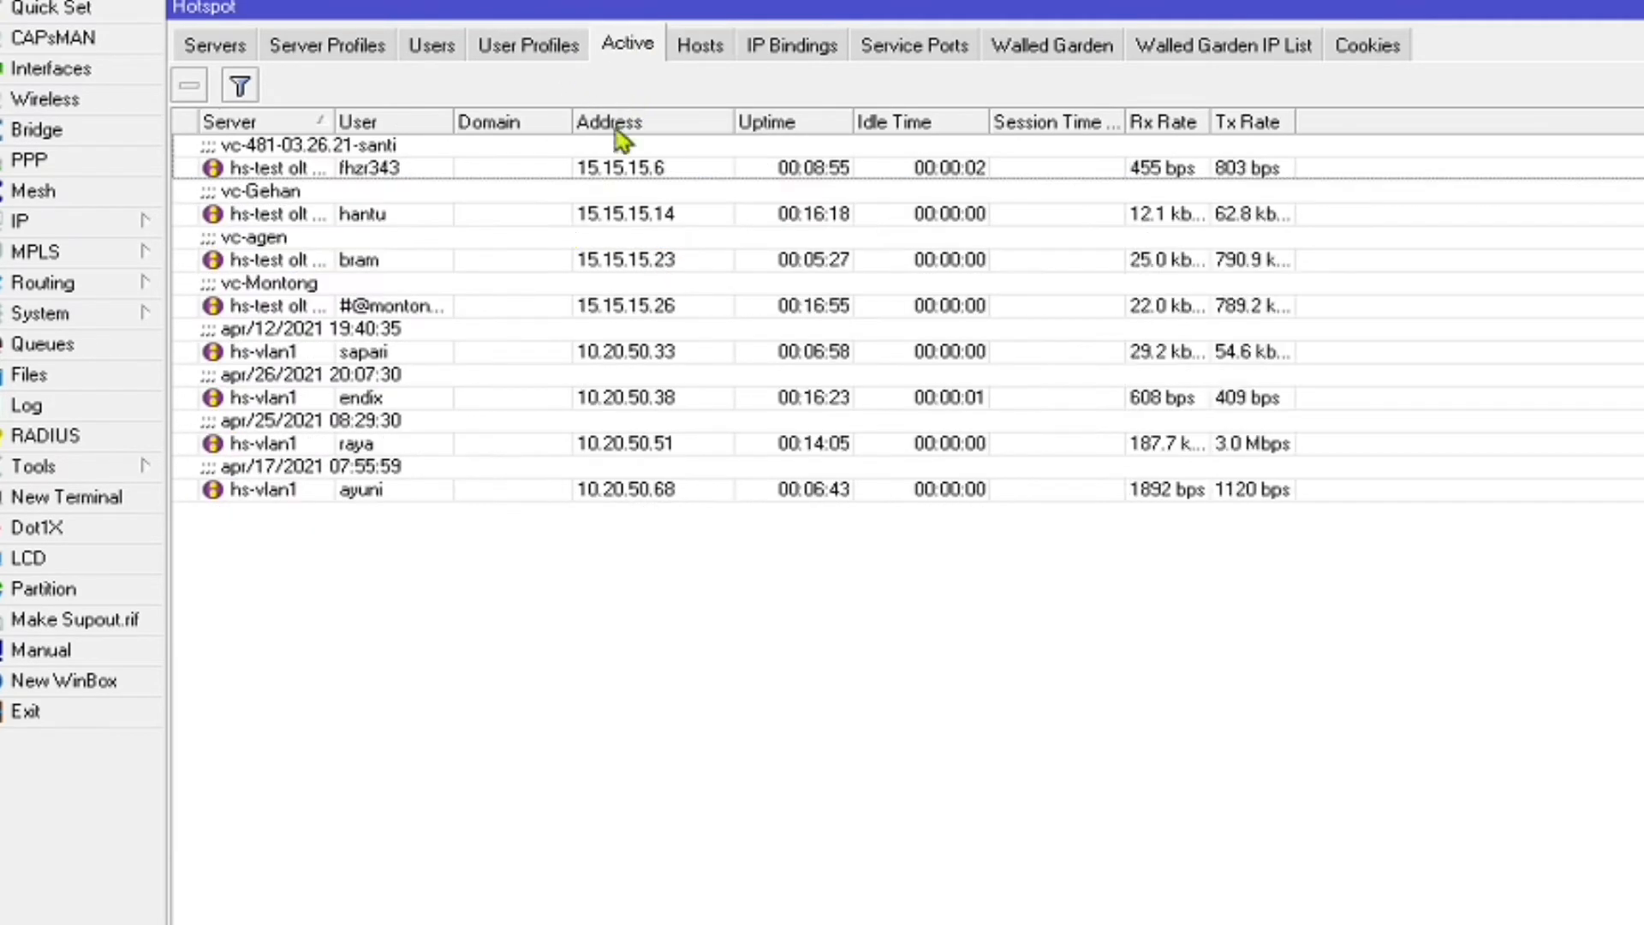
pyautogui.click(524, 218)
pyautogui.click(428, 257)
pyautogui.click(435, 308)
pyautogui.click(578, 387)
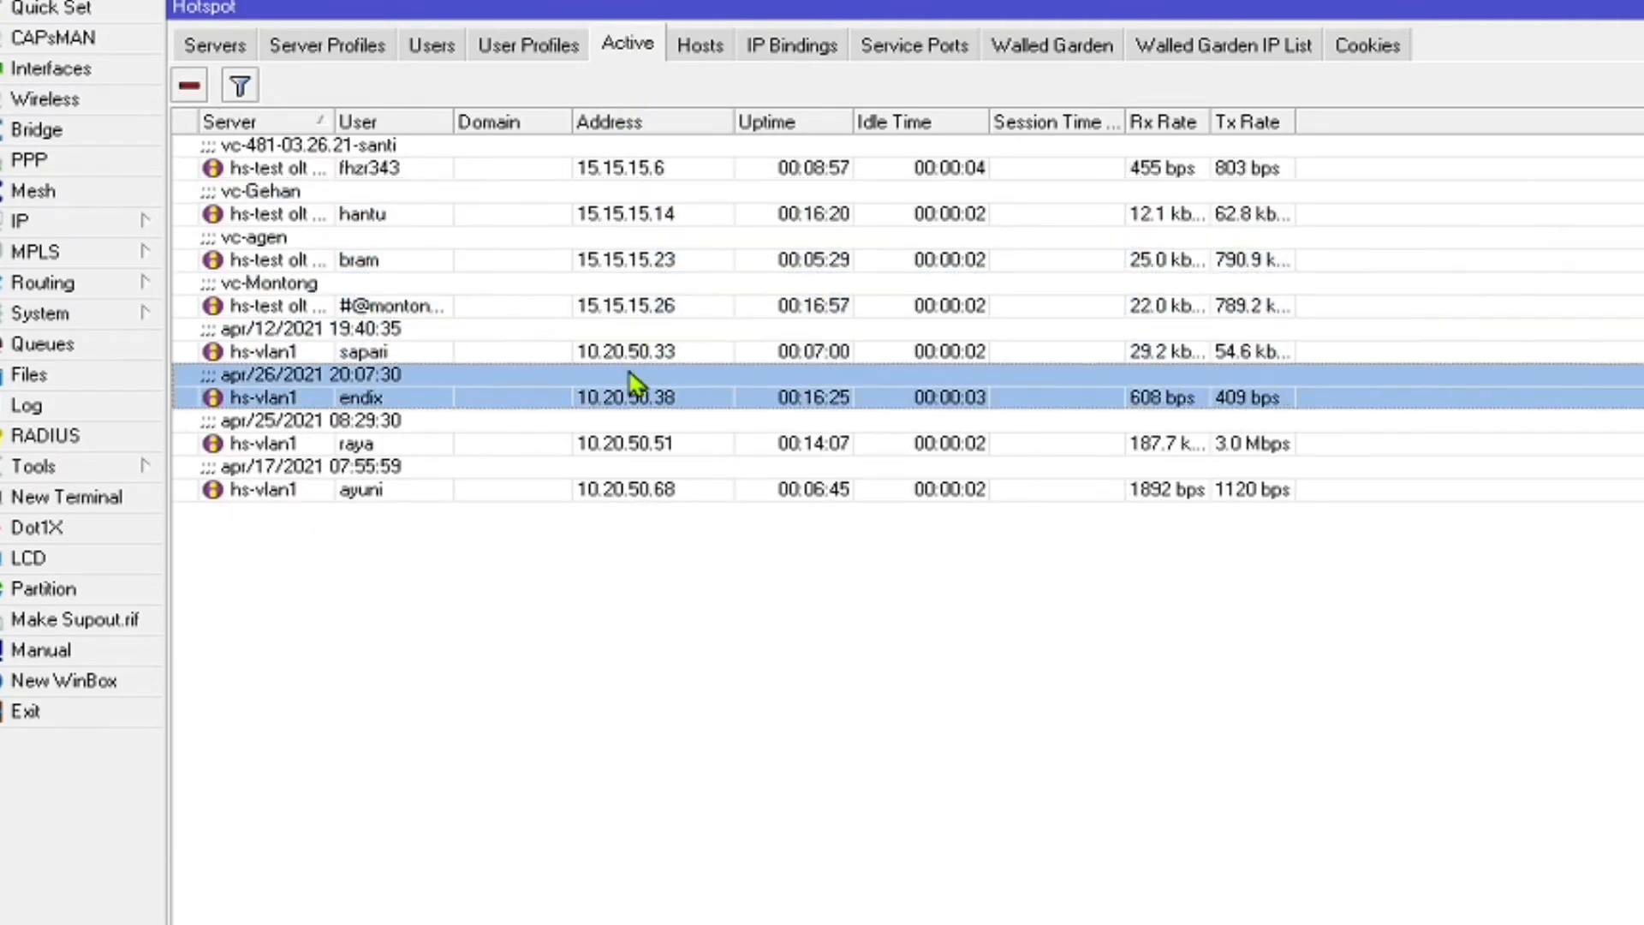
pyautogui.click(591, 308)
pyautogui.click(349, 360)
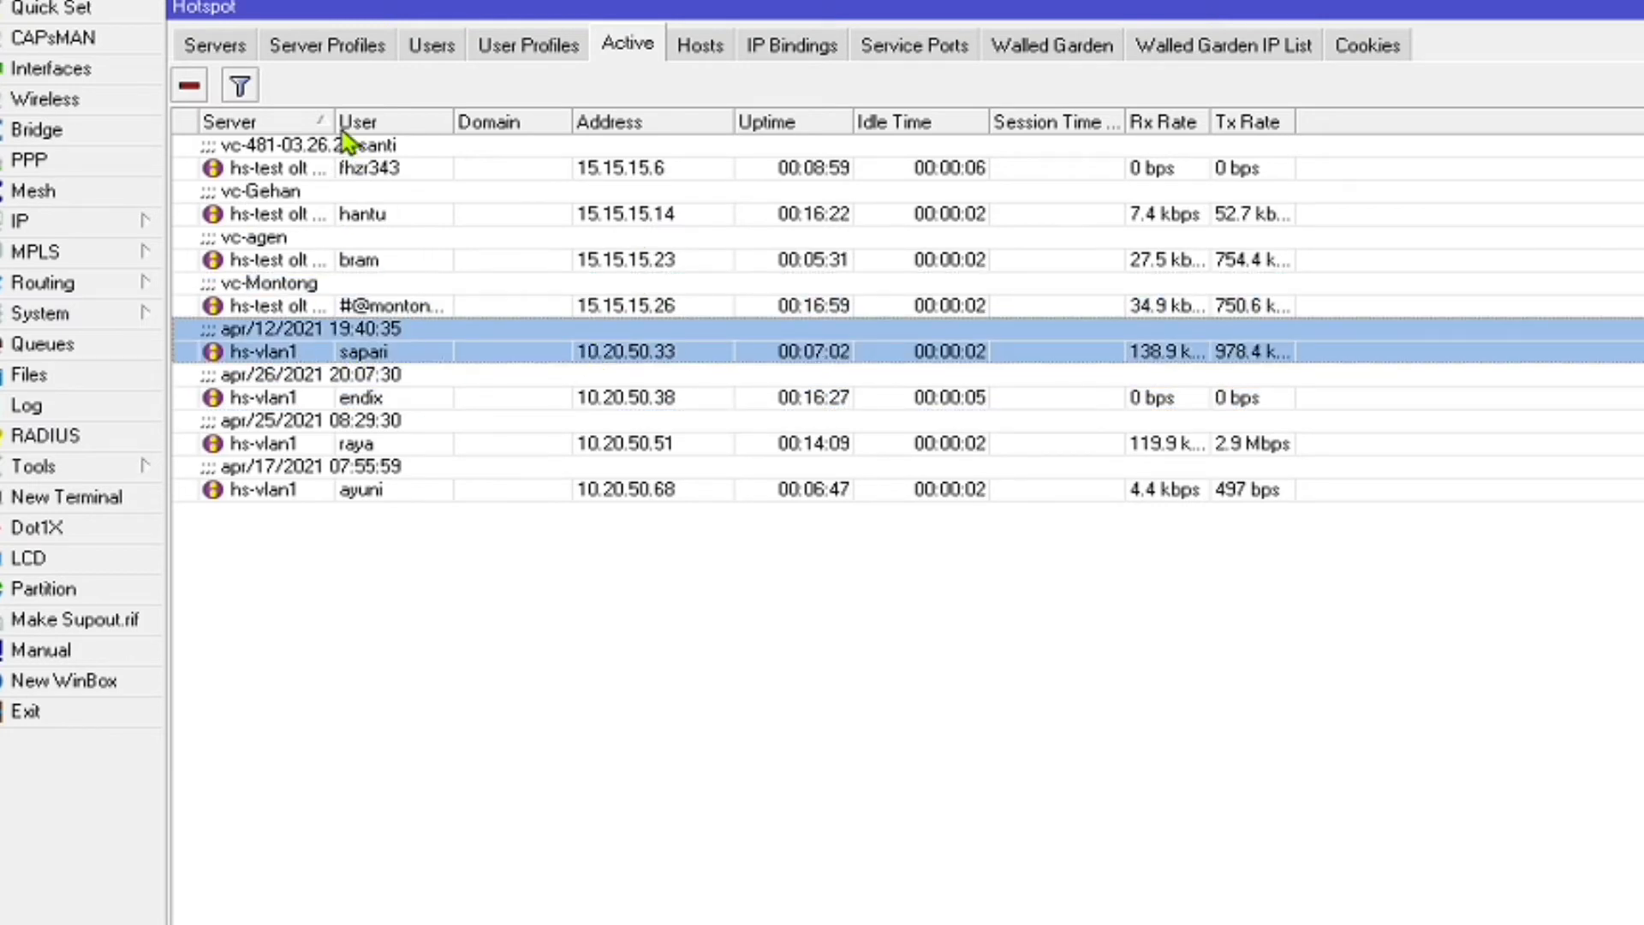
# - Widen the Server column of the active hotspot sessions and compare the hs-vlan1 sessions with those on the OLT hotspot server
pyautogui.moveTo(337, 120); pyautogui.dragTo(591, 129)
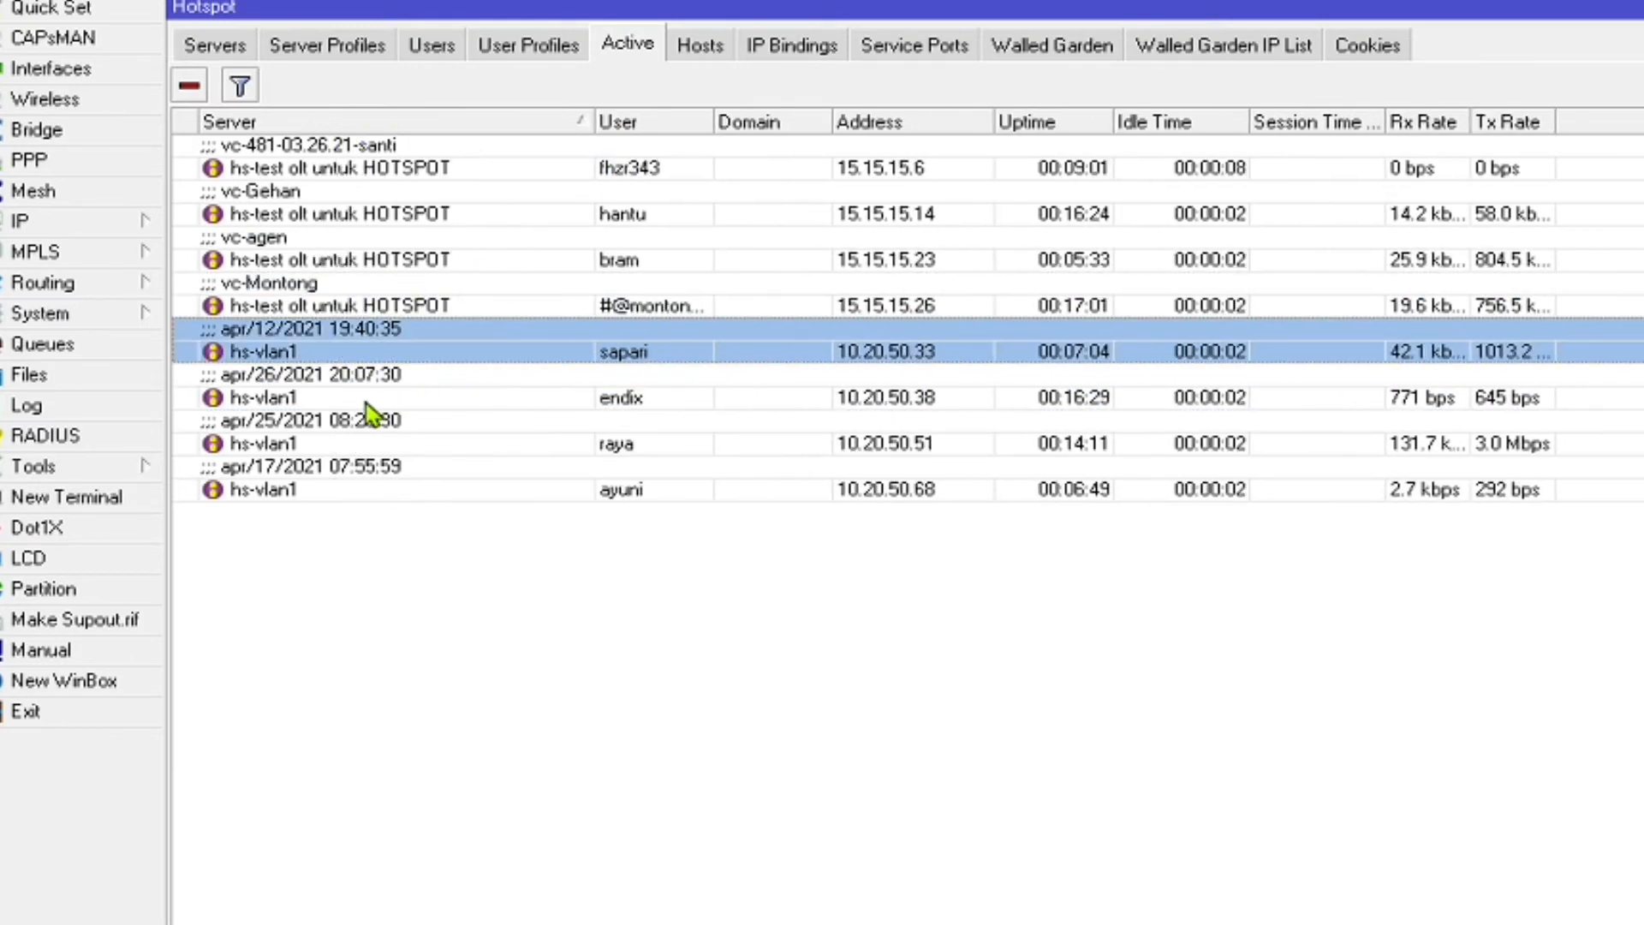
pyautogui.click(343, 386)
pyautogui.click(337, 447)
pyautogui.click(348, 492)
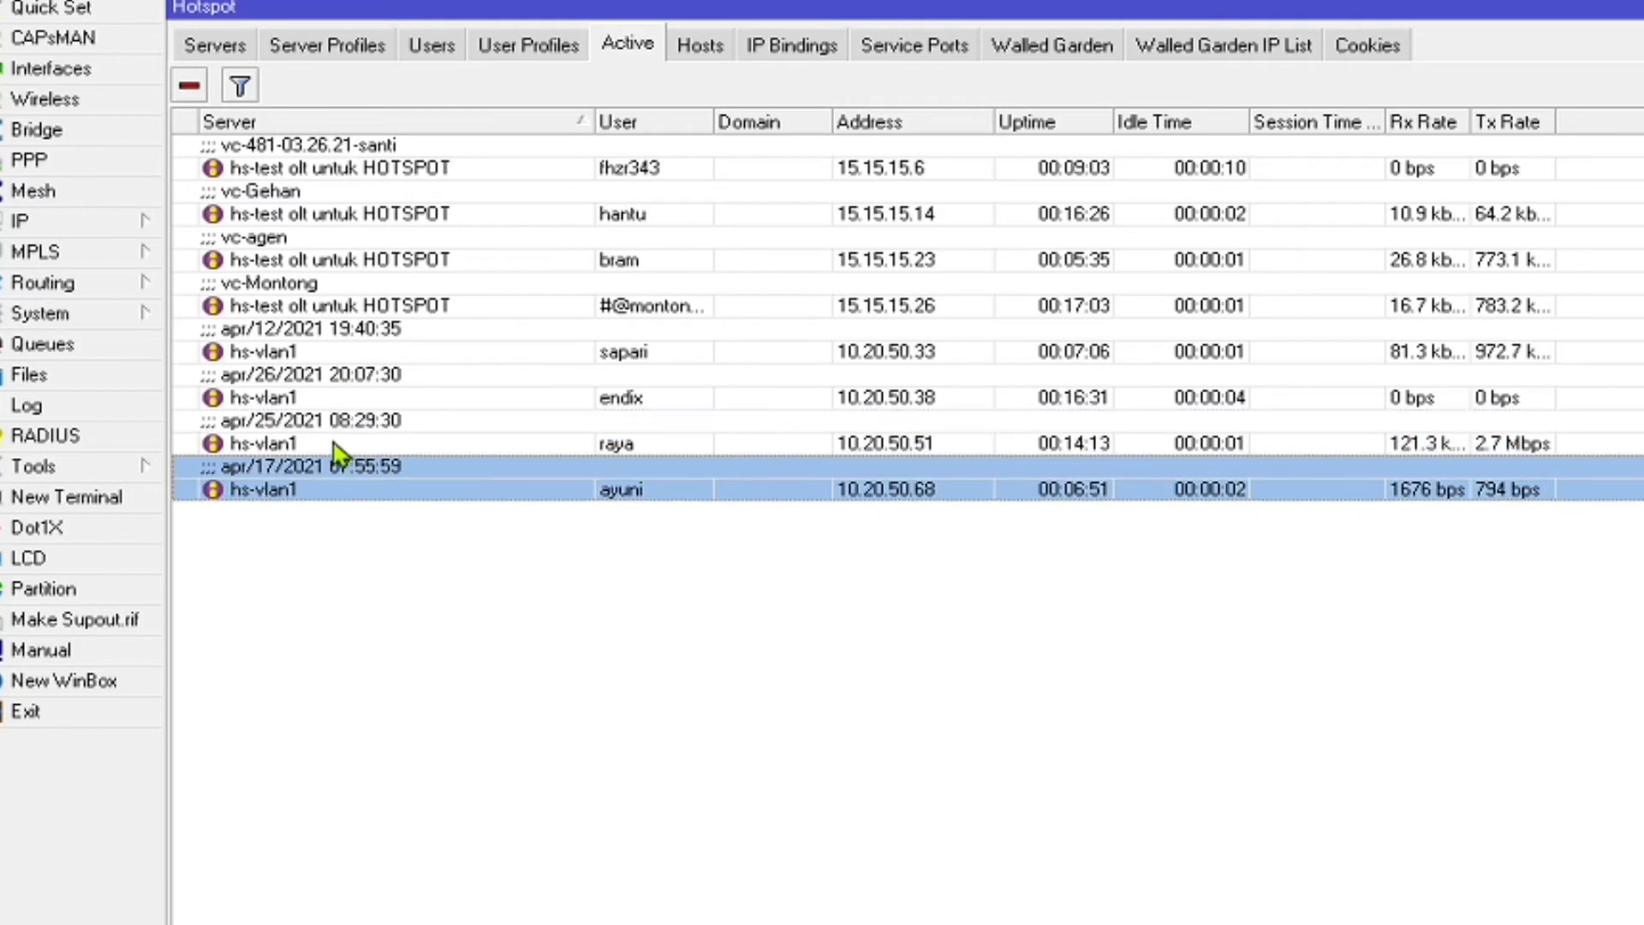
pyautogui.click(331, 442)
pyautogui.click(343, 377)
pyautogui.click(348, 300)
pyautogui.click(420, 447)
pyautogui.click(435, 342)
pyautogui.click(429, 438)
pyautogui.click(435, 347)
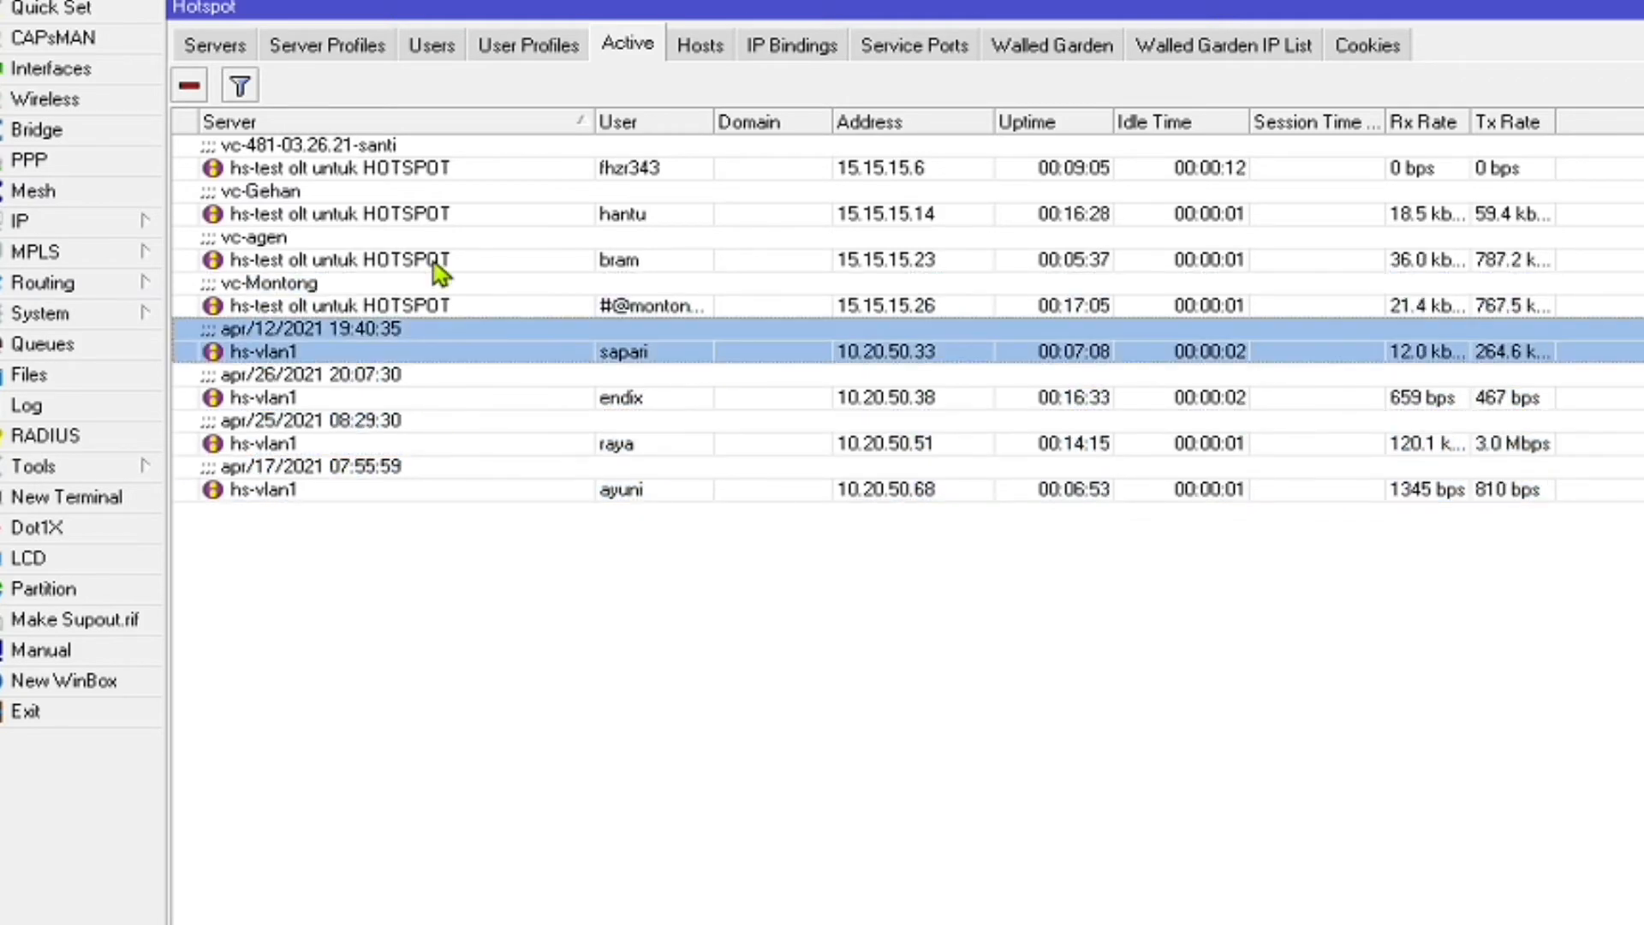
pyautogui.click(440, 266)
# - Inspect the addresses in the hotspot hosts list, and open the router's IP address list
pyautogui.click(698, 47)
pyautogui.click(586, 397)
pyautogui.click(580, 375)
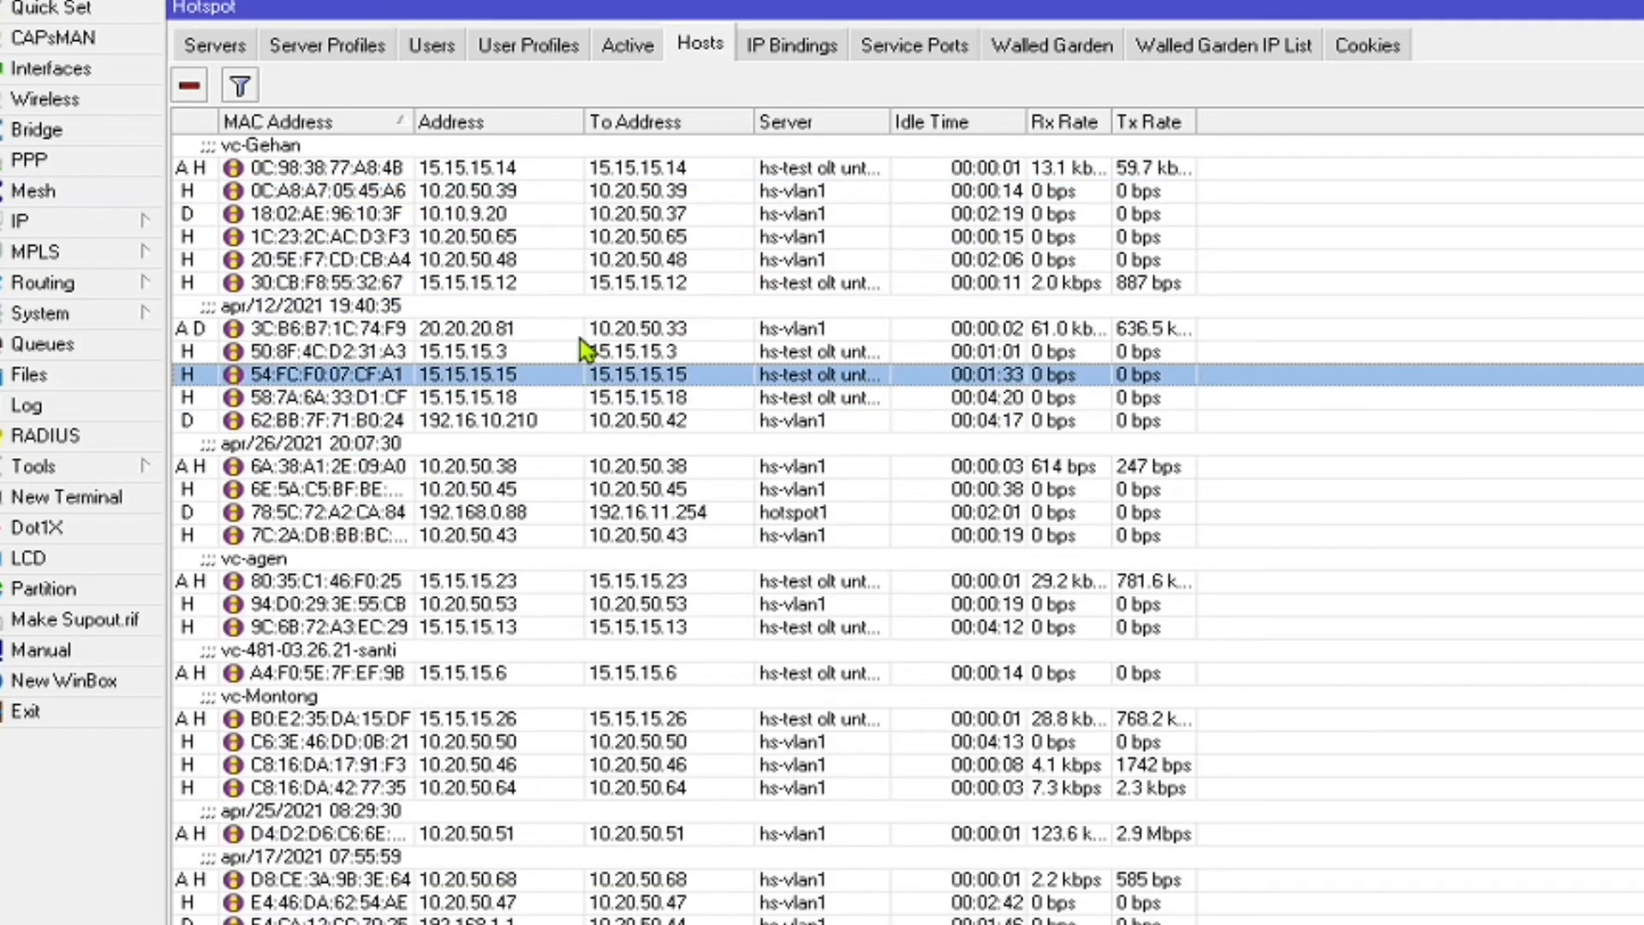
pyautogui.click(580, 329)
pyautogui.click(586, 260)
pyautogui.click(513, 190)
pyautogui.click(128, 221)
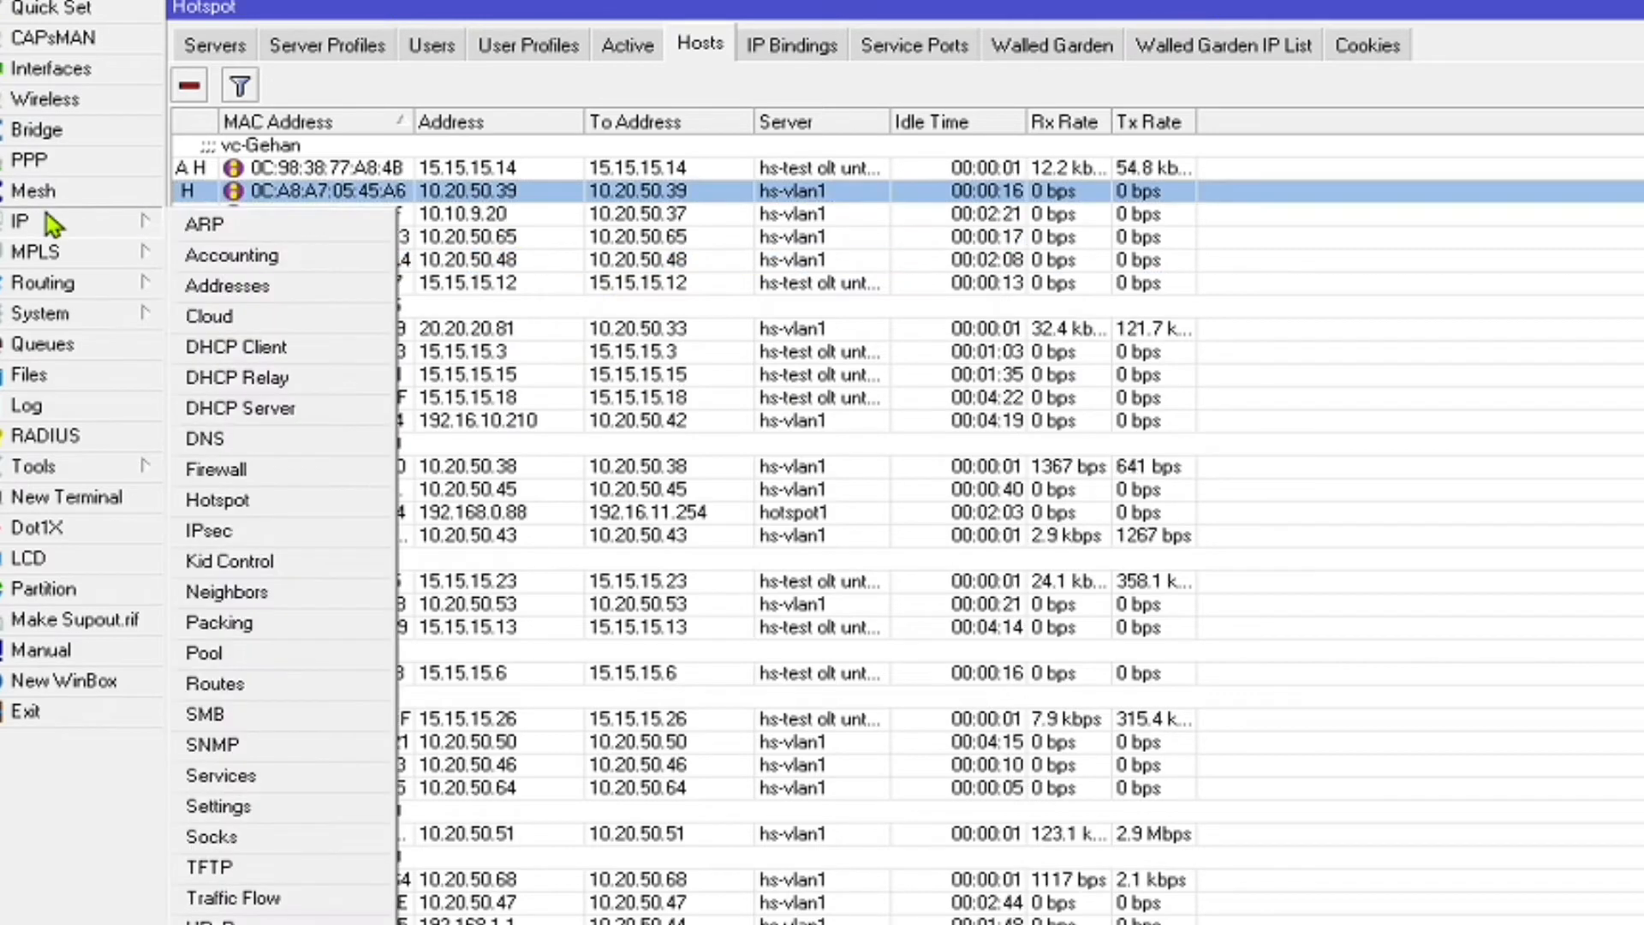
pyautogui.click(208, 287)
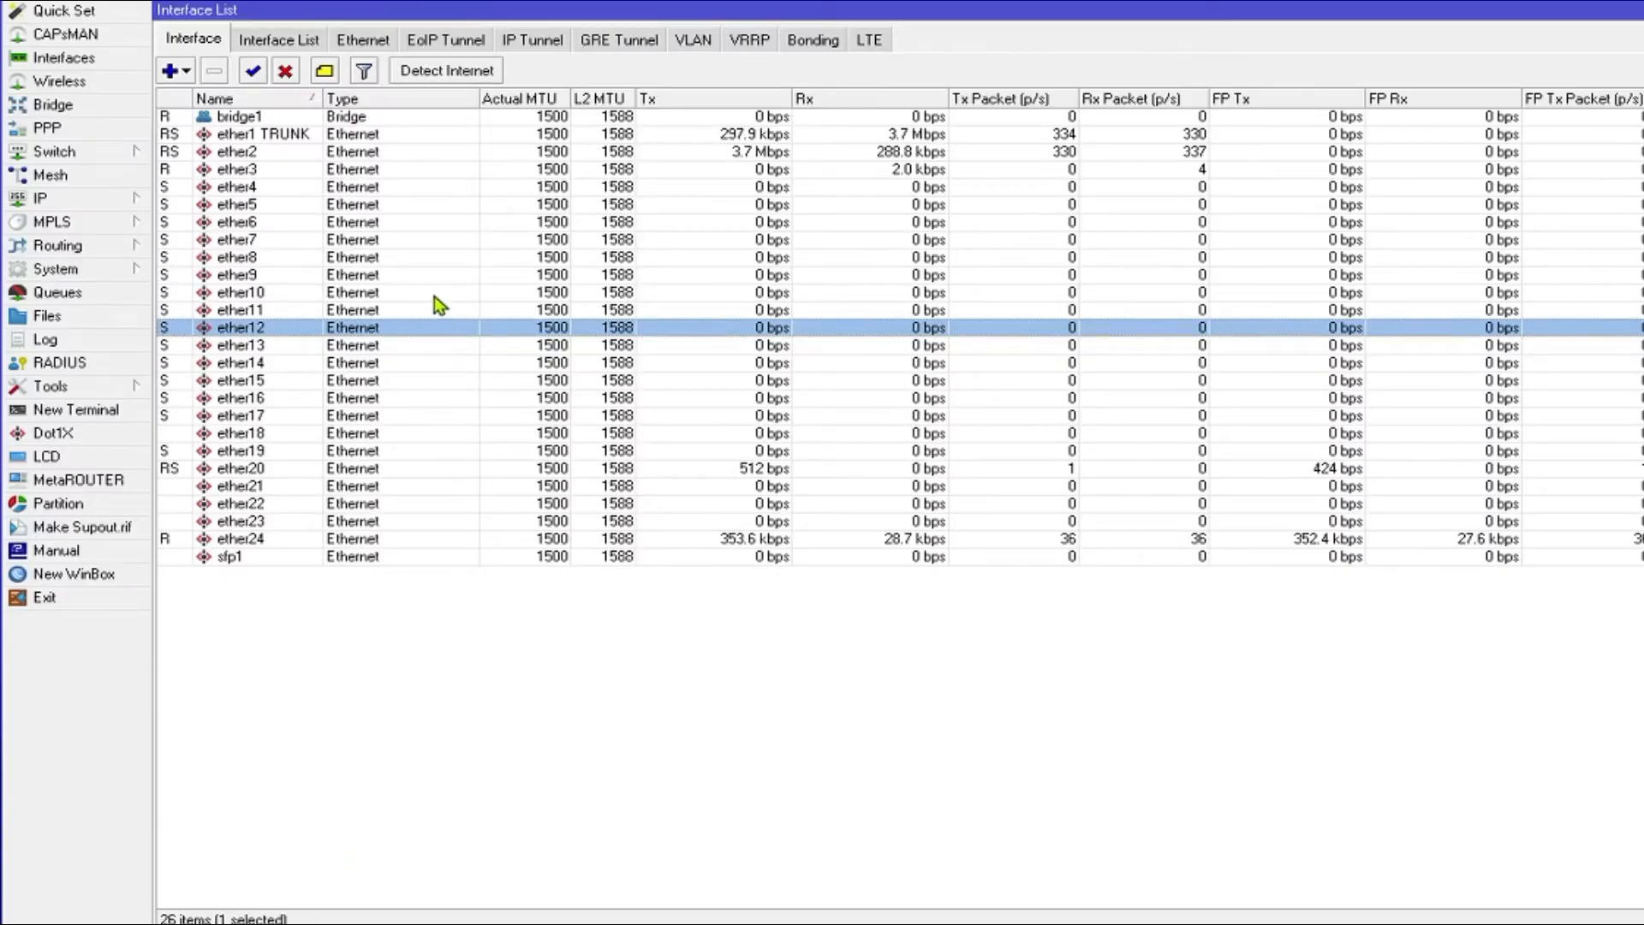
# - Switch from the switch's interface list to the CCR1009 router session and check the hotspot hosts for VLAN clients
pyautogui.moveTo(309, 225); pyautogui.dragTo(245, 239)
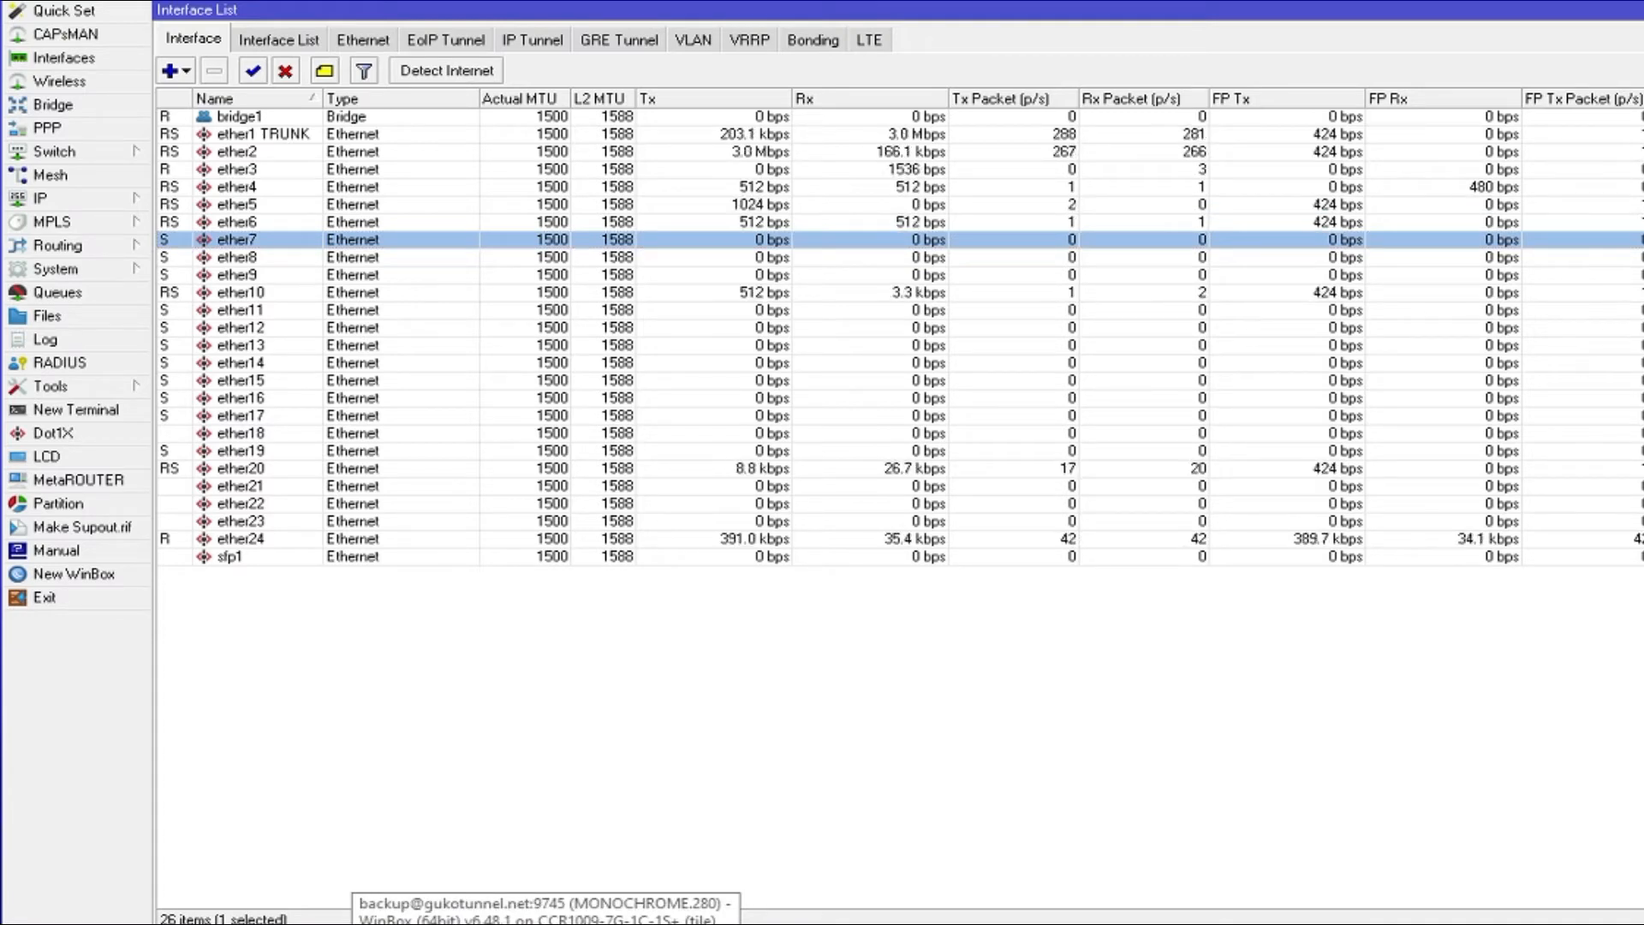
pyautogui.click(546, 923)
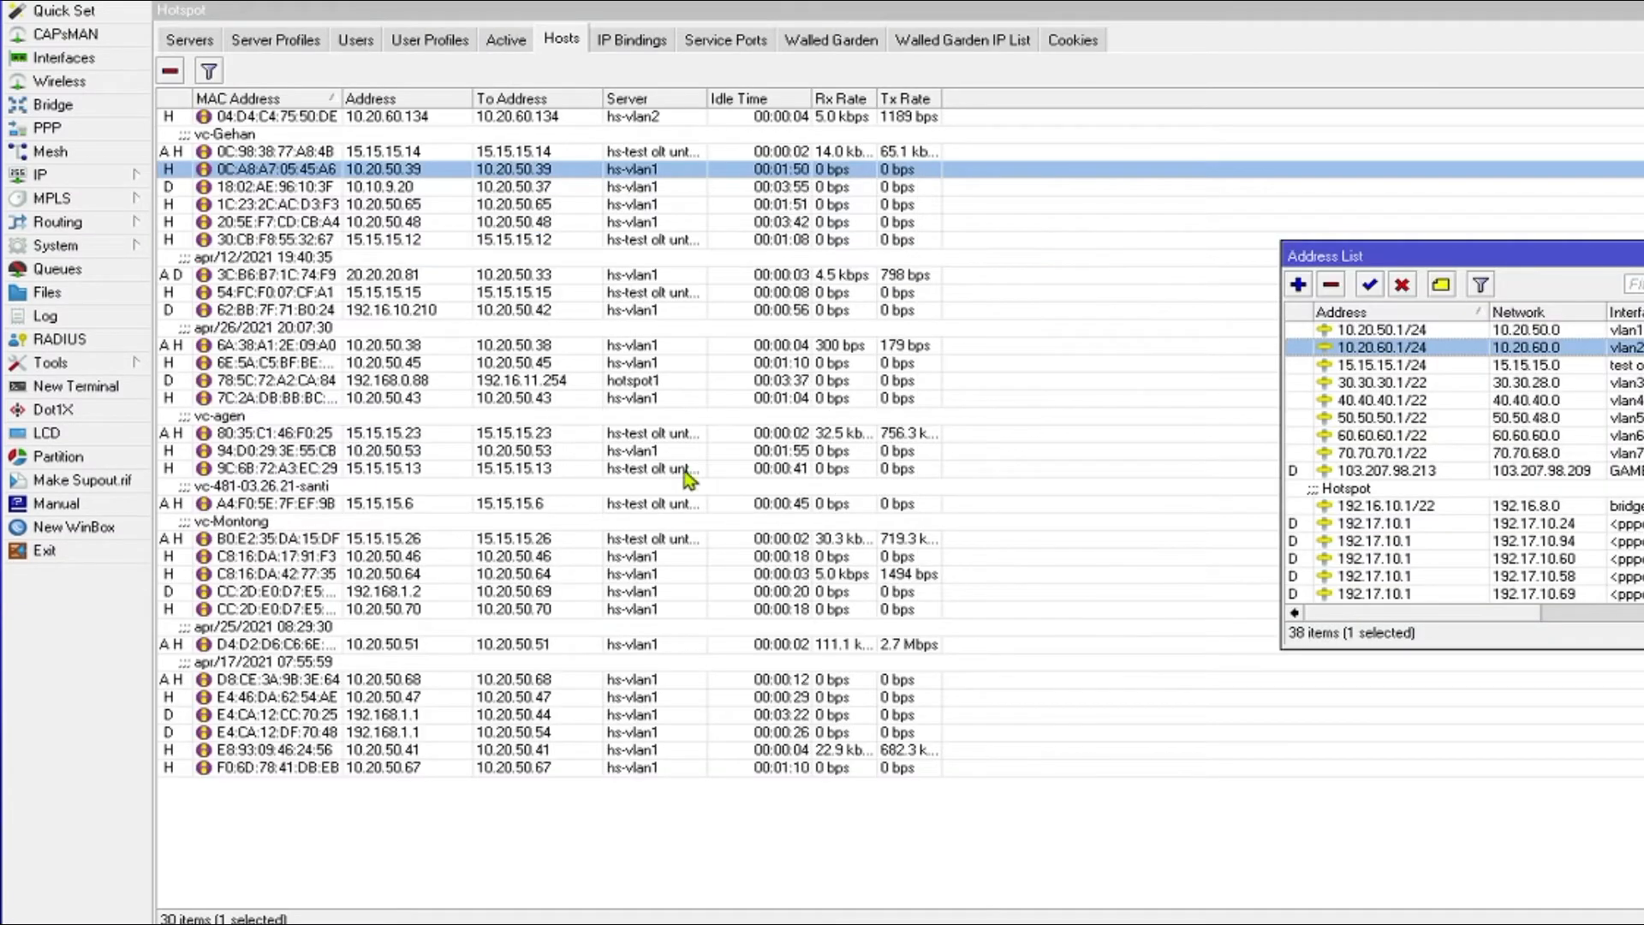
pyautogui.click(441, 273)
pyautogui.click(417, 203)
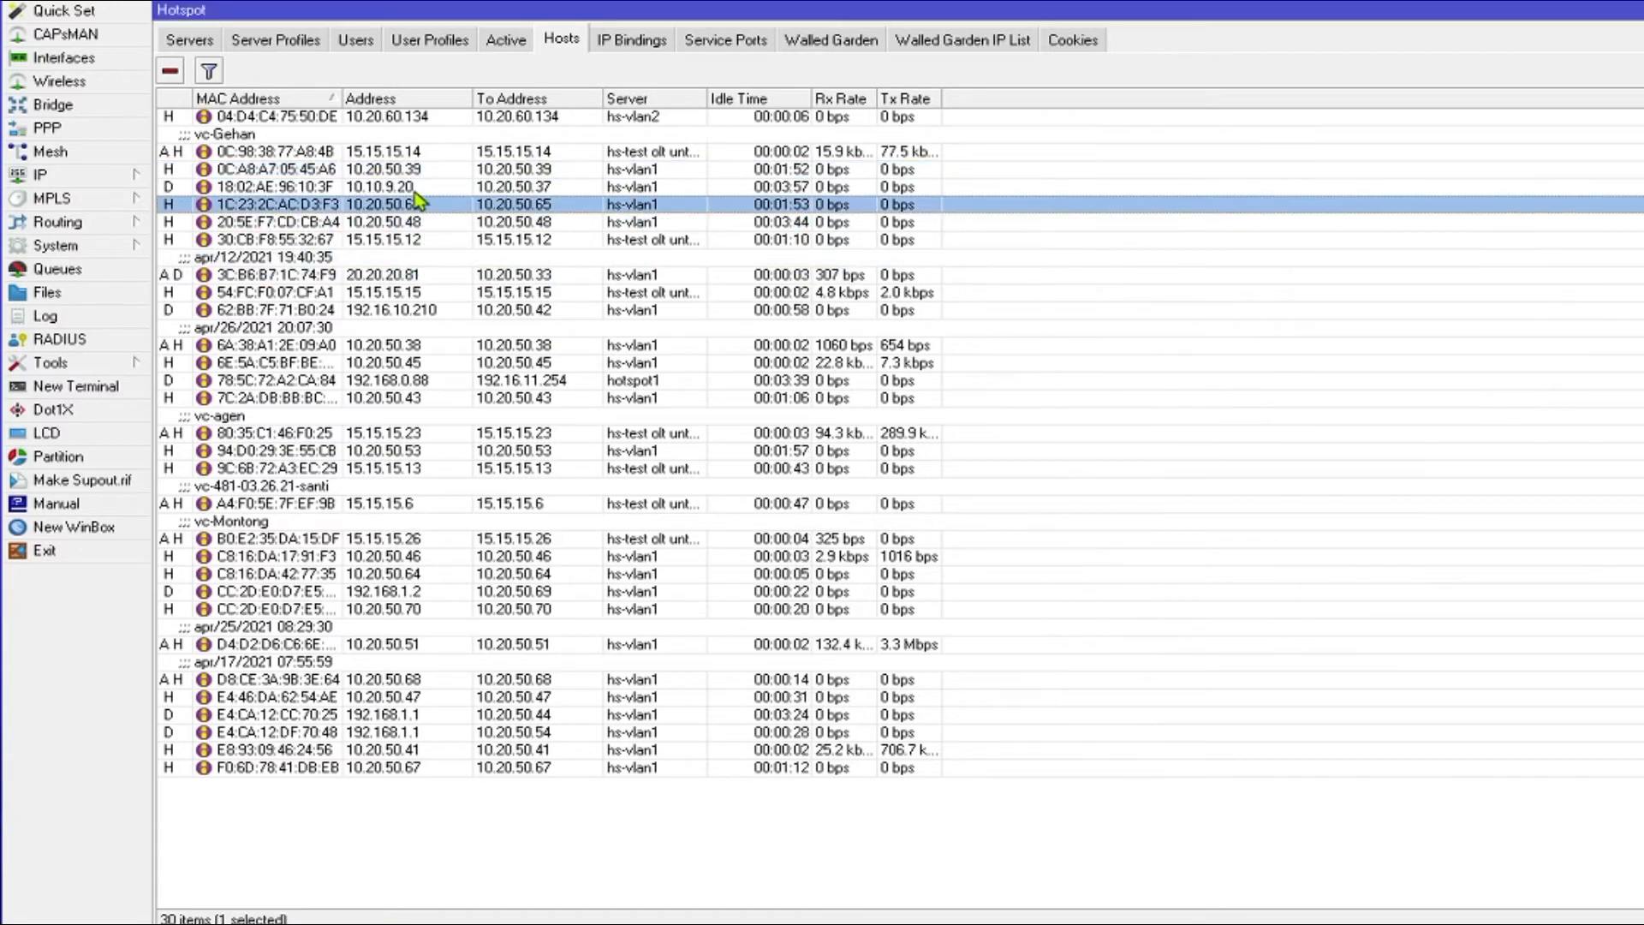
pyautogui.click(411, 274)
pyautogui.click(407, 309)
pyautogui.click(366, 293)
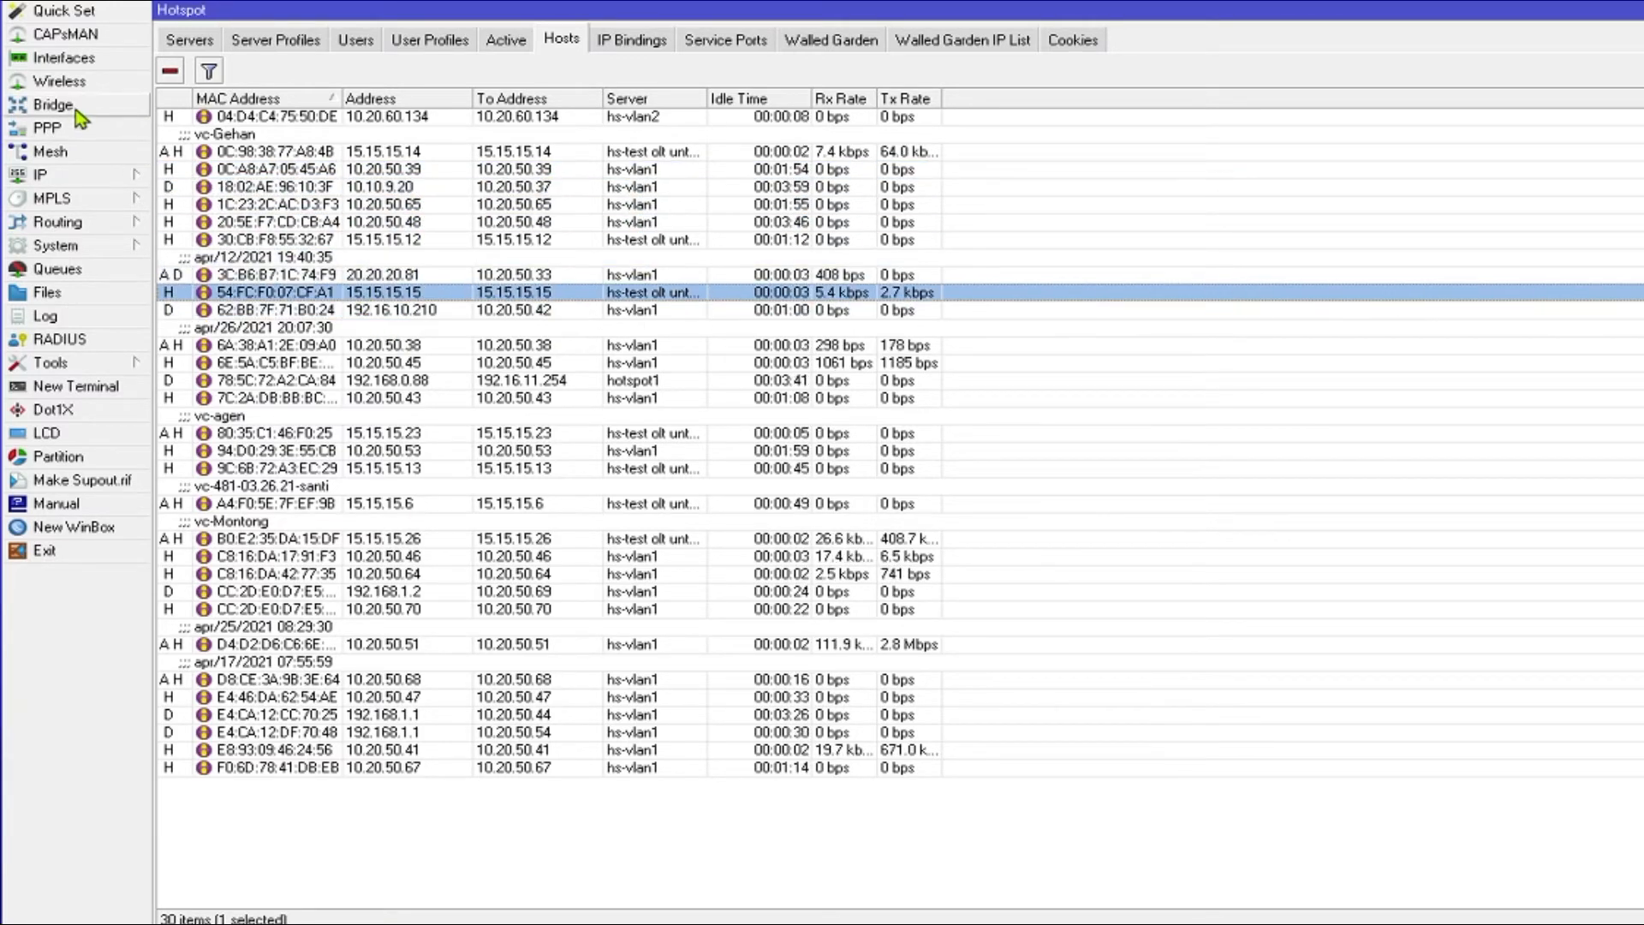
# - Open the router's interface list and check the traffic on vlan1 and vlan2 under ether3
pyautogui.click(52, 58)
pyautogui.click(437, 364)
pyautogui.click(386, 310)
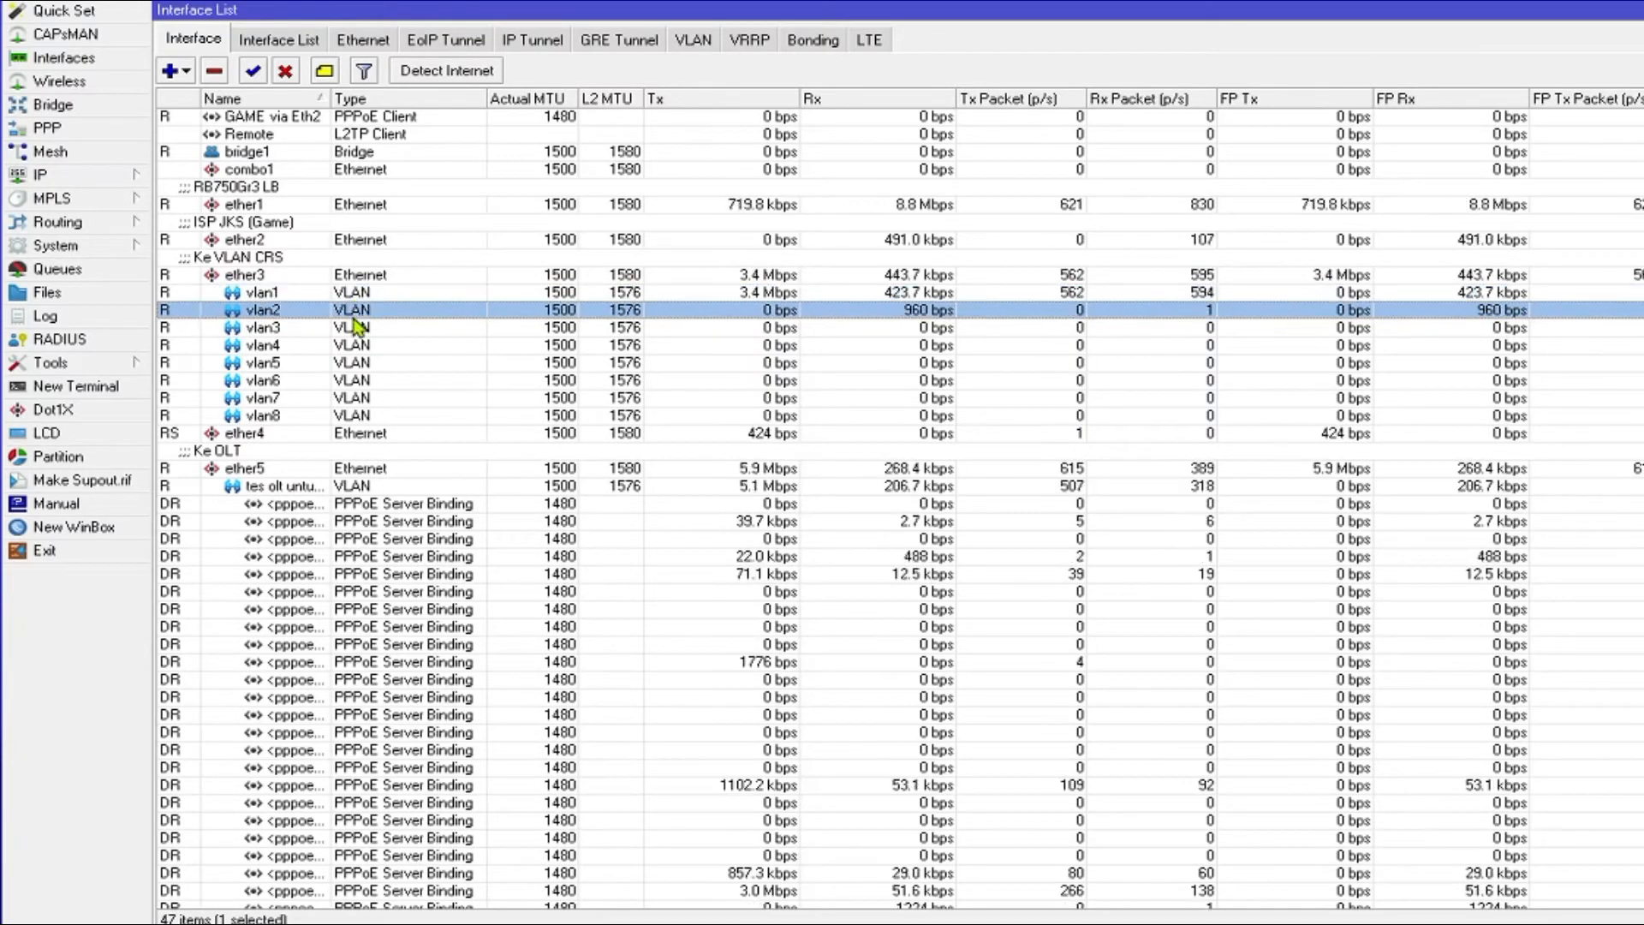
pyautogui.press('Up')
pyautogui.scroll(-1, 443, 334)
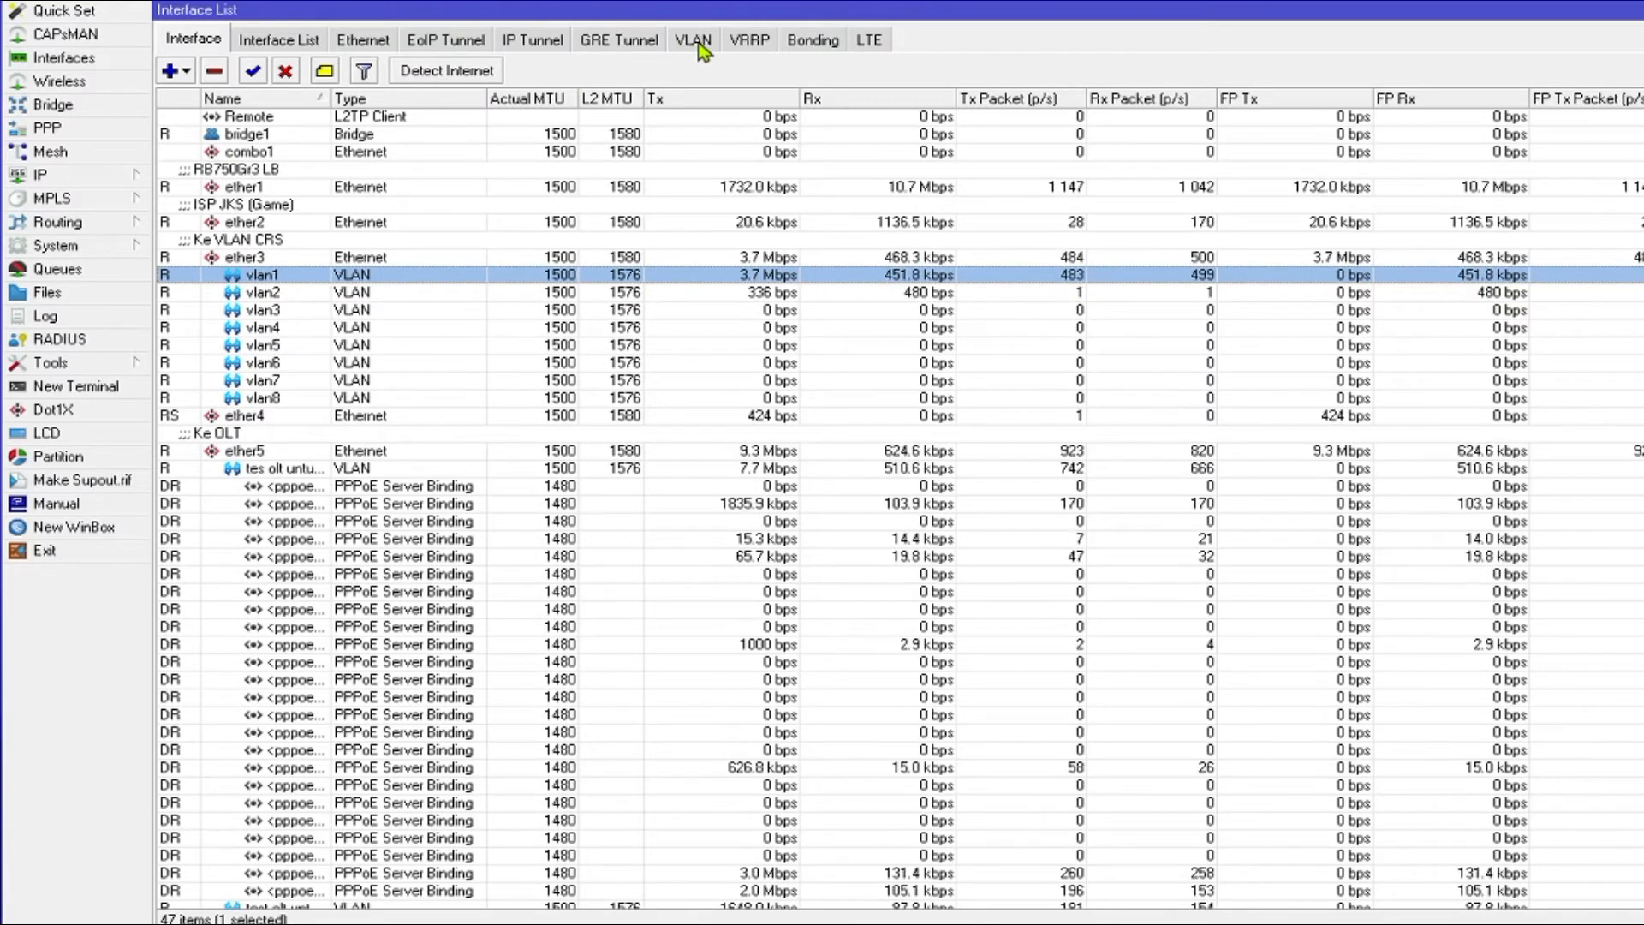
pyautogui.click(447, 292)
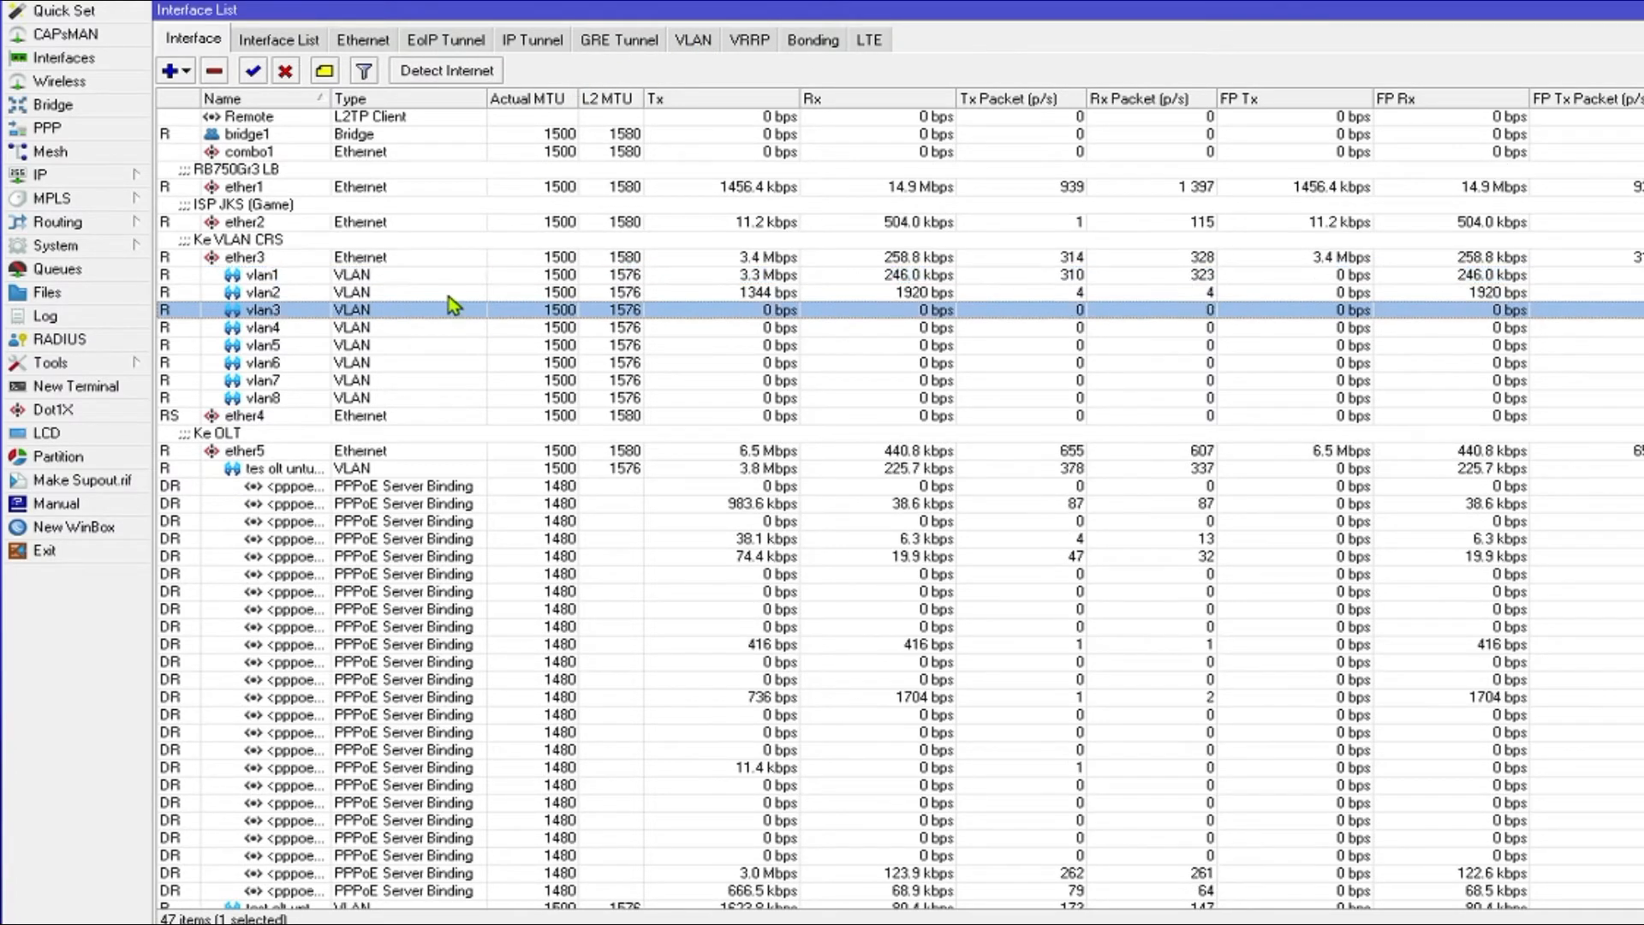
# - Switch from the router to the switch's interface list and check the traffic on its Ethernet ports
pyautogui.click(434, 275)
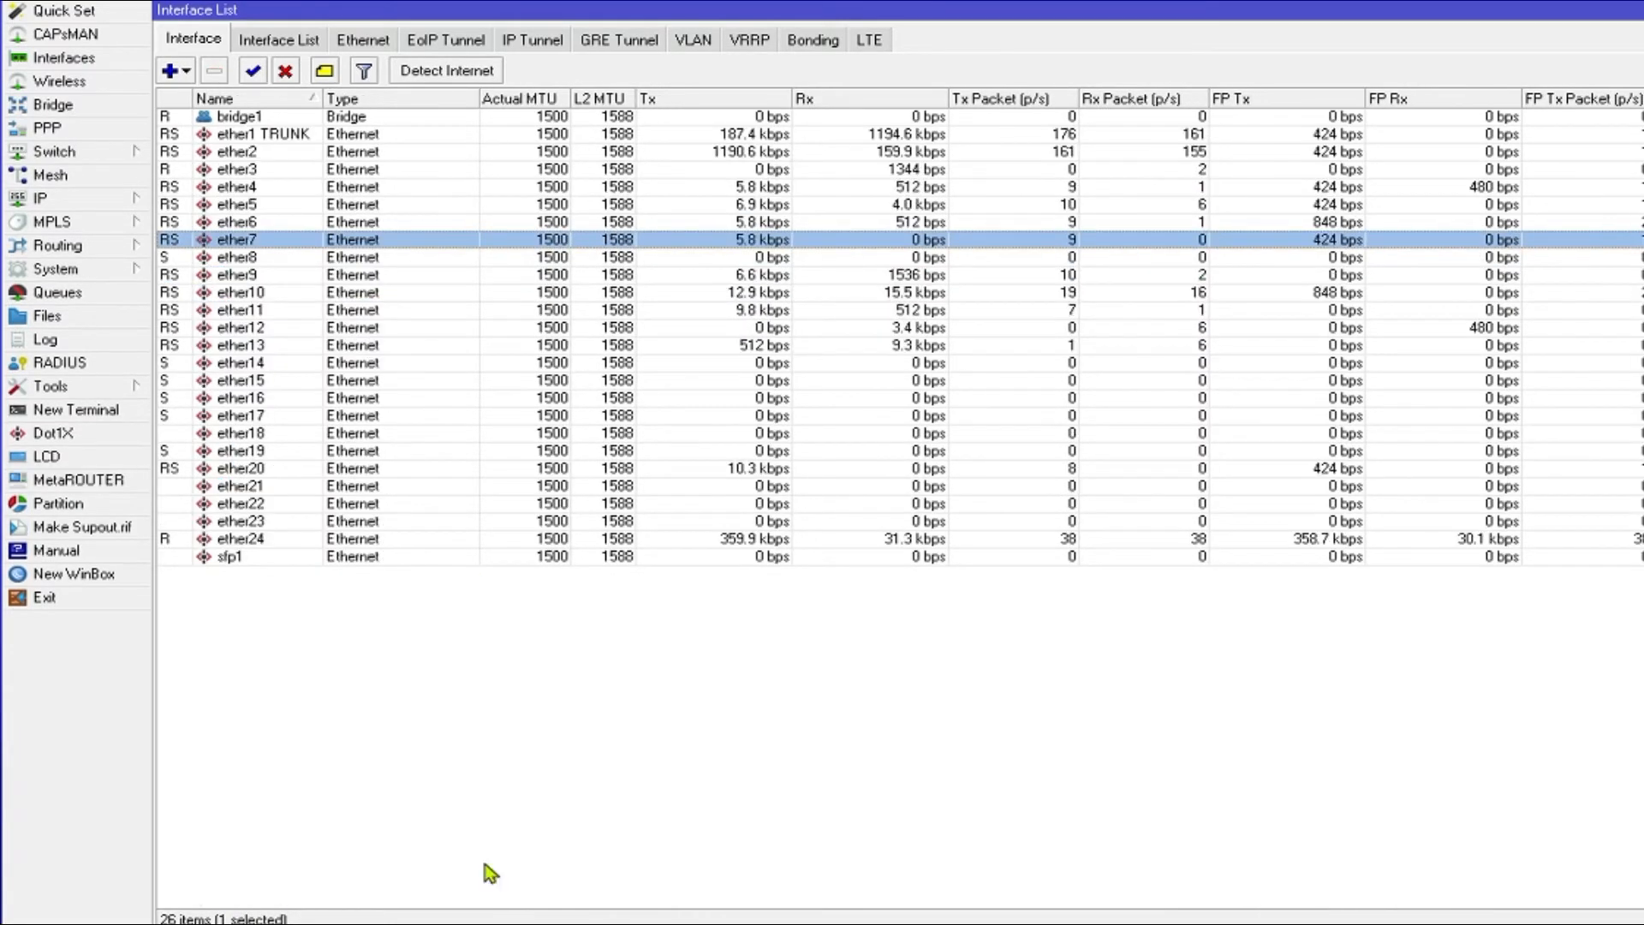
pyautogui.click(430, 295)
pyautogui.click(397, 358)
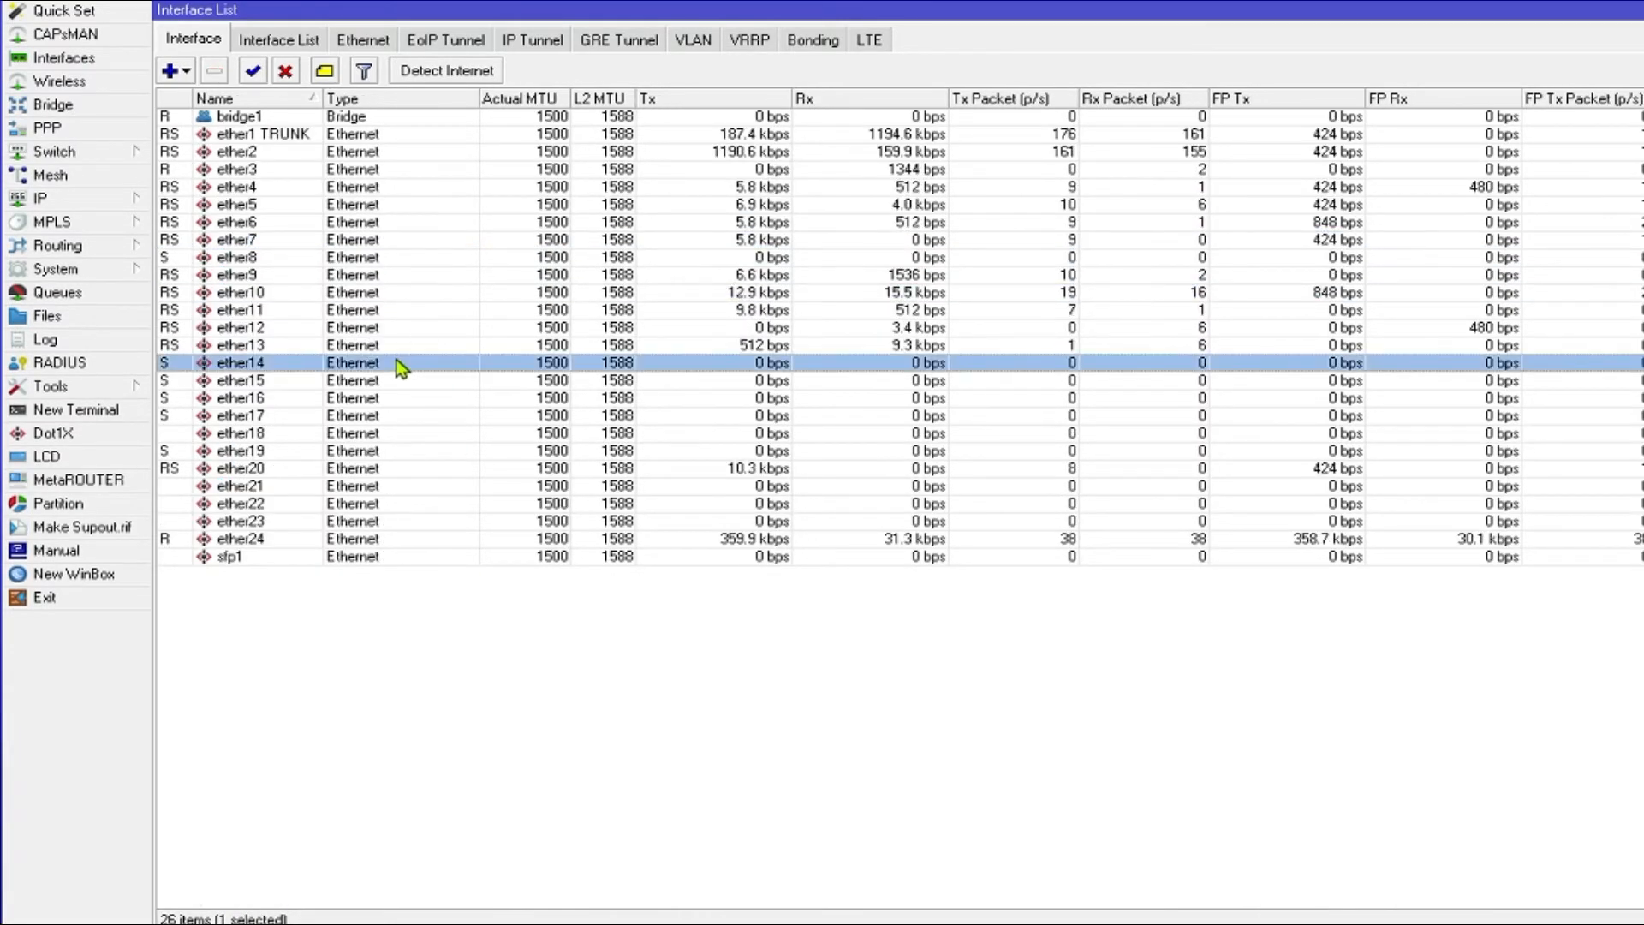
pyautogui.click(402, 313)
pyautogui.click(405, 287)
pyautogui.click(400, 212)
pyautogui.click(402, 162)
pyautogui.click(398, 206)
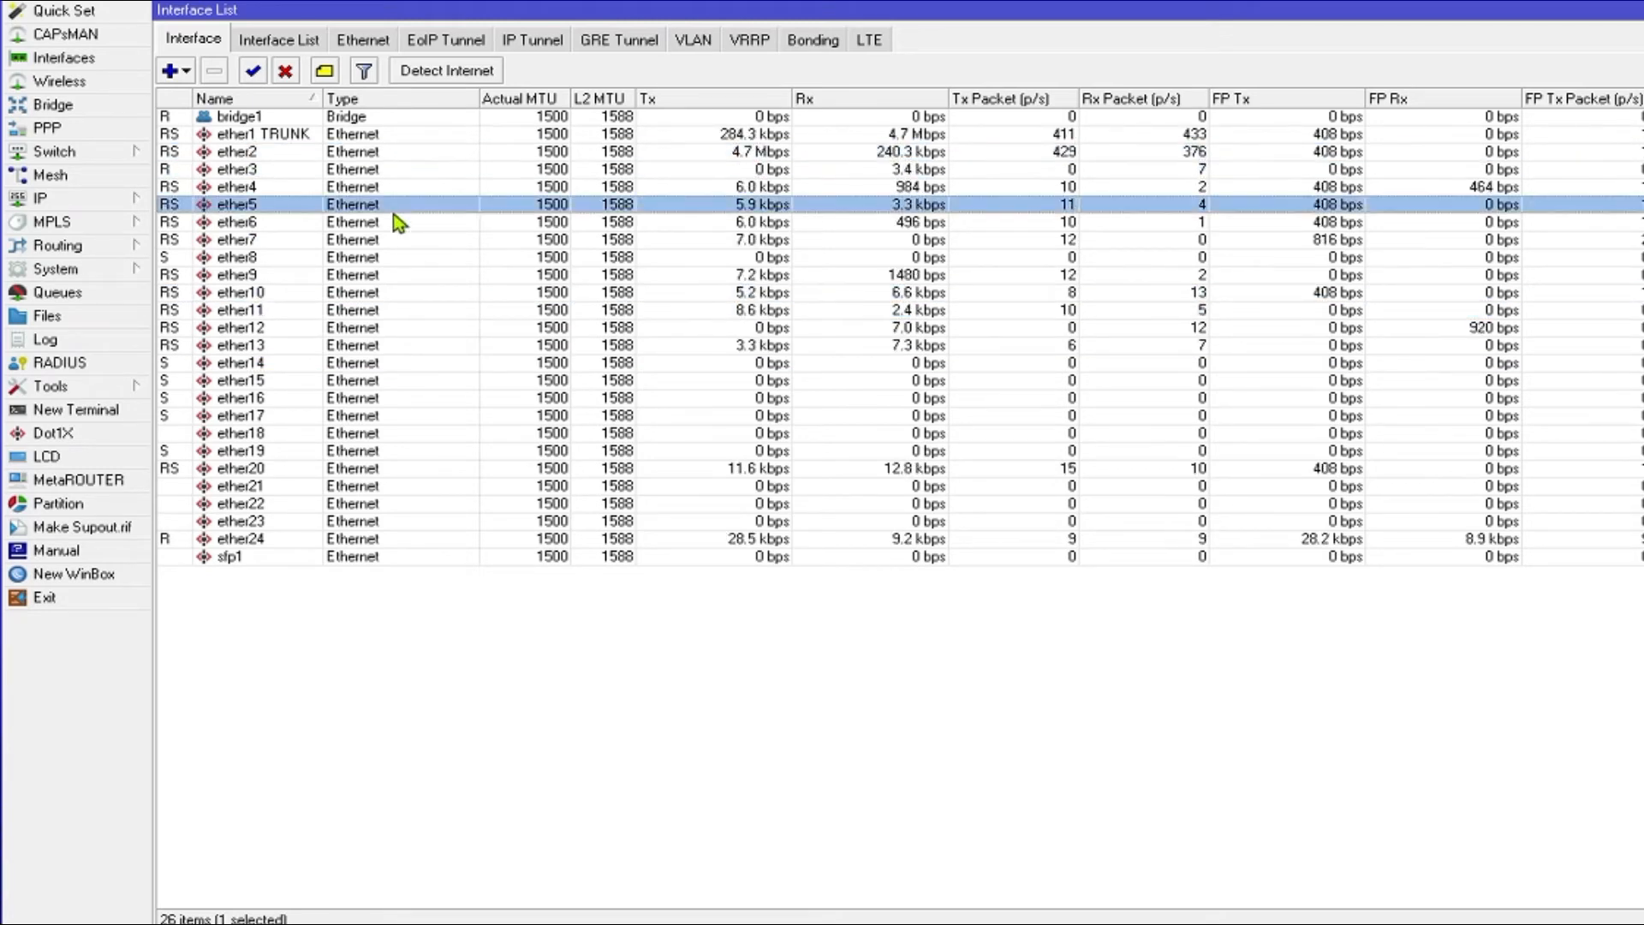
# - Inspect the switch's bridge ports and the Drop If Invalid VLAN On Ports list in the switch settings
pyautogui.click(92, 108)
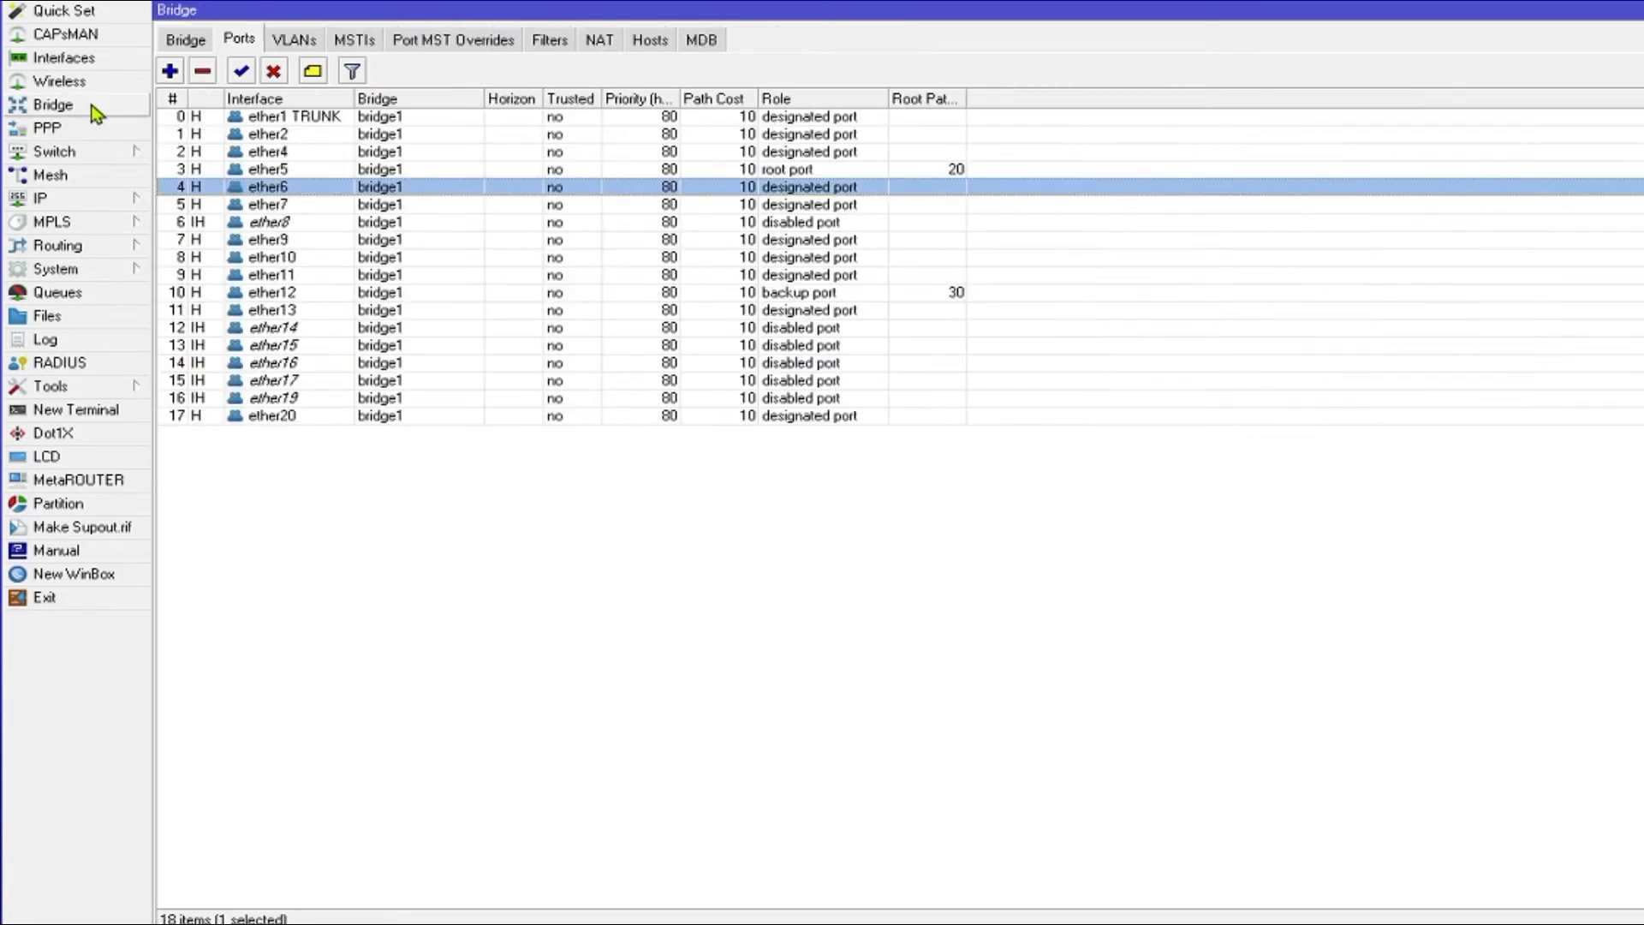
pyautogui.click(86, 159)
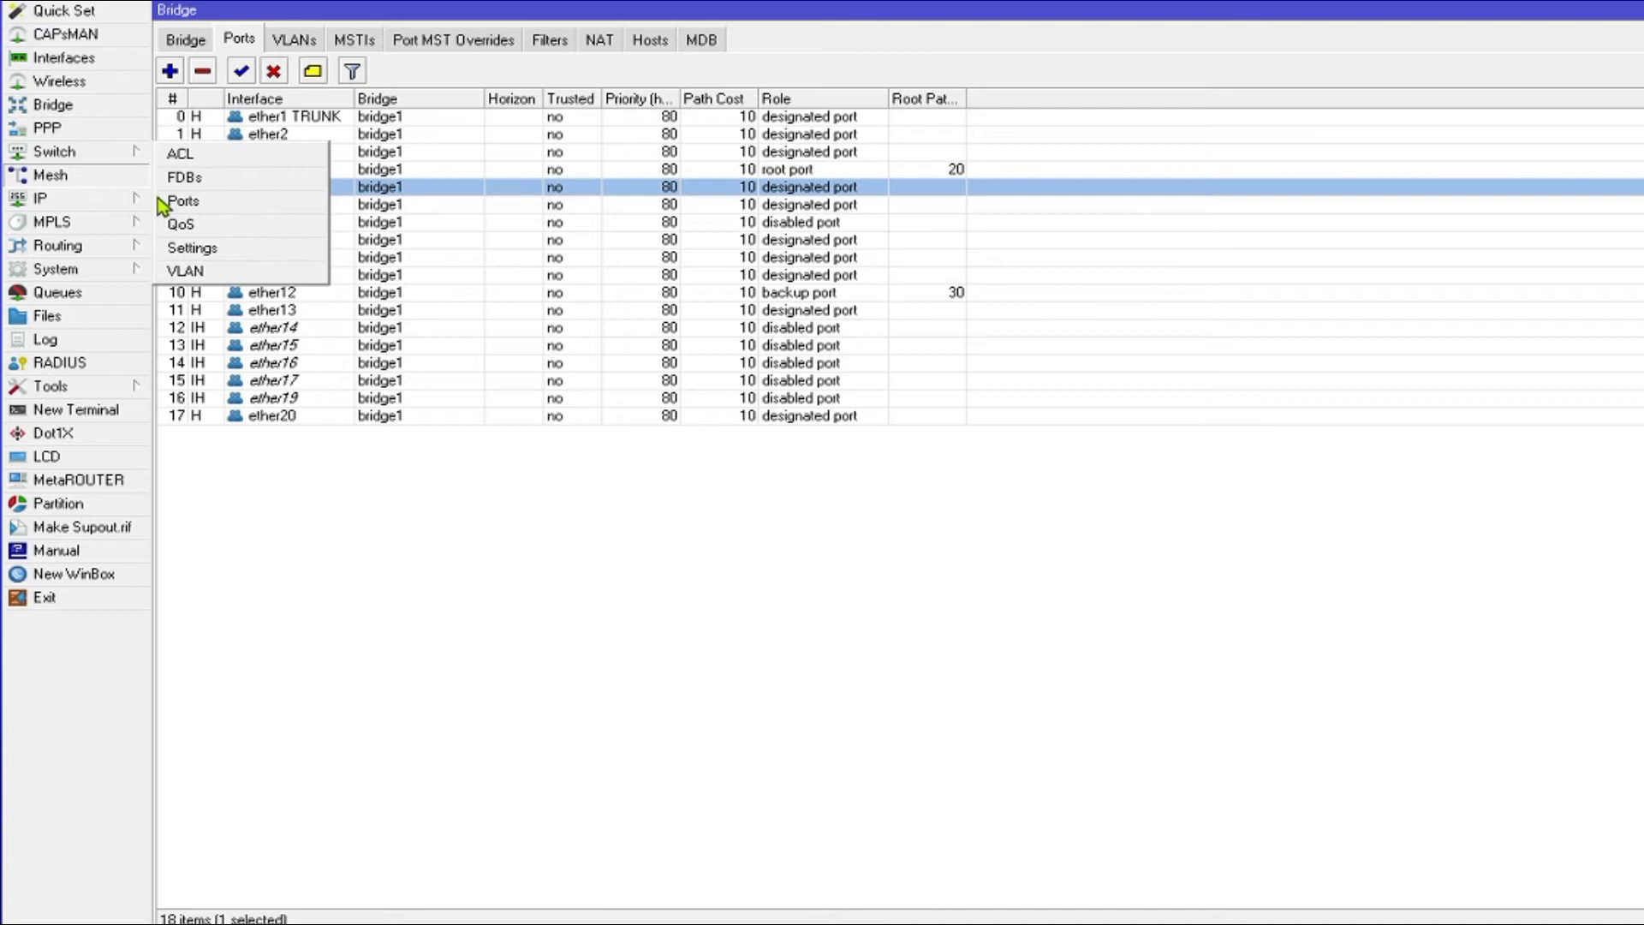
pyautogui.click(176, 247)
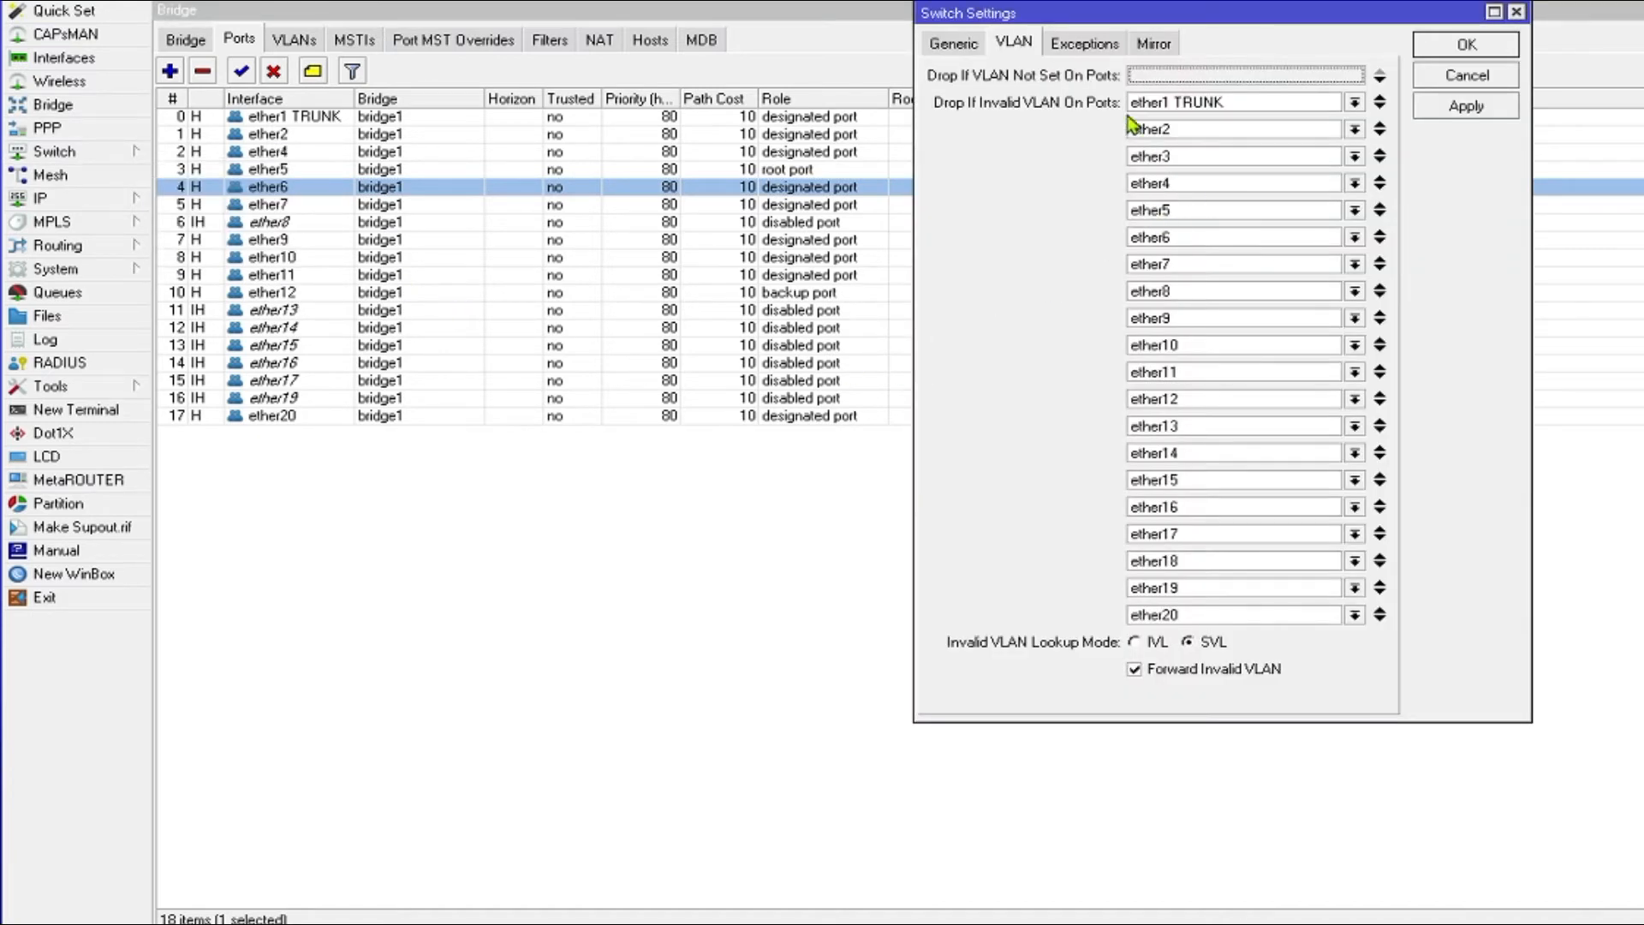
pyautogui.click(1467, 44)
pyautogui.click(373, 242)
pyautogui.click(370, 276)
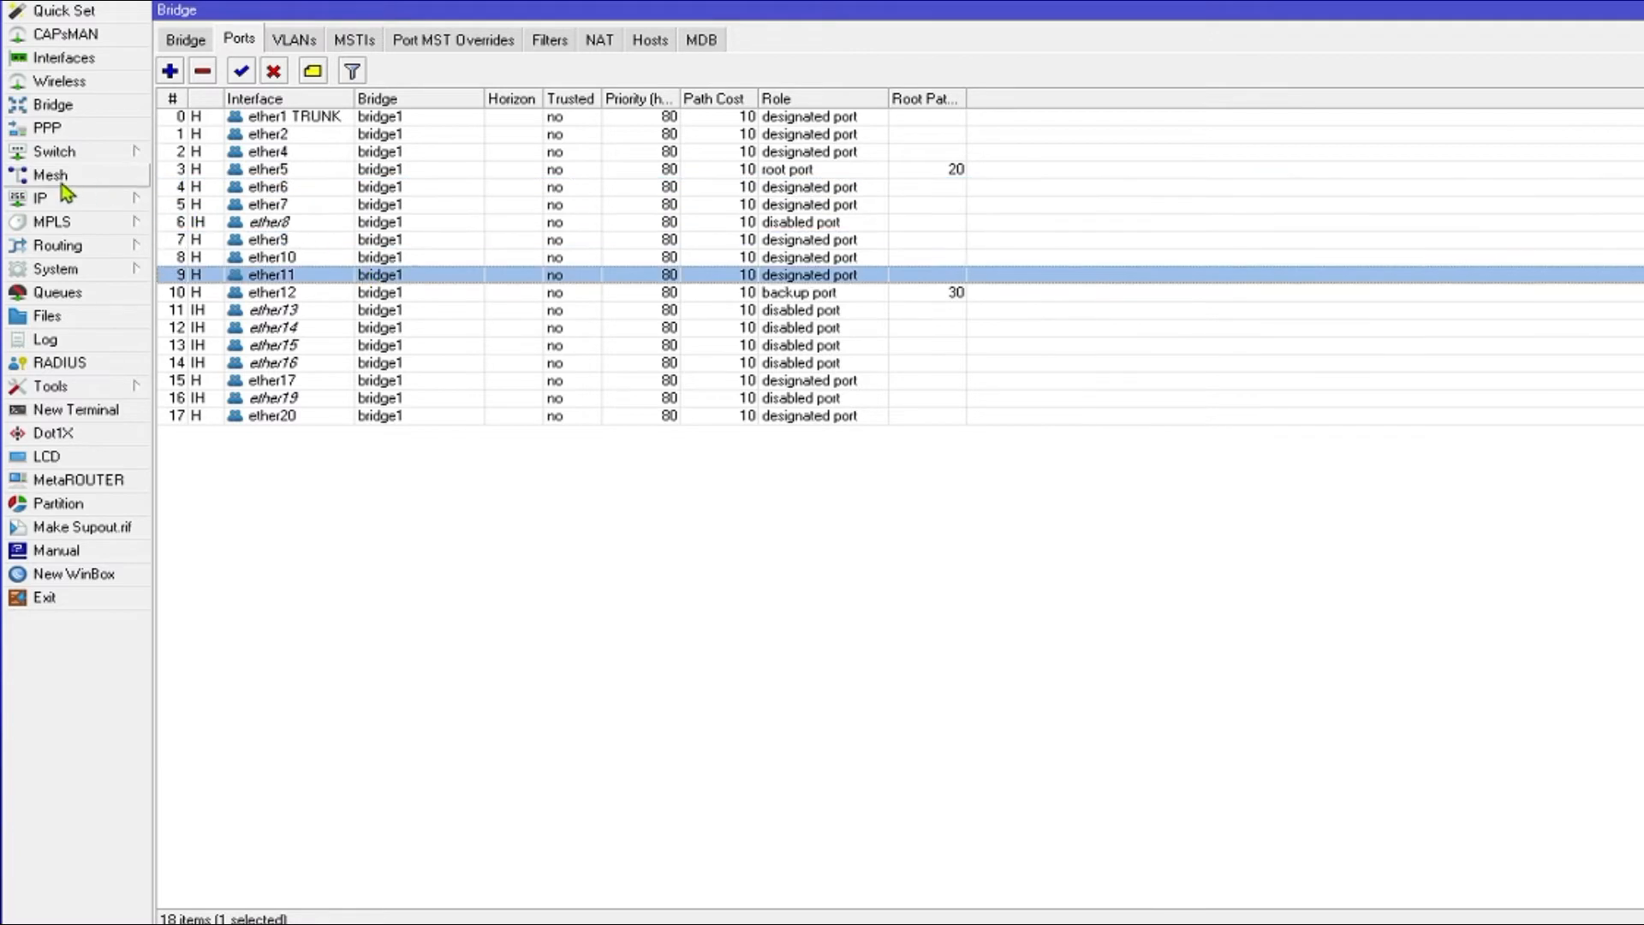
pyautogui.click(70, 161)
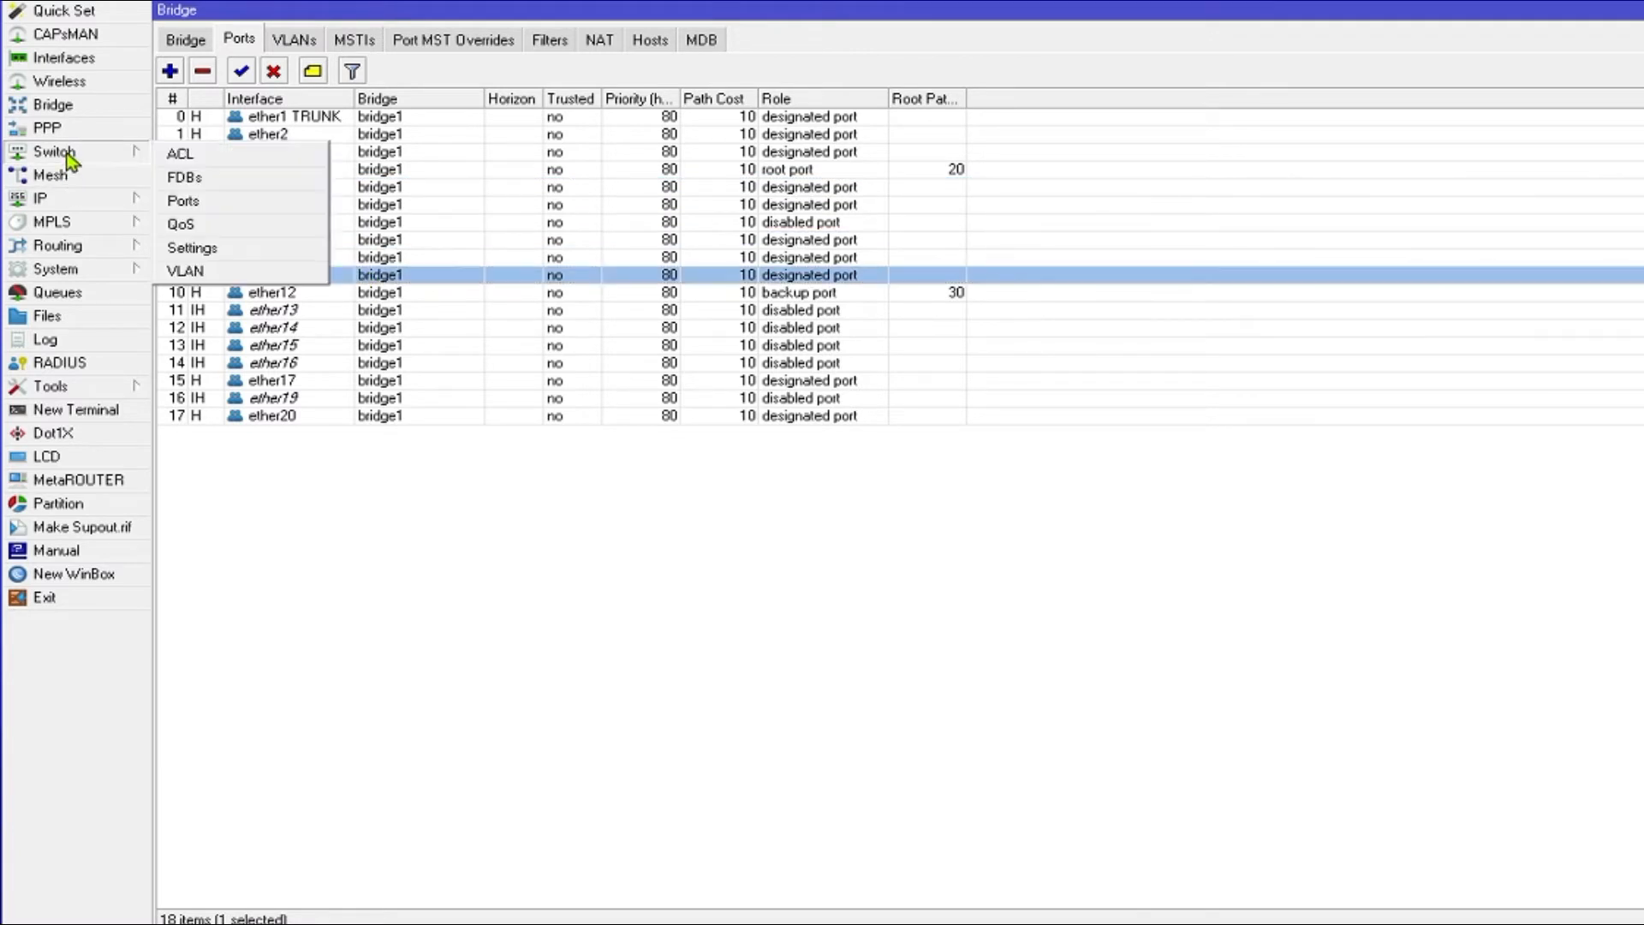
pyautogui.click(188, 253)
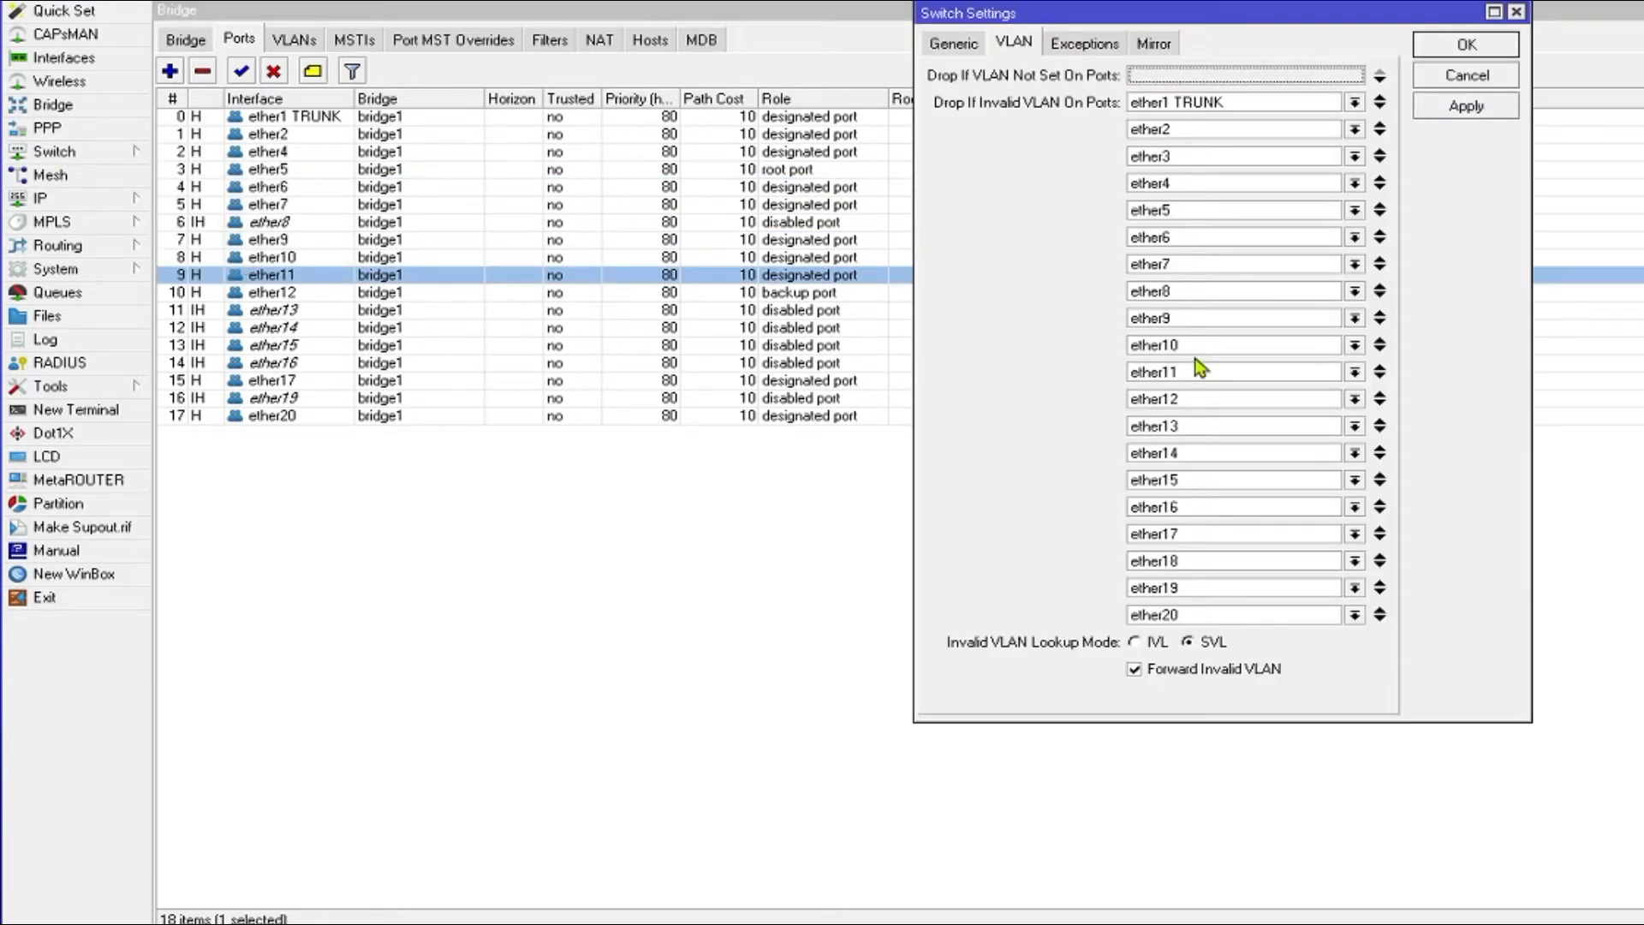
pyautogui.click(1426, 51)
# - Look through the bridge's VLAN table, its port list and the list of bridges
pyautogui.click(292, 39)
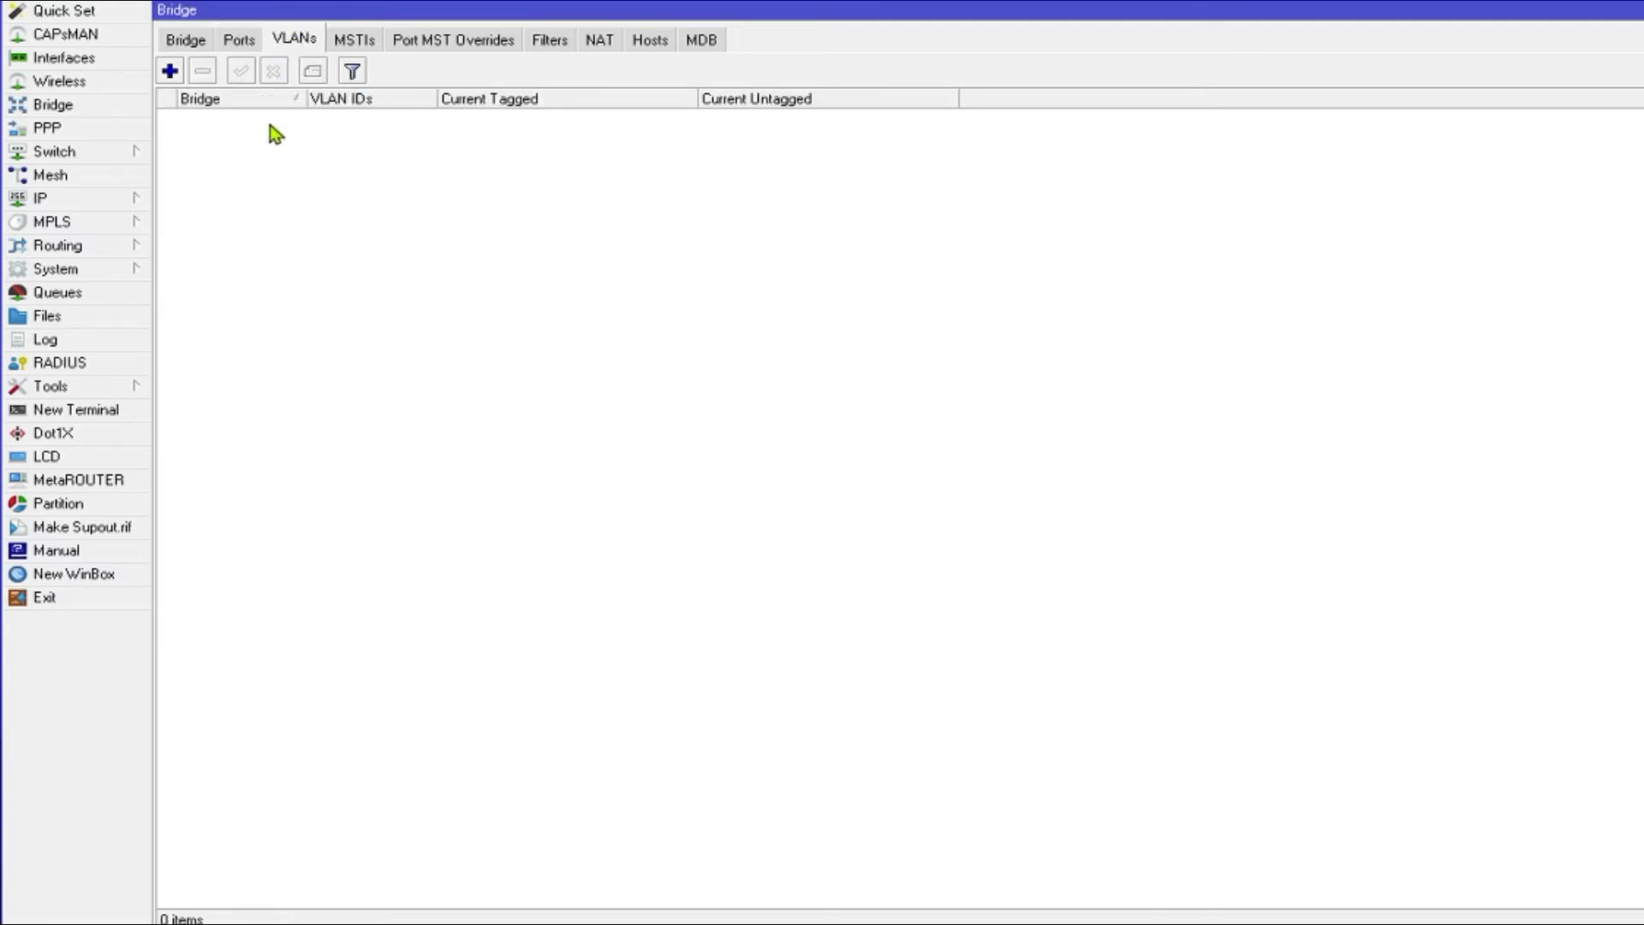
pyautogui.click(242, 41)
pyautogui.click(185, 41)
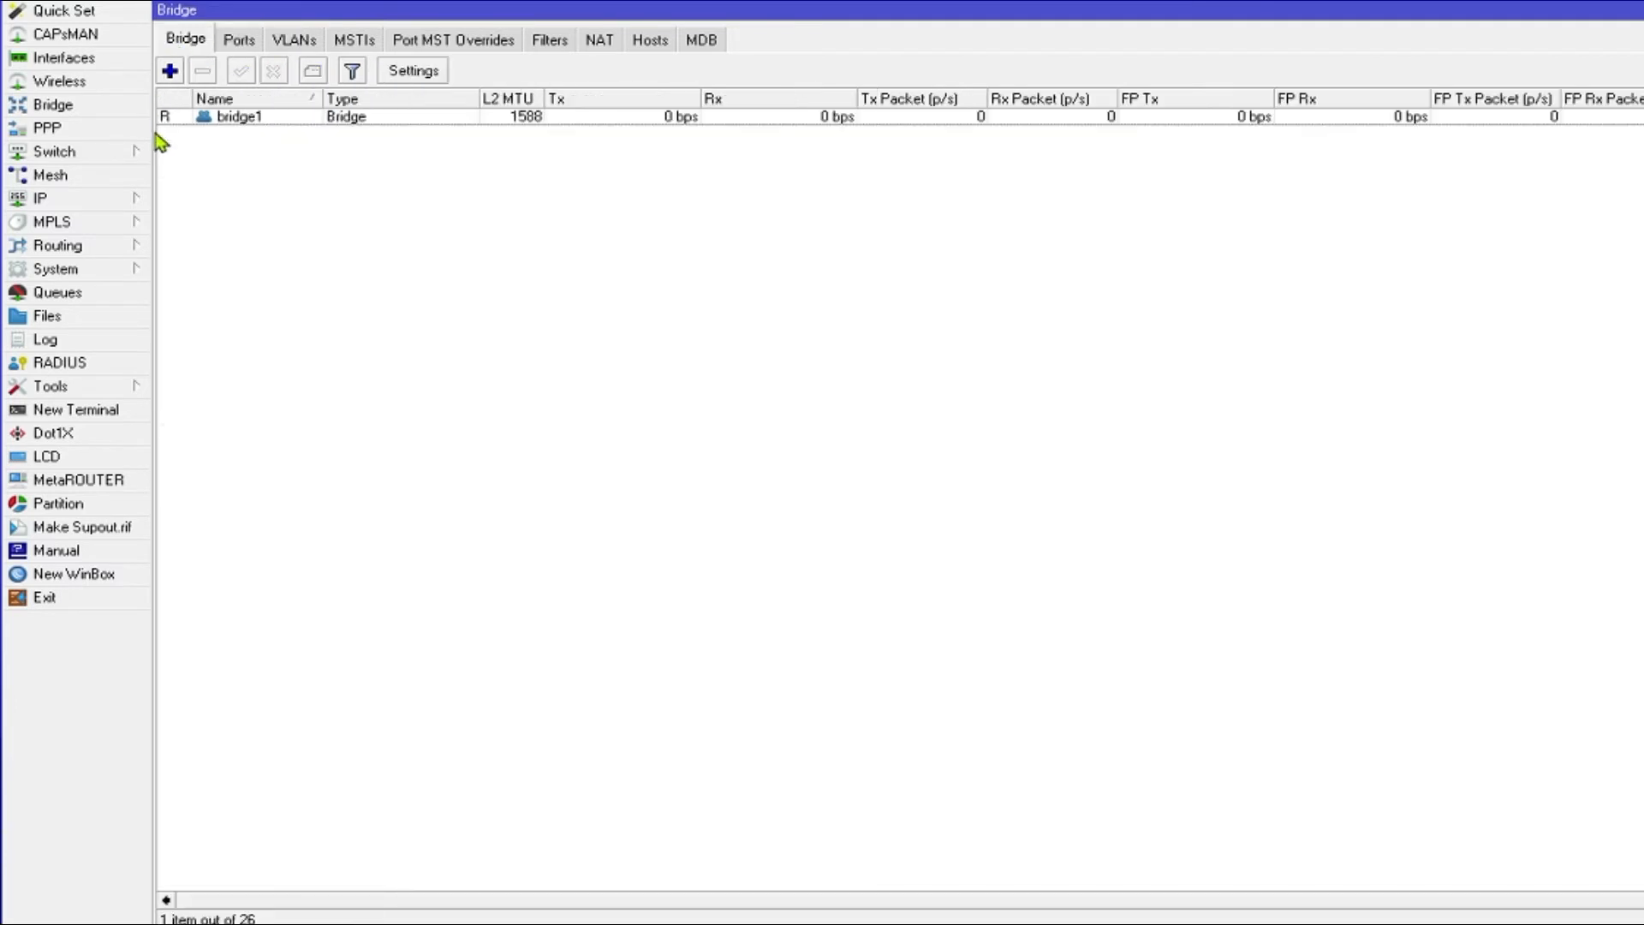
# - Disable and re-enable the VLAN 500 entry in the switch VLAN table, and open the egress VLAN tag table
pyautogui.click(59, 152)
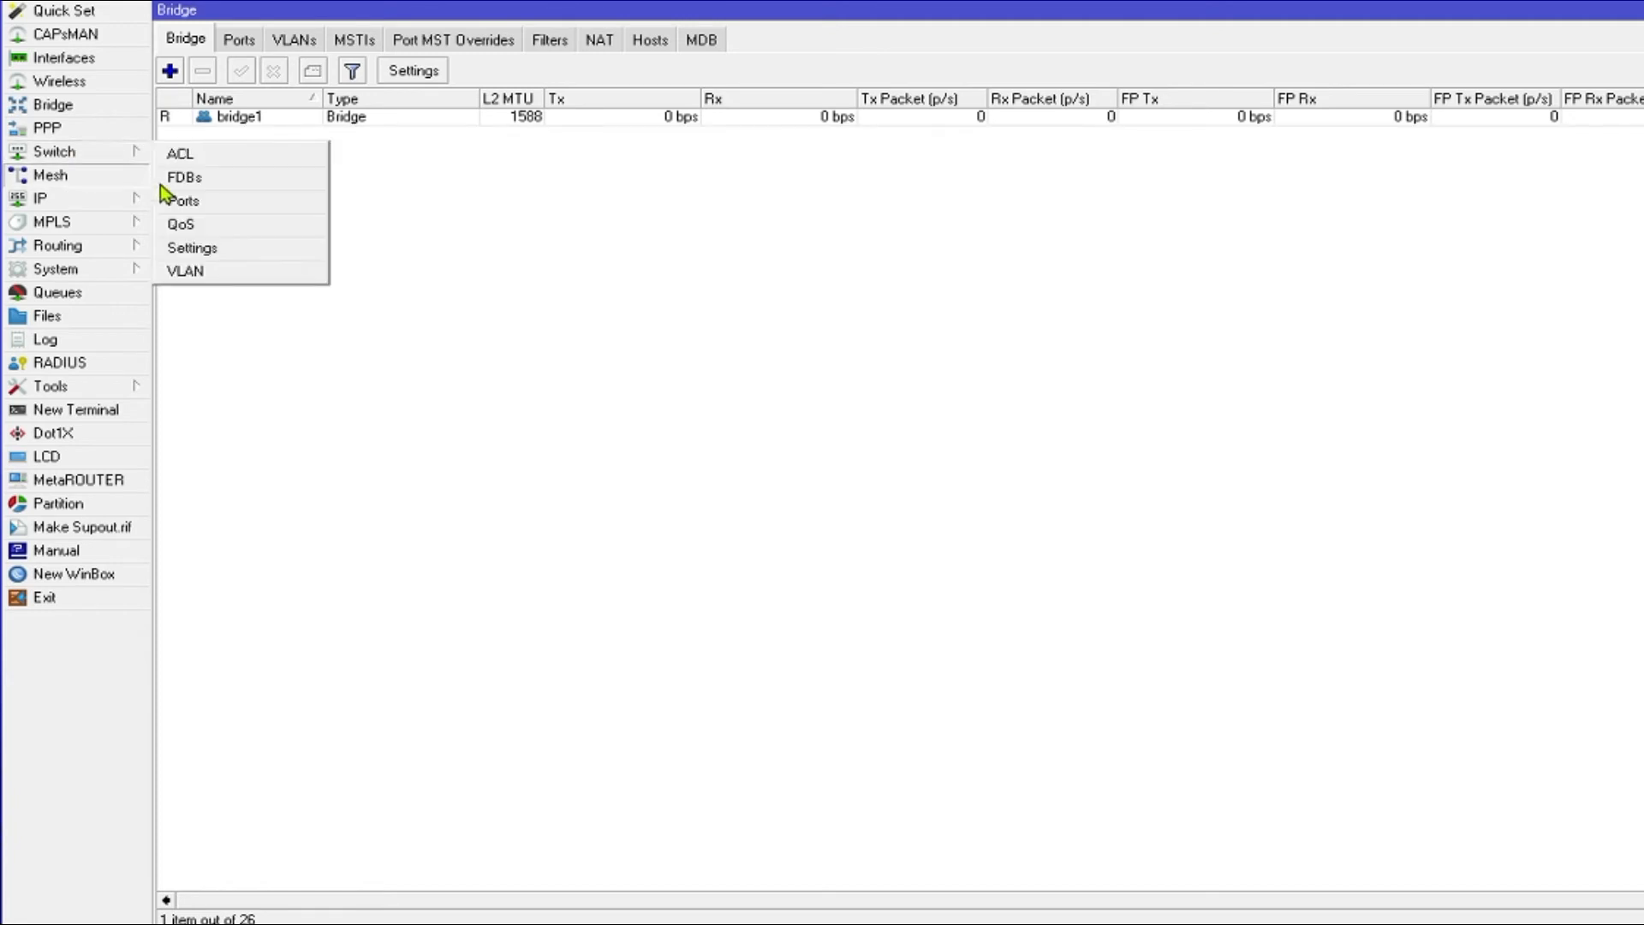
pyautogui.click(185, 272)
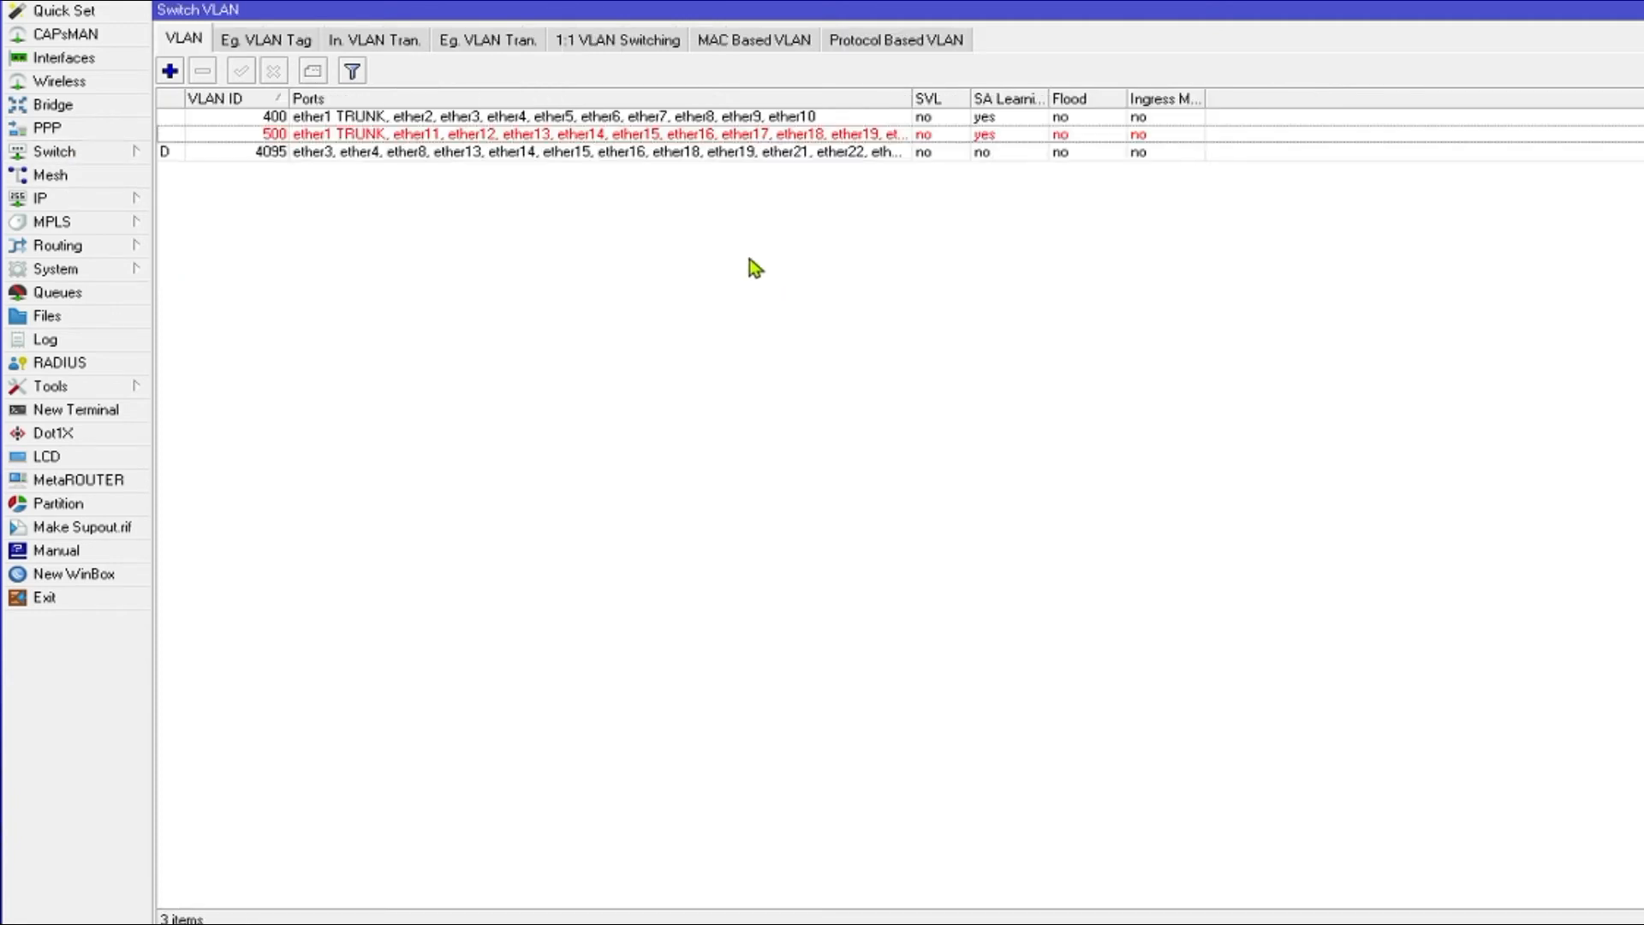
pyautogui.click(516, 134)
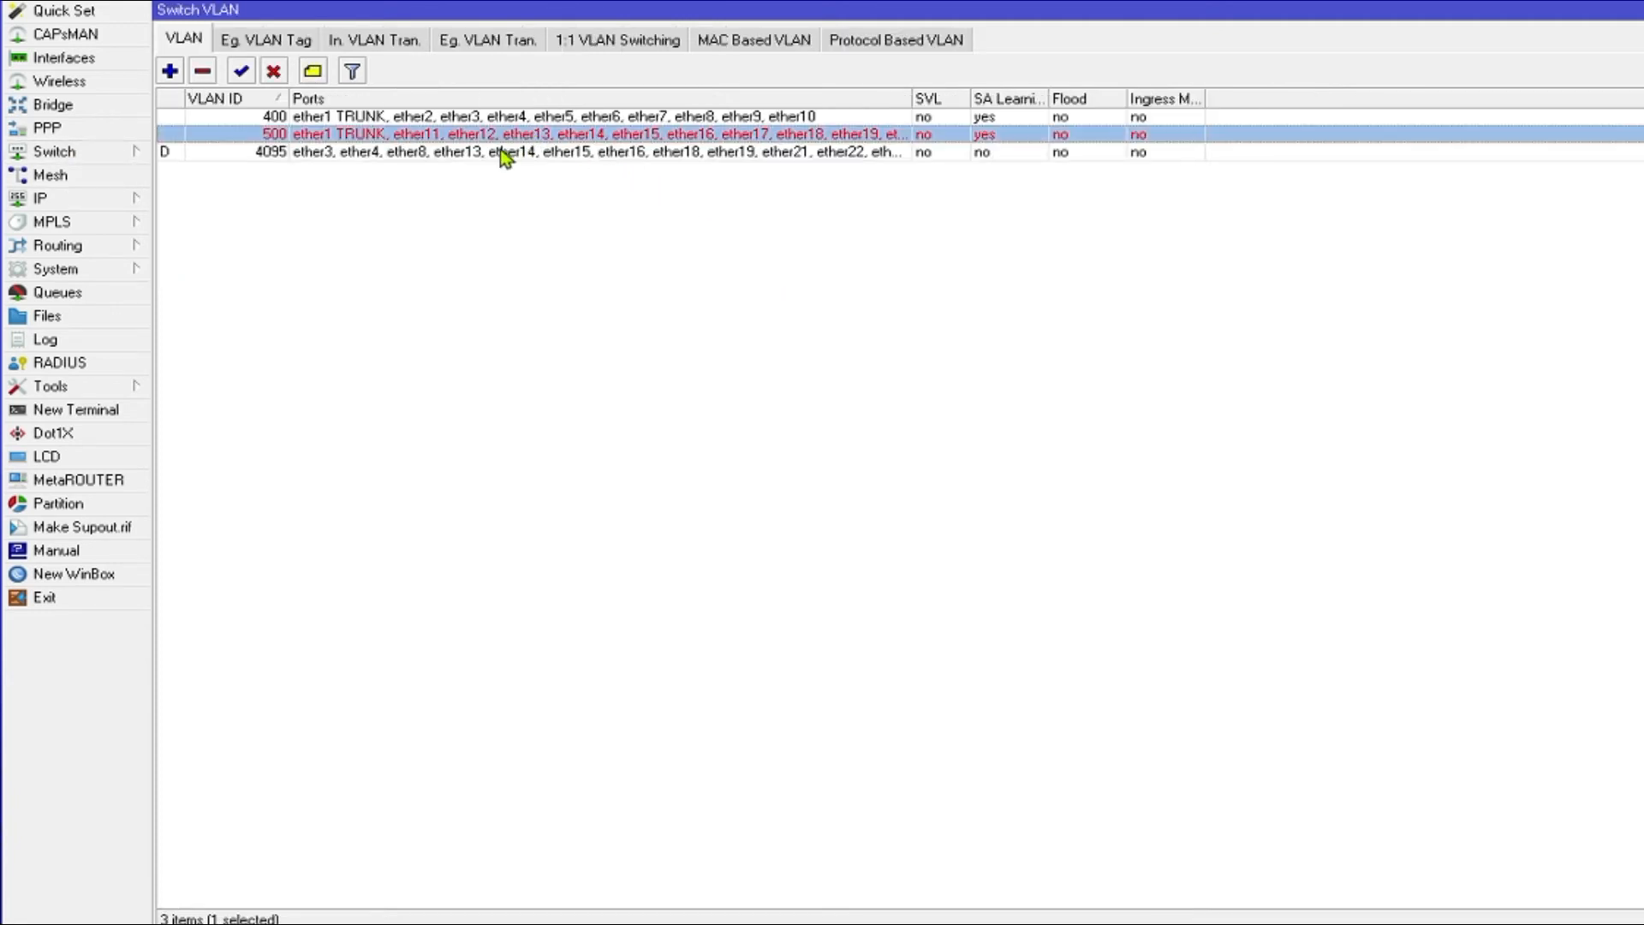
pyautogui.click(273, 70)
pyautogui.click(241, 71)
pyautogui.click(253, 43)
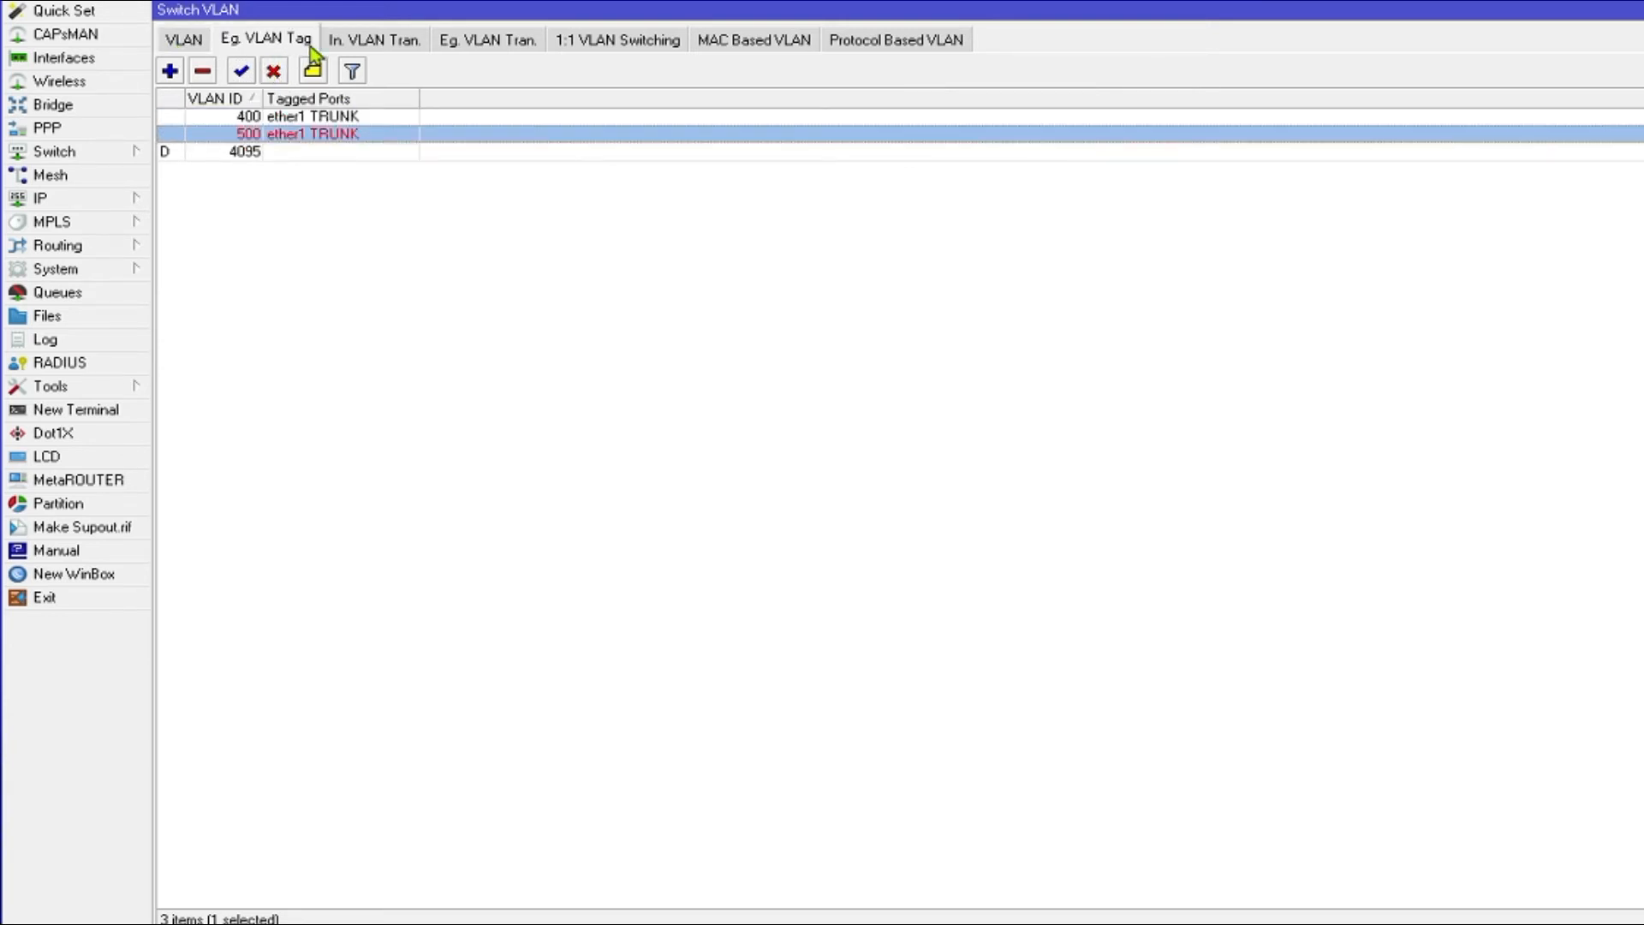
# - Reboot the switch and enlarge its disconnected session window
pyautogui.click(100, 268)
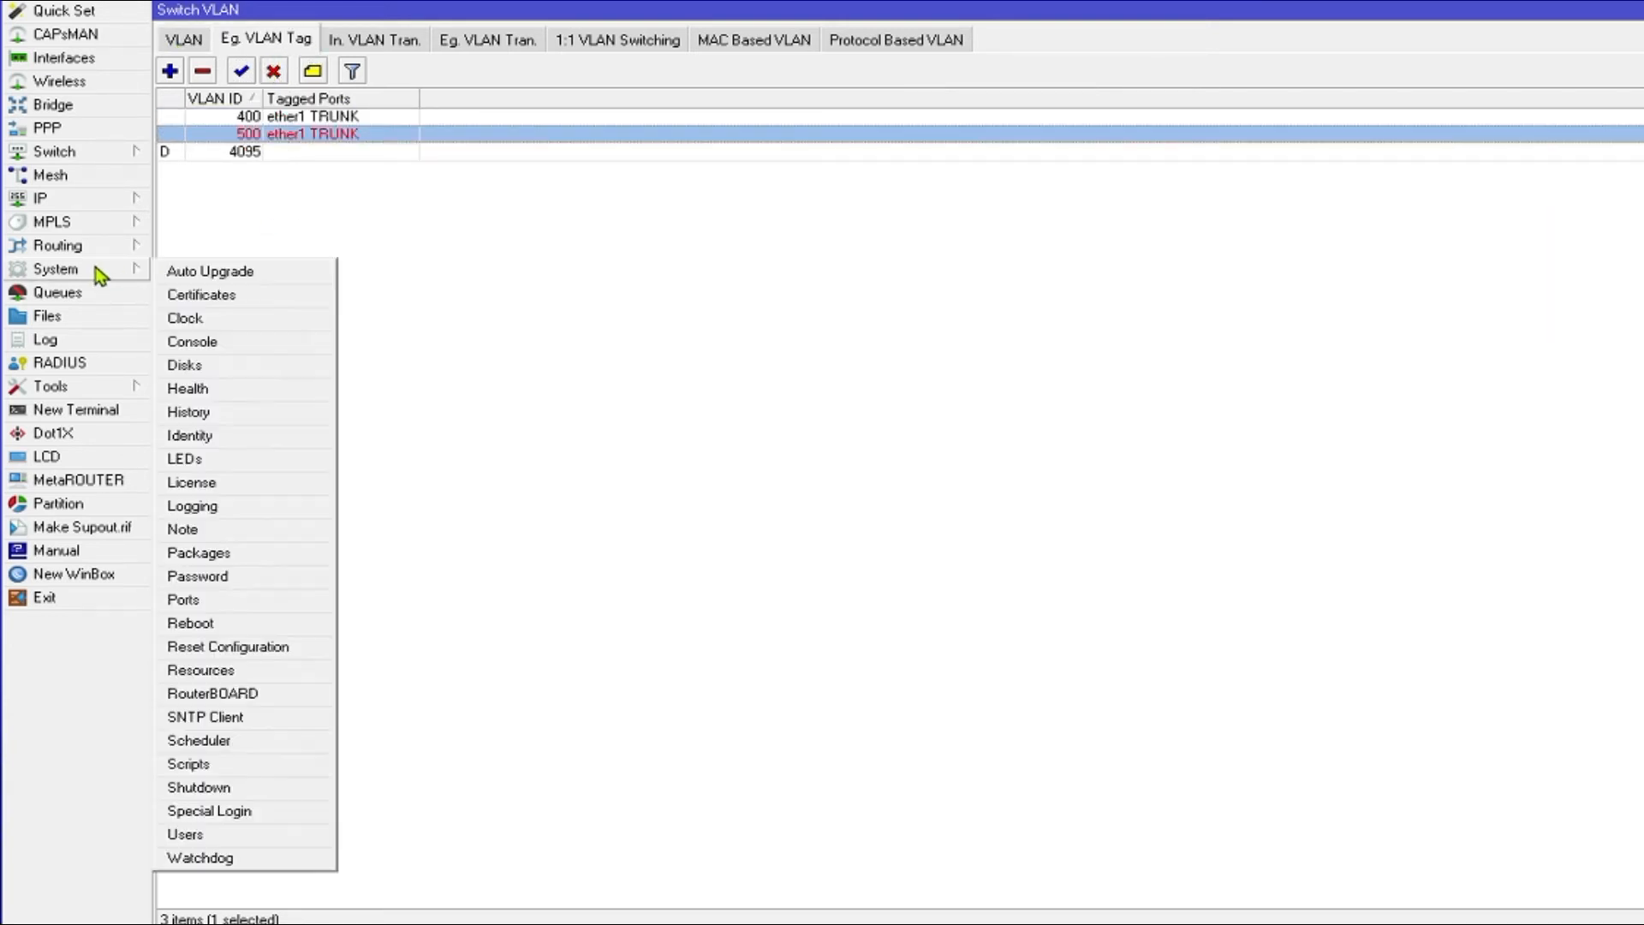
pyautogui.click(180, 624)
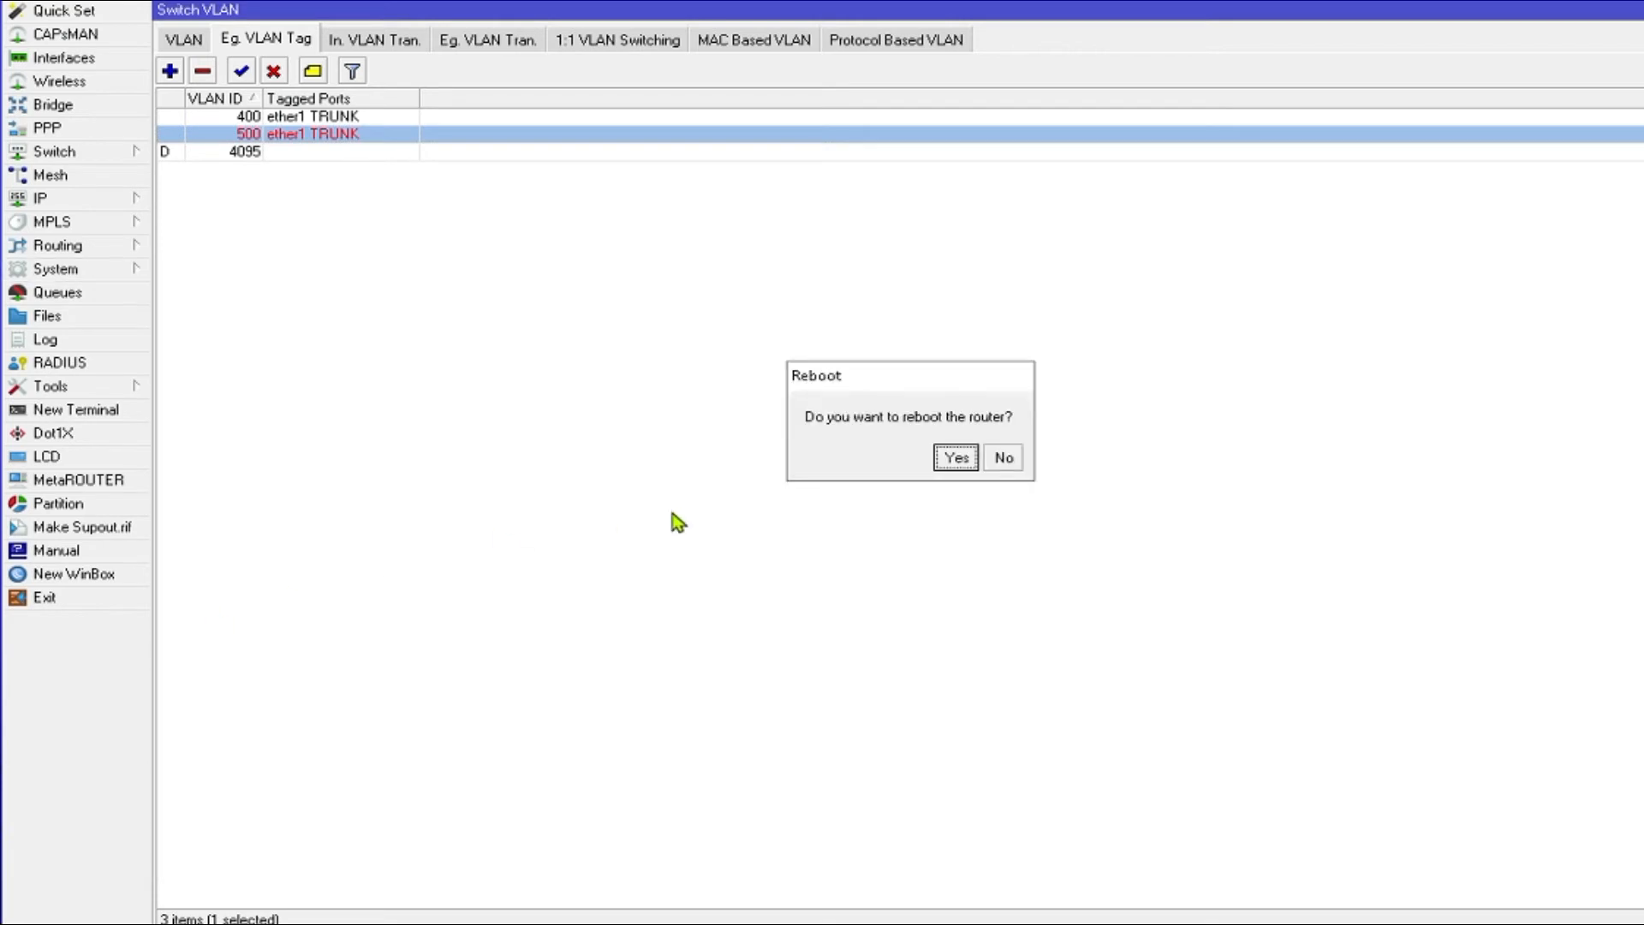
pyautogui.click(951, 459)
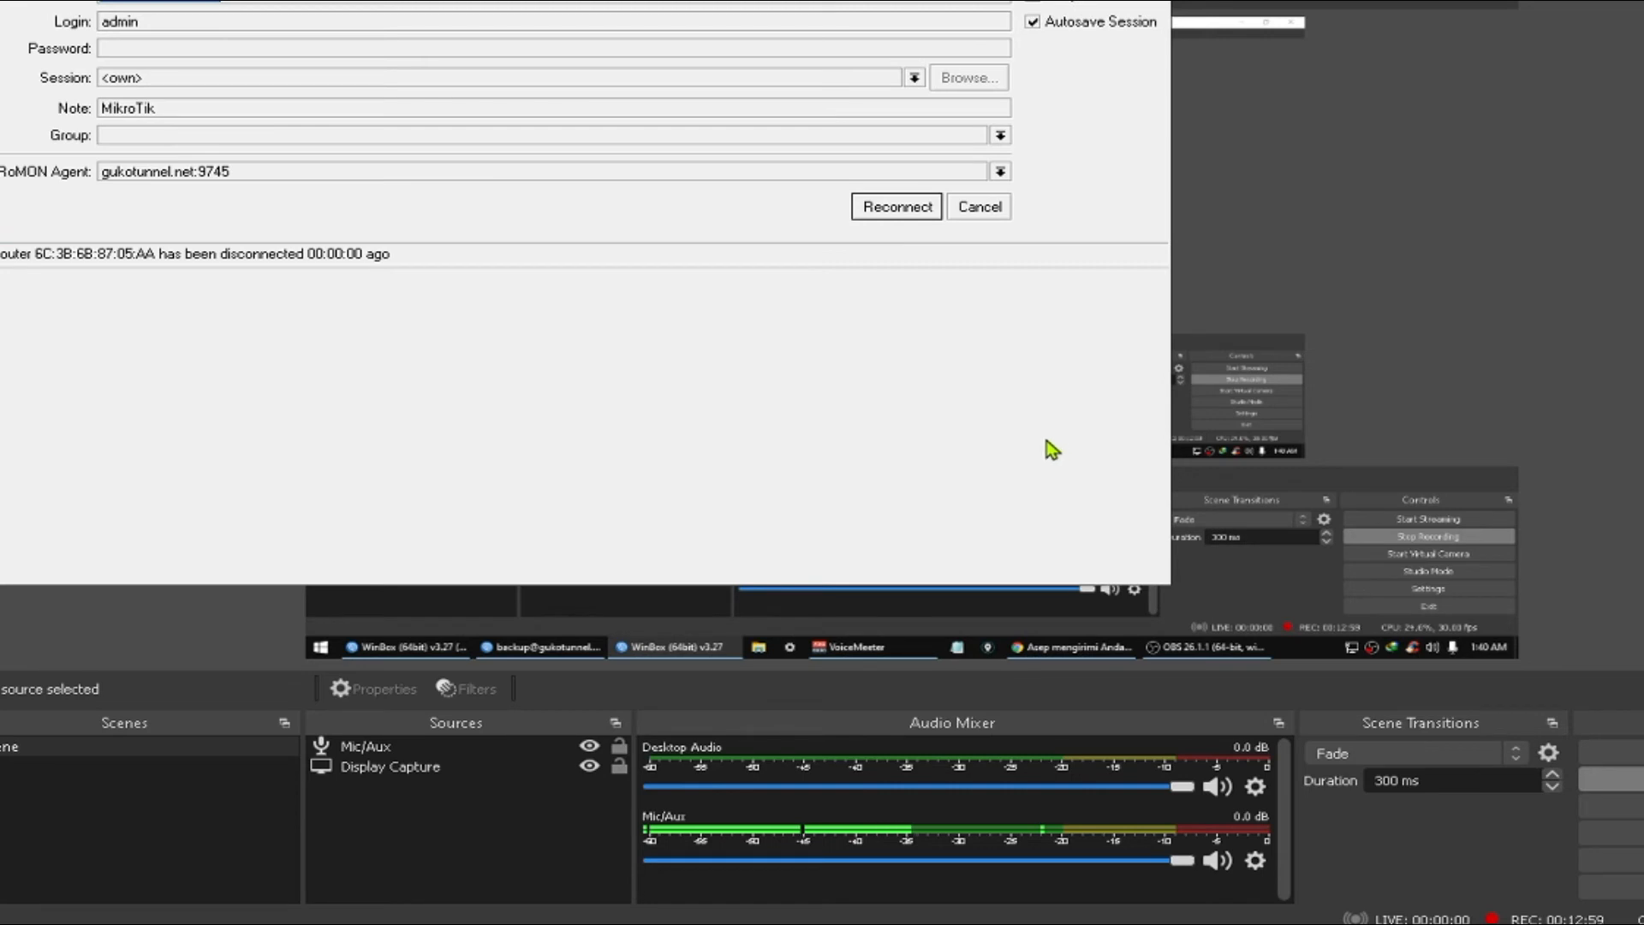
pyautogui.click(1092, 0)
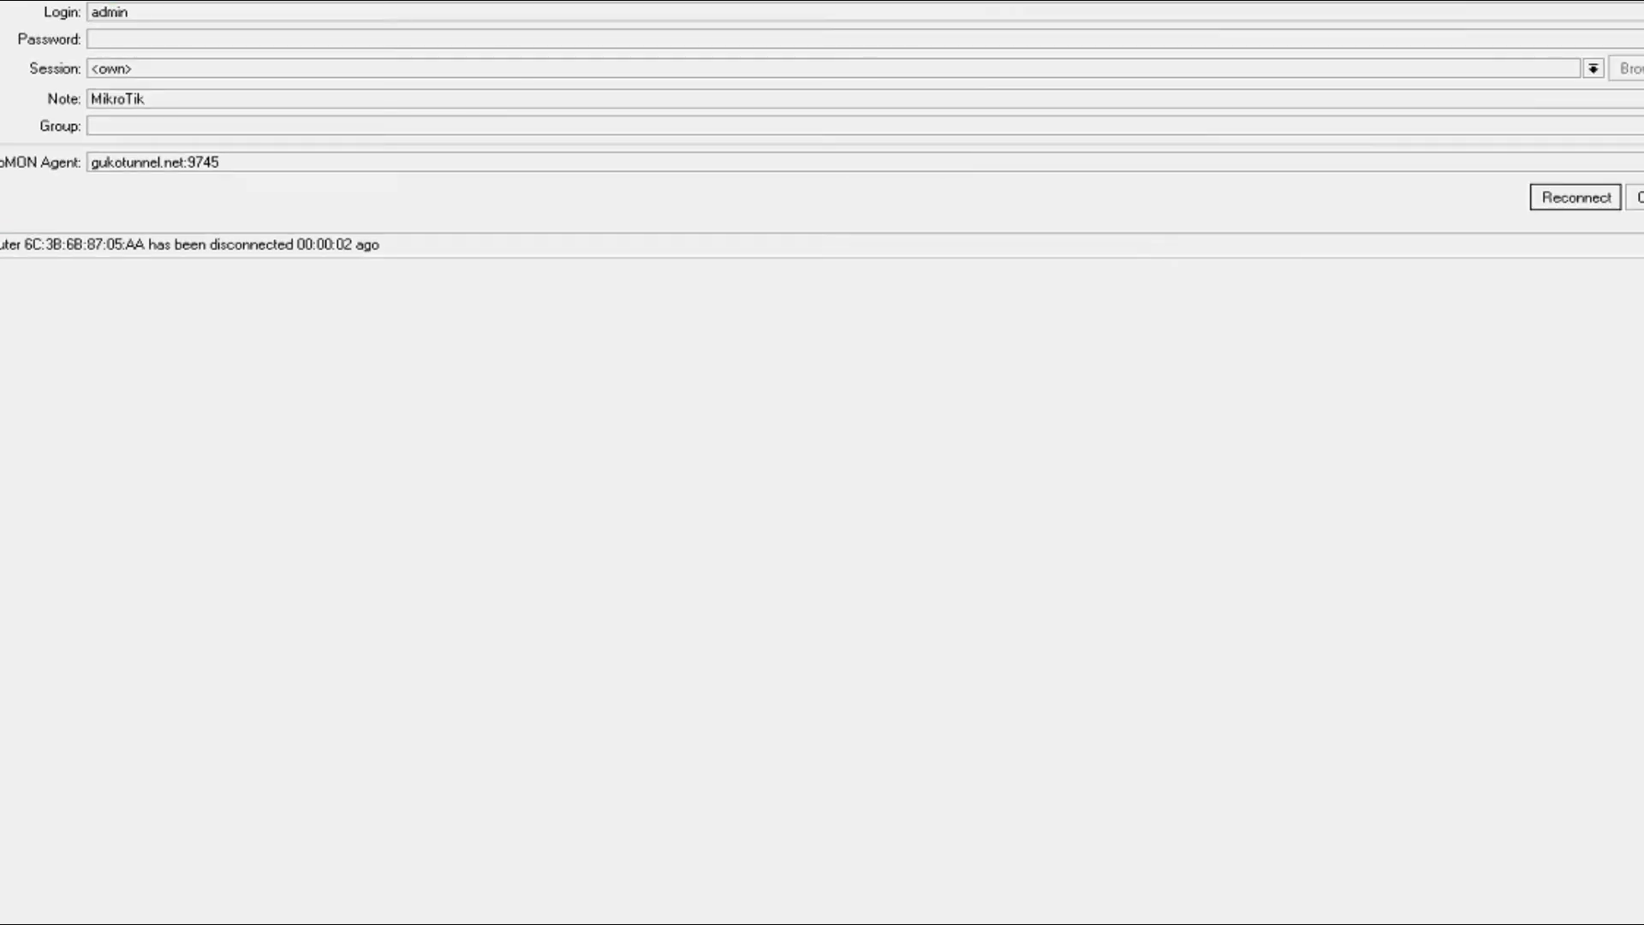
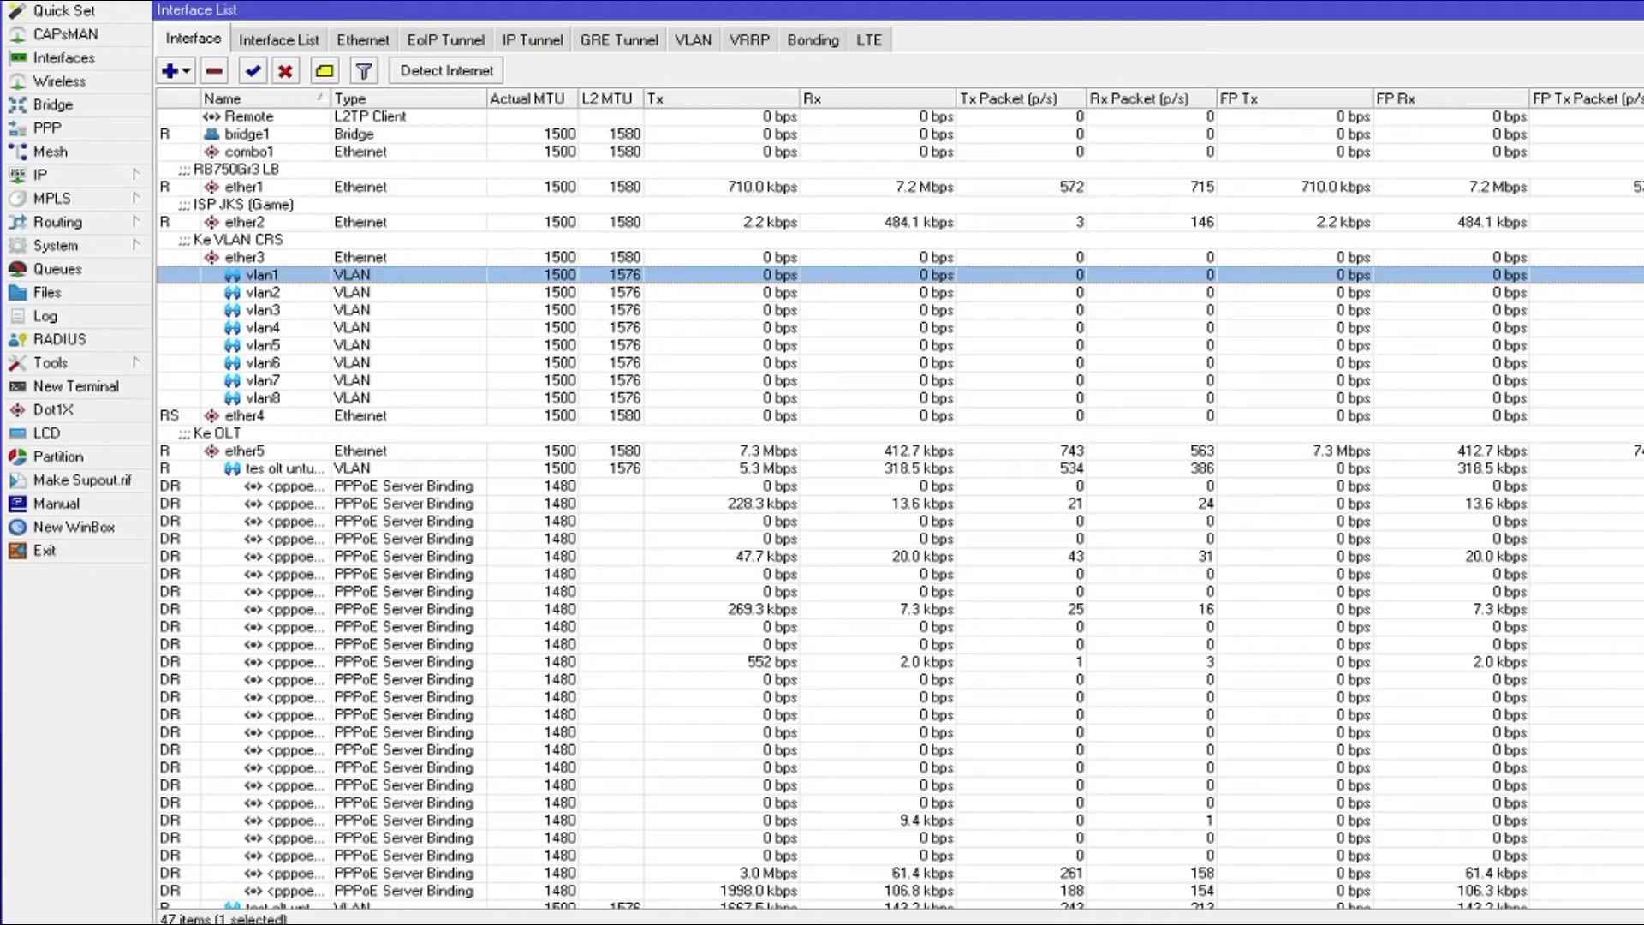
# - Return from the router to the disconnected switch session and reconnect it
pyautogui.moveTo(399, 923)
pyautogui.click(679, 852)
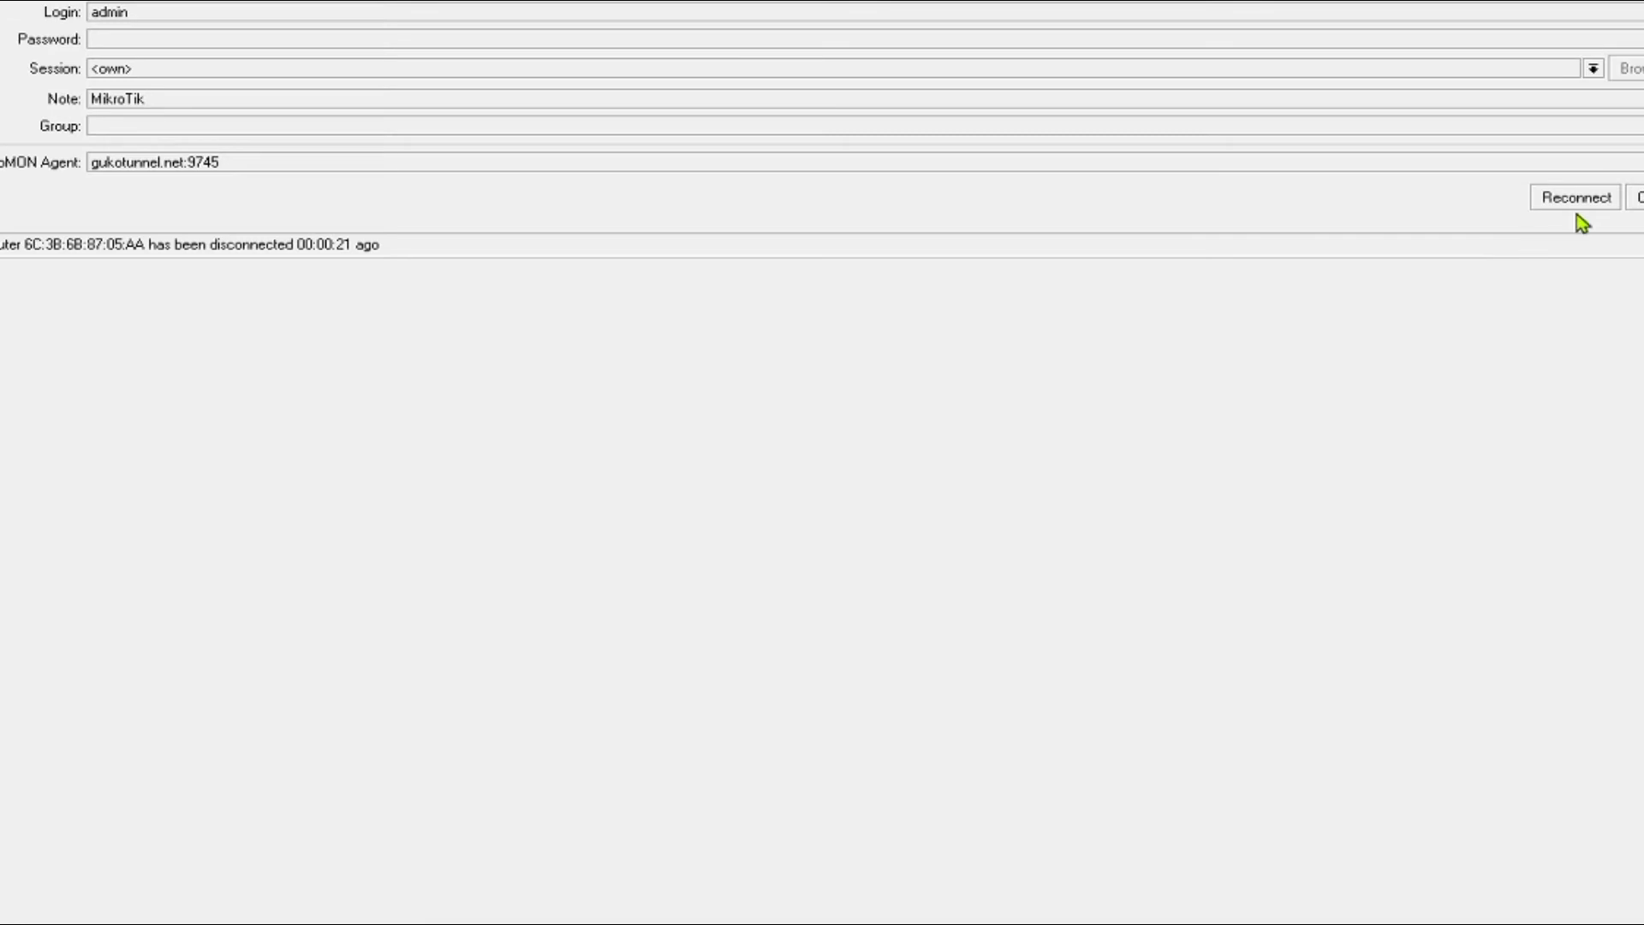
pyautogui.click(1597, 200)
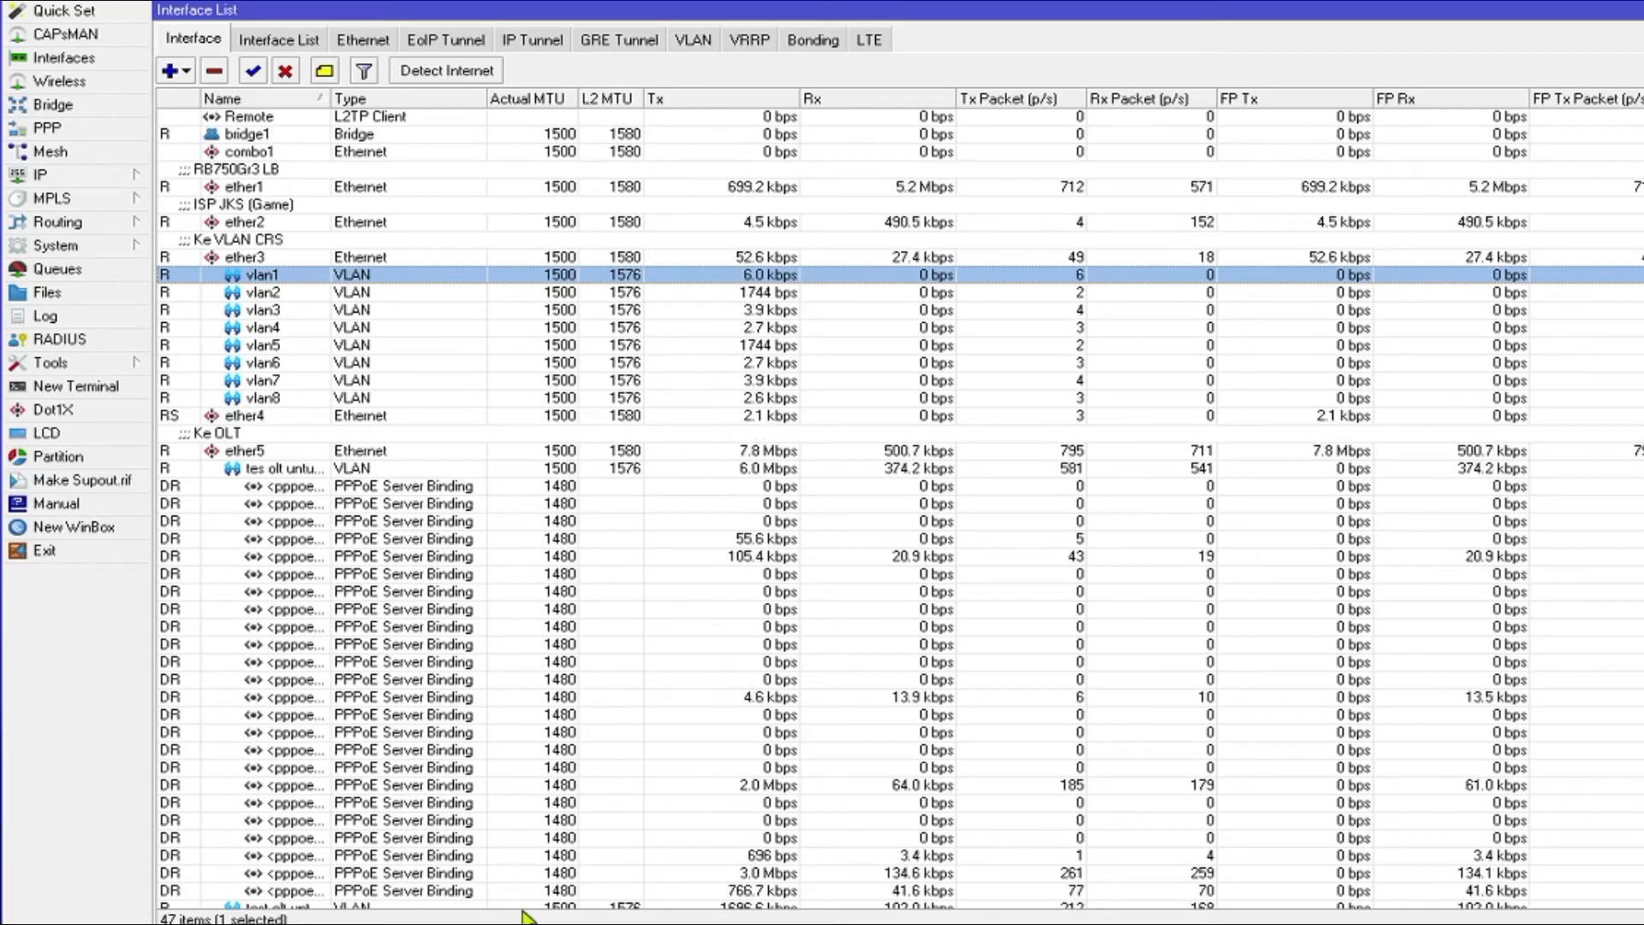
# - Bring up the reconnected switch session and check its VLAN, egress VLAN tag and ingress VLAN translation tables
pyautogui.moveTo(536, 923)
pyautogui.click(599, 848)
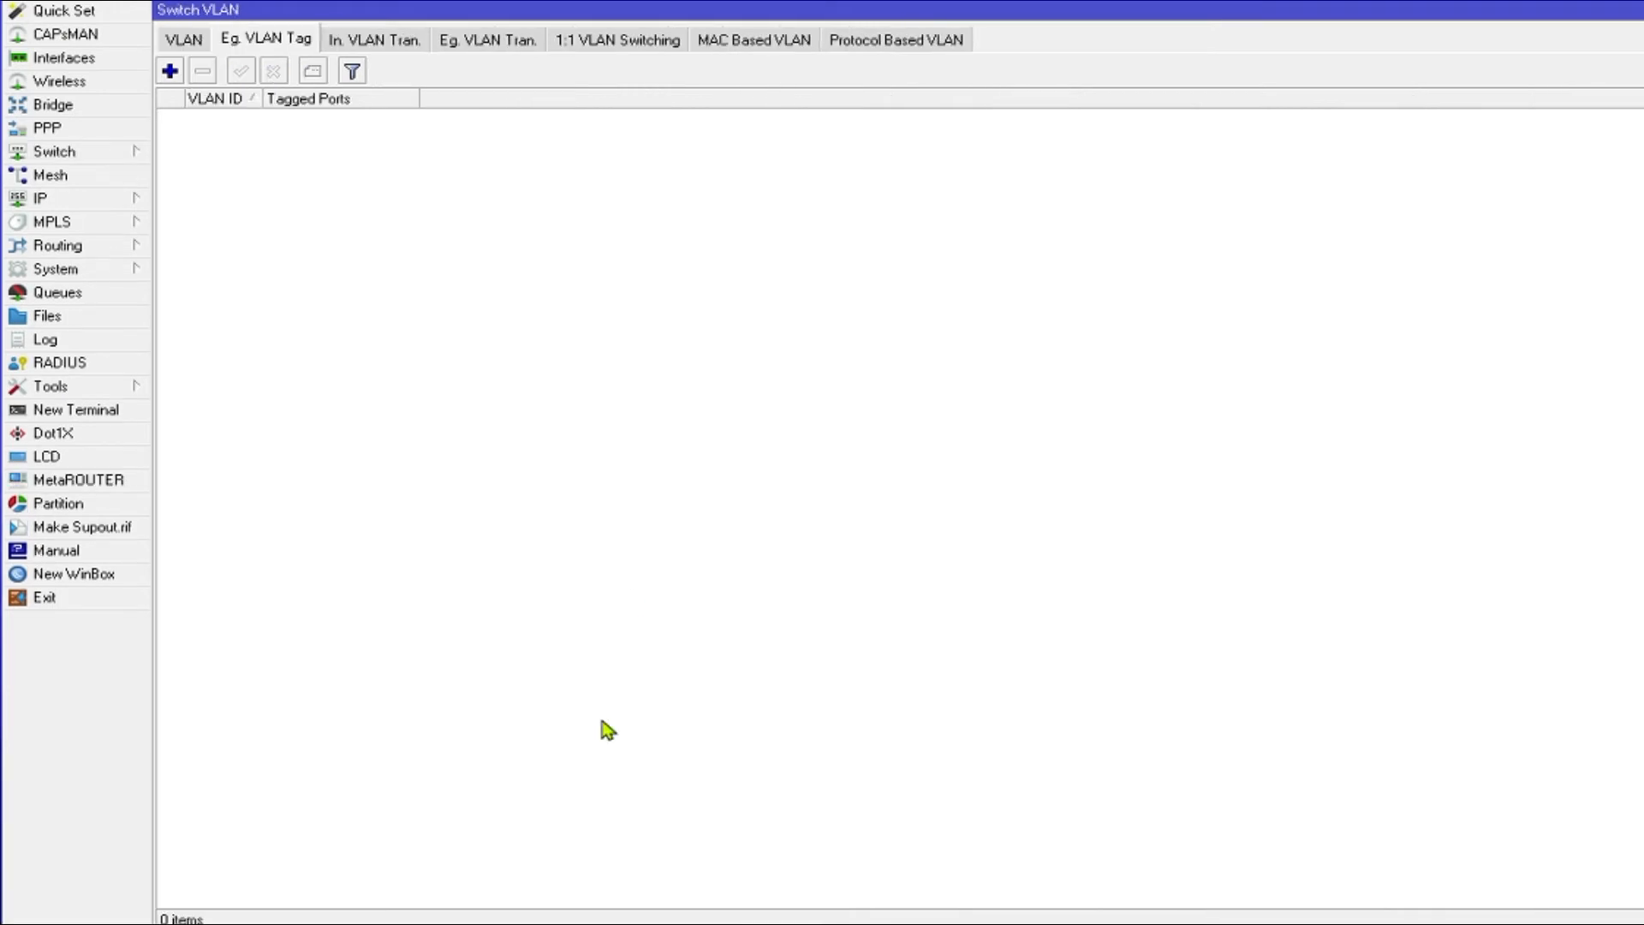
pyautogui.click(349, 43)
pyautogui.click(246, 45)
pyautogui.click(183, 43)
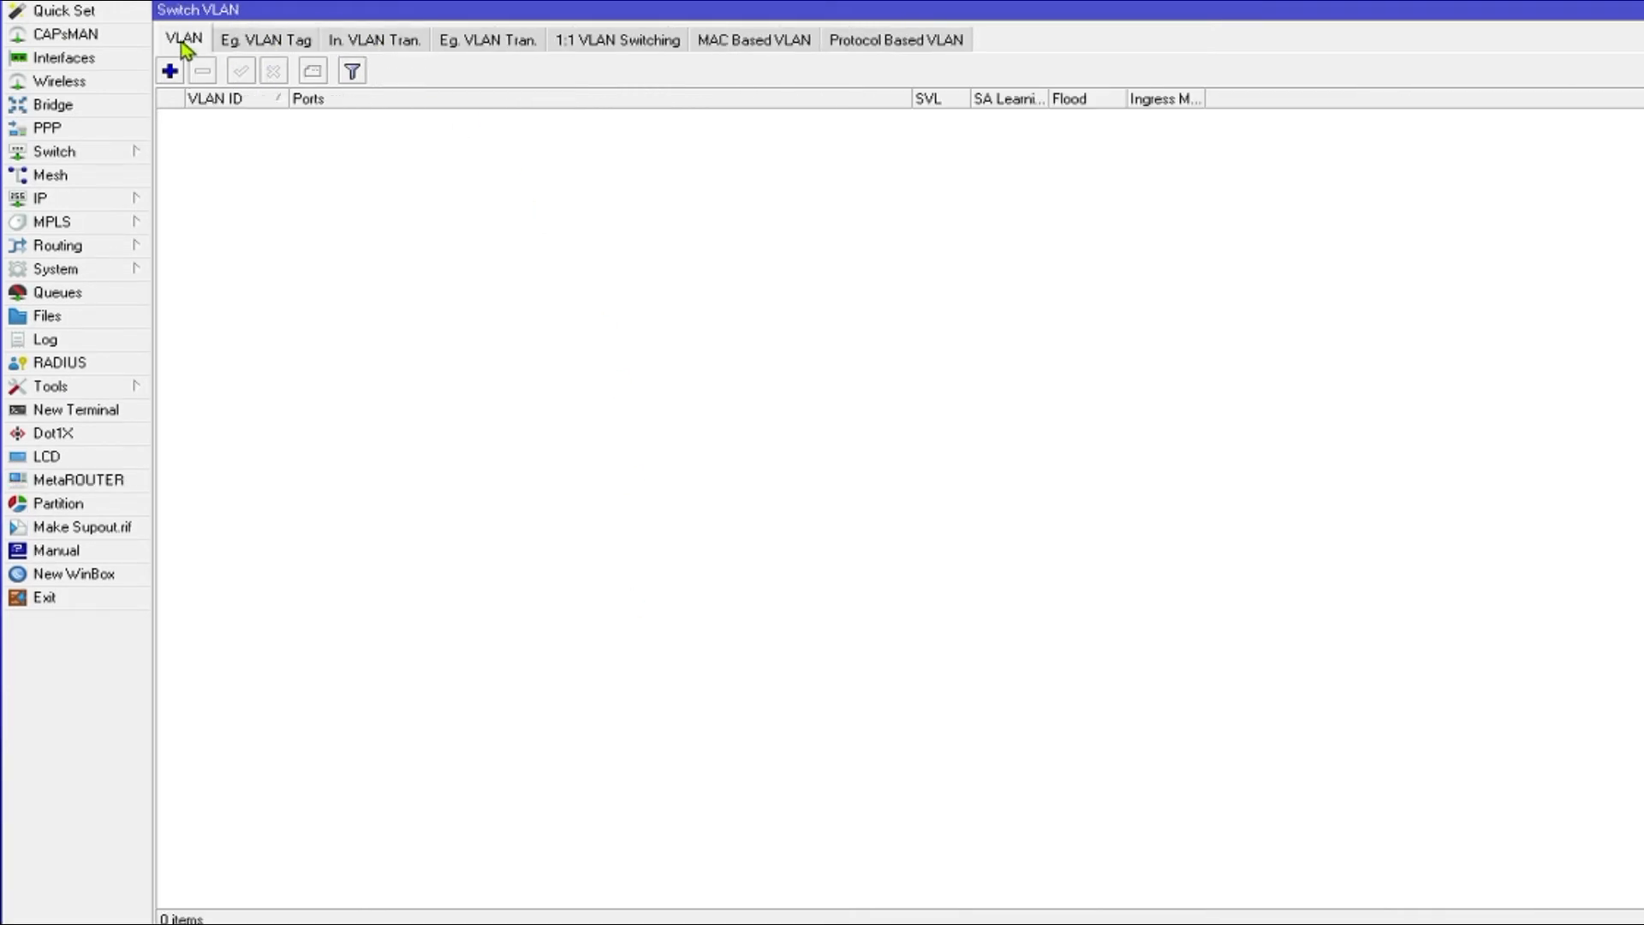
pyautogui.click(257, 44)
pyautogui.click(332, 42)
pyautogui.click(254, 44)
pyautogui.click(183, 42)
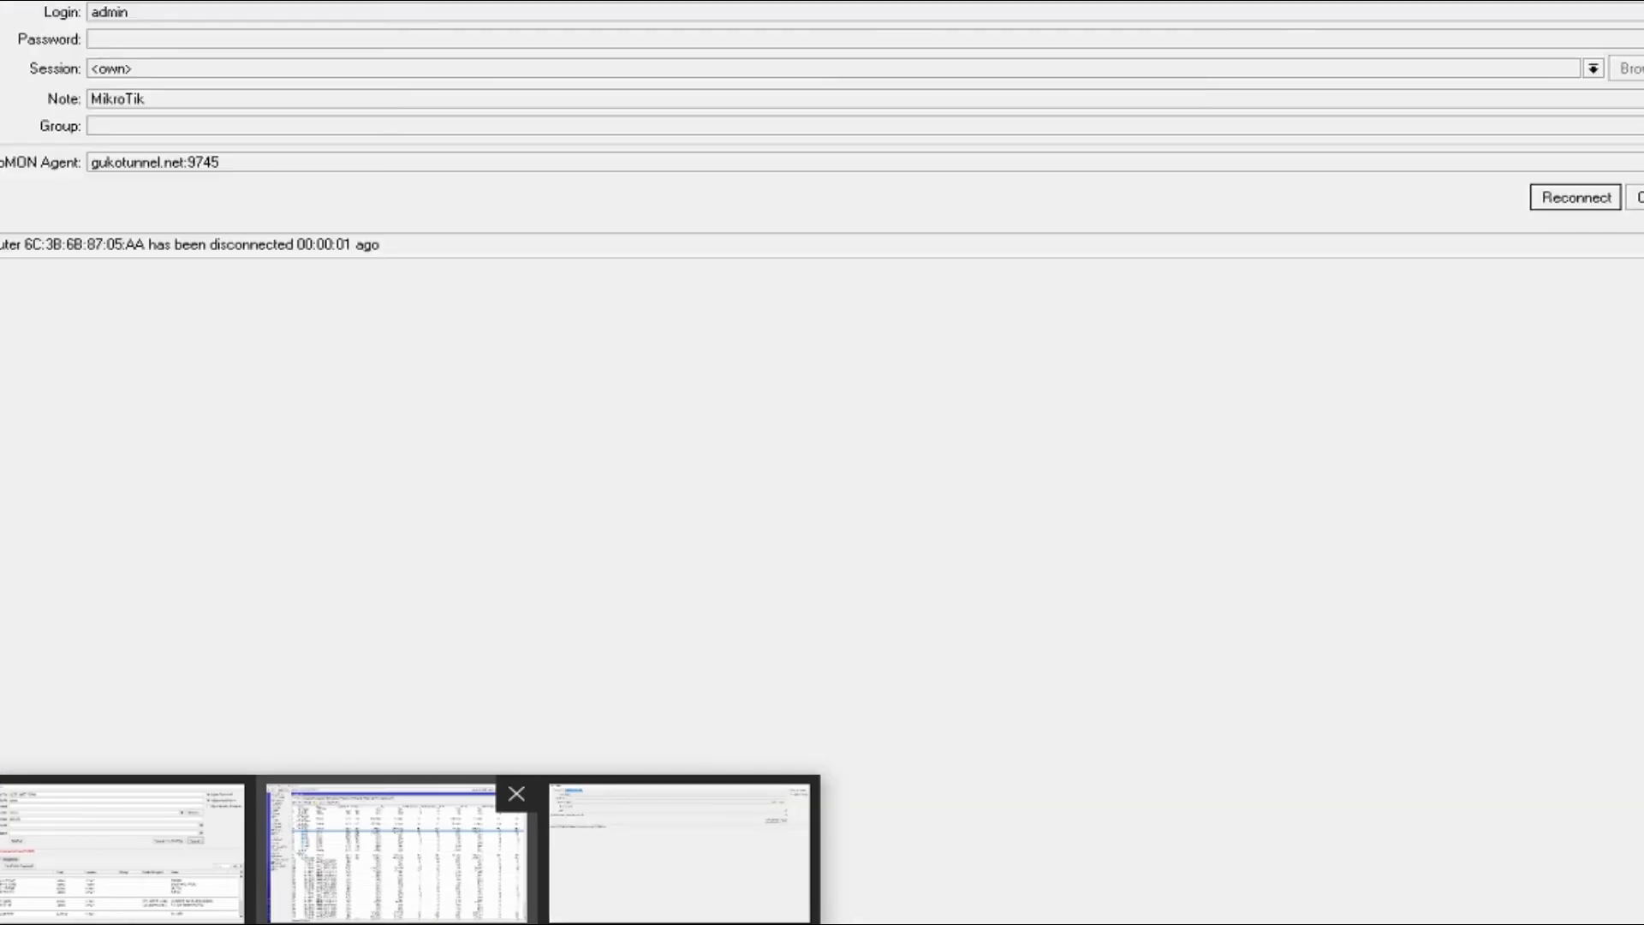
# - Switch to the router's interface list and compare the traffic on vlan1 and vlan2 under ether3
pyautogui.click(391, 895)
pyautogui.click(420, 330)
pyautogui.click(419, 295)
pyautogui.click(416, 278)
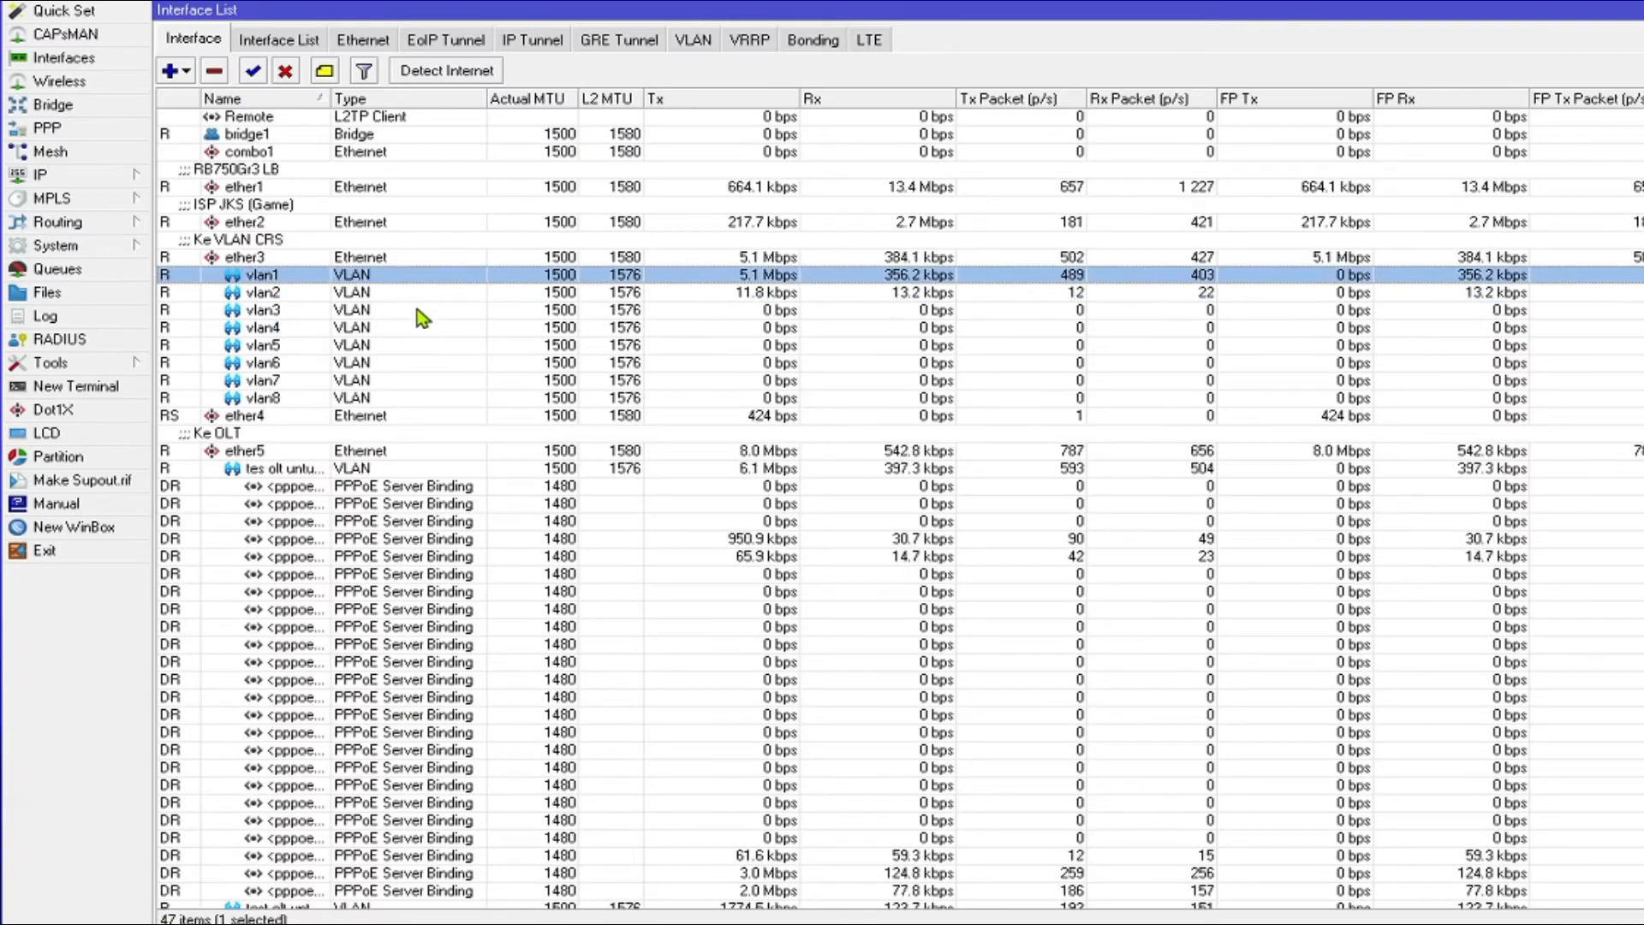
pyautogui.click(414, 309)
pyautogui.click(408, 291)
pyautogui.click(399, 346)
pyautogui.click(445, 538)
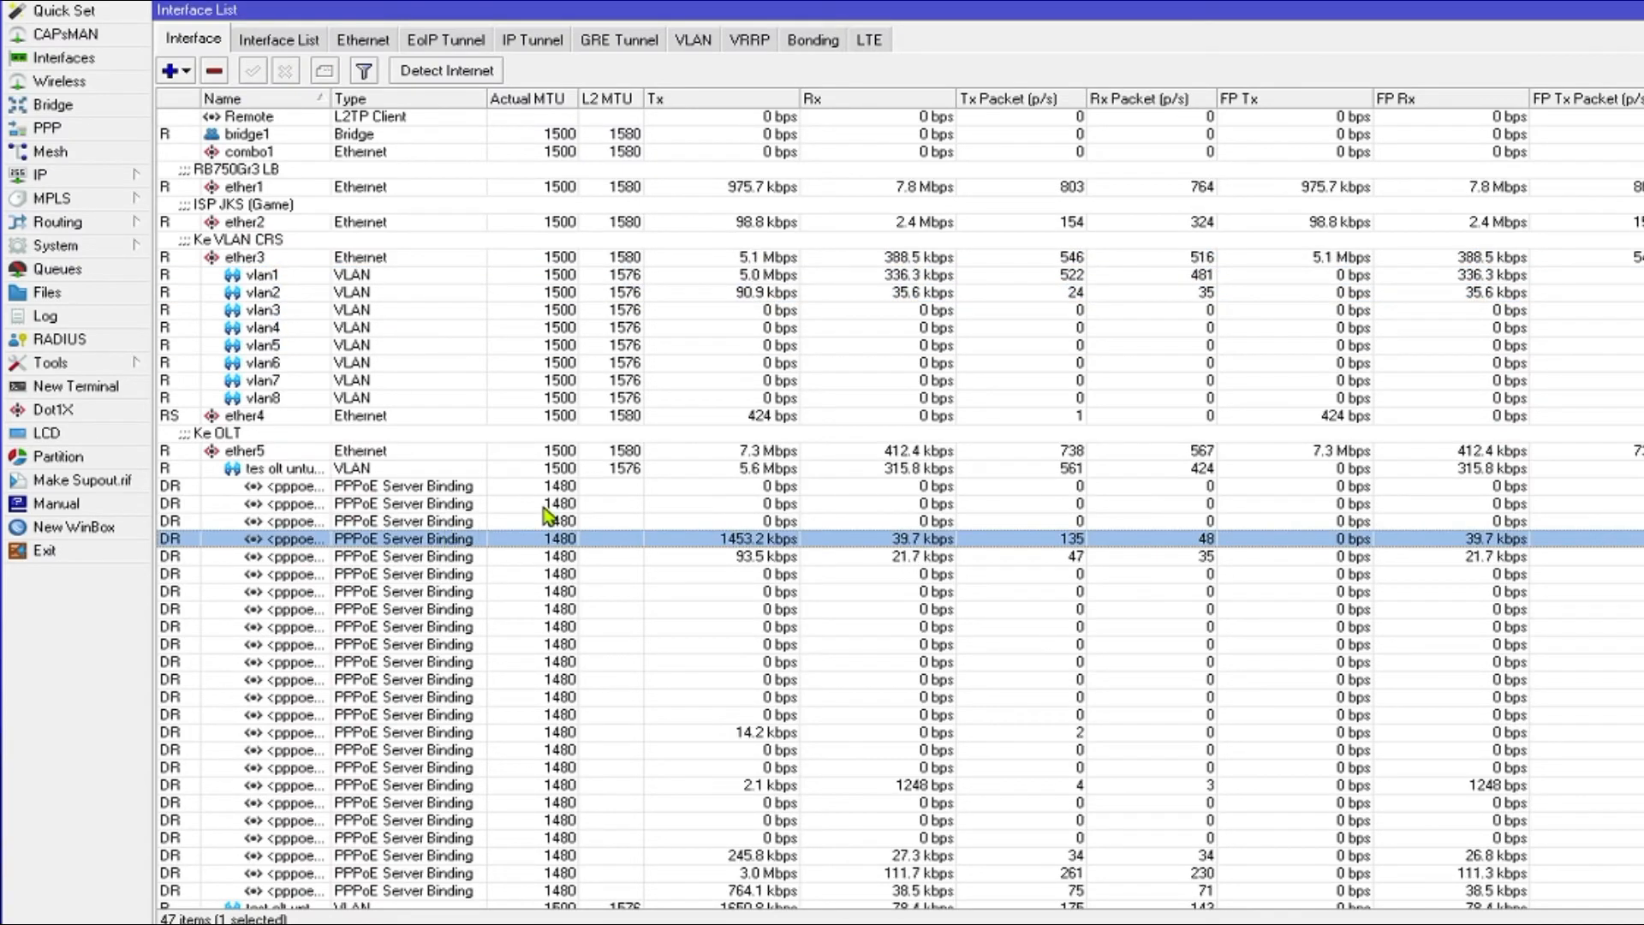
pyautogui.click(562, 276)
pyautogui.click(562, 292)
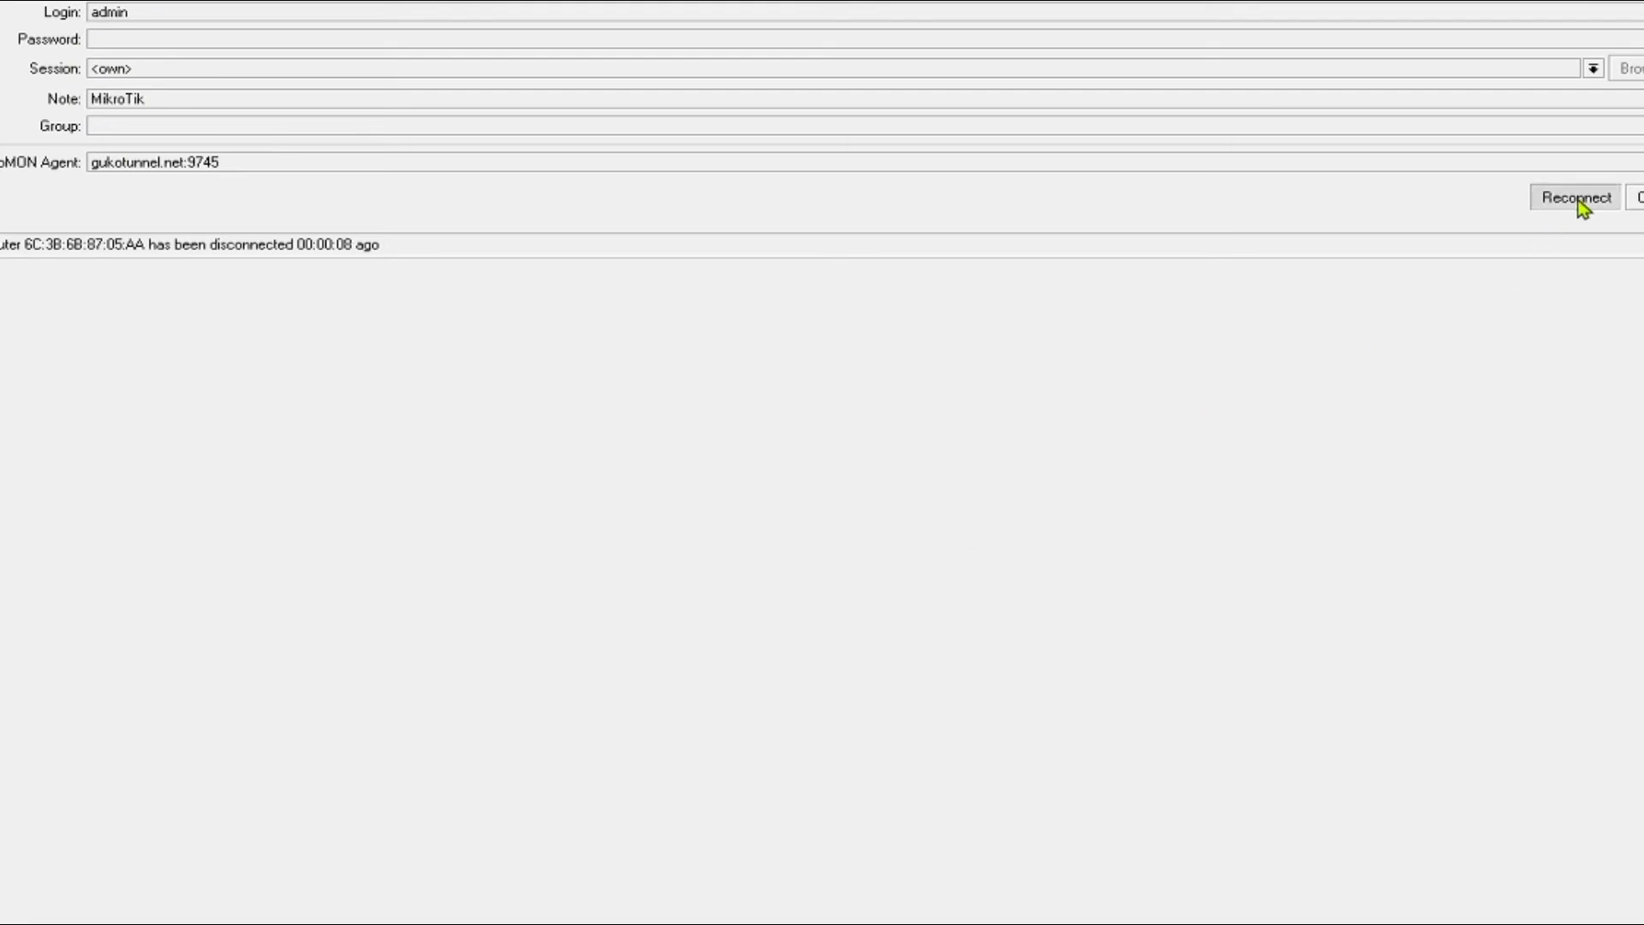
# - Reconnect the dropped switch session and return to the router's interface list
pyautogui.click(1577, 198)
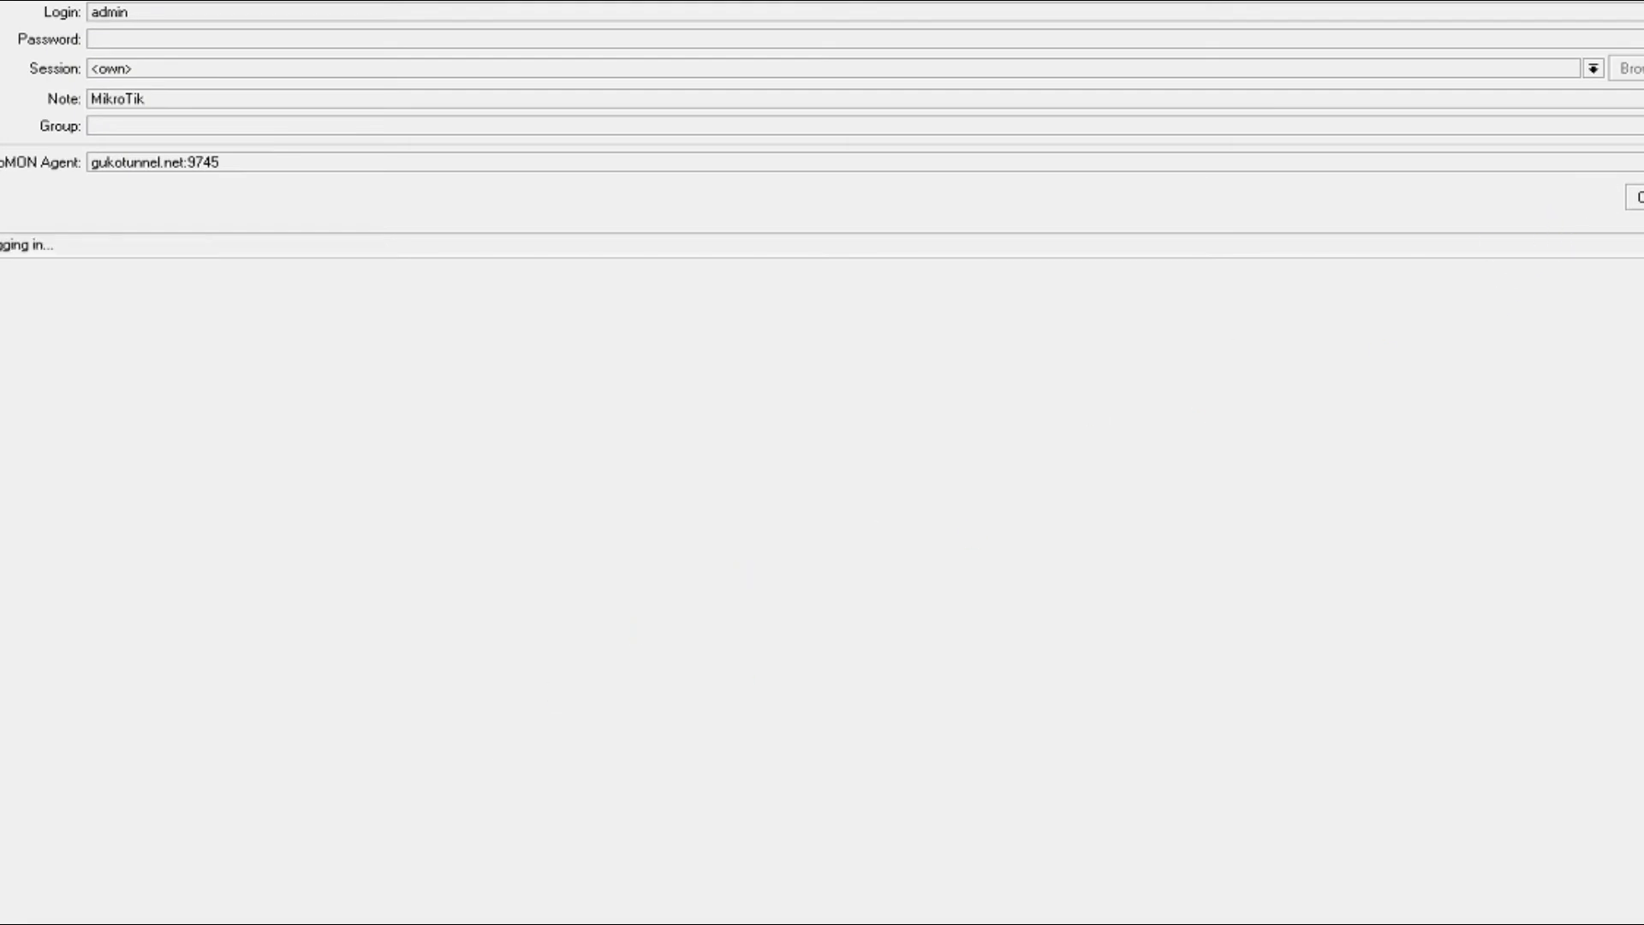
pyautogui.moveTo(396, 916)
pyautogui.click(397, 856)
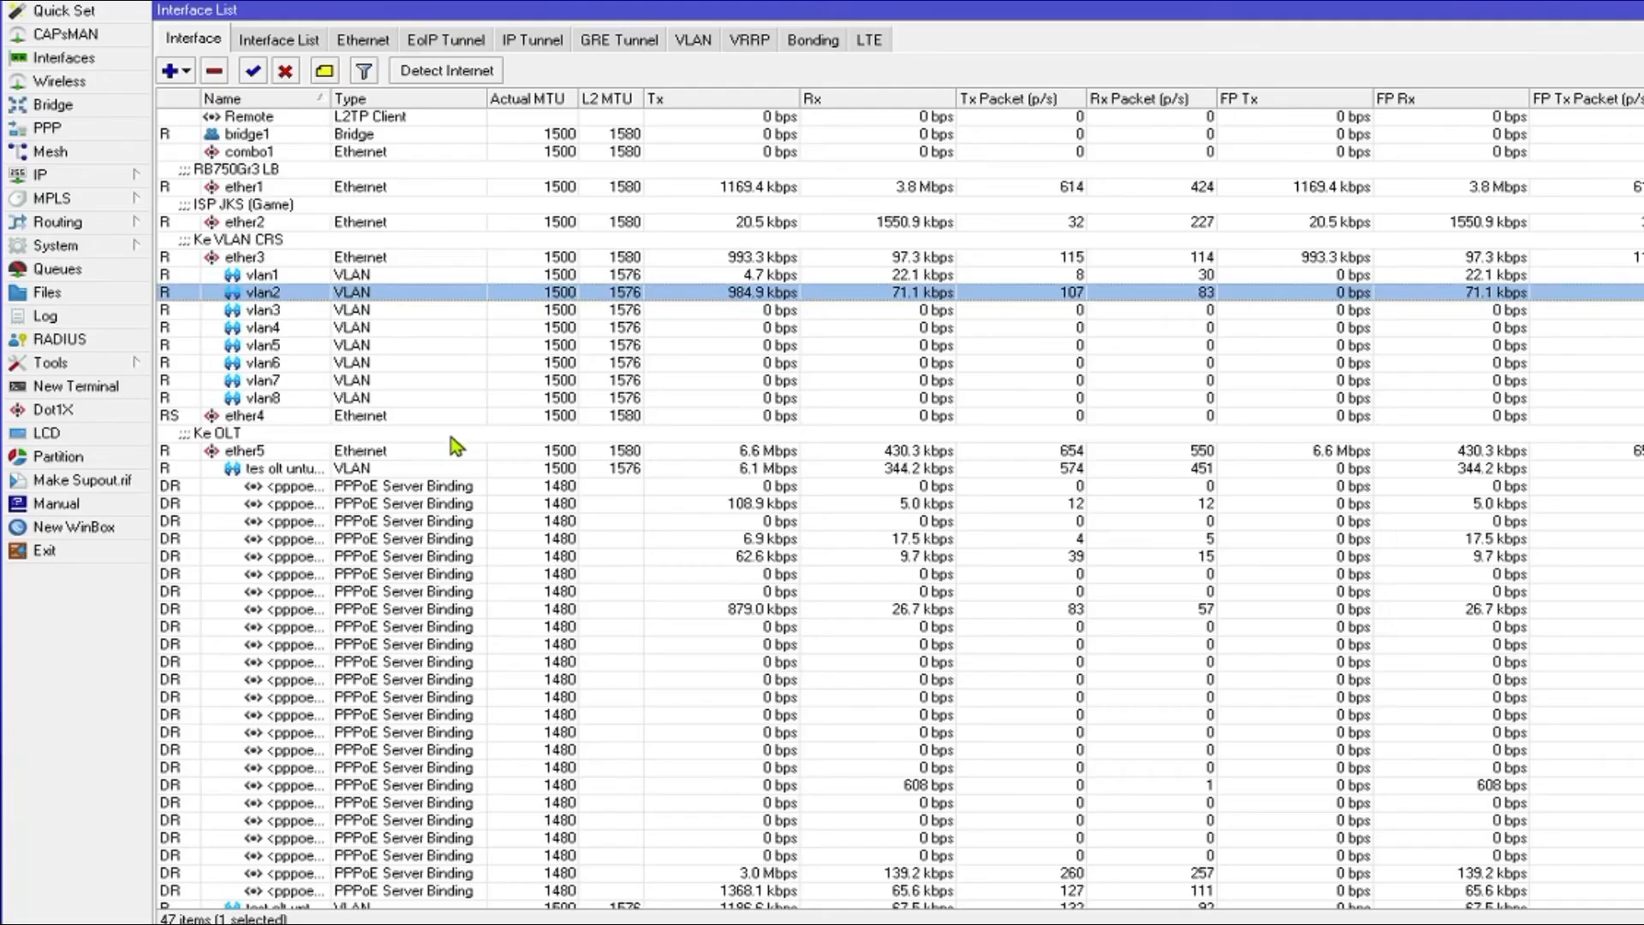
# - Monitor the traffic on the VLAN interfaces under ether3, comparing vlan1 with vlan2, and open the details of vlan2
pyautogui.click(465, 415)
pyautogui.click(471, 347)
pyautogui.click(471, 328)
pyautogui.click(471, 309)
pyautogui.click(470, 278)
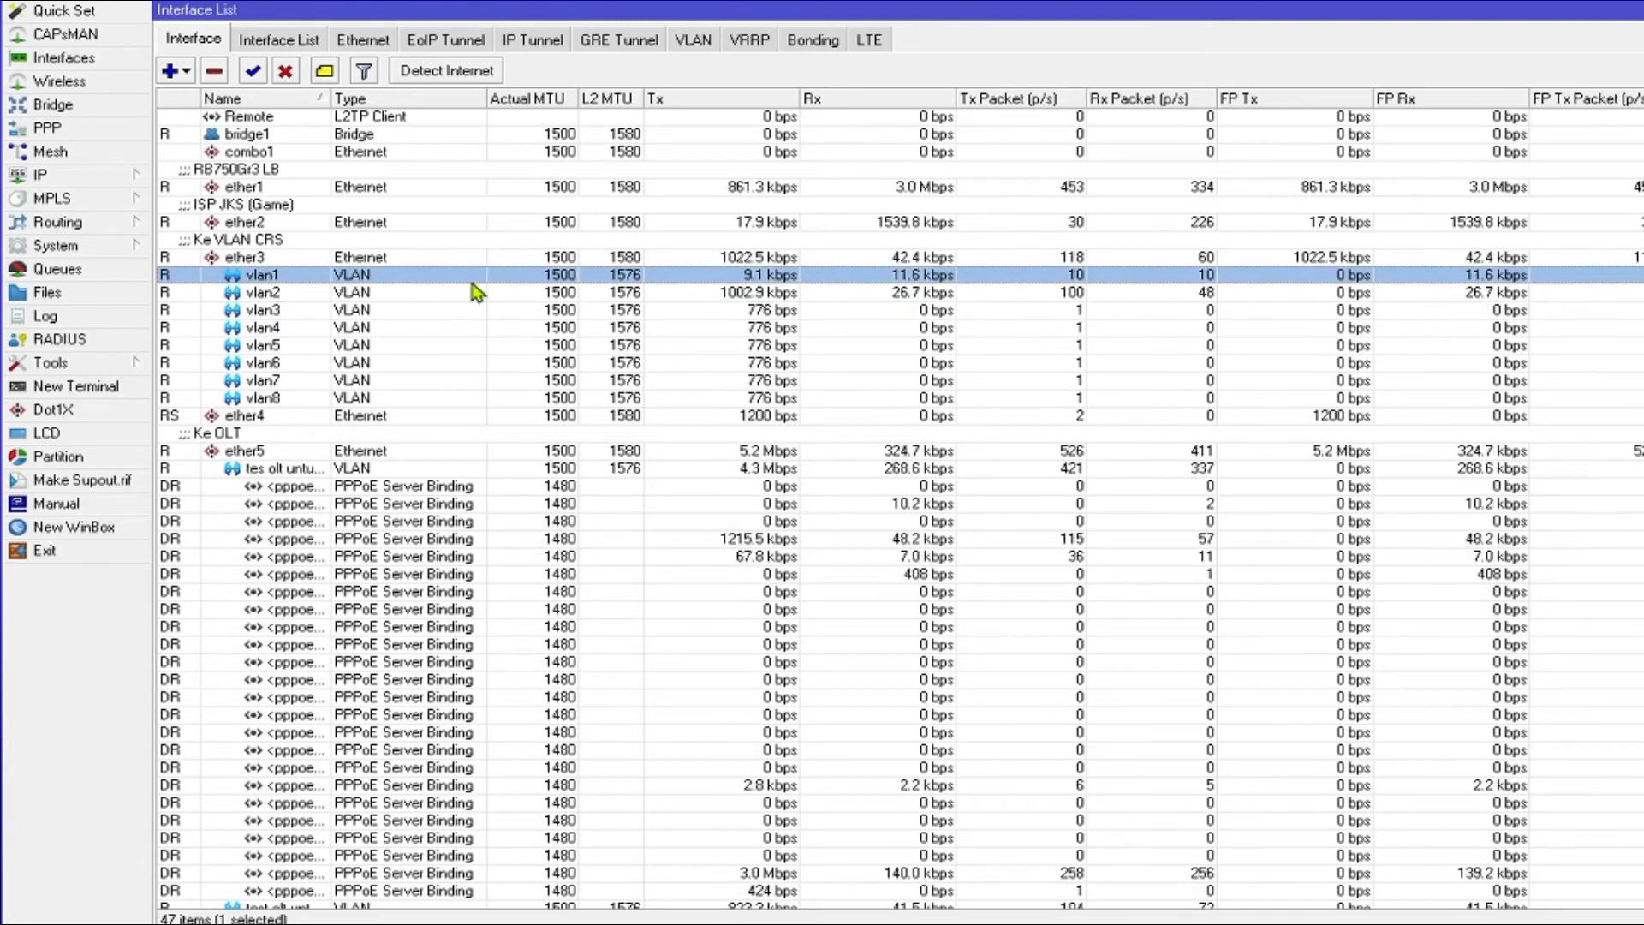
pyautogui.click(467, 306)
pyautogui.click(463, 278)
pyautogui.click(455, 306)
pyautogui.click(453, 296)
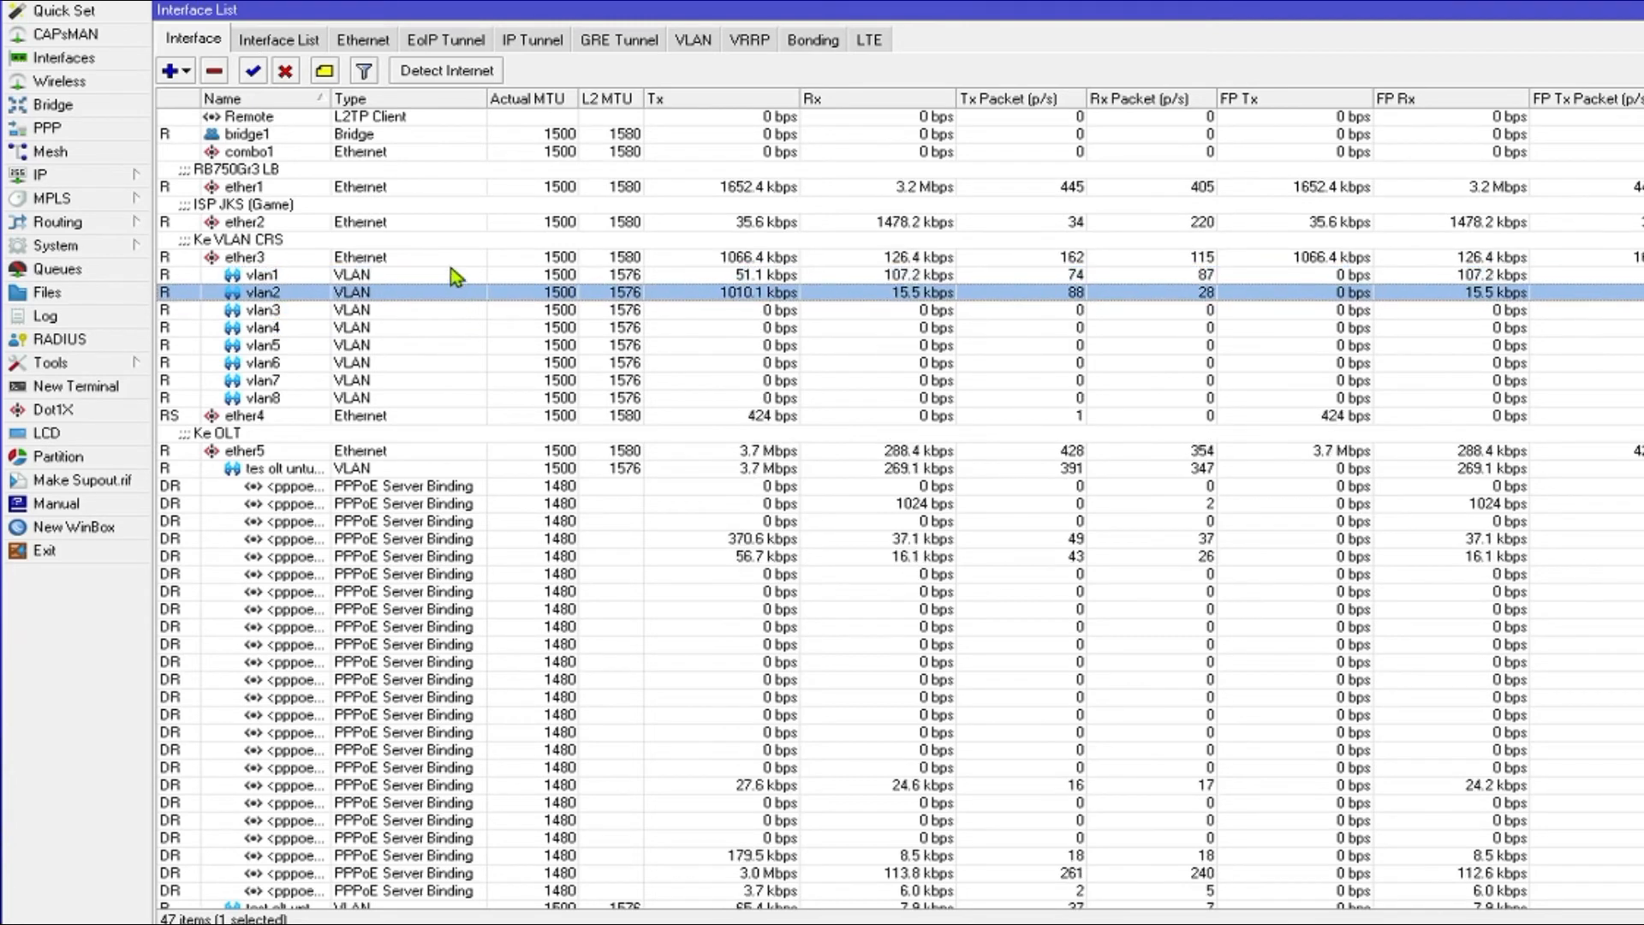
pyautogui.click(450, 271)
pyautogui.click(447, 290)
pyautogui.click(445, 276)
pyautogui.click(444, 289)
pyautogui.click(439, 276)
pyautogui.click(438, 293)
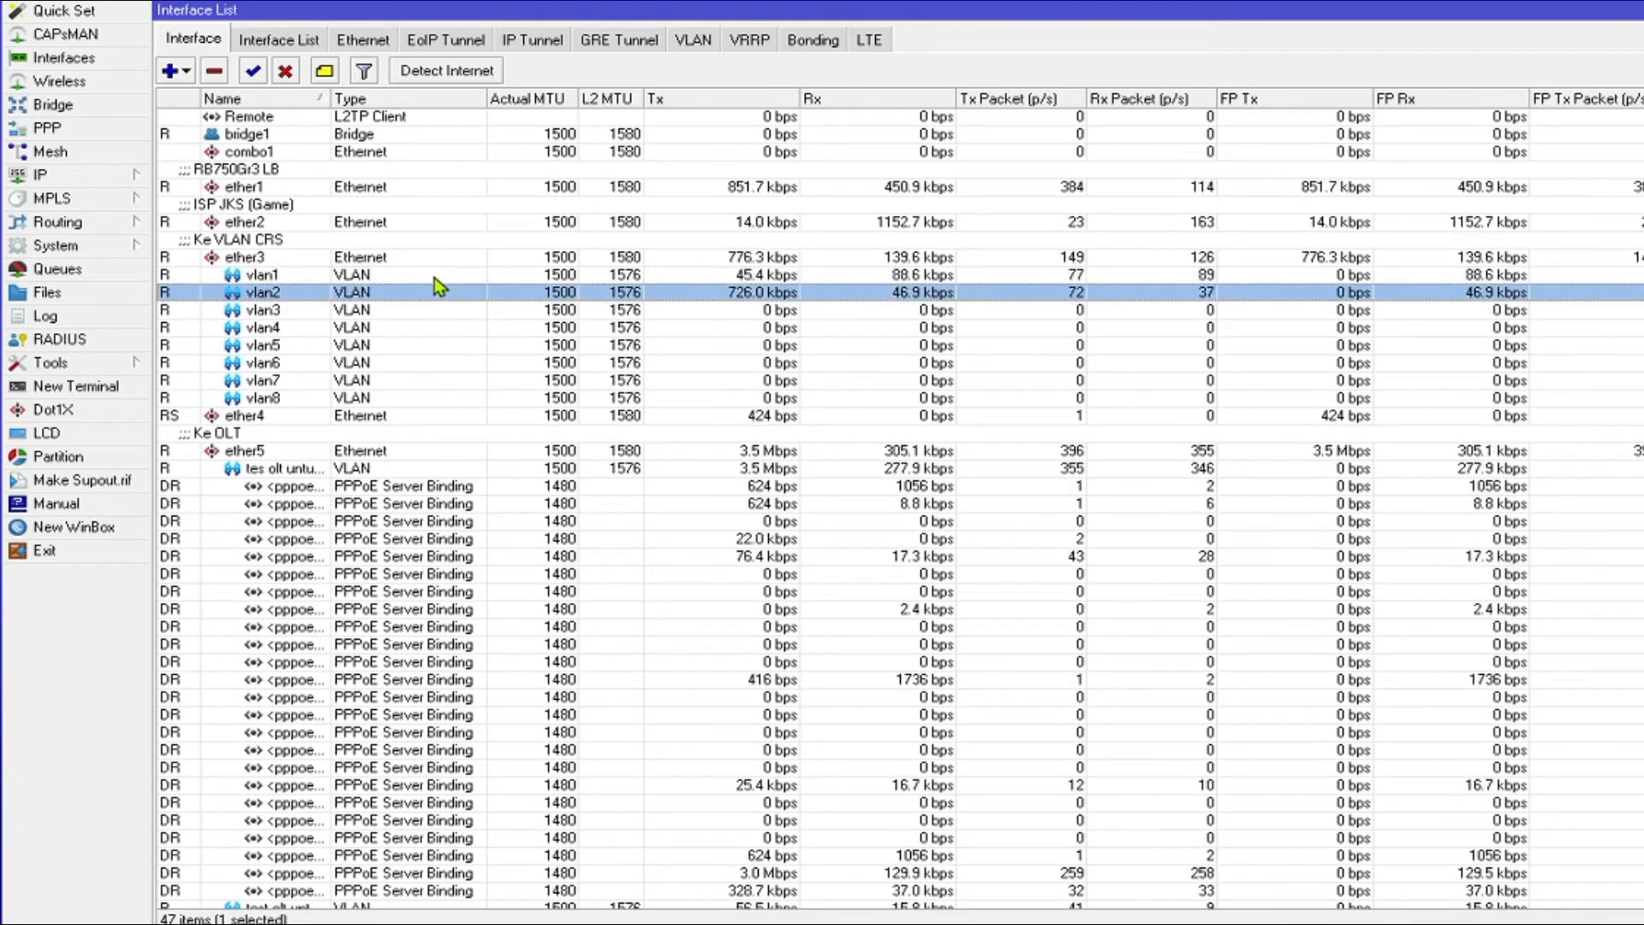
pyautogui.click(434, 277)
pyautogui.click(436, 293)
pyautogui.click(435, 278)
pyautogui.click(436, 295)
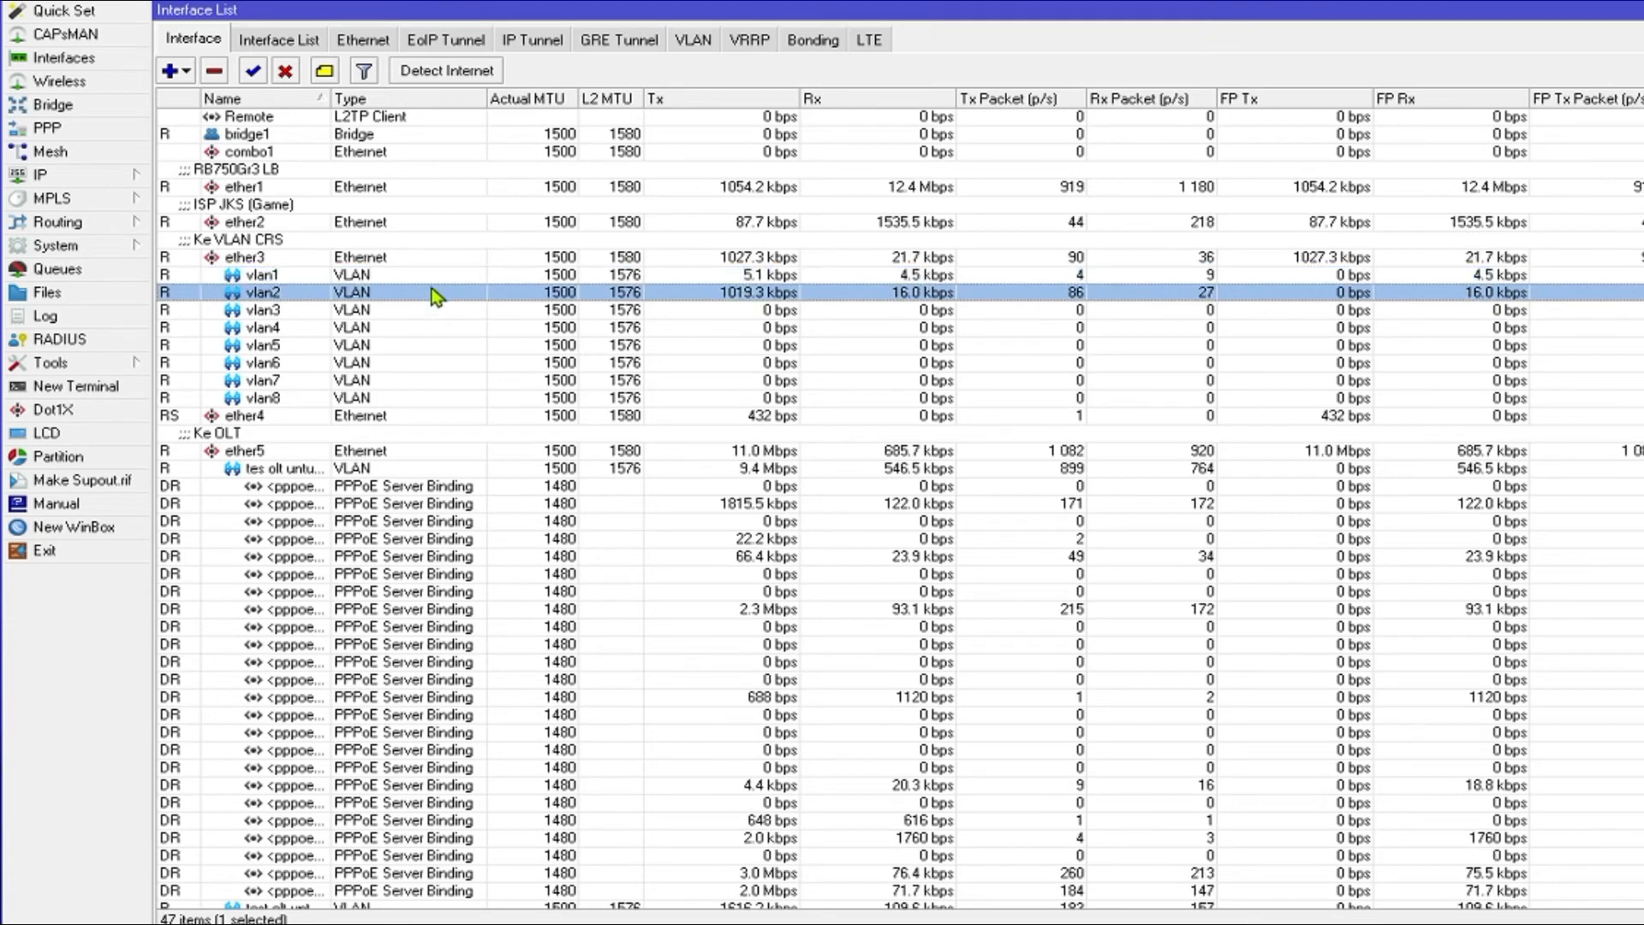
pyautogui.doubleClick(430, 293)
pyautogui.click(723, 132)
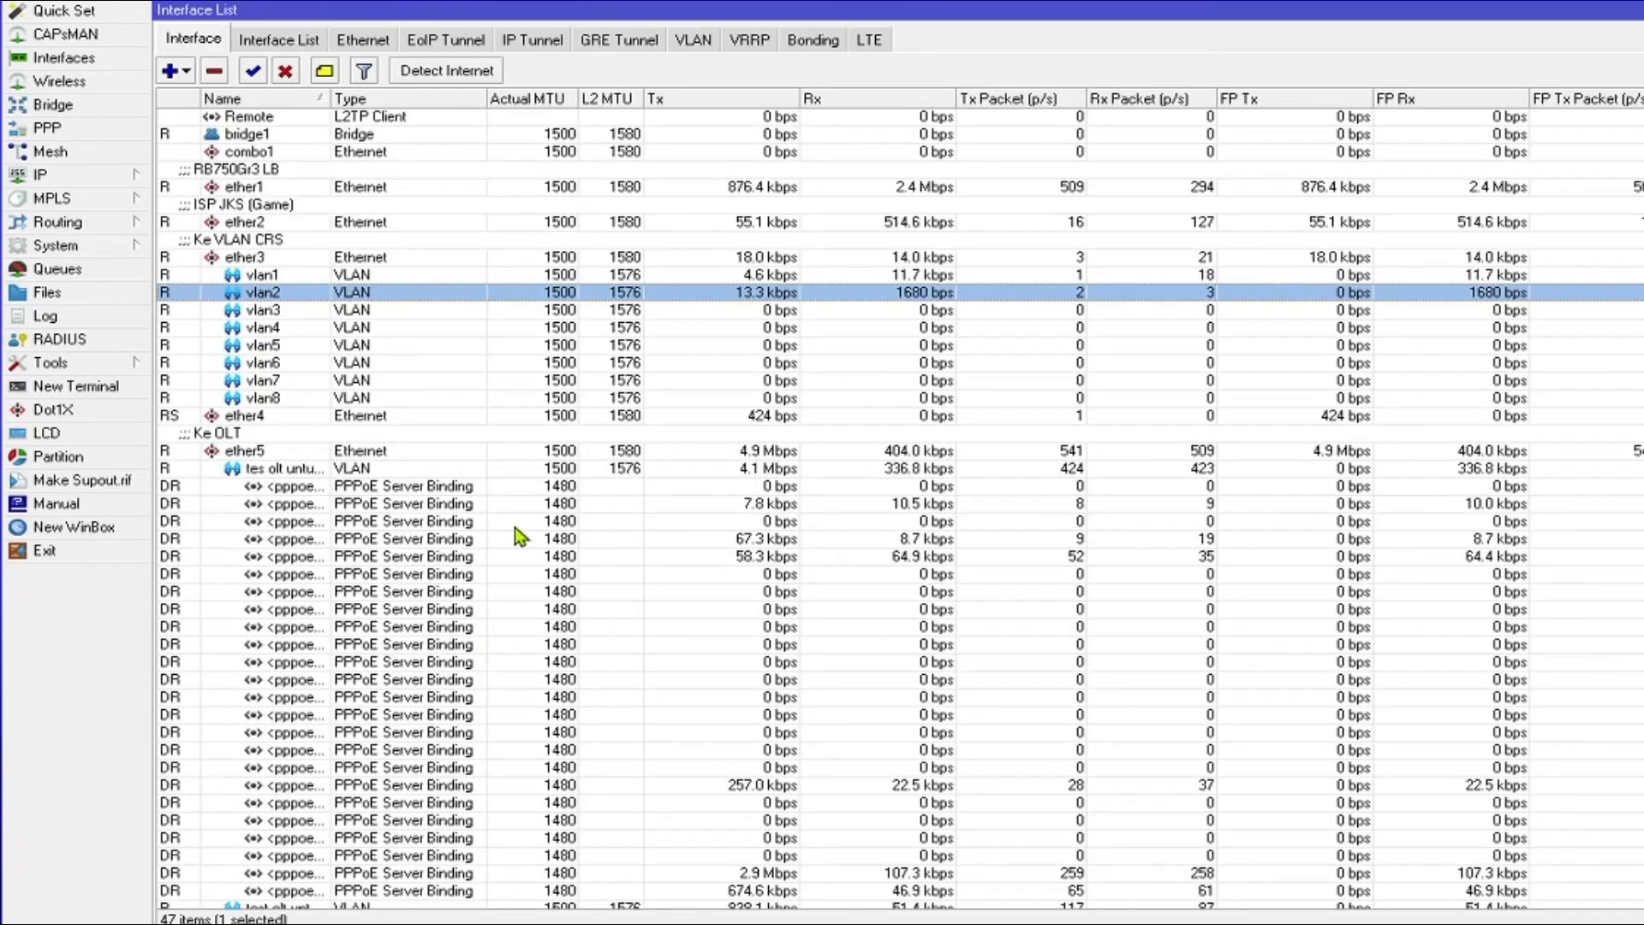
# - Check vlan2's VLAN ID and parent interface in the VLAN list, and return to the full interface list
pyautogui.click(694, 41)
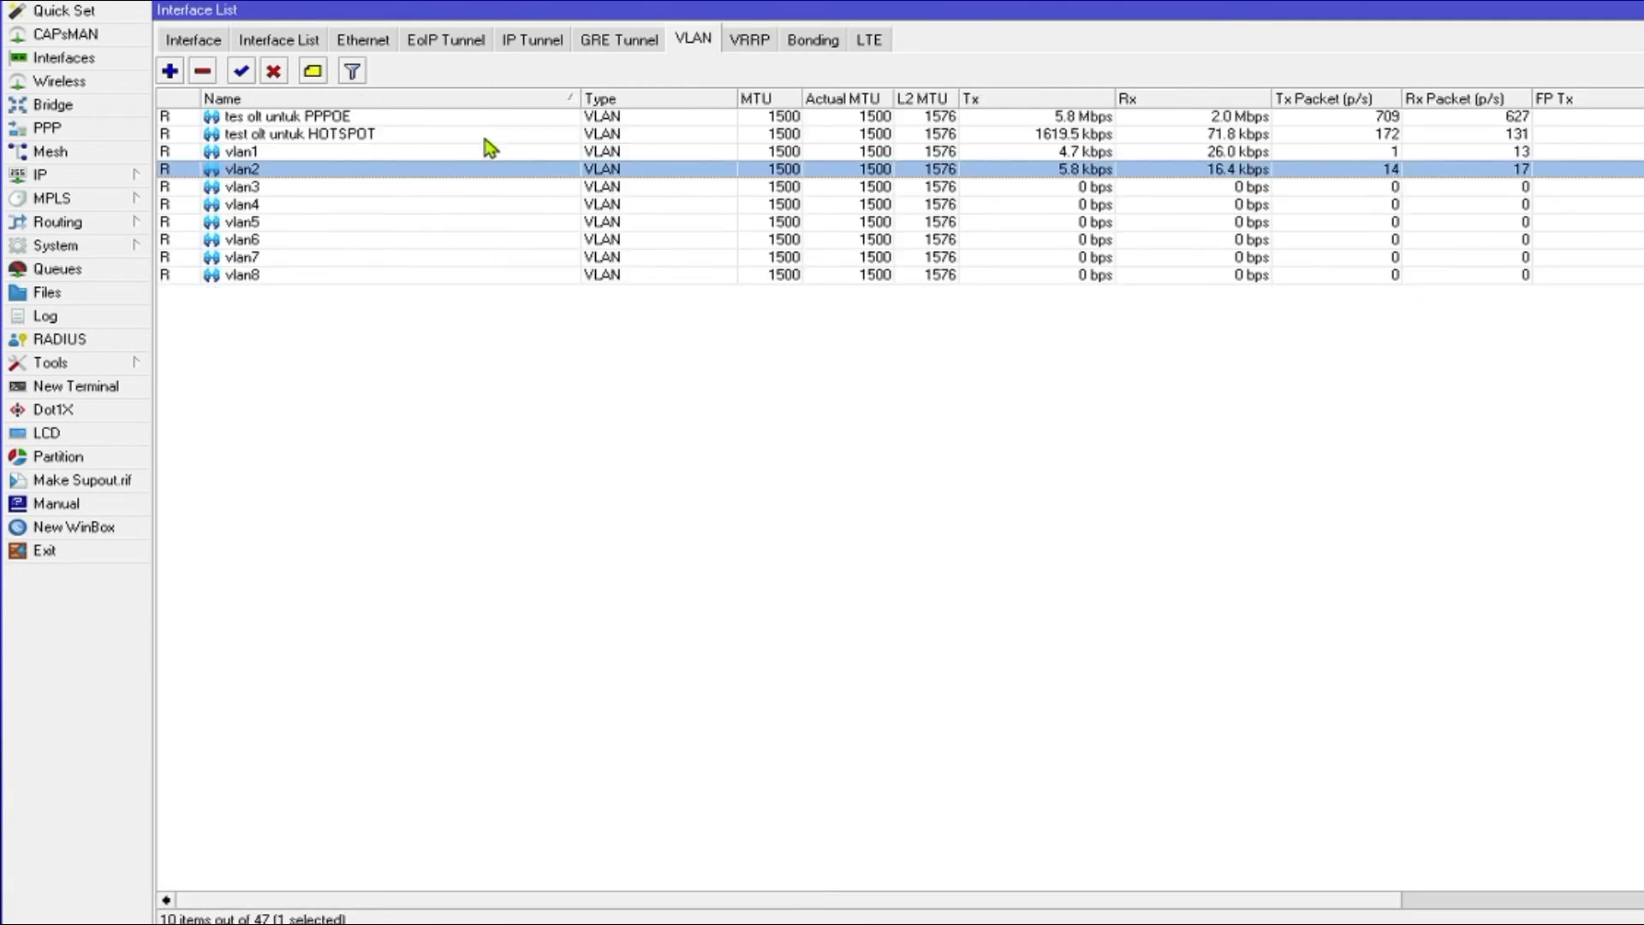
pyautogui.doubleClick(355, 177)
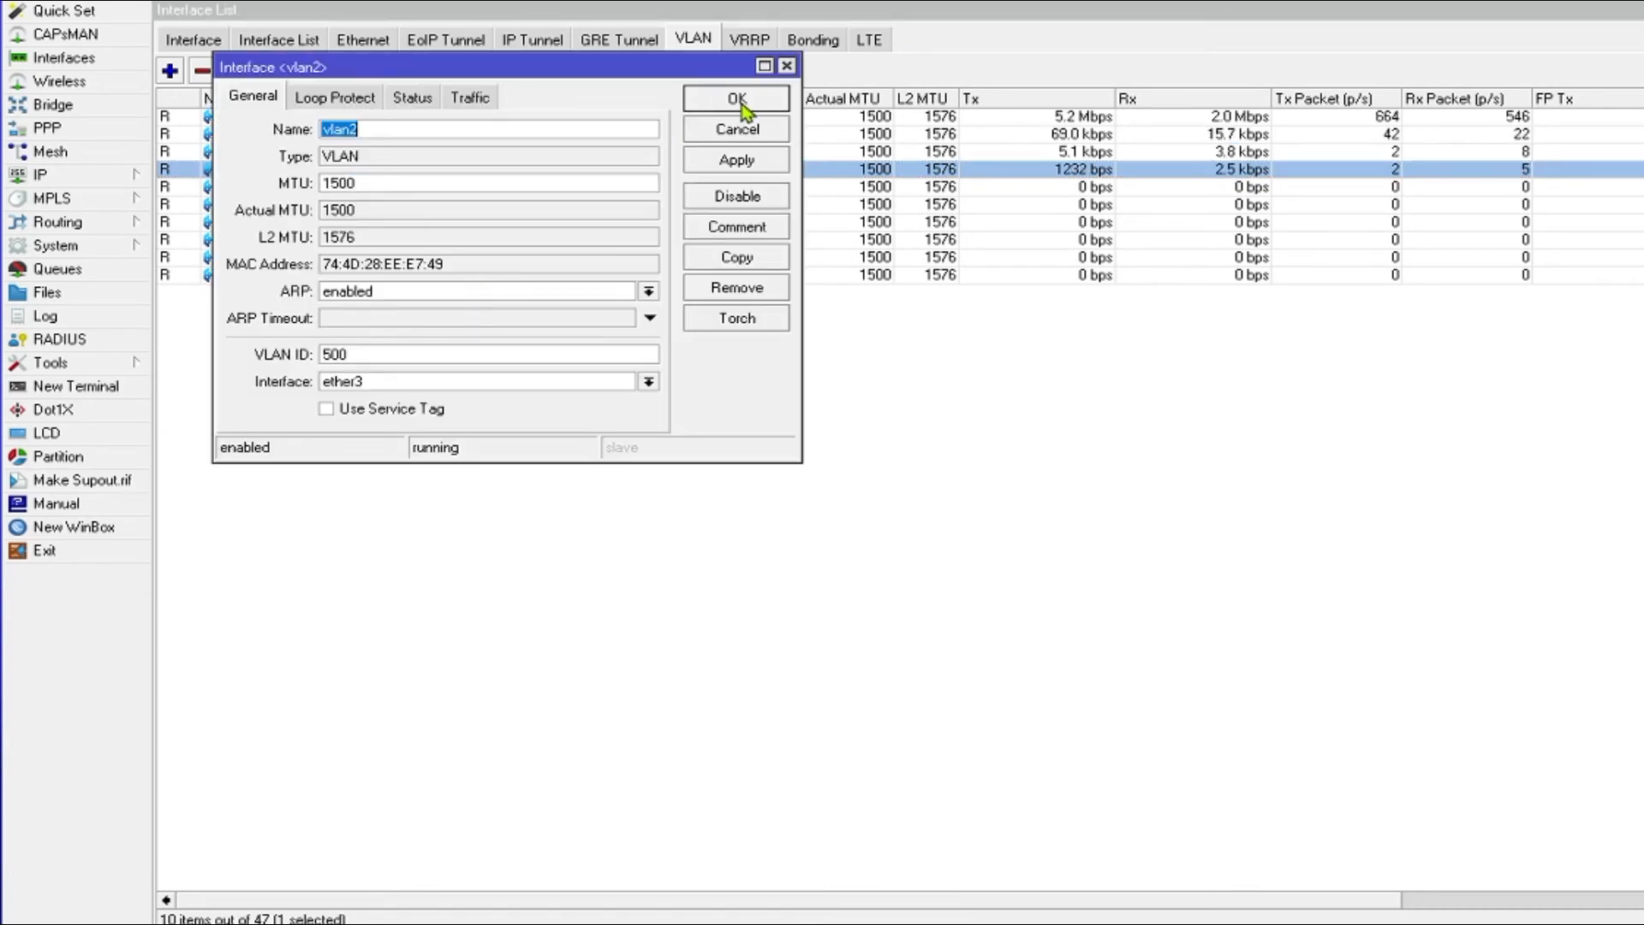
pyautogui.click(738, 100)
pyautogui.click(214, 39)
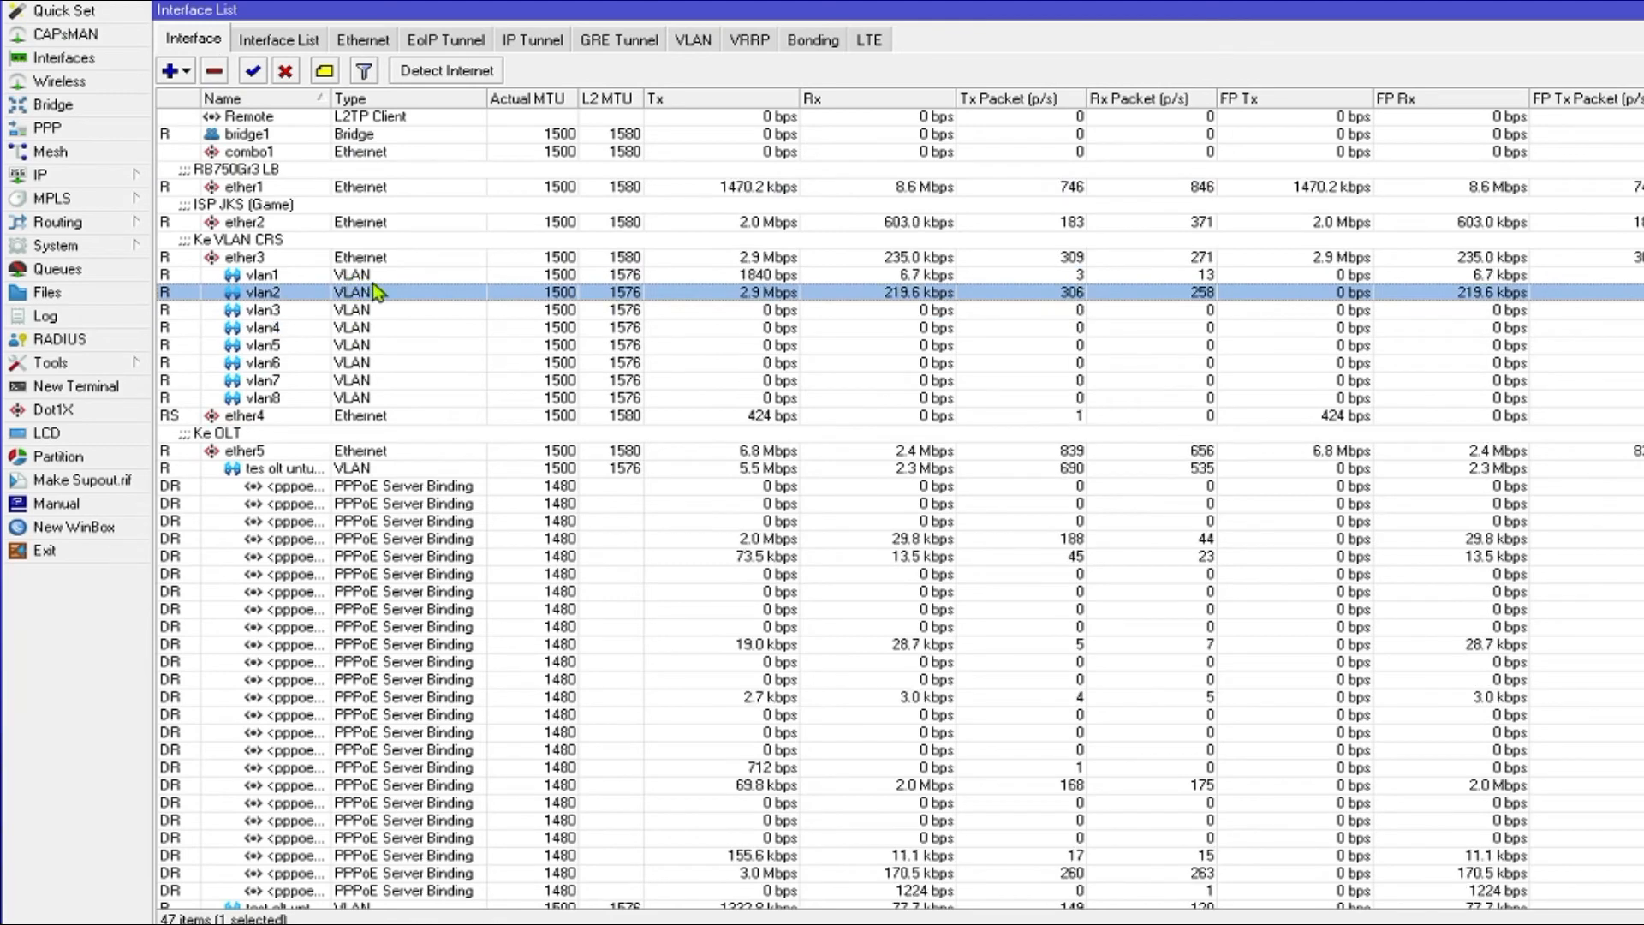
# - Open the PPPoE servers list and assign the first Packet1Mbps service with an unknown interface to vlan1
pyautogui.click(69, 130)
pyautogui.click(219, 39)
pyautogui.click(286, 41)
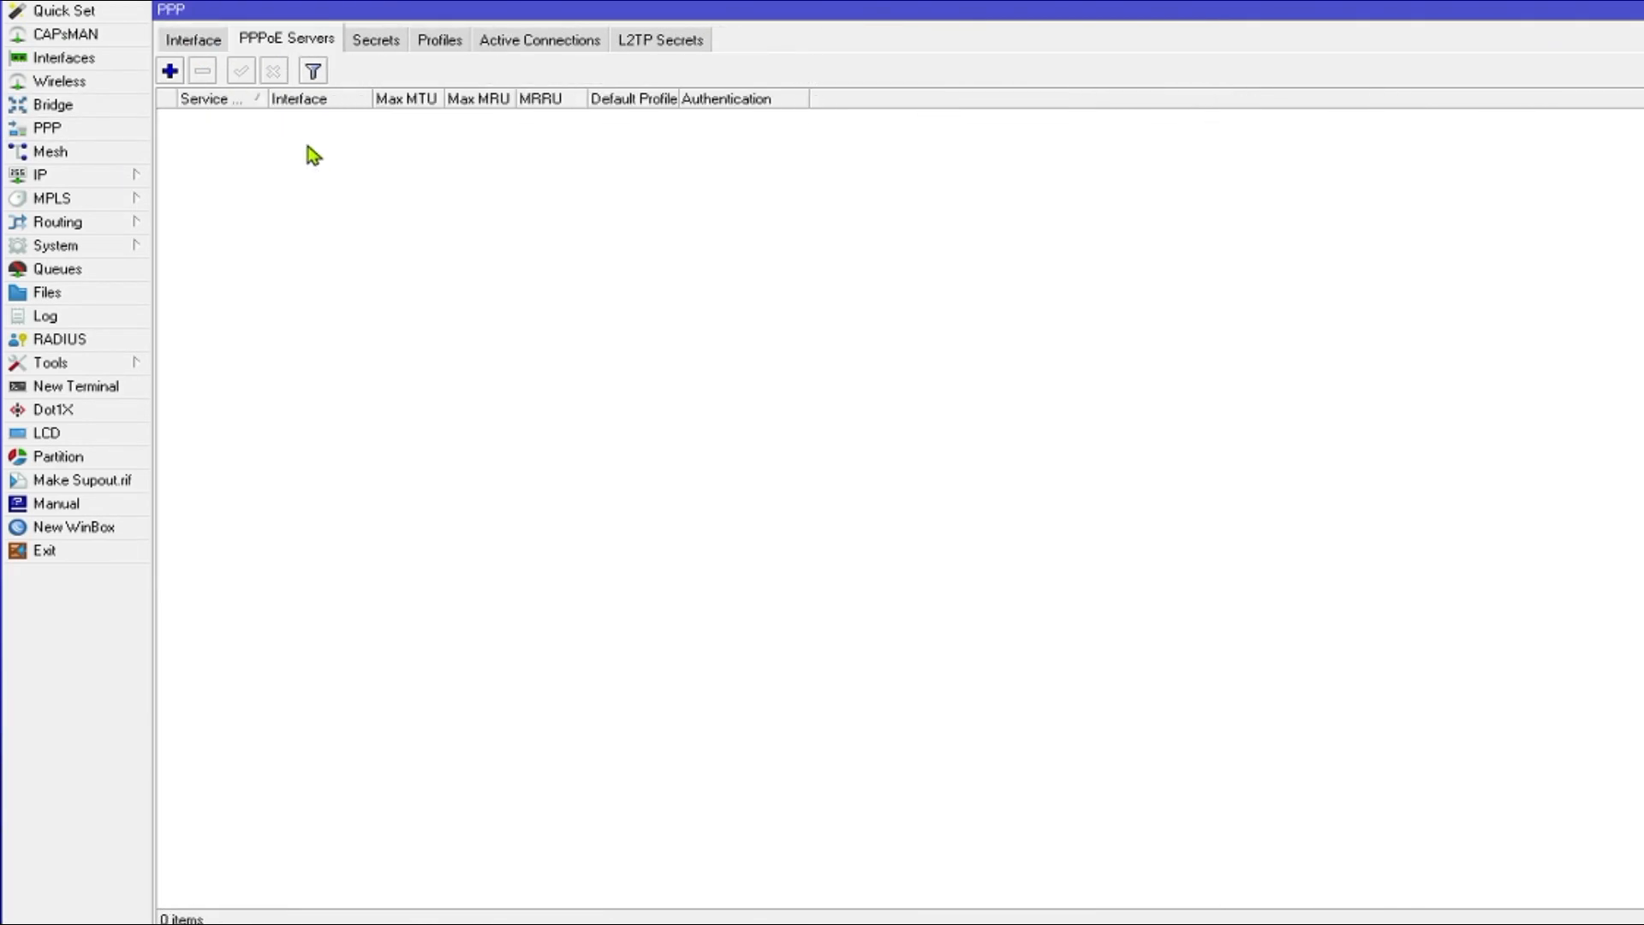
pyautogui.doubleClick(304, 137)
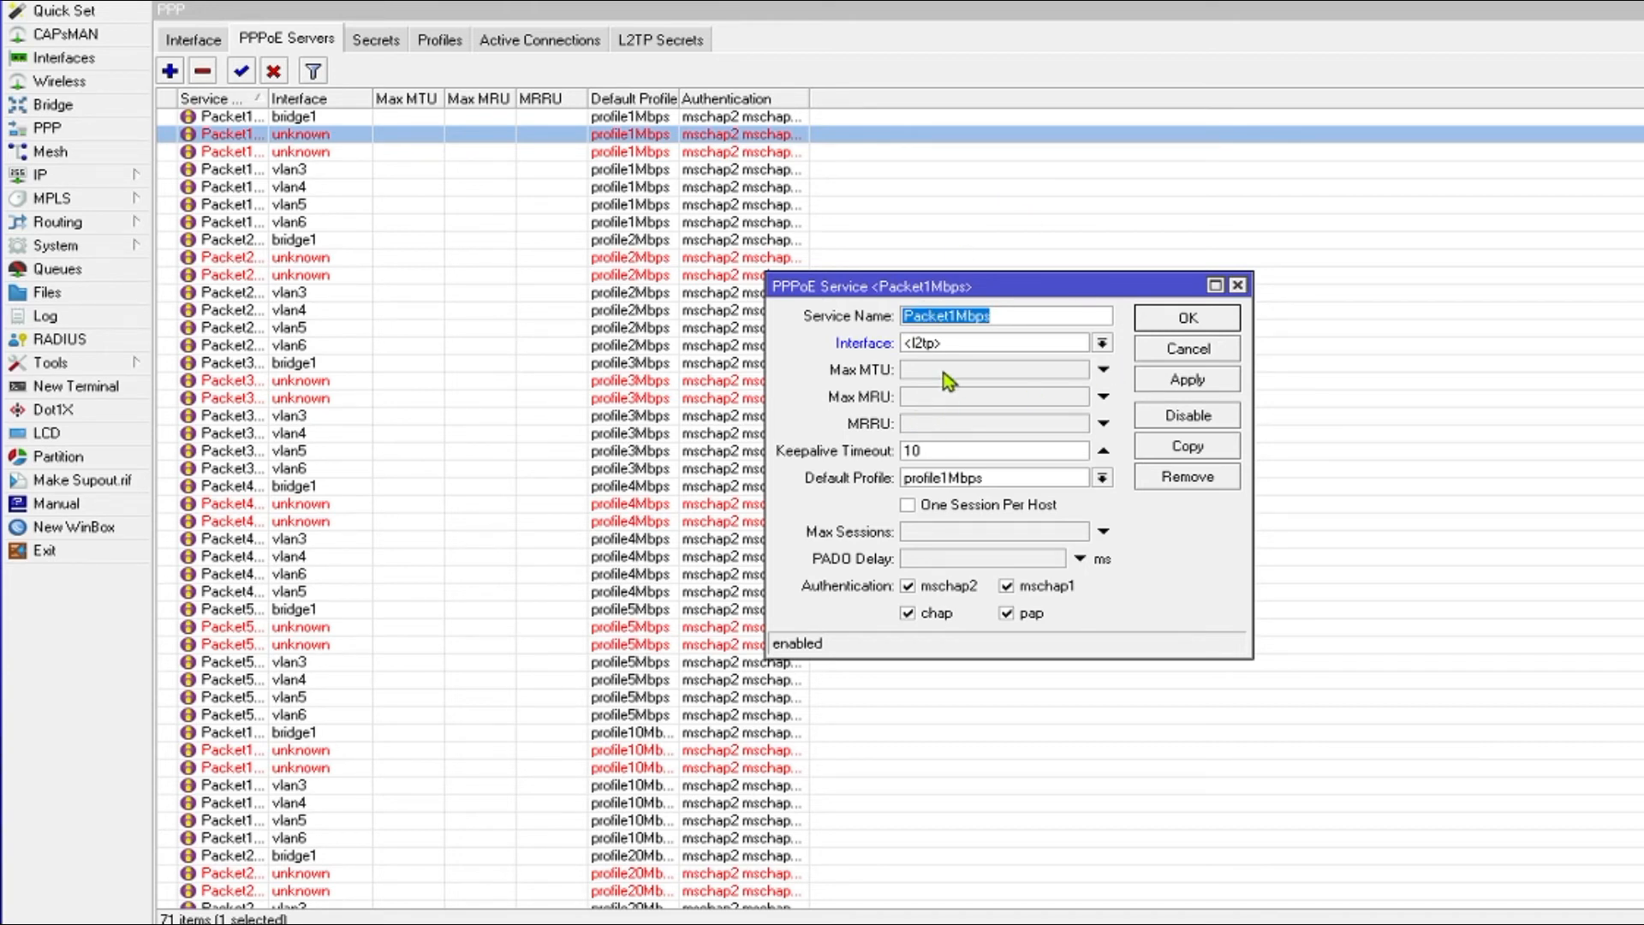
pyautogui.click(964, 343)
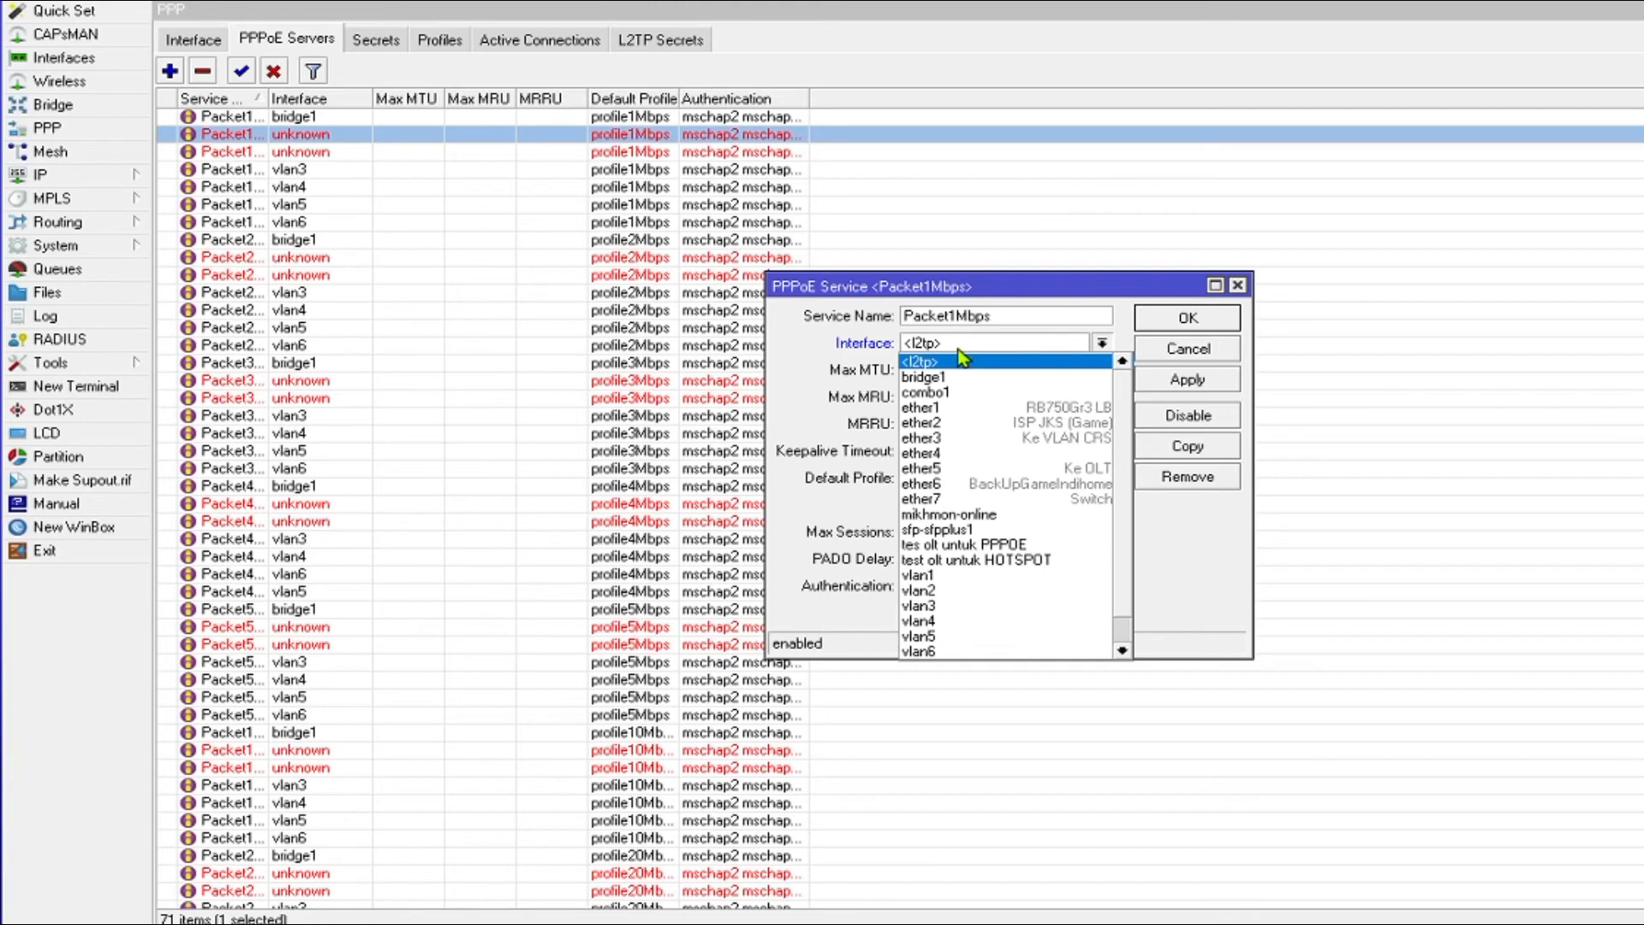
pyautogui.click(972, 574)
pyautogui.click(1175, 330)
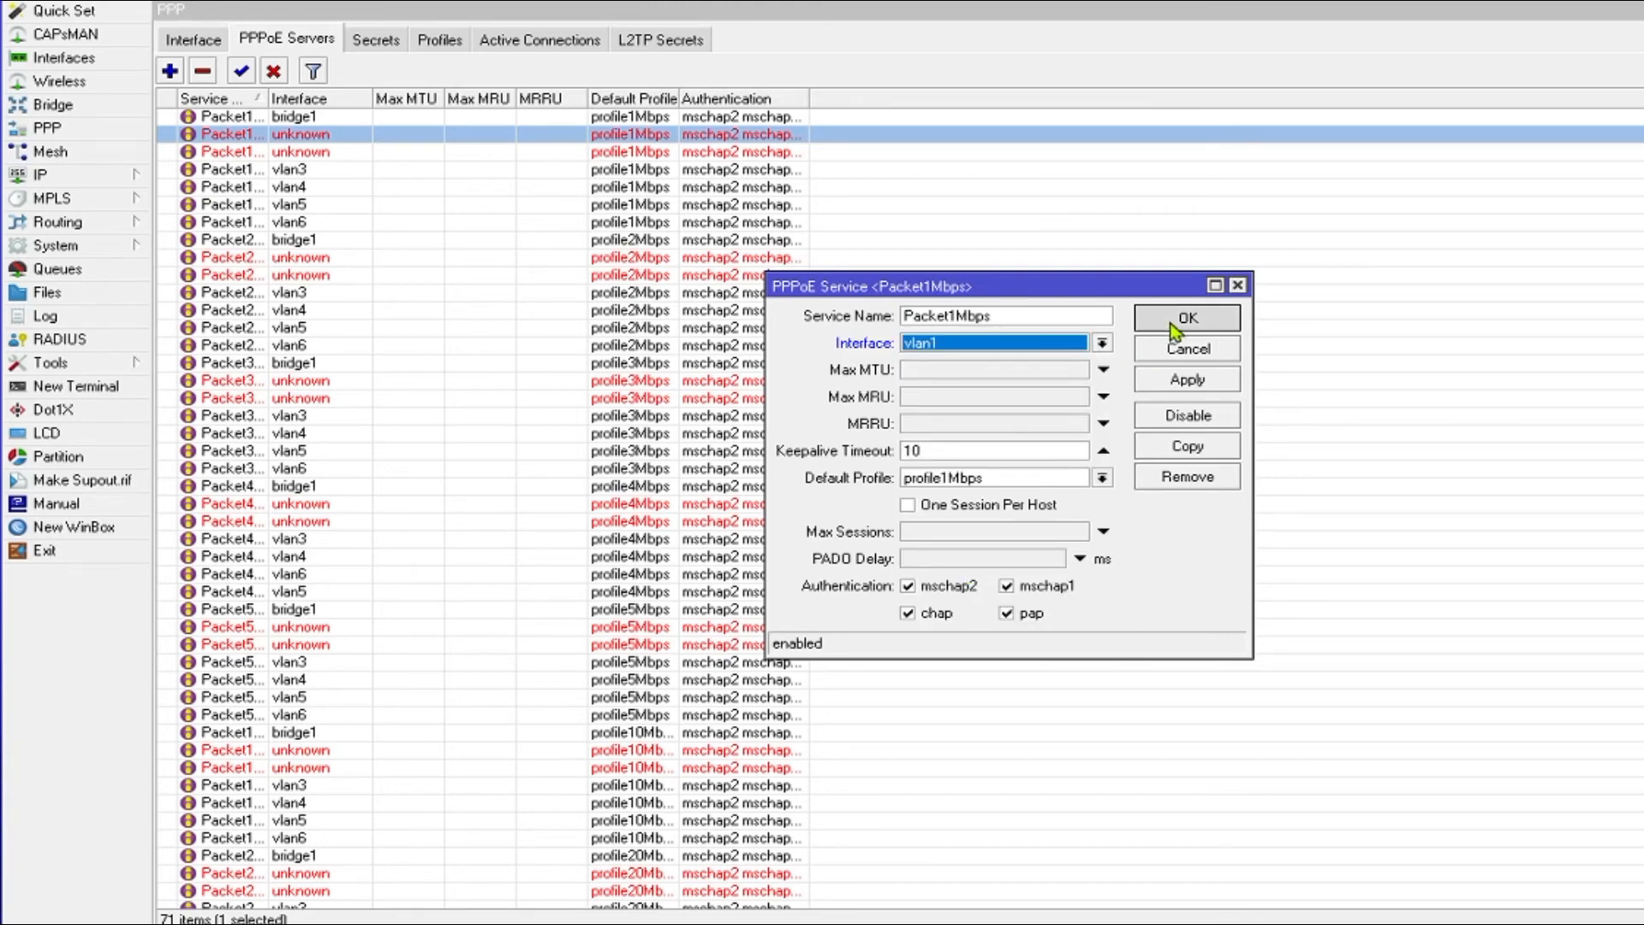
# - Assign the remaining Packet1Mbps PPPoE service with an unknown interface to vlan2
pyautogui.doubleClick(330, 151)
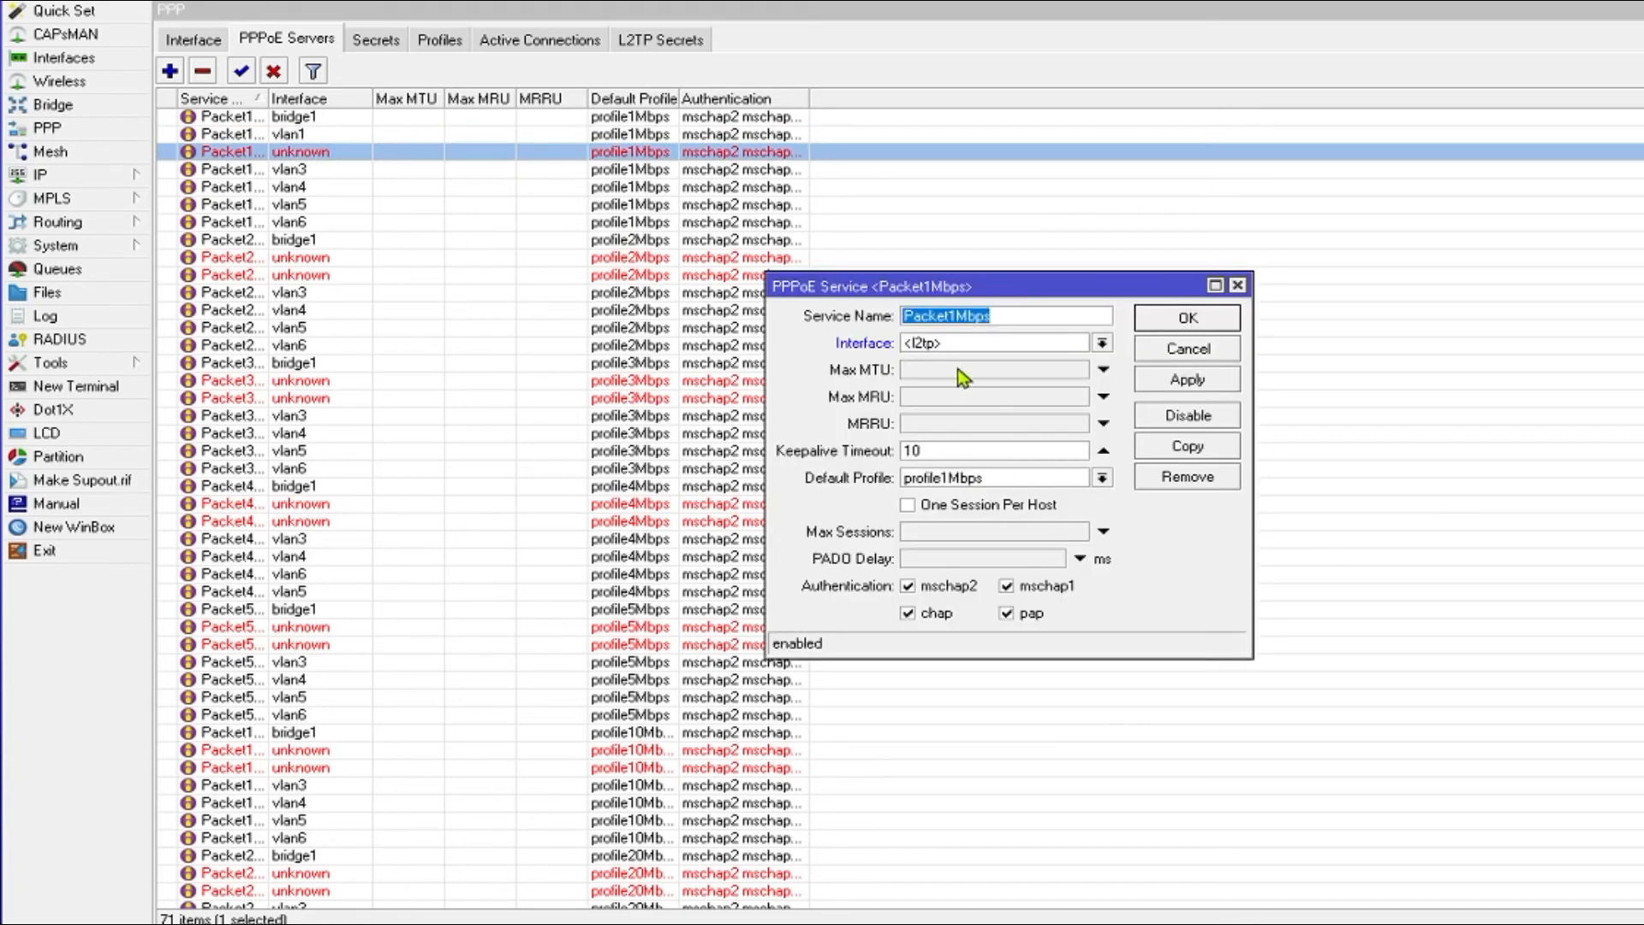
pyautogui.click(964, 343)
pyautogui.click(938, 574)
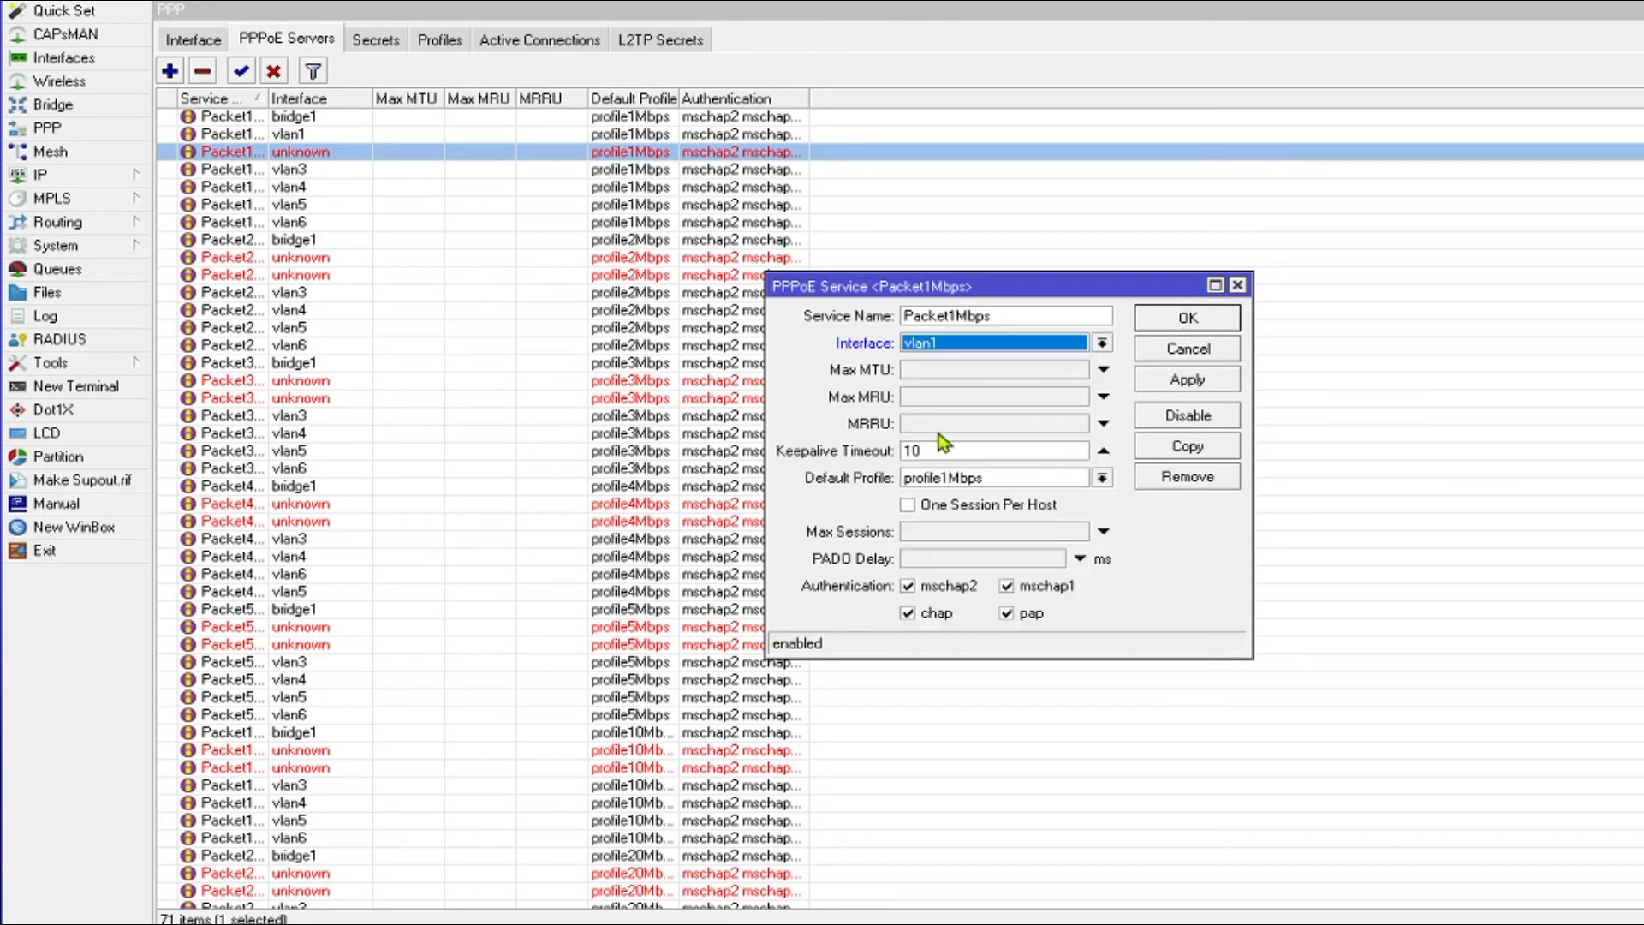
pyautogui.click(947, 346)
pyautogui.click(949, 595)
pyautogui.press('Return')
# - Assign the two Packet2Mbps PPPoE services with unknown interfaces to vlan1 and vlan2 respectively
pyautogui.doubleClick(336, 258)
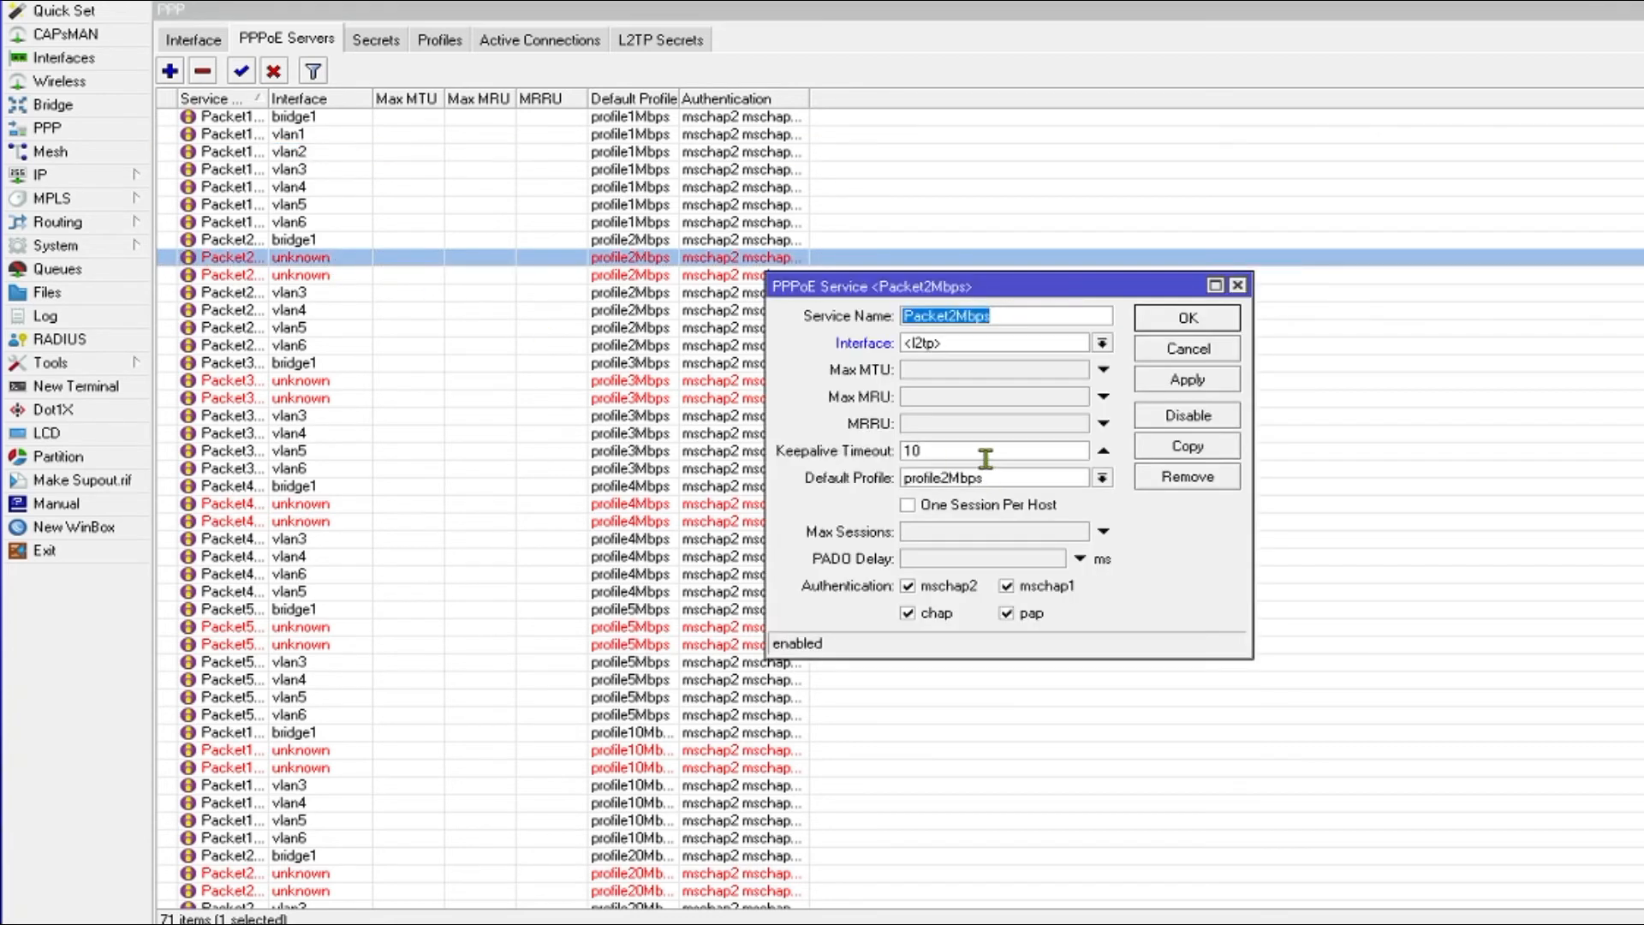
pyautogui.click(960, 346)
pyautogui.click(942, 573)
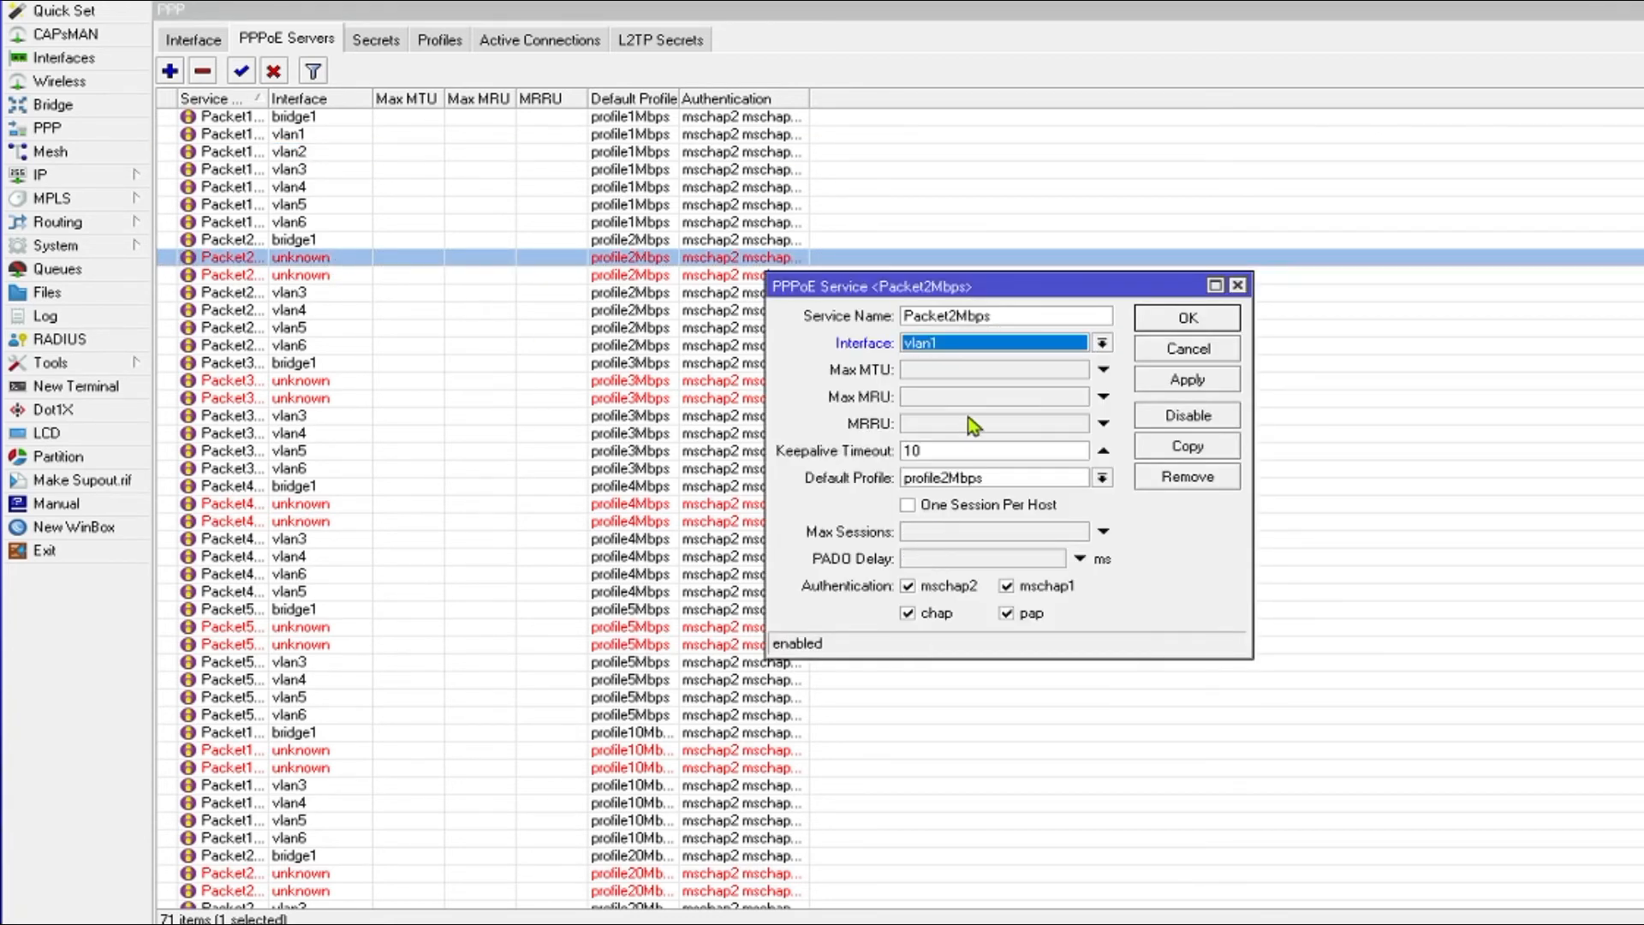
pyautogui.click(1188, 318)
pyautogui.doubleClick(332, 276)
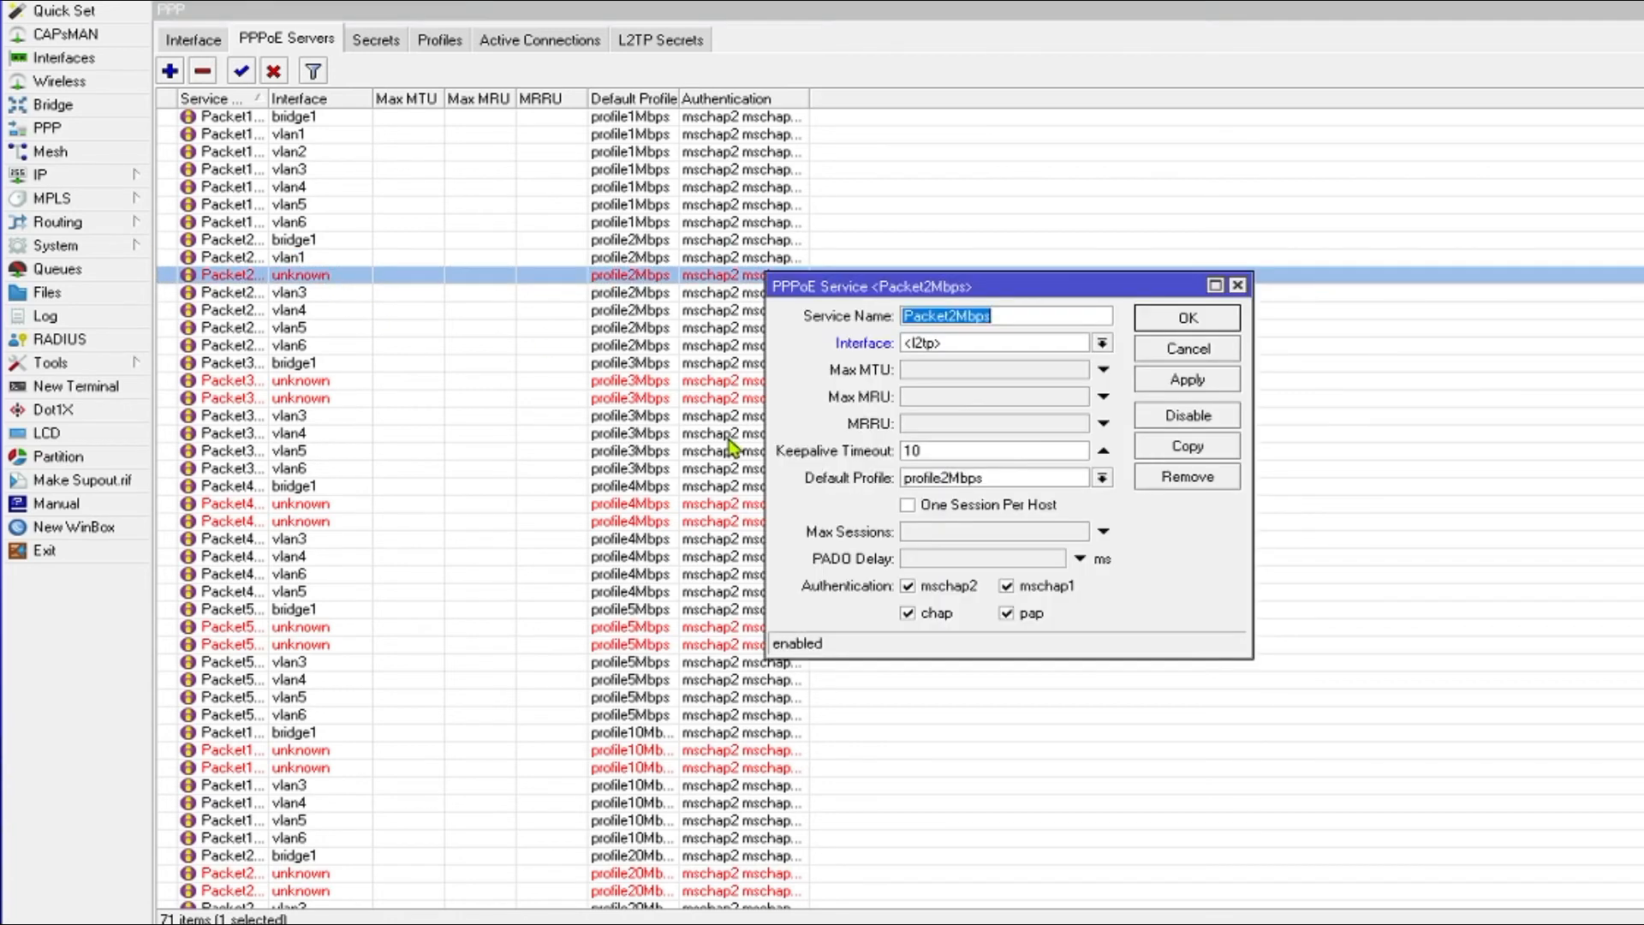
pyautogui.click(959, 344)
pyautogui.click(947, 588)
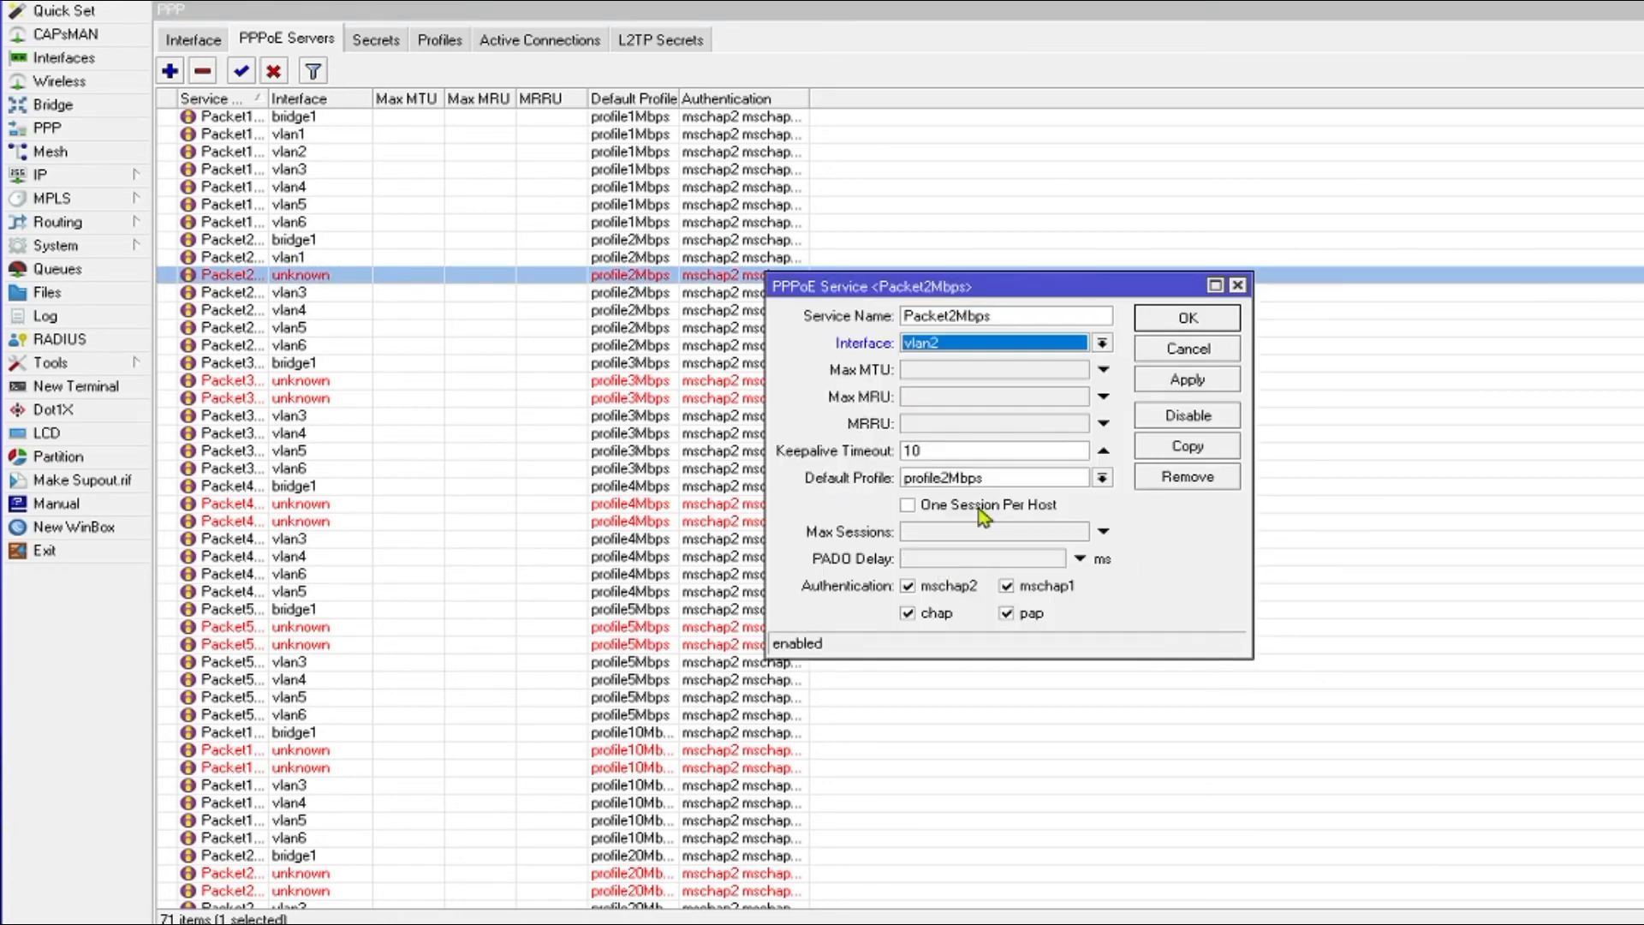
pyautogui.click(1186, 318)
# - Assign the two Packet3Mbps PPPoE services with unknown interfaces to vlan1 and vlan2 respectively
pyautogui.doubleClick(304, 380)
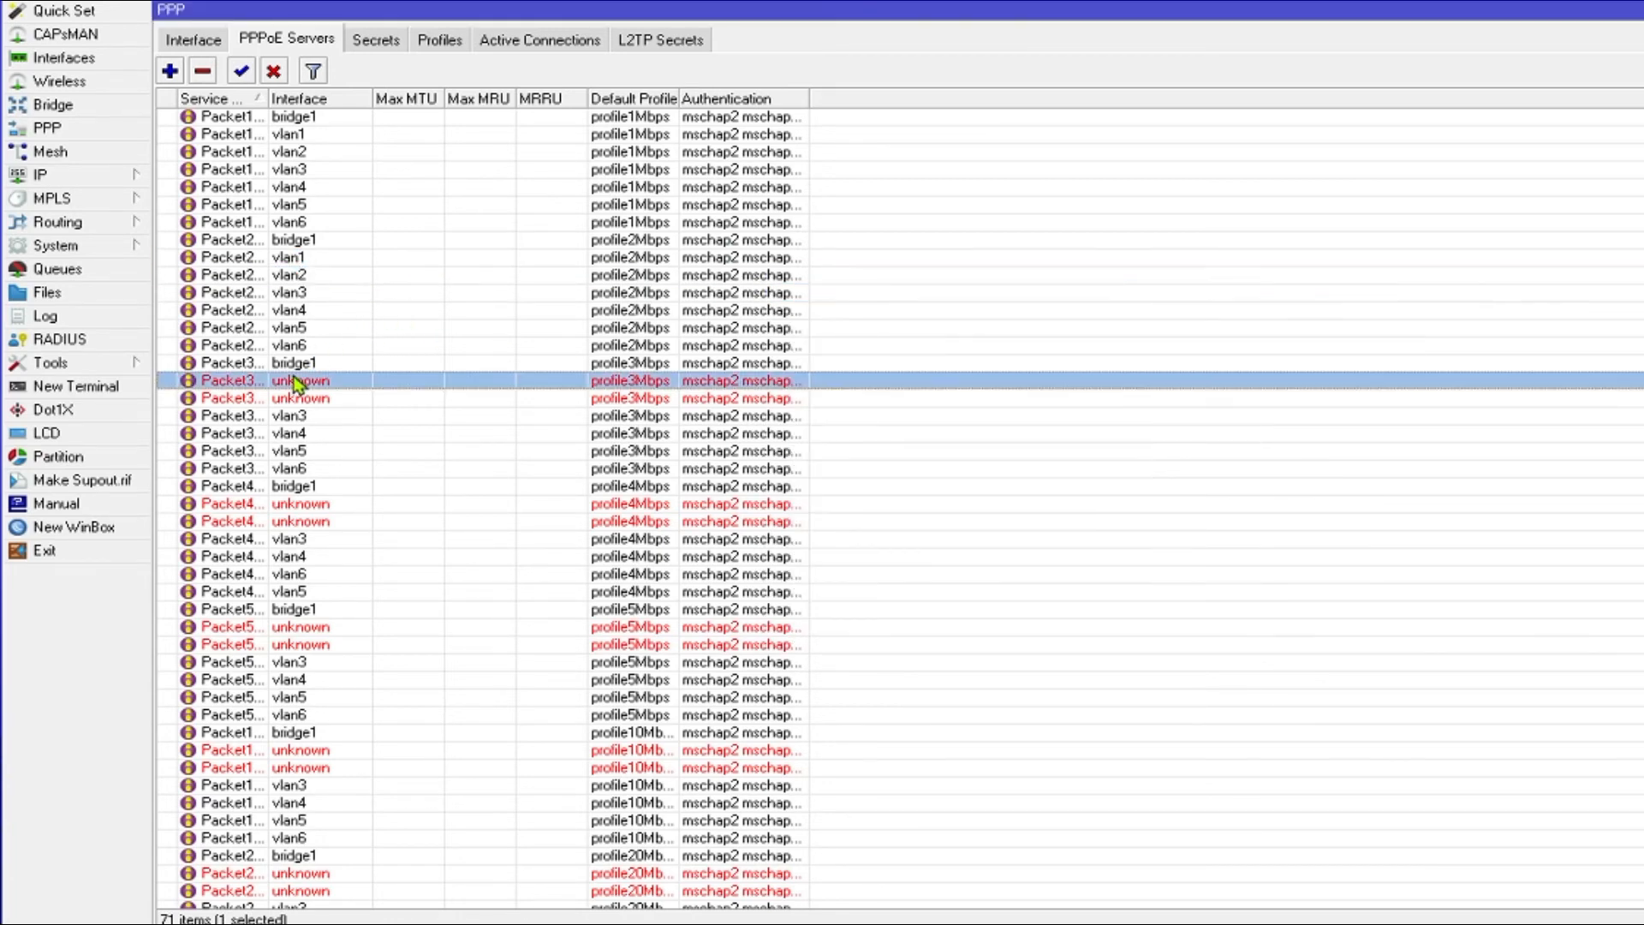
pyautogui.click(950, 346)
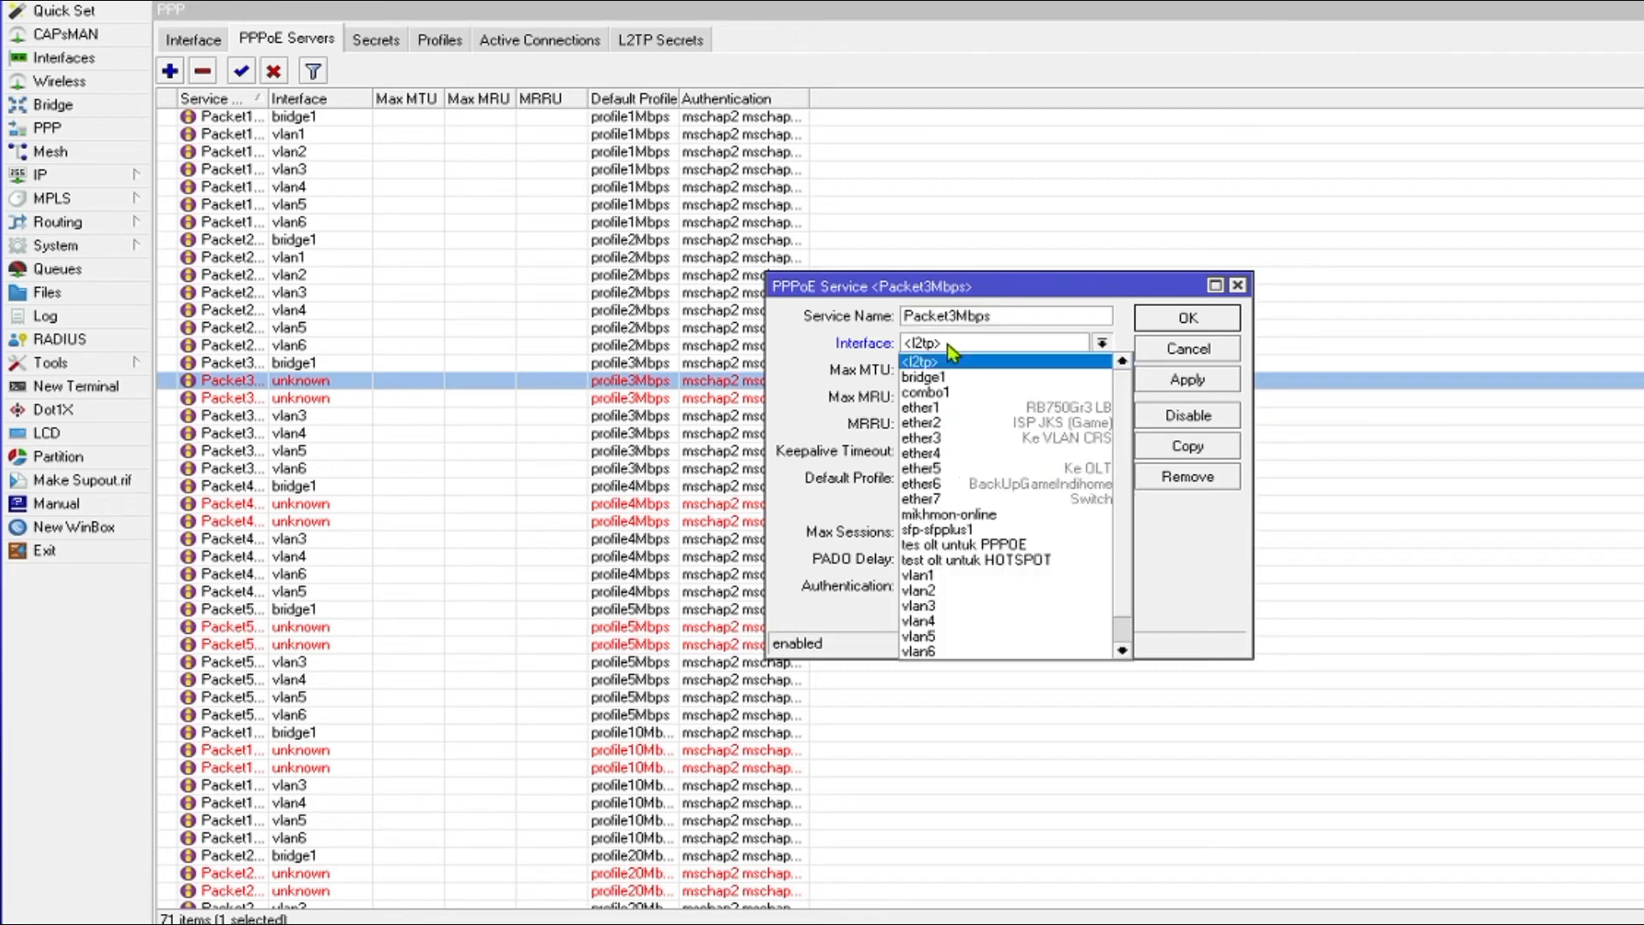
pyautogui.click(942, 569)
pyautogui.press('Return')
pyautogui.doubleClick(377, 399)
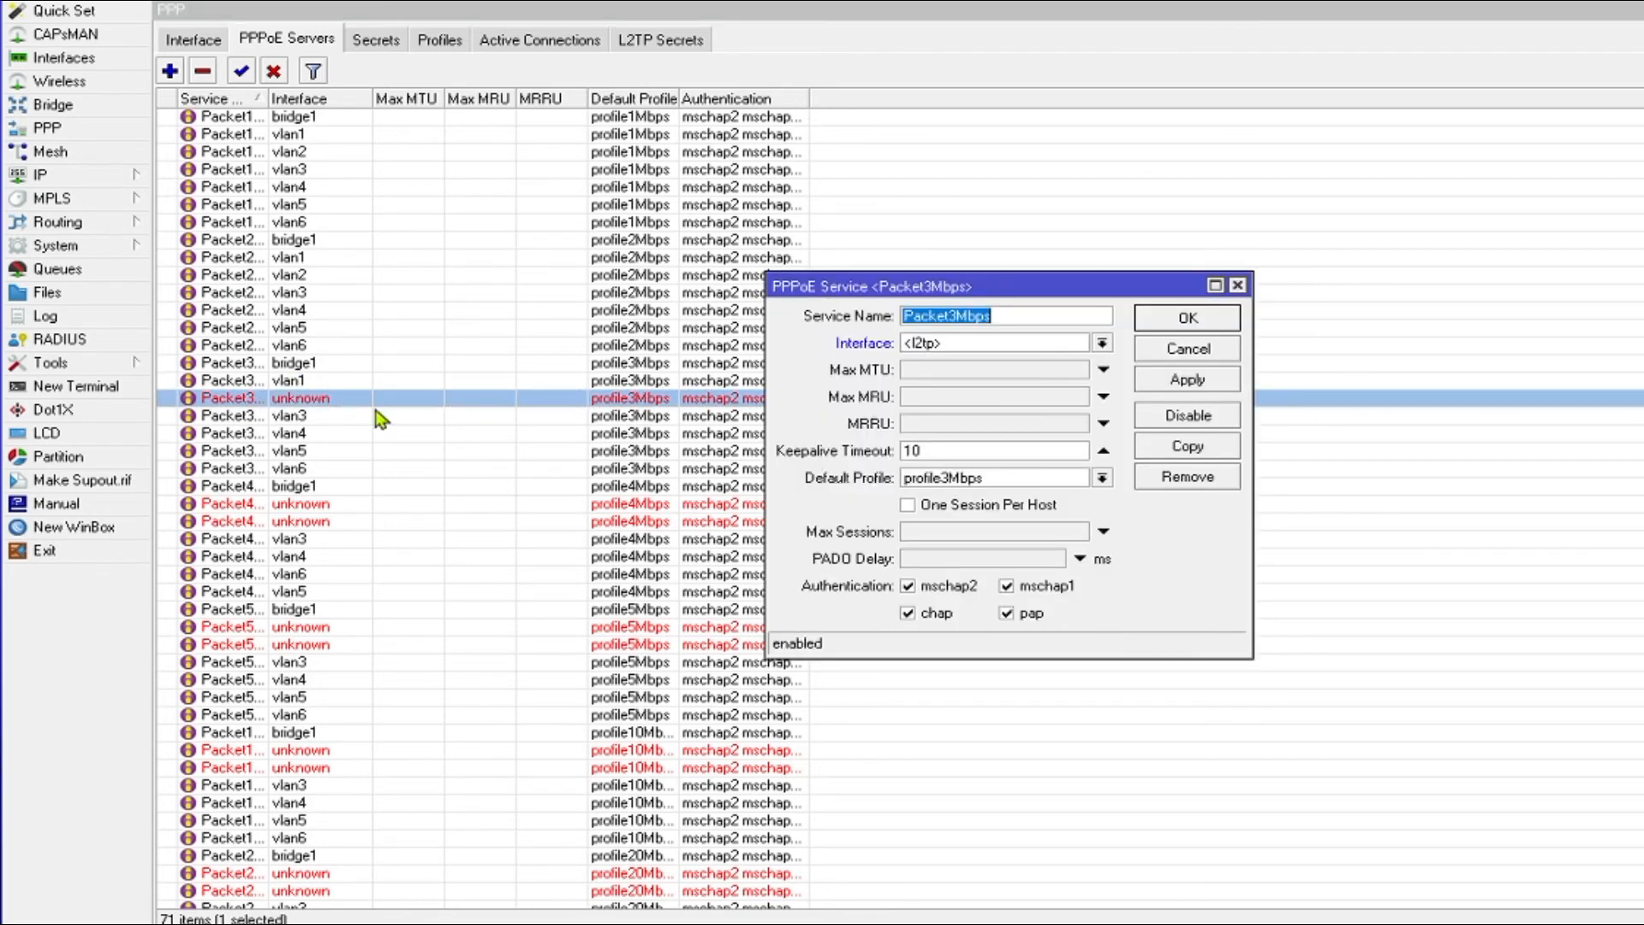
pyautogui.click(950, 343)
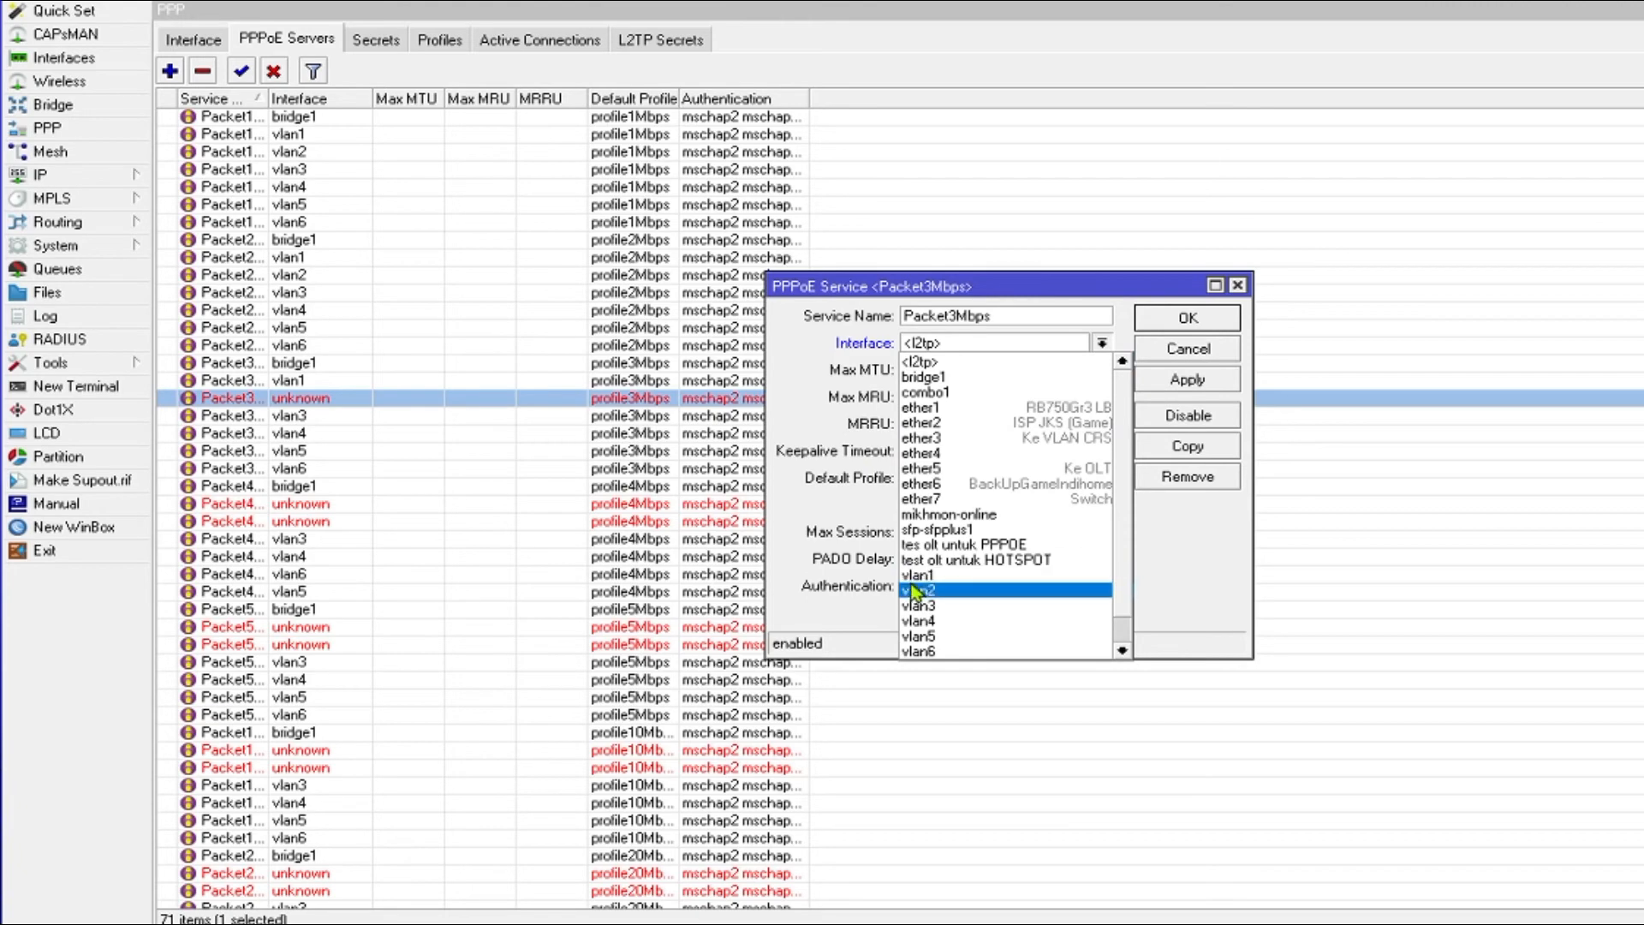
pyautogui.click(942, 588)
pyautogui.click(1186, 318)
# - Assign the two Packet4Mbps PPPoE services with unknown interfaces to vlan1 and vlan2 respectively
pyautogui.doubleClick(352, 506)
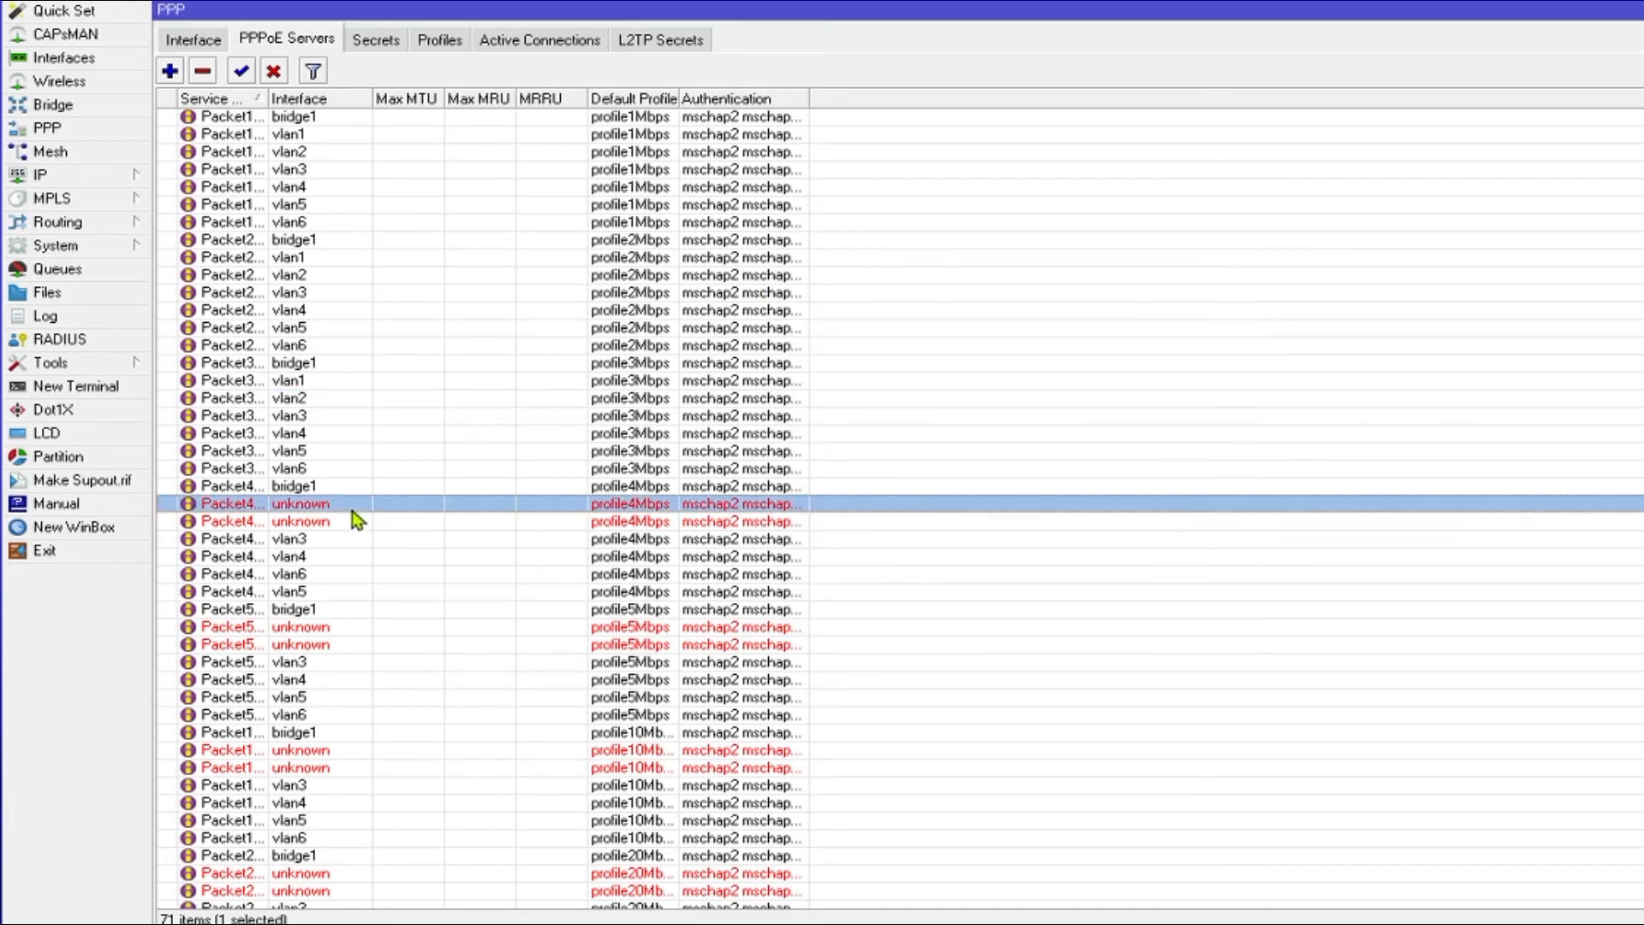
pyautogui.click(976, 345)
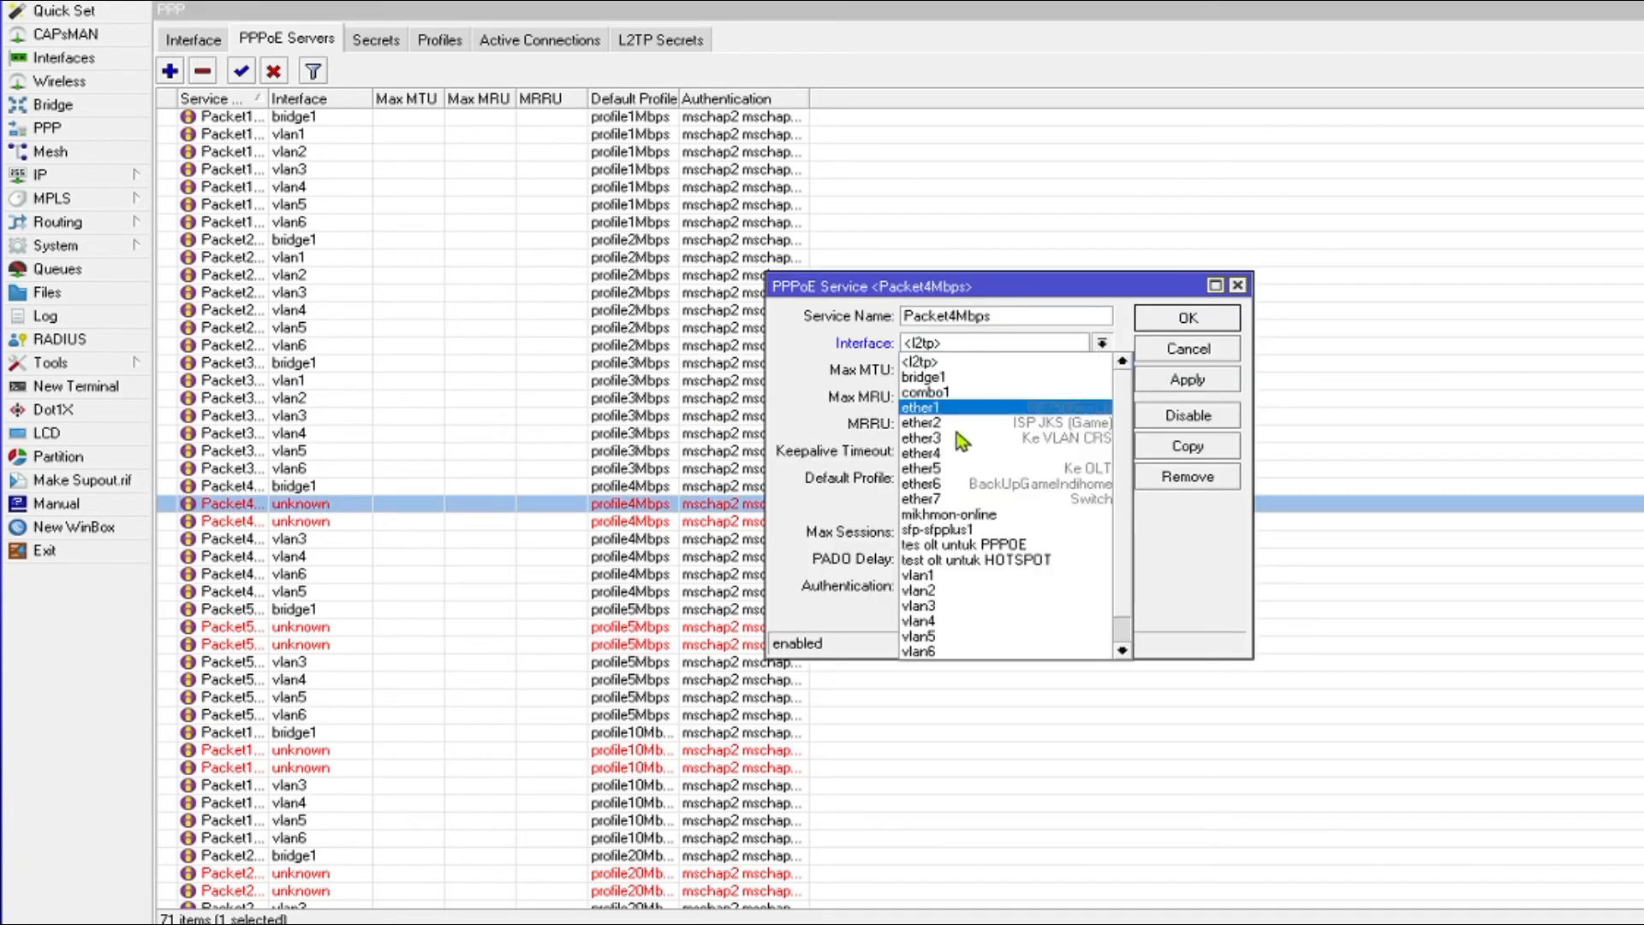
pyautogui.click(942, 572)
pyautogui.click(1187, 318)
pyautogui.doubleClick(268, 521)
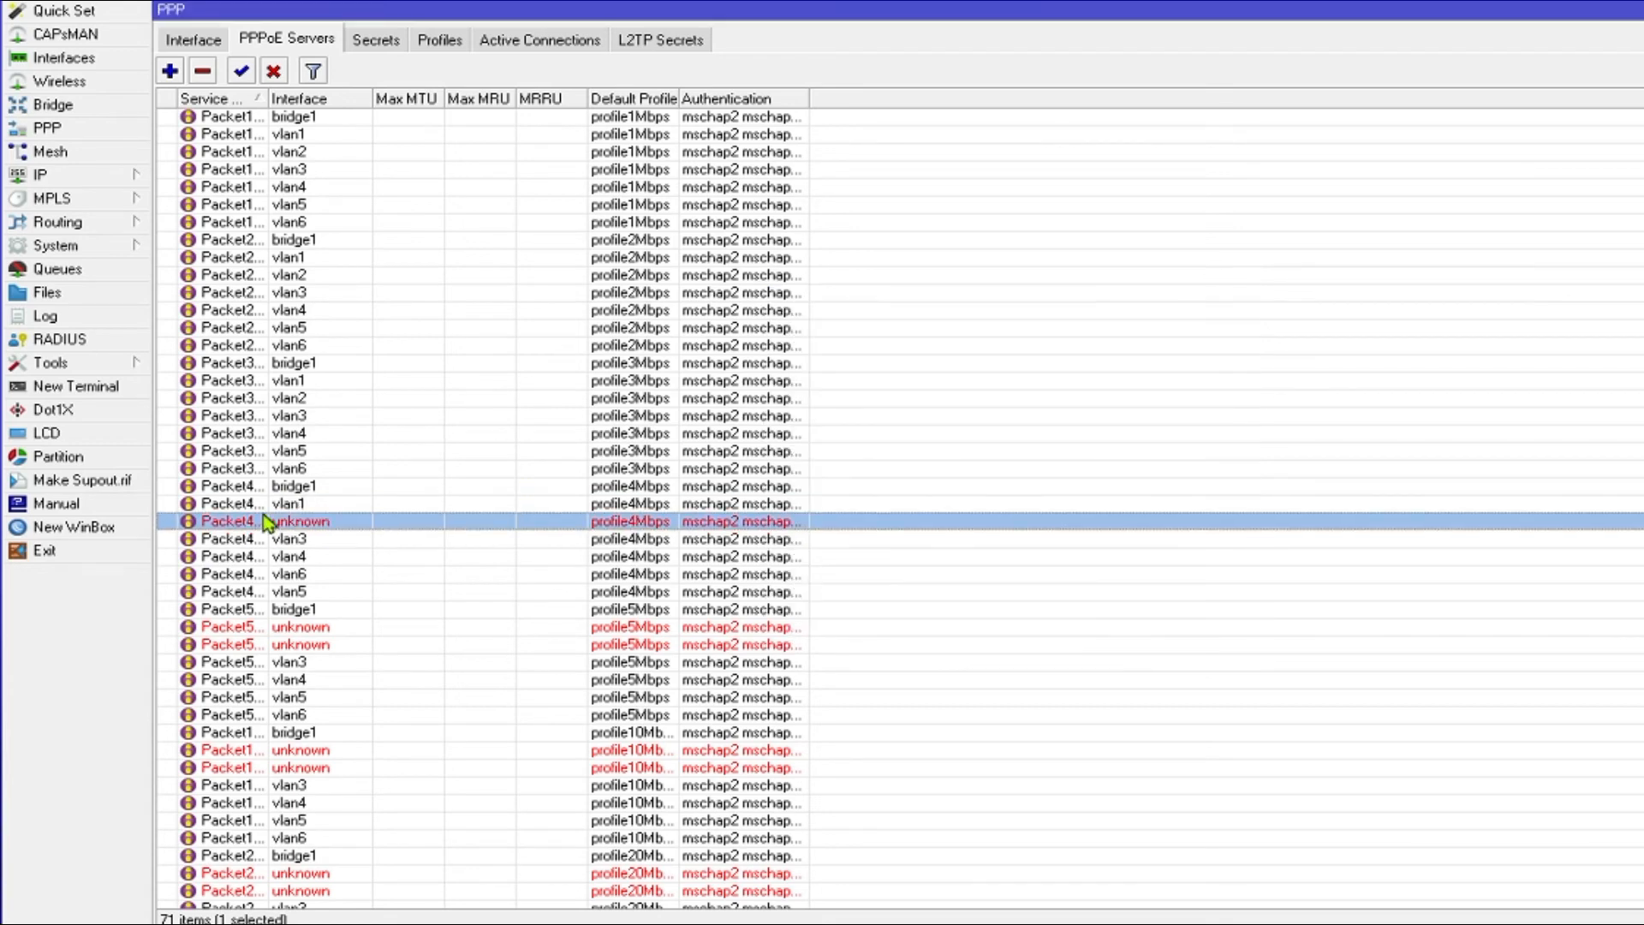
pyautogui.click(953, 351)
pyautogui.click(942, 591)
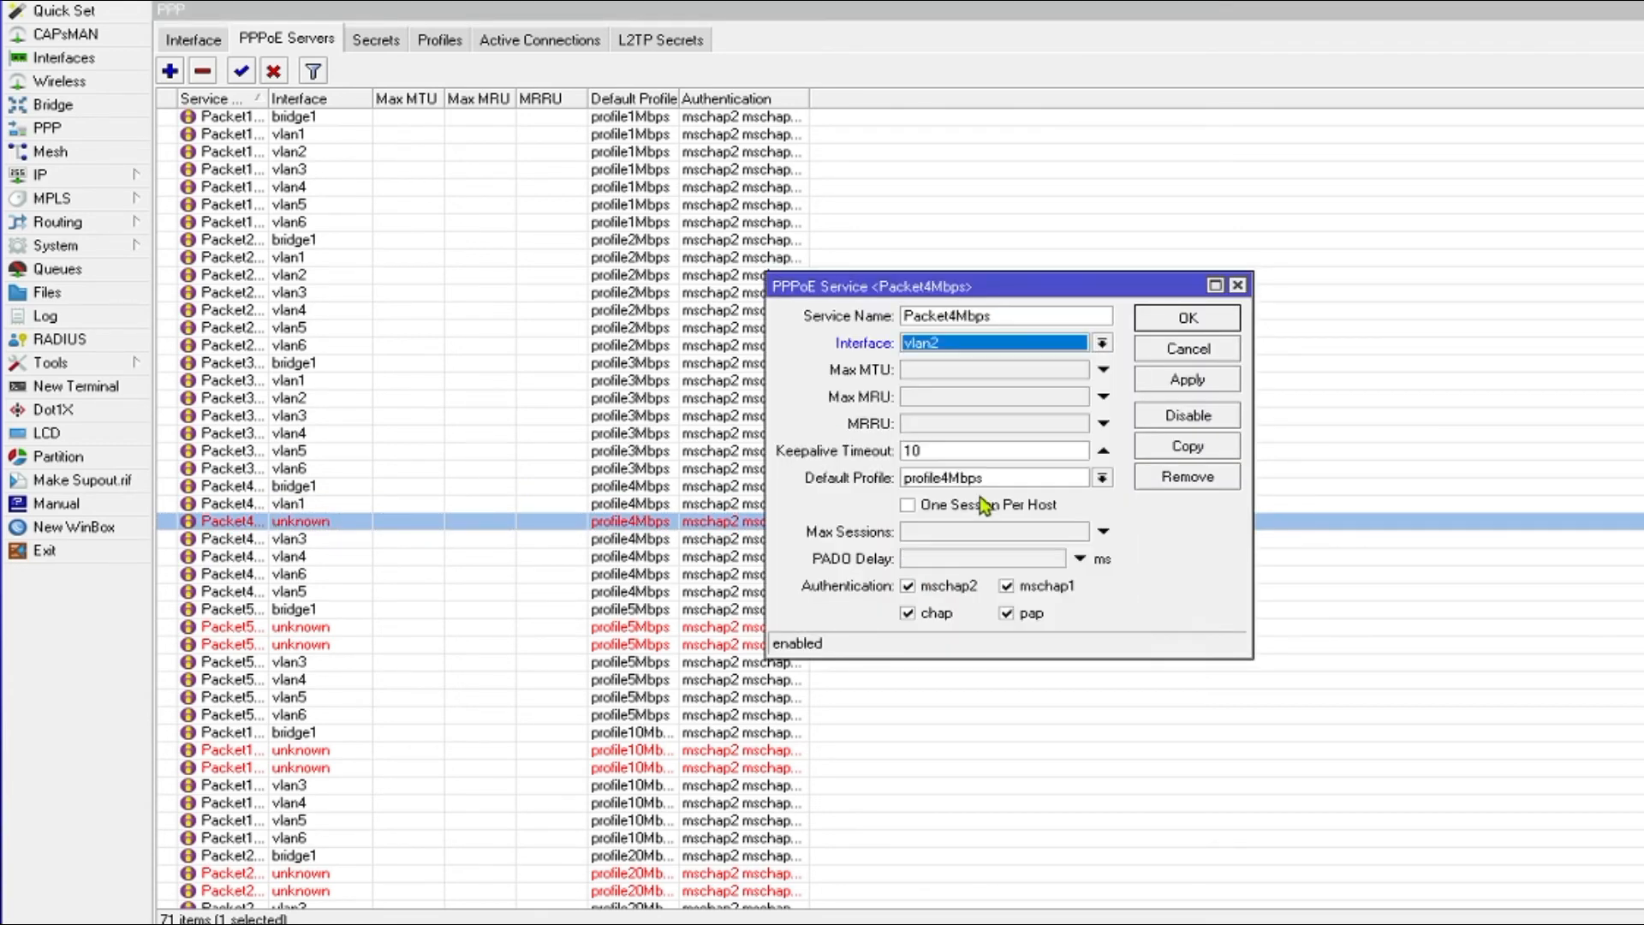
pyautogui.click(1182, 321)
# - Assign the two Packet5Mbps PPPoE services with unknown interfaces to vlan1 and vlan2 respectively
pyautogui.doubleClick(268, 627)
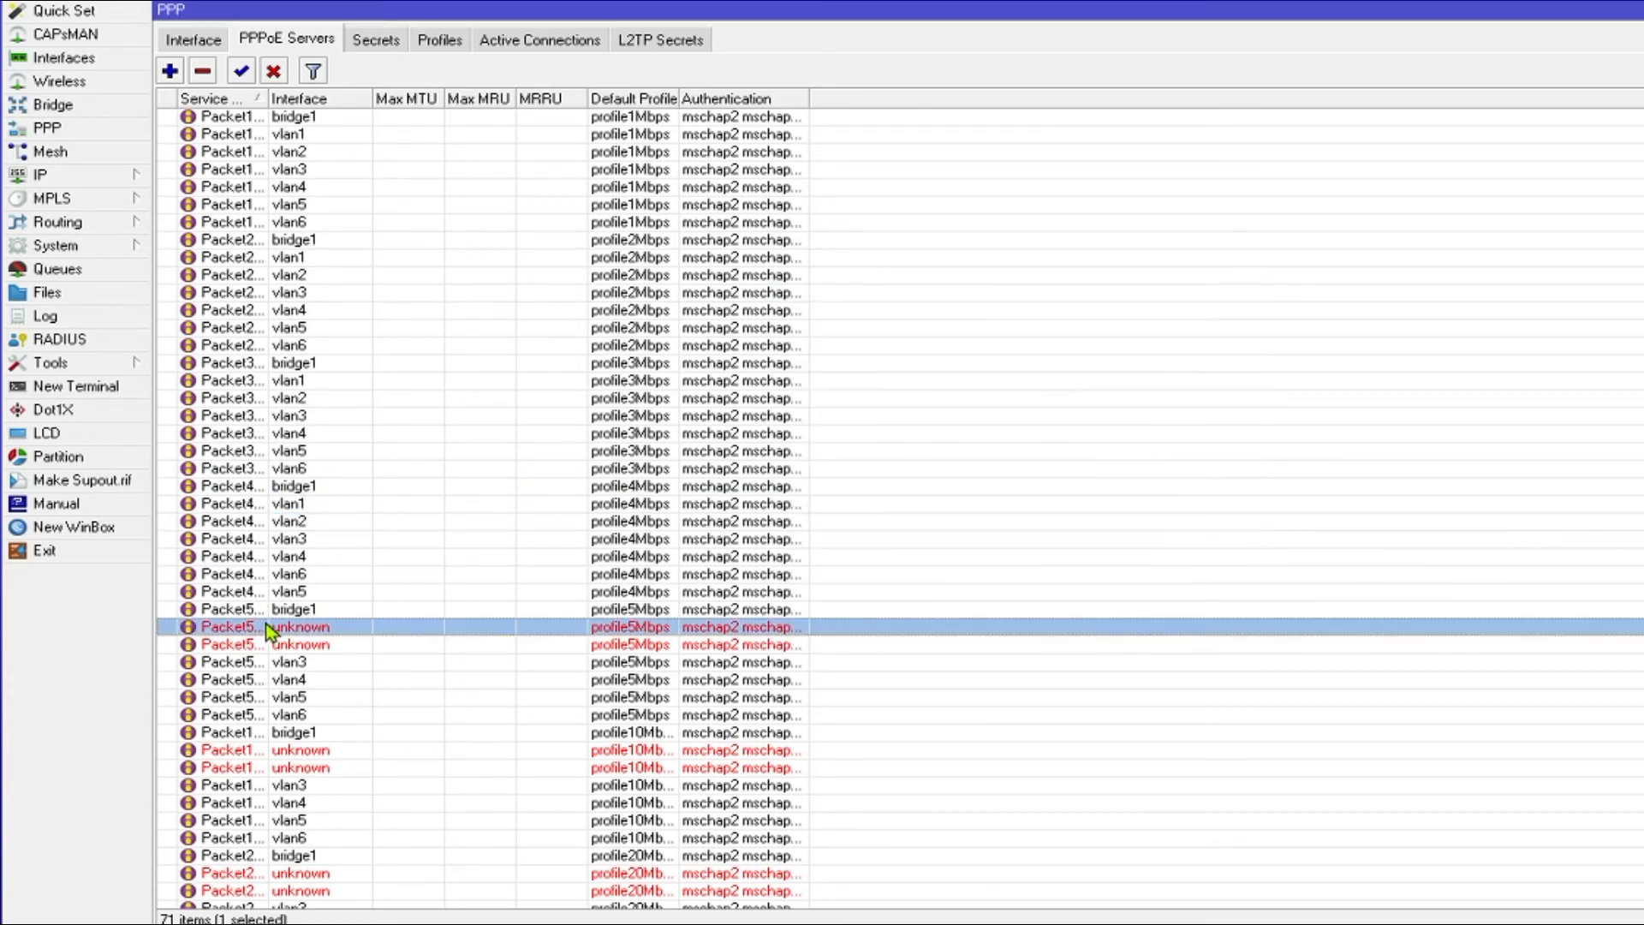
pyautogui.click(946, 343)
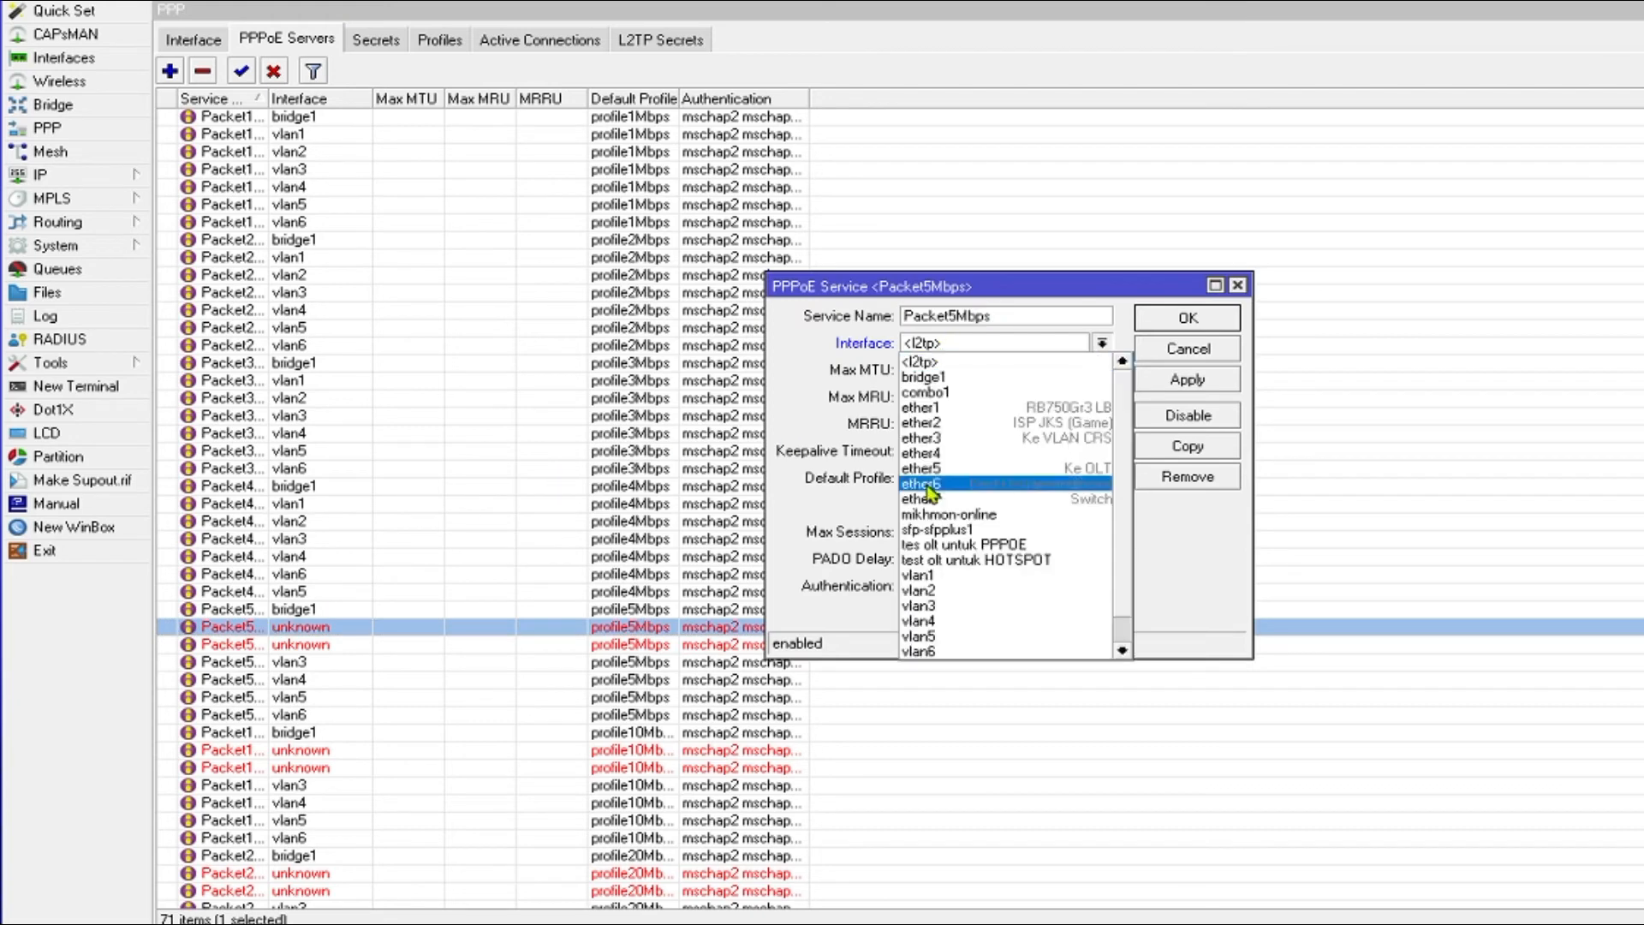
pyautogui.click(933, 581)
pyautogui.click(1199, 319)
pyautogui.doubleClick(268, 644)
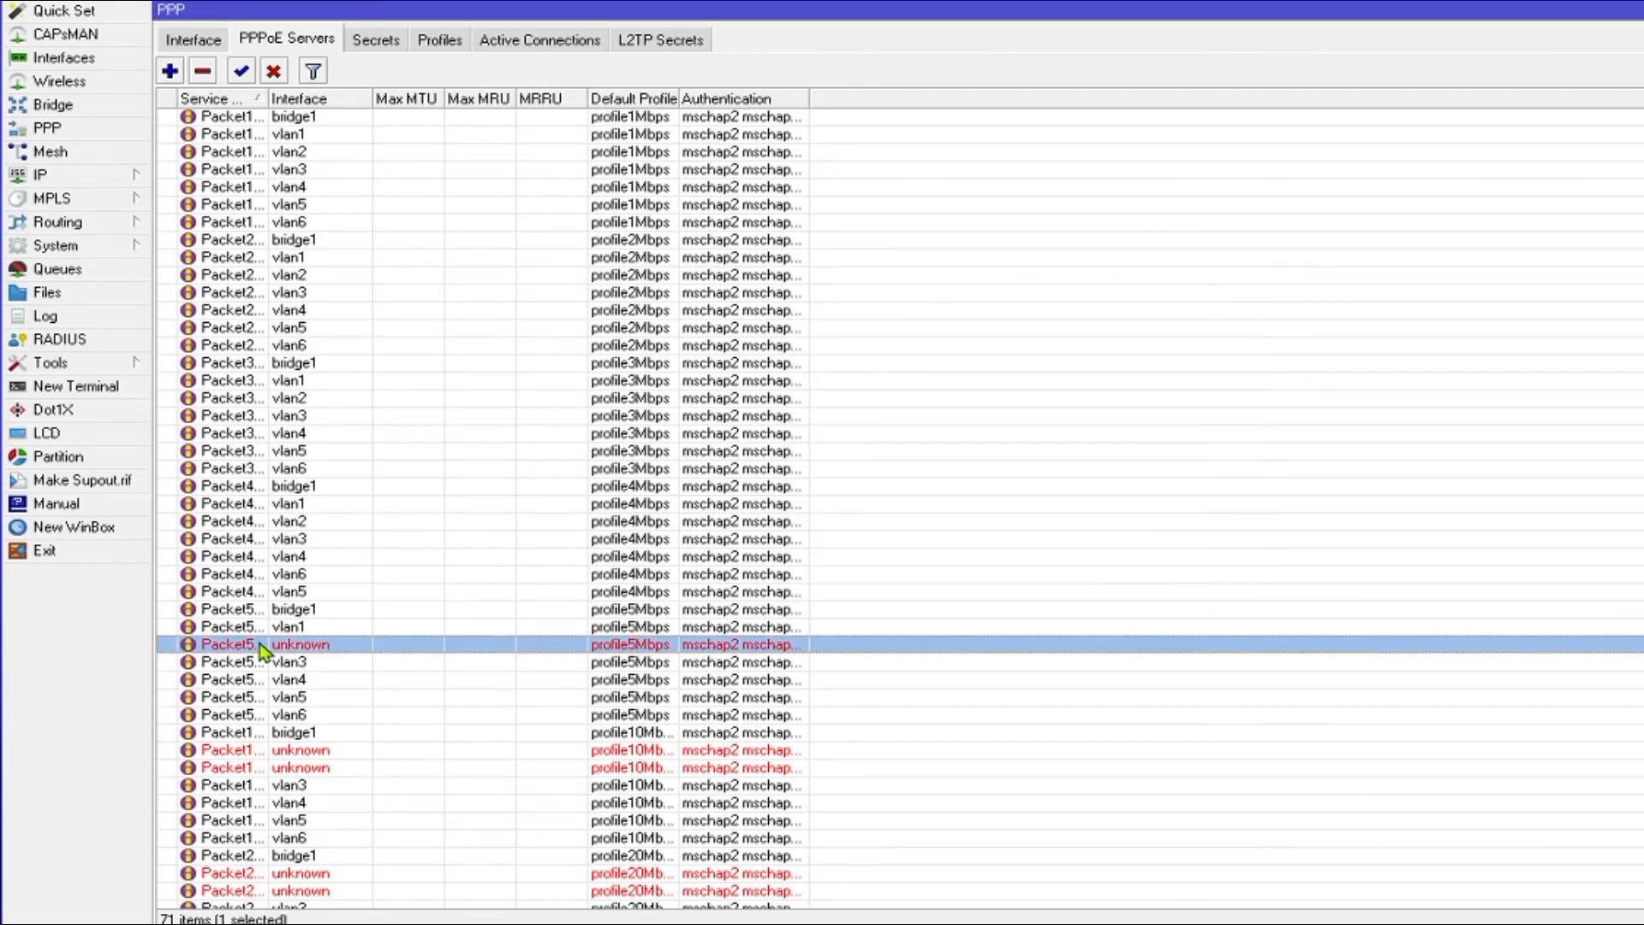
pyautogui.click(968, 344)
pyautogui.click(933, 590)
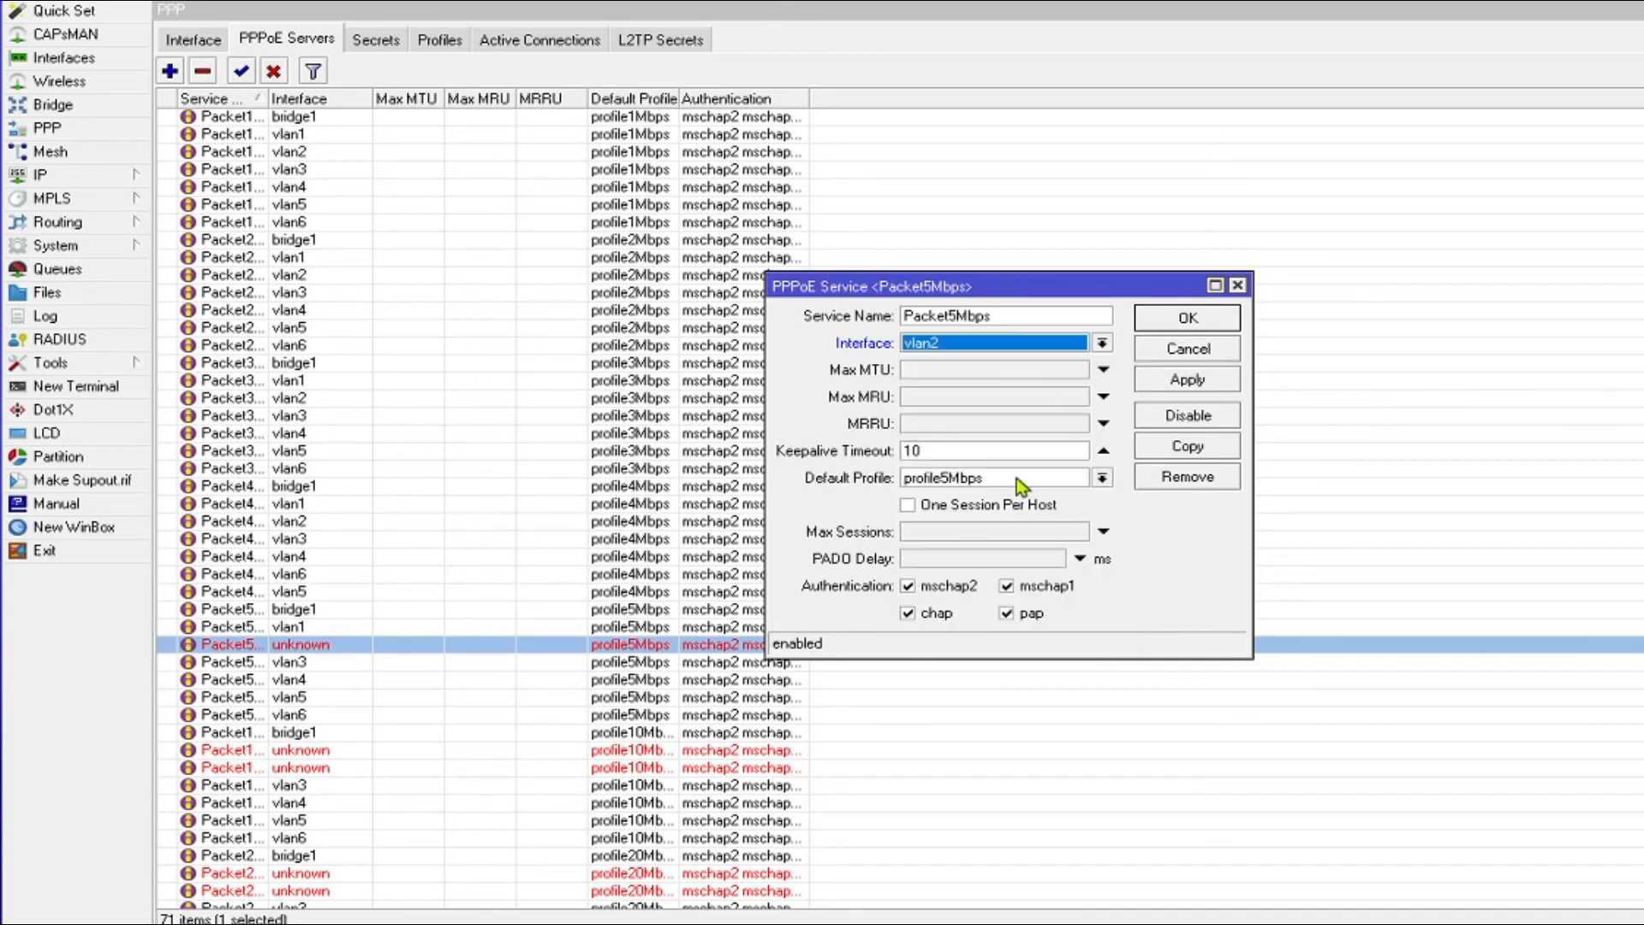
pyautogui.click(1164, 326)
# - Assign the two Packet10Mbps PPPoE services with unknown interfaces to vlan1 and vlan2 respectively
pyautogui.doubleClick(326, 750)
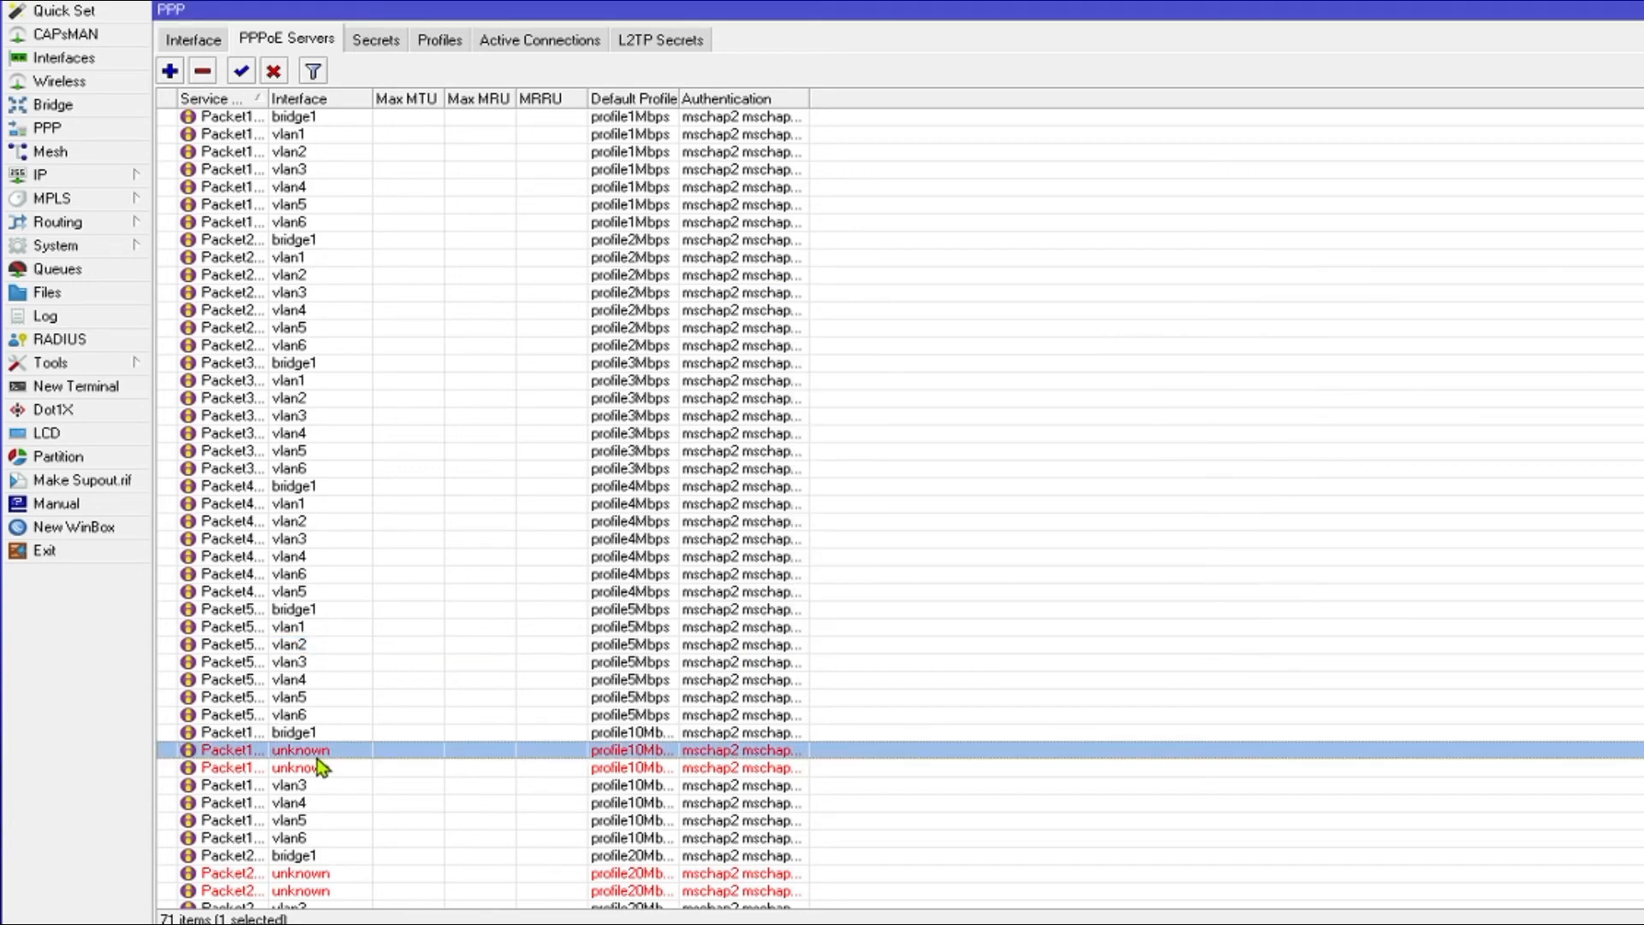
pyautogui.click(976, 344)
pyautogui.click(937, 583)
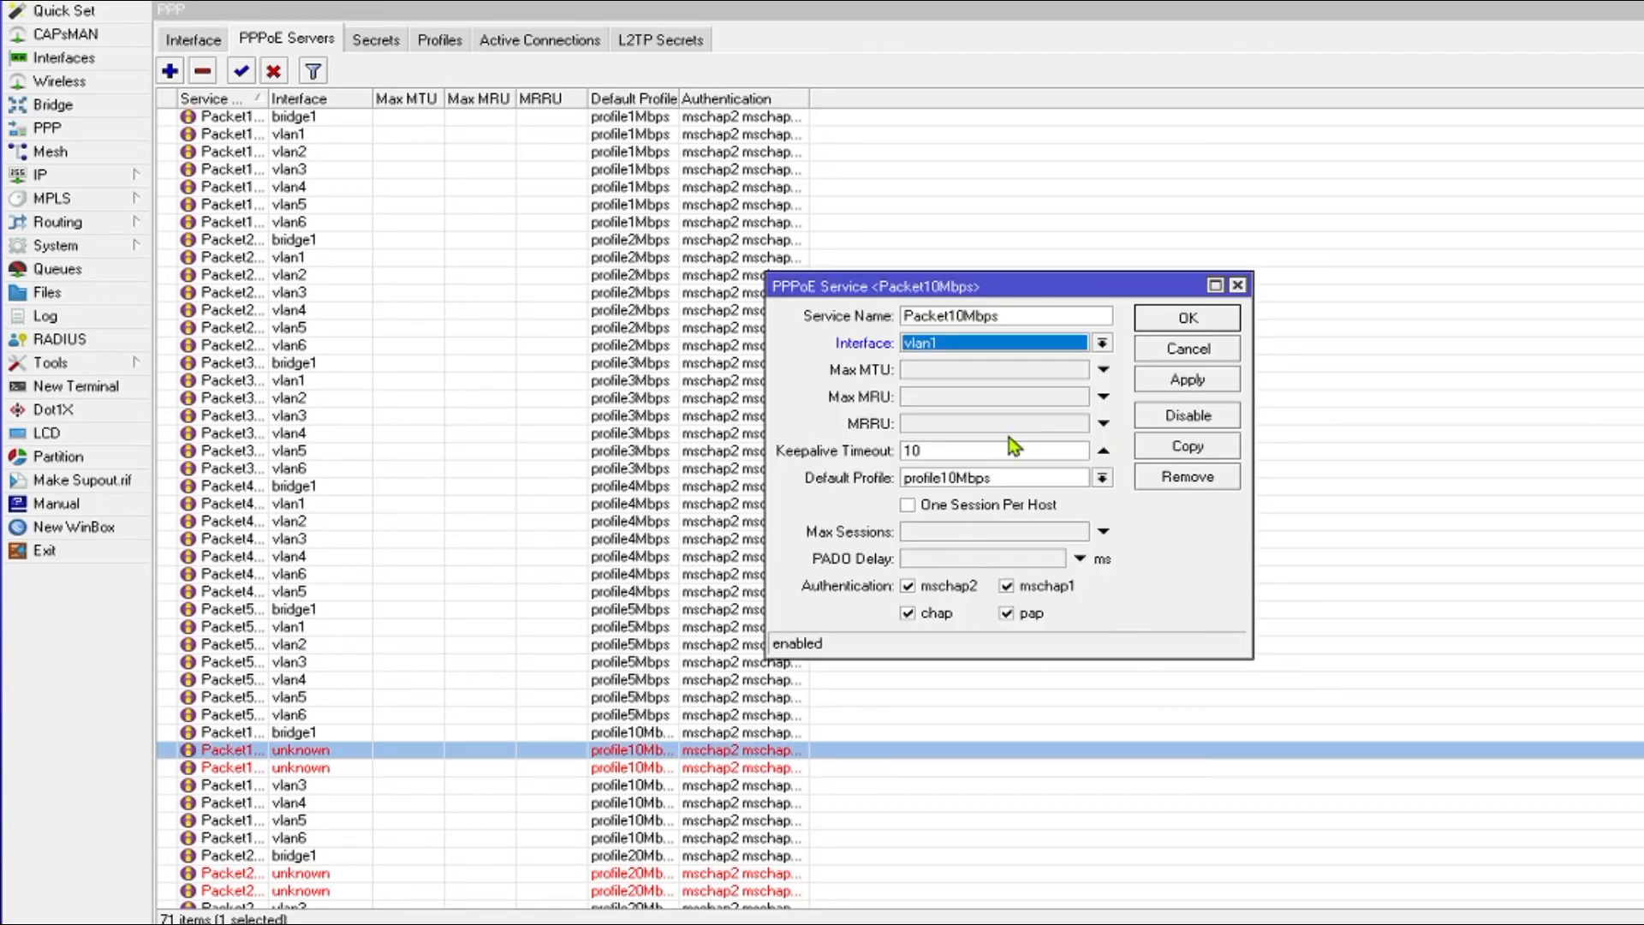
pyautogui.click(1163, 324)
pyautogui.doubleClick(318, 770)
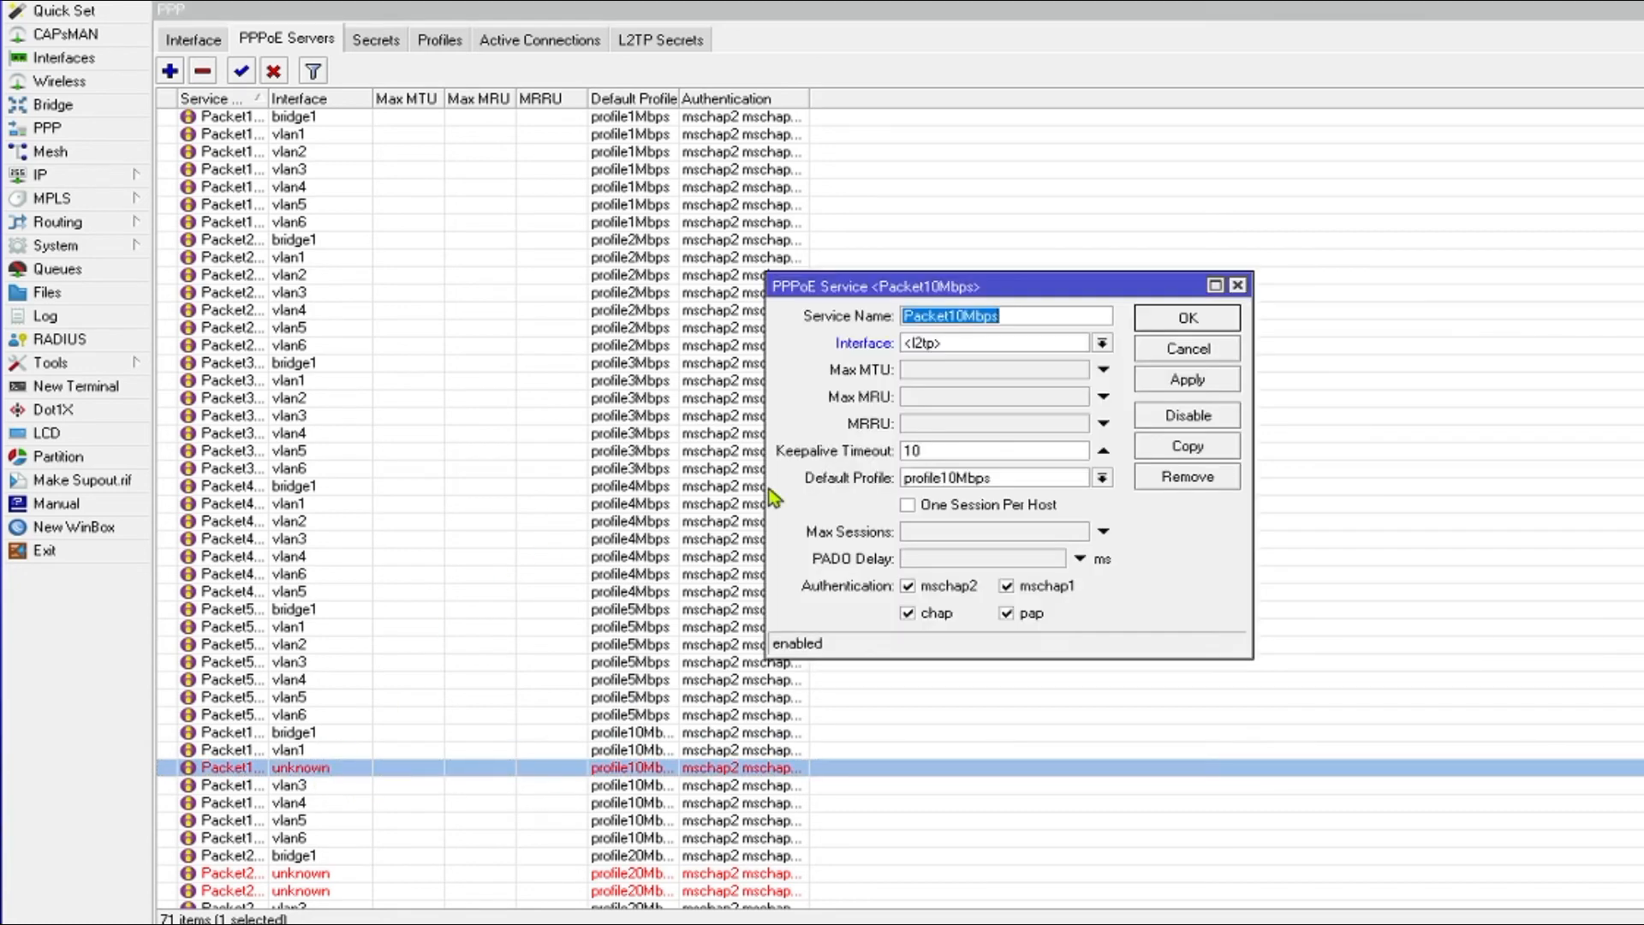
pyautogui.click(967, 347)
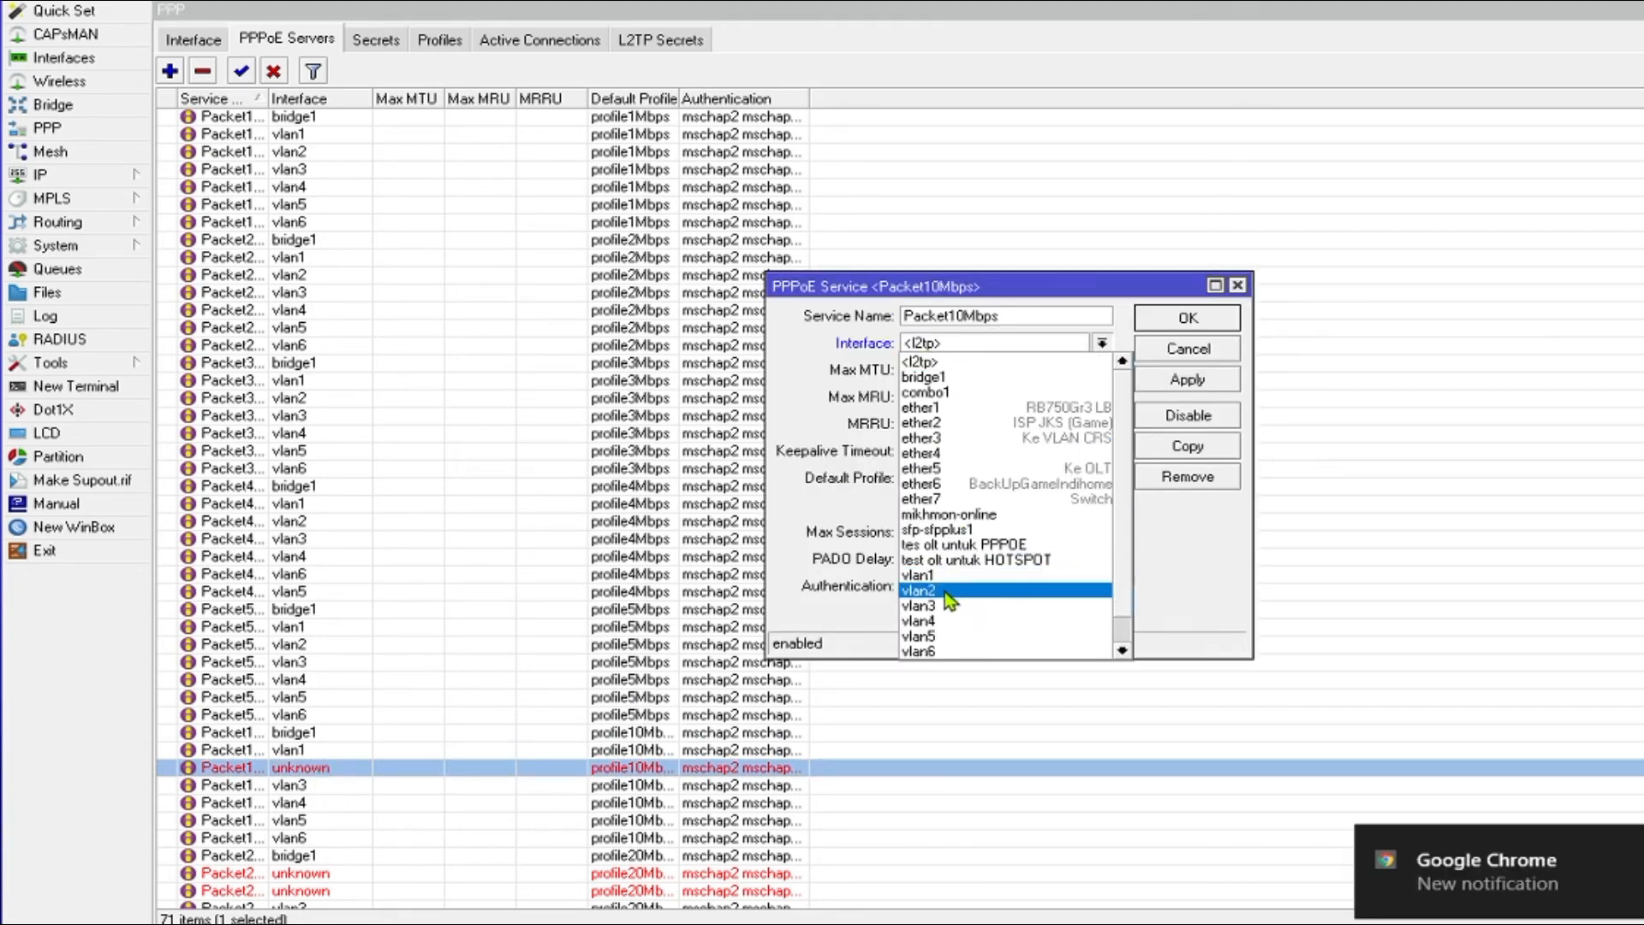
pyautogui.click(925, 590)
pyautogui.click(1188, 317)
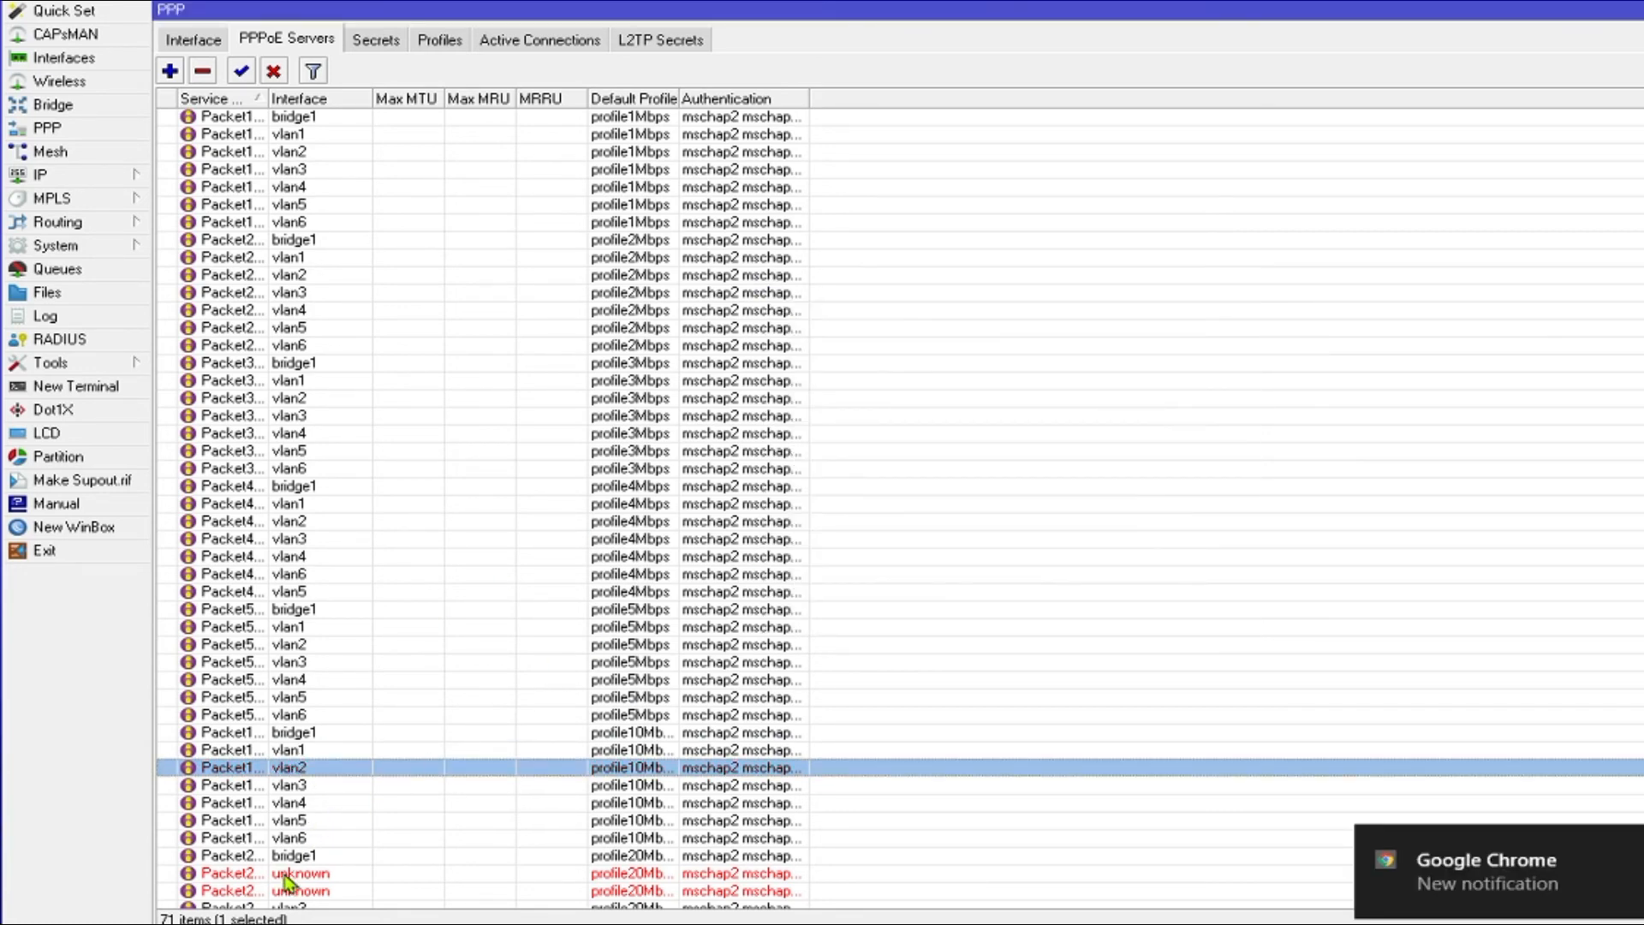
# - Assign the two Packet20Mbps PPPoE services with unknown interfaces to vlan1 and vlan2 respectively
pyautogui.doubleClick(285, 876)
pyautogui.click(978, 347)
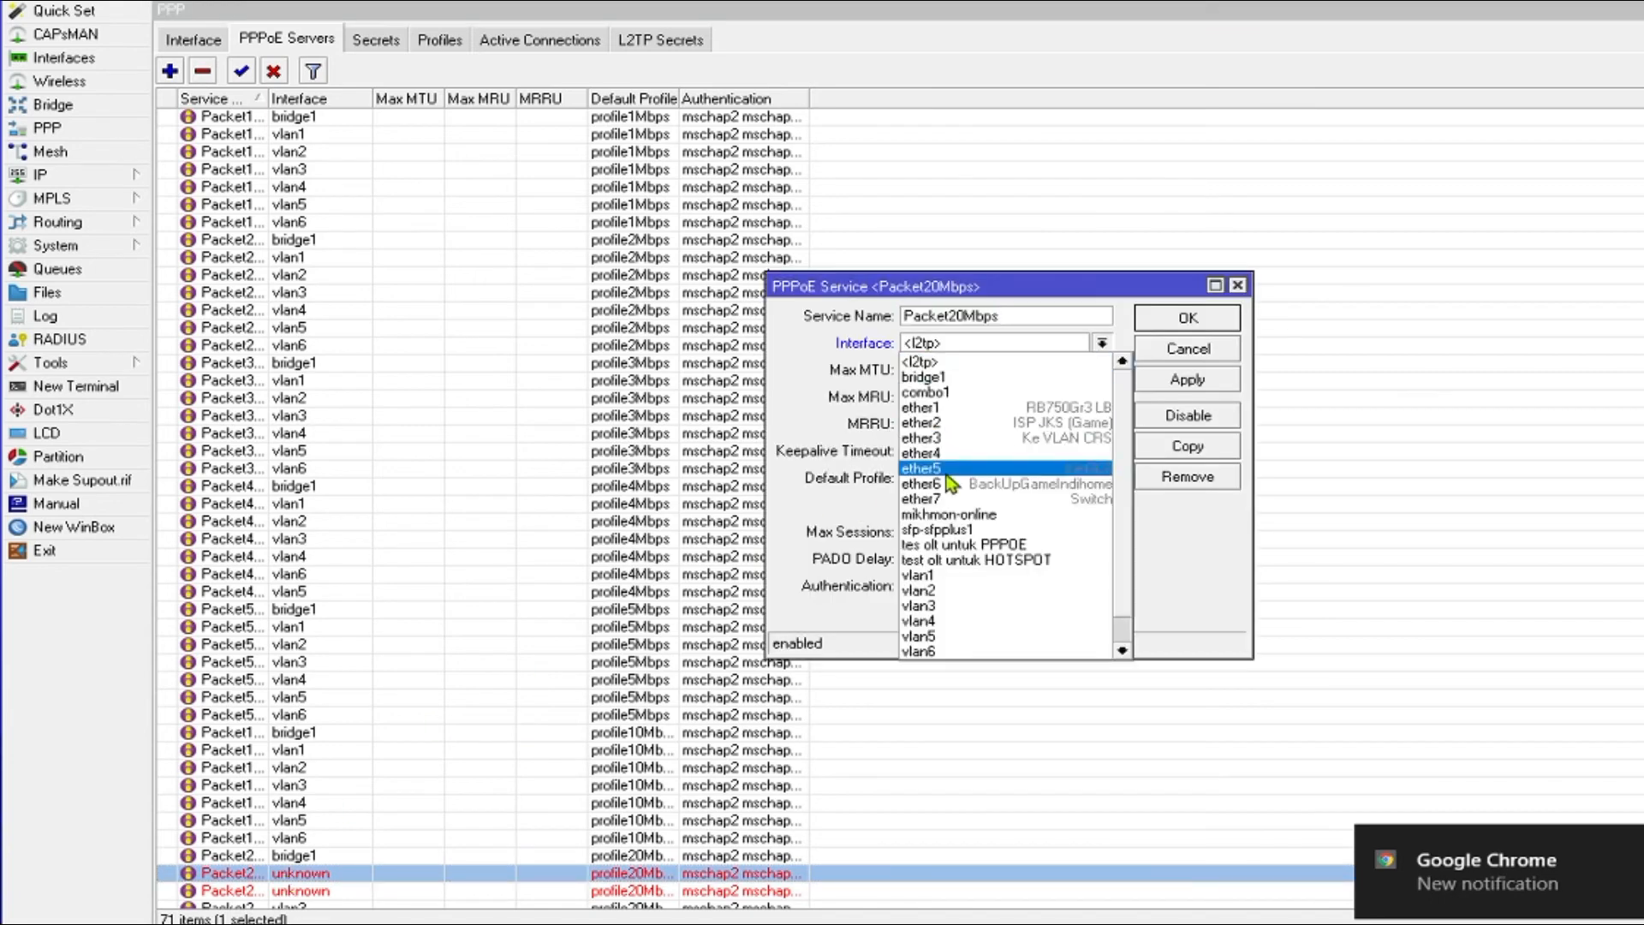
pyautogui.click(935, 580)
pyautogui.click(1188, 318)
pyautogui.doubleClick(340, 892)
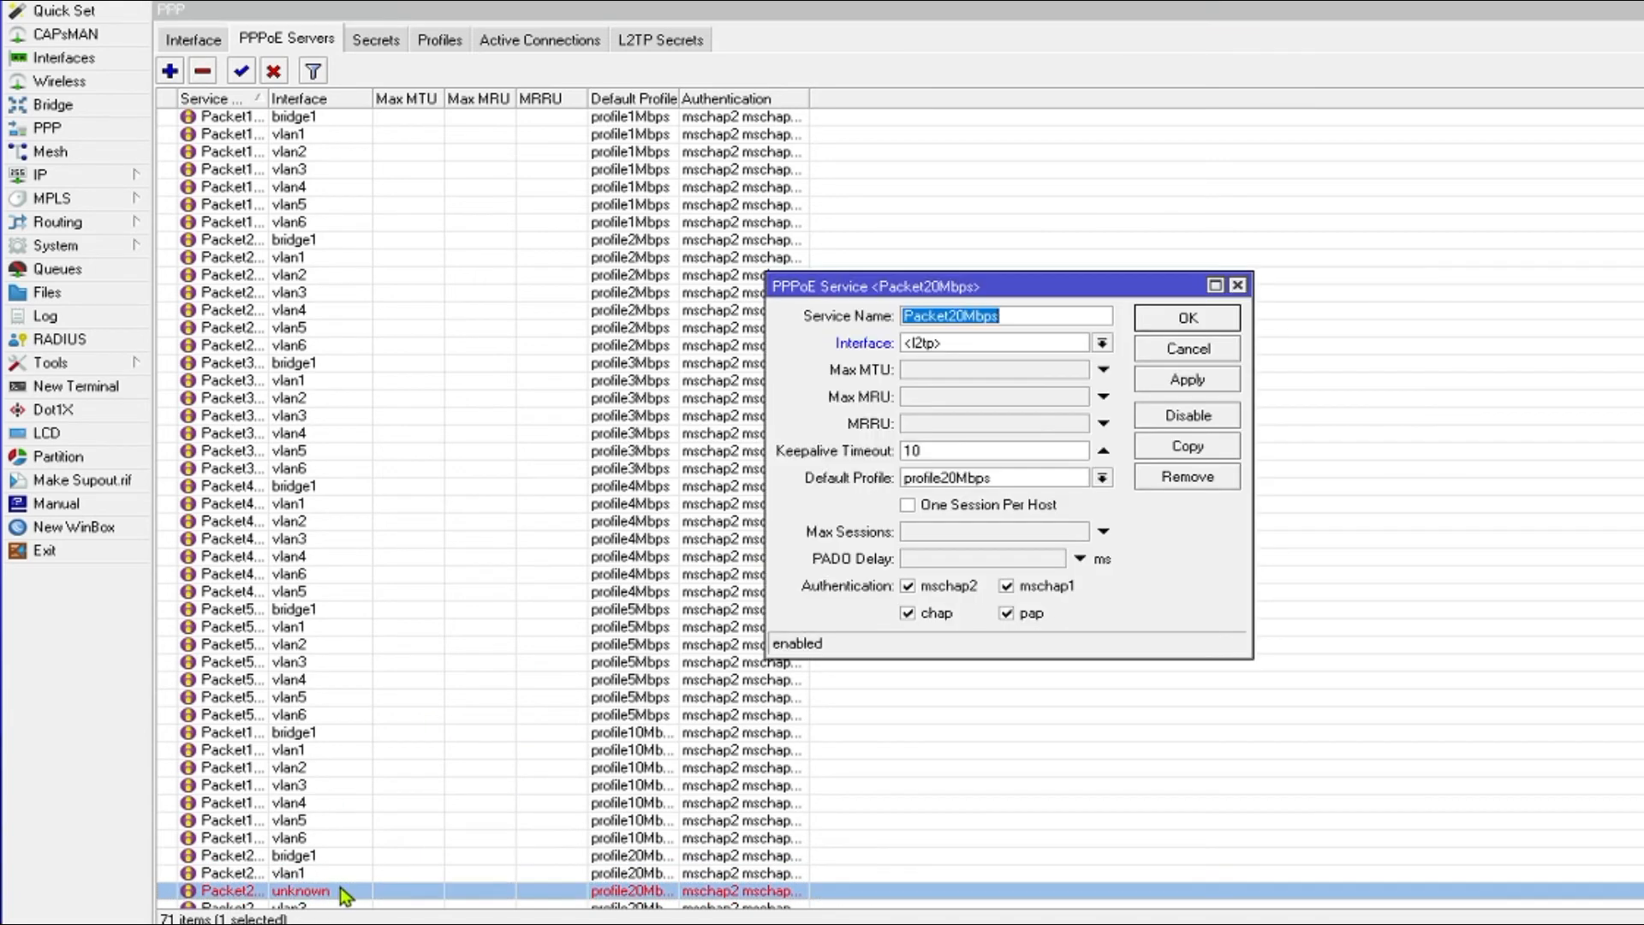
pyautogui.click(976, 344)
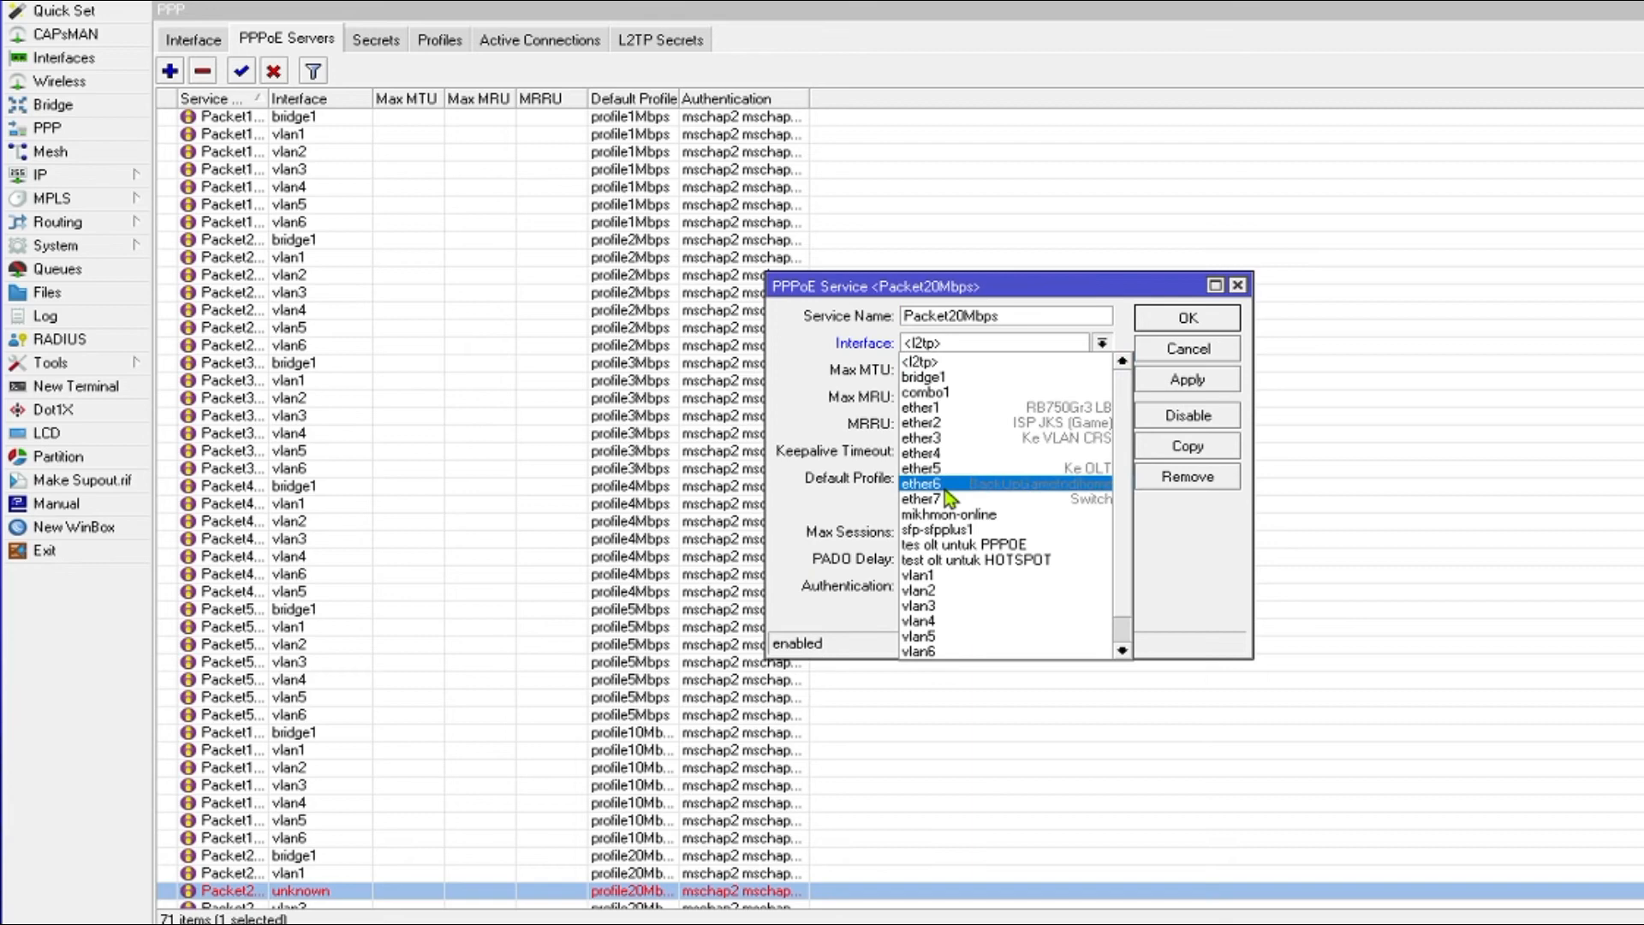
pyautogui.click(933, 598)
pyautogui.click(1188, 317)
# - Assign the two Packet30Mbps PPPoE services with unknown interfaces to vlan1 and vlan2 respectively
pyautogui.scroll(-5, 356, 865)
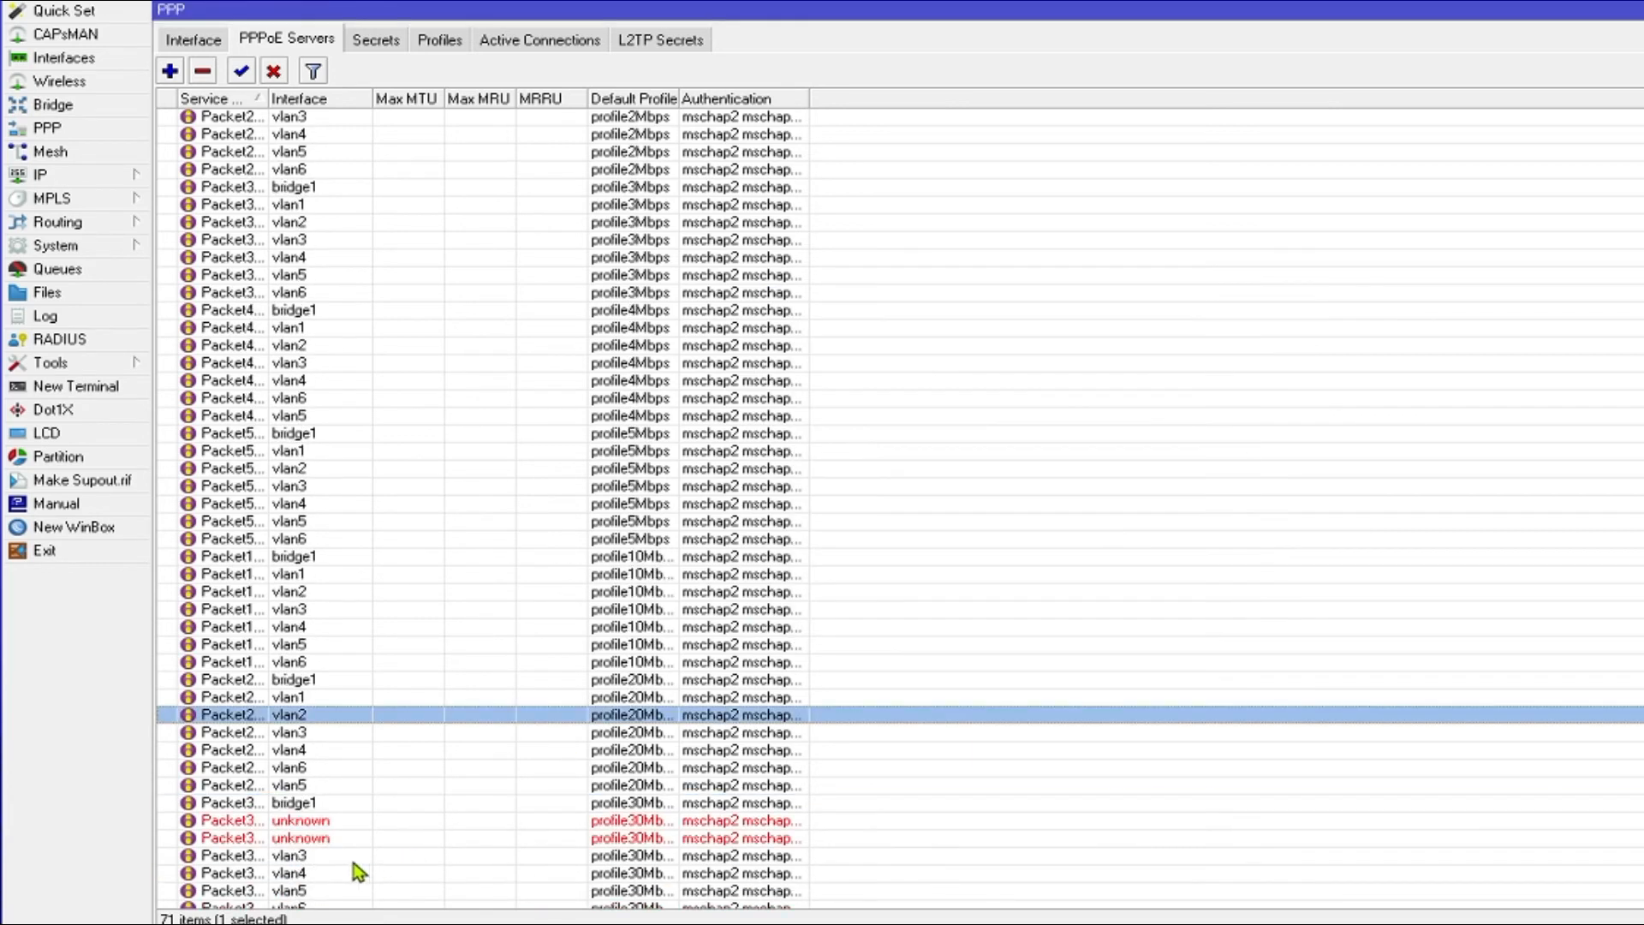
pyautogui.click(291, 732)
pyautogui.doubleClick(291, 735)
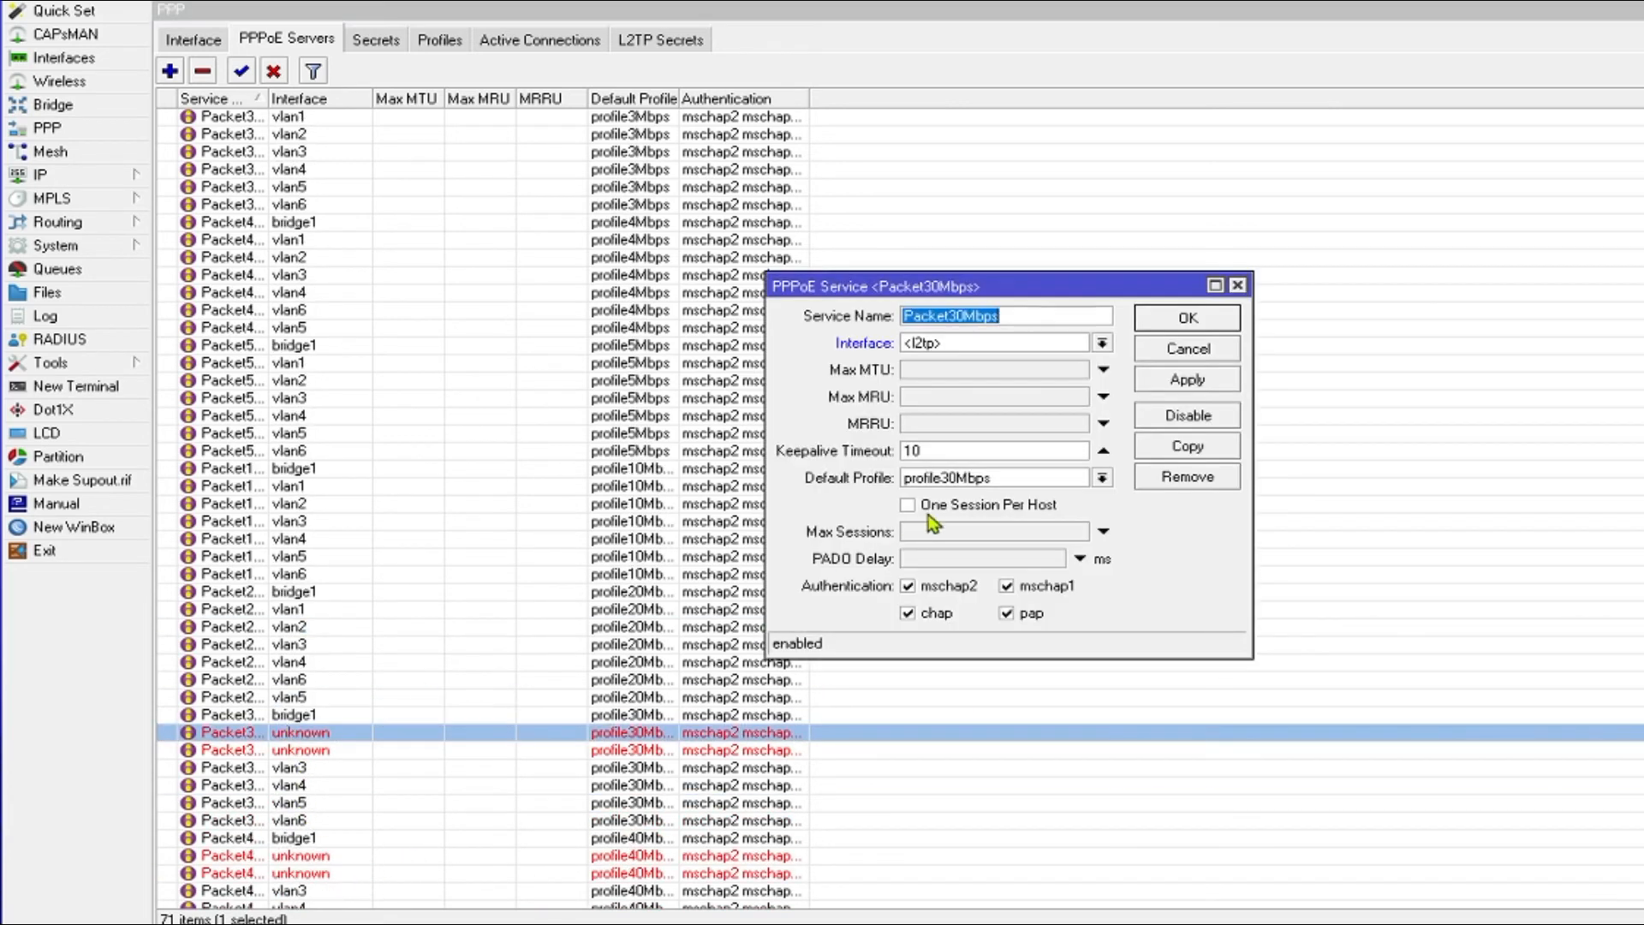
pyautogui.click(956, 349)
pyautogui.click(936, 578)
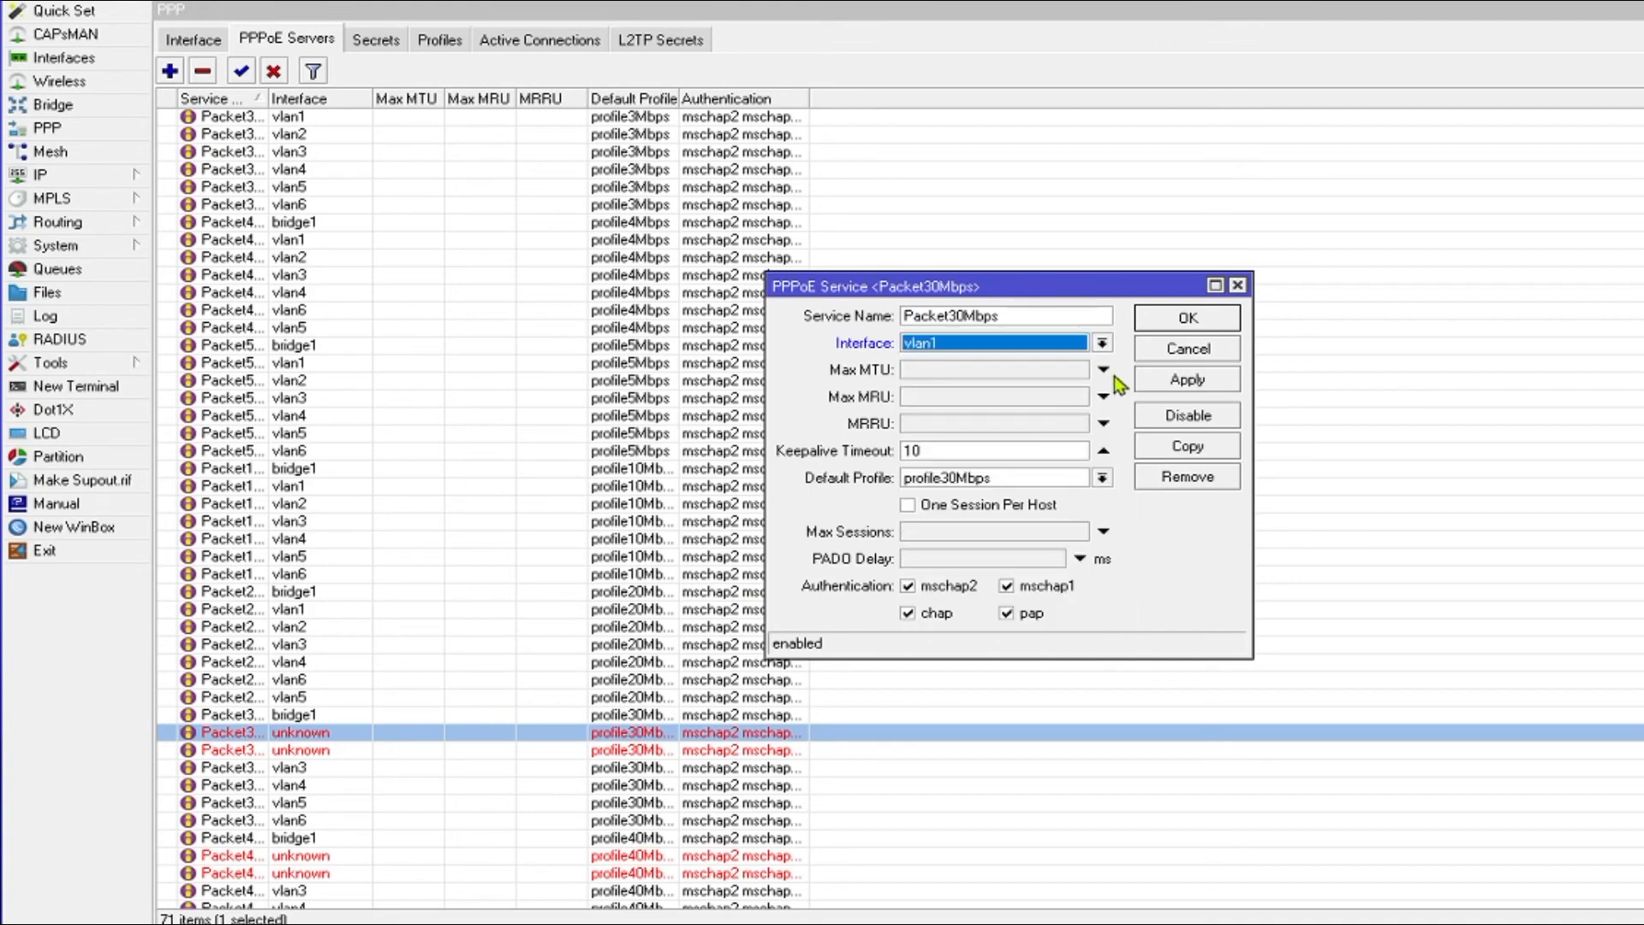
pyautogui.click(1157, 322)
pyautogui.doubleClick(311, 750)
pyautogui.click(985, 343)
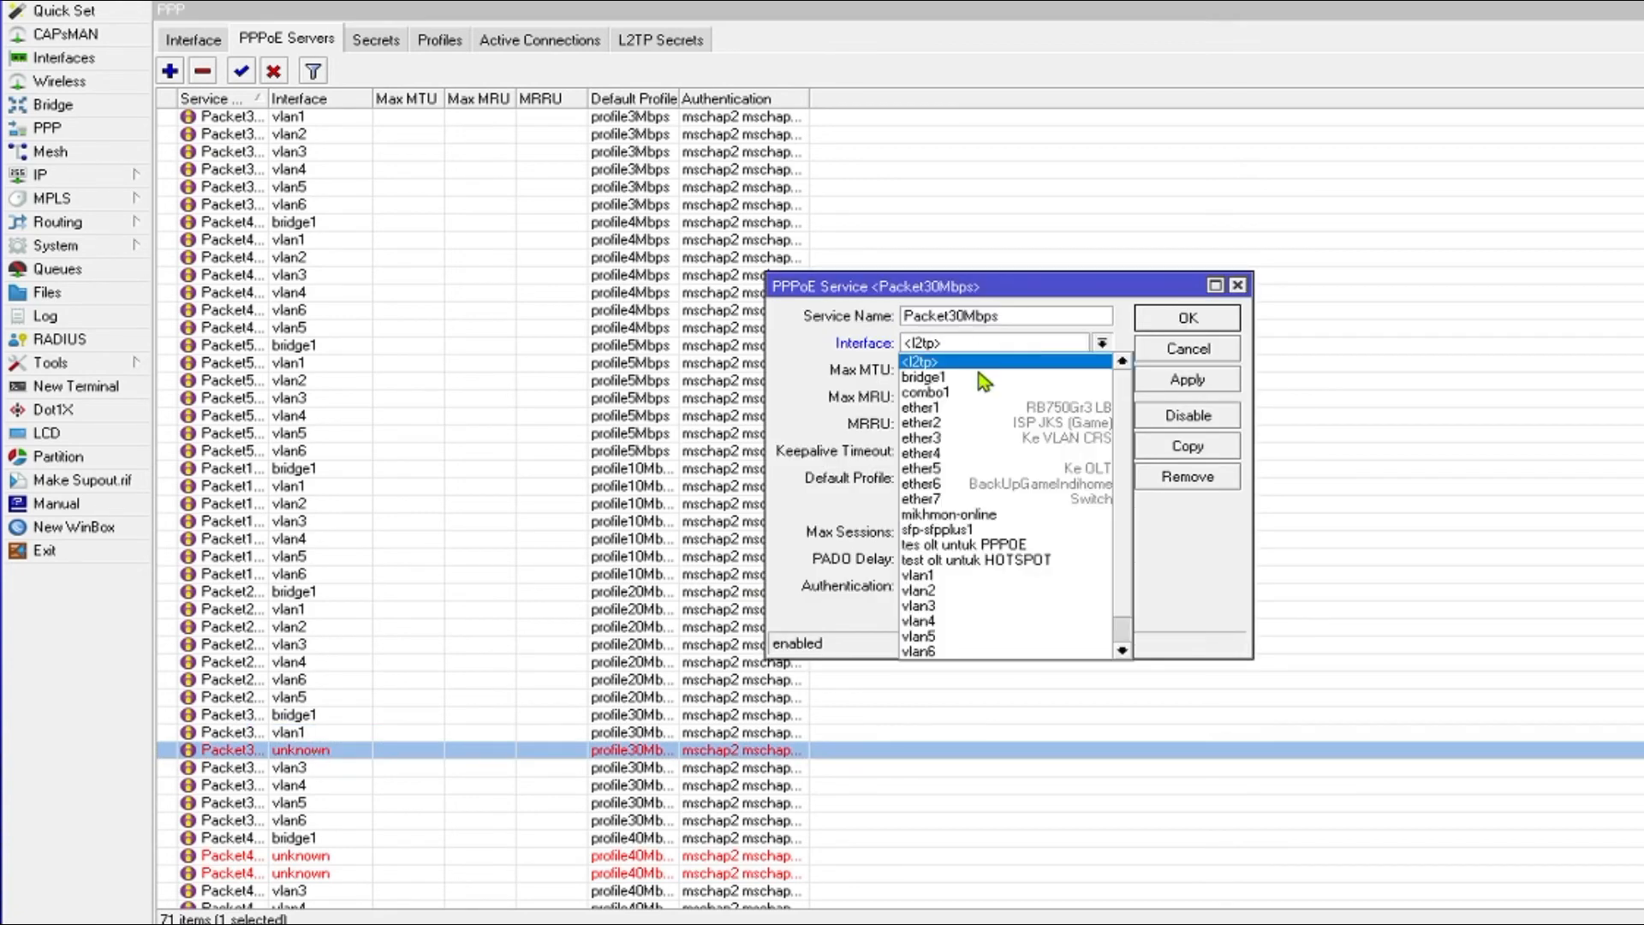
pyautogui.click(959, 596)
pyautogui.click(1188, 322)
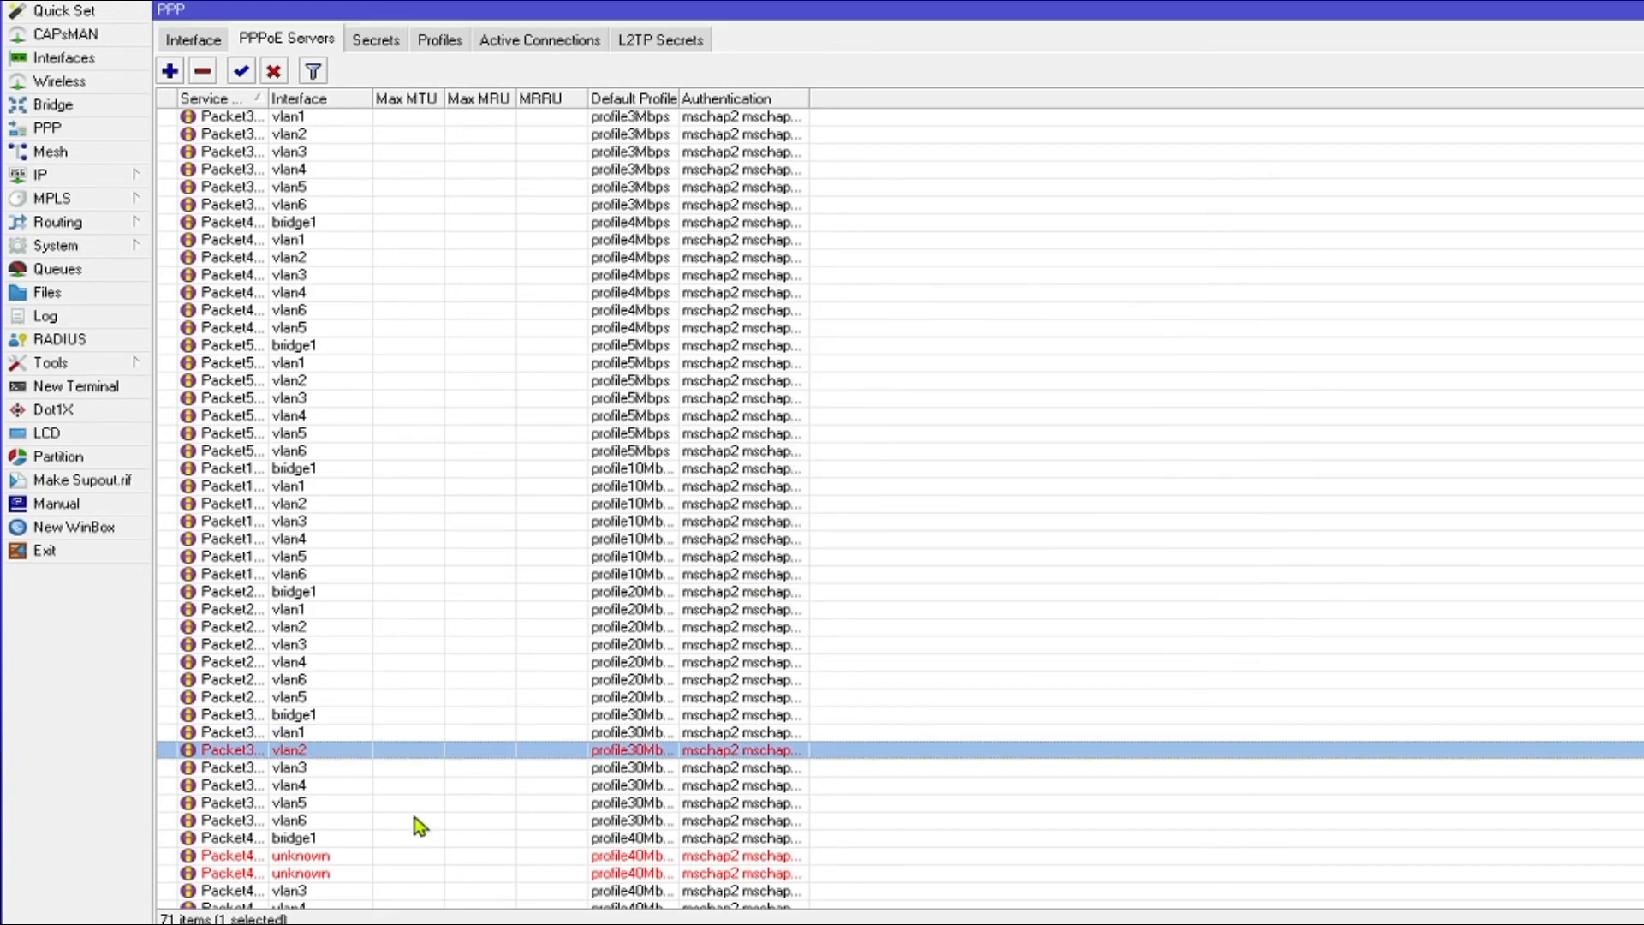
# - Assign the two Packet40Mbps PPPoE services with unknown interfaces to vlan1 and vlan2 respectively
pyautogui.doubleClick(312, 856)
pyautogui.click(938, 344)
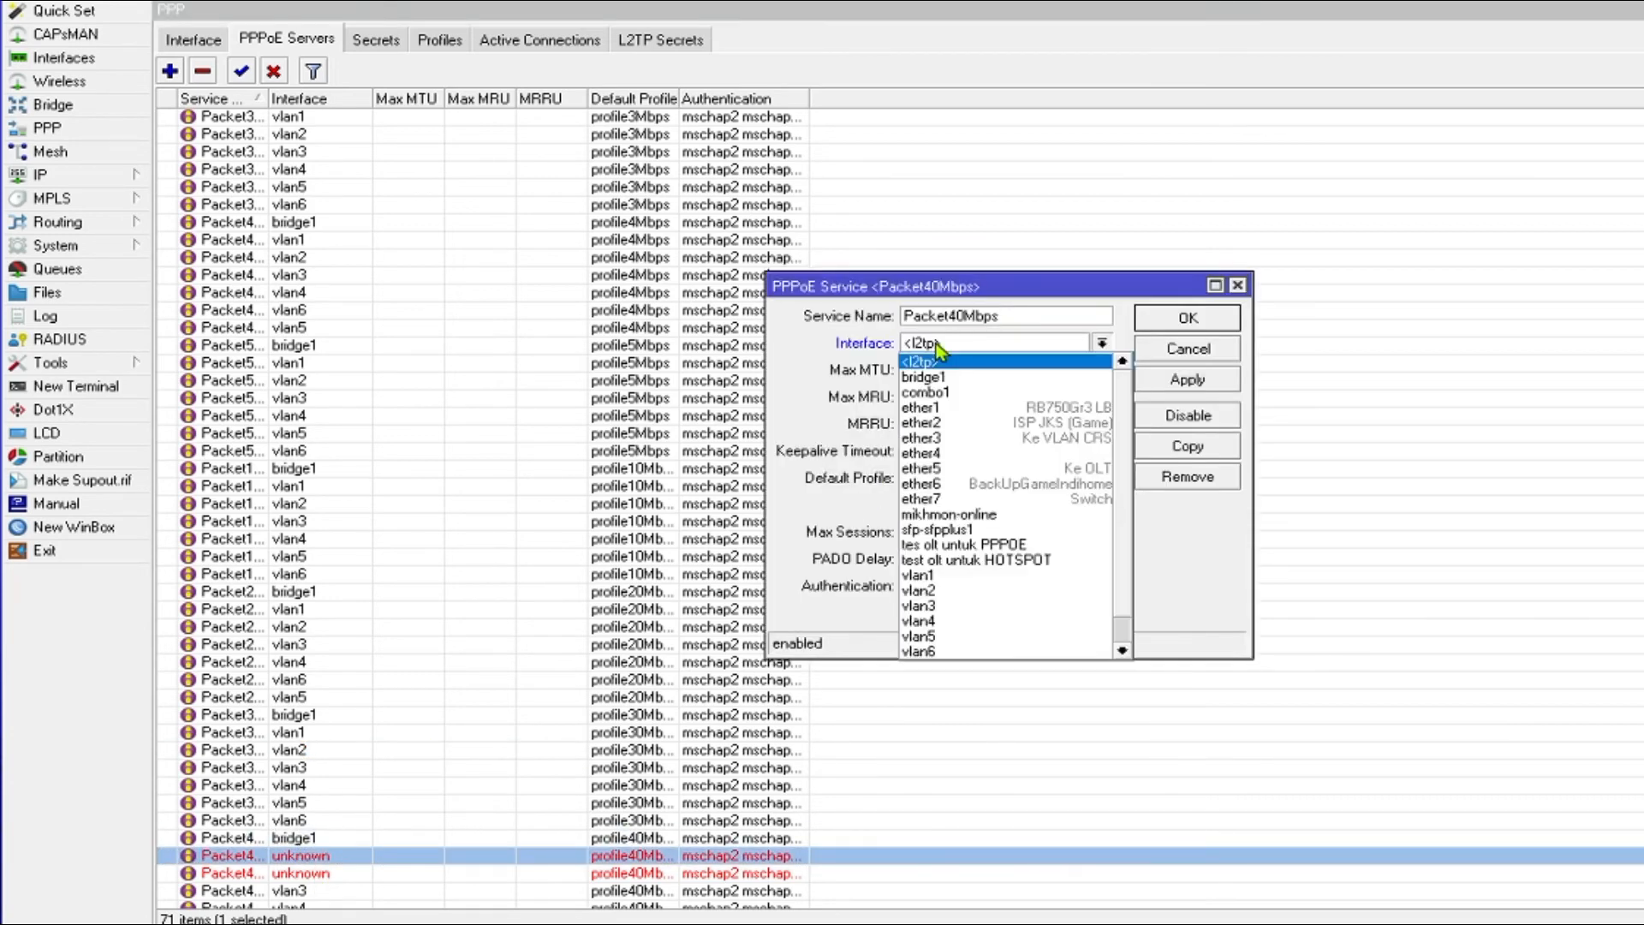
pyautogui.click(914, 569)
pyautogui.click(1188, 318)
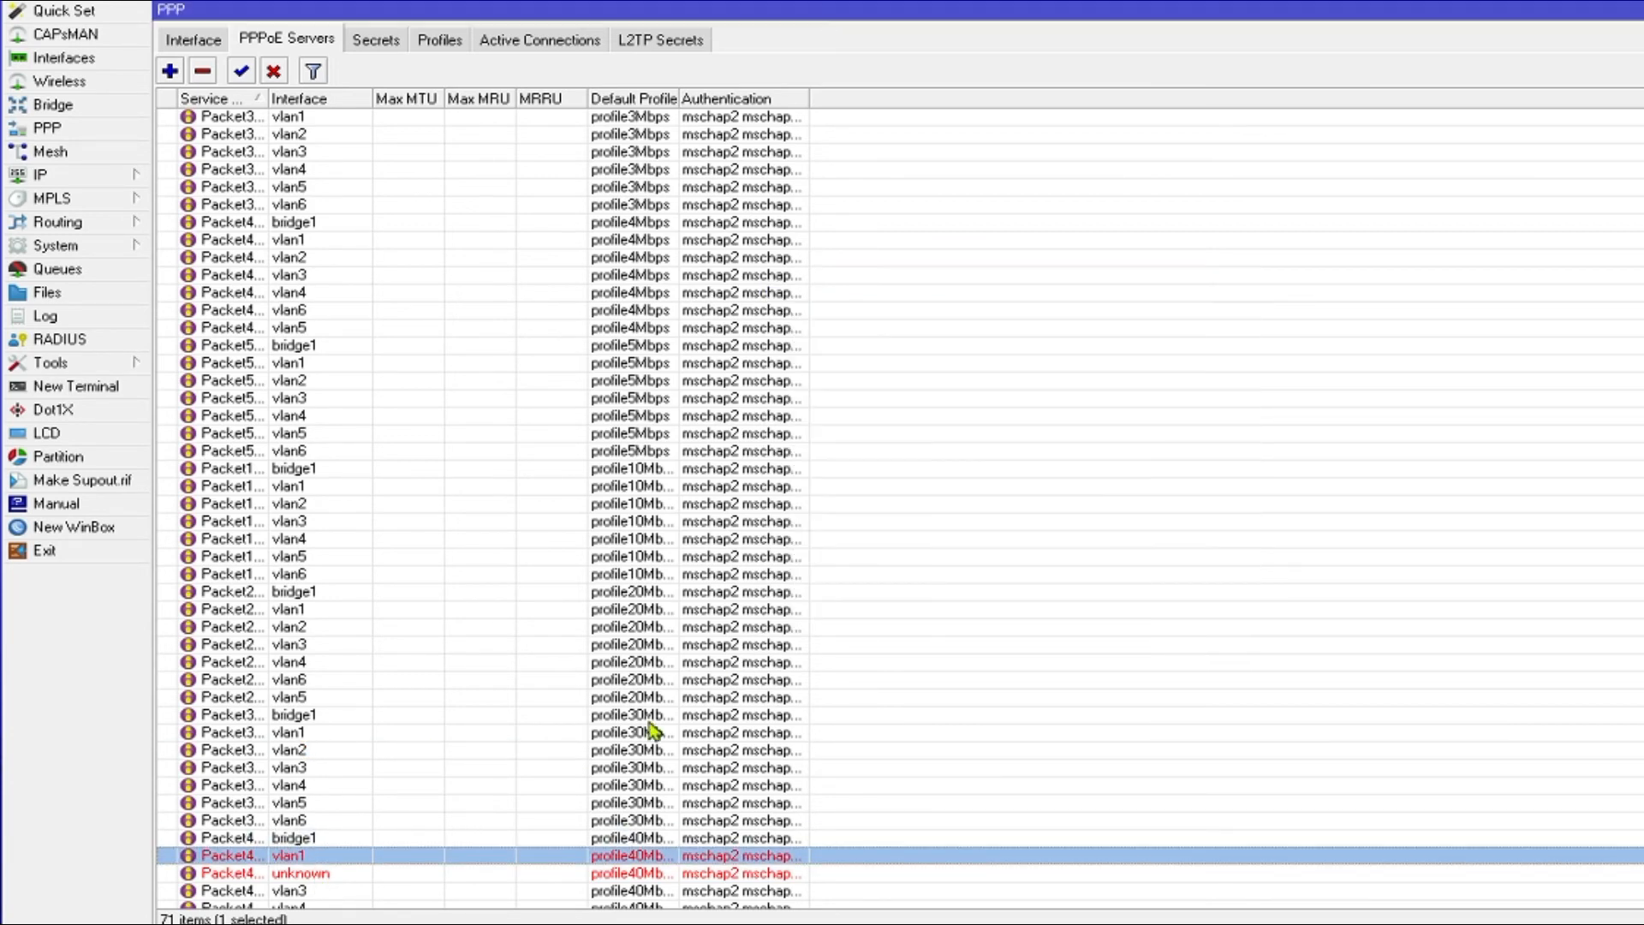
pyautogui.doubleClick(326, 873)
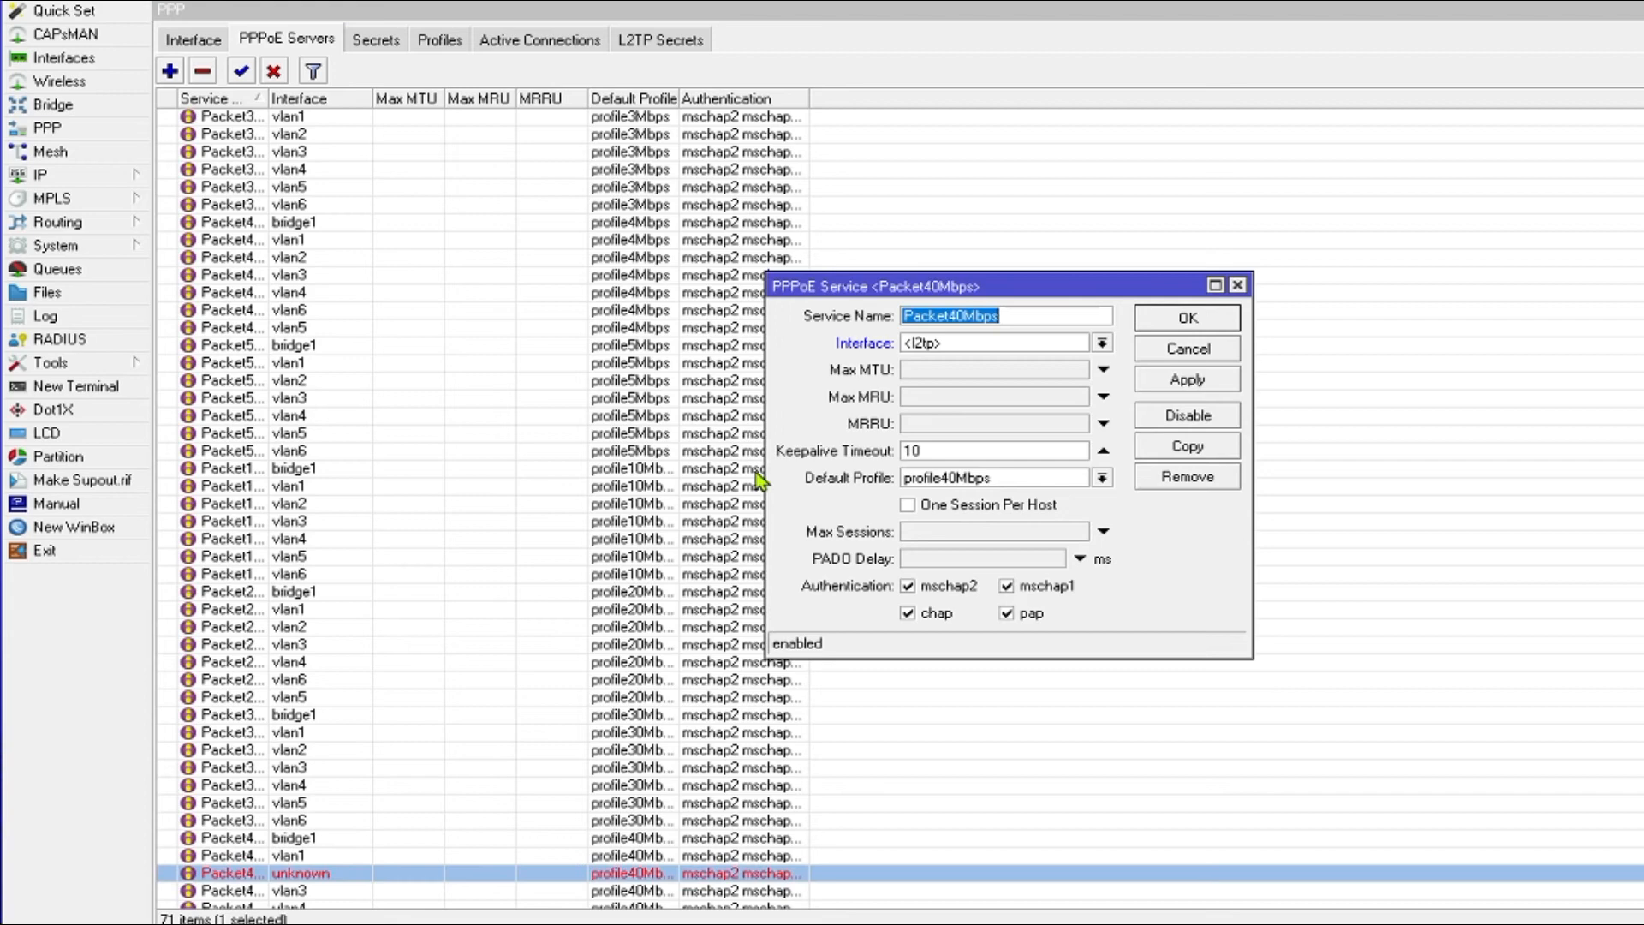
pyautogui.click(968, 344)
pyautogui.click(918, 588)
pyautogui.click(1188, 317)
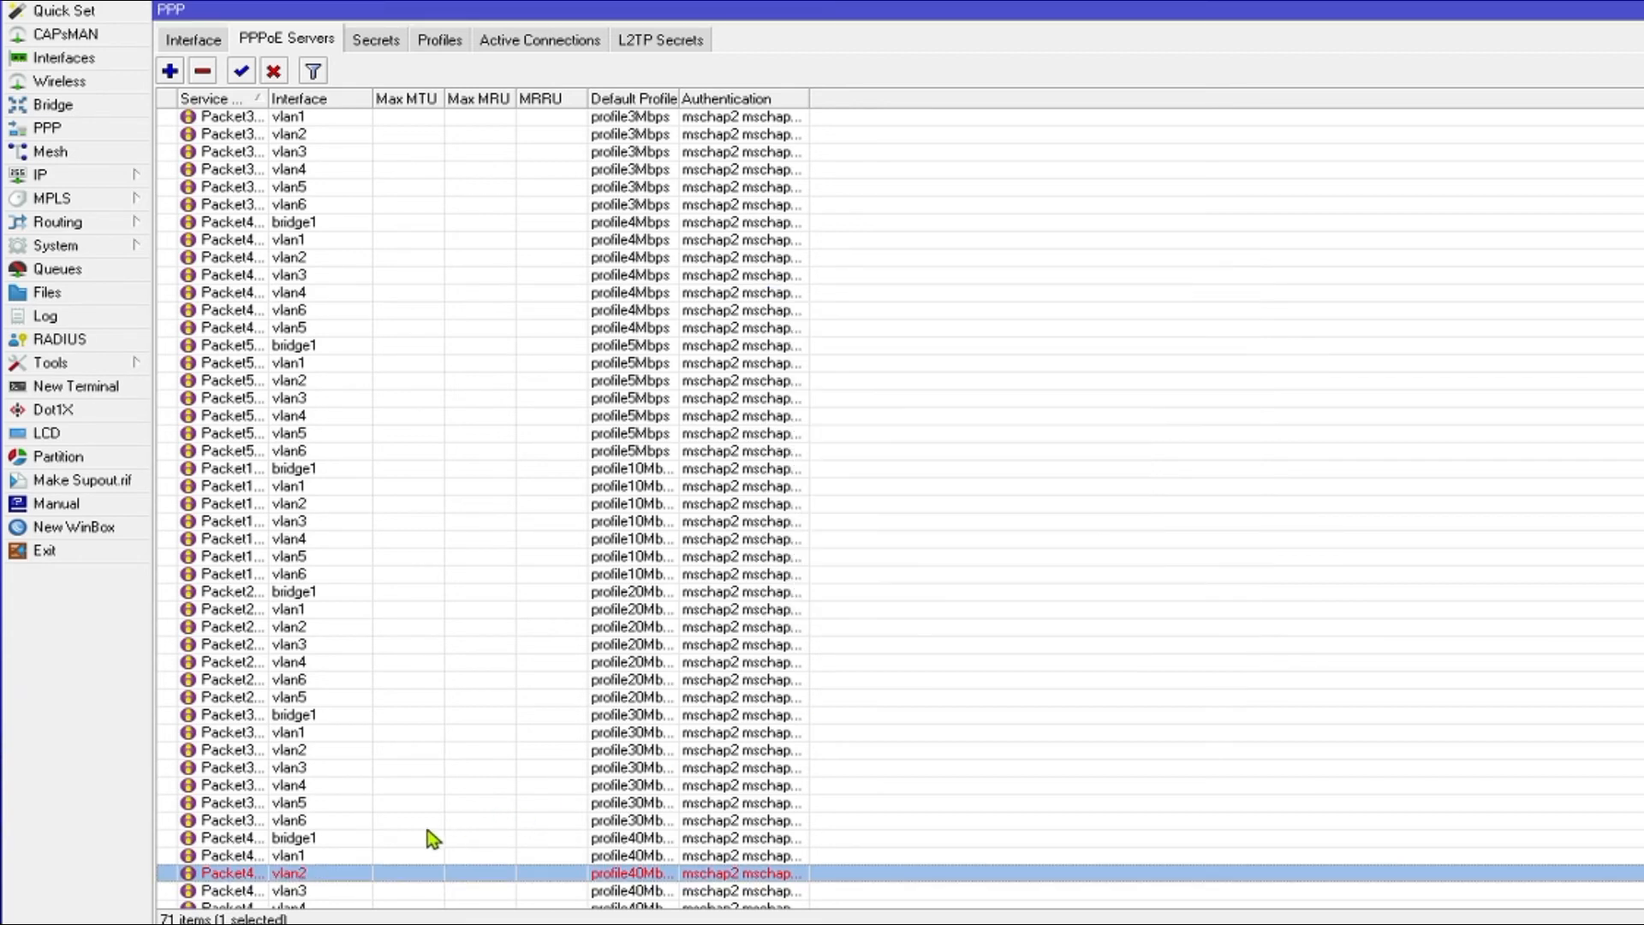
# - Assign the two Packet50Mbps PPPoE services with unknown interfaces to vlan1 and vlan2 respectively
pyautogui.scroll(-4, 334, 889)
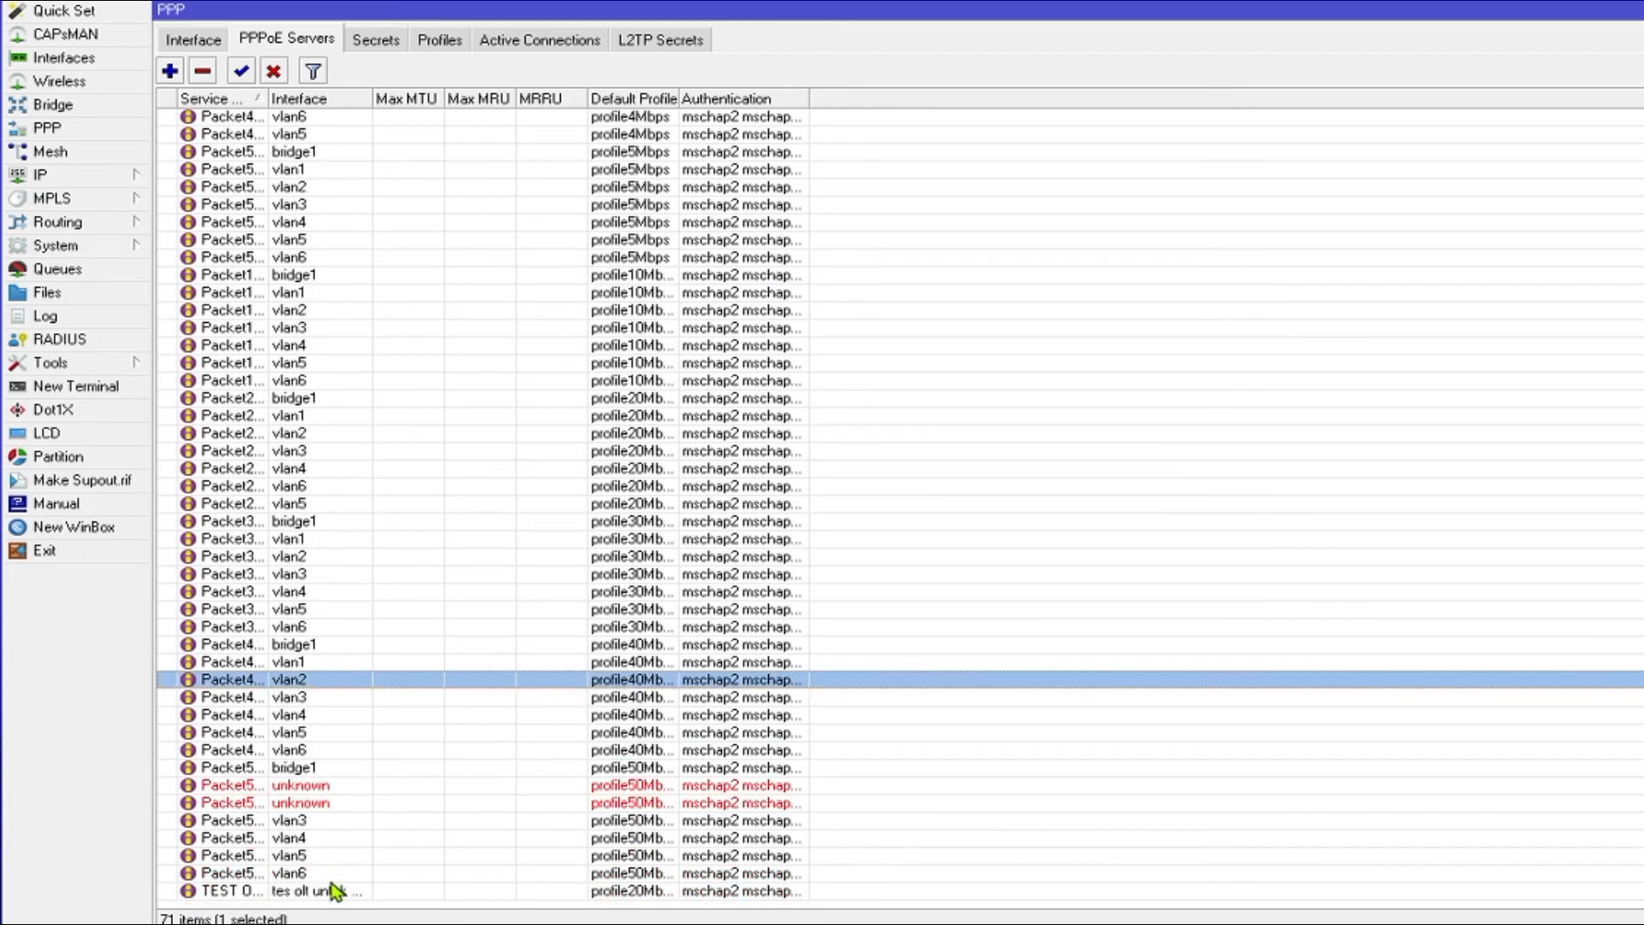
pyautogui.doubleClick(330, 787)
pyautogui.click(942, 343)
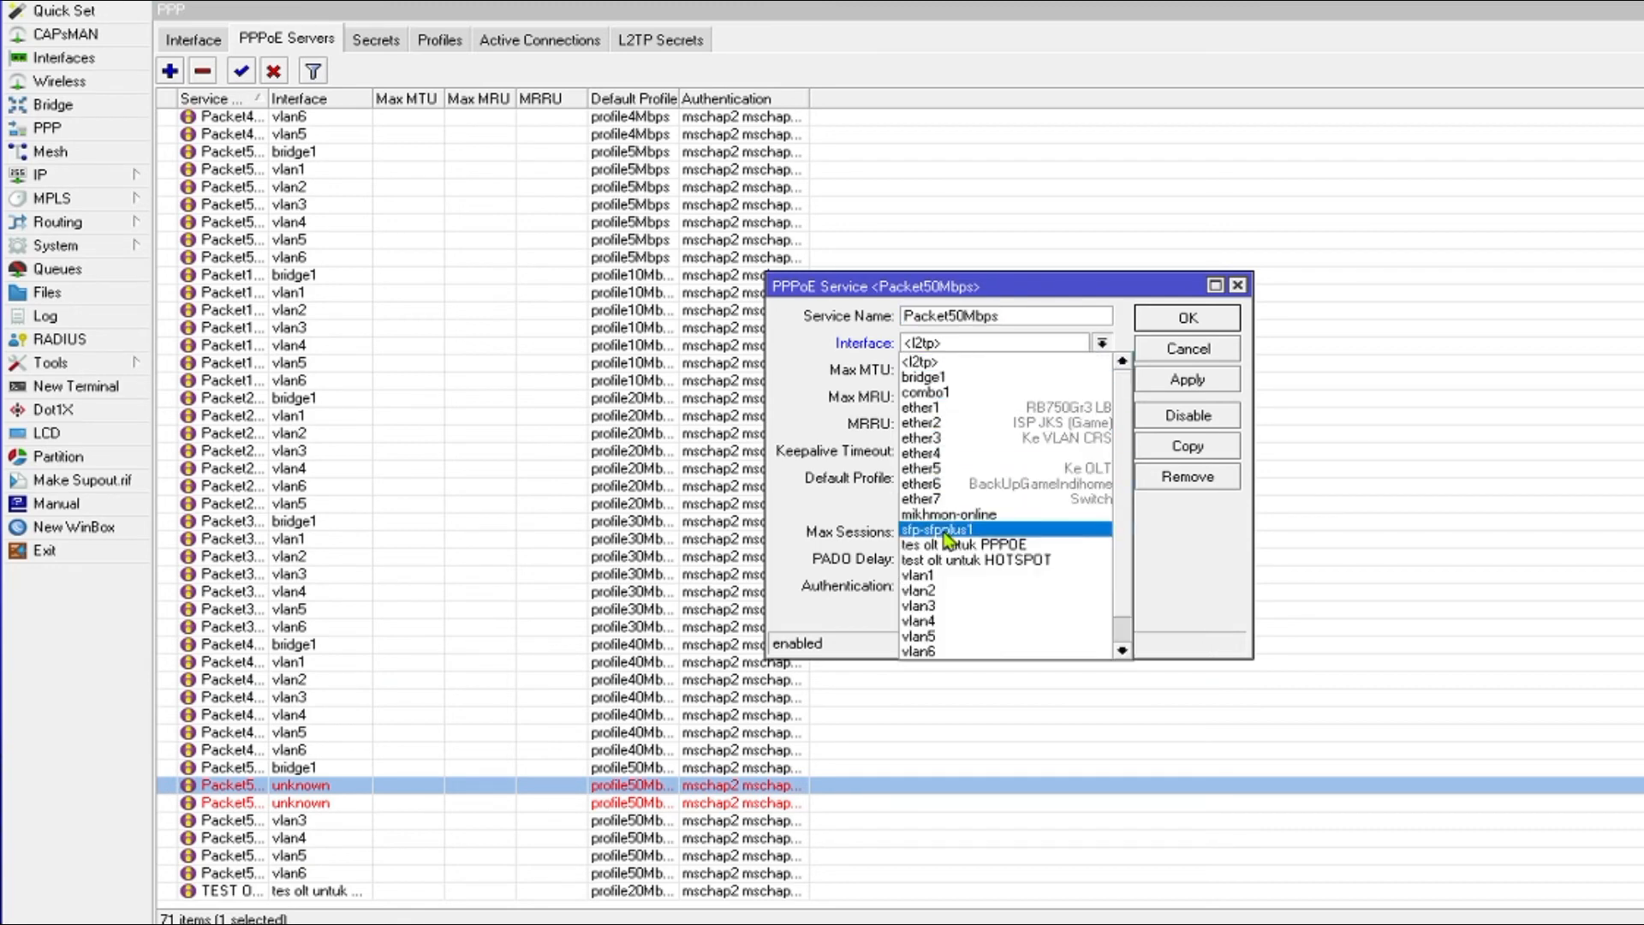
pyautogui.click(945, 583)
pyautogui.click(1149, 331)
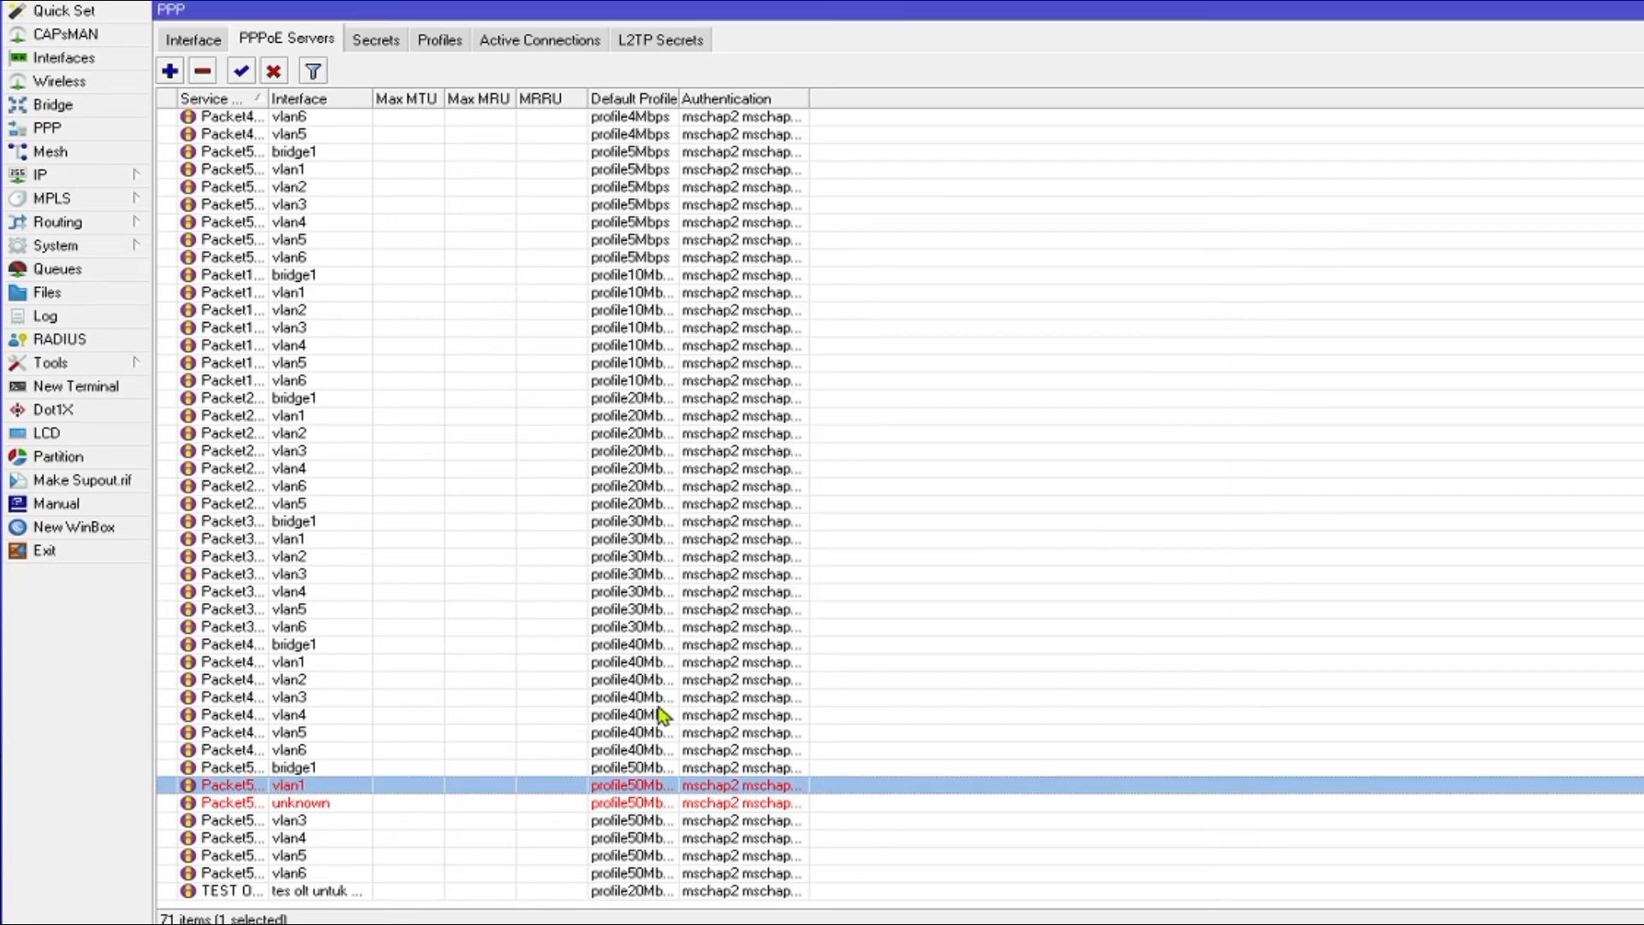
pyautogui.doubleClick(324, 804)
pyautogui.click(1054, 344)
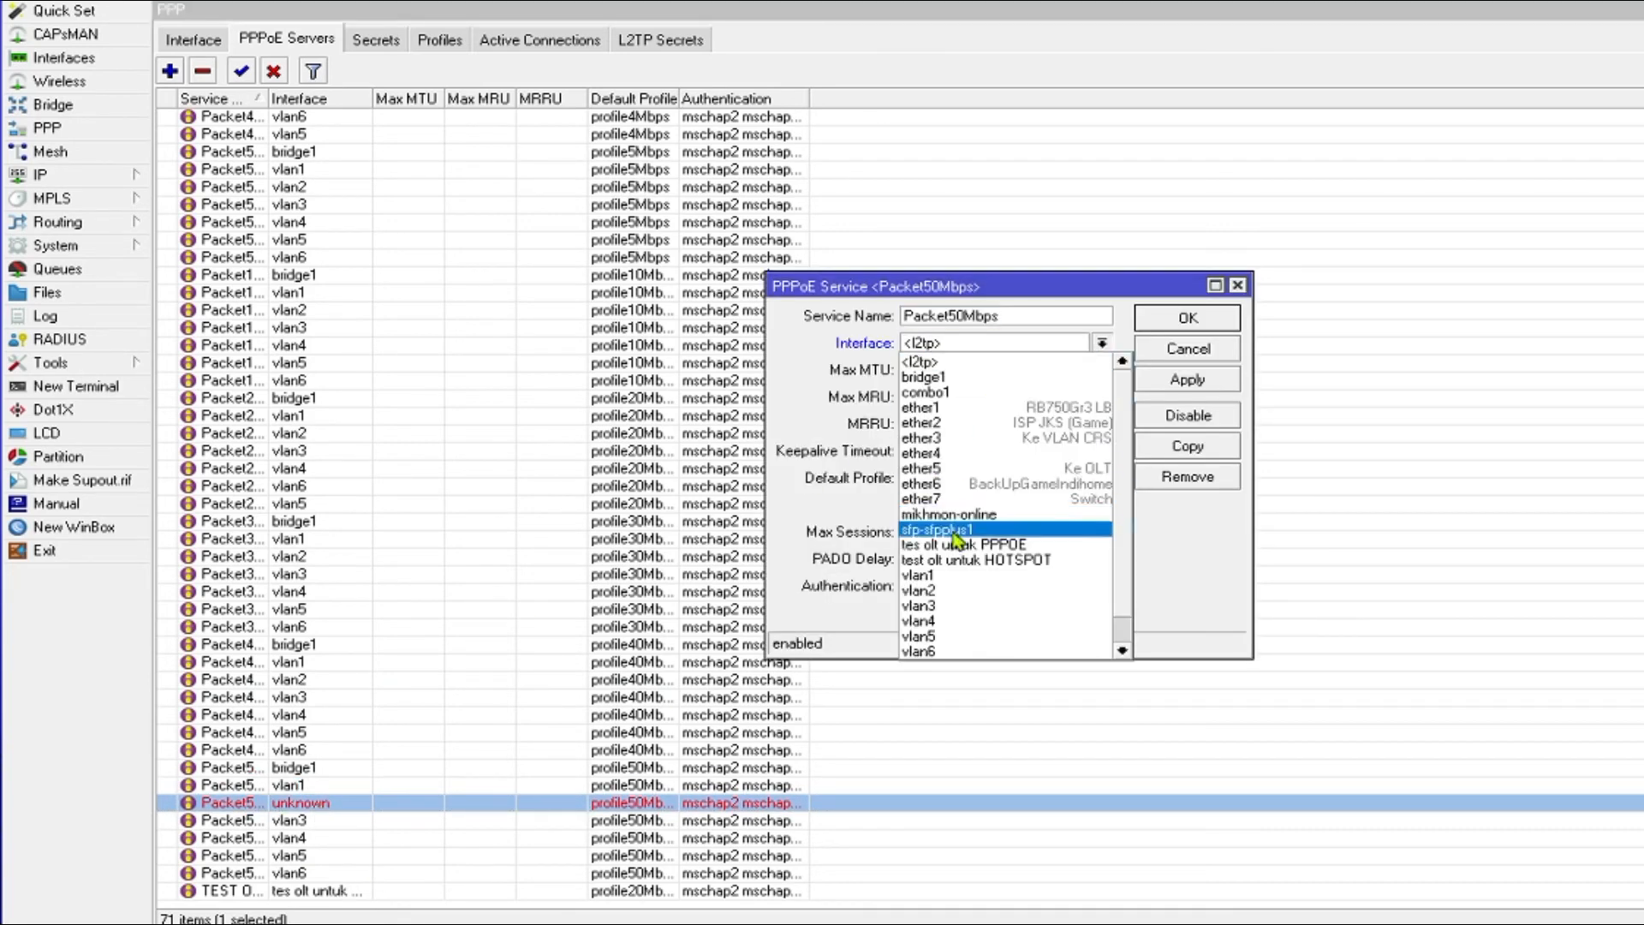
pyautogui.click(950, 600)
pyautogui.click(1189, 318)
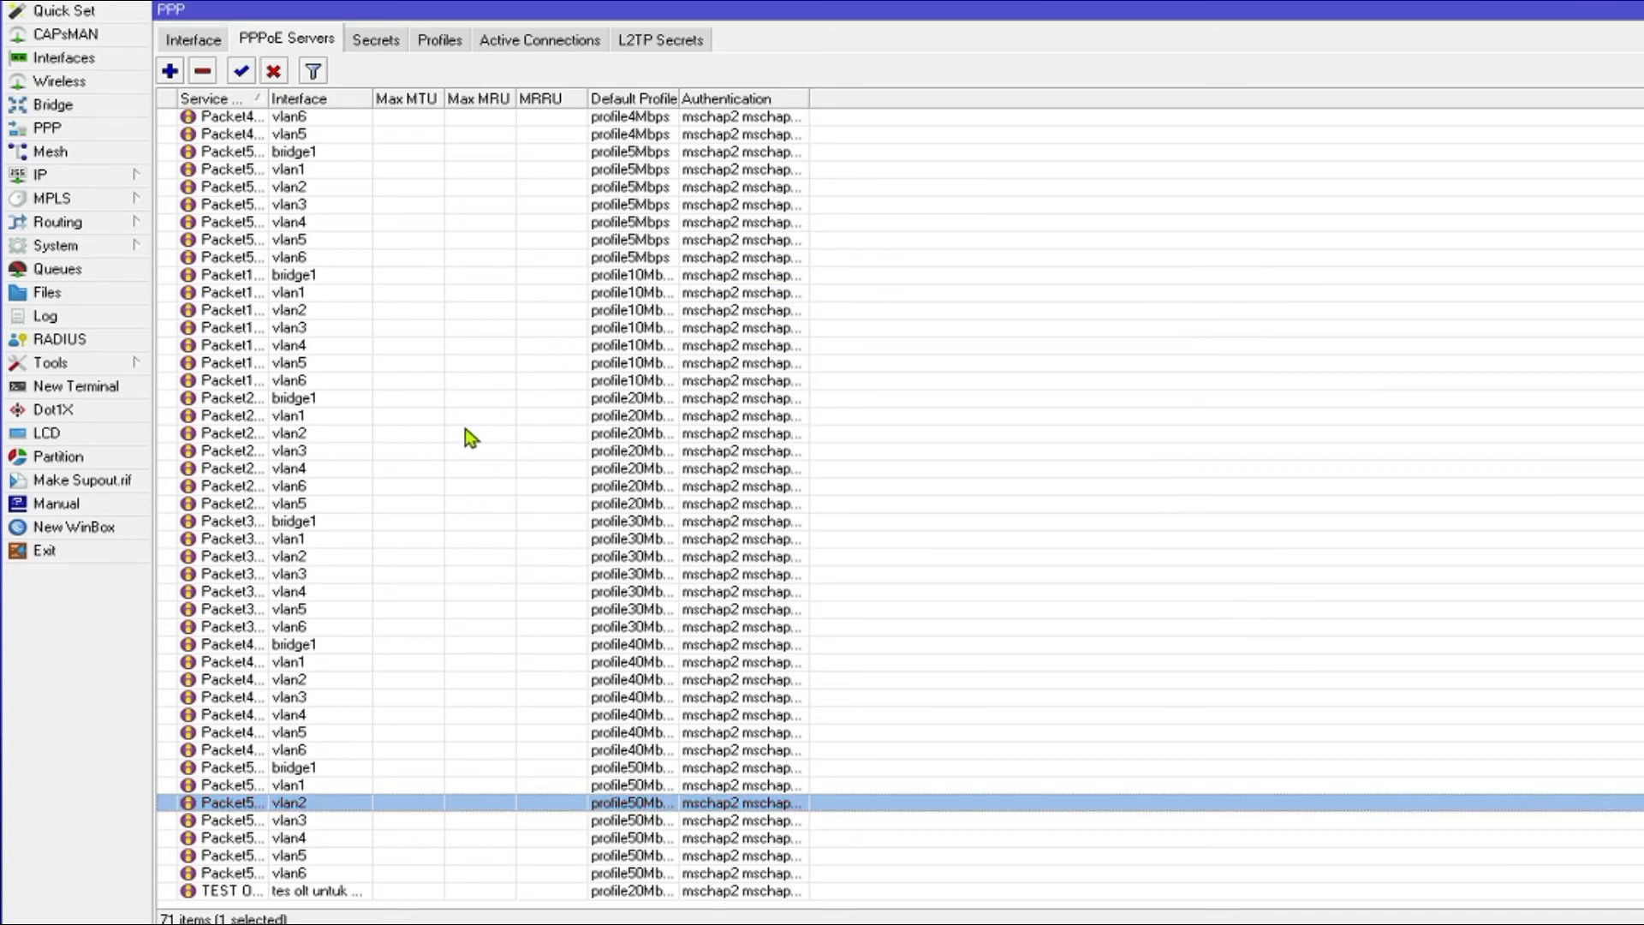
# - Review the PPP profiles and the list of active PPPoE connections
pyautogui.click(378, 42)
pyautogui.click(434, 45)
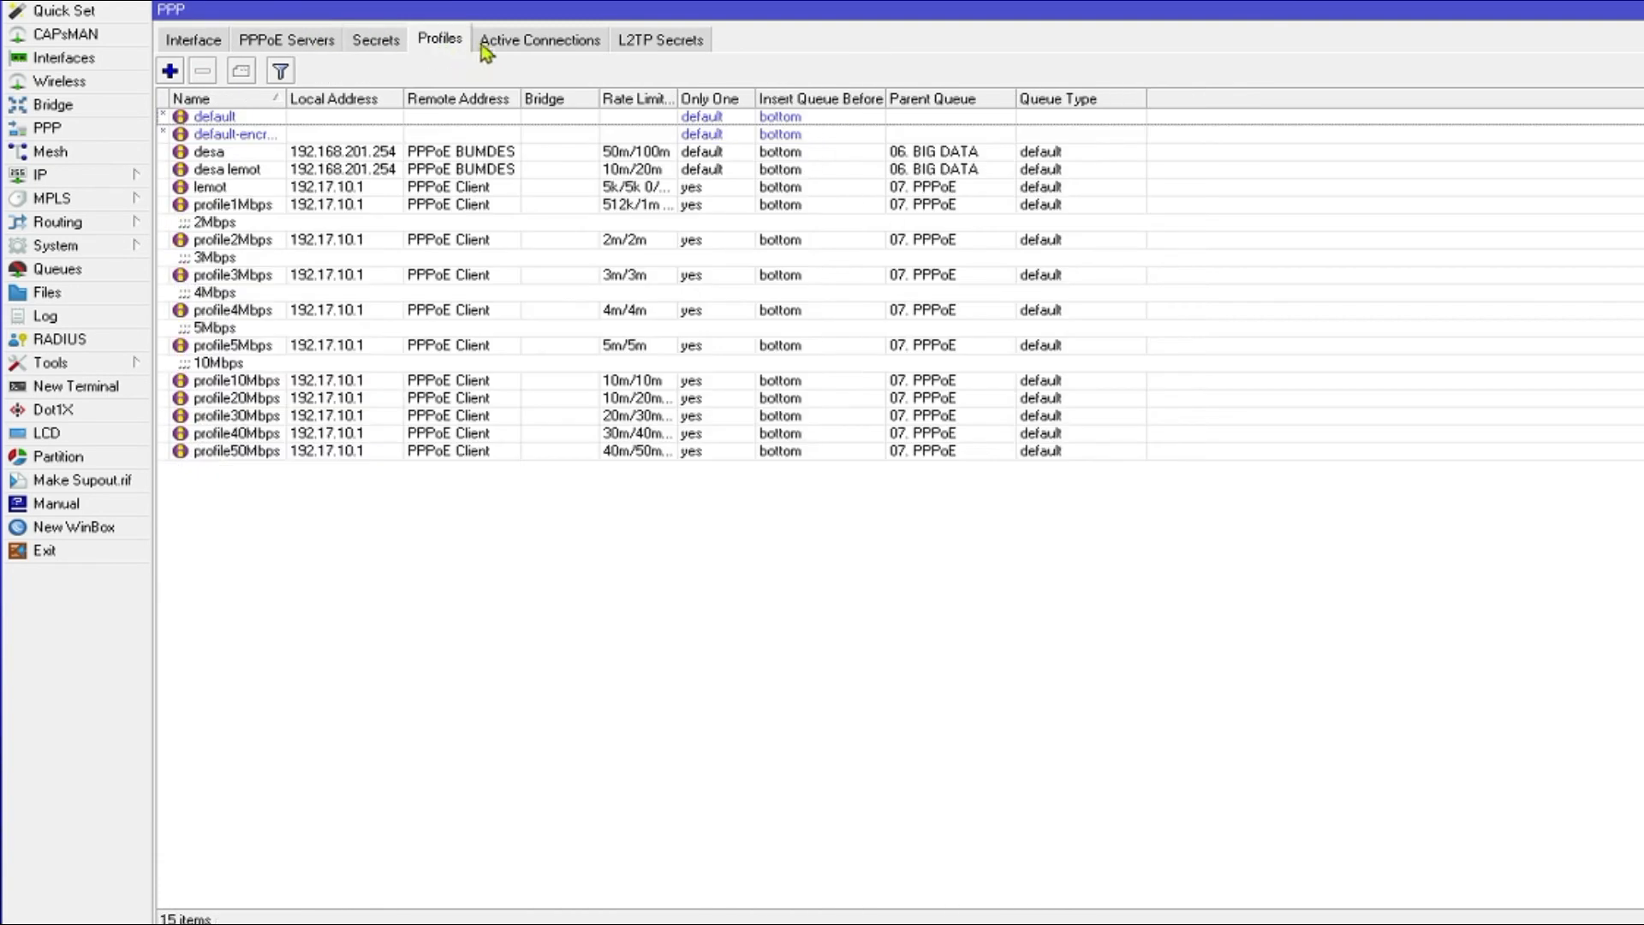
pyautogui.click(511, 46)
pyautogui.click(318, 294)
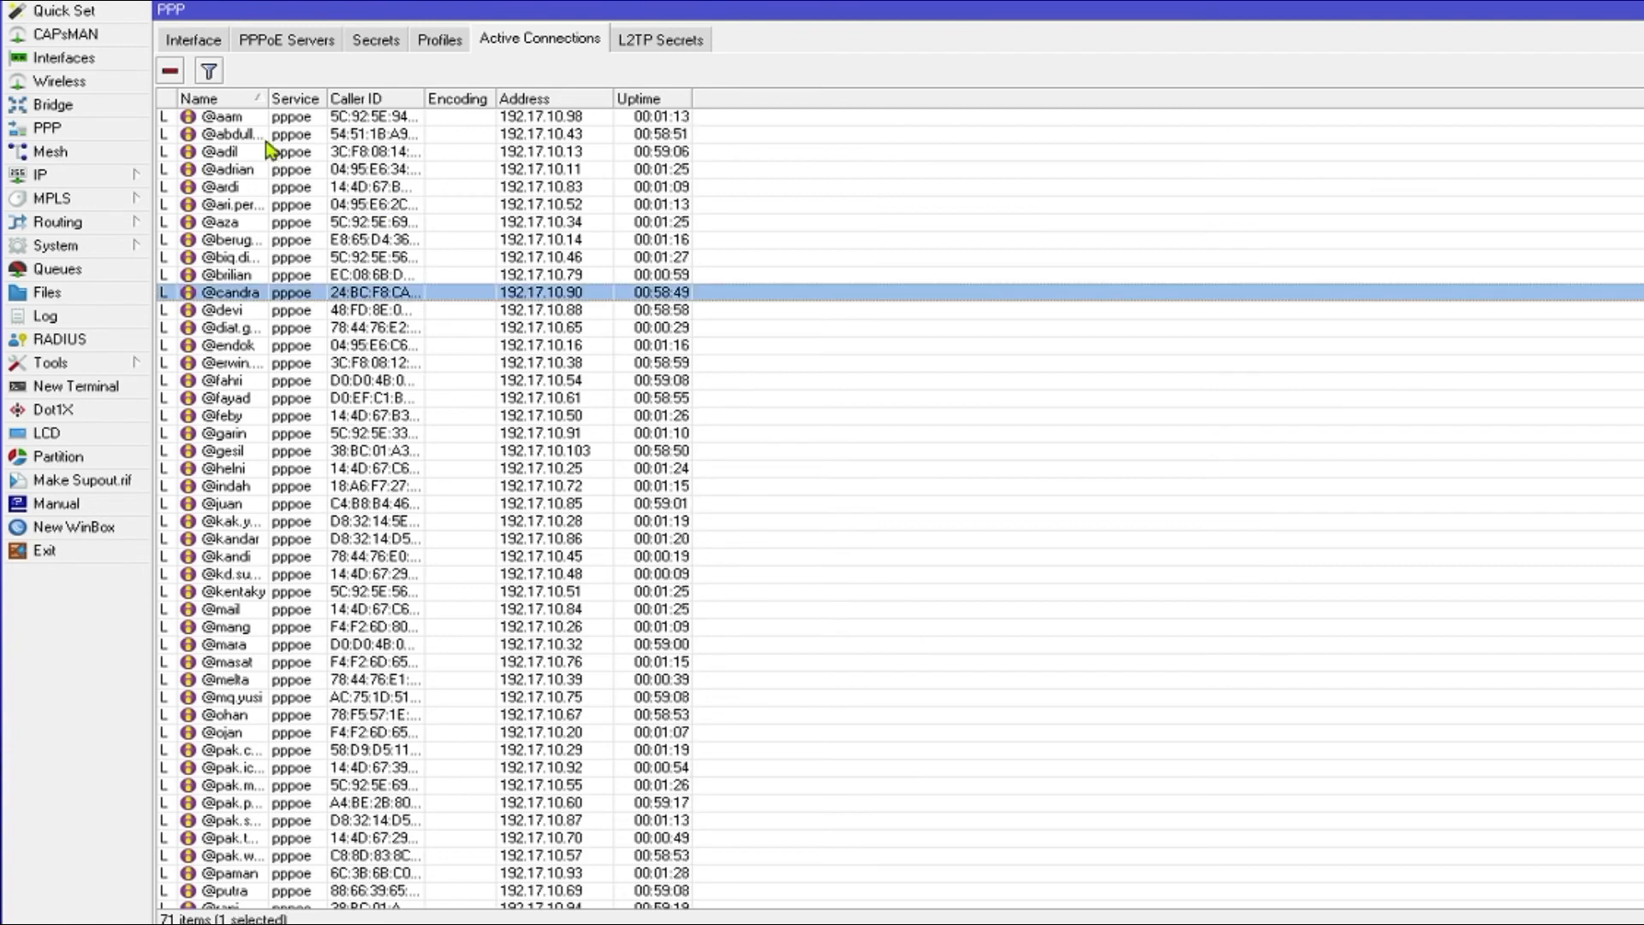
# - Examine the router's interface list for the PPPoE server bindings and traffic under vlan1 and vlan2
pyautogui.click(60, 58)
pyautogui.click(331, 329)
pyautogui.click(317, 294)
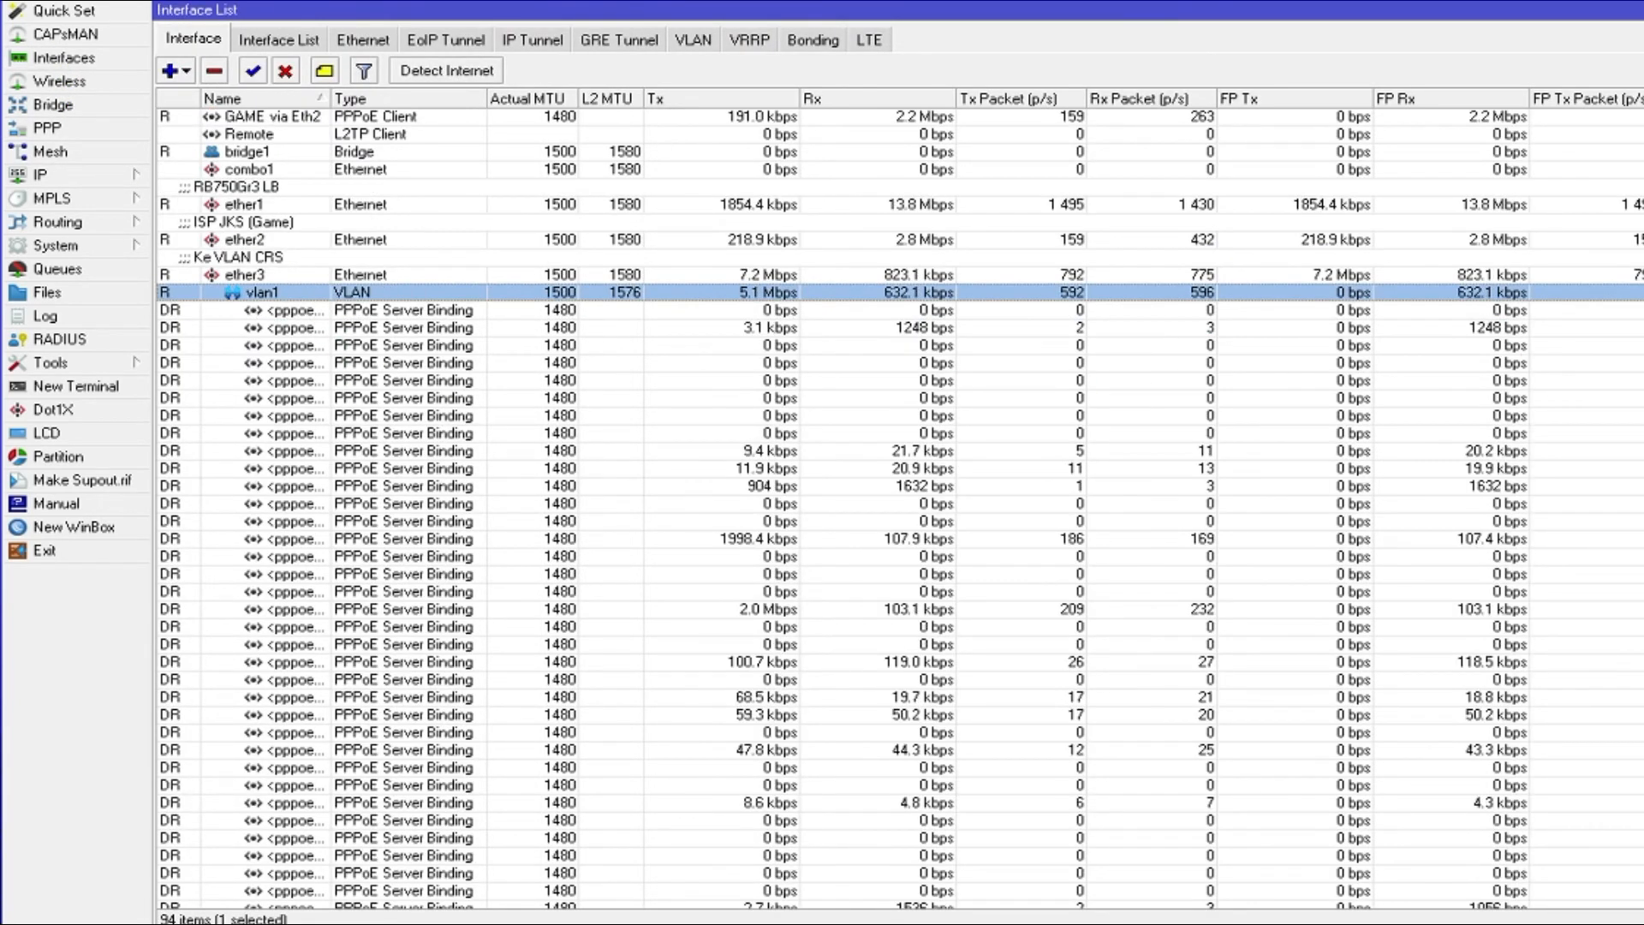
pyautogui.scroll(-7, 899, 505)
pyautogui.scroll(6, 899, 505)
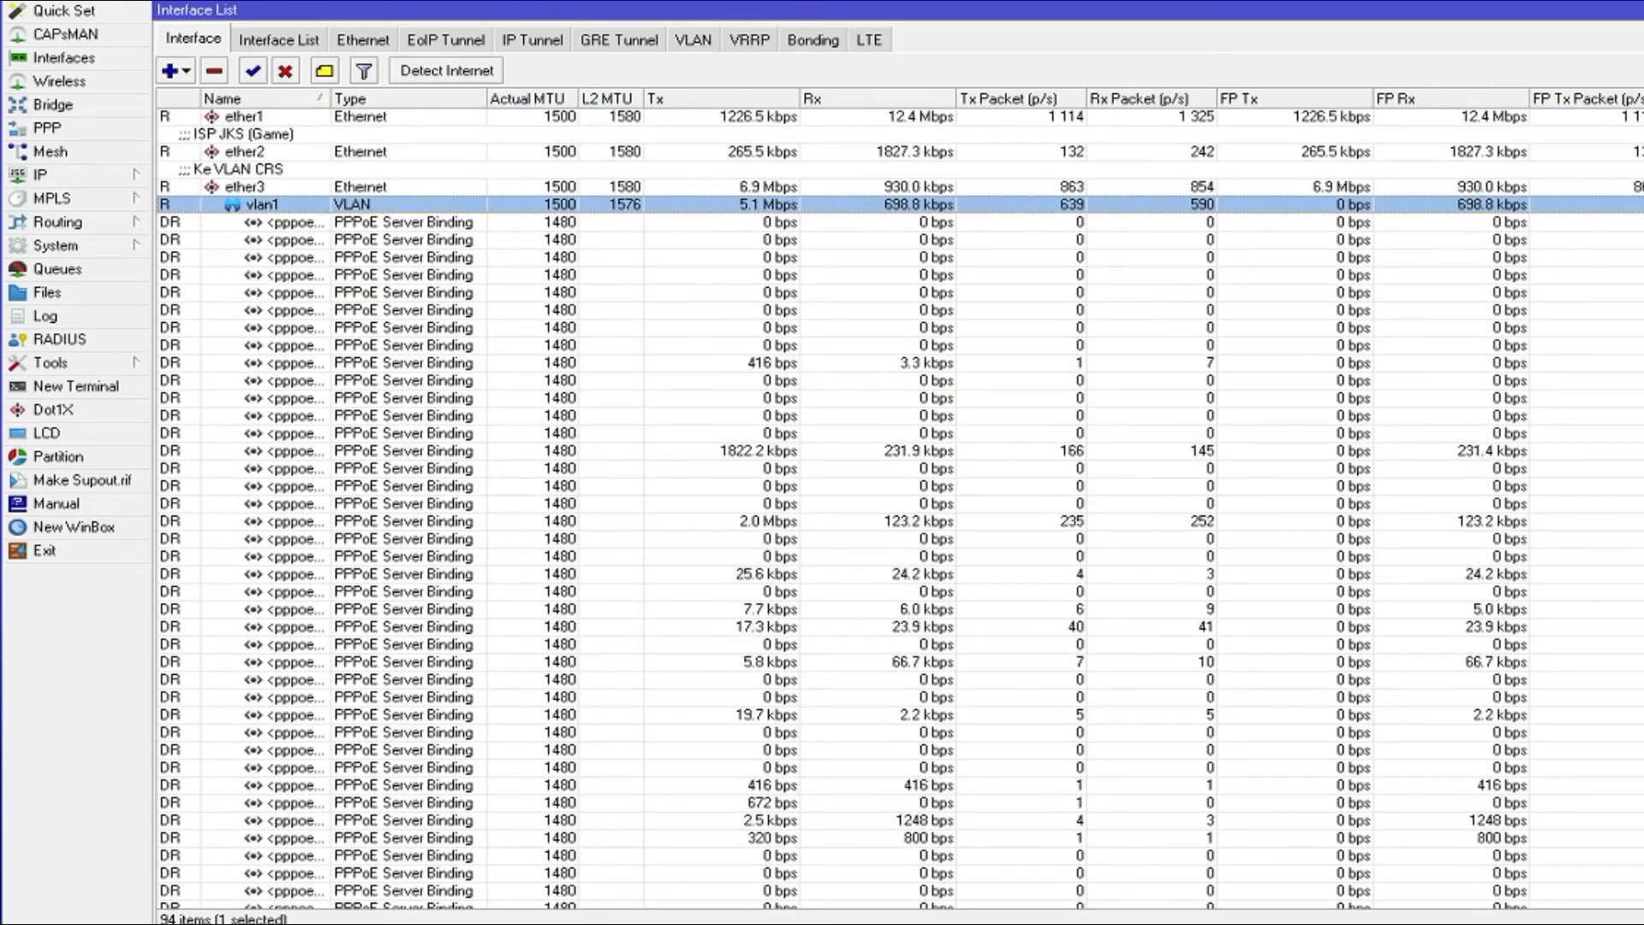
pyautogui.scroll(-15, 899, 505)
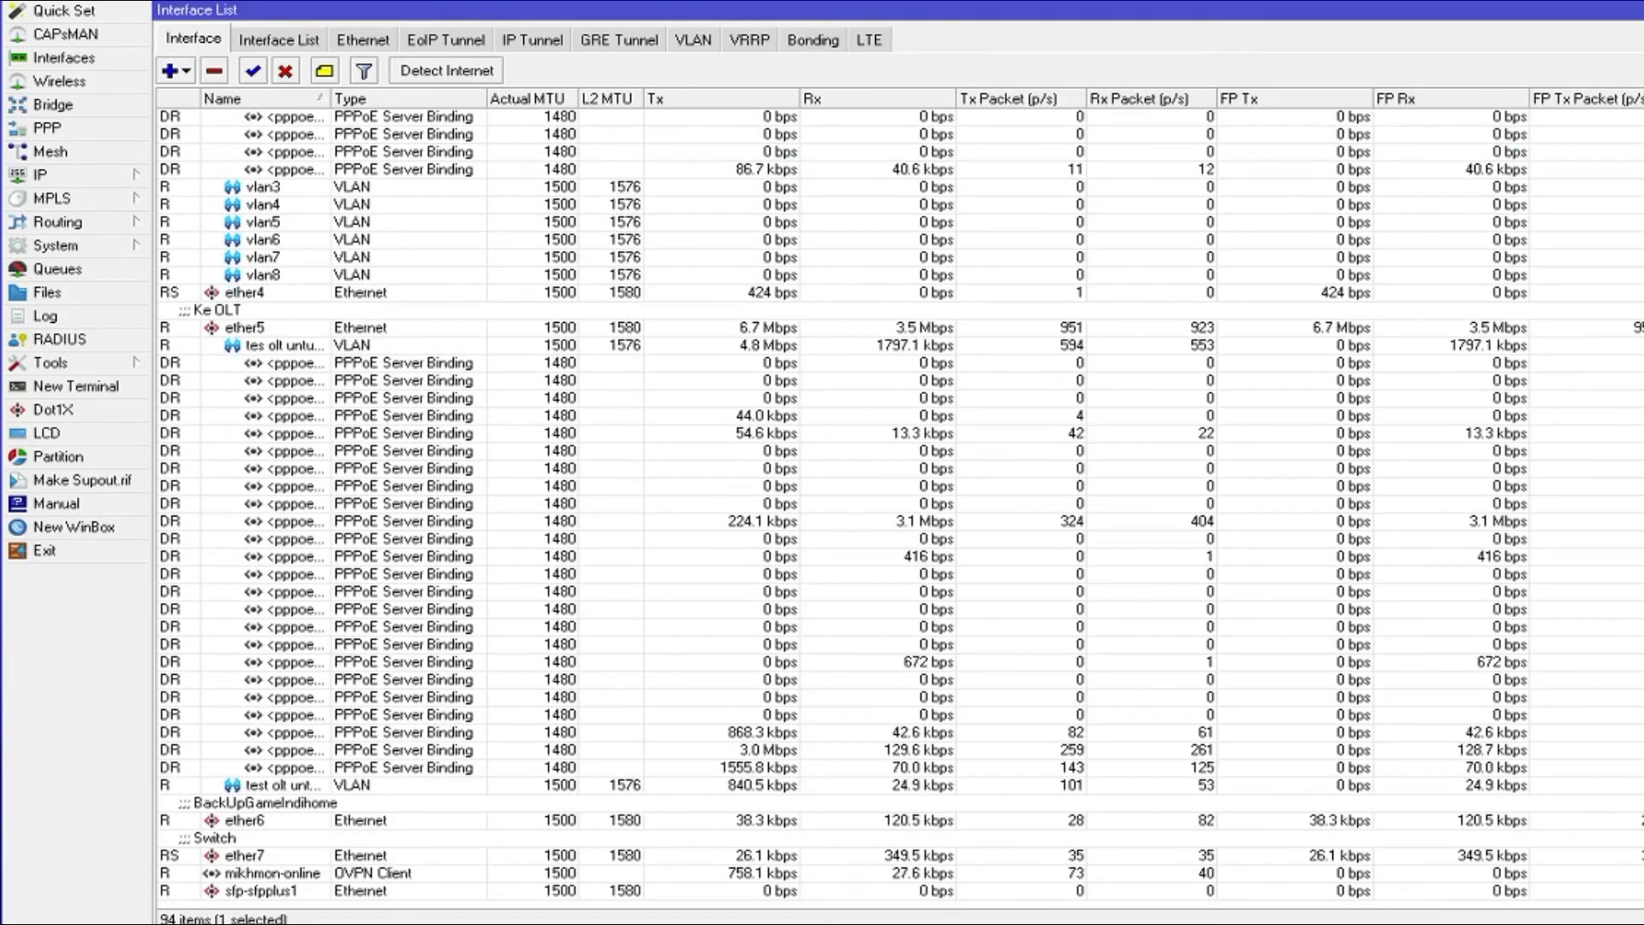
pyautogui.scroll(8, 899, 505)
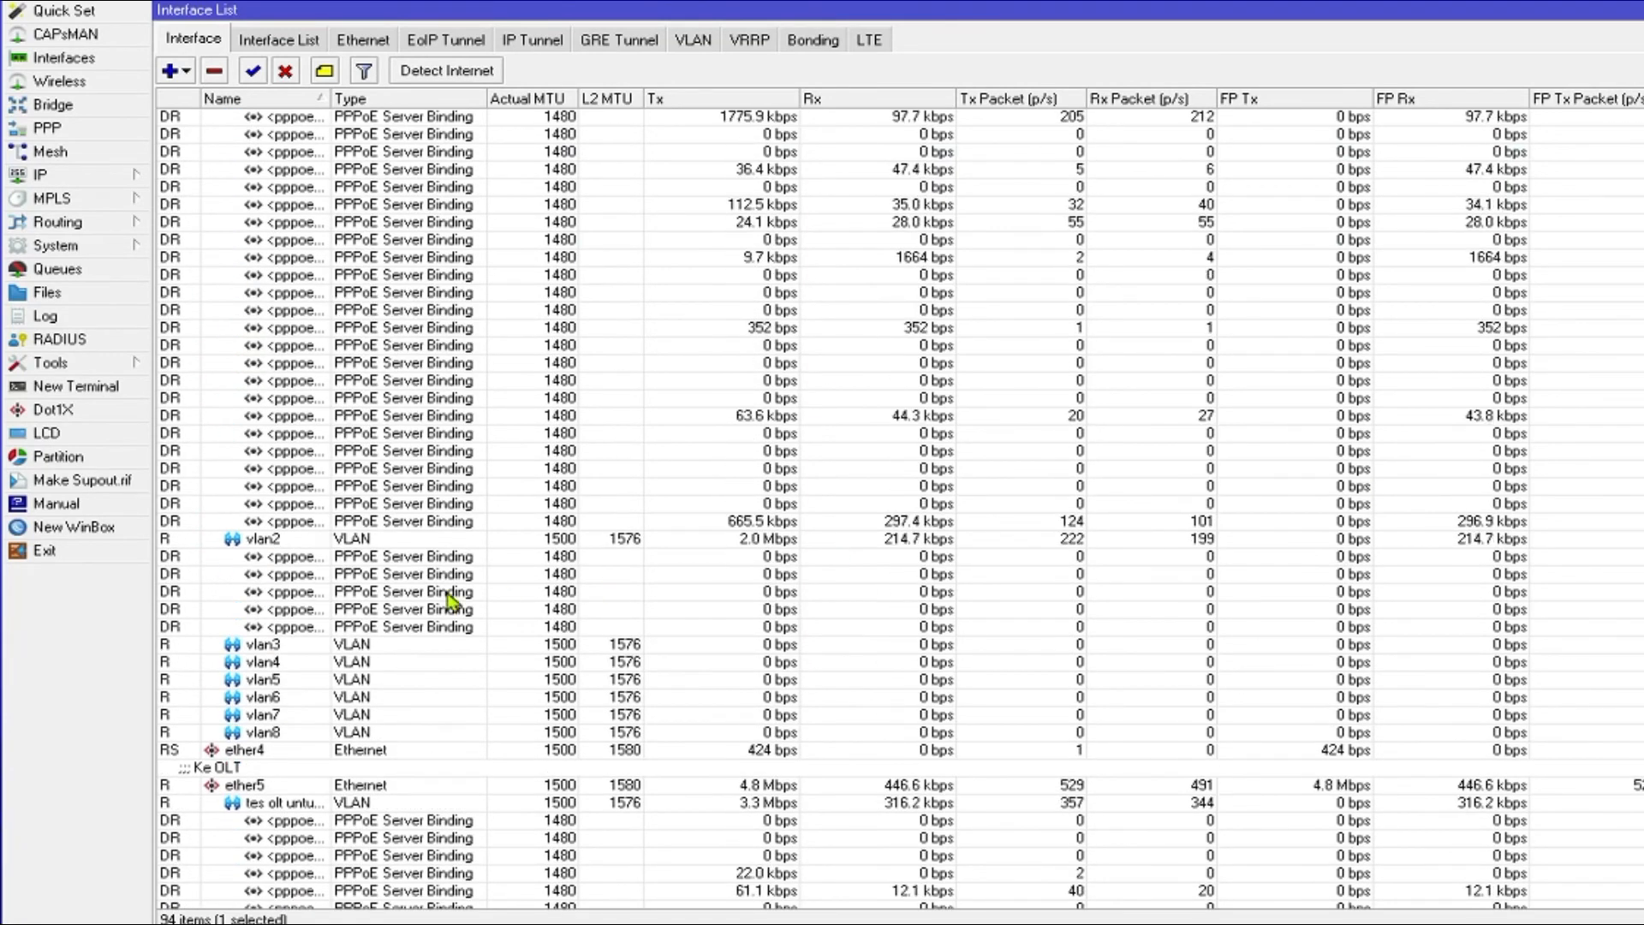
pyautogui.click(447, 593)
pyautogui.click(445, 558)
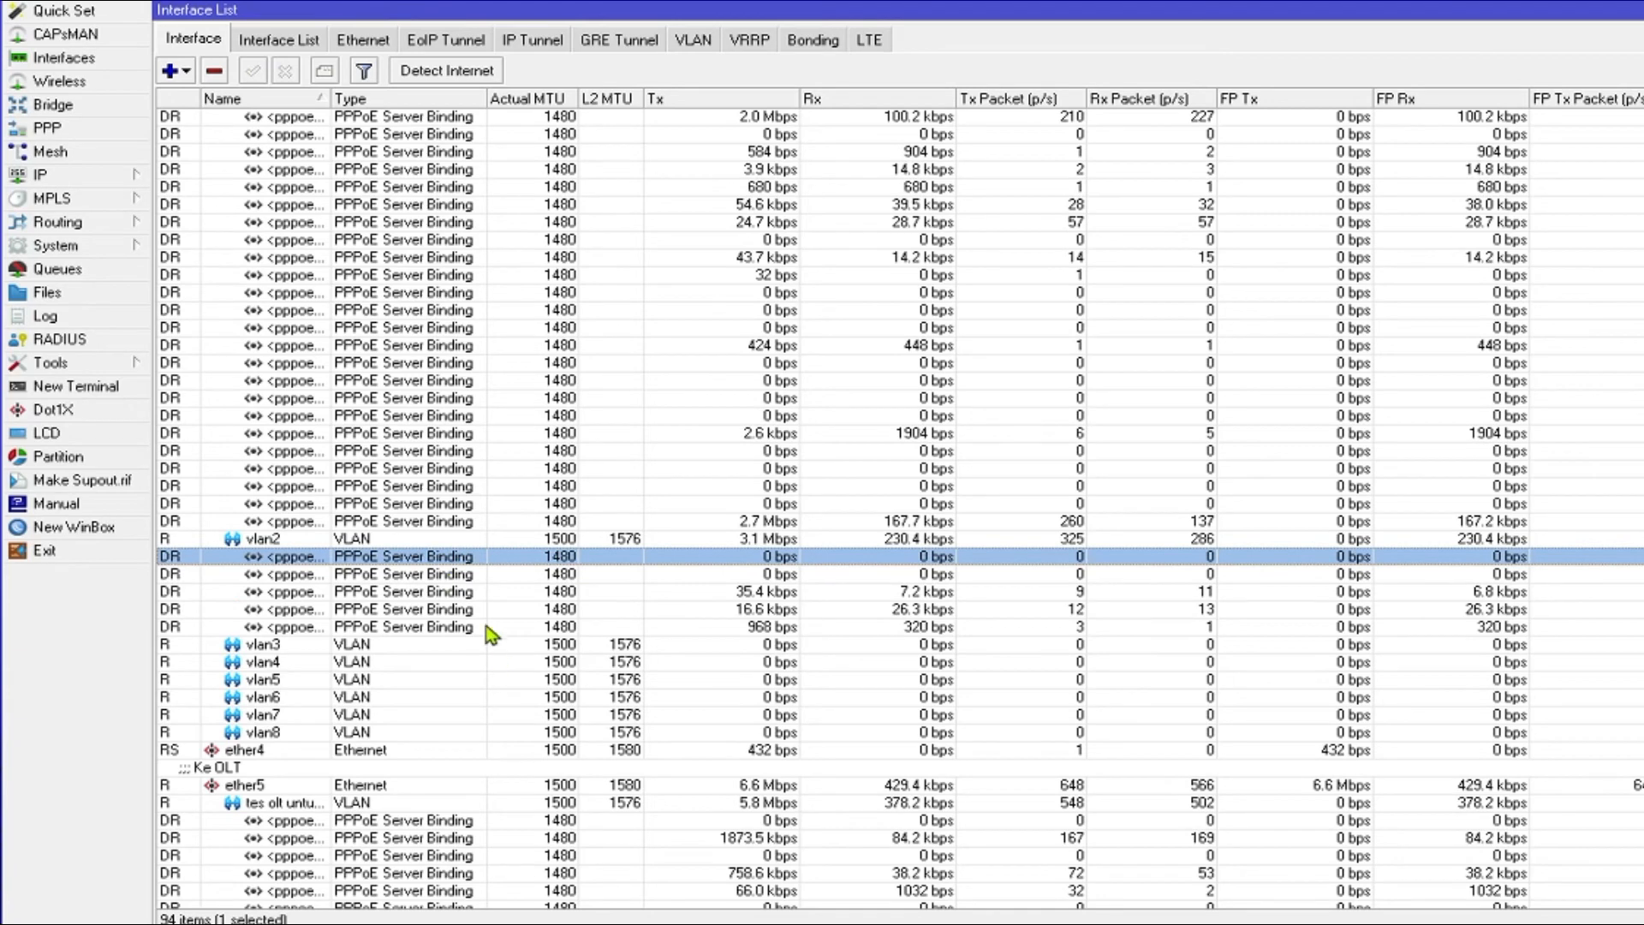
pyautogui.moveTo(486, 626); pyautogui.dragTo(427, 574)
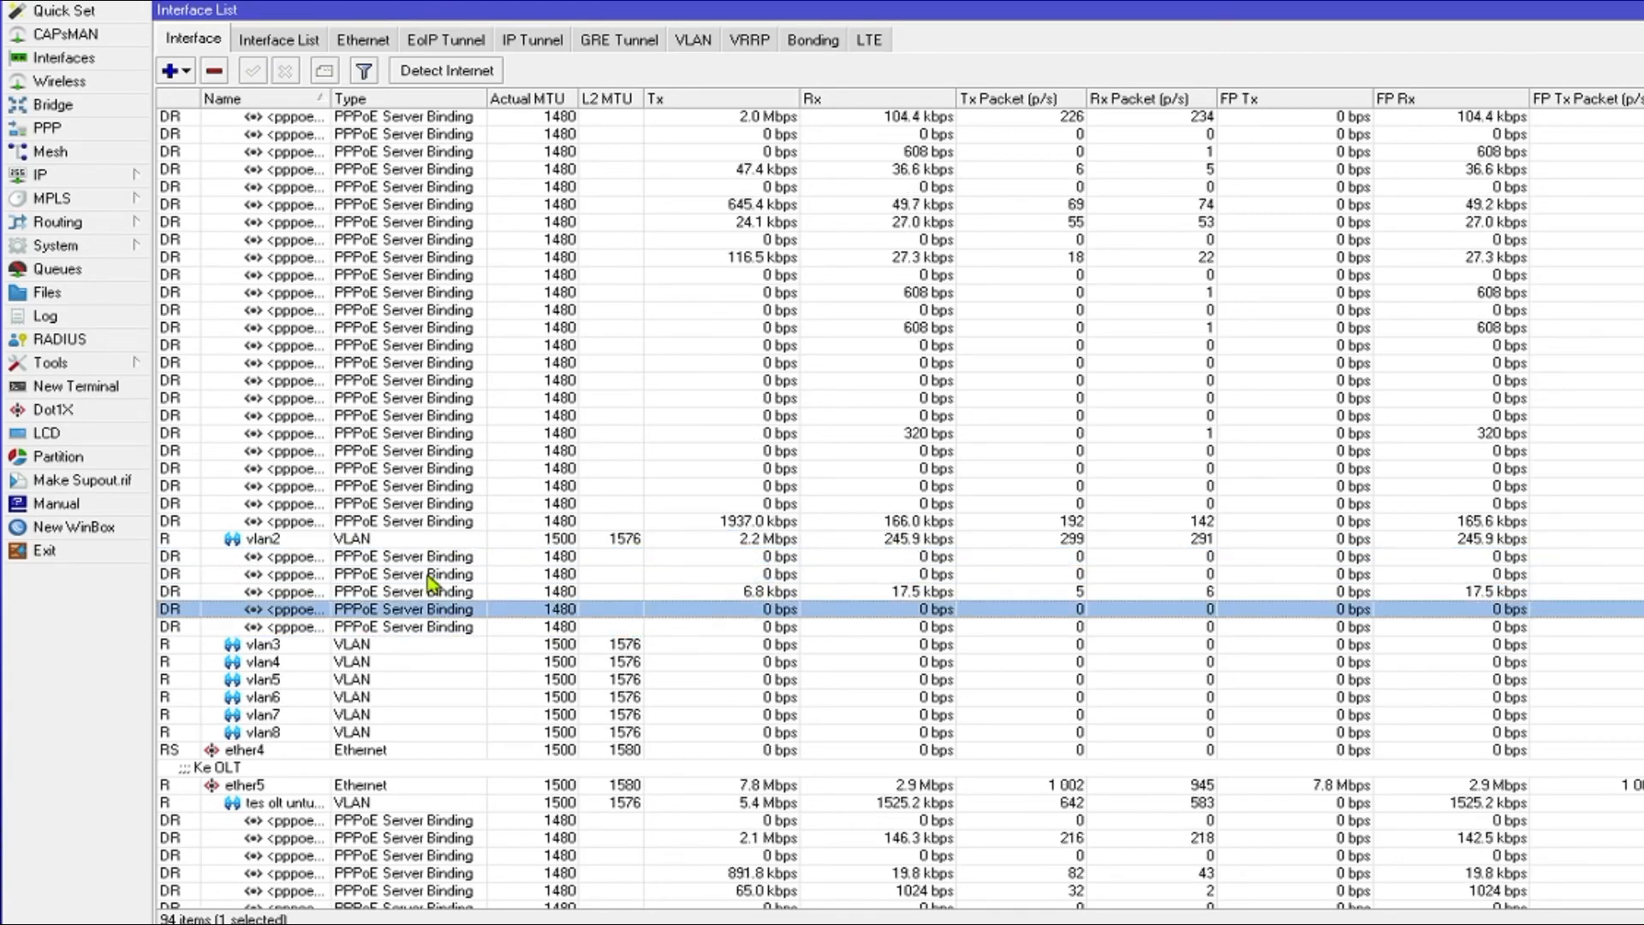
pyautogui.click(430, 576)
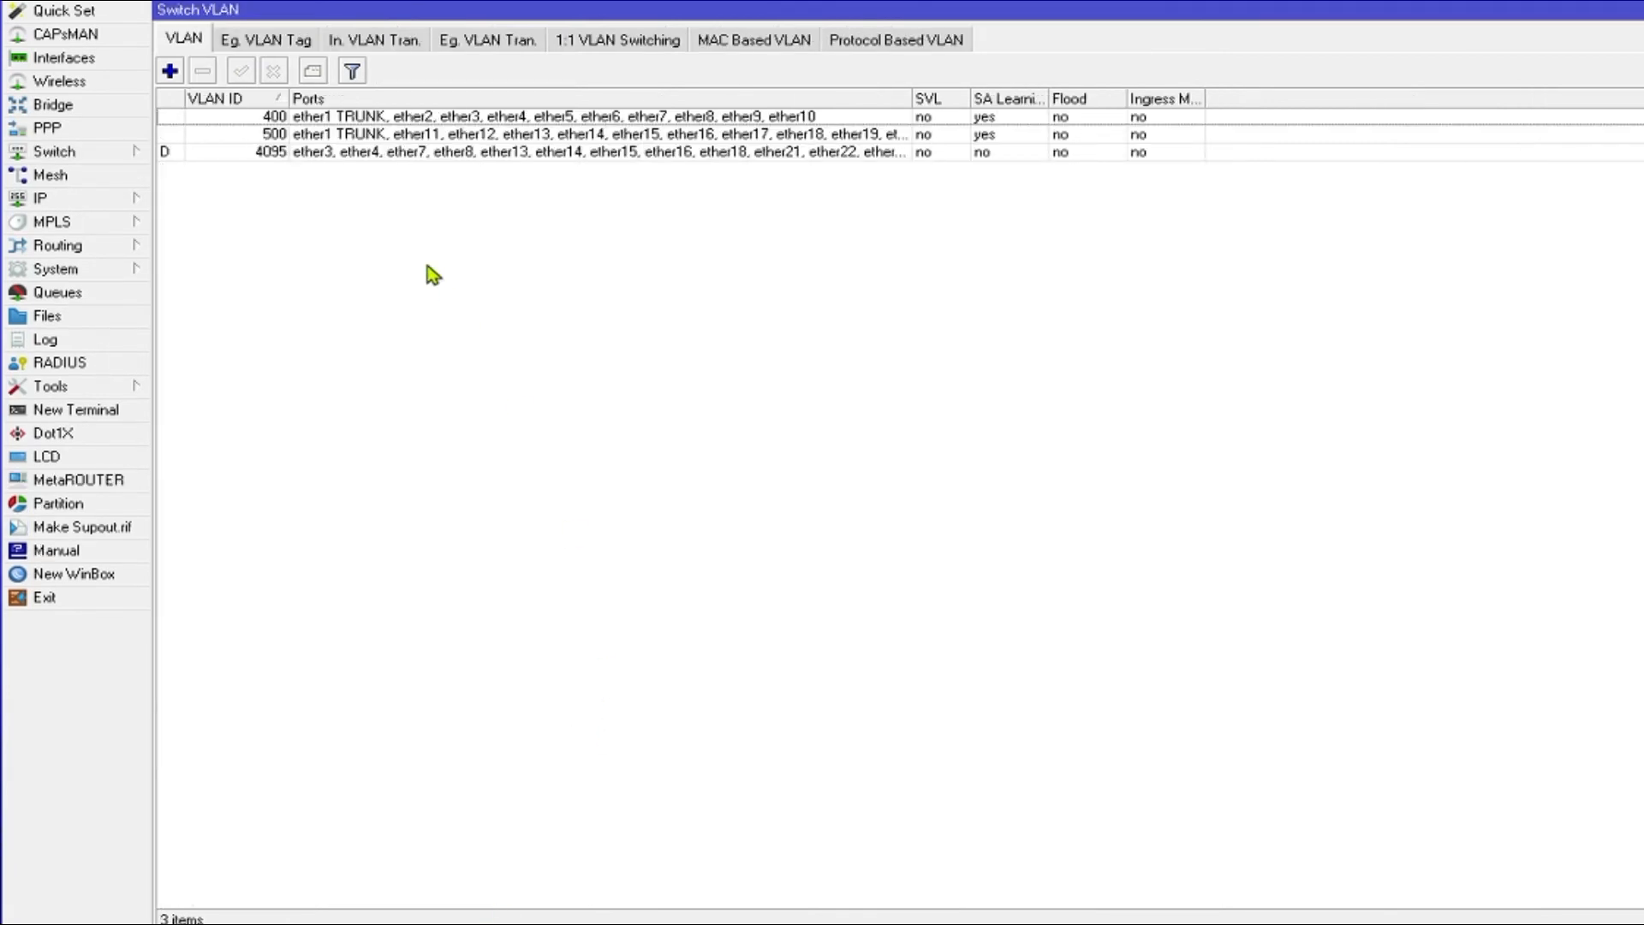
# - Switch to the MikroTik switch's WinBox session and review the member ports and egress tagged ports of VLANs 400 and 500
pyautogui.moveTo(397, 156); pyautogui.dragTo(361, 131)
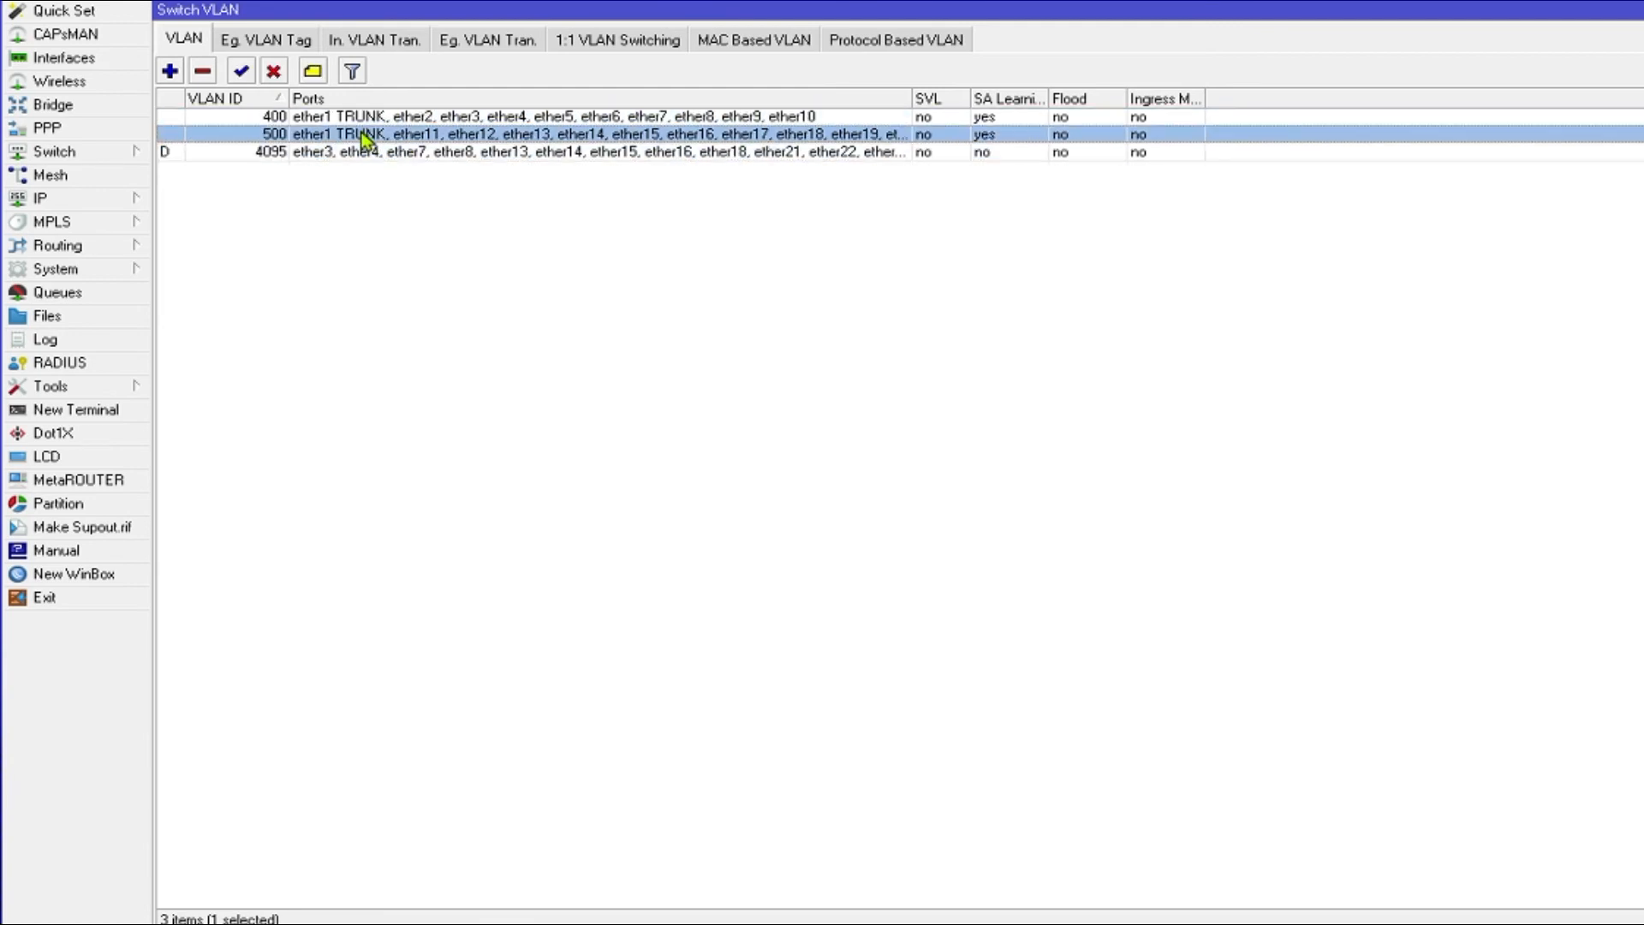
pyautogui.click(361, 117)
pyautogui.click(346, 150)
pyautogui.click(342, 133)
pyautogui.click(292, 40)
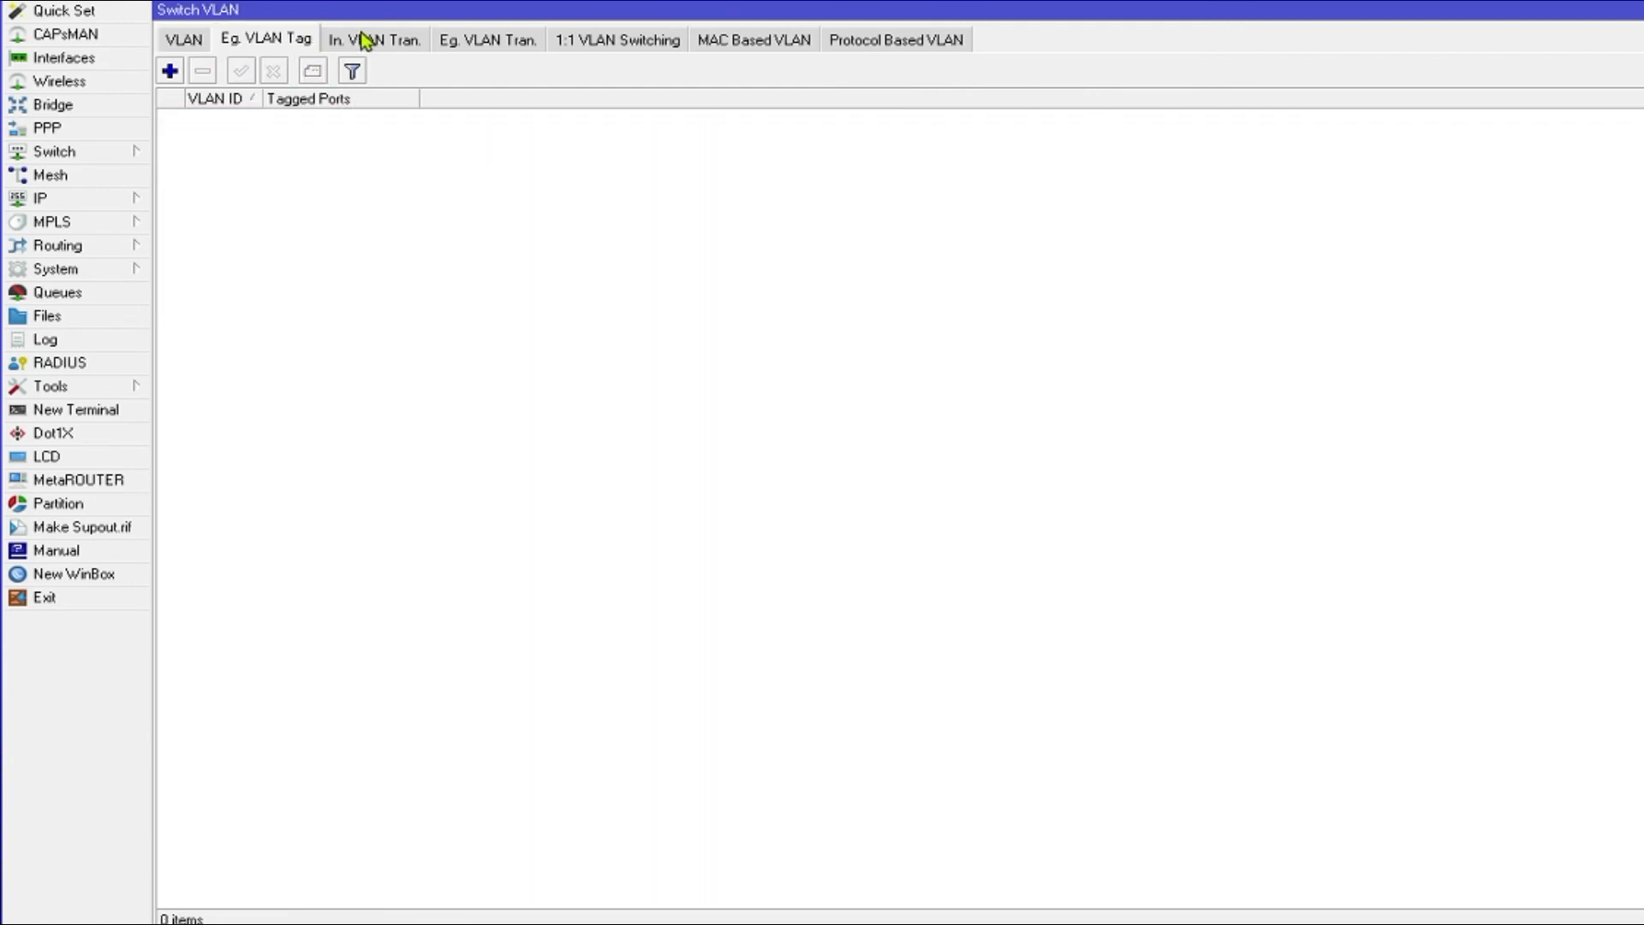
pyautogui.click(364, 39)
pyautogui.click(280, 40)
pyautogui.click(183, 40)
pyautogui.click(257, 39)
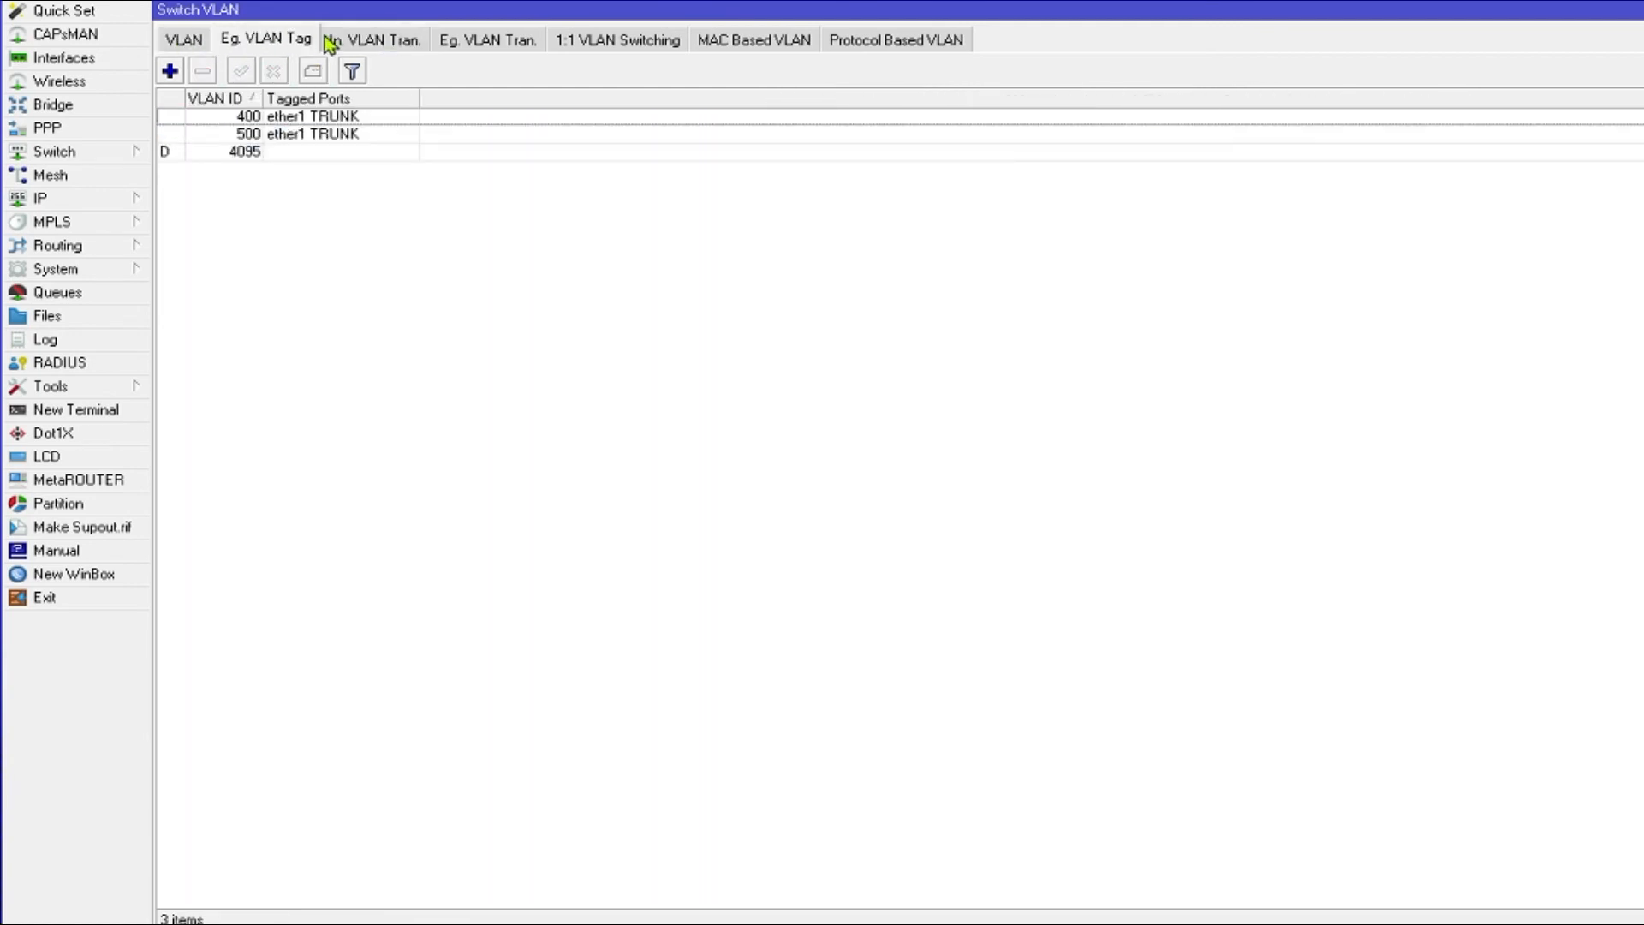
pyautogui.click(331, 41)
pyautogui.click(274, 42)
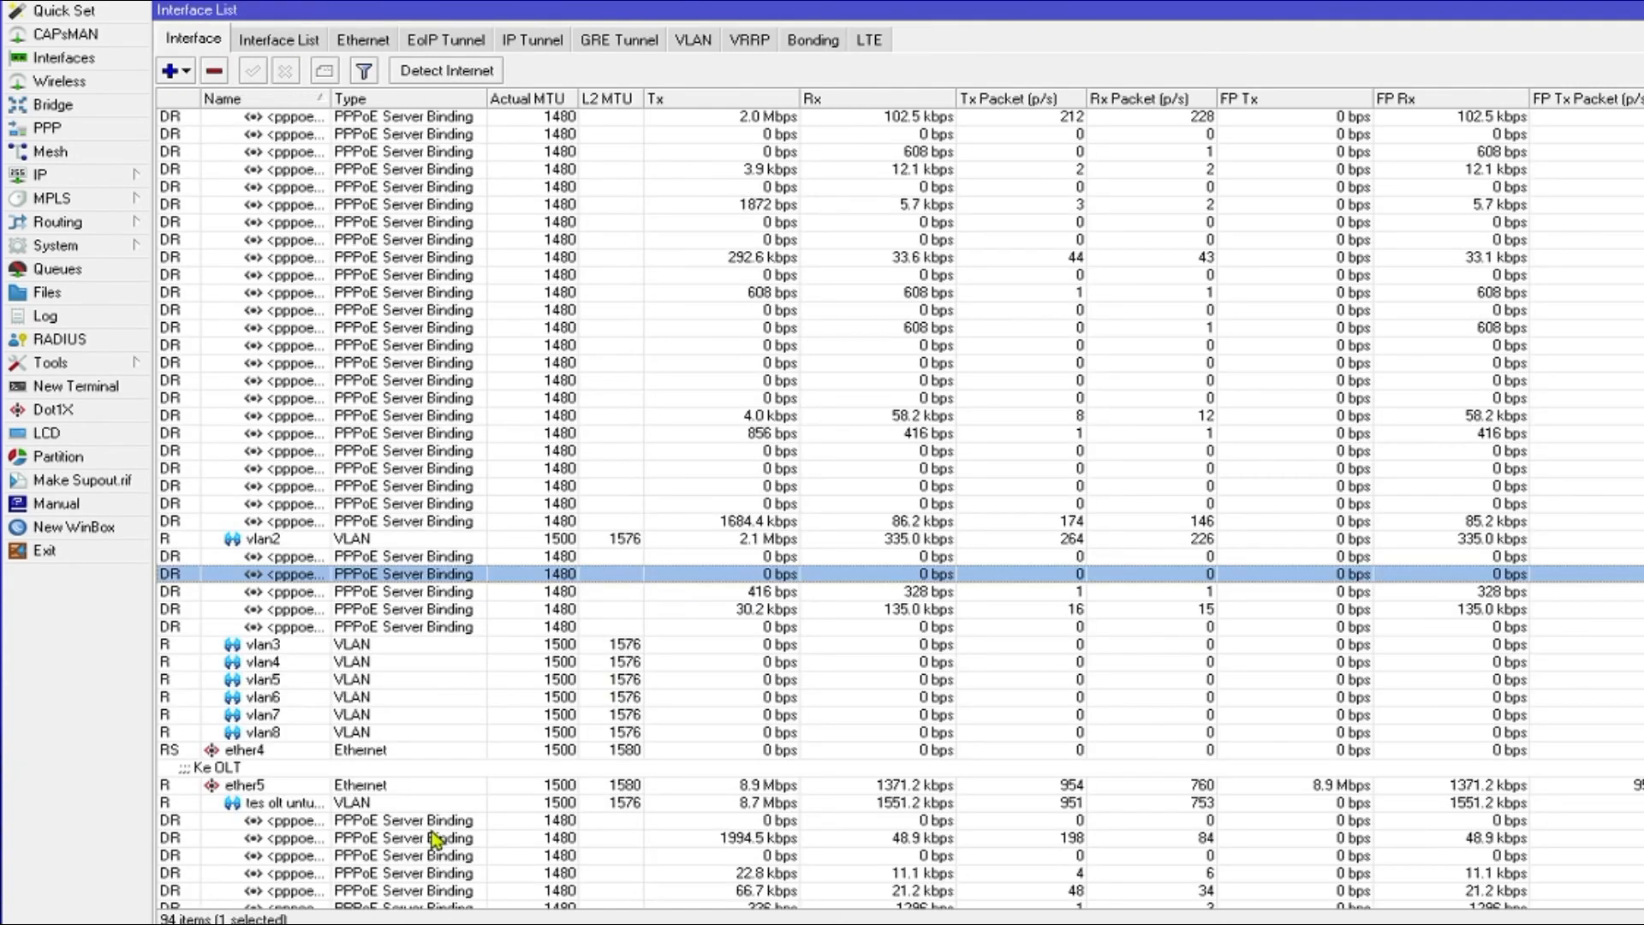
# - Return to the router's WinBox session and check the hotspot hosts and active hotspot users on the VLAN servers
pyautogui.click(52, 175)
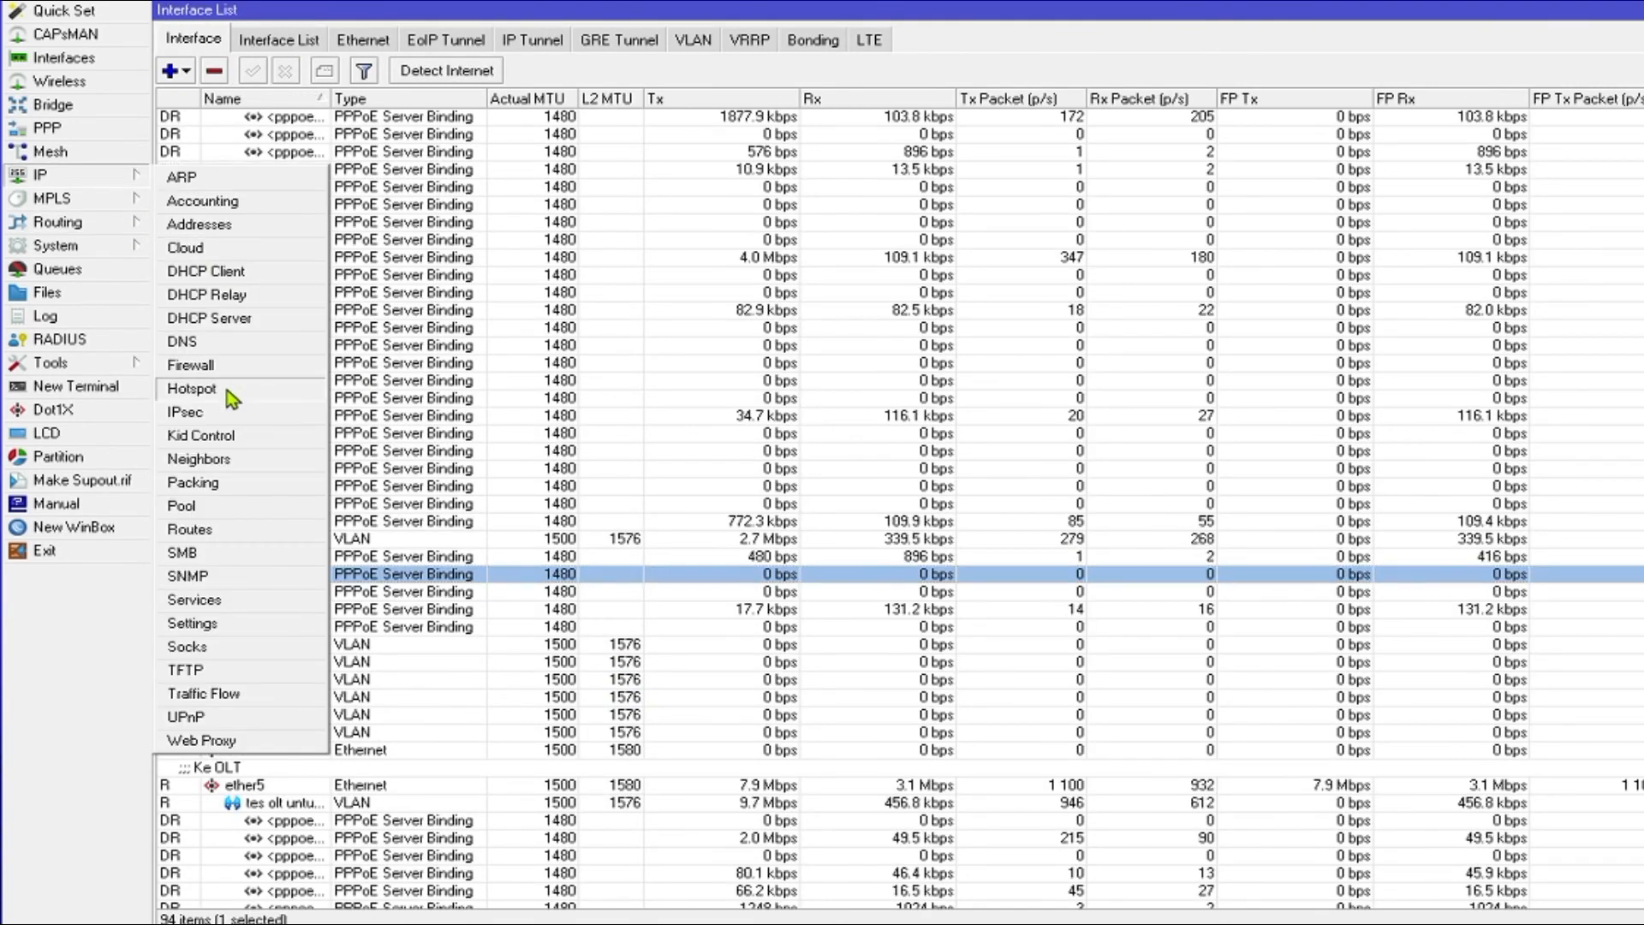
pyautogui.click(233, 387)
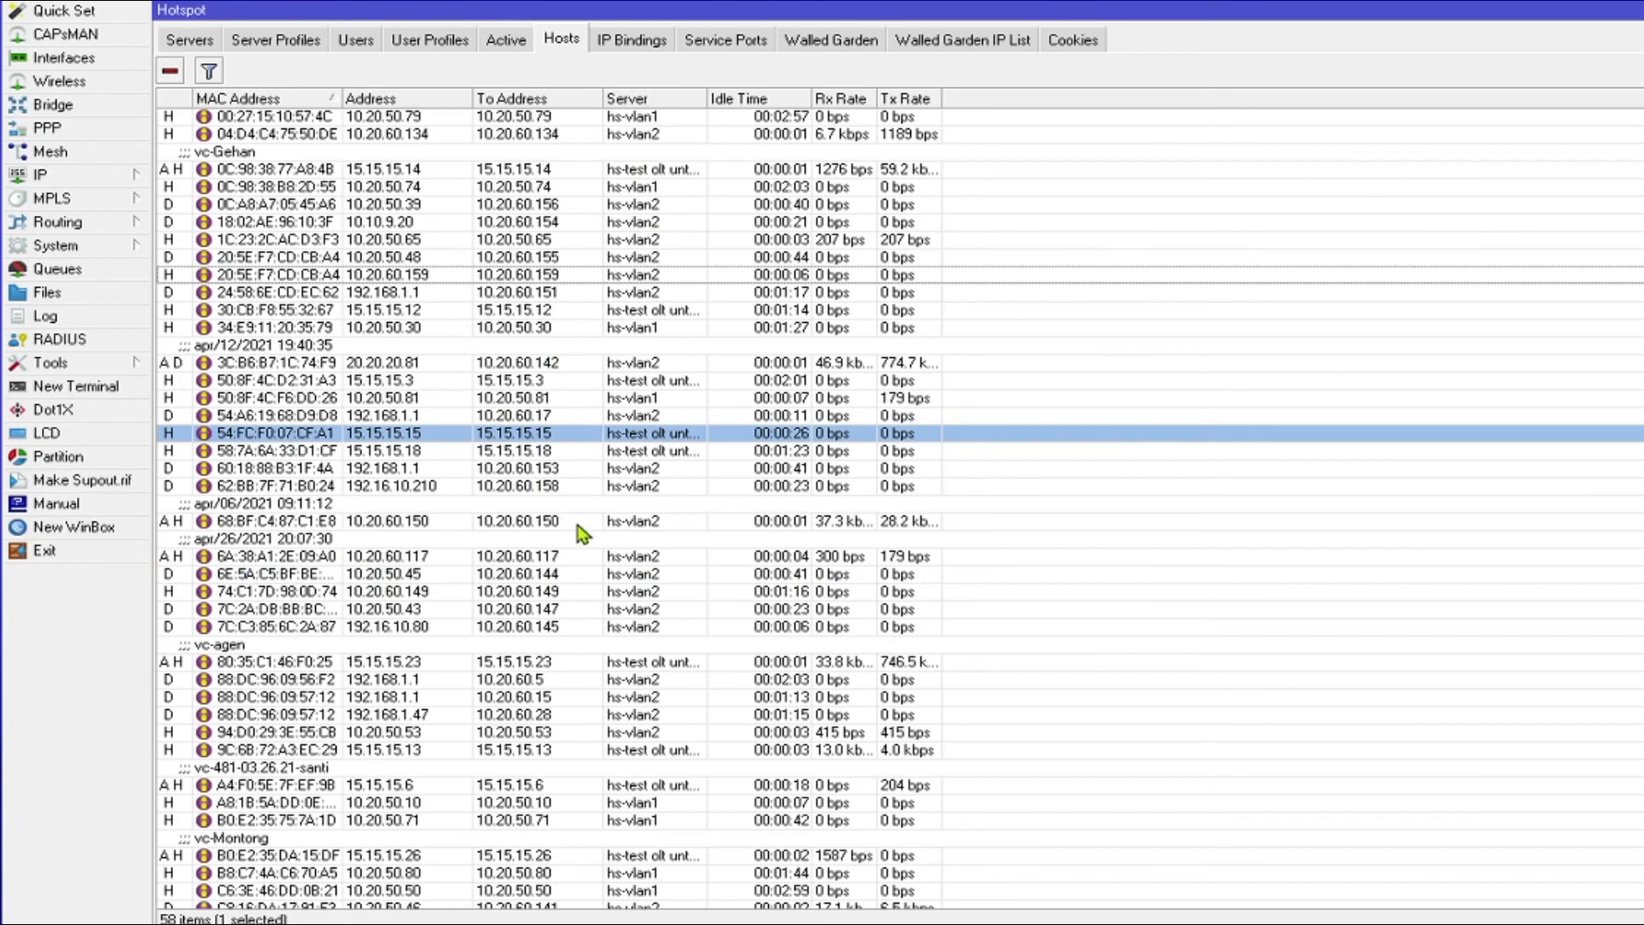
pyautogui.click(555, 626)
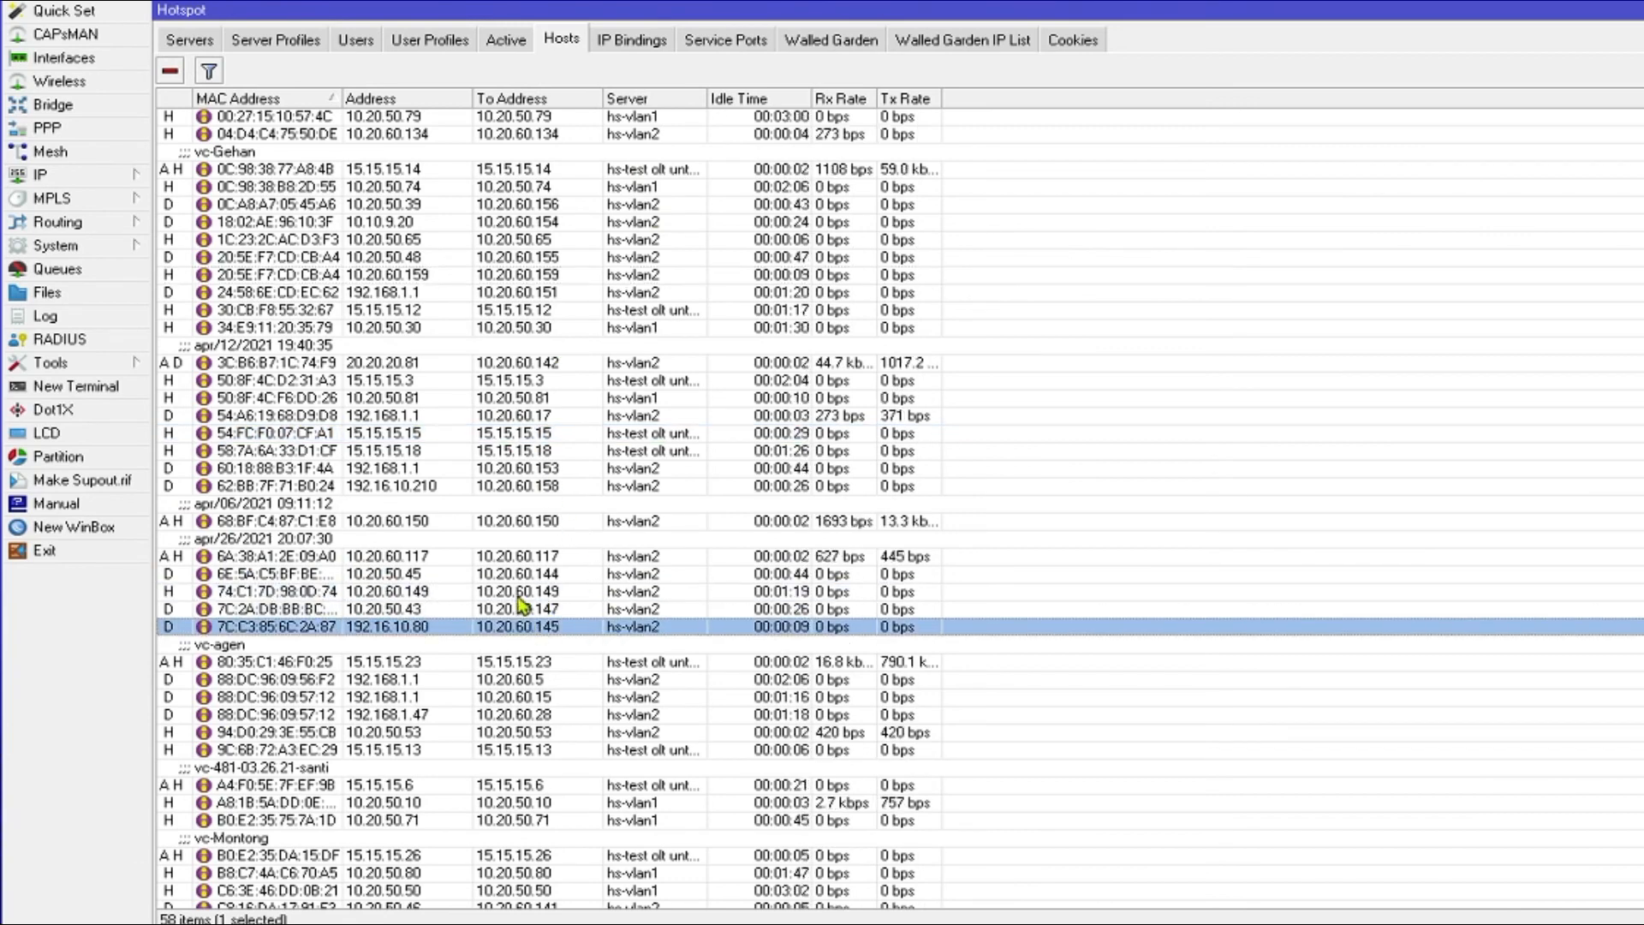
pyautogui.moveTo(516, 438); pyautogui.dragTo(511, 405)
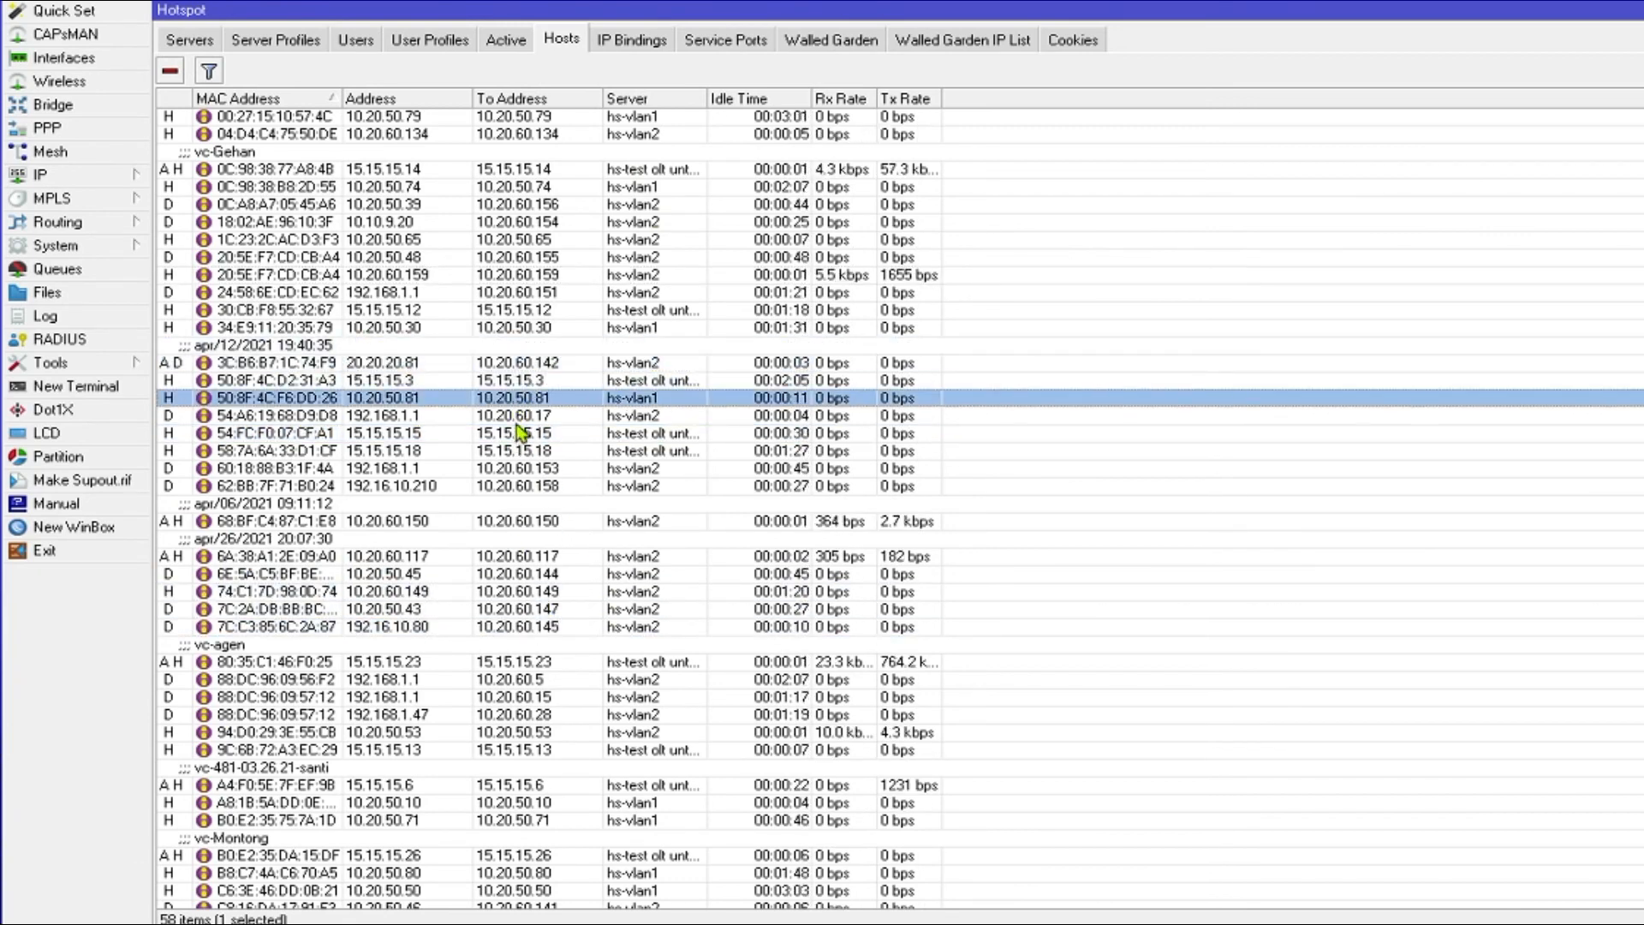
pyautogui.click(517, 417)
pyautogui.click(509, 43)
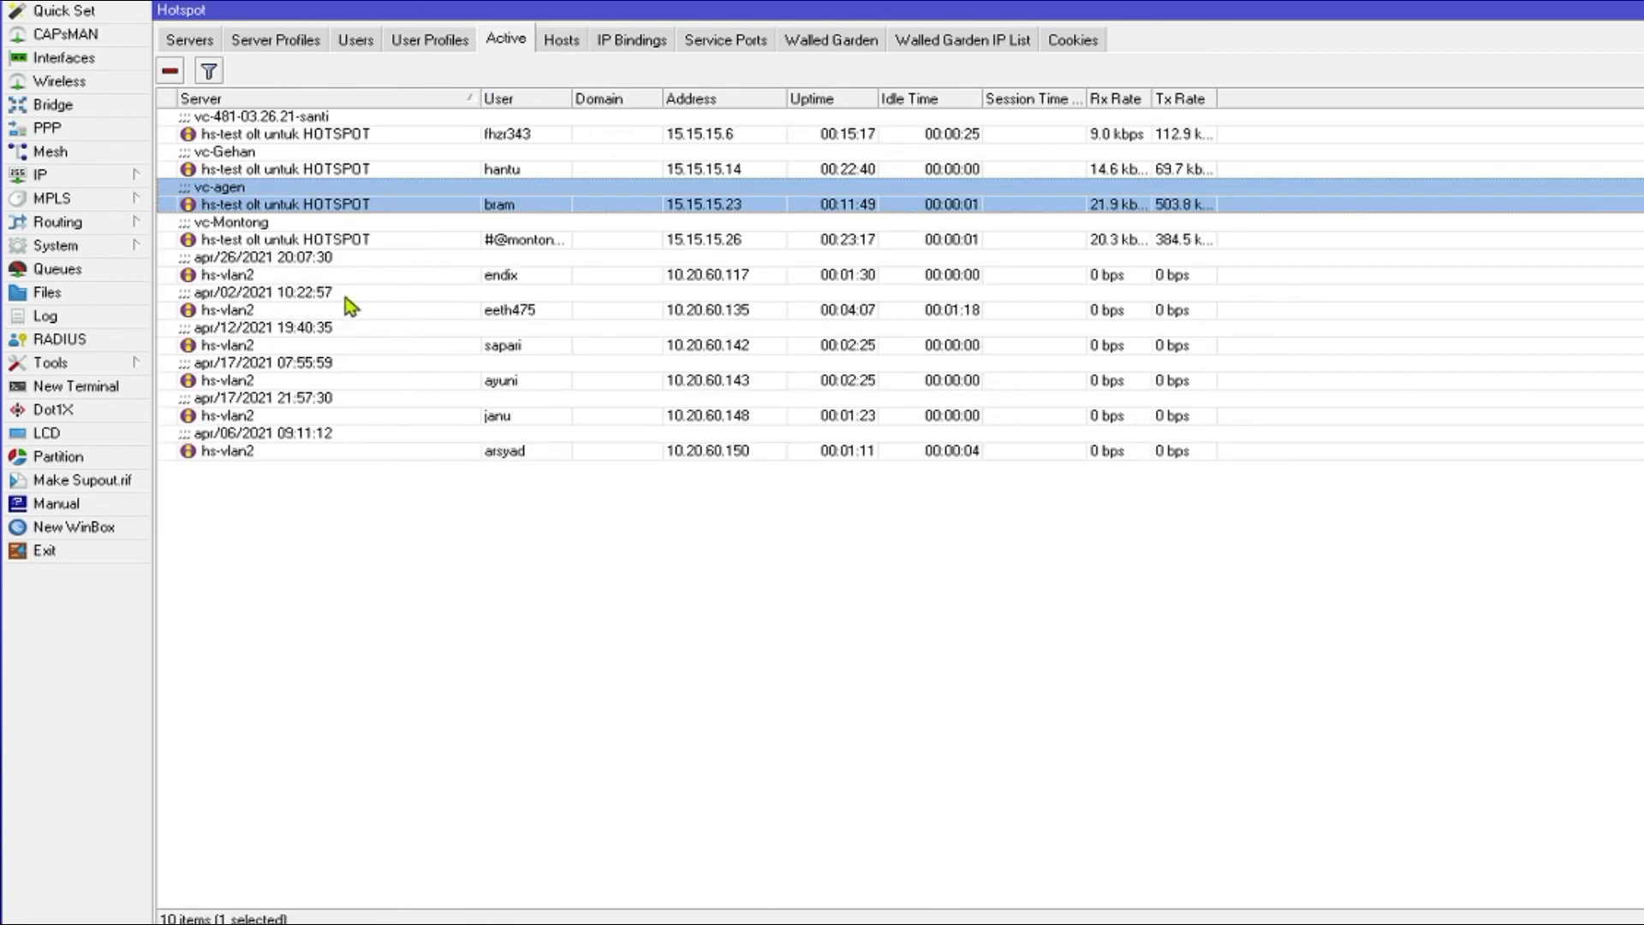
pyautogui.moveTo(289, 308)
pyautogui.mouseDown()
pyautogui.moveTo(267, 284)
pyautogui.moveTo(273, 420)
pyautogui.moveTo(294, 462)
pyautogui.moveTo(276, 360)
pyautogui.moveTo(294, 286)
pyautogui.mouseUp()
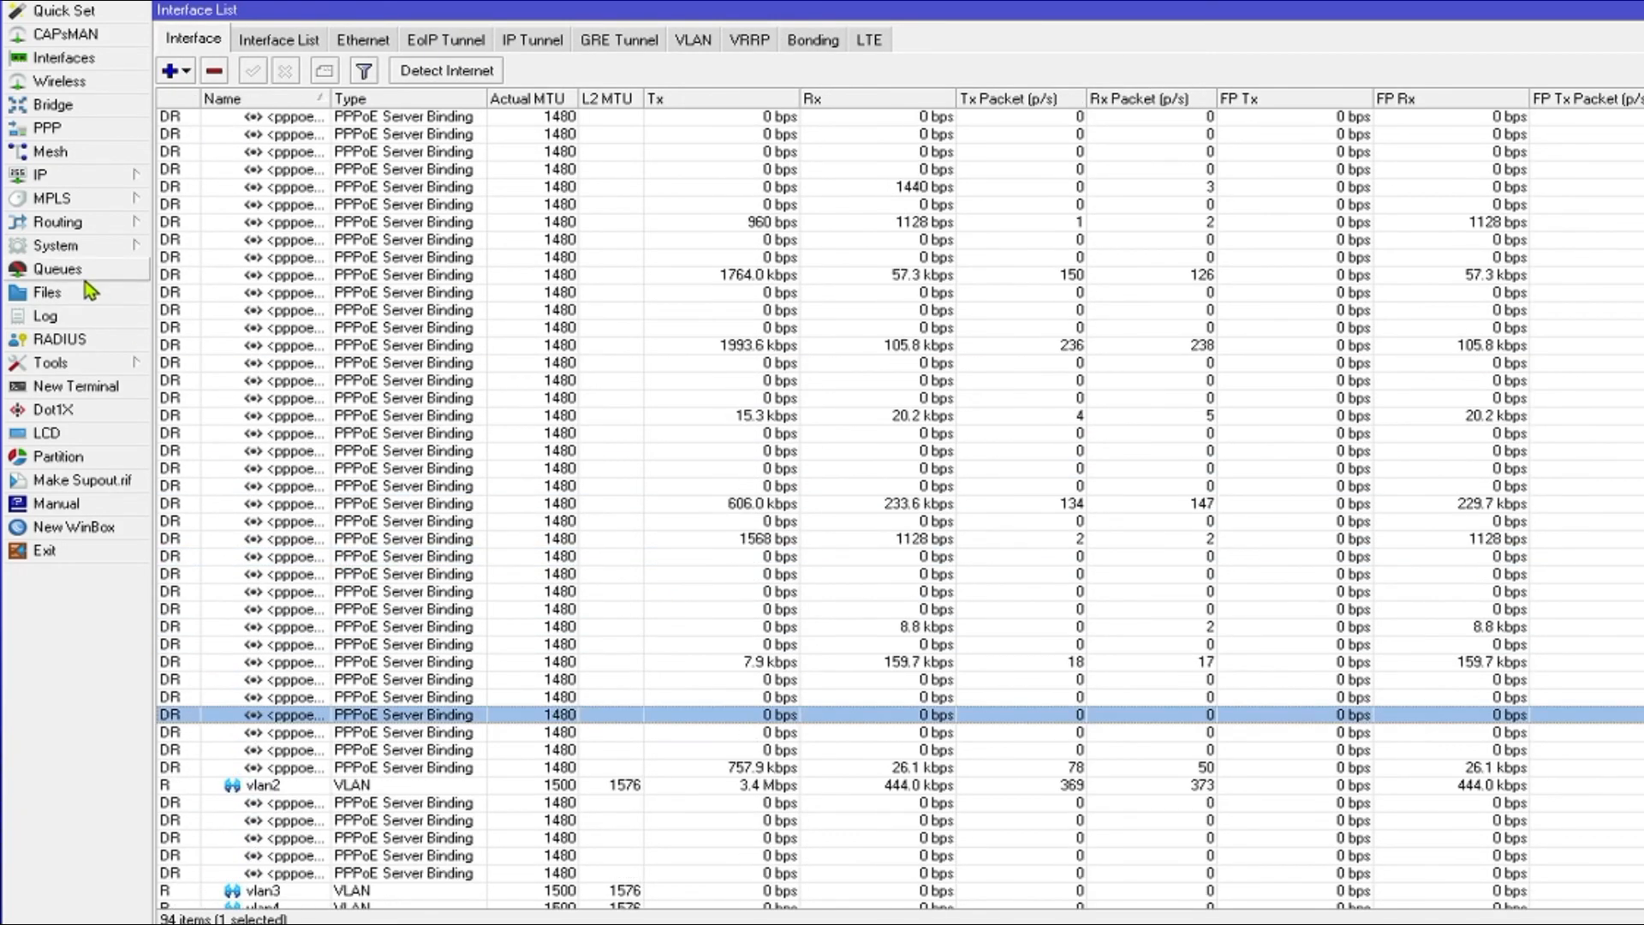
# - Open the router's route rules, enlarge the window to review the destination addresses, and close it
pyautogui.click(718, 456)
pyautogui.scroll(5, 743, 595)
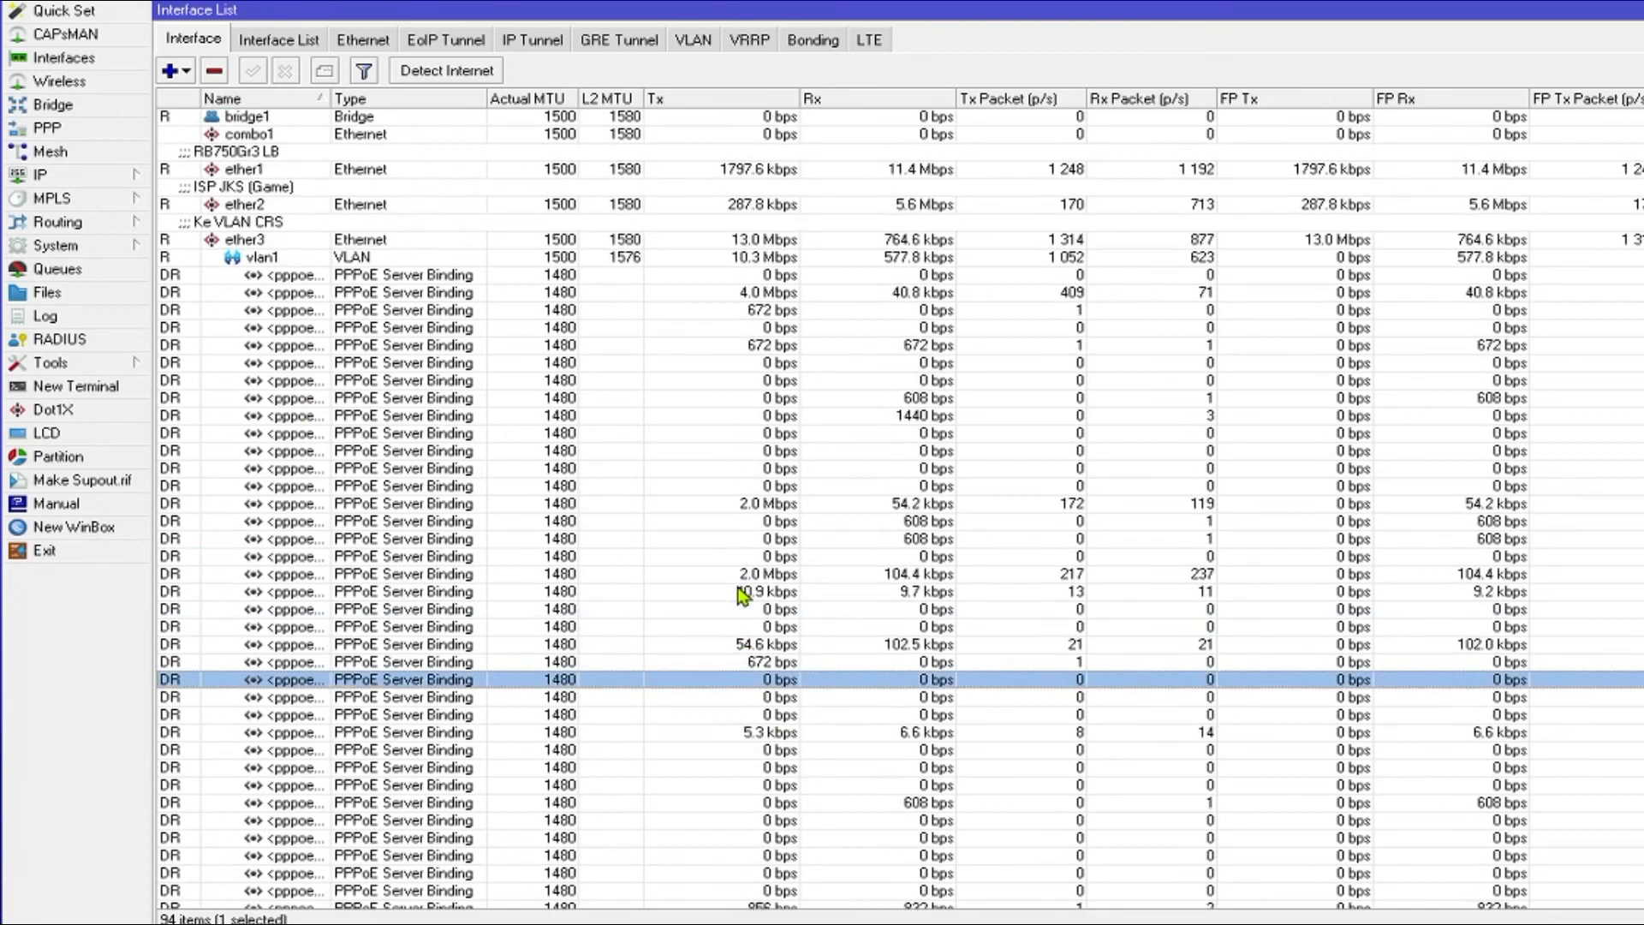
pyautogui.click(92, 181)
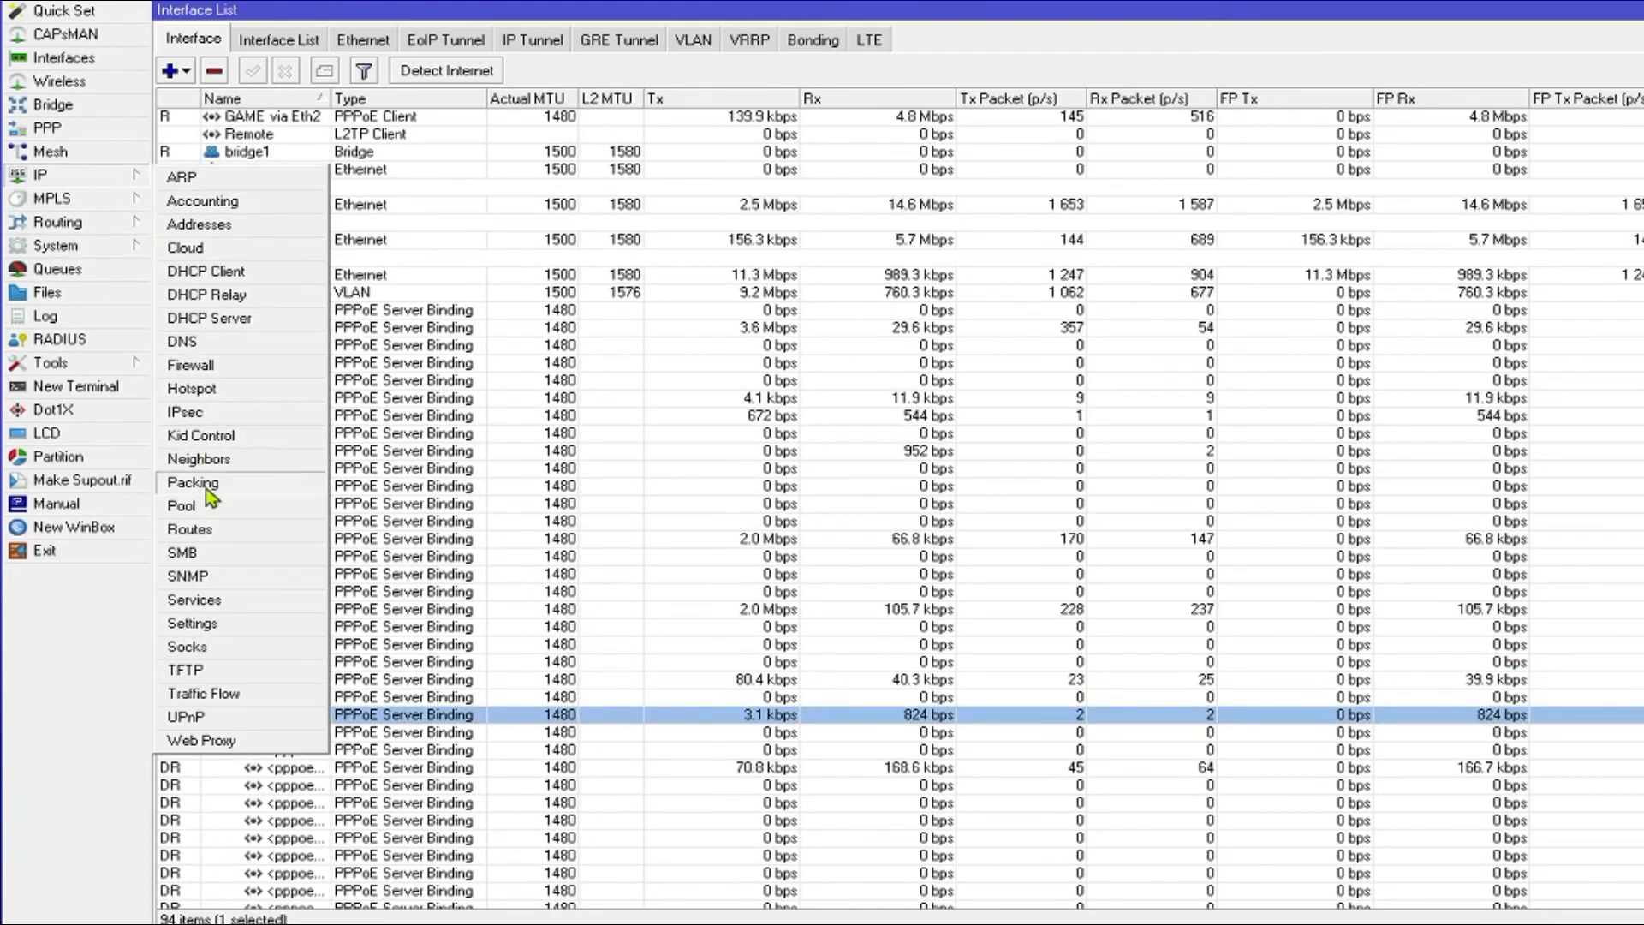
pyautogui.click(218, 529)
pyautogui.click(355, 70)
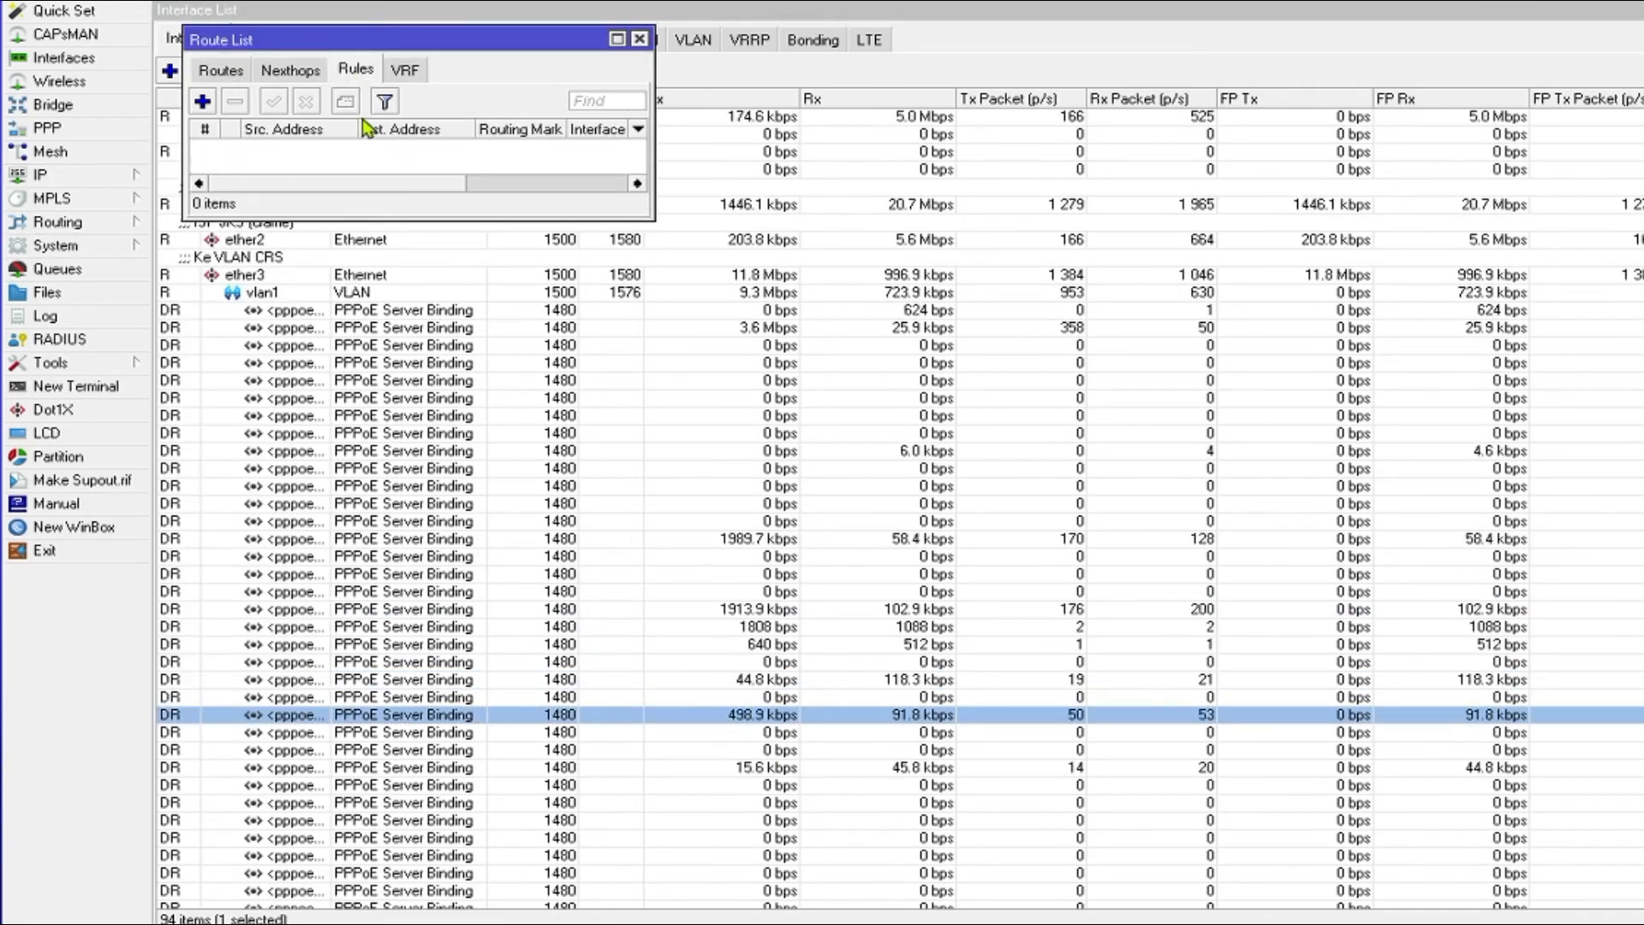
pyautogui.click(370, 153)
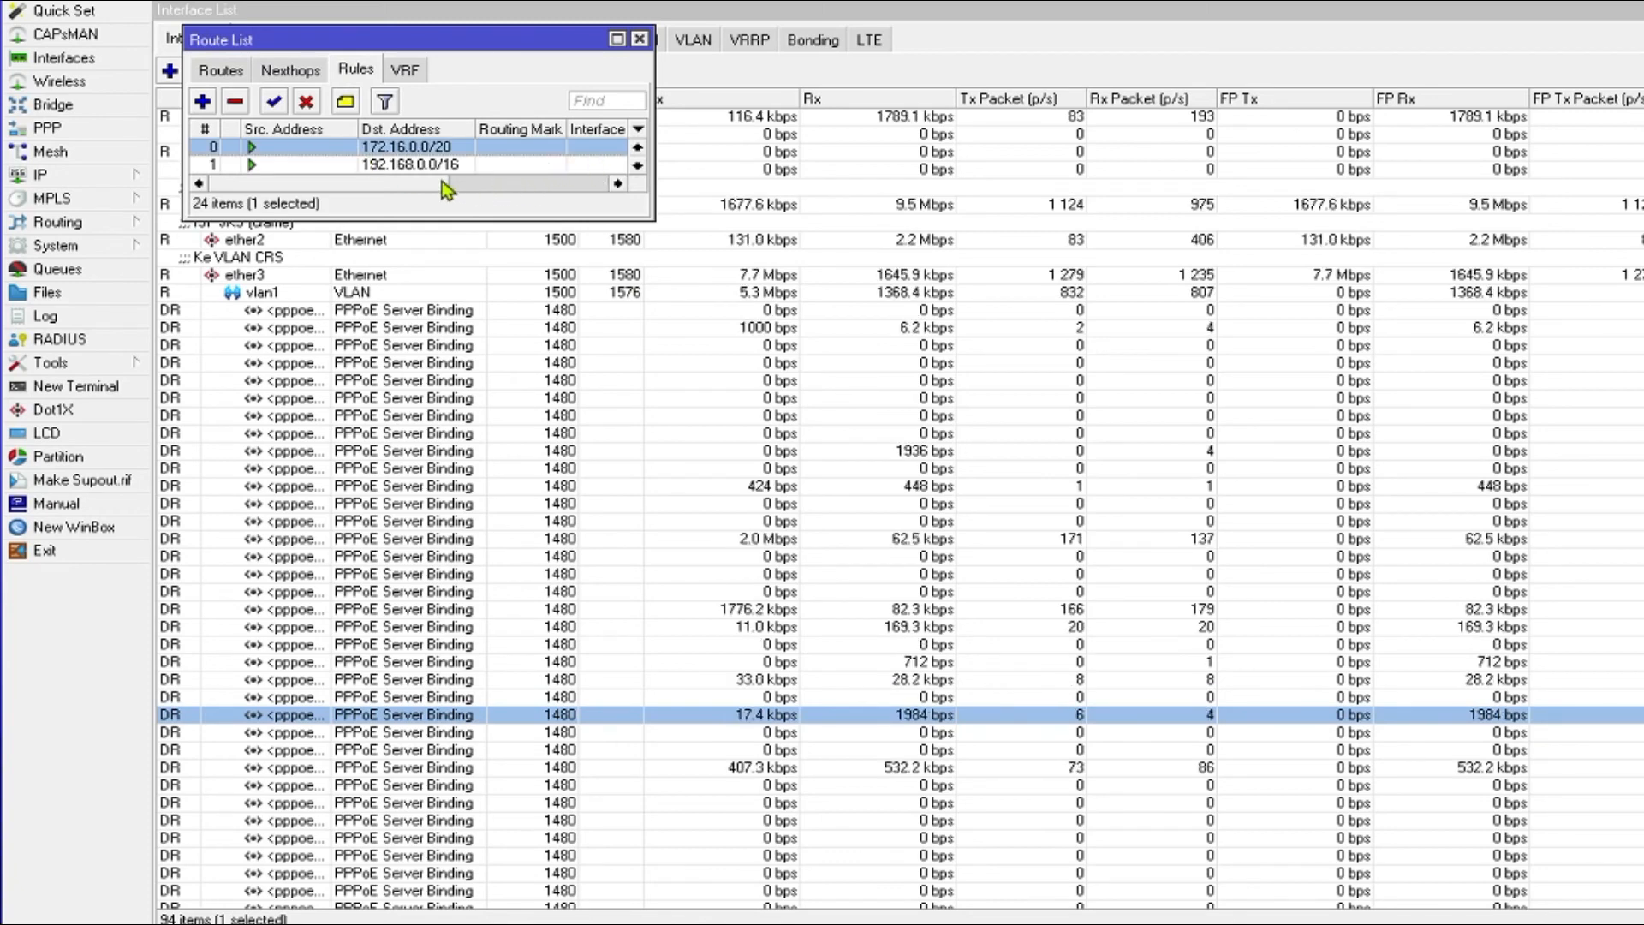
pyautogui.moveTo(450, 216); pyautogui.dragTo(458, 375)
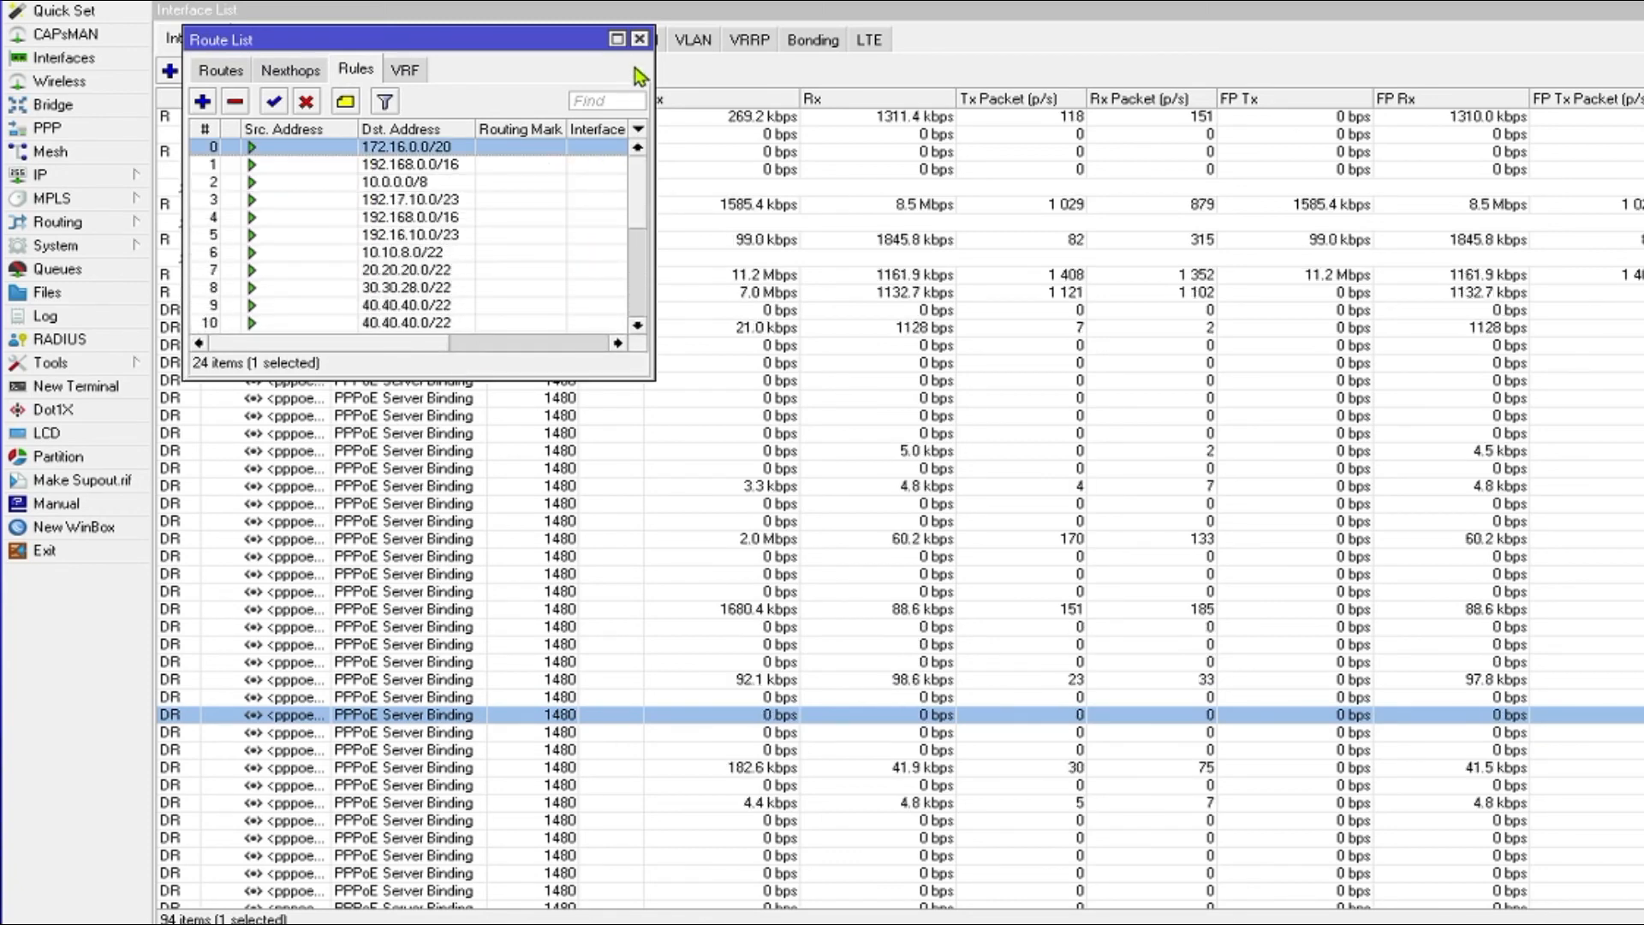
pyautogui.click(640, 40)
# - Examine the interface list down through vlan1 and vlan2, and check the active PPPoE connections
pyautogui.click(694, 419)
pyautogui.scroll(-3, 681, 480)
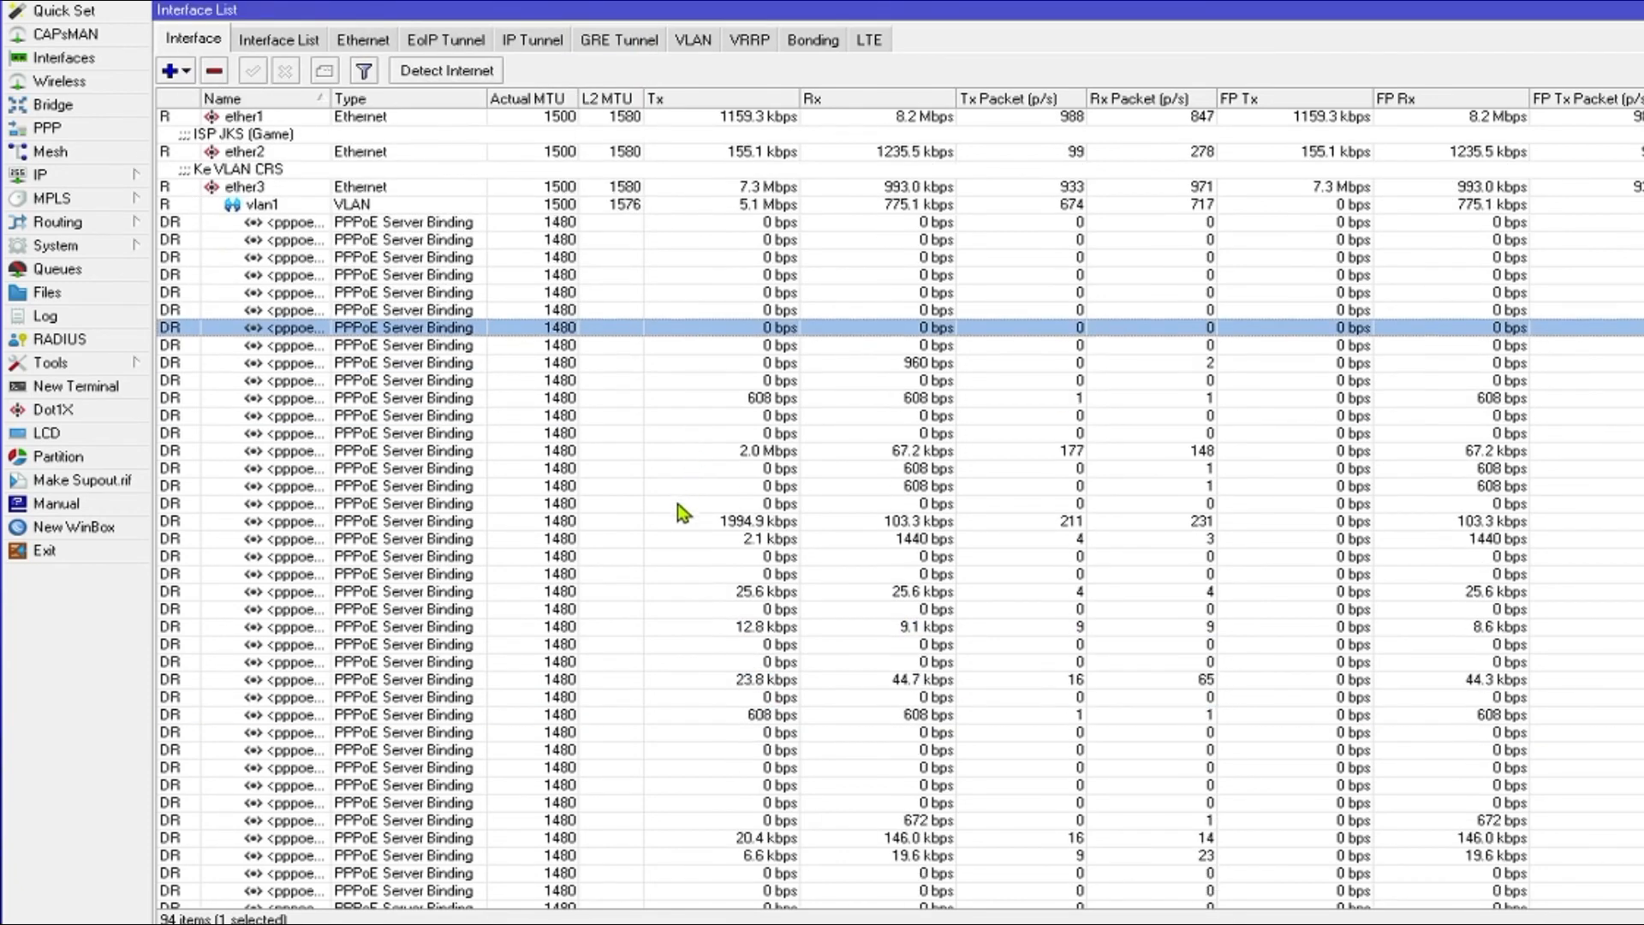
pyautogui.click(690, 541)
pyautogui.scroll(-2, 677, 582)
pyautogui.scroll(-3, 599, 736)
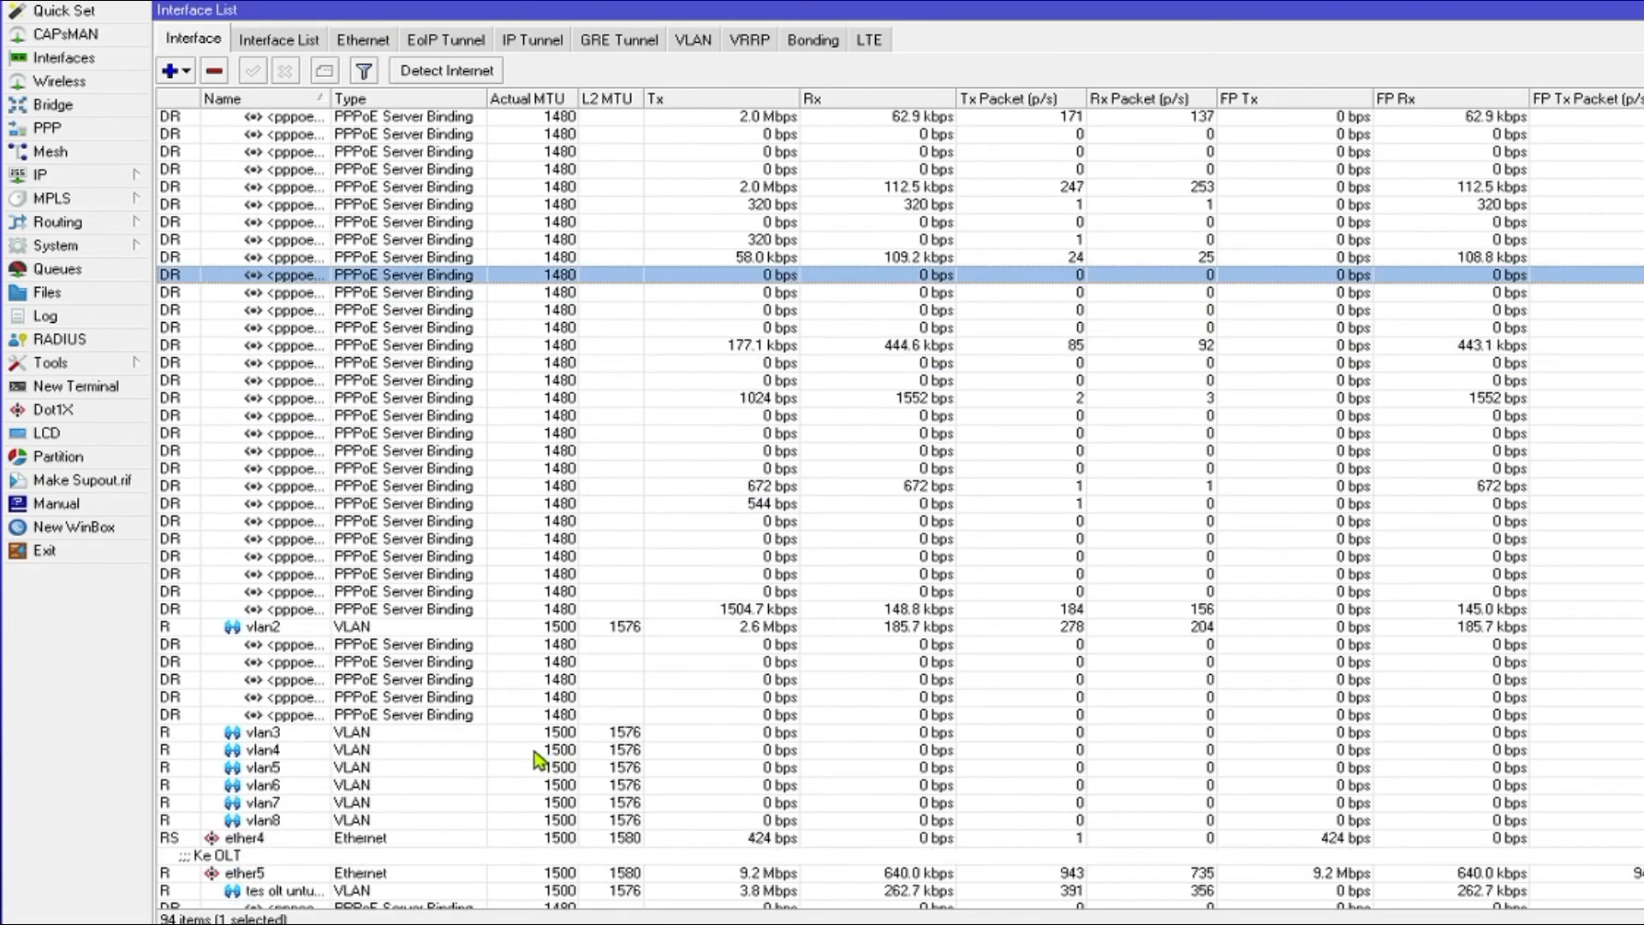
pyautogui.click(537, 681)
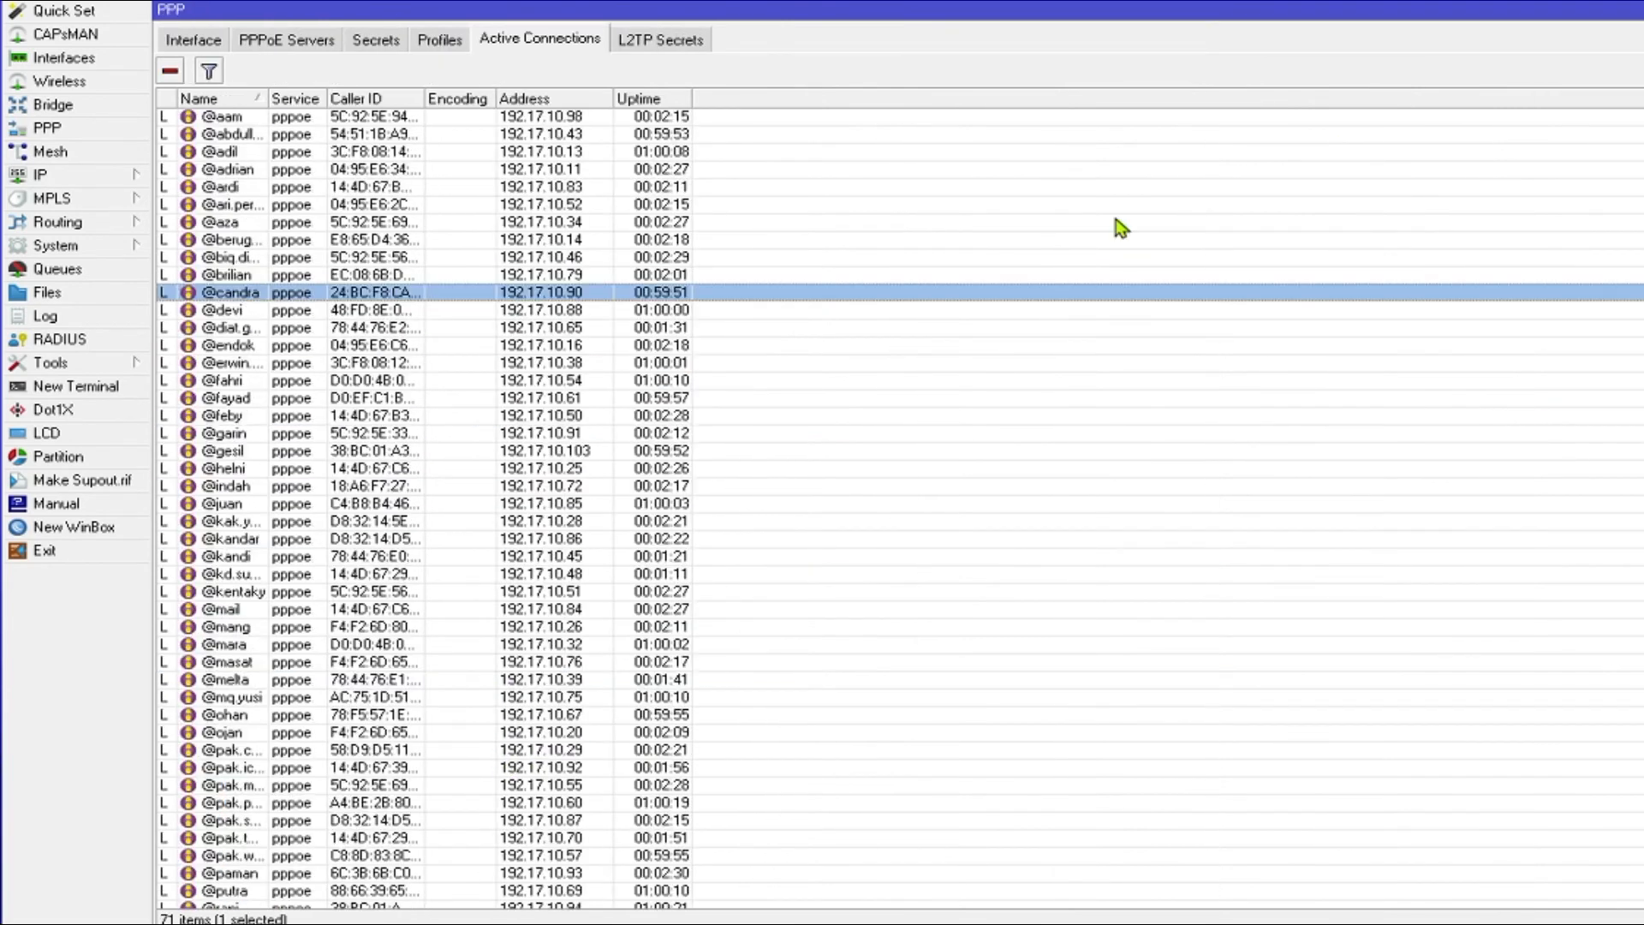
pyautogui.click(702, 431)
# - Switch to the web browser, search Google for "vlan" in a new tab, and open the image results
pyautogui.click(605, 520)
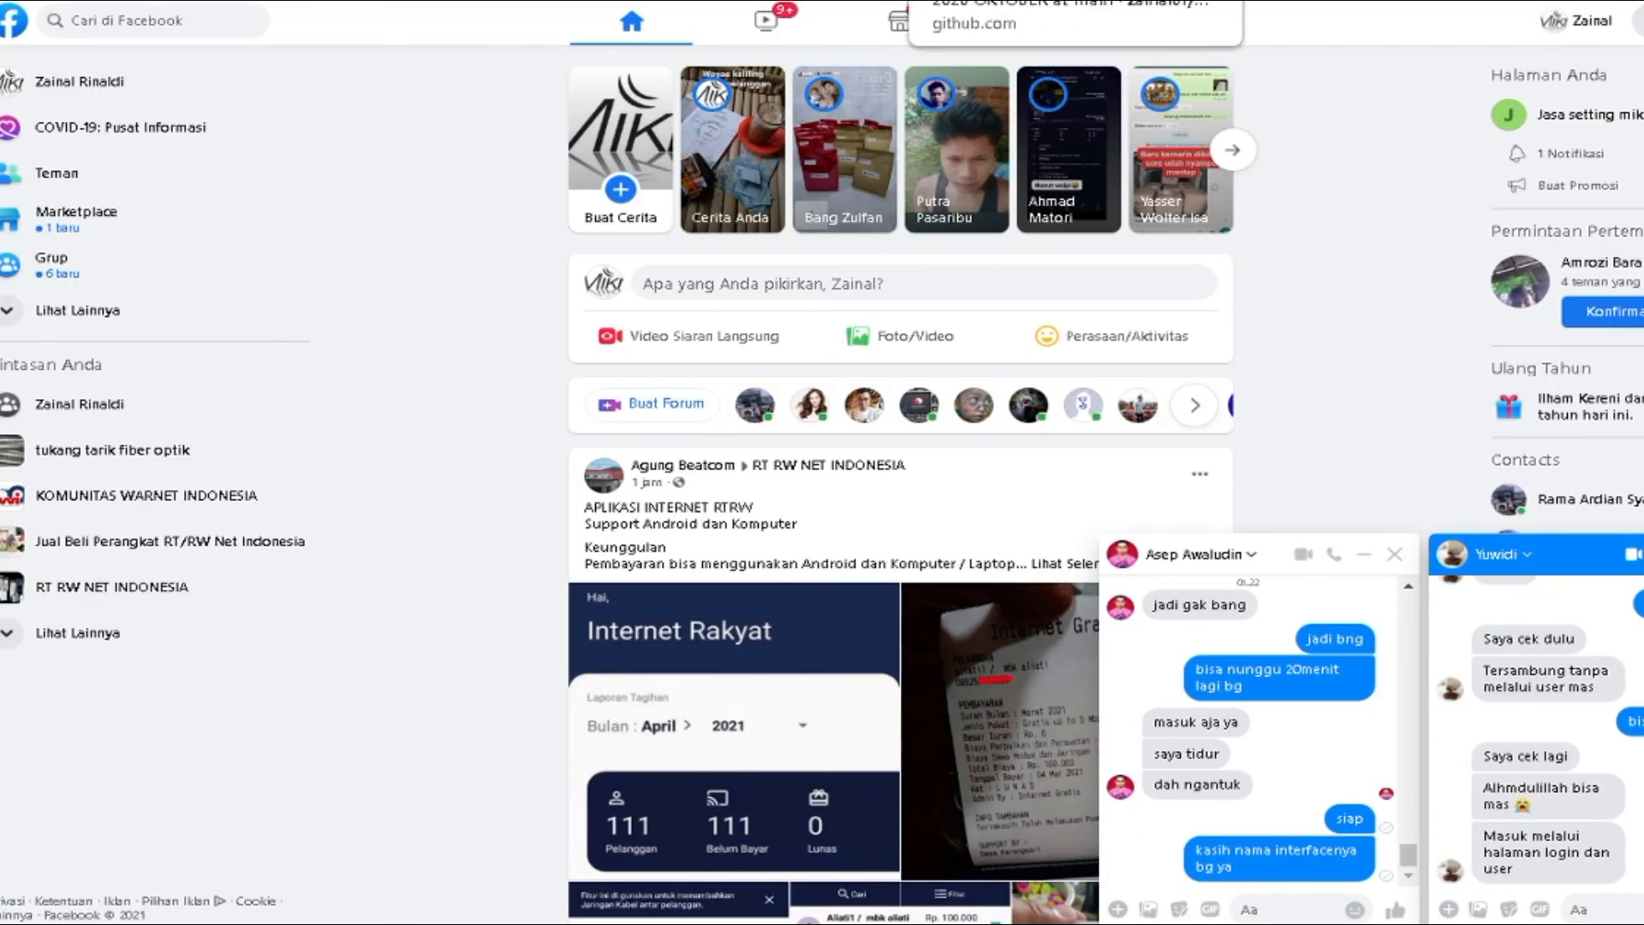
pyautogui.click(1143, 0)
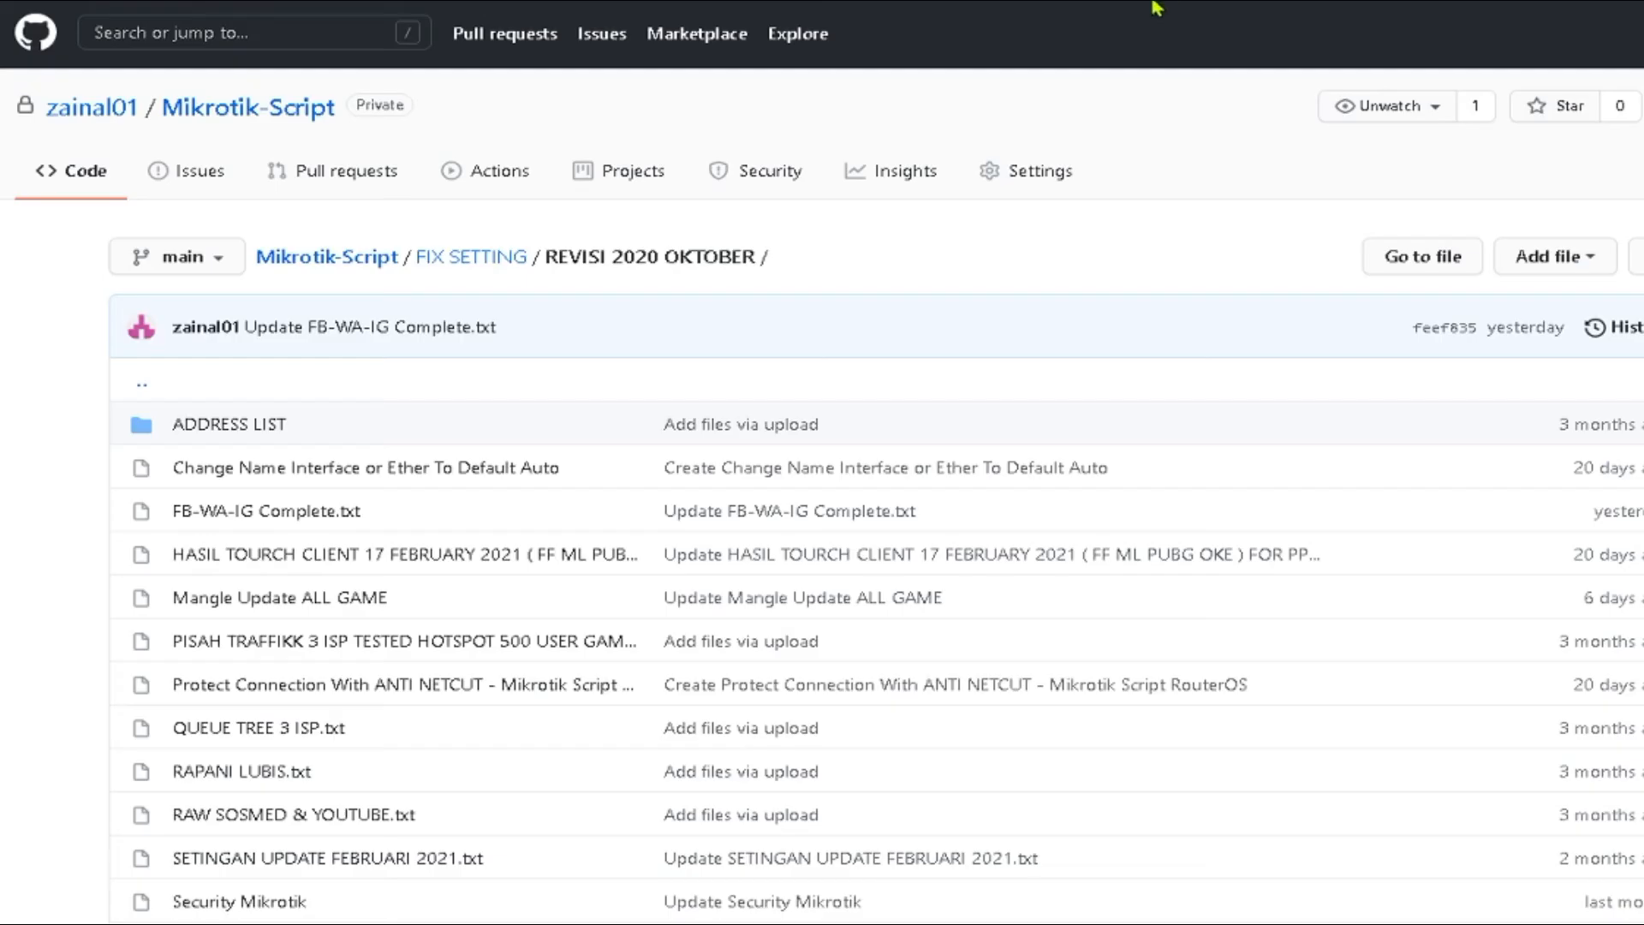
pyautogui.click(1258, 0)
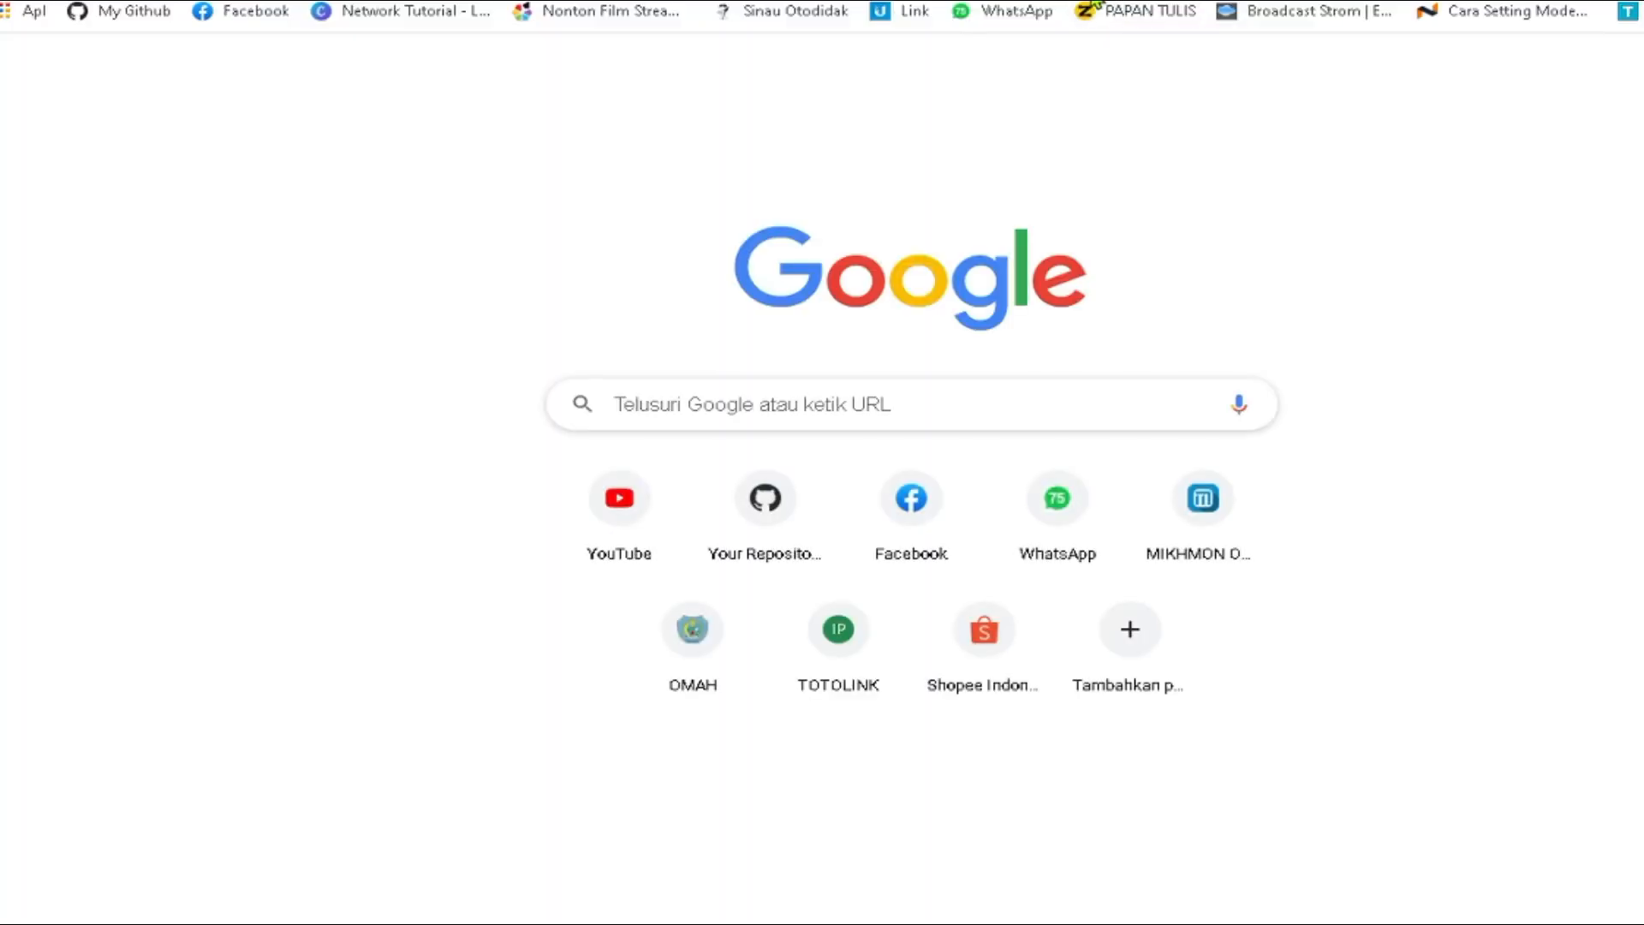
pyautogui.write('vlan')
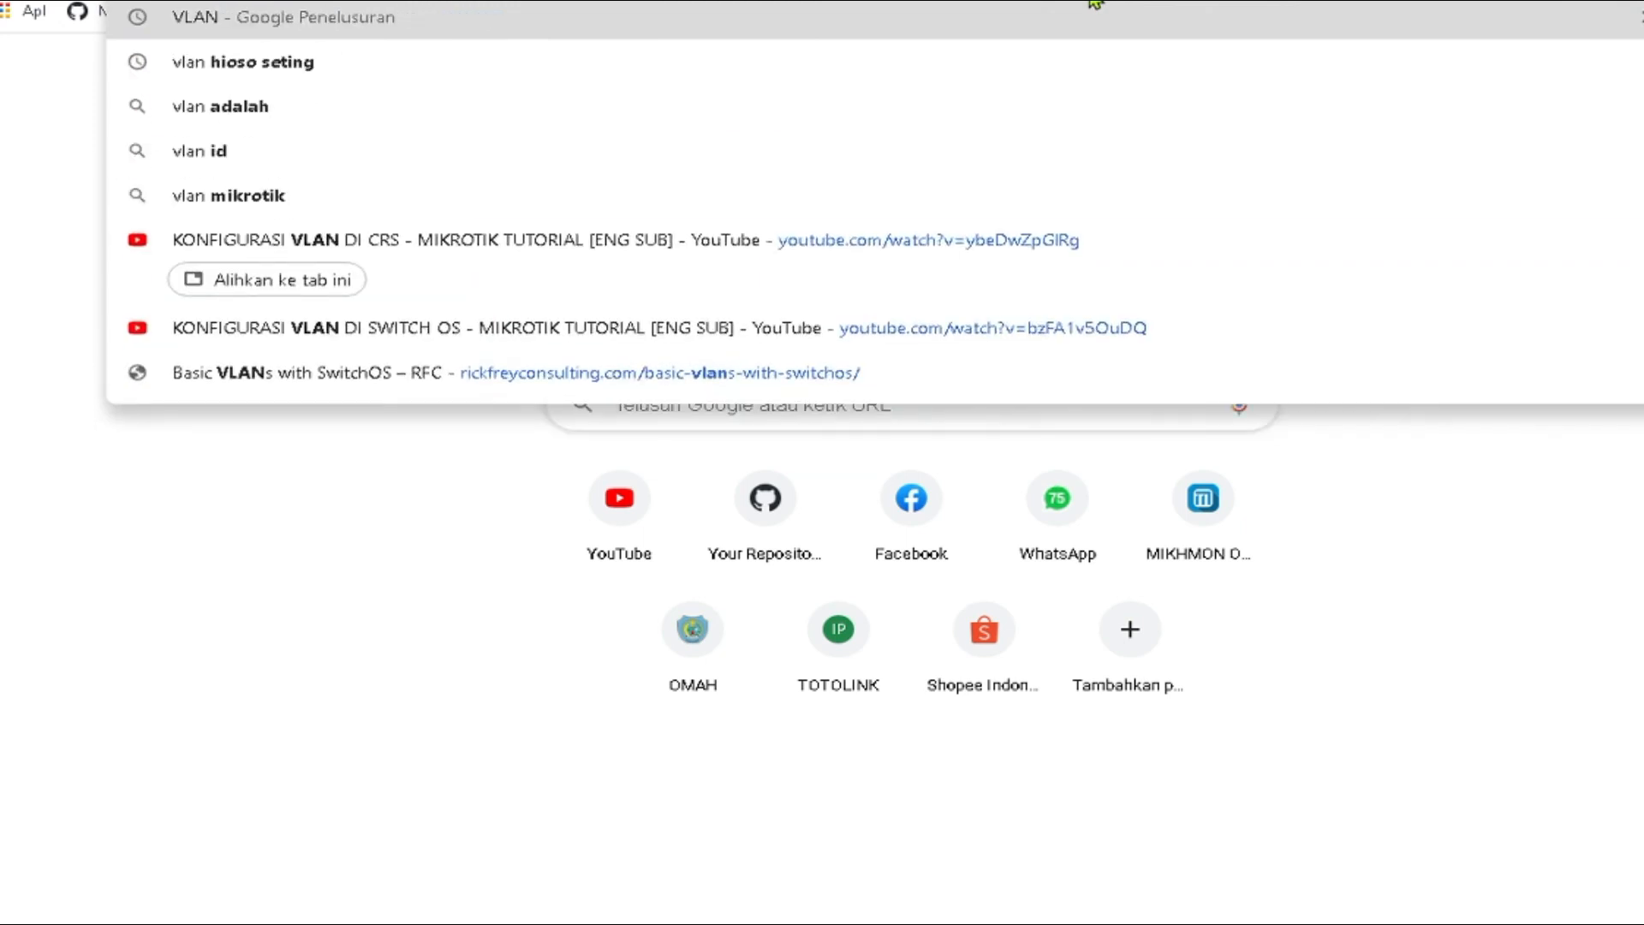
pyautogui.press('Return')
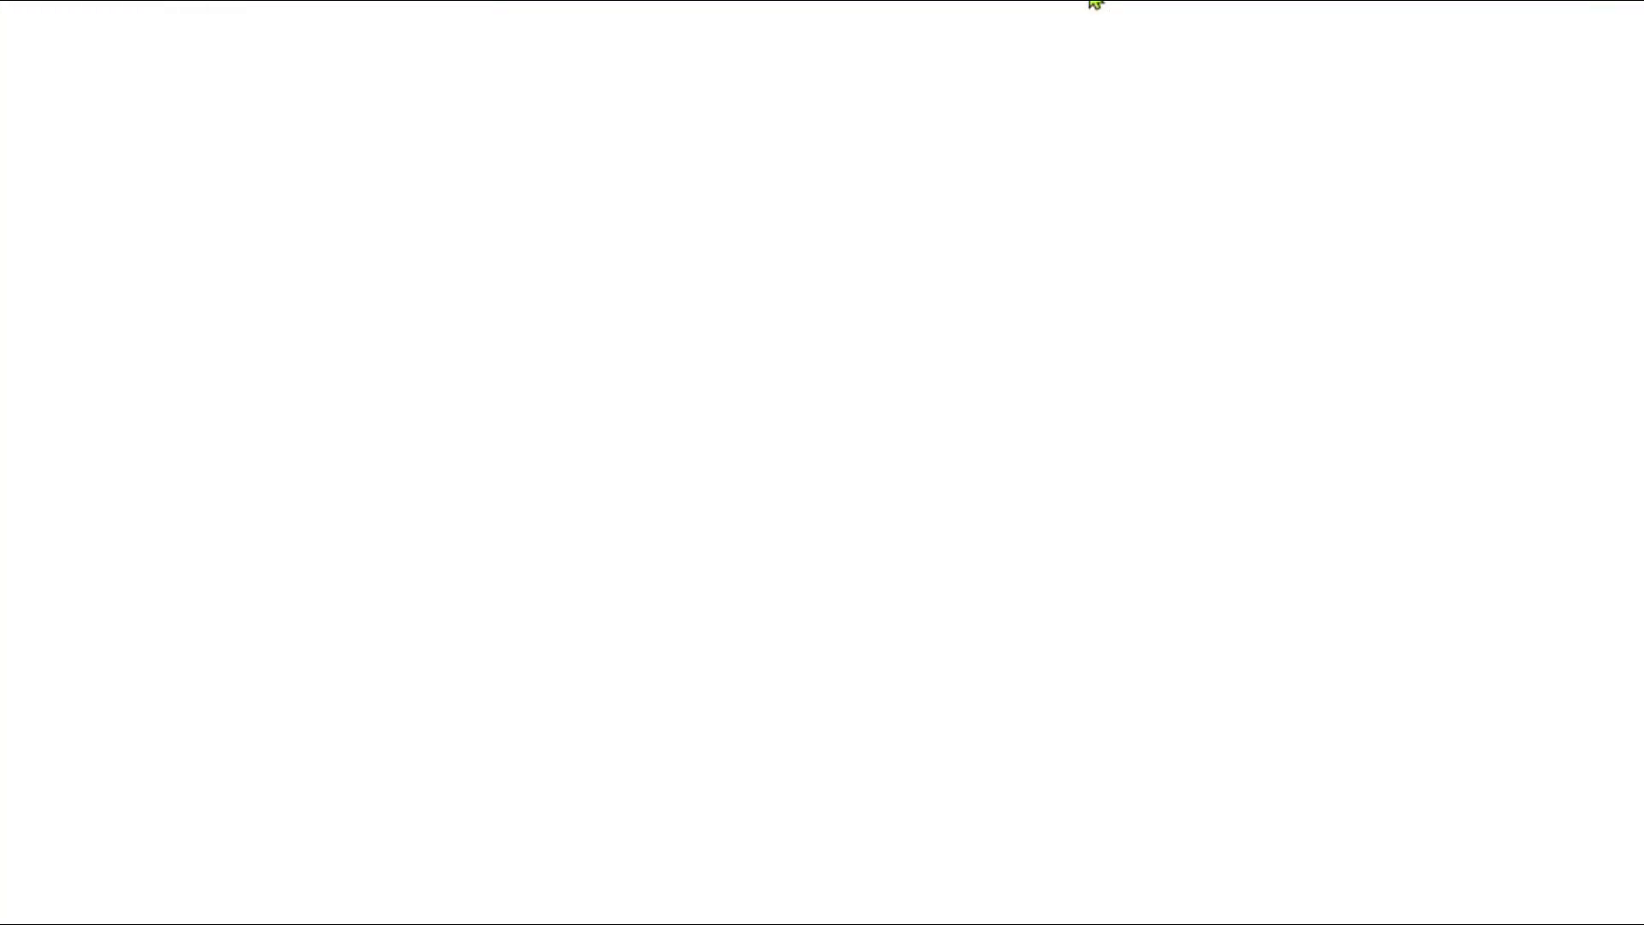
pyautogui.click(384, 129)
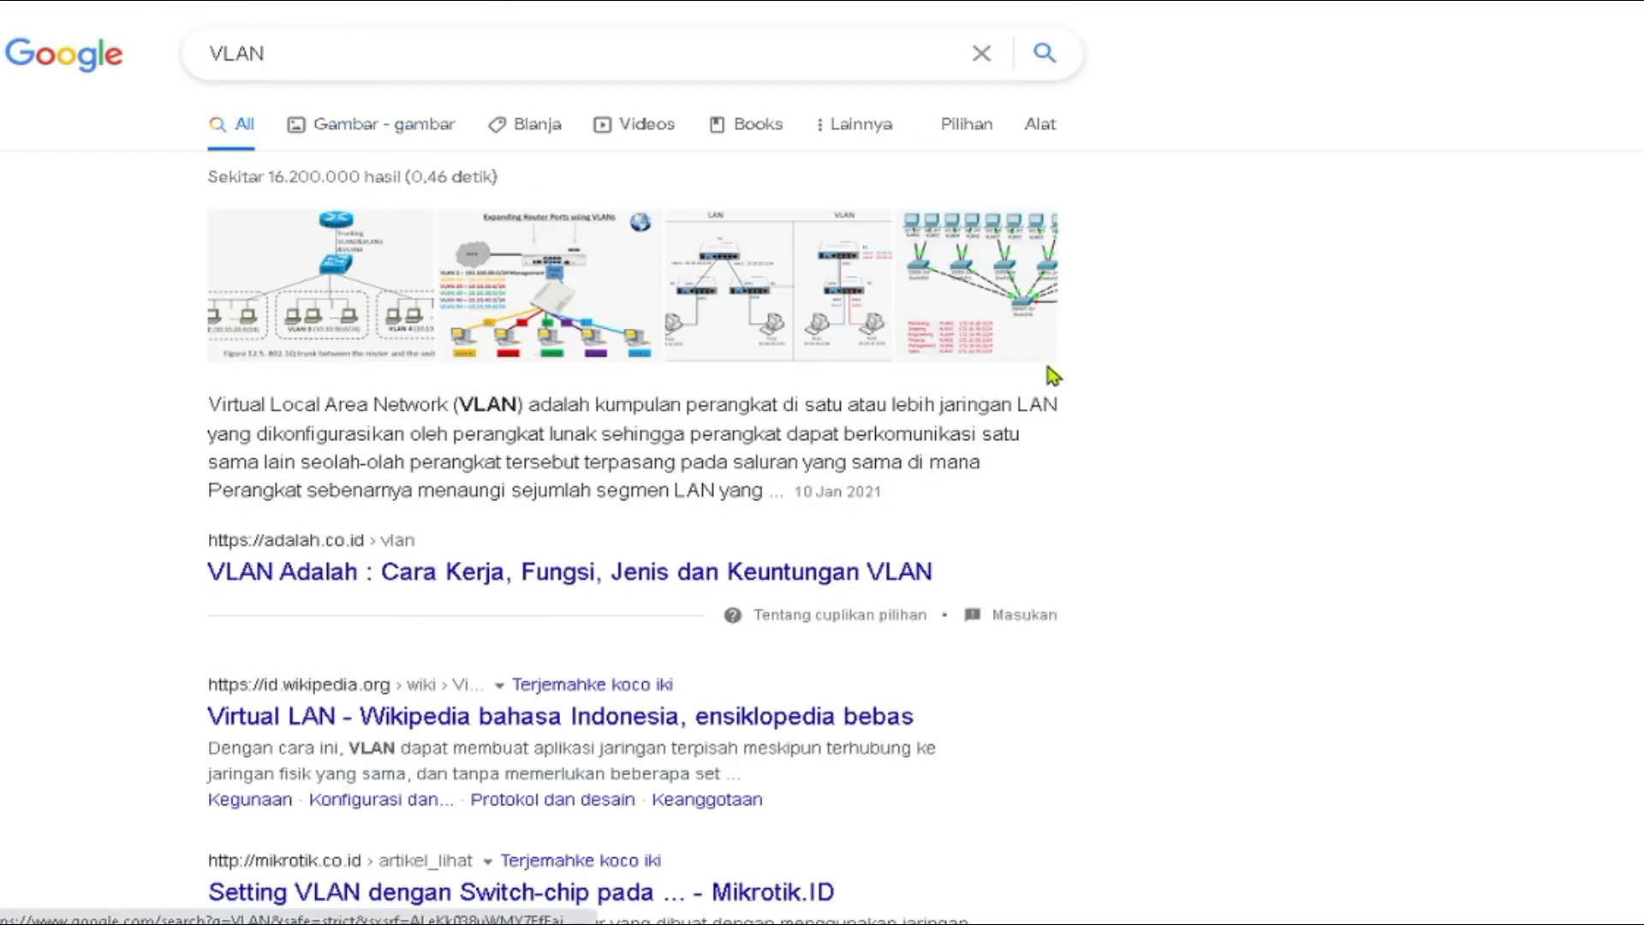